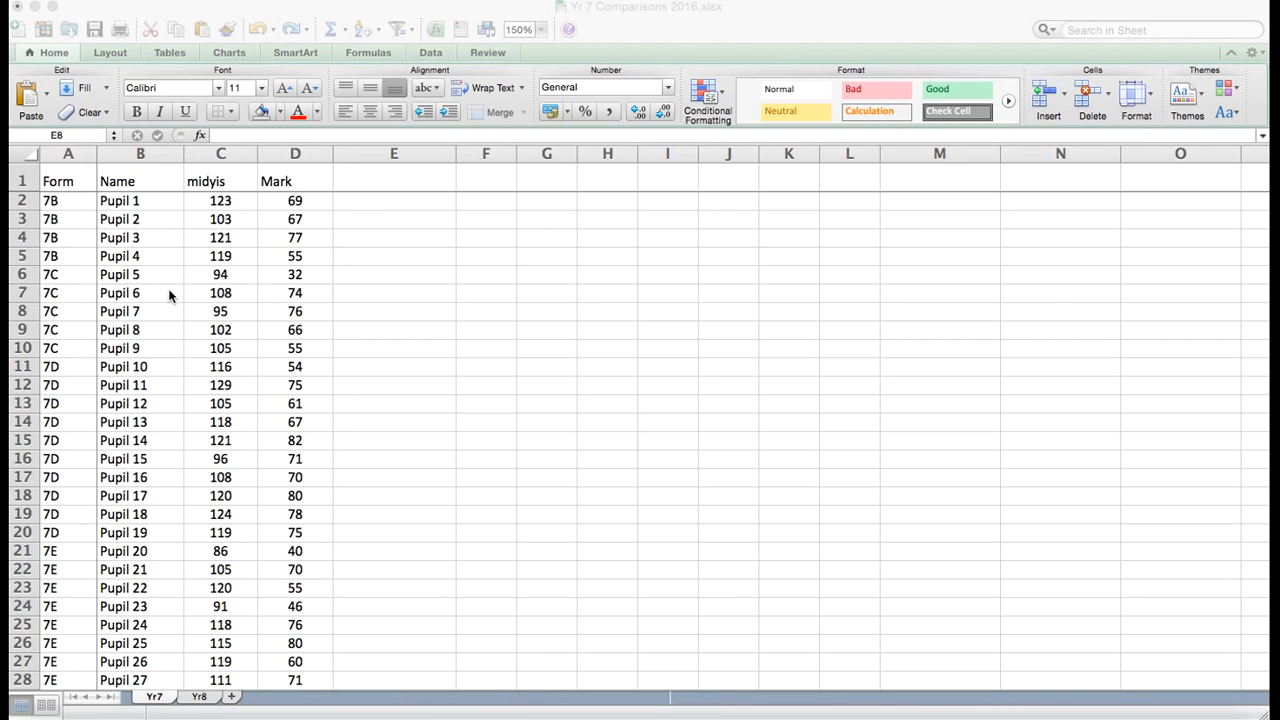
- Examine the header row and the pupils' Form, Name, midyis and Mark columns on the Yr7 sheet
scroll(169, 295, down, 10)
scroll(169, 295, up, 10)
click(32, 181)
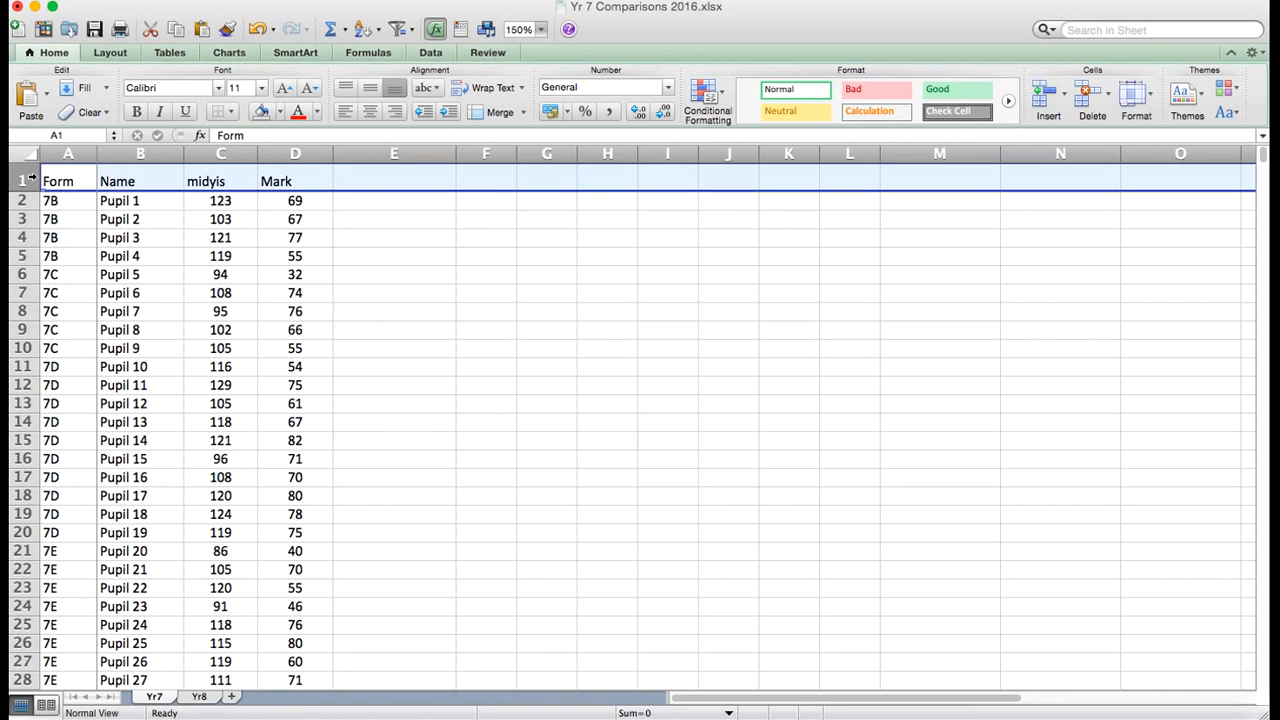
click(484, 53)
click(293, 293)
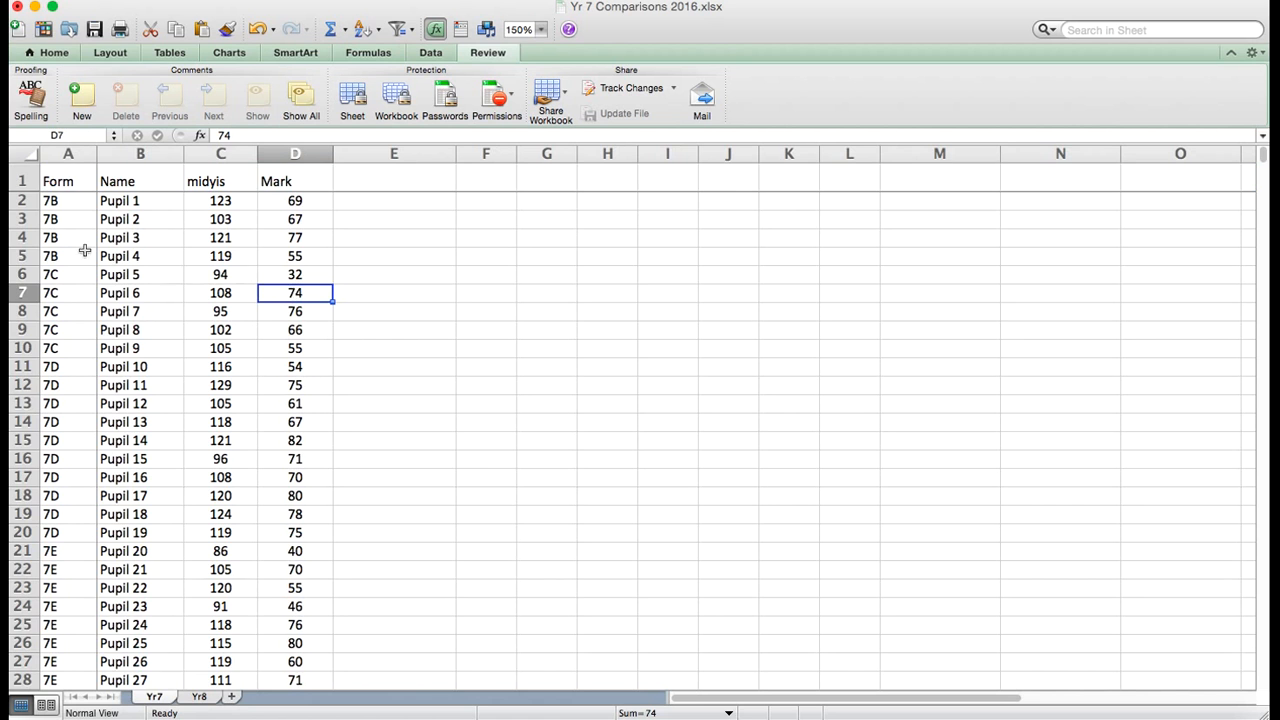
click(56, 243)
click(138, 245)
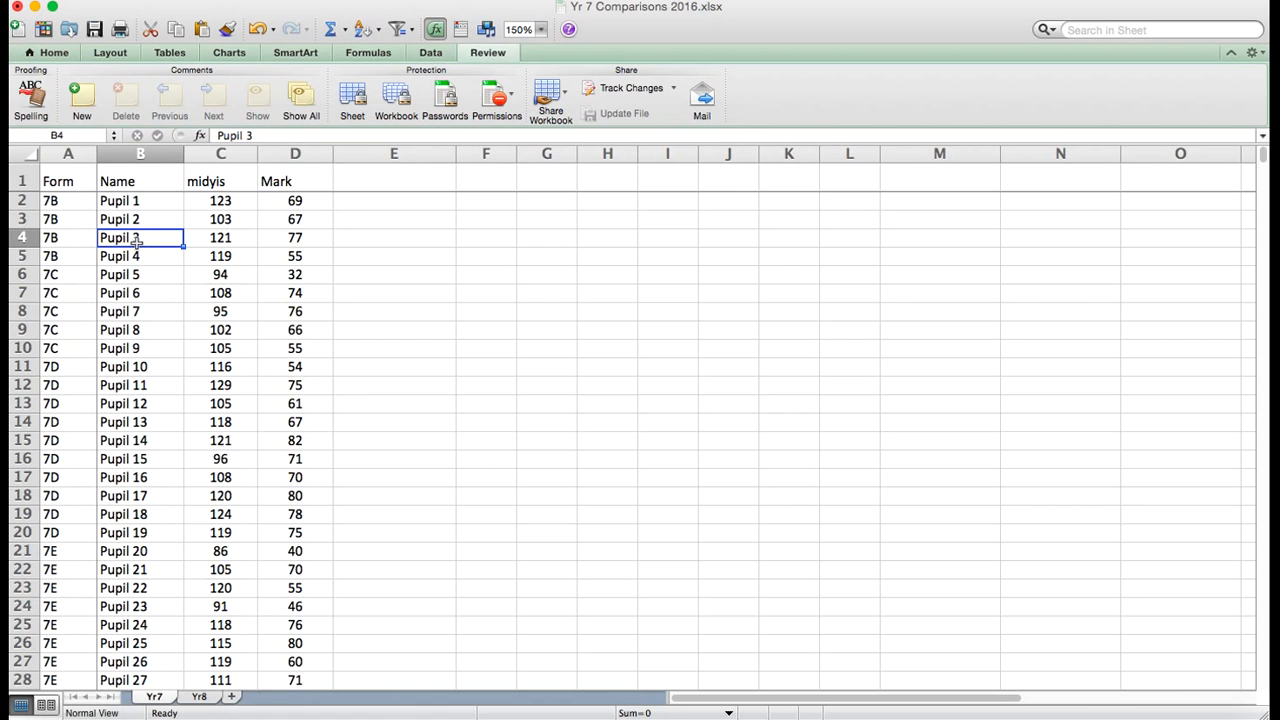
click(211, 239)
click(291, 238)
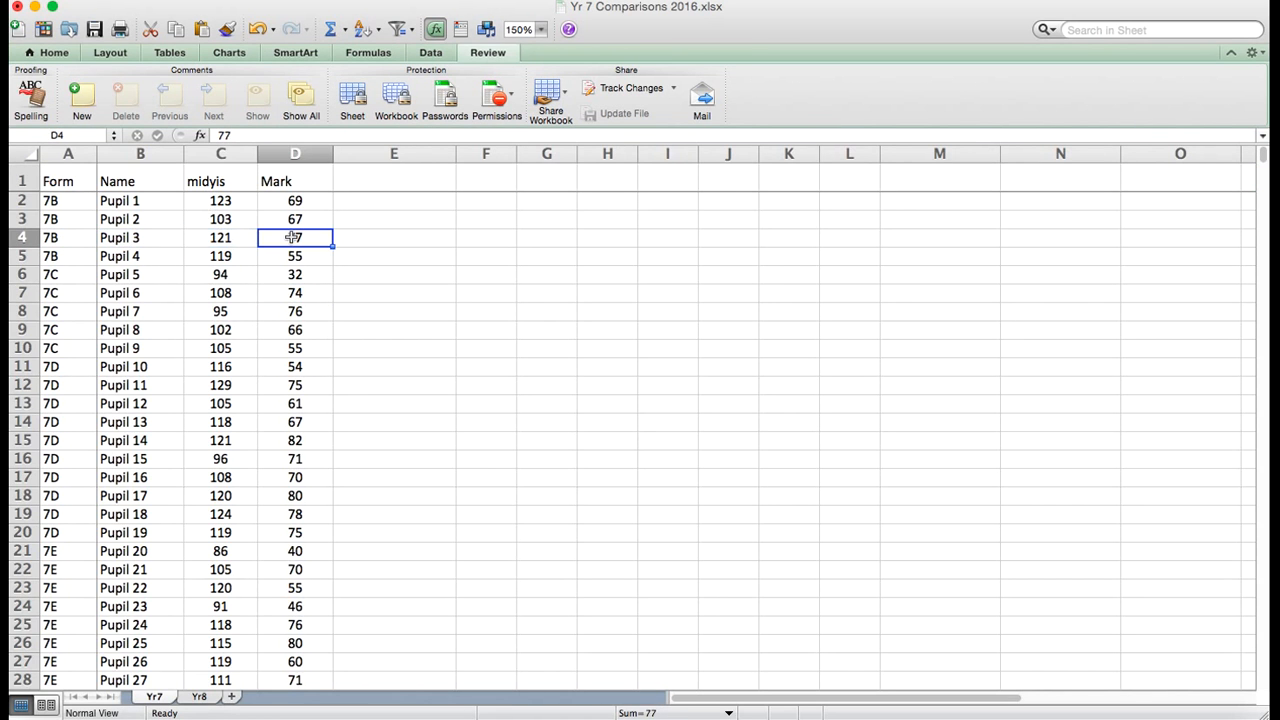
- Change the Mark heading in cell D1 to Mark/110
click(302, 181)
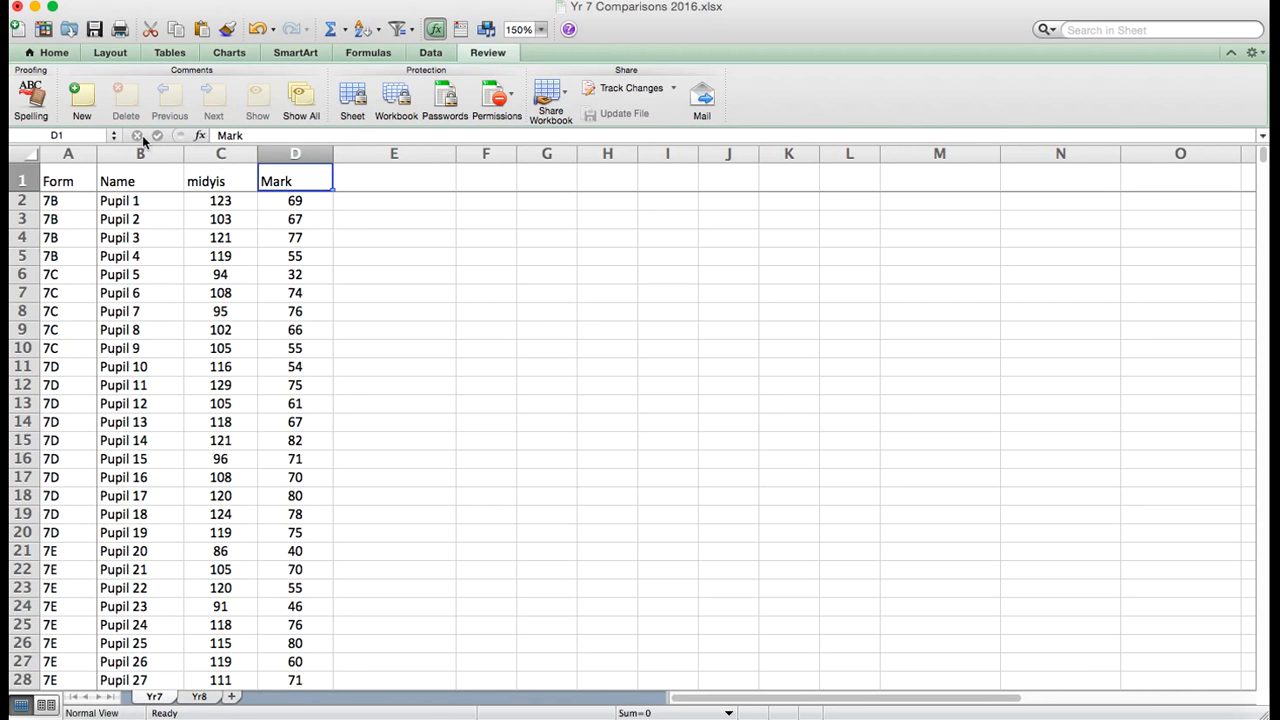
click(293, 136)
text(/120)
key(BackSpace)
key(BackSpace)
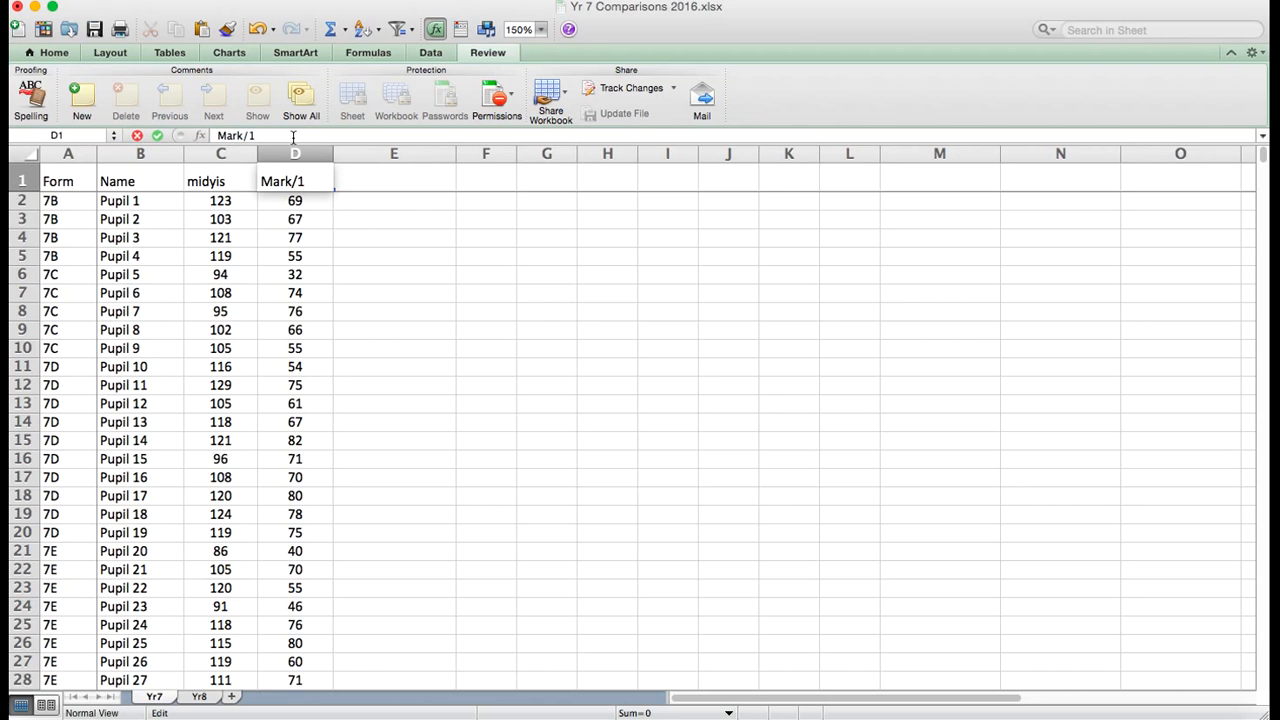
text(110)
key(Return)
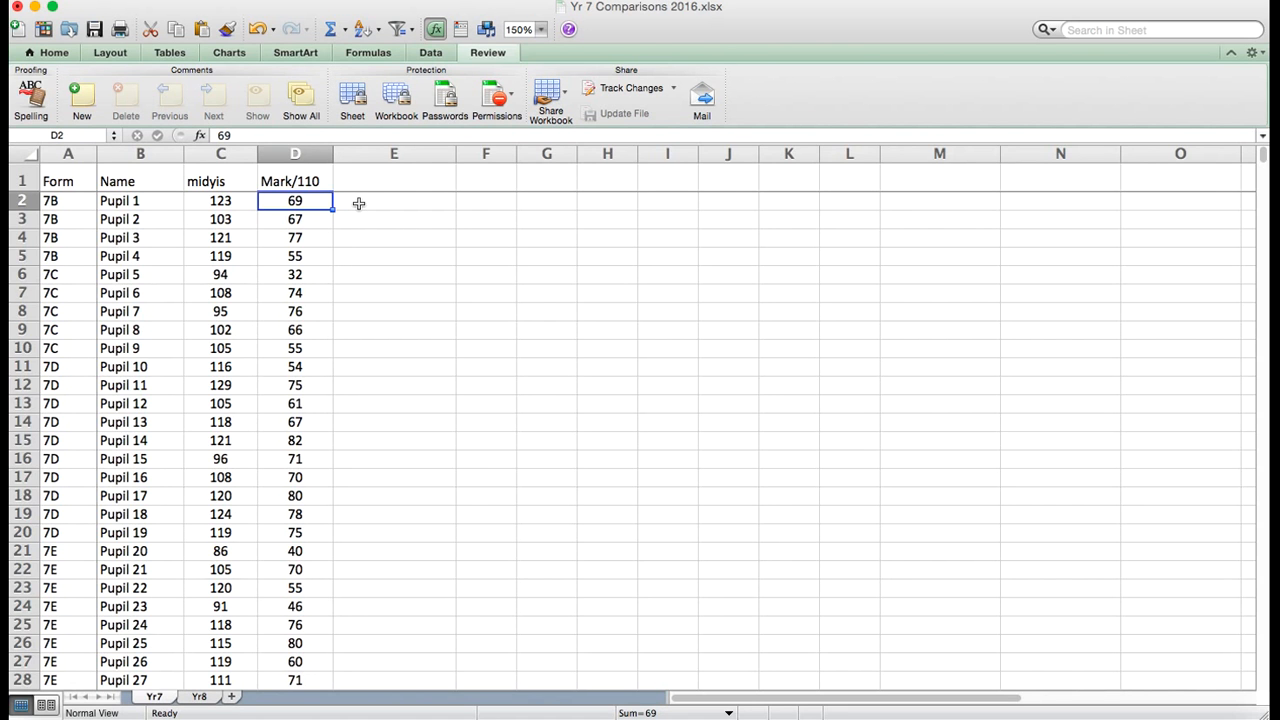
- Unfreeze the frozen header row on the Yr7 sheet
scroll(331, 269, down, 3)
scroll(331, 269, up, 3)
click(27, 153)
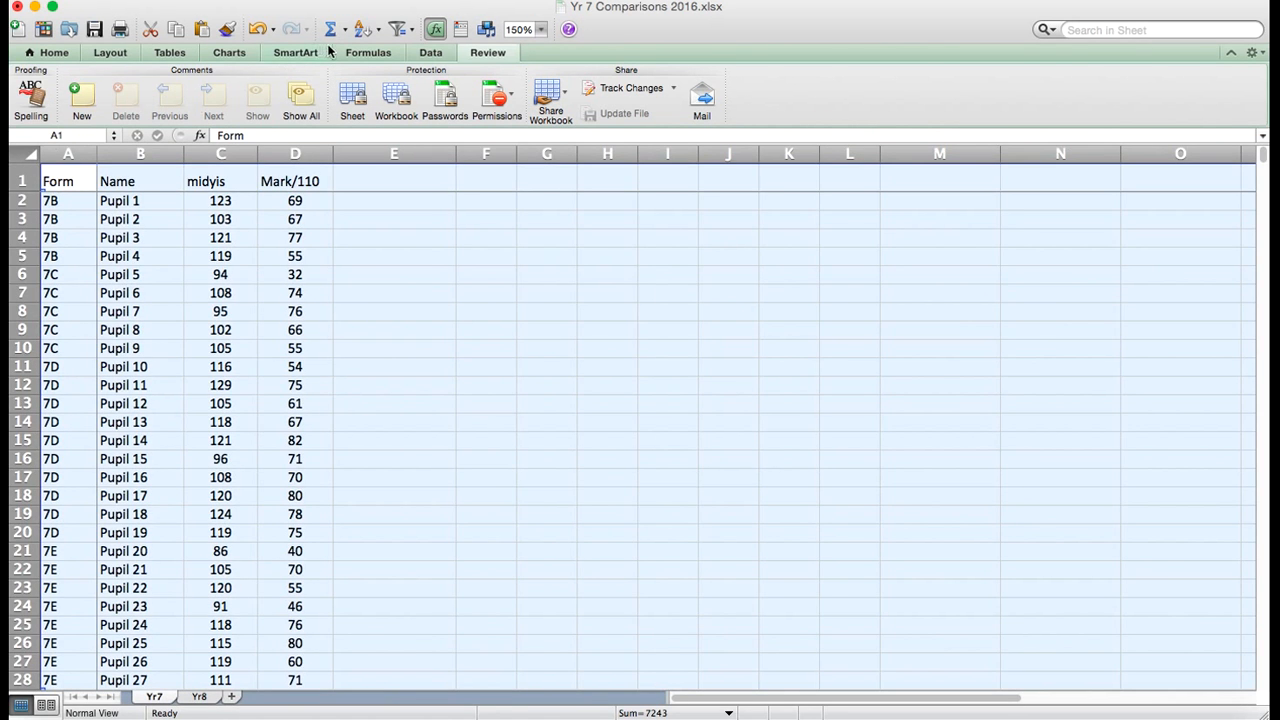
click(498, 303)
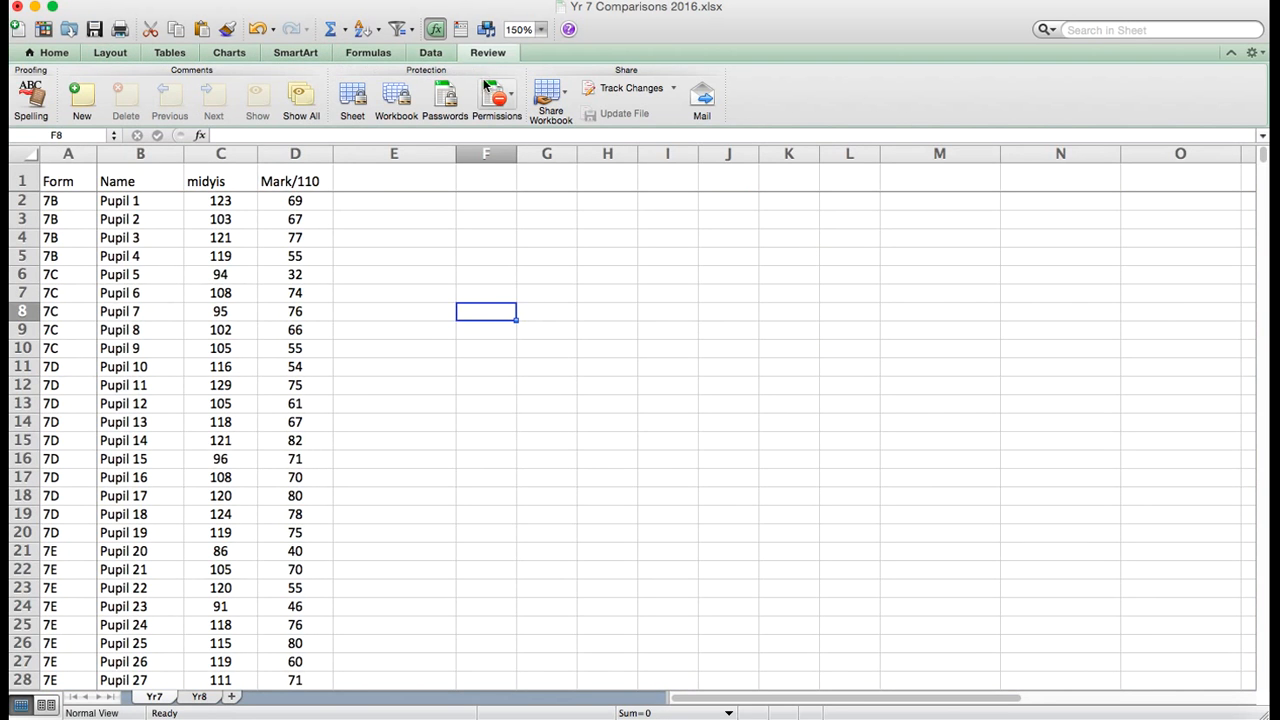
click(429, 55)
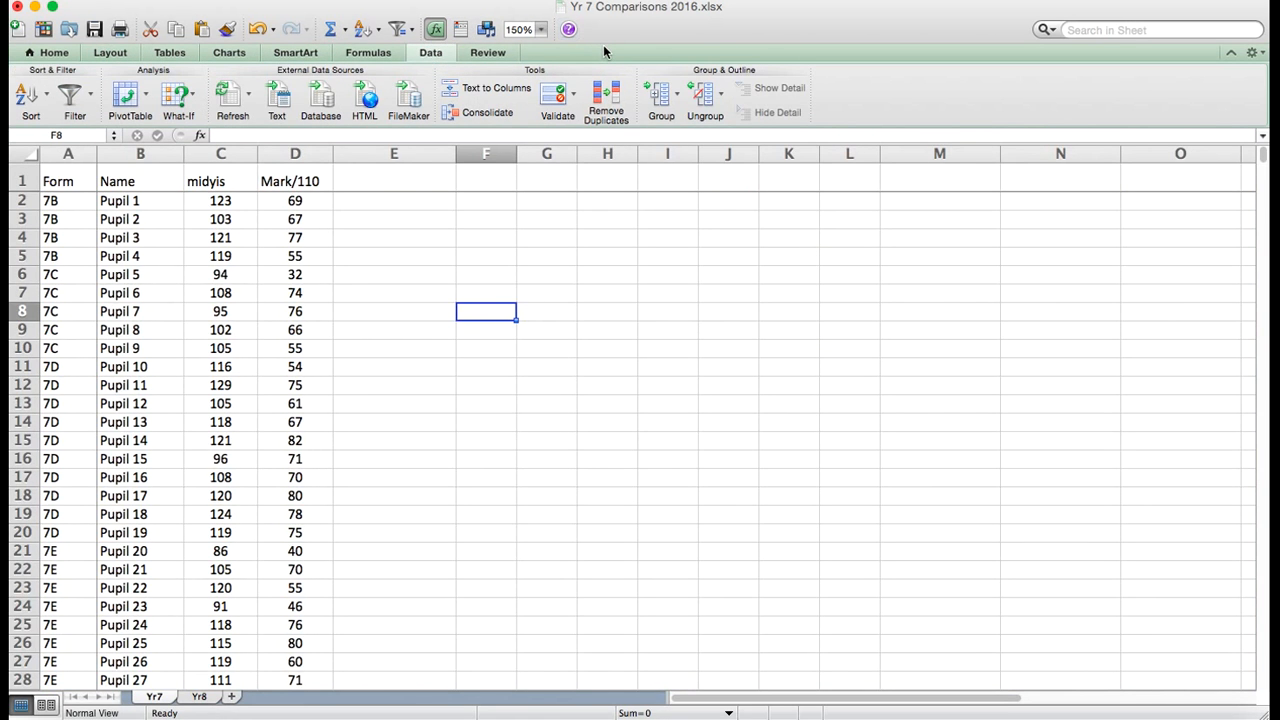
click(54, 54)
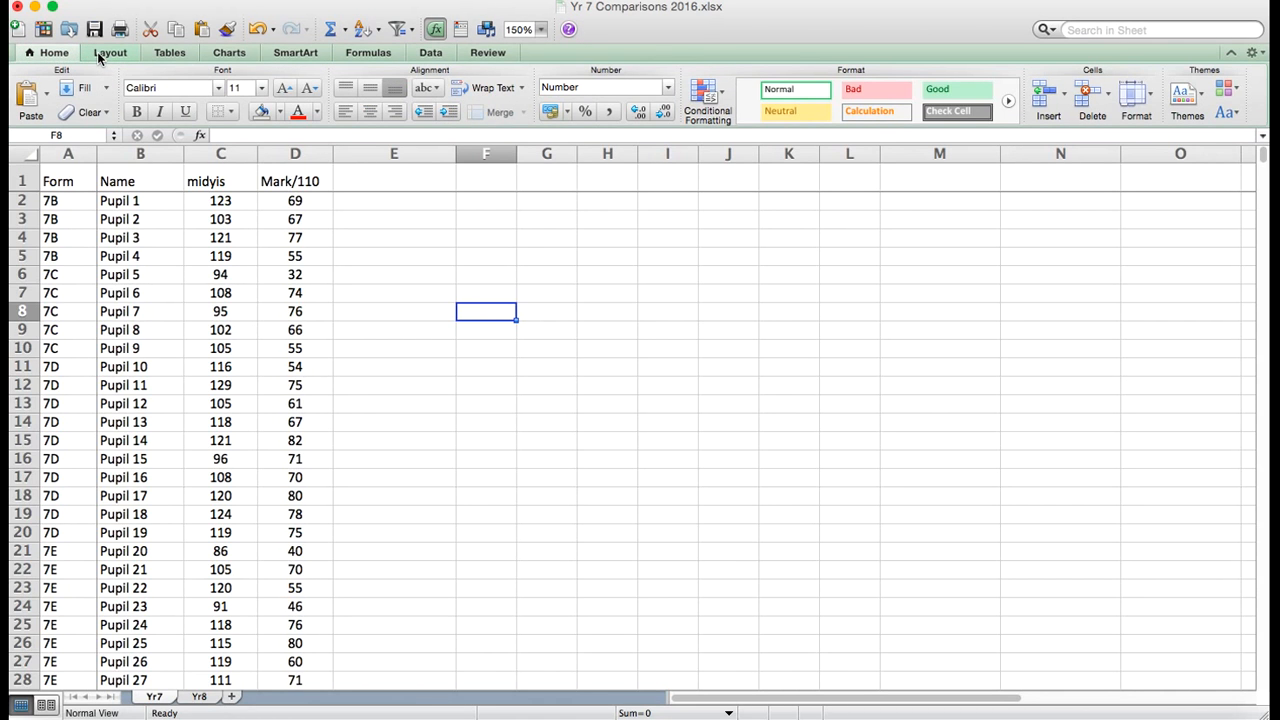
click(108, 53)
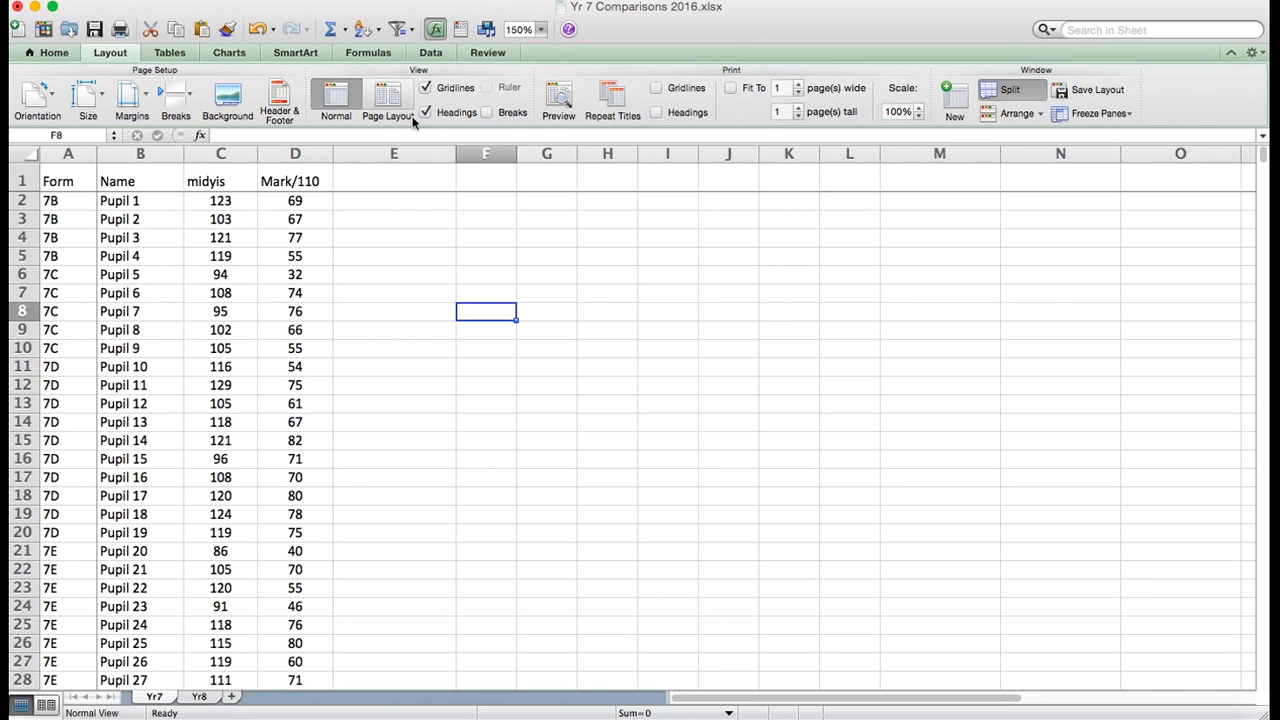
click(1085, 119)
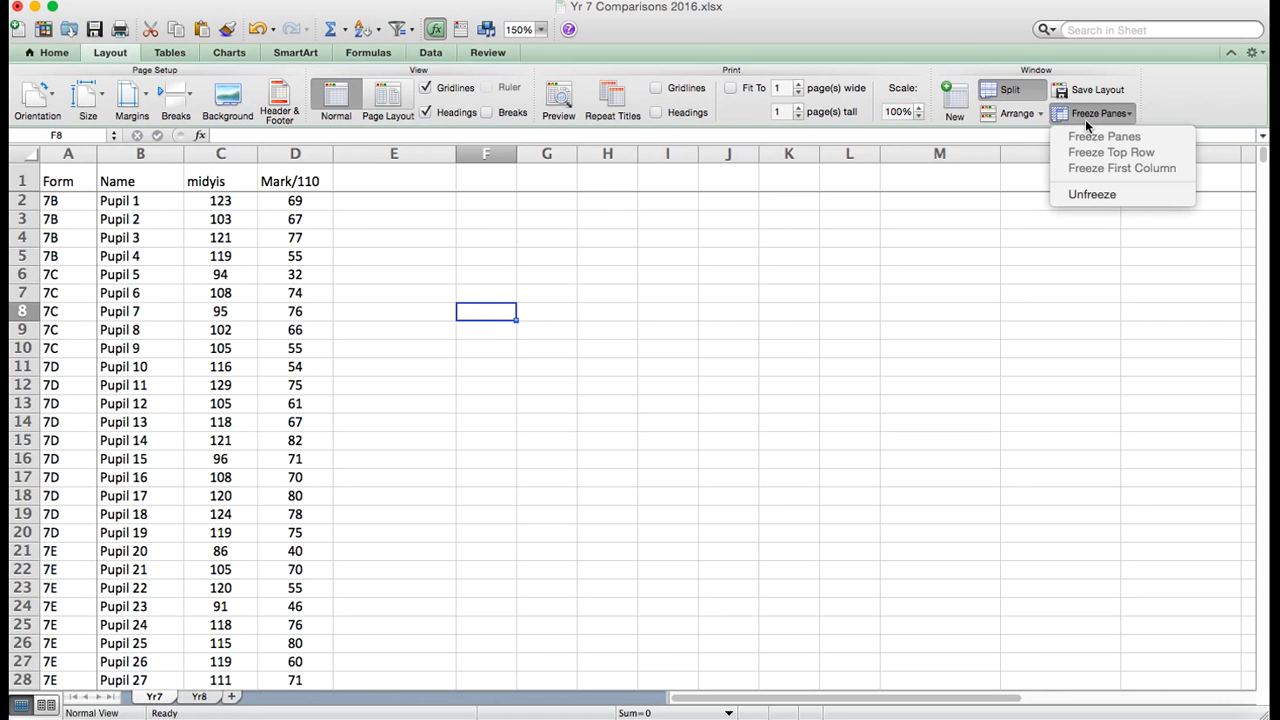
click(1089, 196)
- Search the sheet for "freeze" and clear the search term
click(1112, 31)
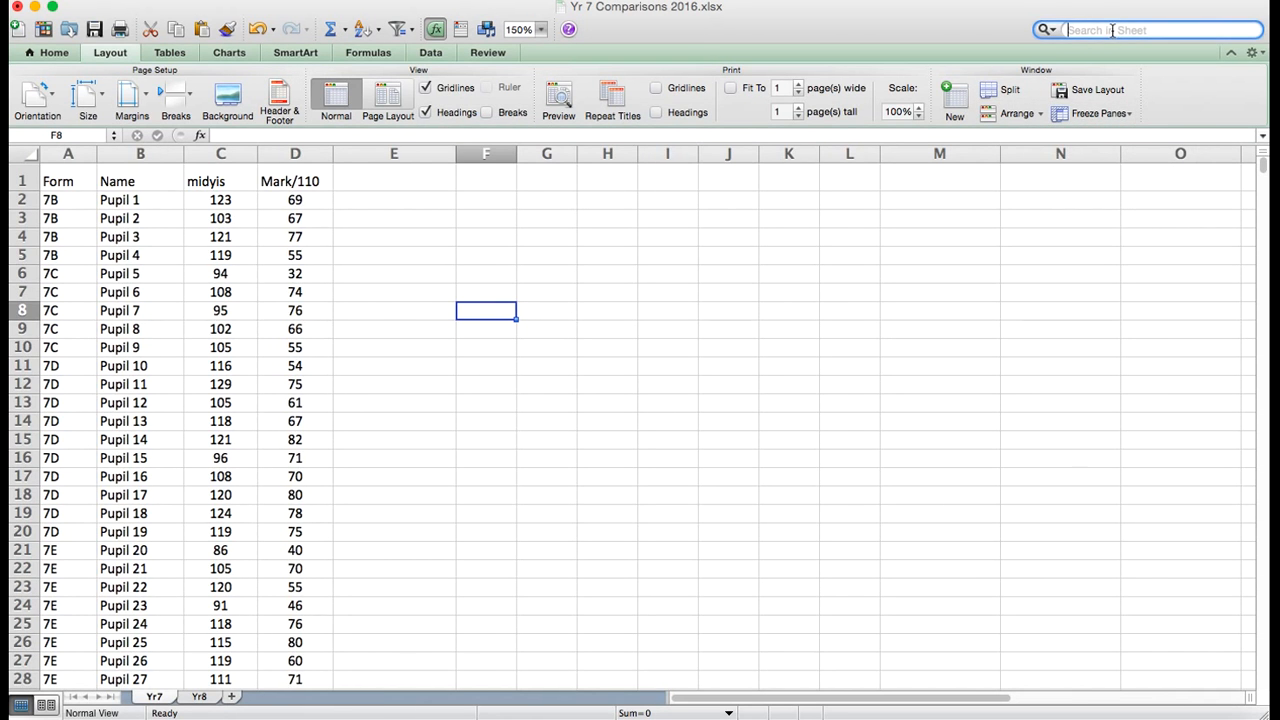
text(fre)
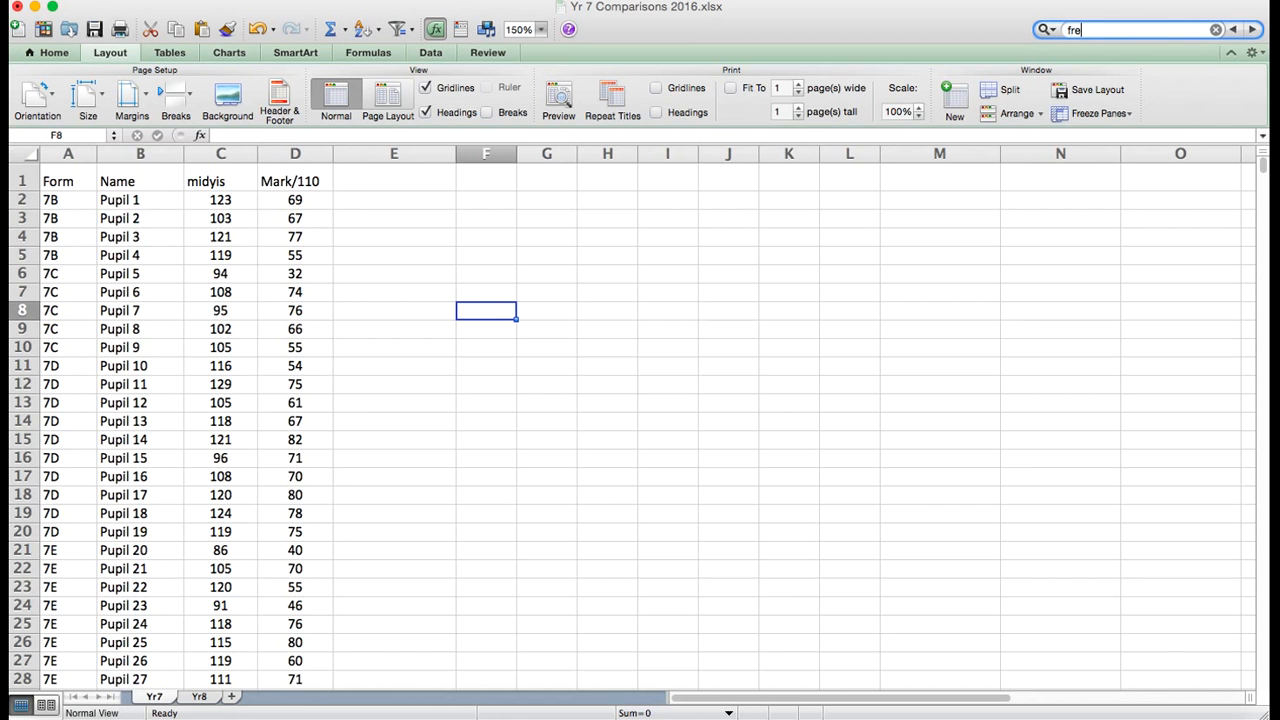
text(eze)
key(Return)
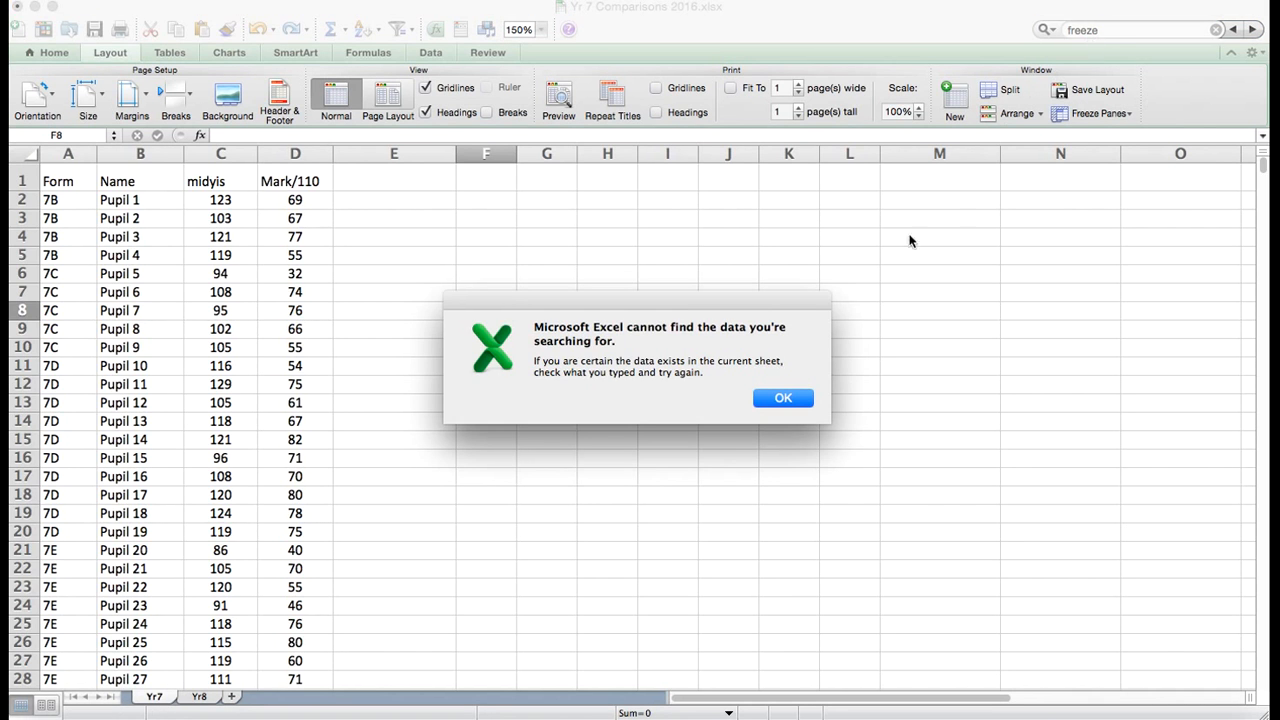
click(790, 400)
click(1216, 30)
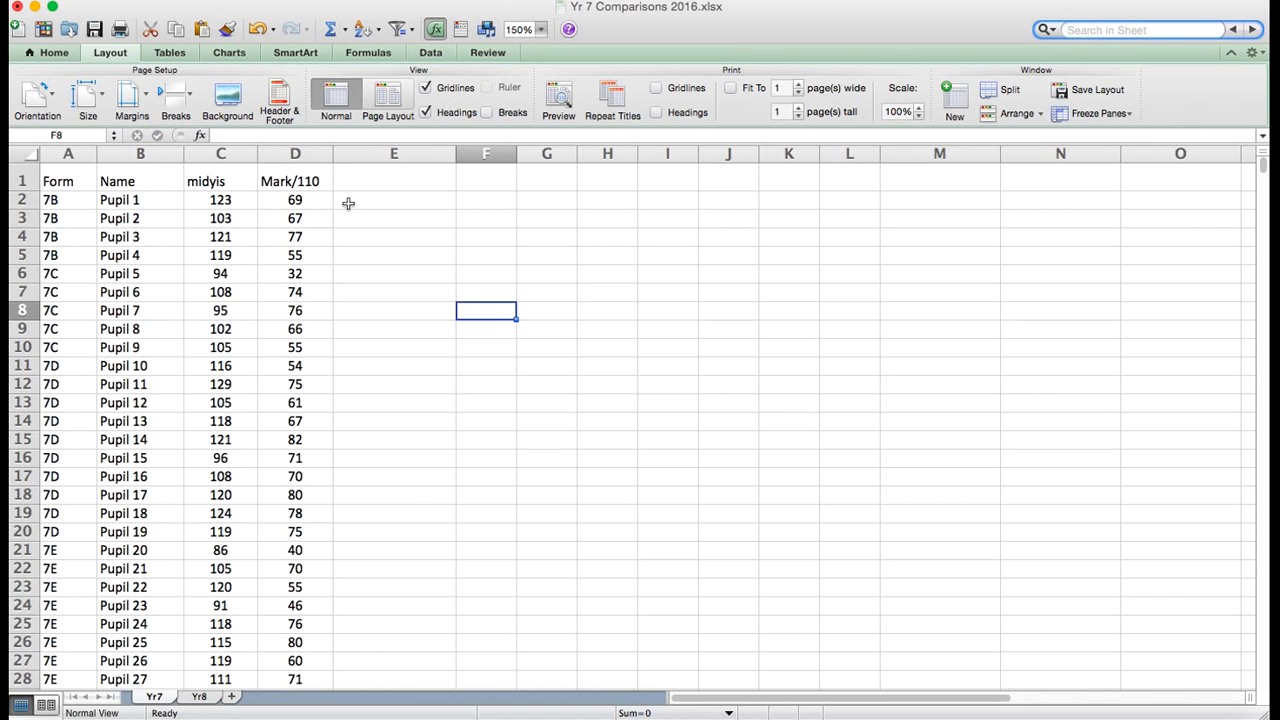
- Look through the Yr7 pupil rows to the end of the data to see how the unfrozen headings behave
click(398, 206)
scroll(196, 224, down, 15)
scroll(196, 224, up, 15)
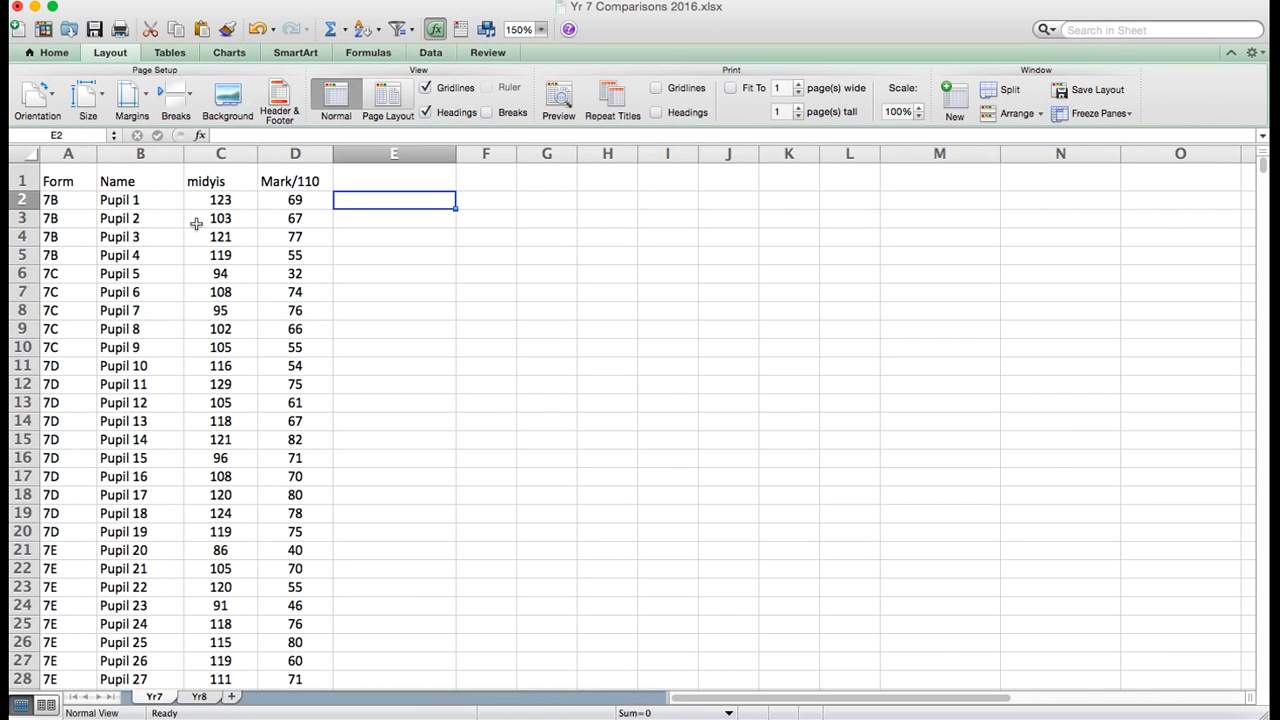
scroll(196, 224, down, 3)
scroll(194, 220, up, 3)
scroll(266, 246, down, 11)
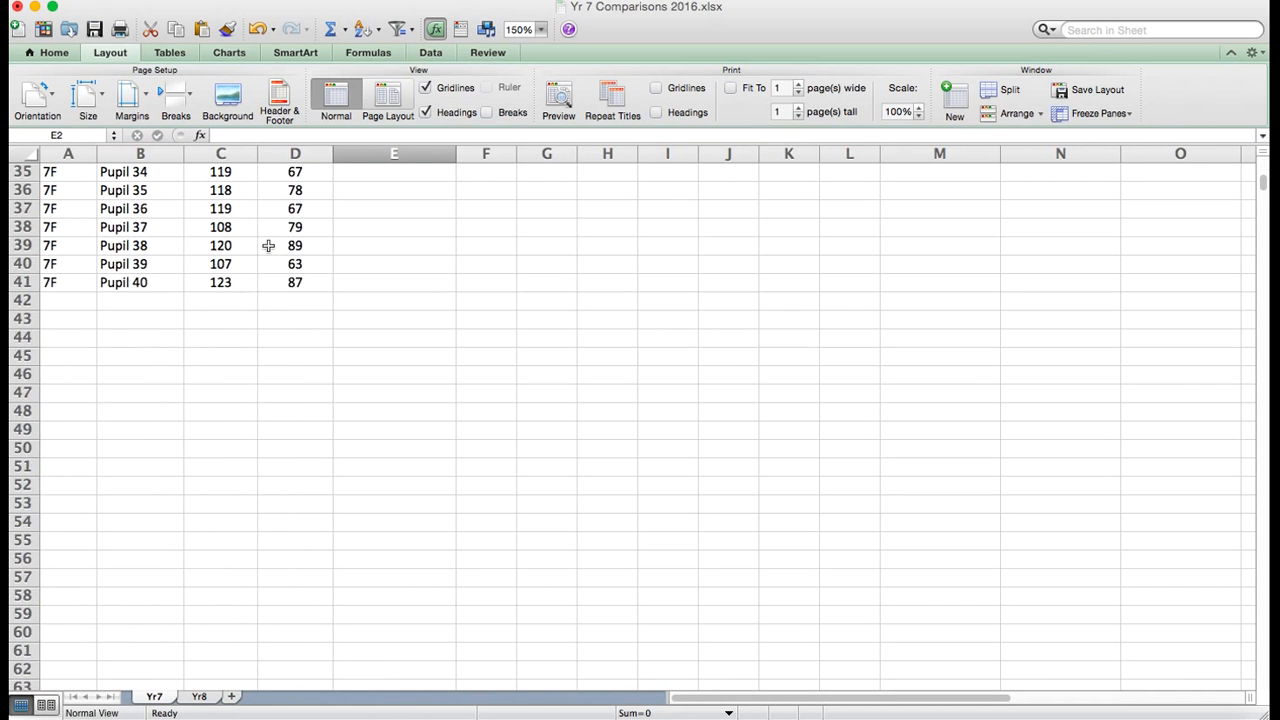
scroll(268, 246, up, 11)
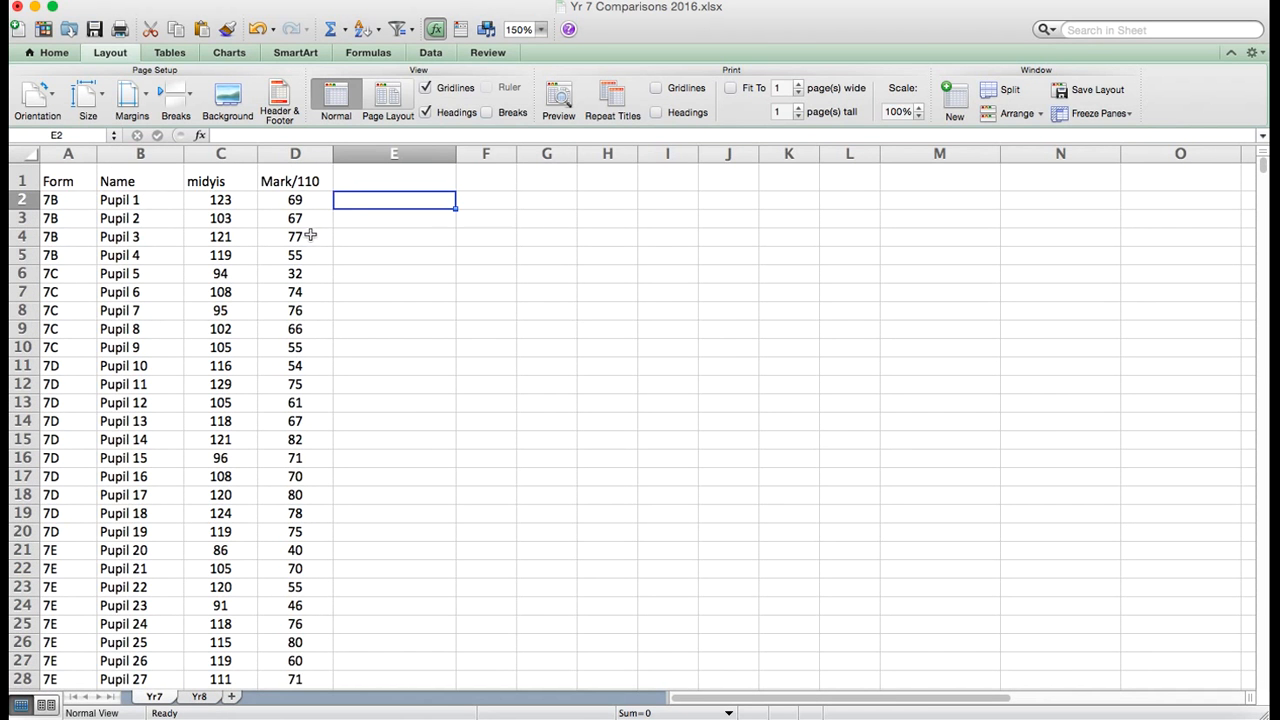
- Freeze the top row of the Yr7 sheet and check how it behaves in both directions
click(1115, 113)
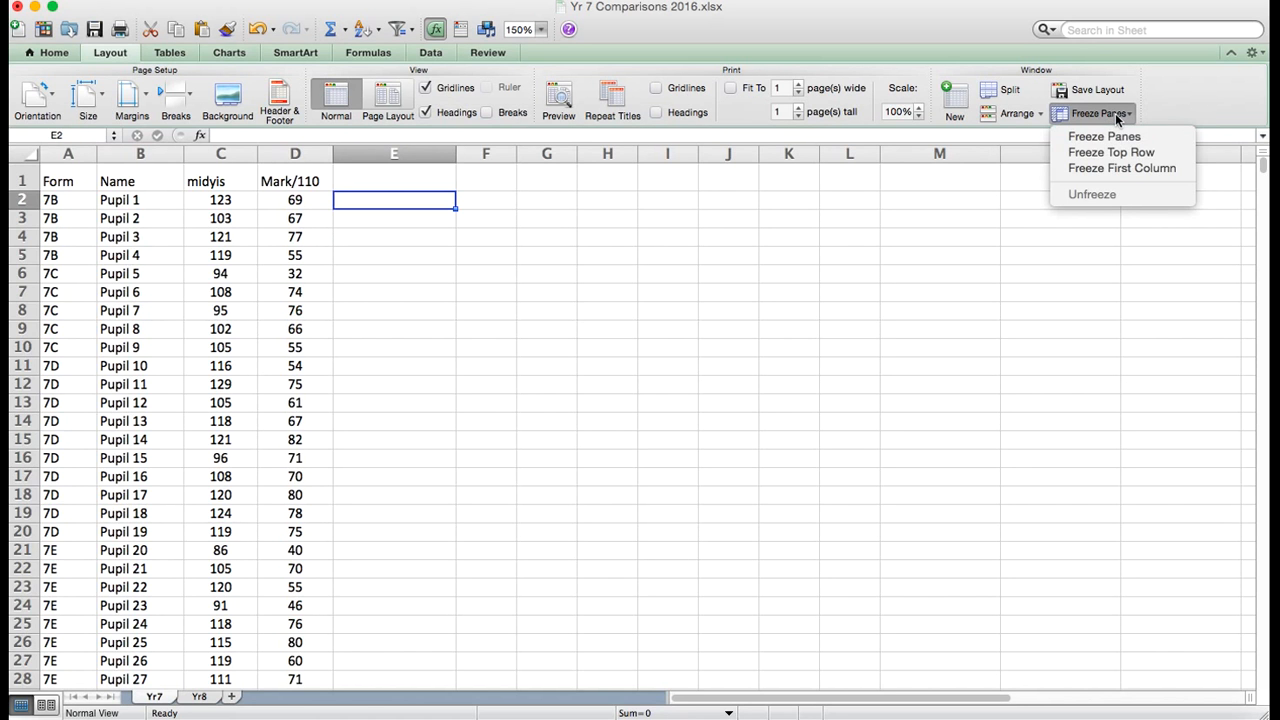
click(1115, 113)
click(1115, 113)
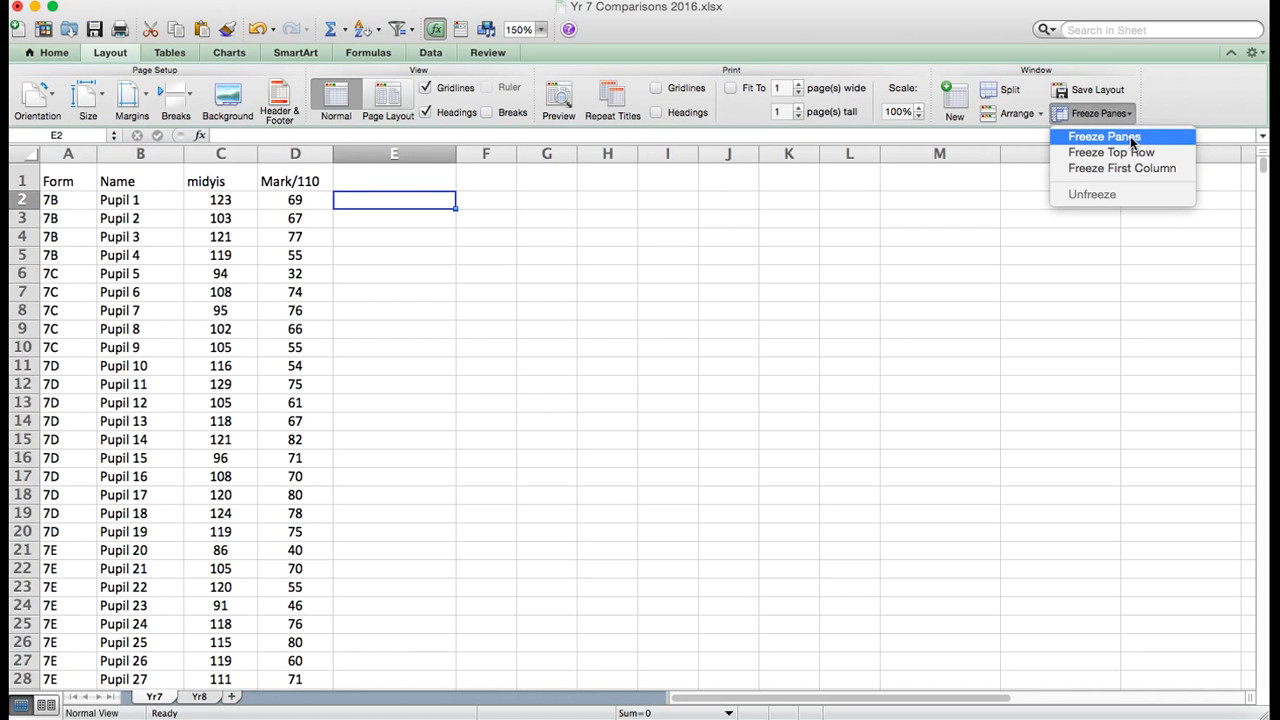
click(582, 343)
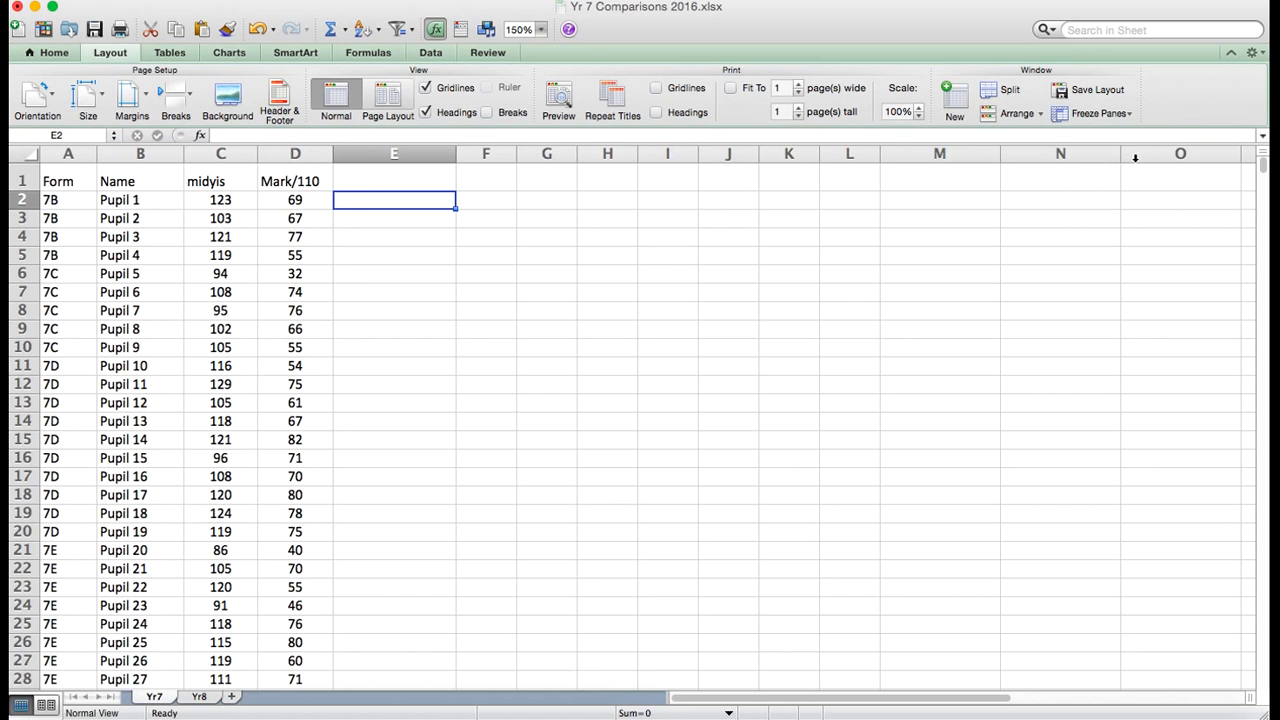
click(1124, 119)
click(1122, 152)
scroll(334, 318, down, 4)
scroll(334, 318, up, 4)
scroll(334, 318, right, 5)
scroll(334, 318, left, 5)
scroll(334, 318, right, 1)
scroll(334, 318, right, 3)
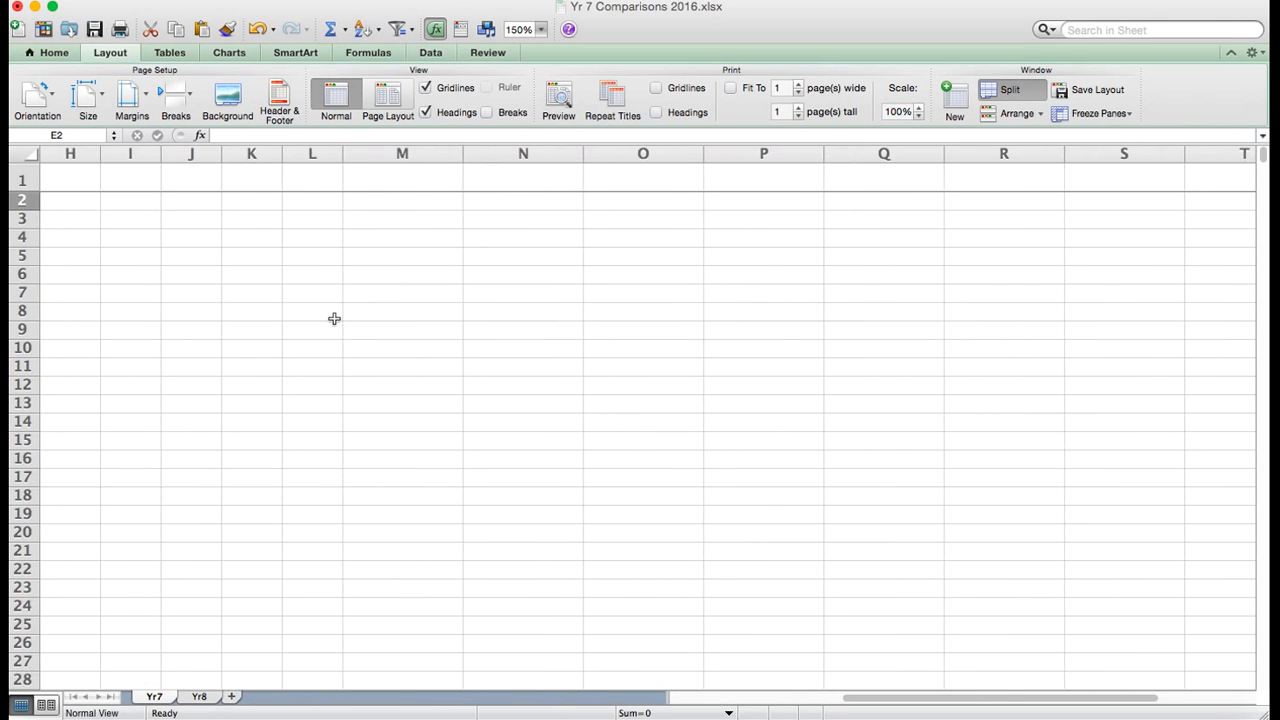
scroll(334, 318, left, 4)
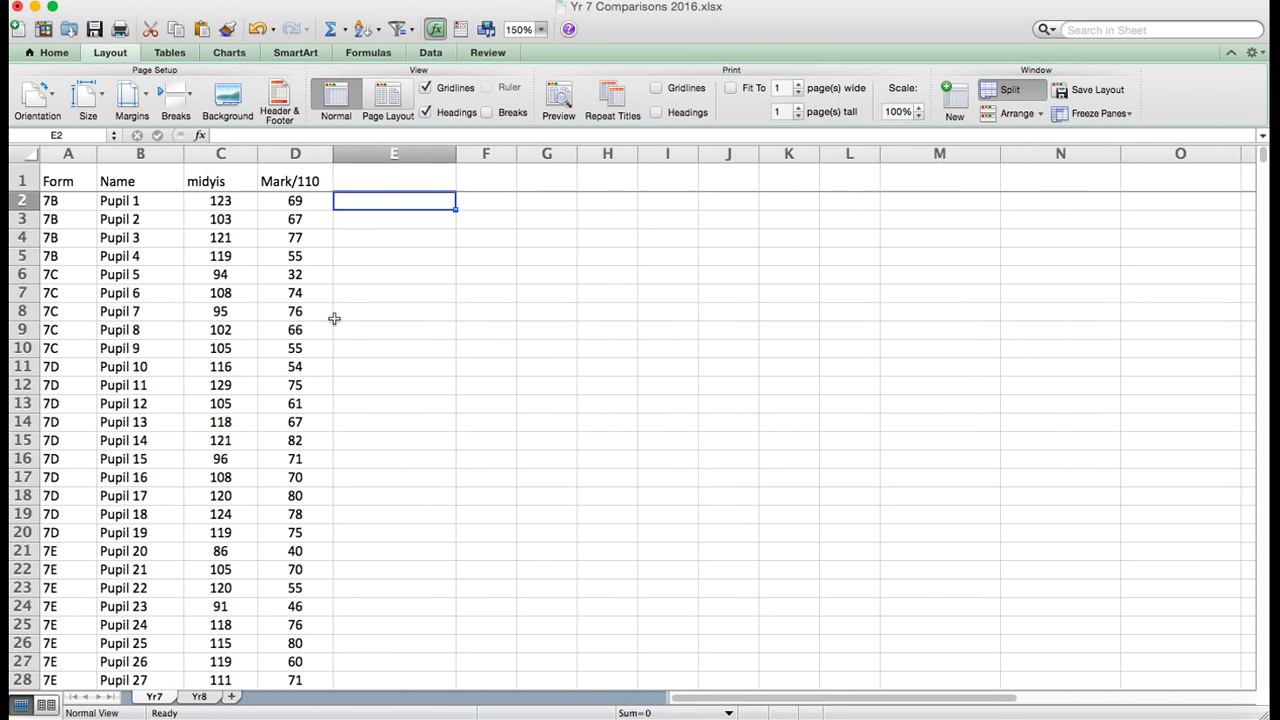
- Unfreeze the top row and freeze the first column instead
click(1100, 113)
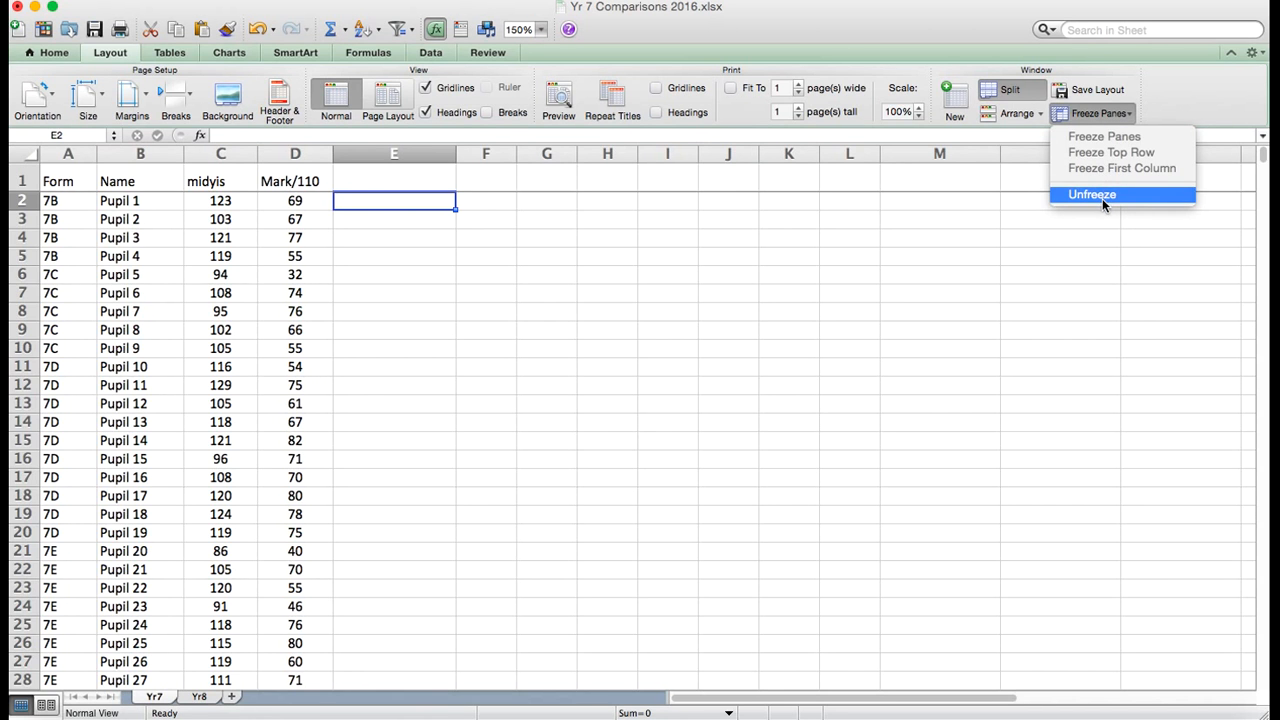
click(1102, 196)
click(1105, 115)
click(1105, 166)
scroll(665, 294, right, 5)
scroll(665, 294, left, 5)
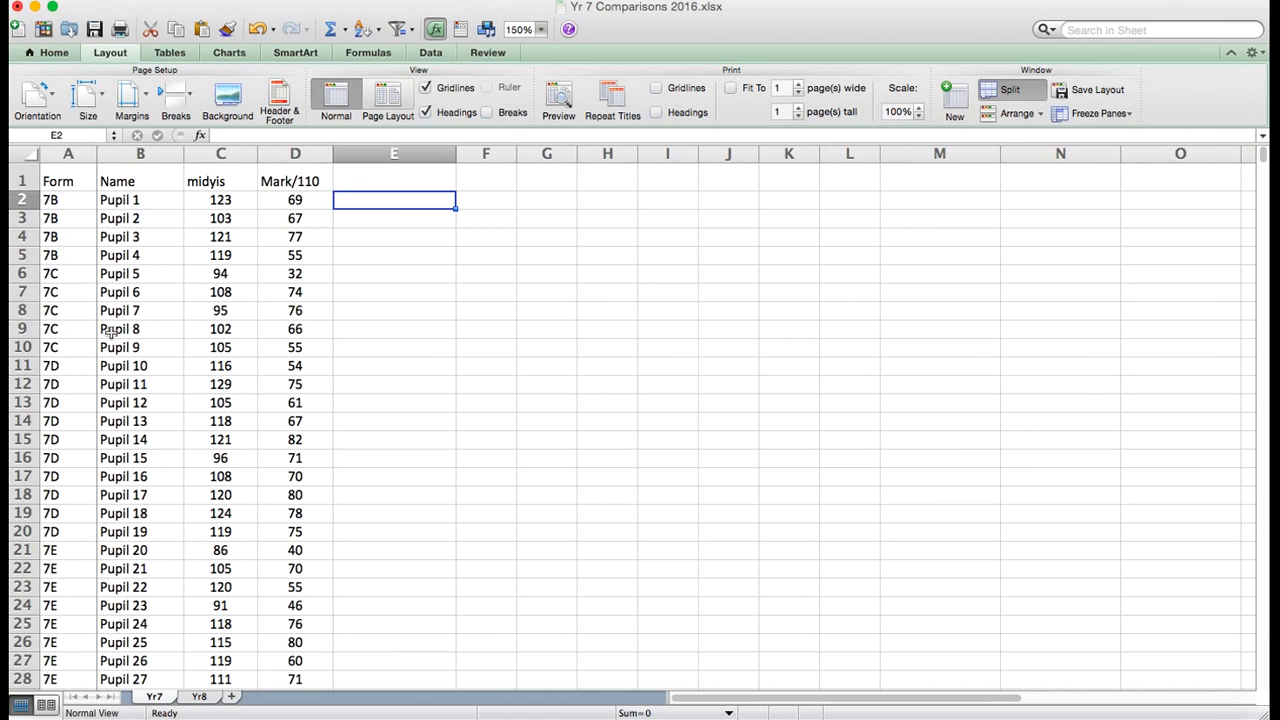
- Replace the first-column freeze with panes frozen at cell B2, keeping both row 1 and column A fixed
click(1127, 115)
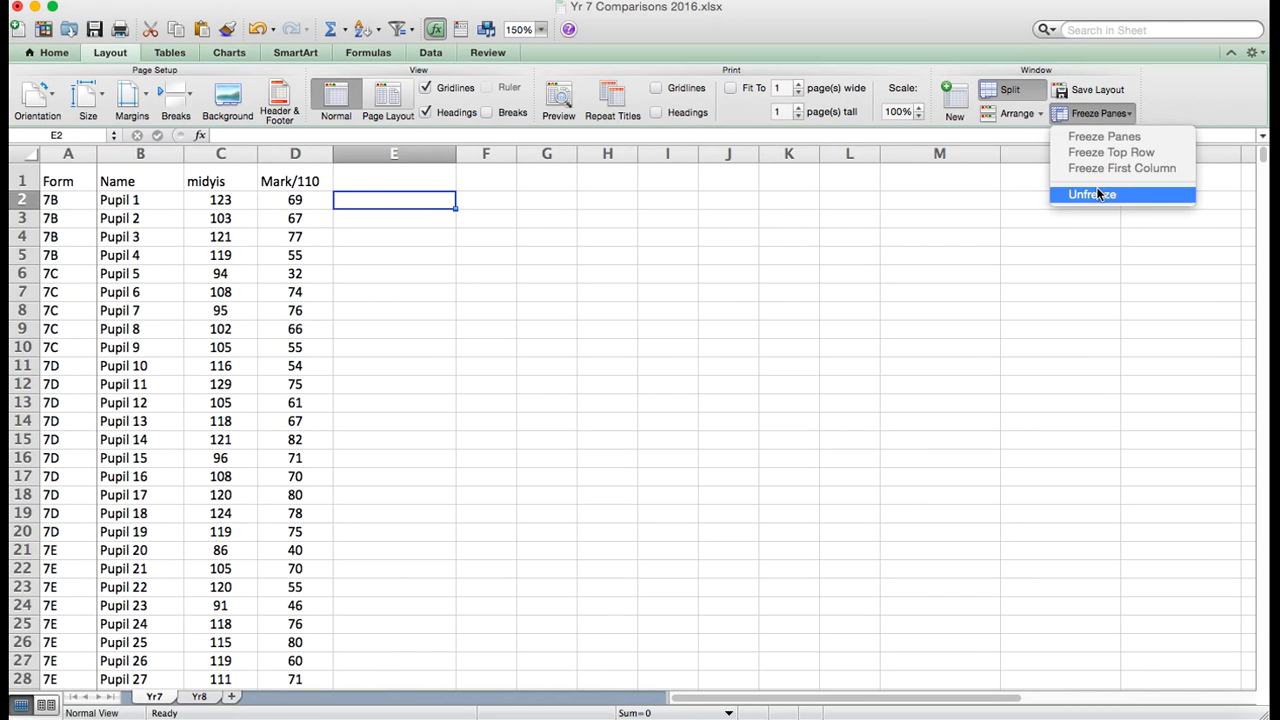
click(1092, 194)
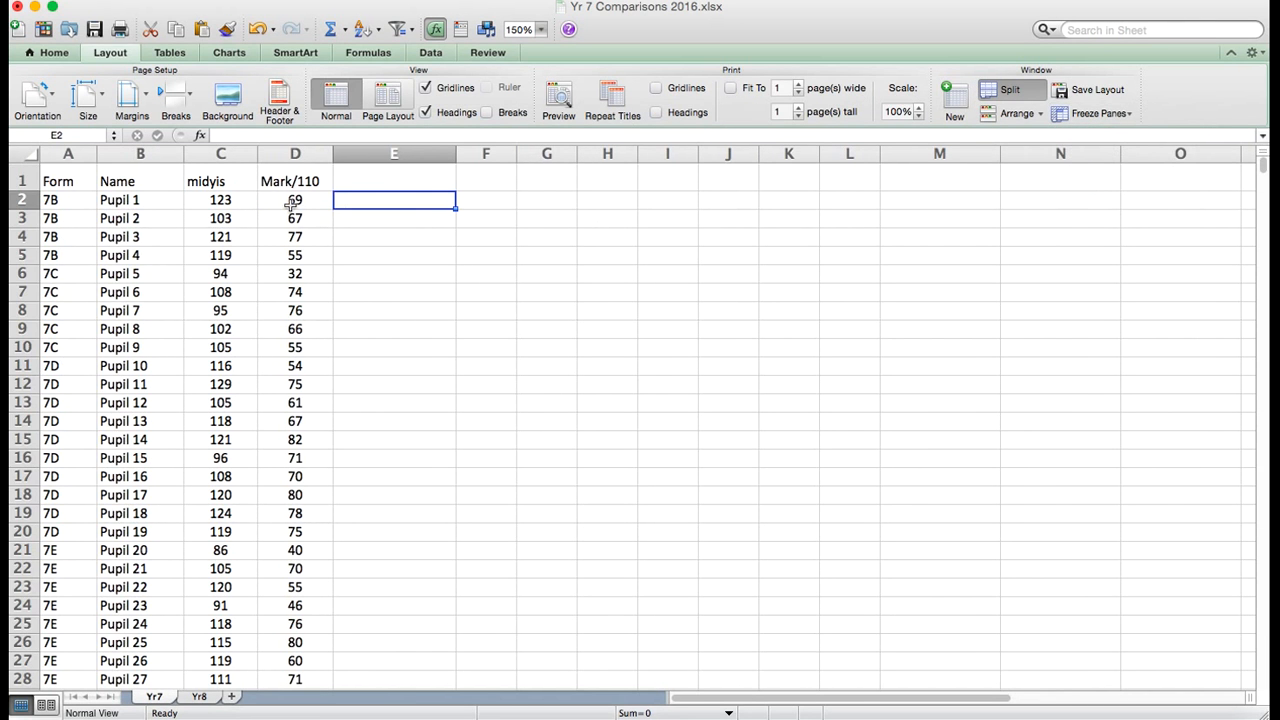
click(155, 203)
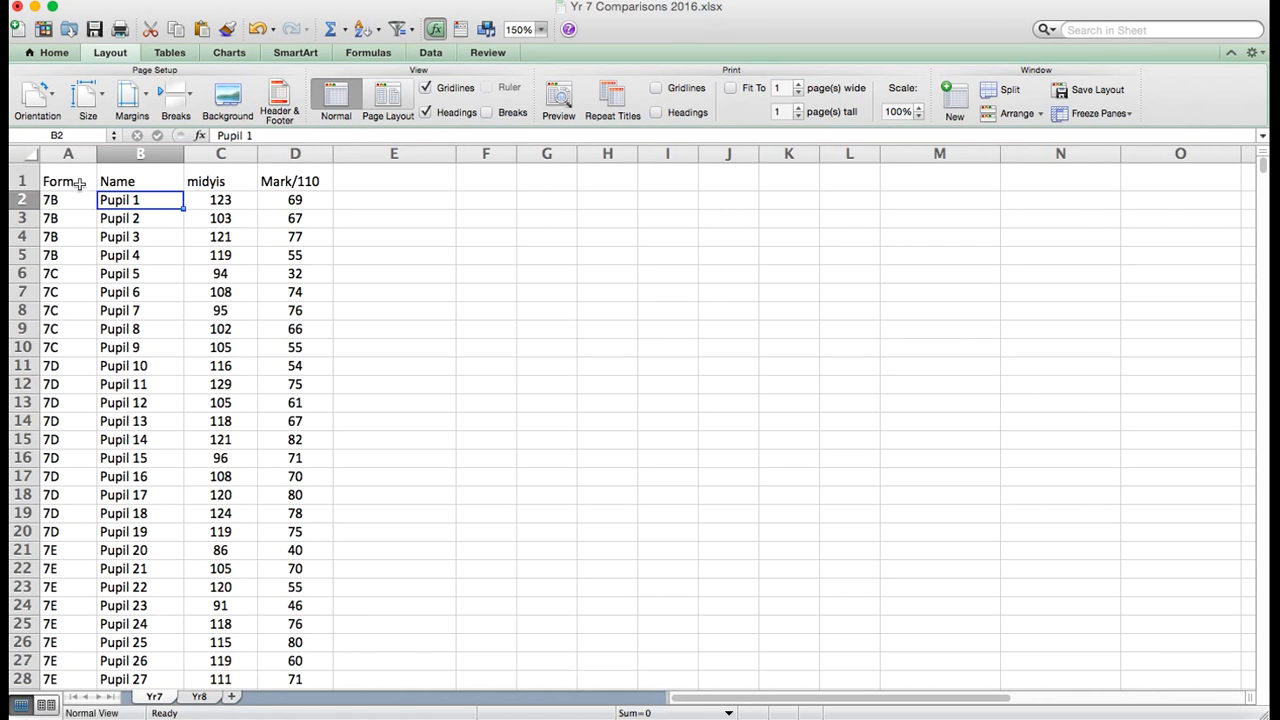
click(1024, 115)
click(1089, 115)
click(1091, 115)
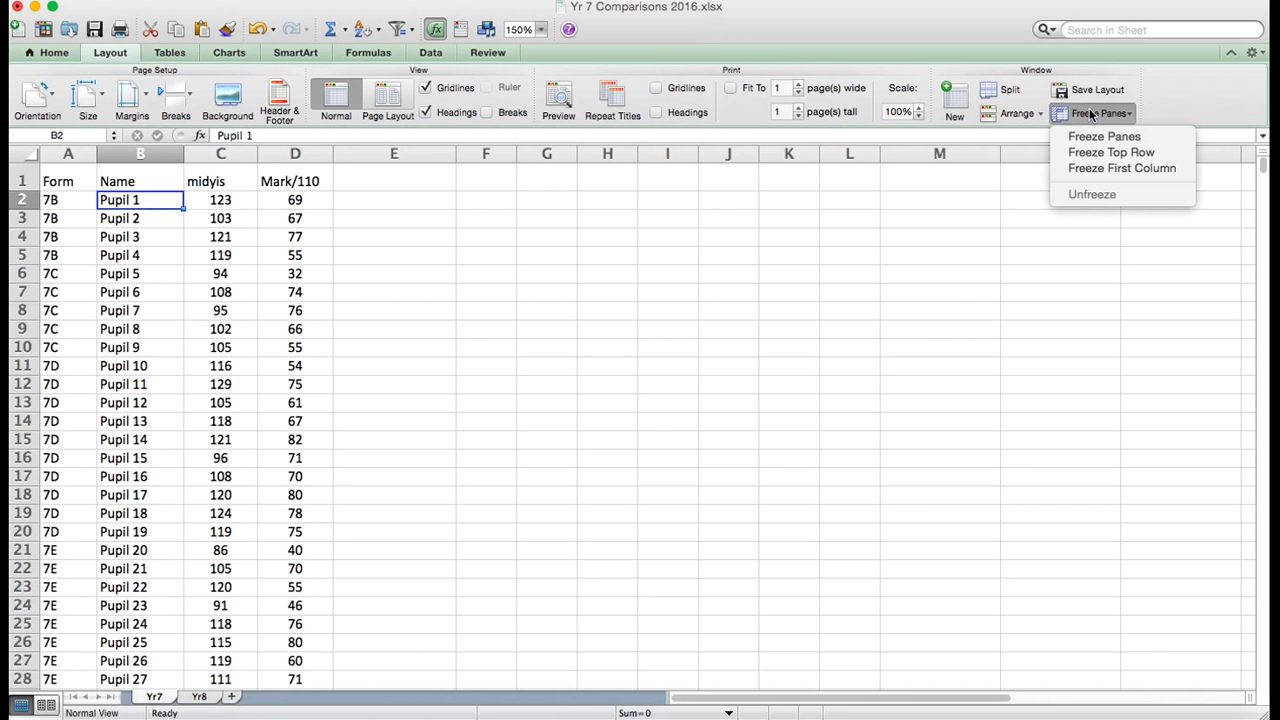
click(1095, 137)
scroll(340, 295, right, 2)
scroll(341, 296, left, 2)
scroll(341, 296, down, 3)
scroll(340, 294, up, 3)
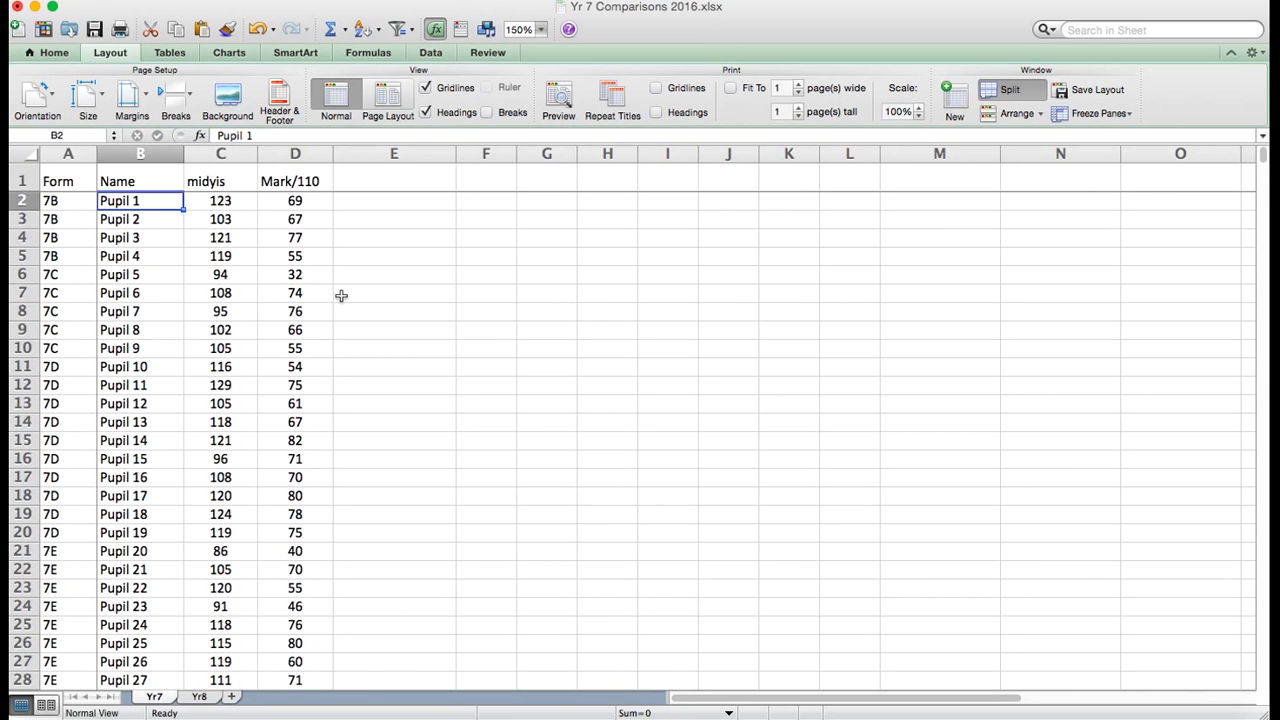
- Replace the freeze at B2 with panes frozen at cell C5 and check how they behave in both directions
click(1118, 112)
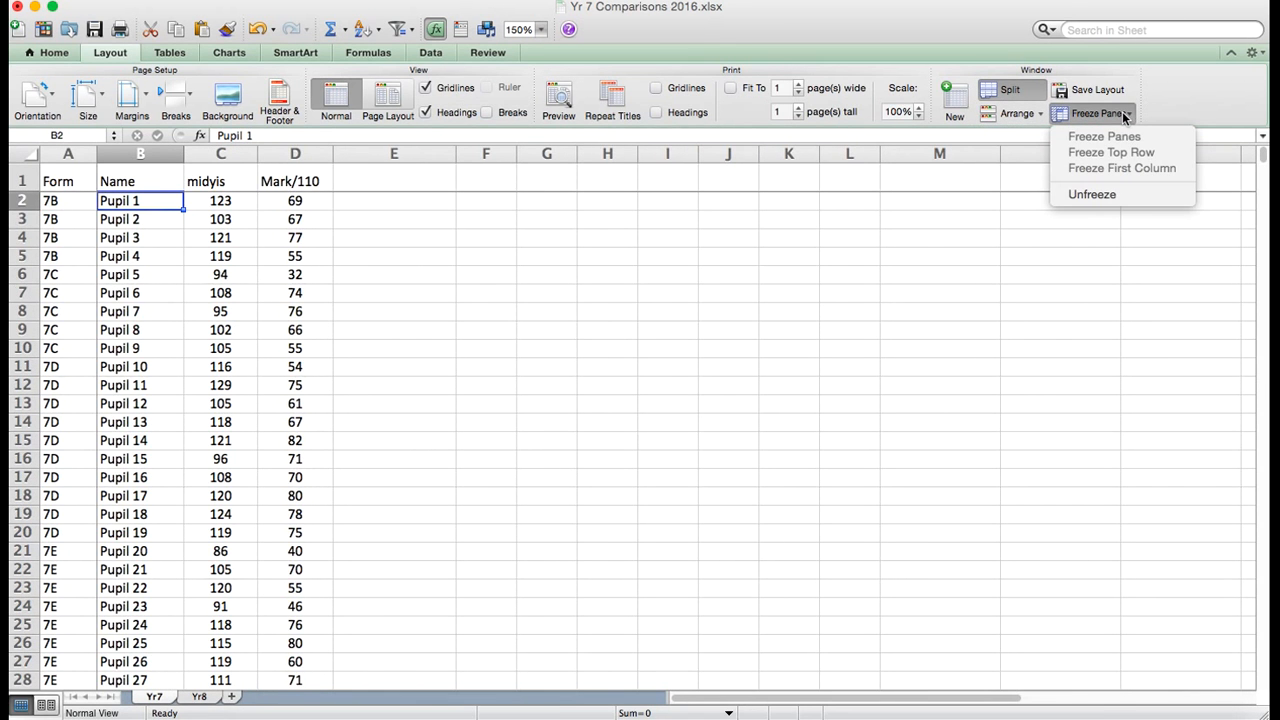
click(1118, 196)
click(221, 258)
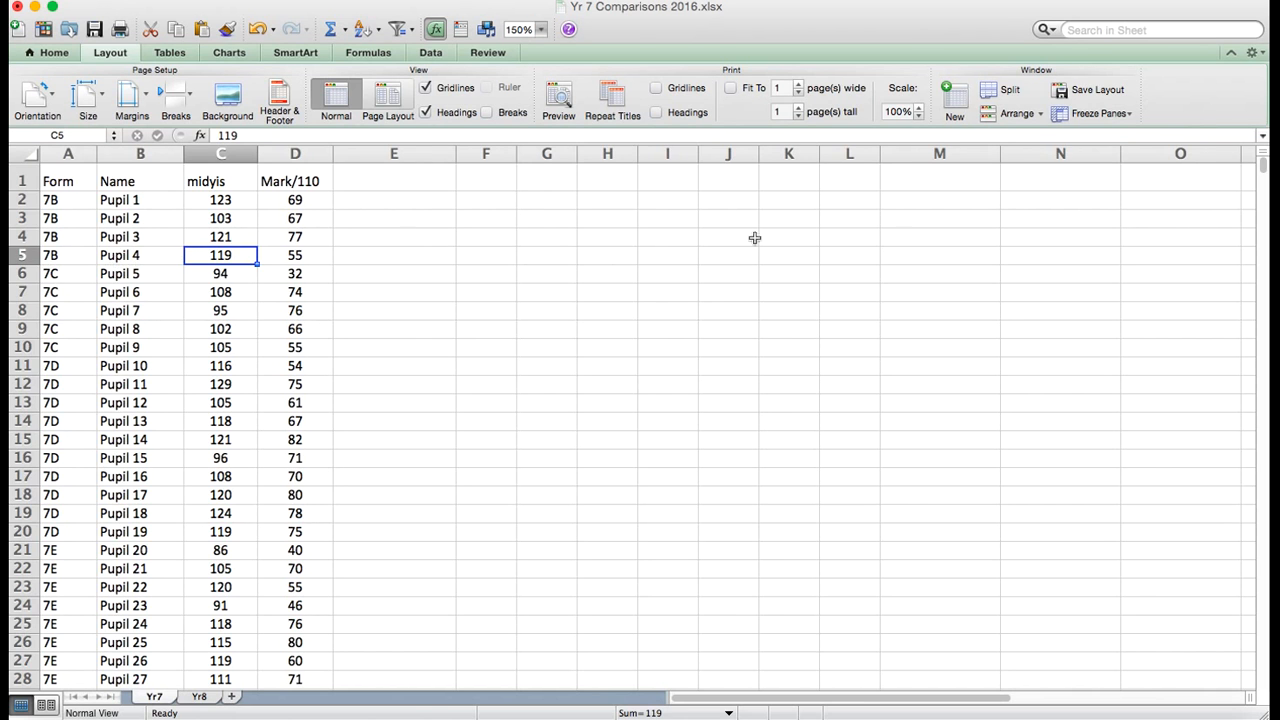
click(1115, 116)
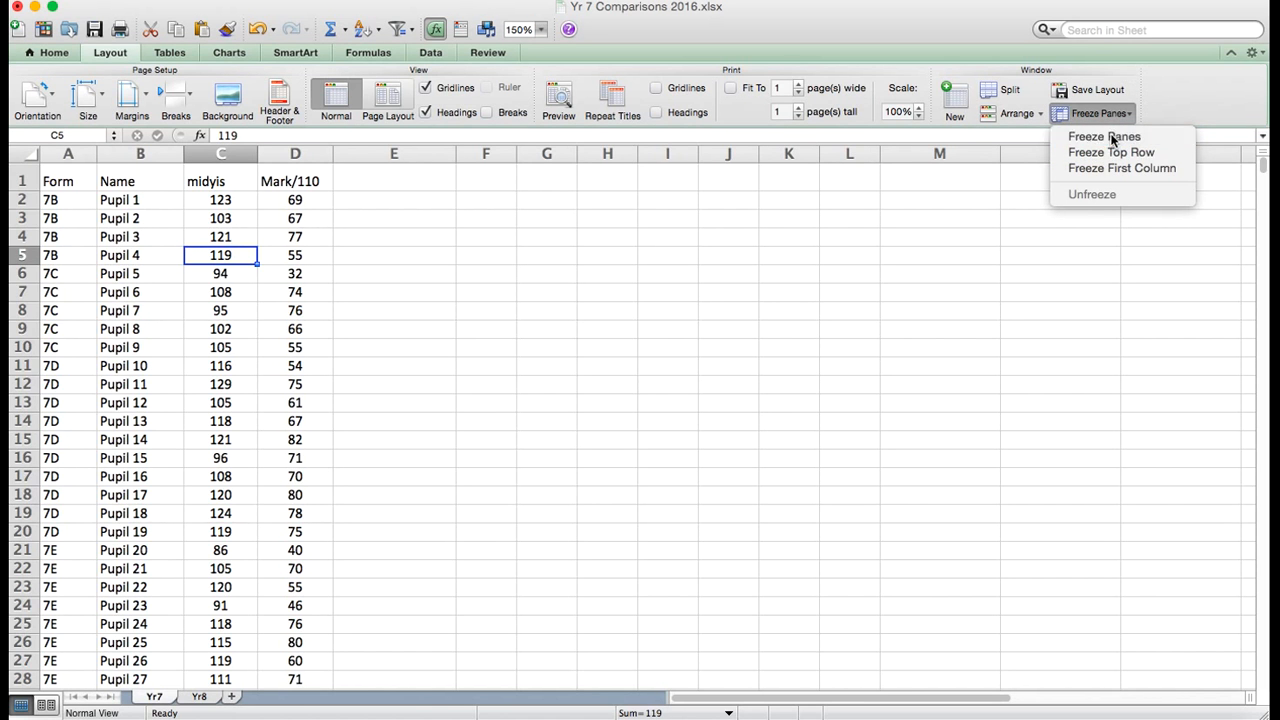
click(1115, 136)
scroll(537, 251, down, 3)
scroll(537, 251, up, 3)
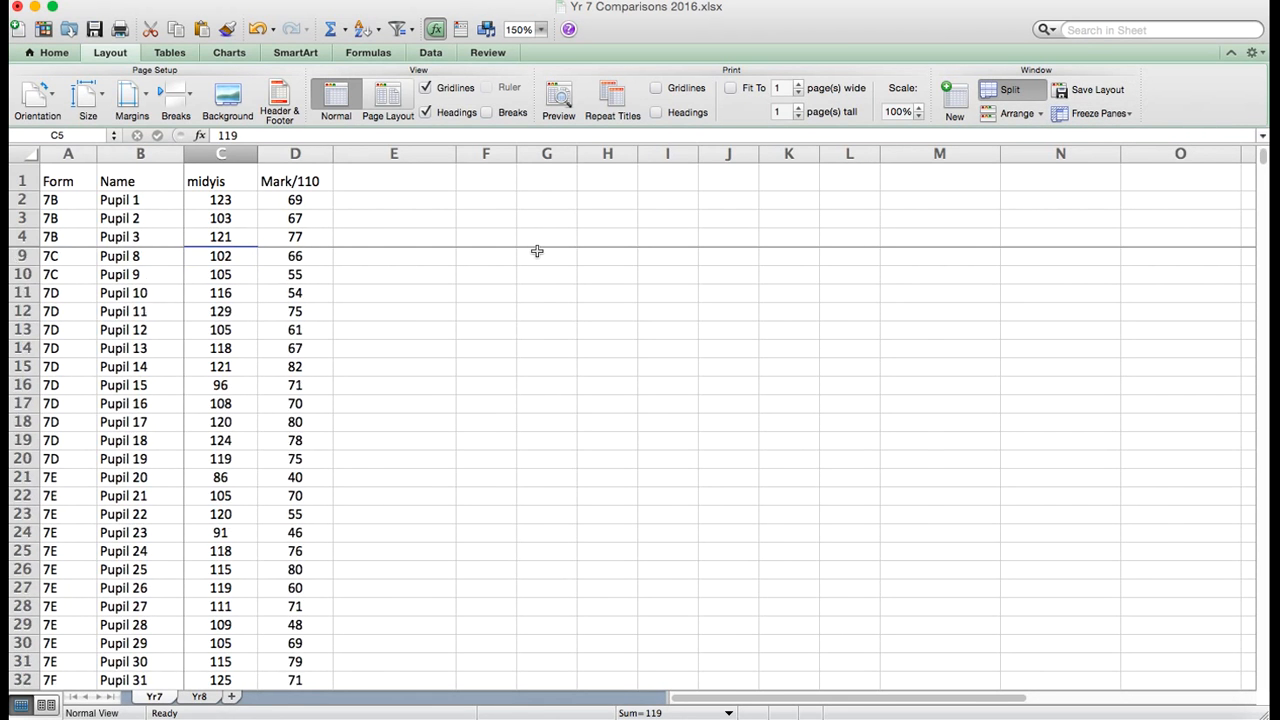
scroll(537, 251, right, 5)
scroll(537, 251, left, 4)
scroll(537, 251, left, 1)
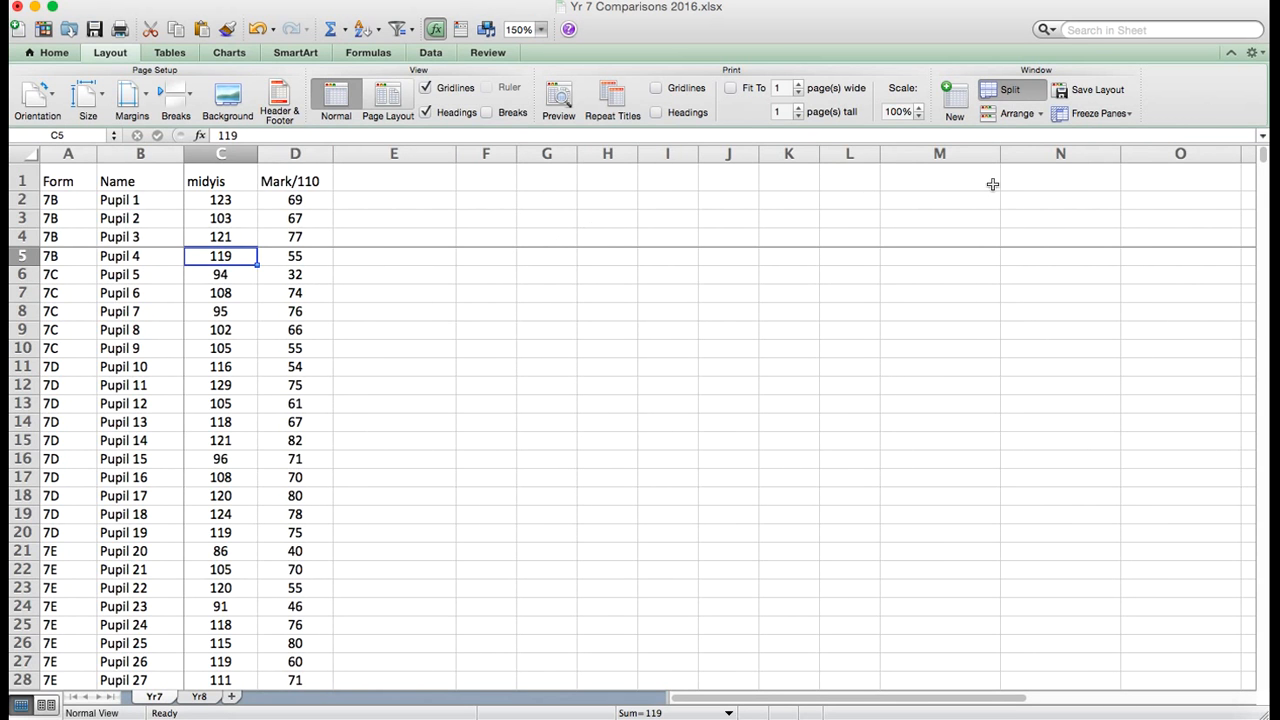
- Unfreeze the panes, freeze them again at cell B2 and check the fixed heading row and first column
click(1130, 115)
click(1112, 195)
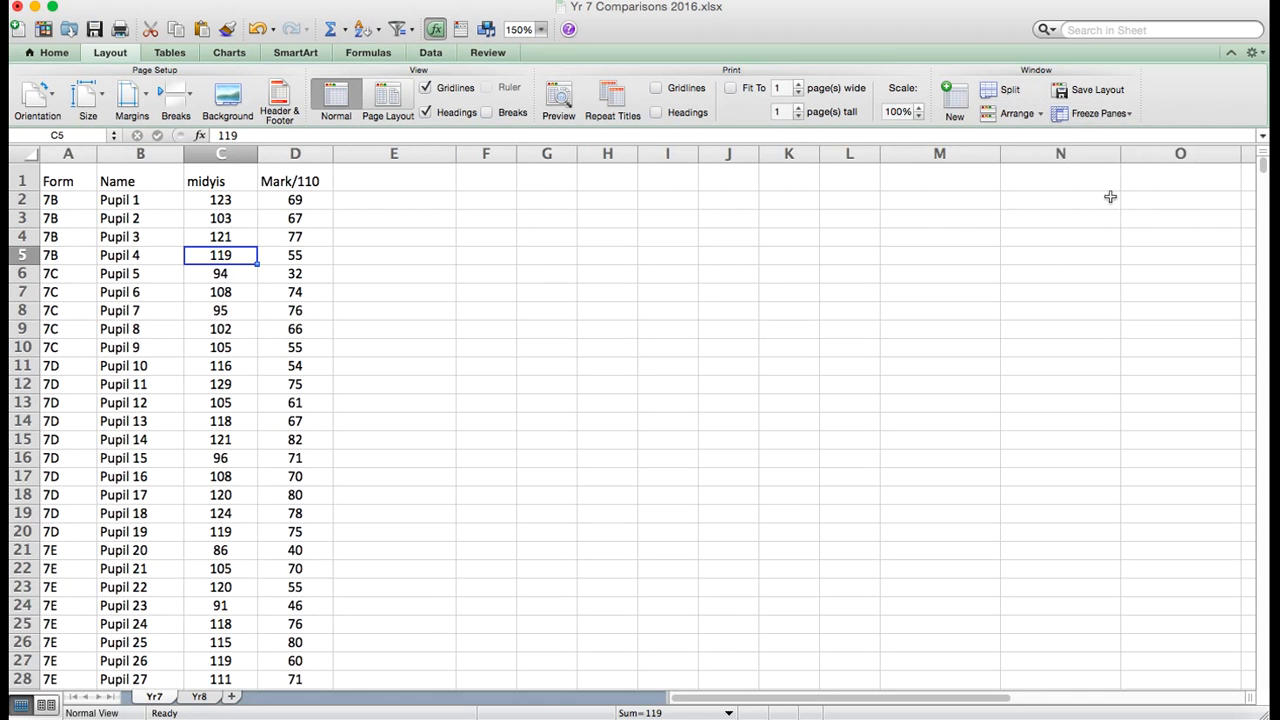
click(141, 203)
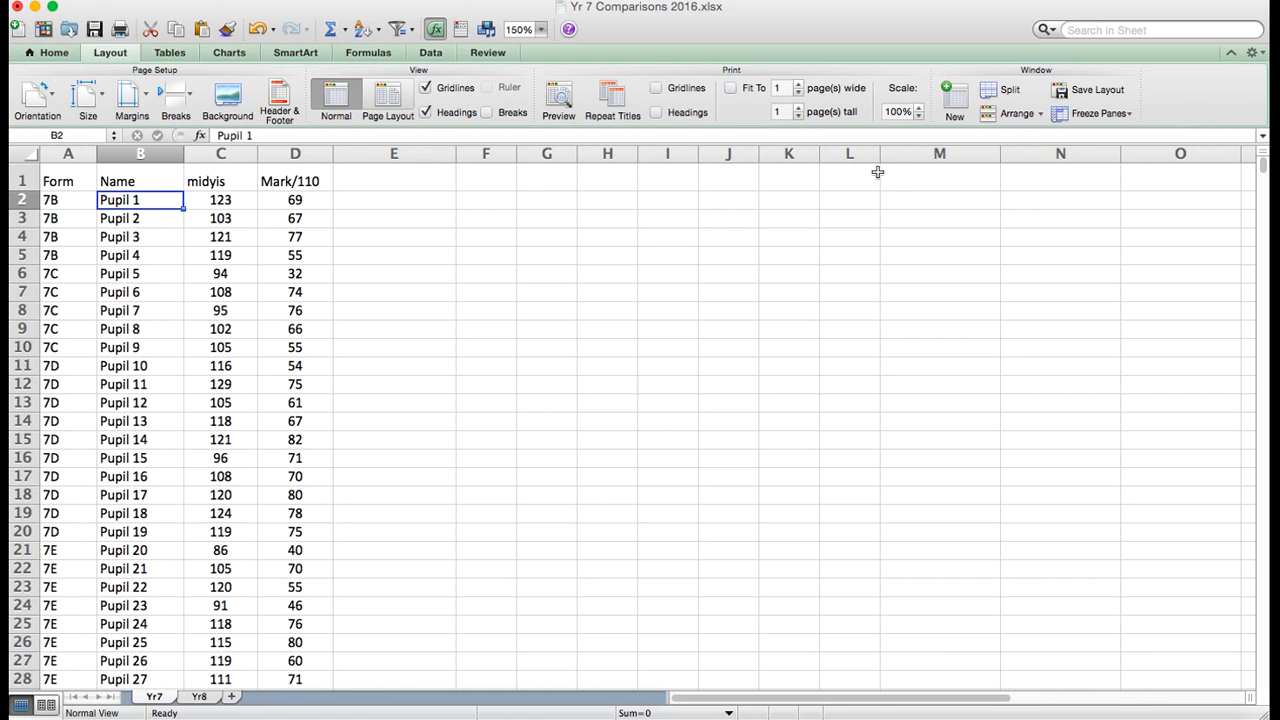
click(1095, 114)
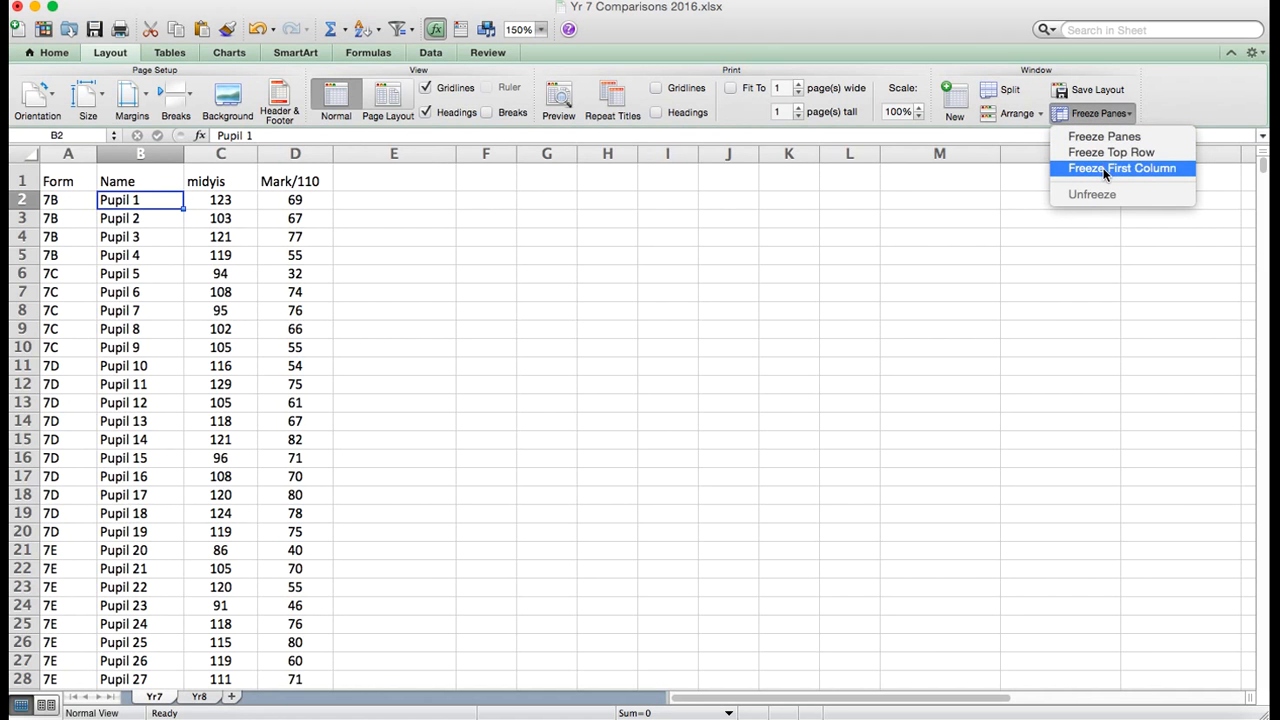
click(1100, 137)
scroll(337, 277, right, 1)
scroll(336, 277, left, 1)
scroll(336, 277, down, 3)
scroll(336, 277, up, 3)
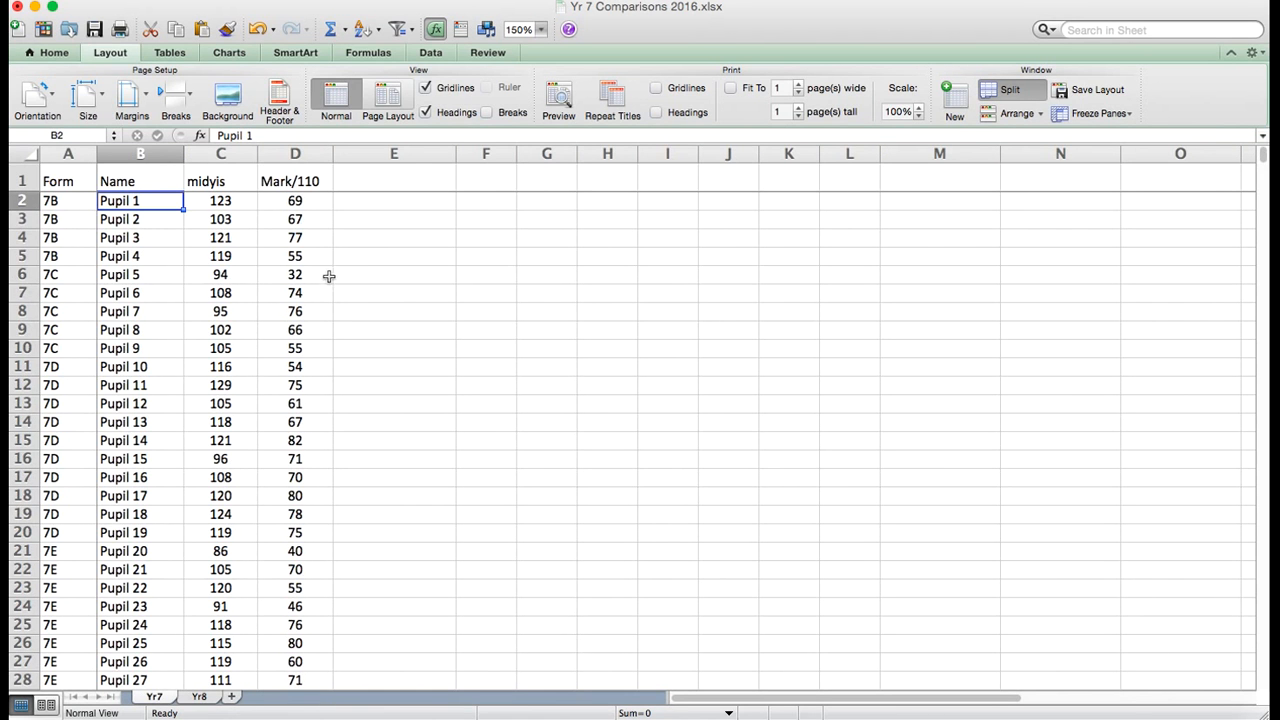
- Enter the heading "Percentage" in cell E1 and start a formula in E2 for Pupil 1
click(371, 183)
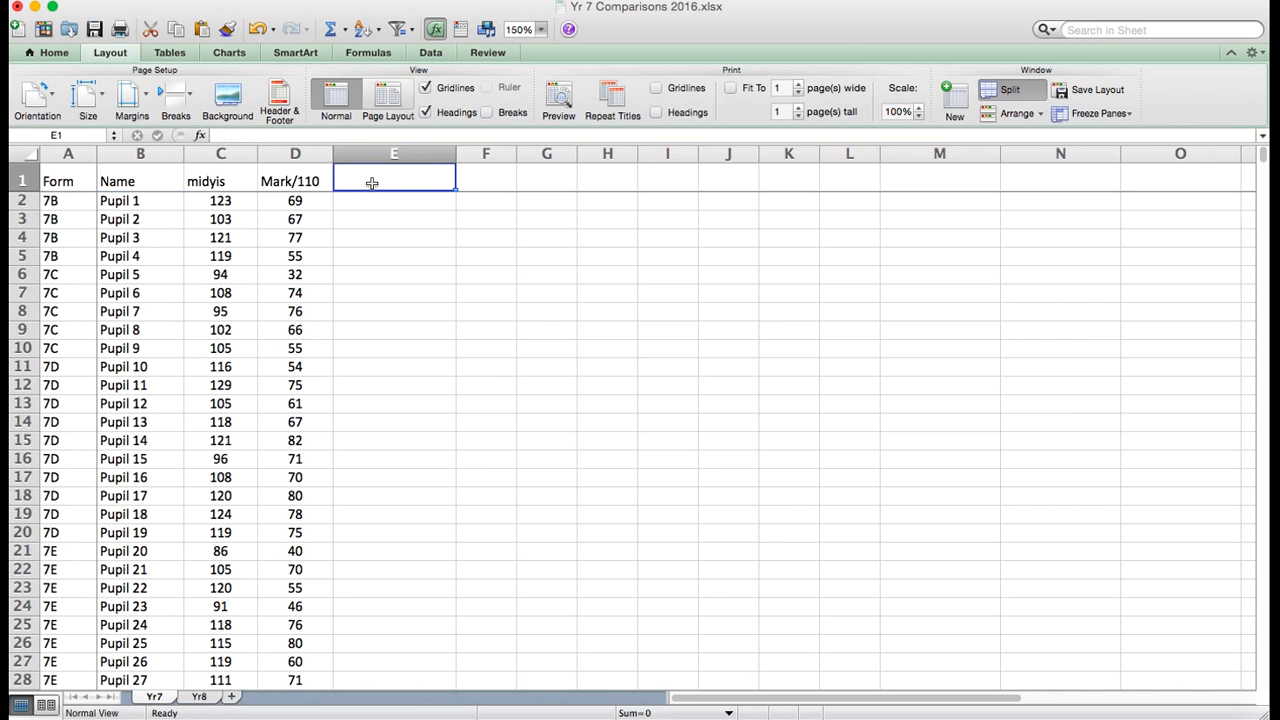
text(Percentage)
key(Return)
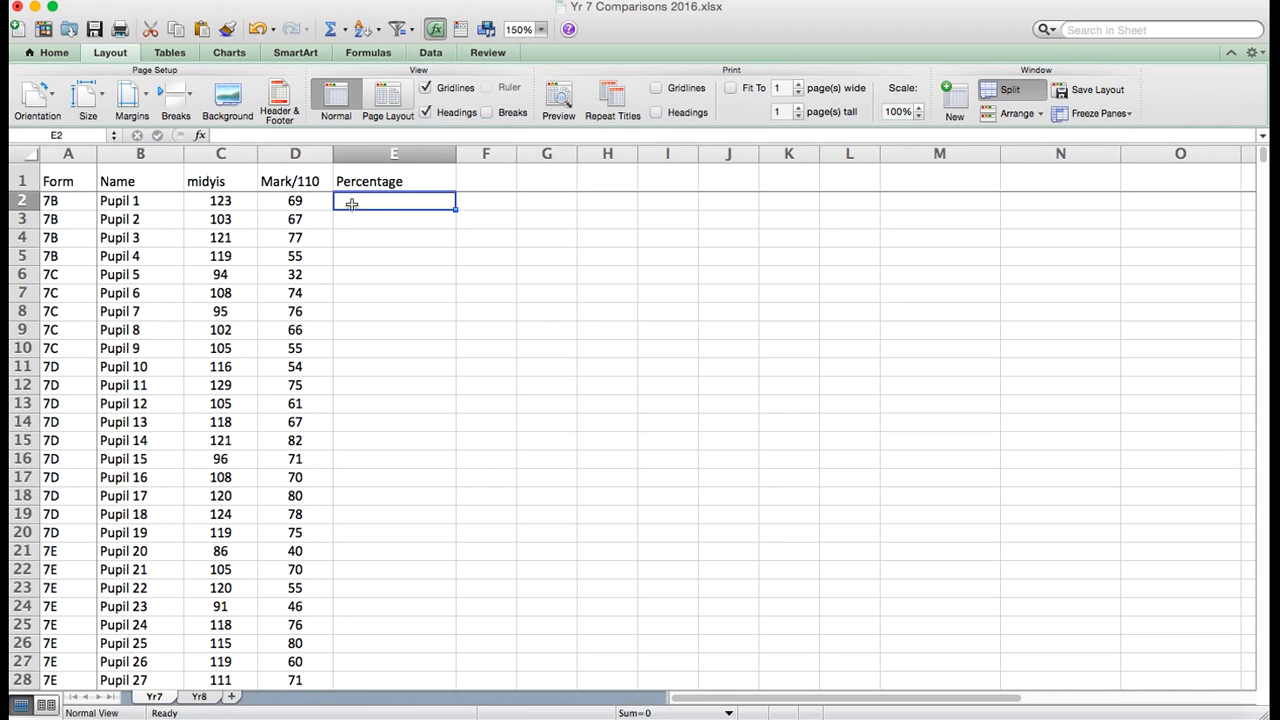
text(=)
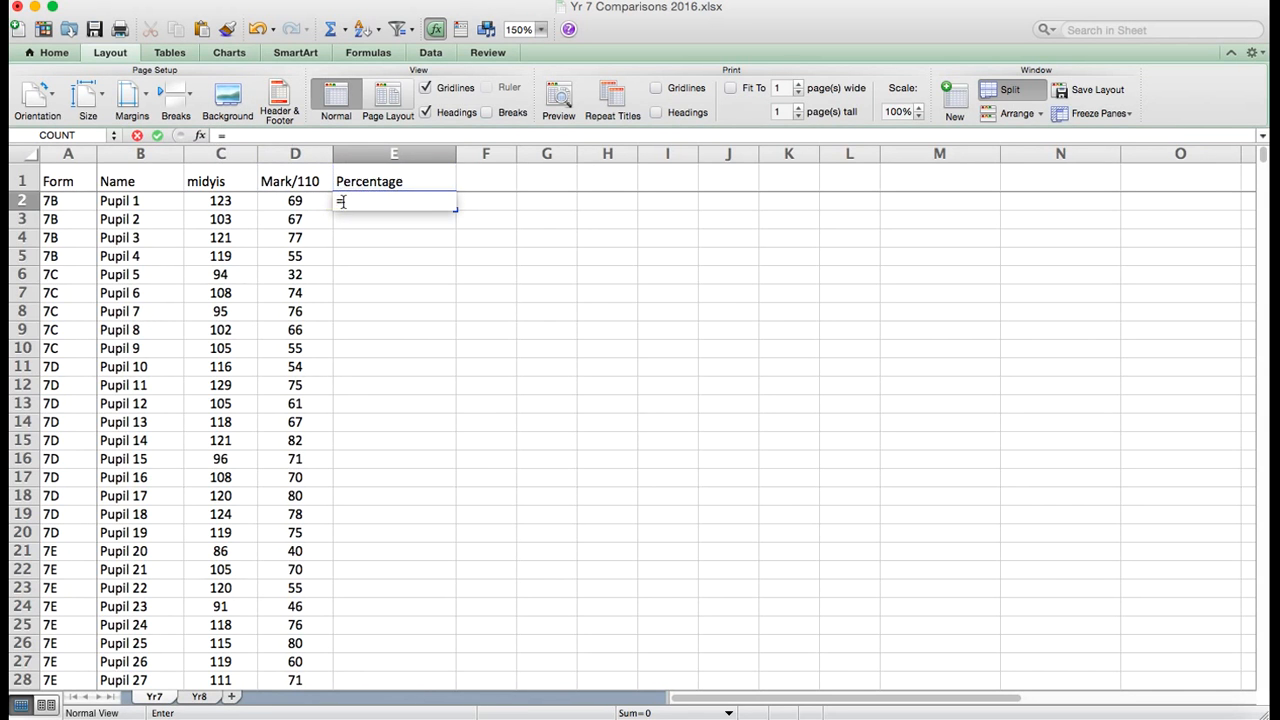
- Try the fixed mark 69 in the E2 formula, and remove it again down to the equals sign
click(295, 200)
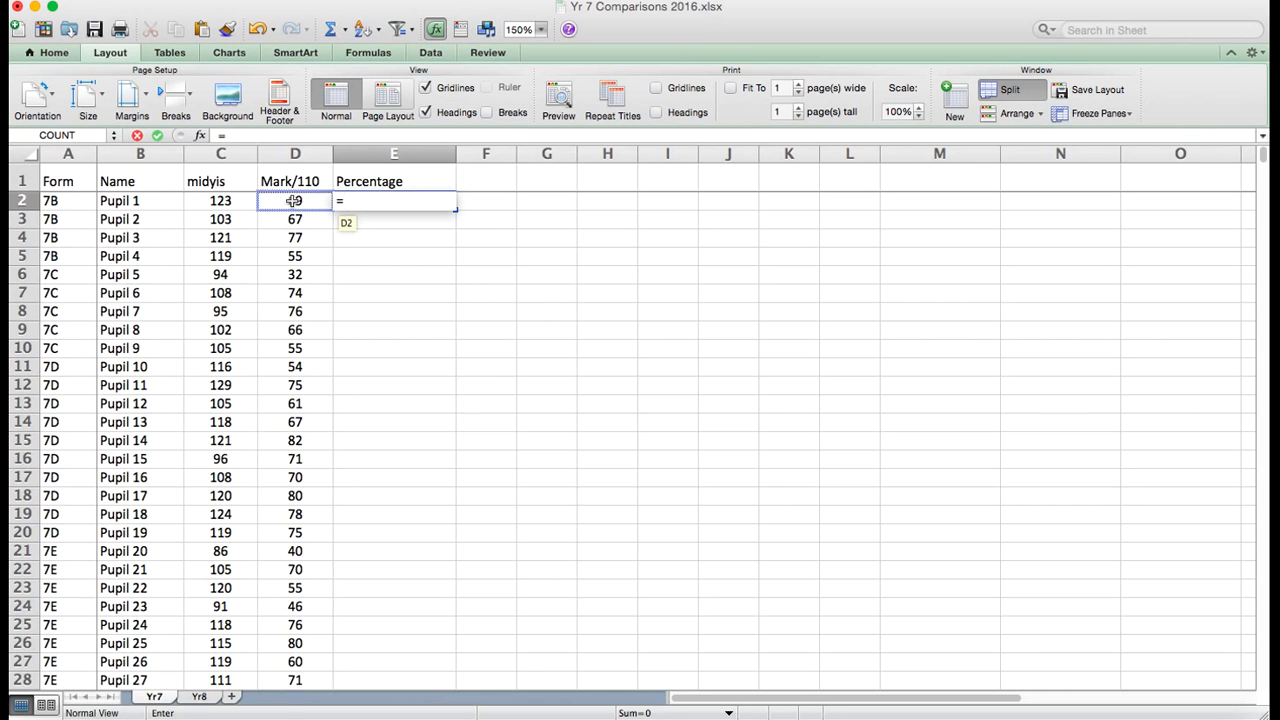
text(69)
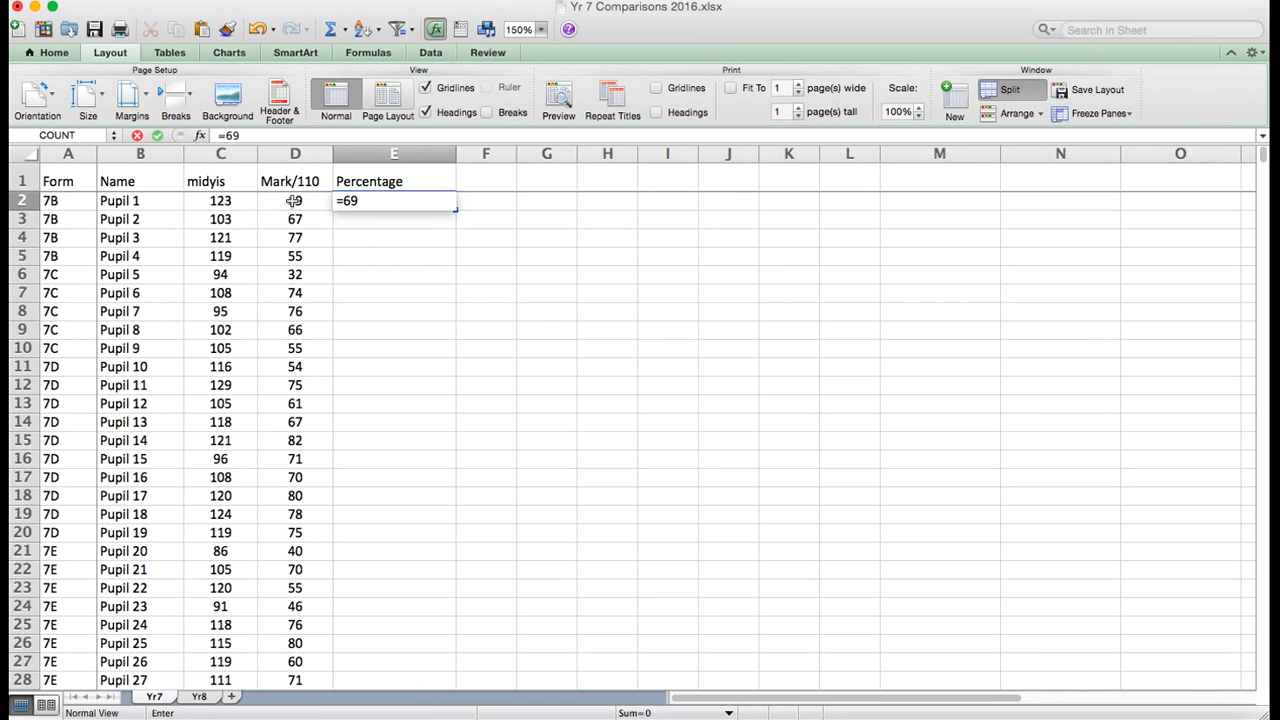
key(Return)
key(Return)
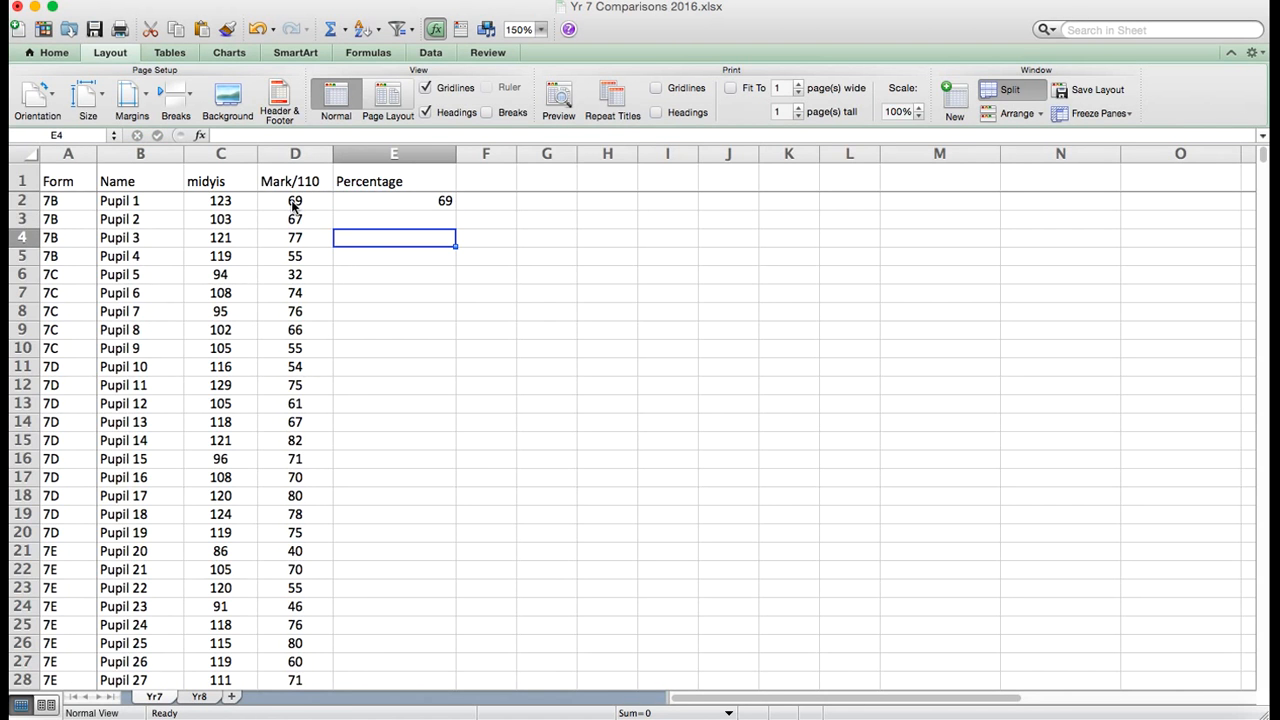
key(Up)
key(Up)
click(293, 137)
key(BackSpace)
key(BackSpace)
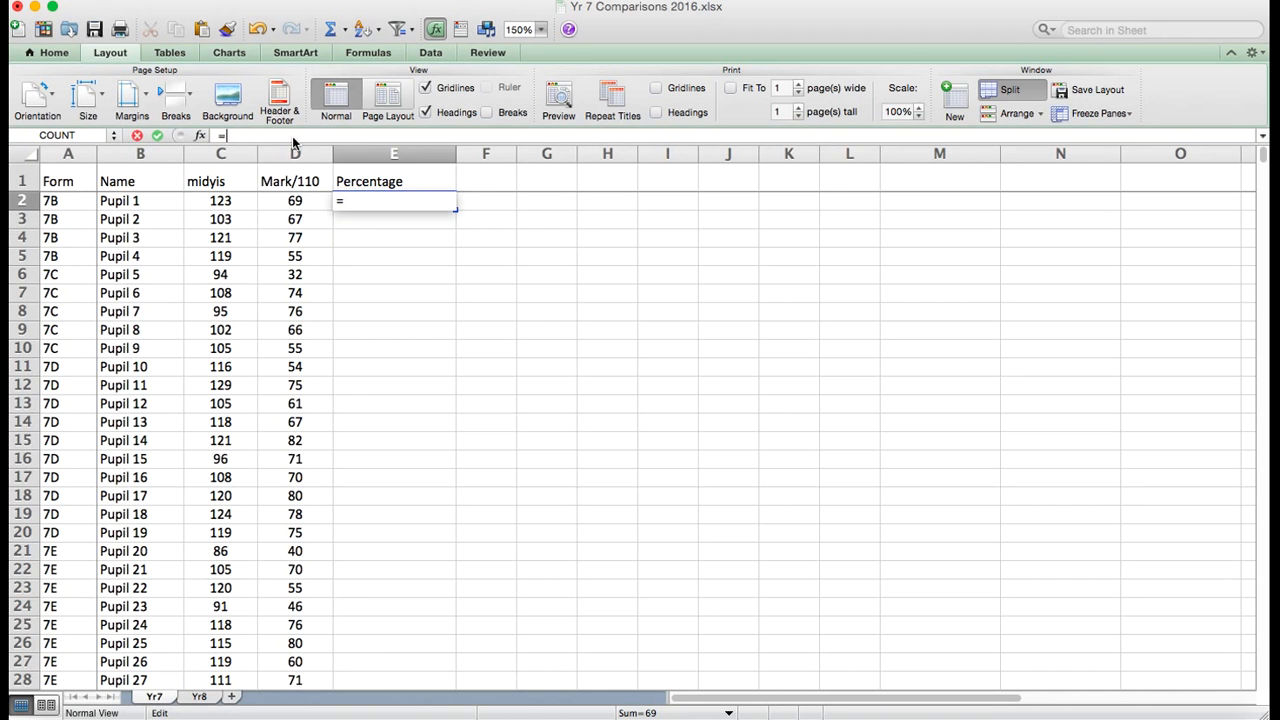
- Complete the percentage formula in E2 as =D2/110*100, referencing the mark cell
click(305, 200)
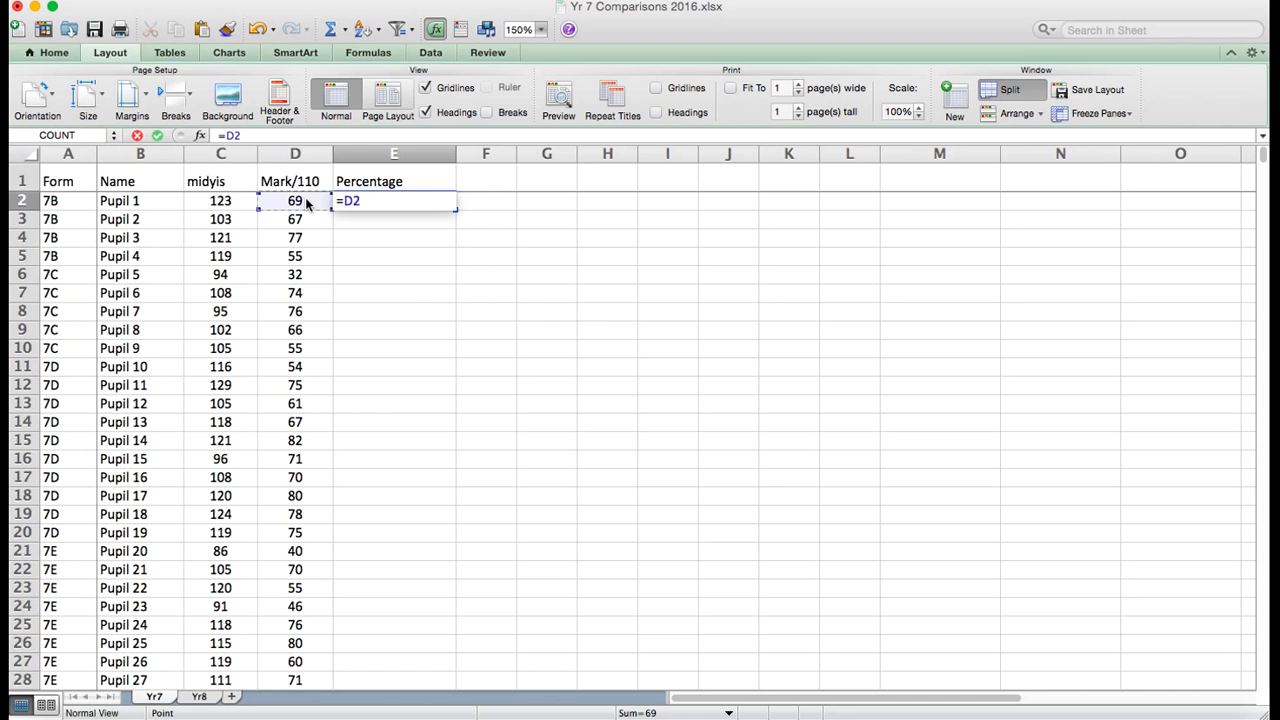
text(/110)
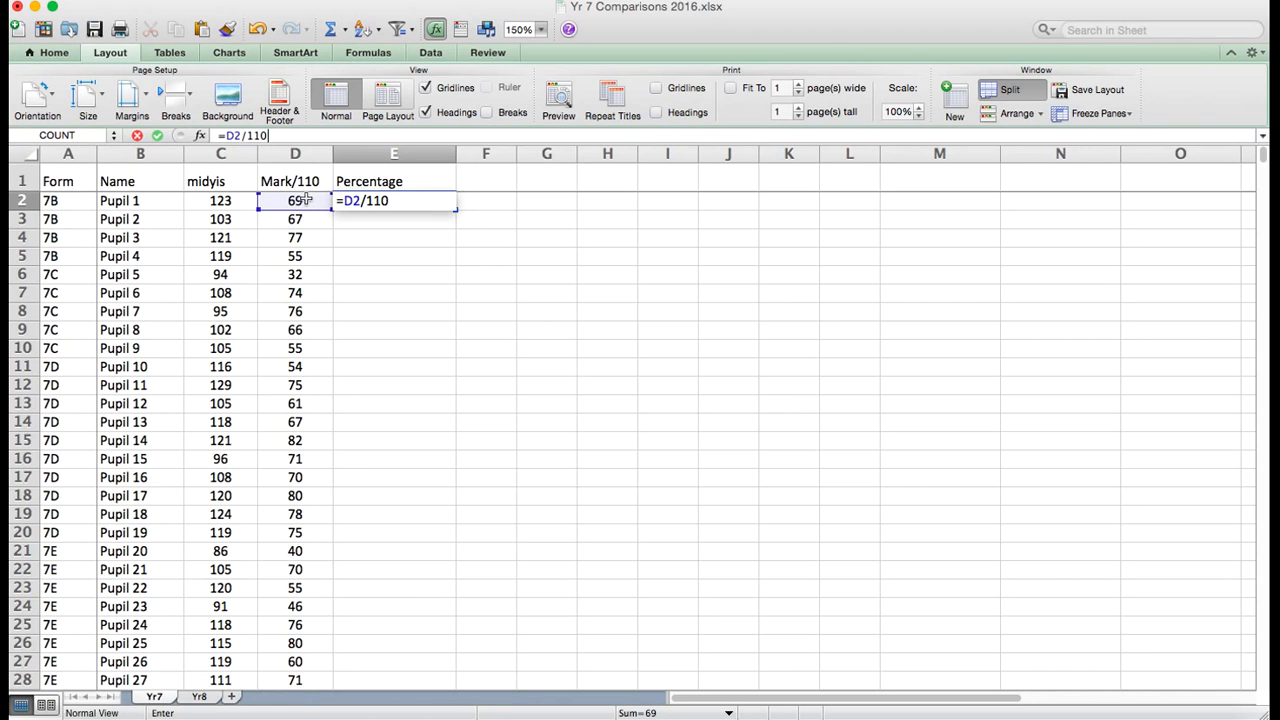
text(*100)
key(Return)
key(Up)
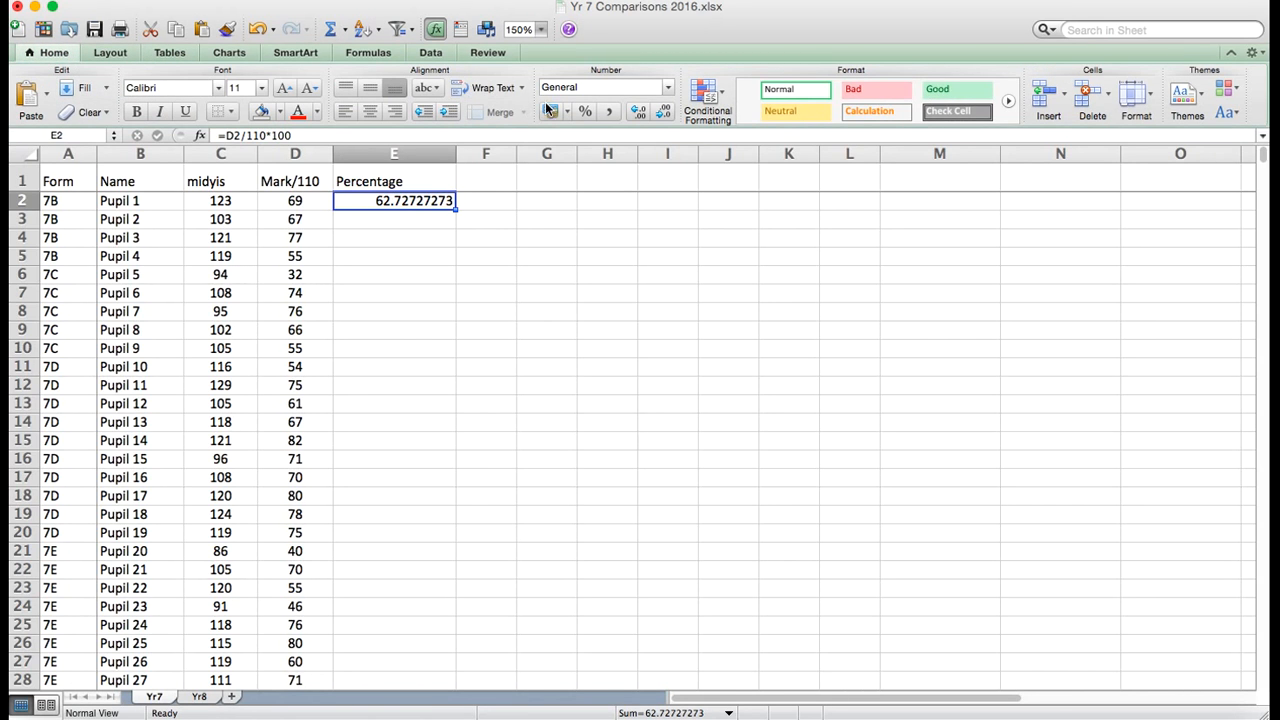
- Increase the number of decimal places displayed in E2 and reduce it to one
click(642, 111)
click(642, 111)
click(642, 111)
click(642, 111)
click(642, 111)
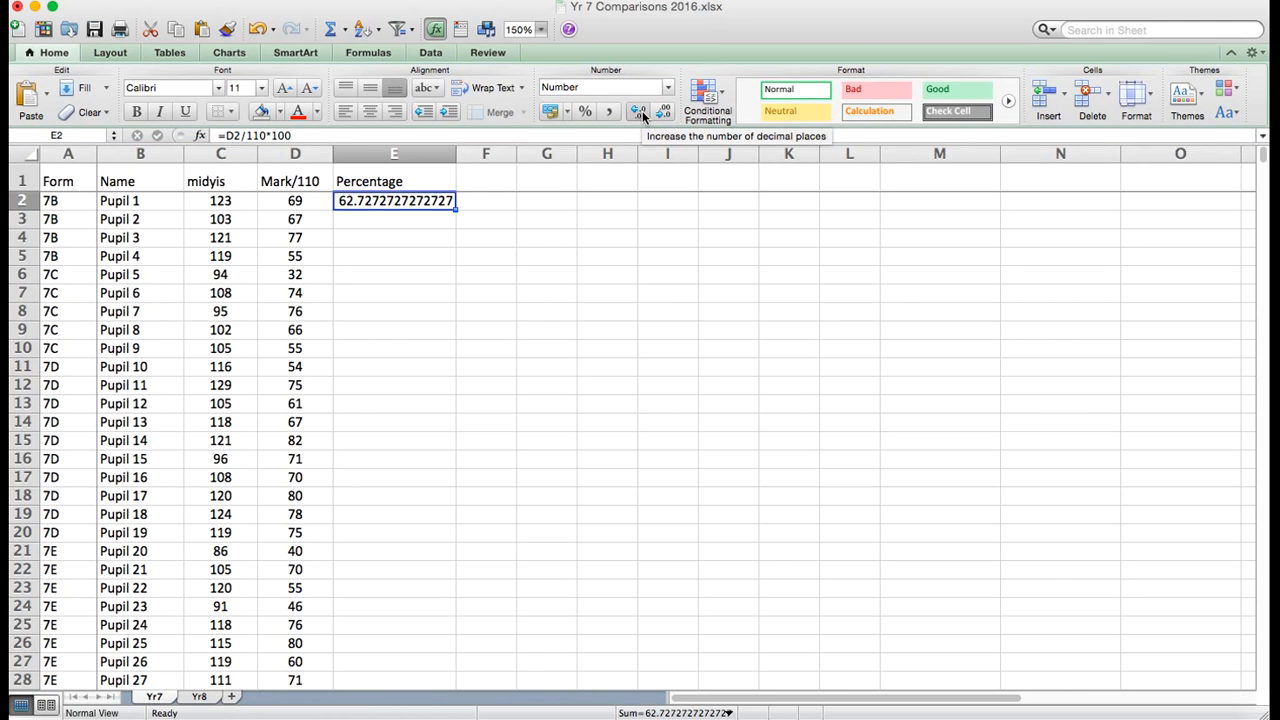
double_click(660, 111)
click(660, 111)
double_click(660, 111)
click(660, 111)
double_click(660, 111)
double_click(660, 111)
double_click(660, 111)
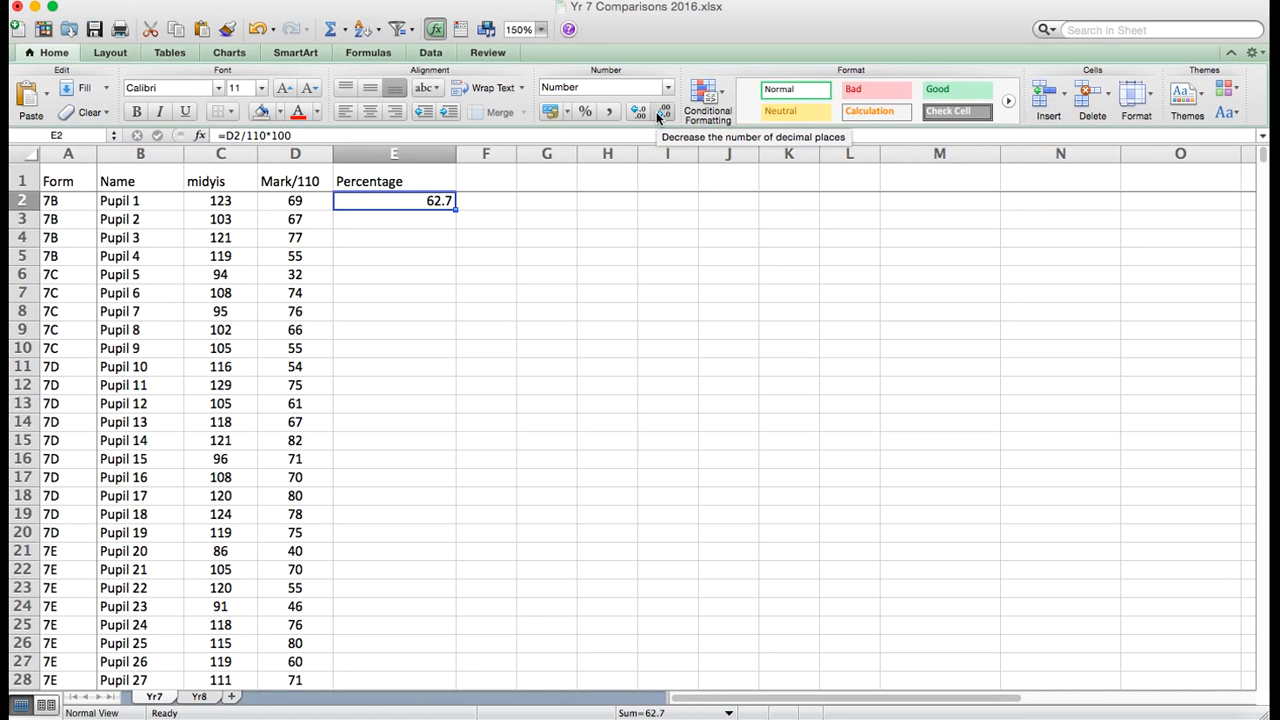
- Format cell E2 as a Number with 5 decimal places in the cell format settings
right_click(395, 201)
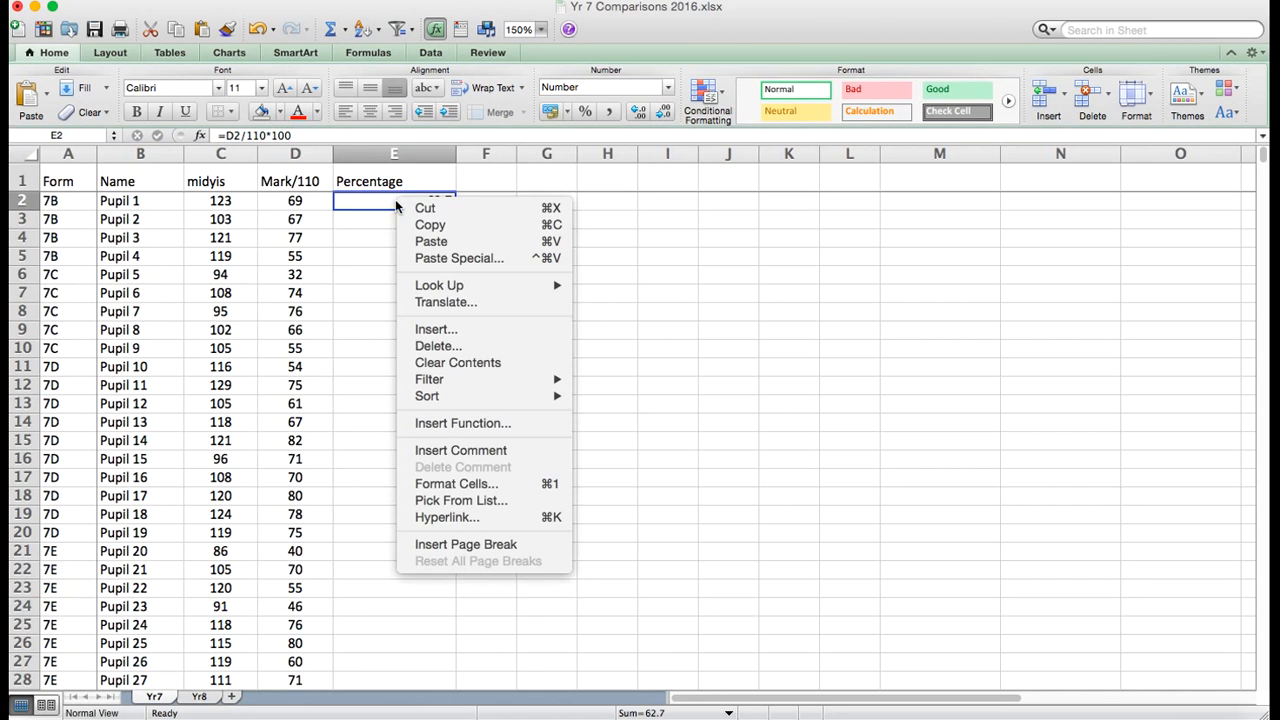
click(451, 484)
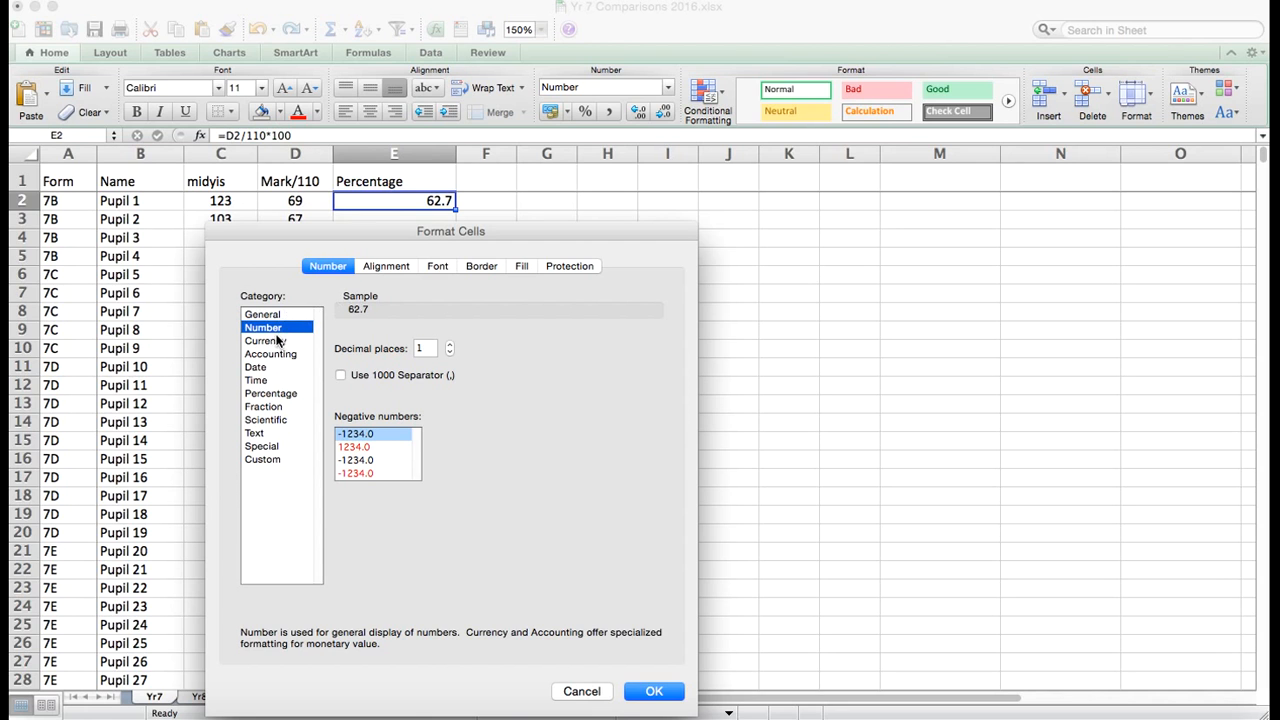
click(277, 331)
click(449, 345)
click(449, 345)
click(449, 345)
click(449, 345)
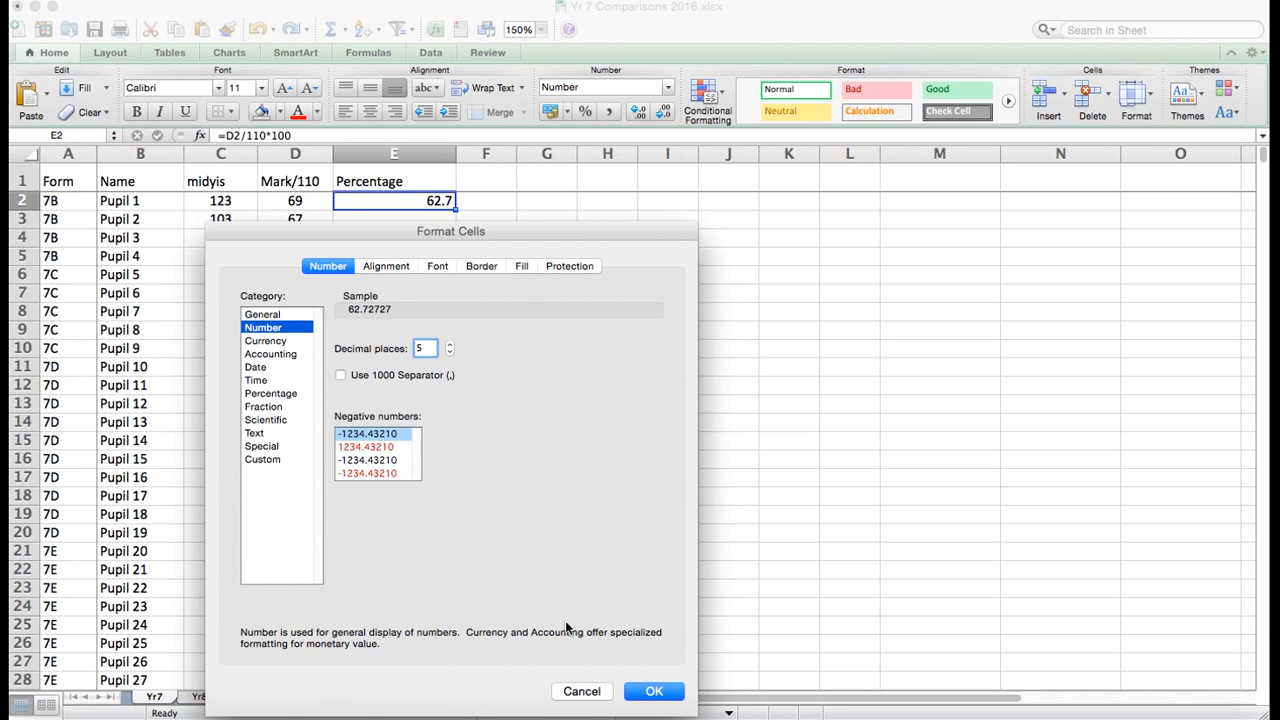
click(653, 690)
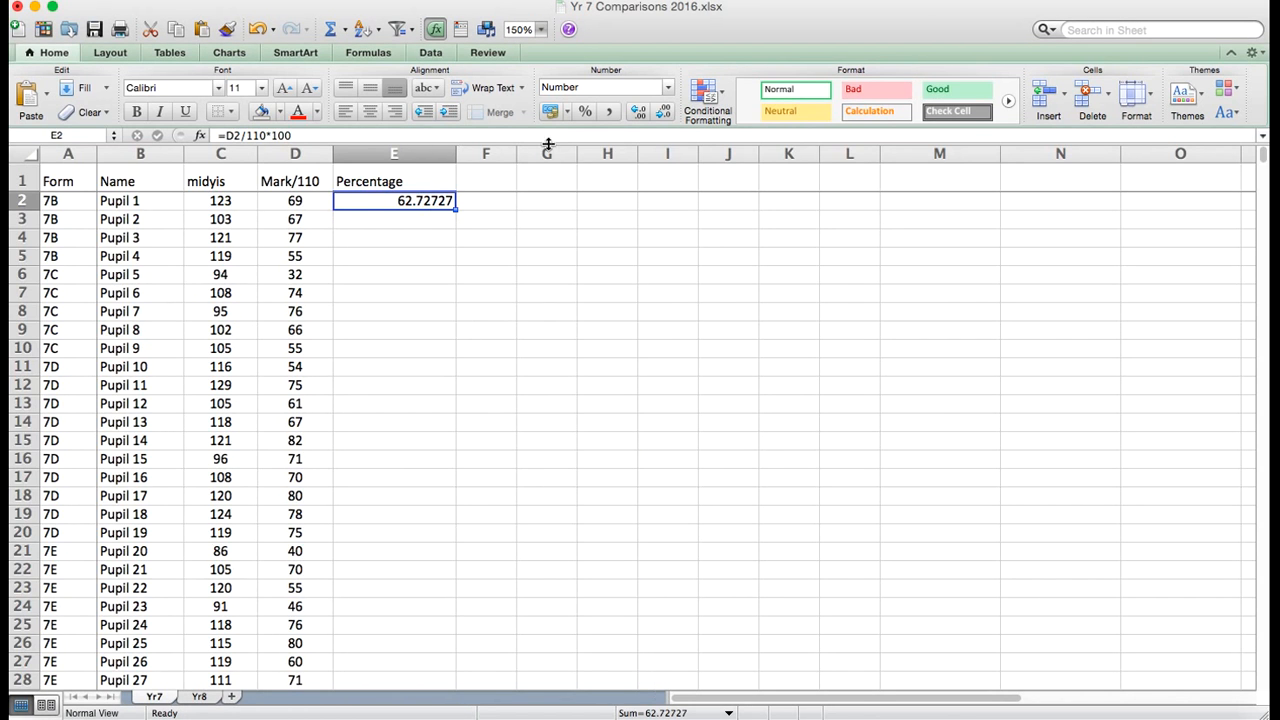
- Try more decimal places in E2 and reduce them until the percentage displays as a whole number
click(638, 110)
click(638, 110)
click(638, 110)
click(656, 111)
click(656, 111)
click(656, 111)
click(656, 111)
click(656, 111)
click(656, 111)
click(656, 111)
click(656, 111)
- Add the label "Total" in C43 and the maximum mark 110 in D43 below the pupil data
click(312, 183)
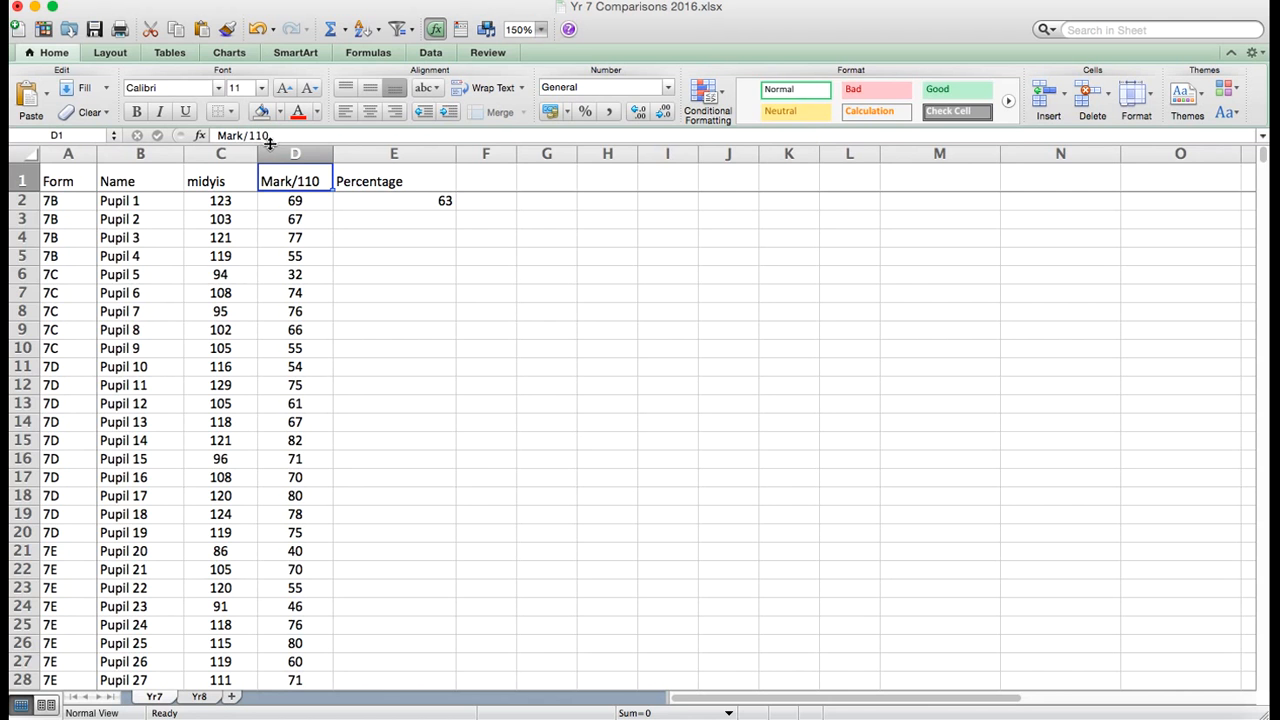
scroll(540, 221, down, 20)
scroll(540, 221, up, 18)
scroll(540, 221, down, 5)
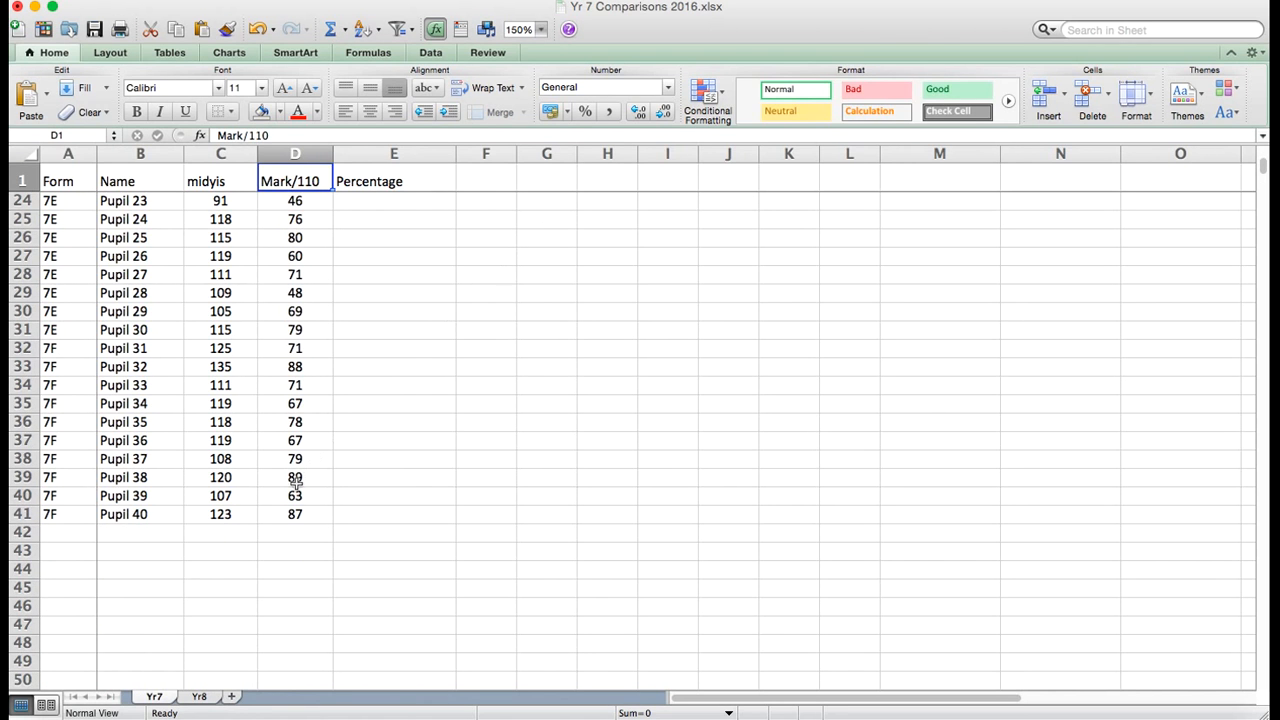
click(208, 552)
text(Total)
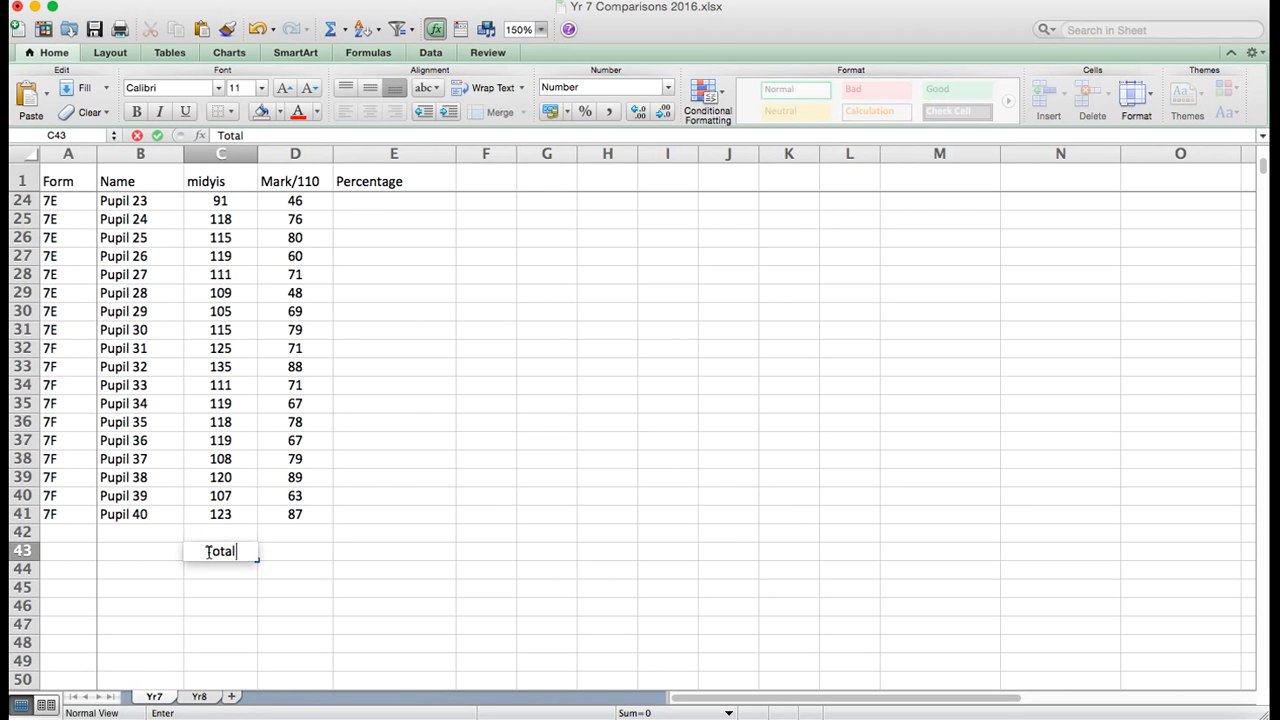
key(Tab)
text(110)
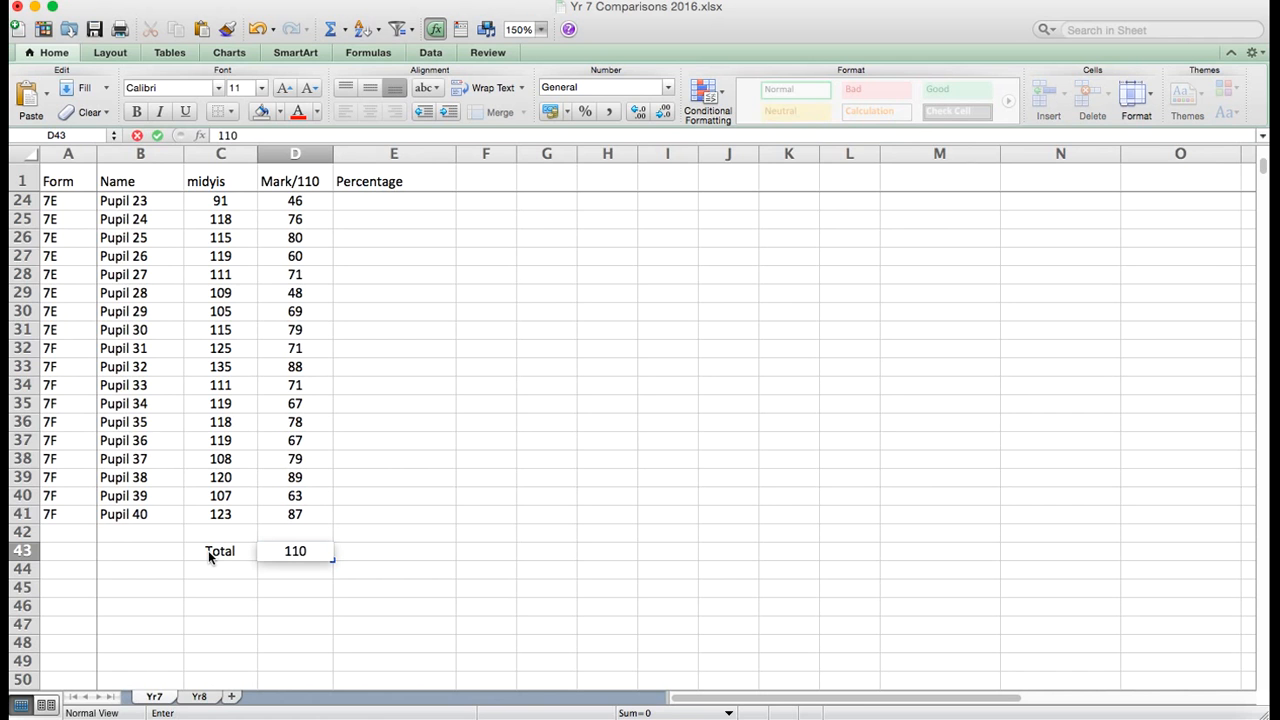
key(Return)
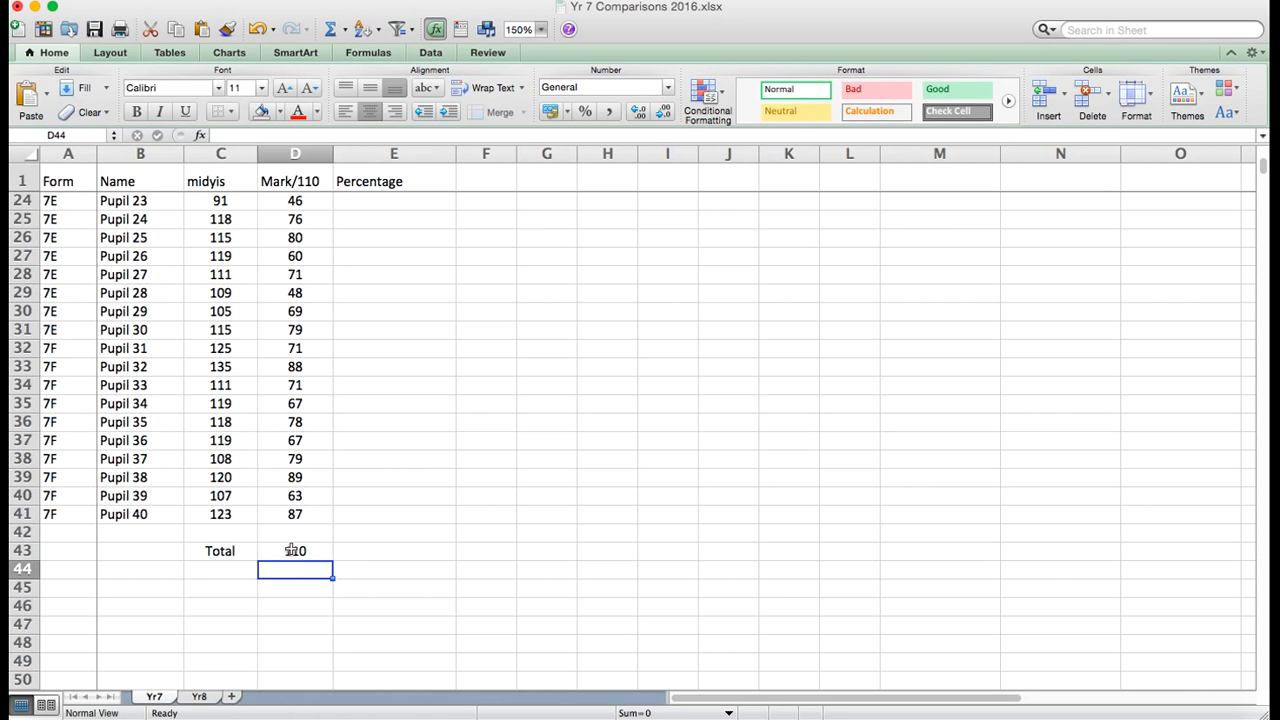
- Shorten the heading in cell D1 to "Mark", removing the maximum mark from it
click(289, 182)
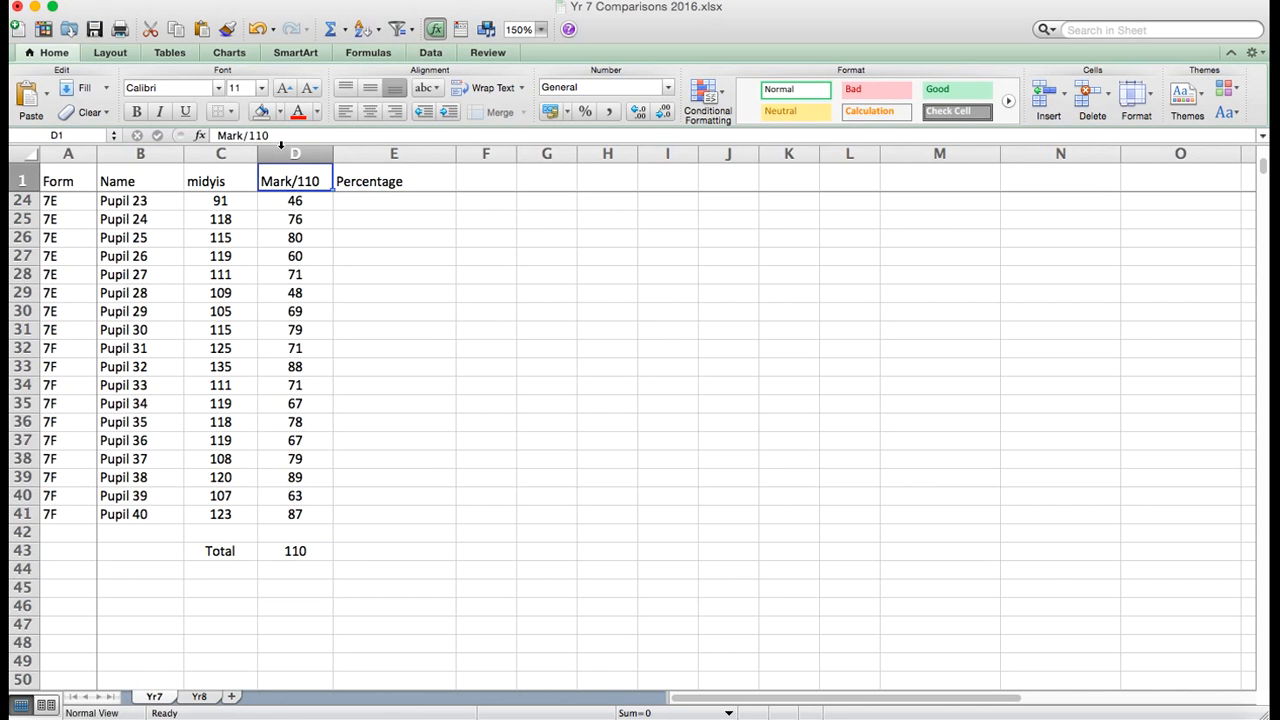
click(283, 137)
key(BackSpace)
key(BackSpace)
key(BackSpace)
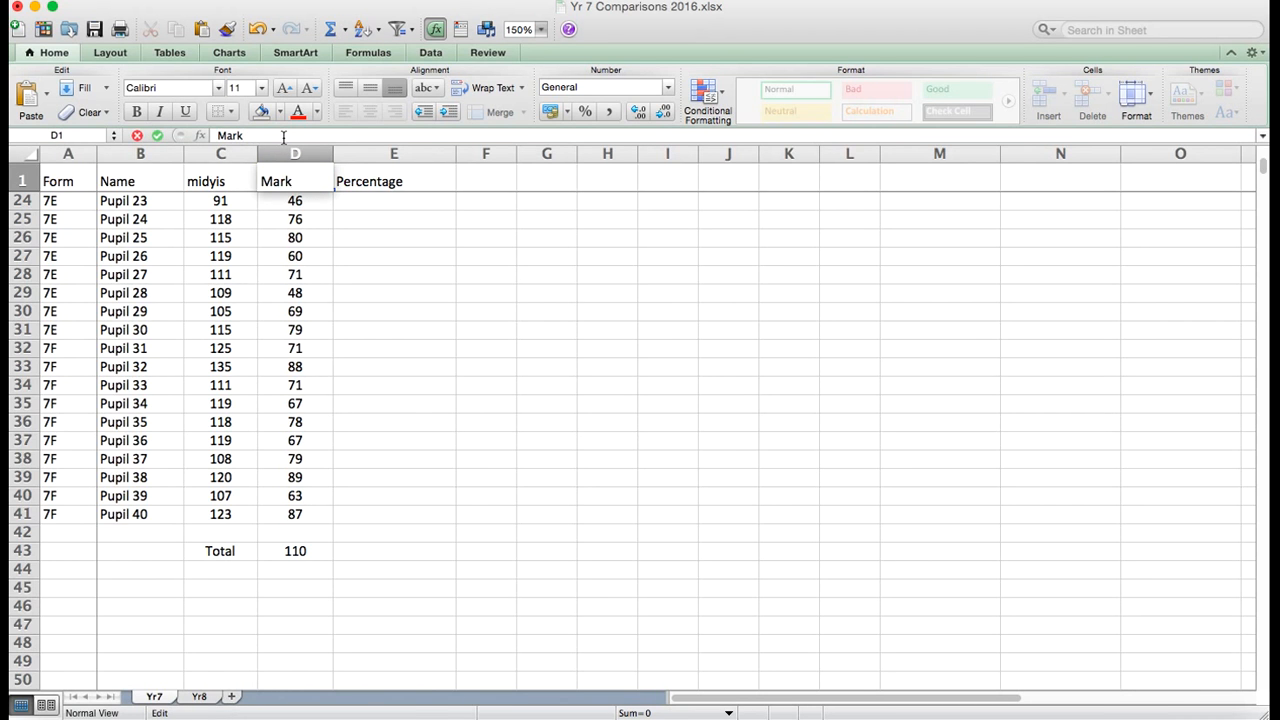
key(Return)
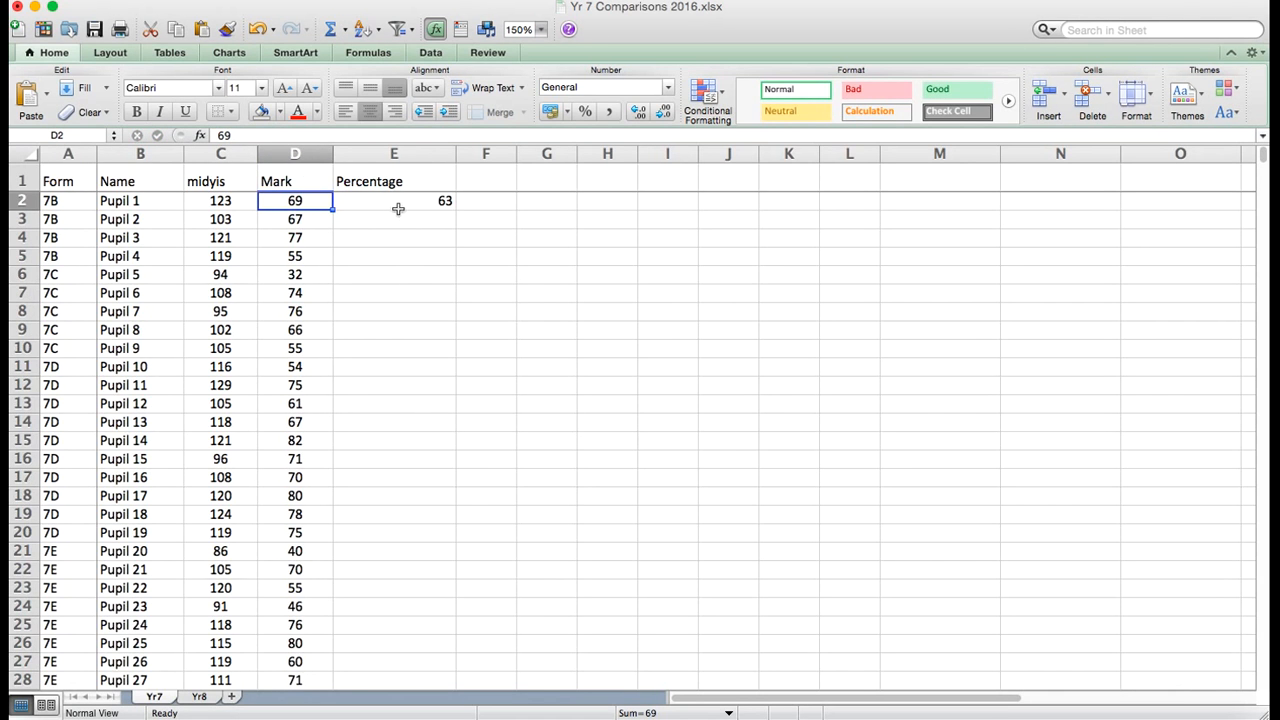
- Change the percentage formula in E2 to =D2/D43*100 so that it divides by the total mark cell
click(397, 210)
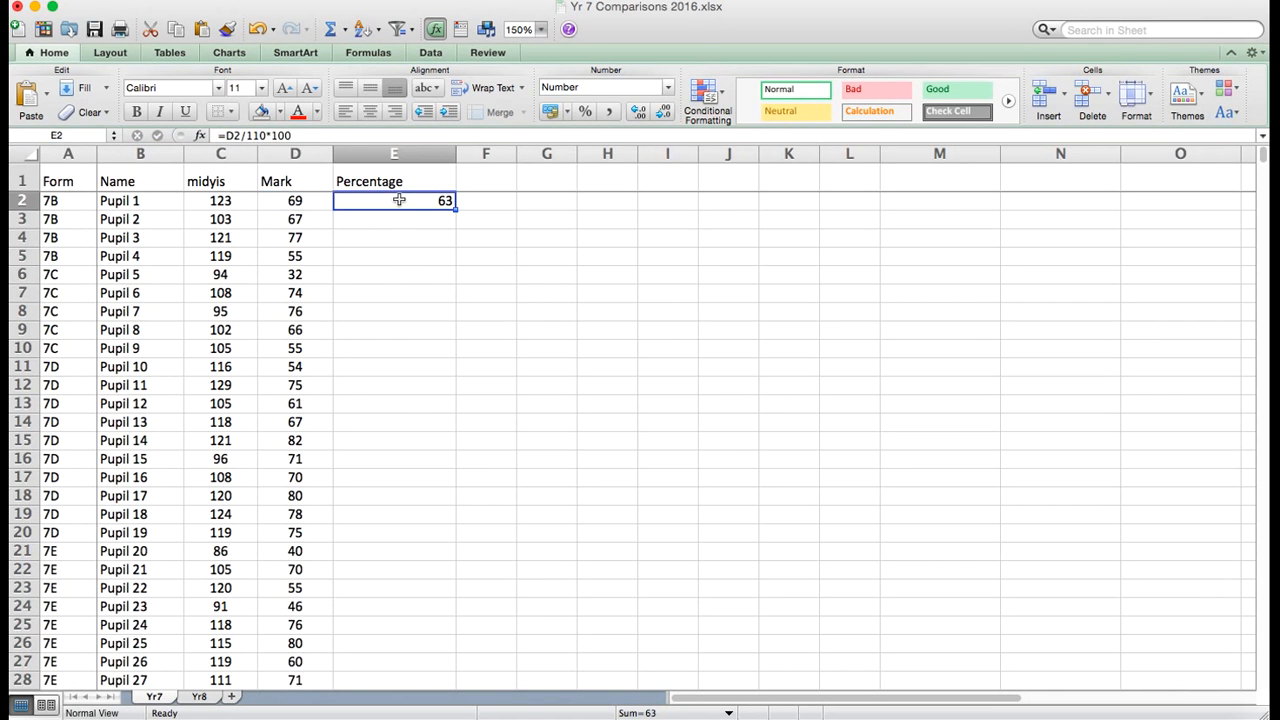
click(265, 138)
key(BackSpace)
key(BackSpace)
key(BackSpace)
key(Delete)
scroll(305, 397, down, 5)
scroll(305, 397, down, 5)
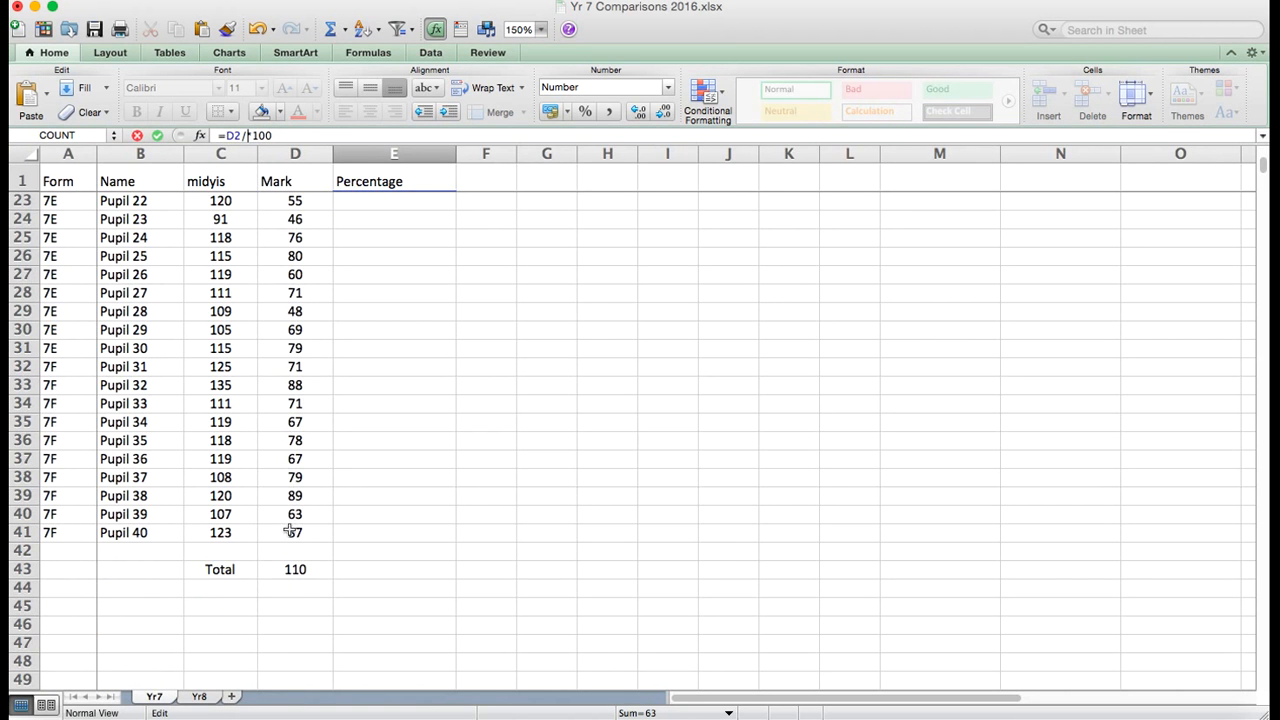
click(295, 569)
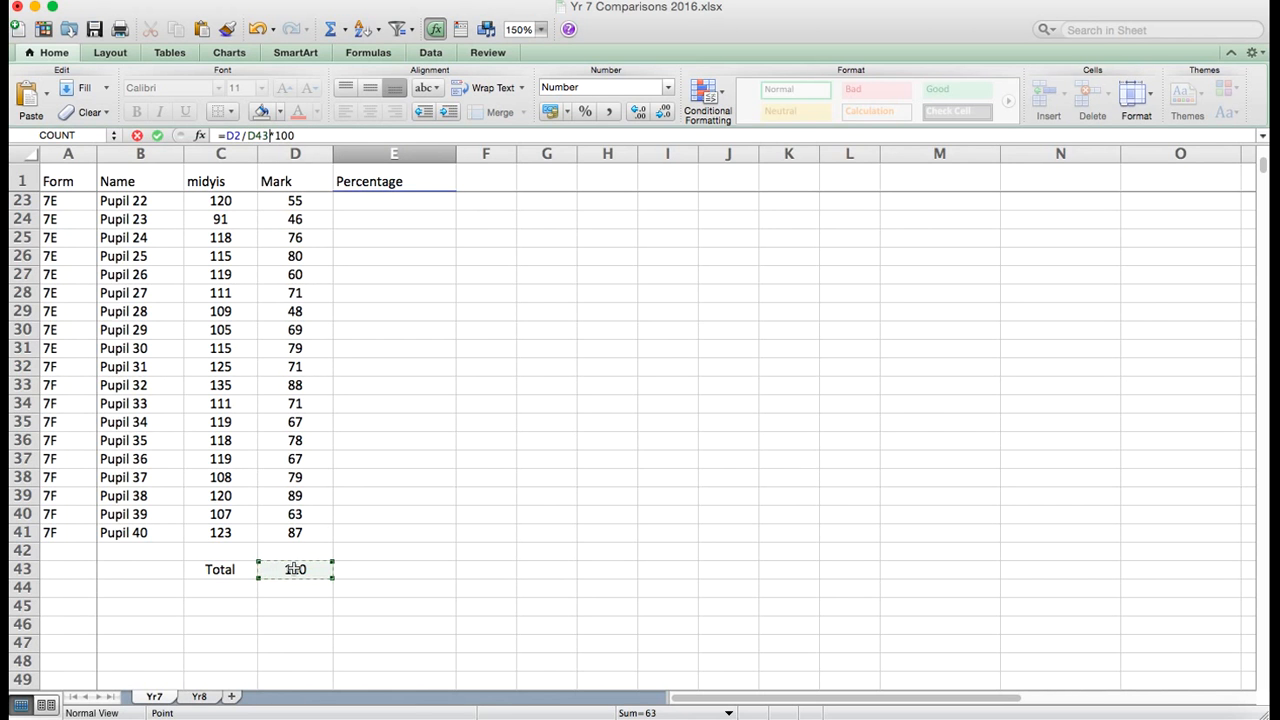
scroll(313, 477, up, 10)
text(*)
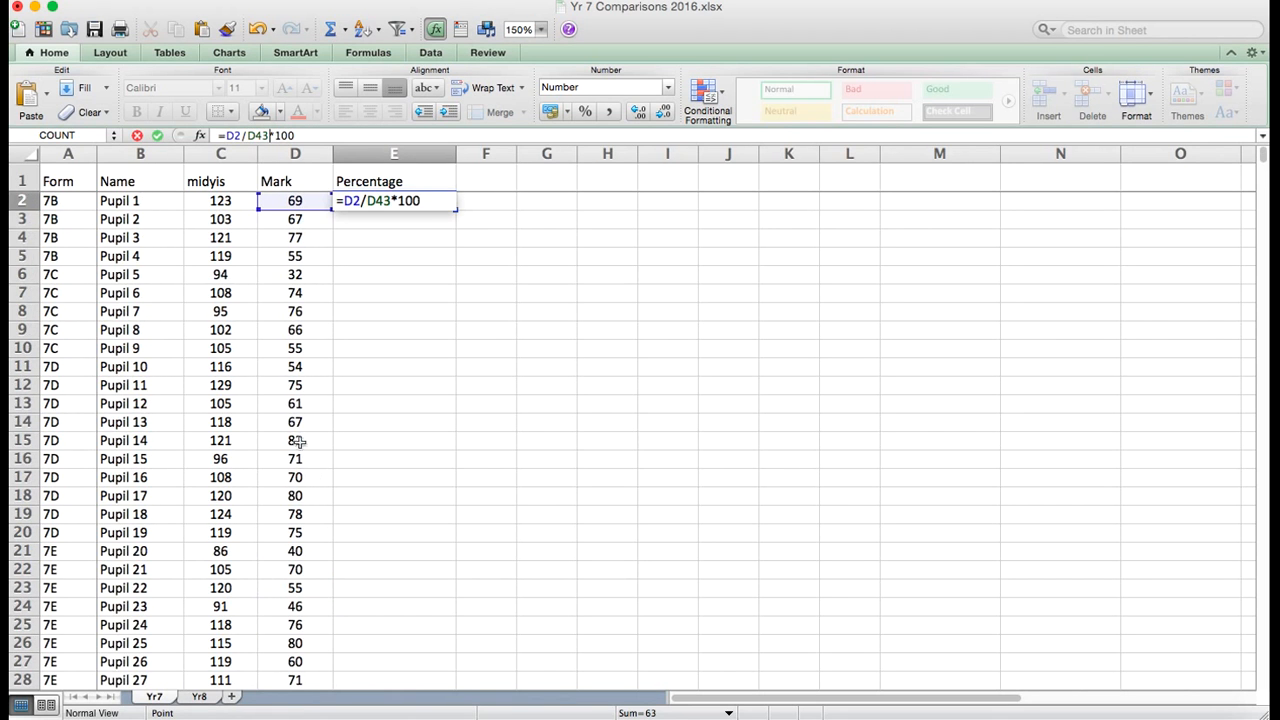
scroll(280, 460, down, 11)
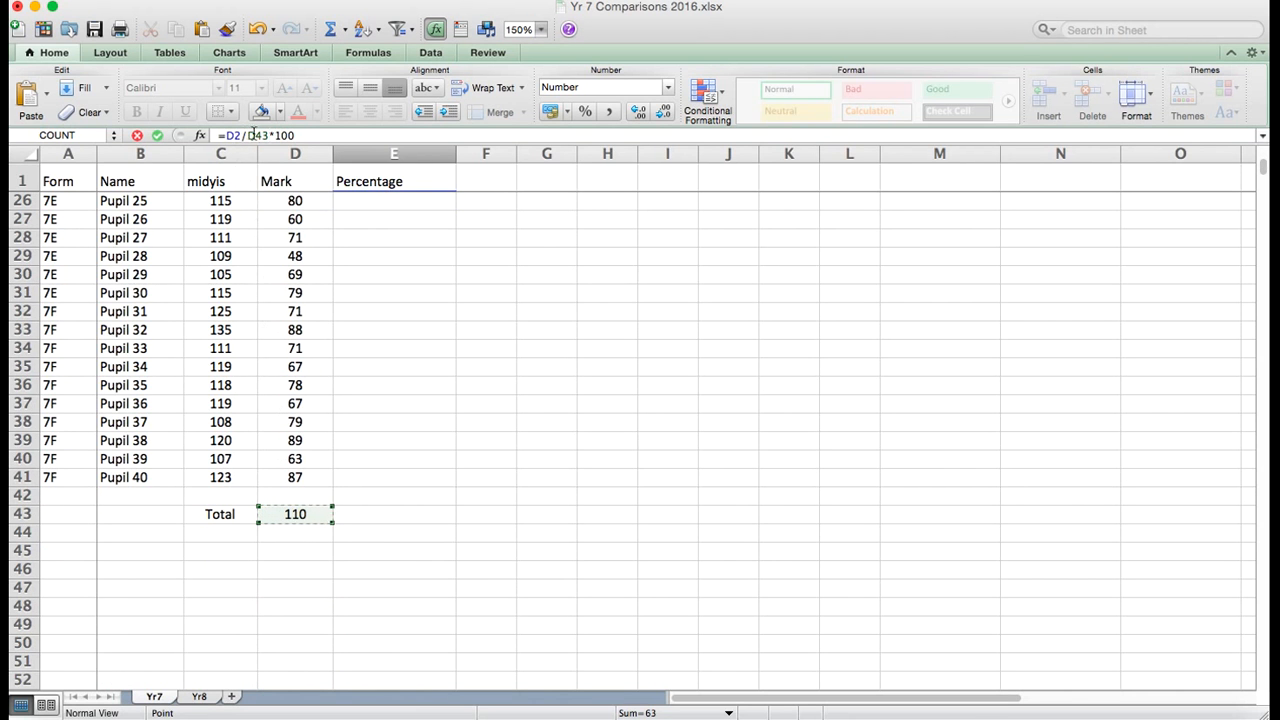
key(Return)
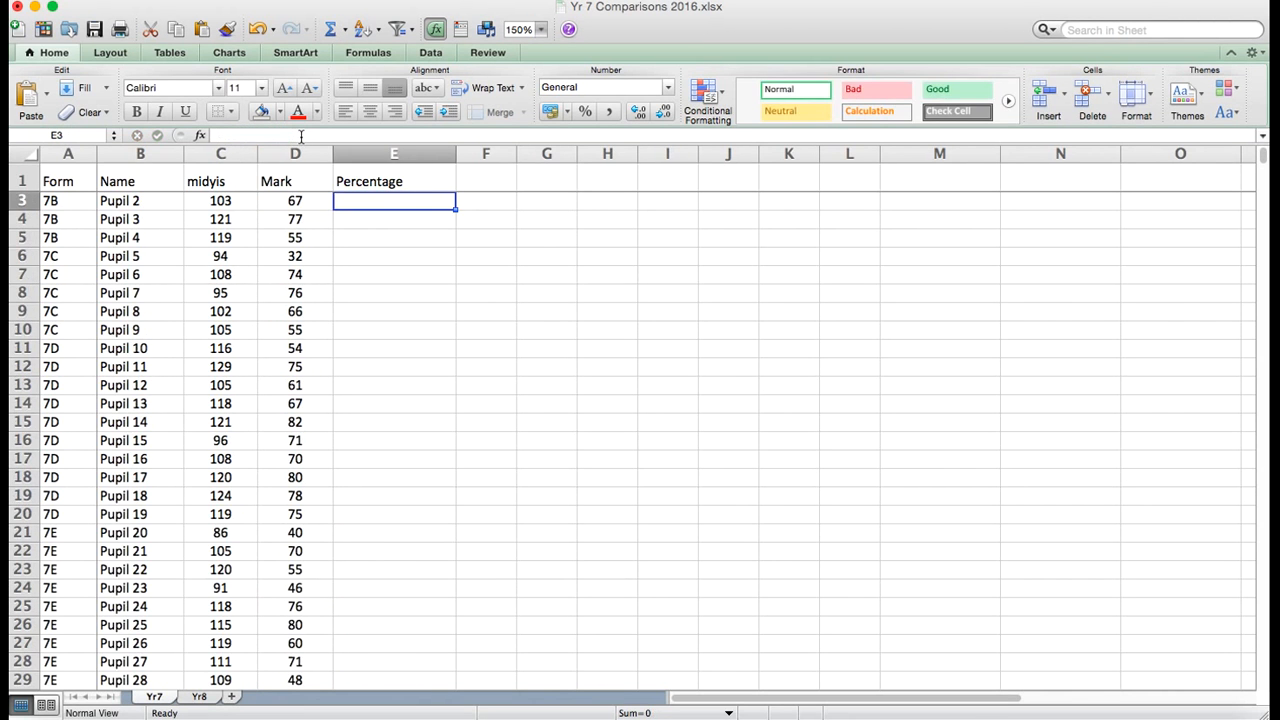
- Fill the percentage formula from E2 down to E4
scroll(424, 274, up, 1)
click(423, 201)
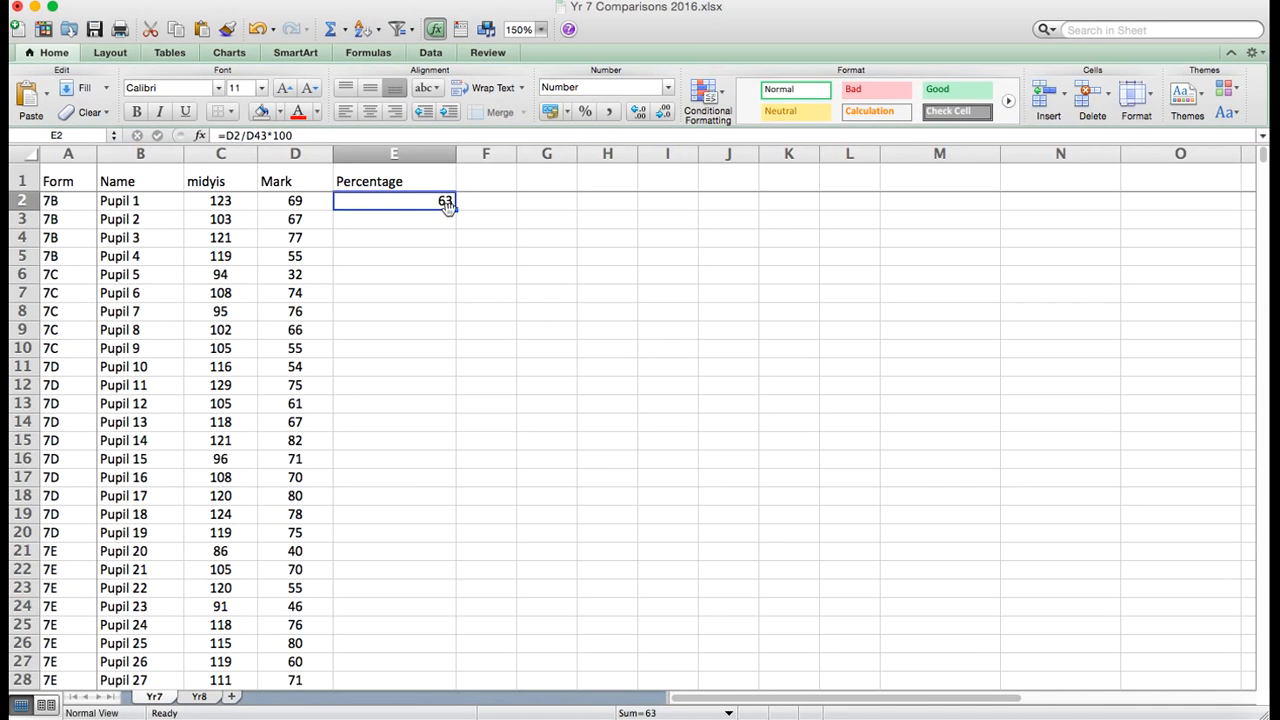
drag(455, 208, 446, 249)
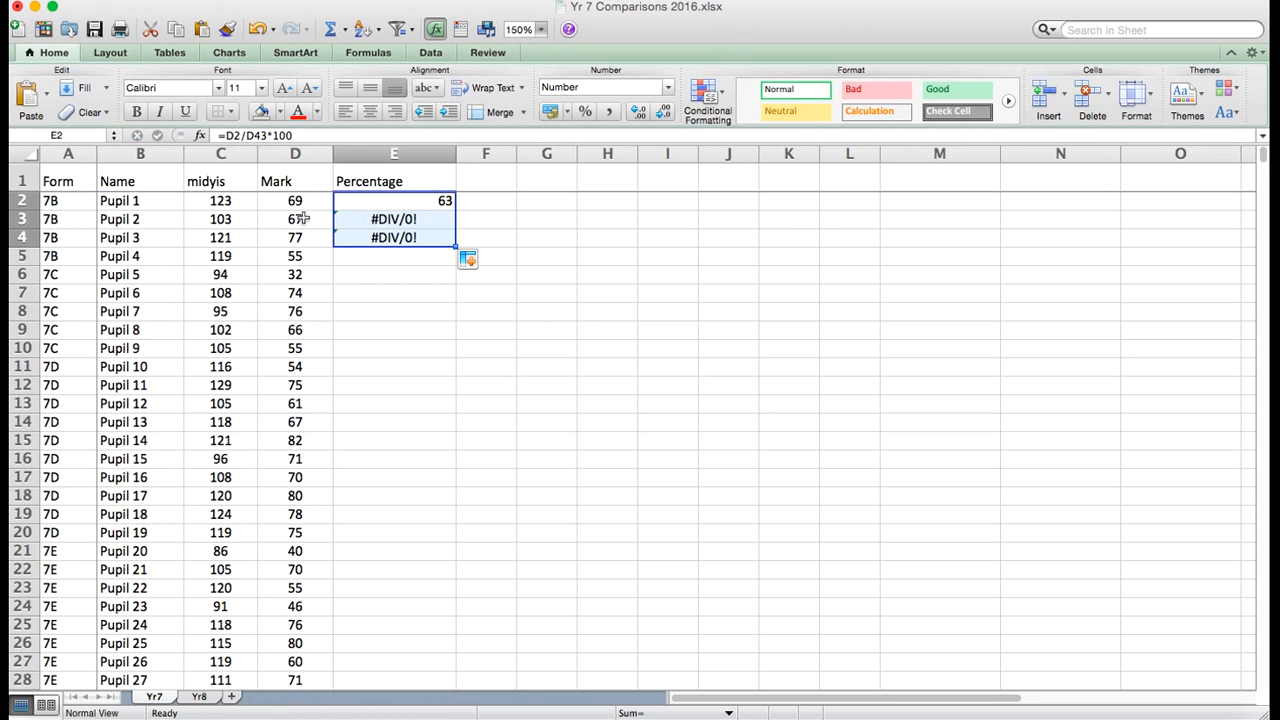
- Compare the formulas in E2, E3 and E4, and examine which total cell the E3 formula refers to
click(302, 218)
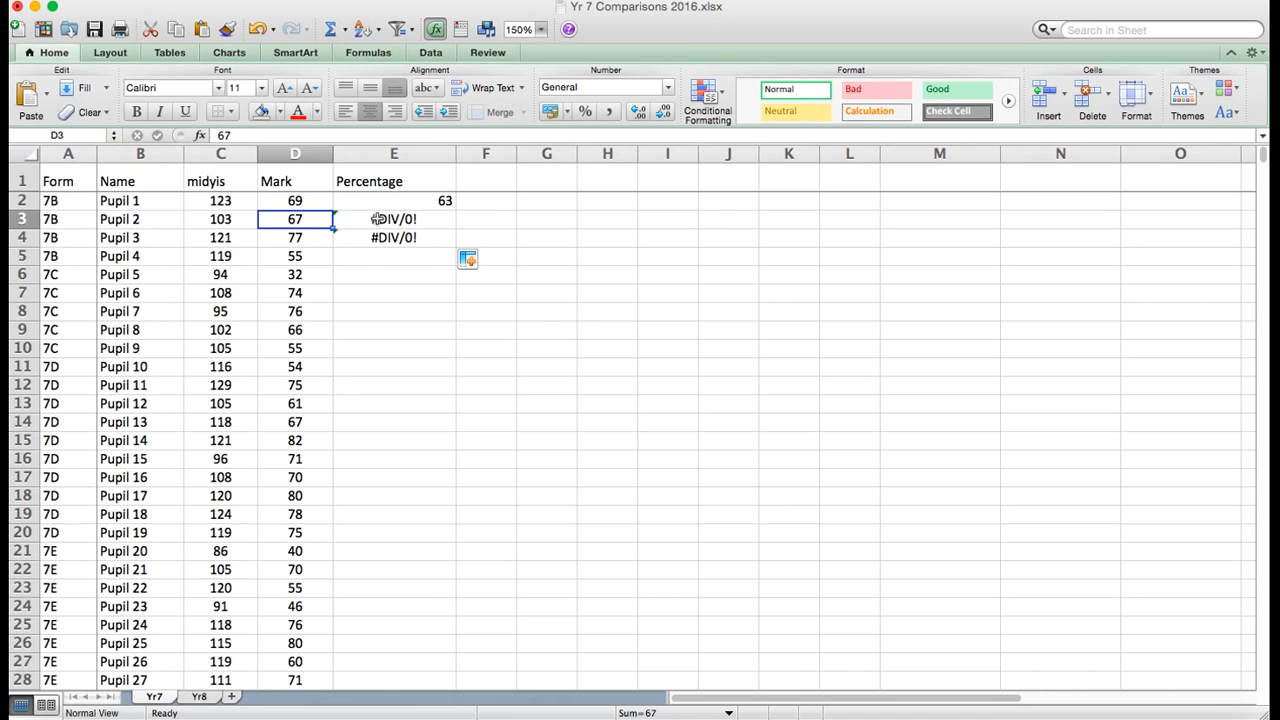
click(444, 200)
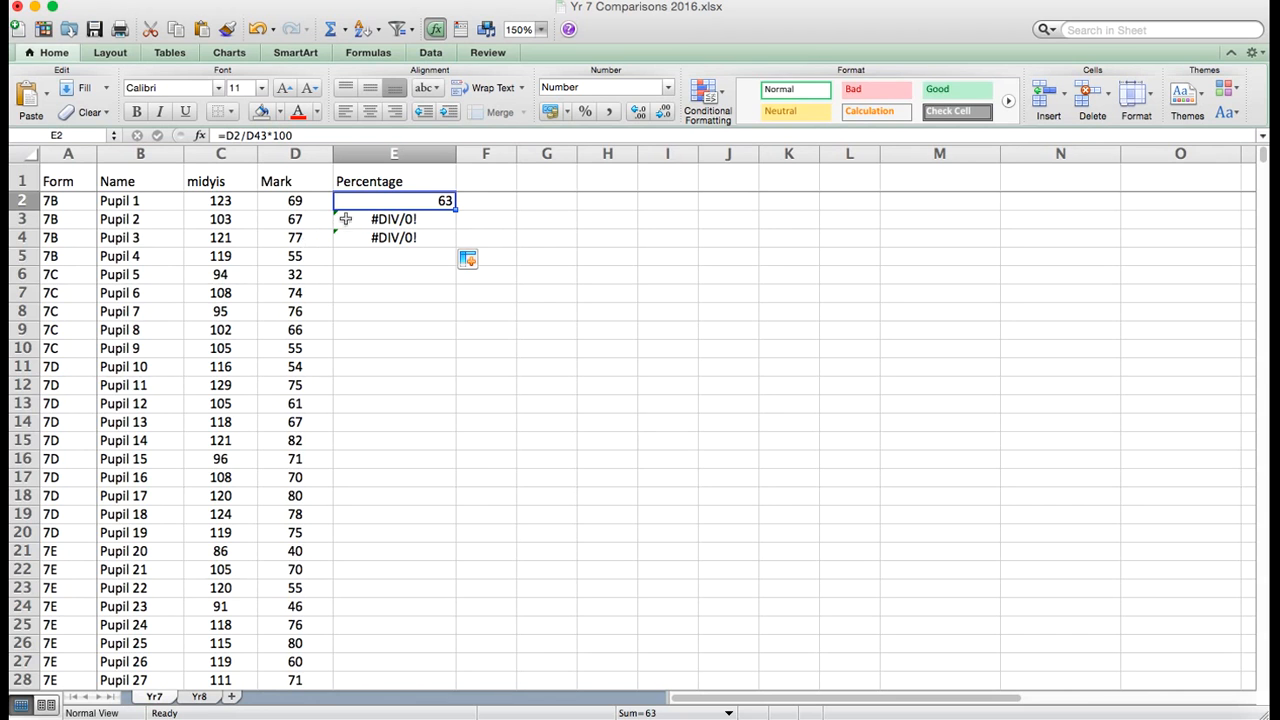
click(394, 220)
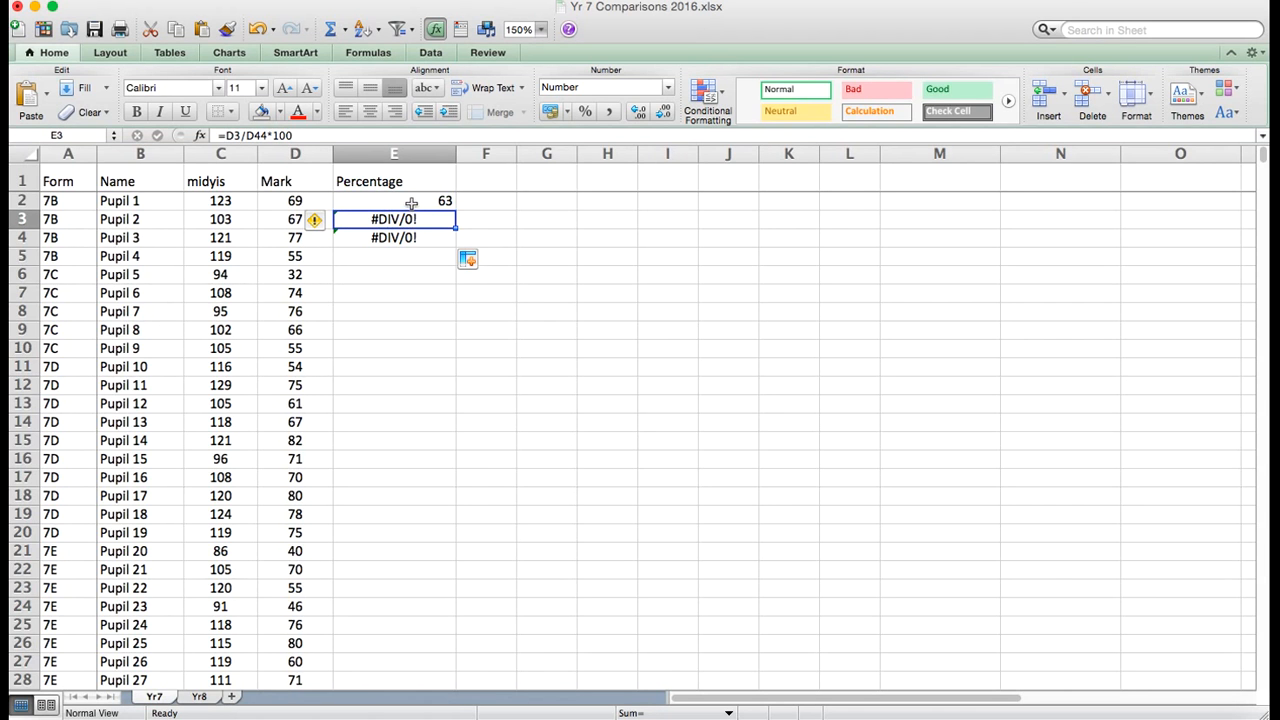
click(411, 203)
click(409, 235)
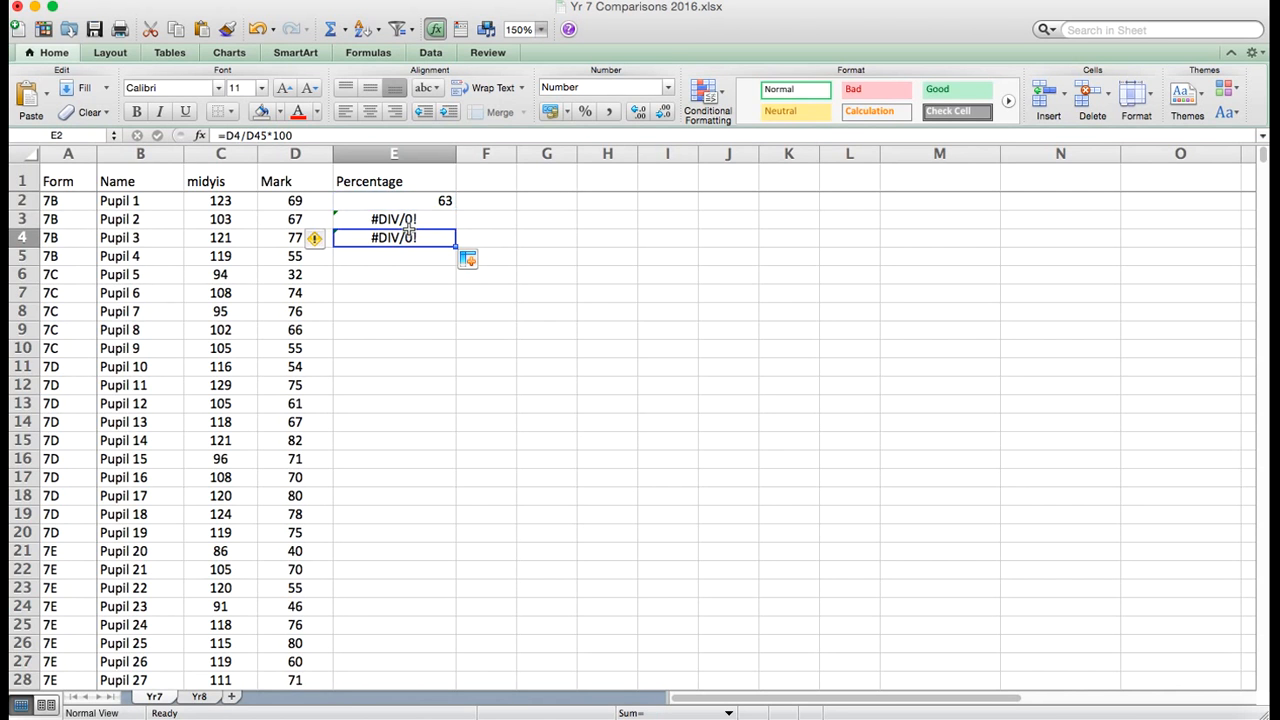
click(408, 221)
click(329, 136)
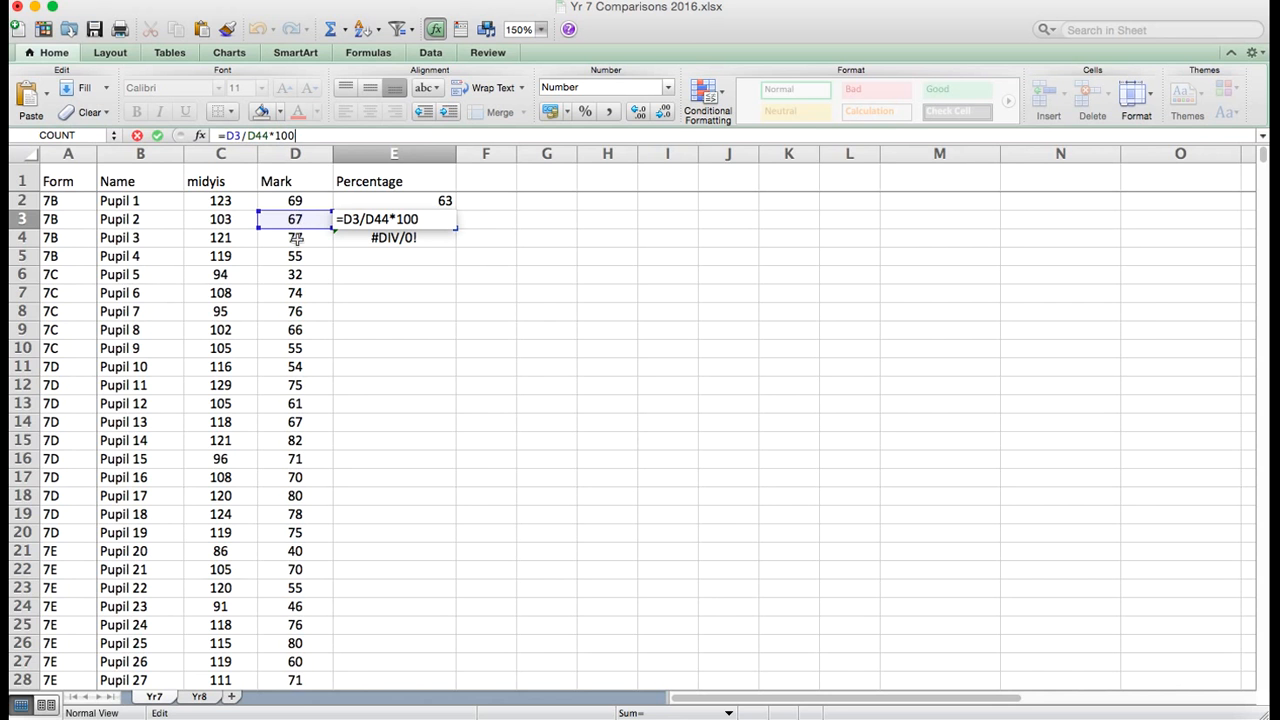
scroll(310, 340, down, 3)
scroll(311, 343, down, 5)
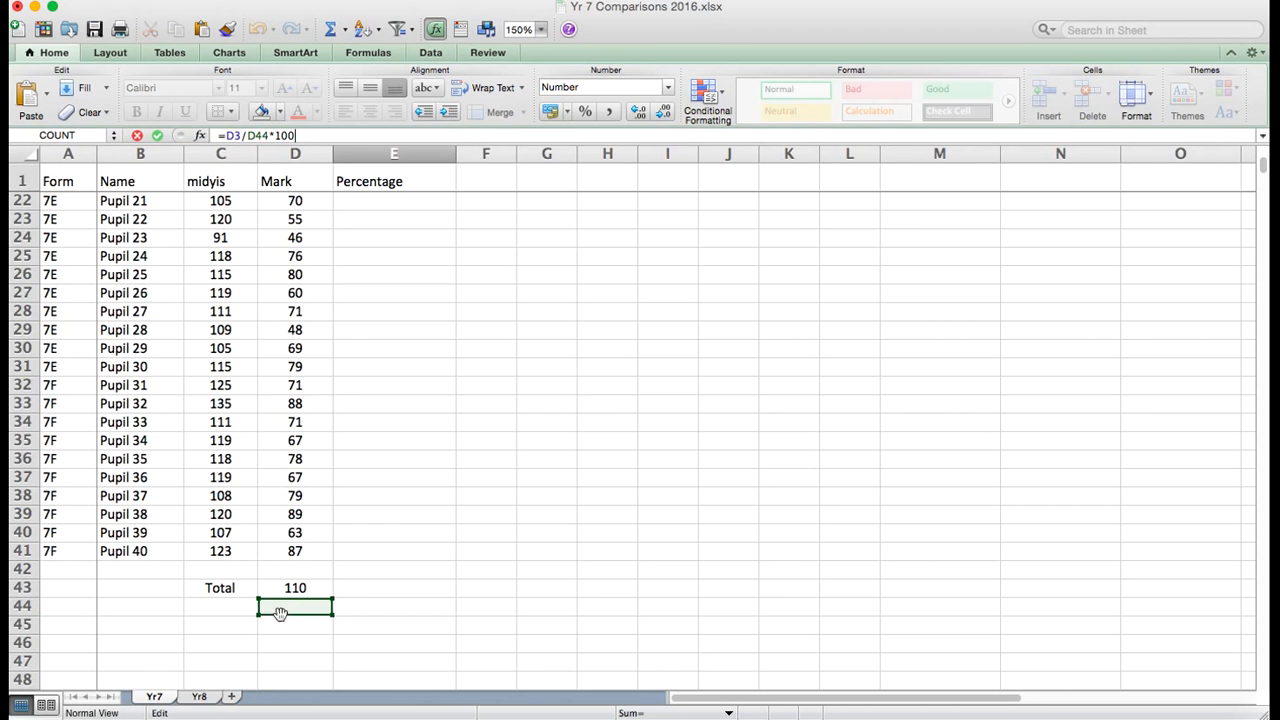
scroll(300, 365, up, 7)
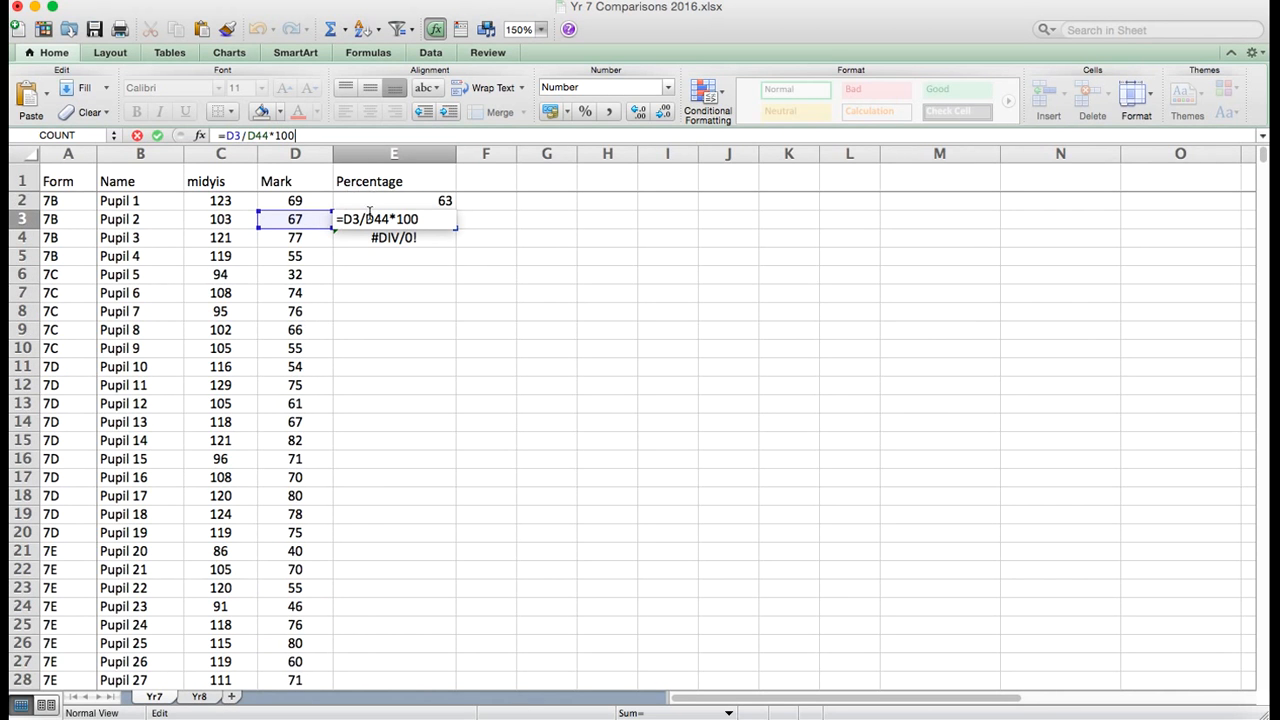
text(+)
click(360, 237)
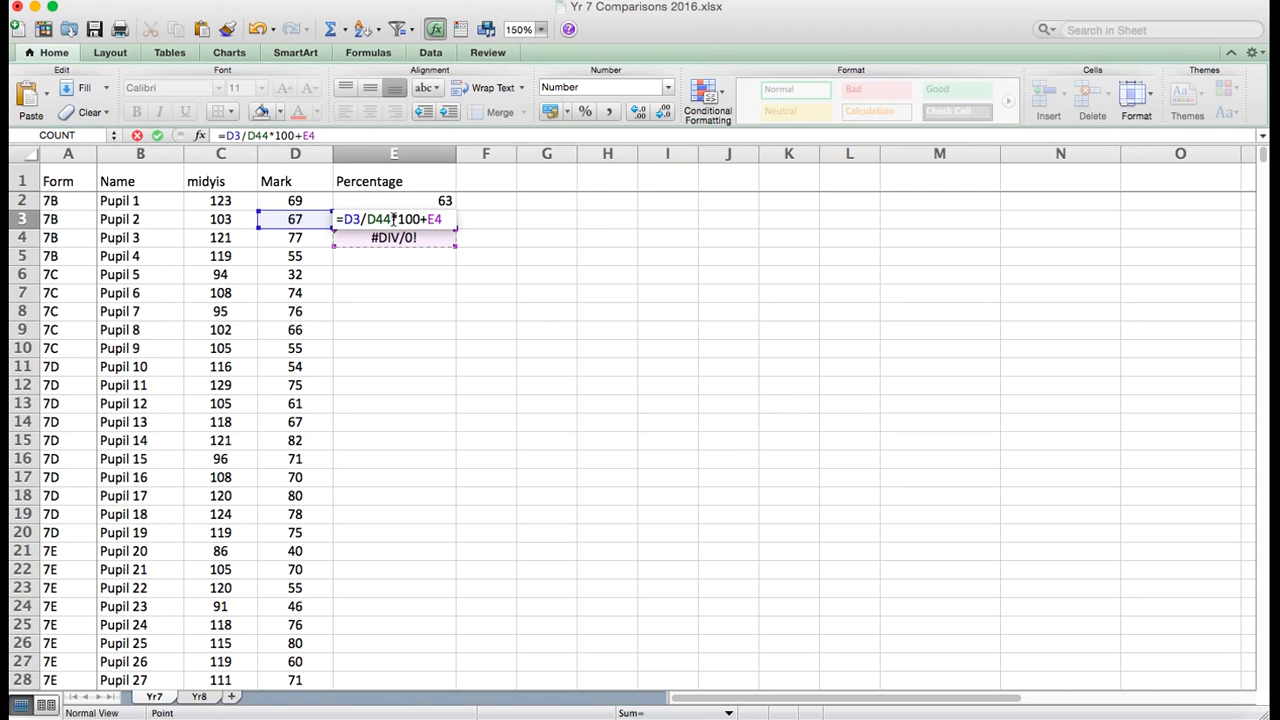
key(Return)
key(Return)
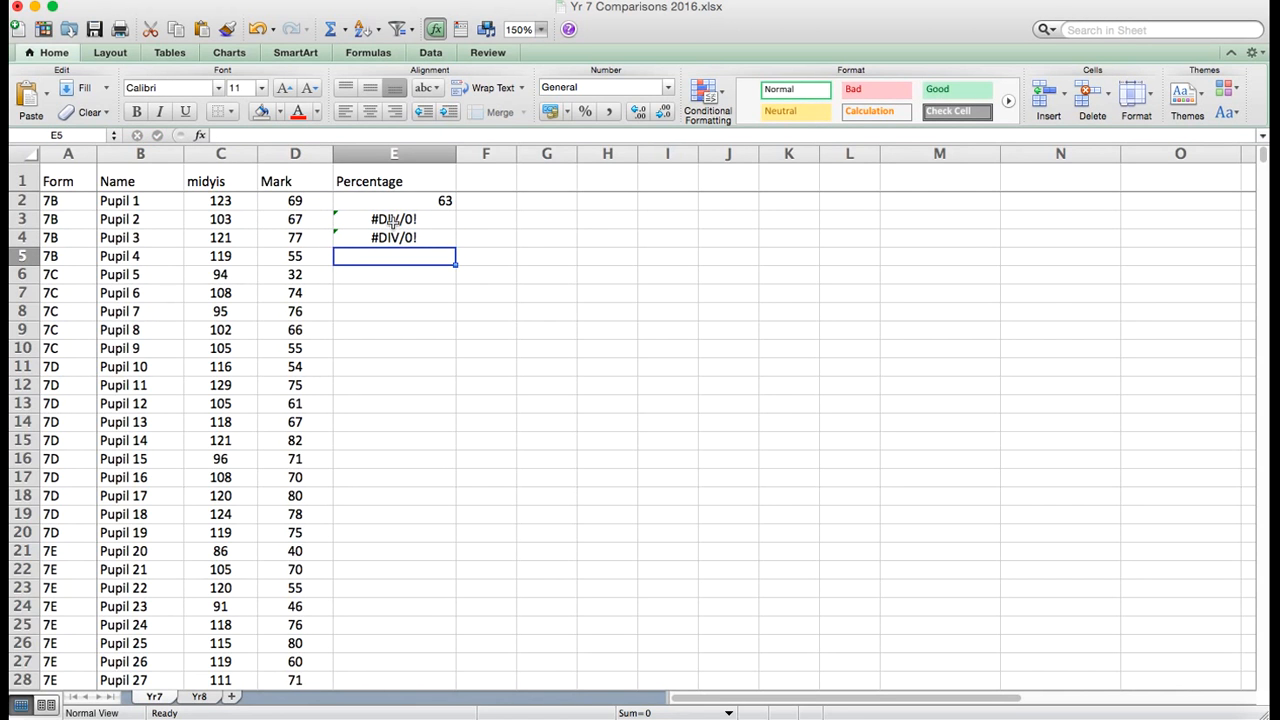
- Examine which mark and total cells the formula in E4 refers to
click(392, 237)
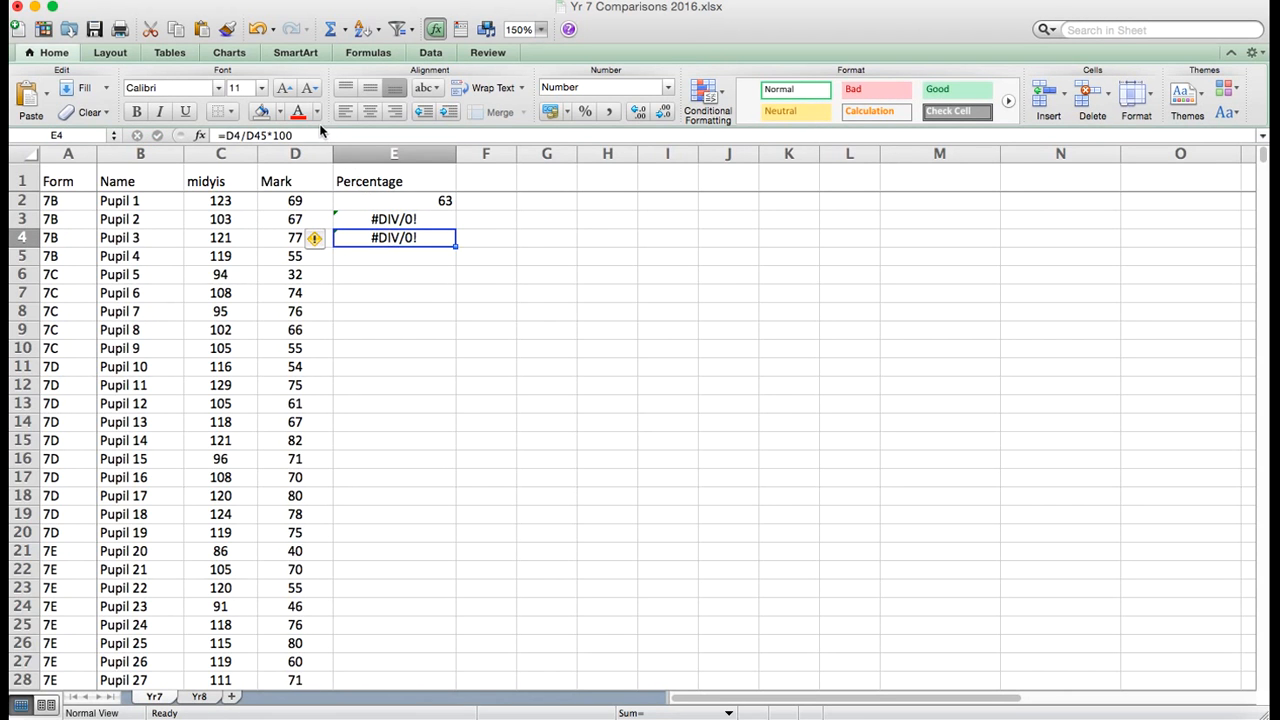
double_click(395, 237)
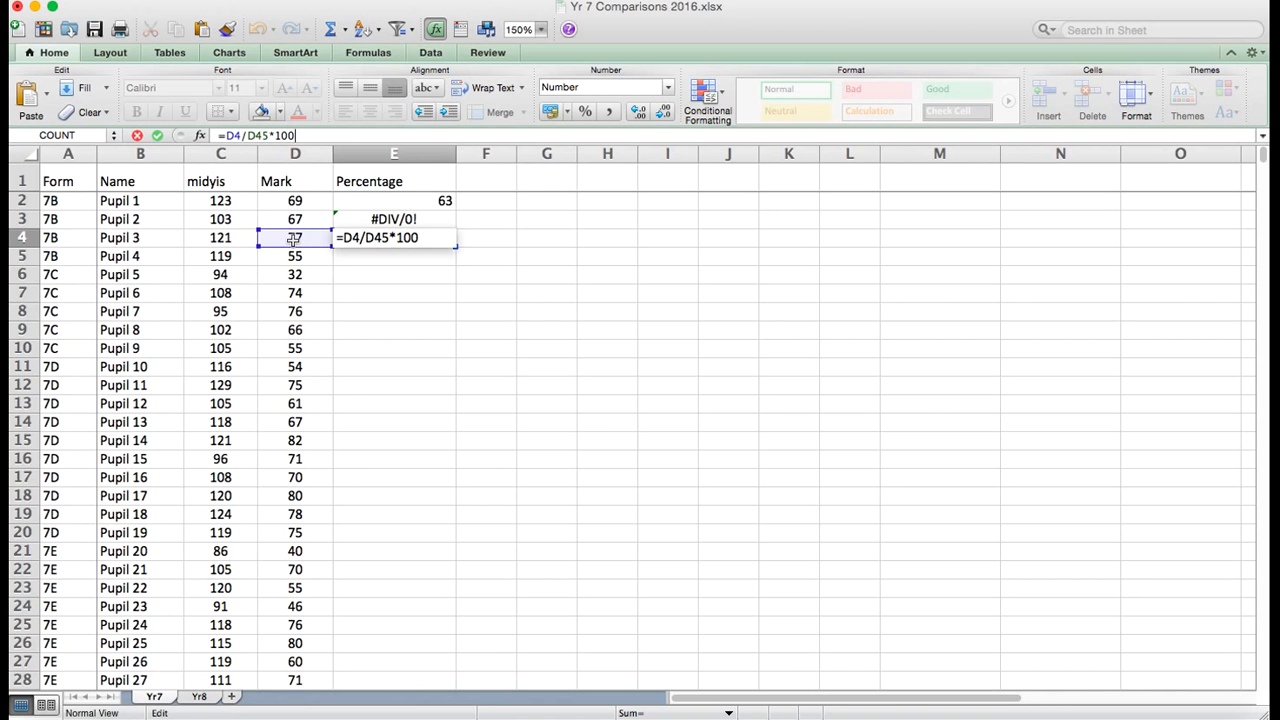
scroll(294, 242, down, 10)
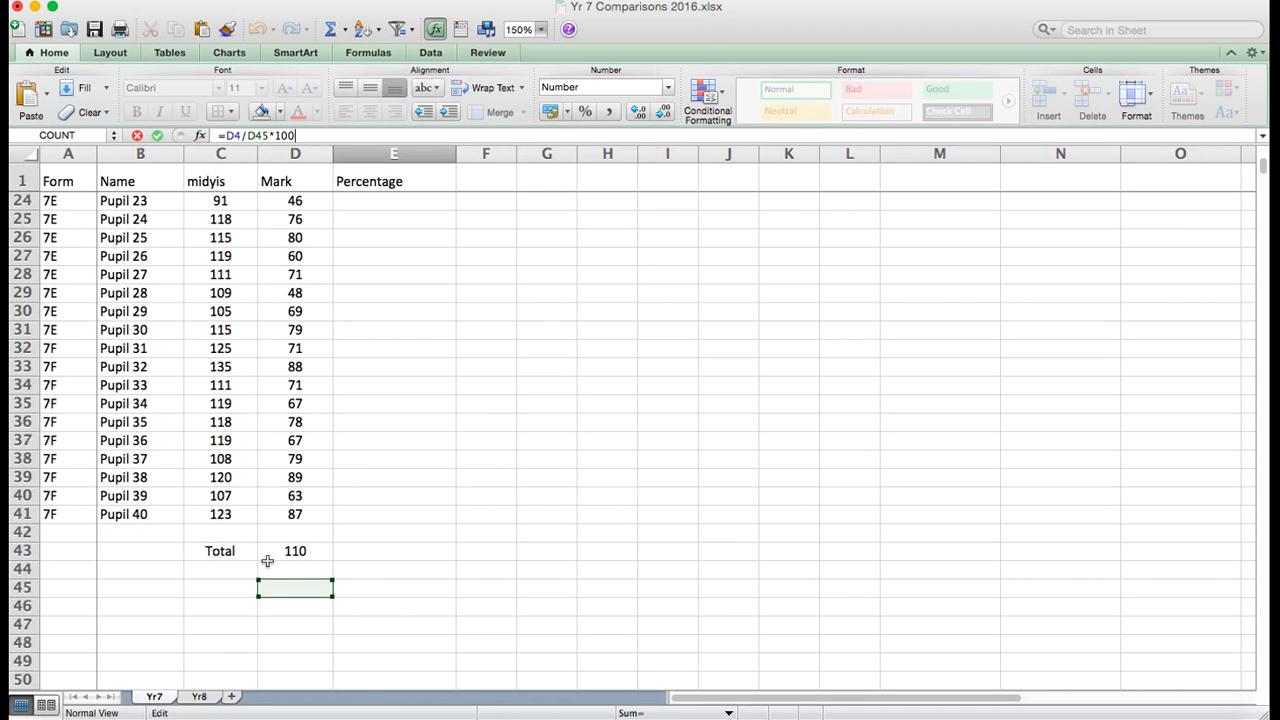
scroll(276, 590, up, 10)
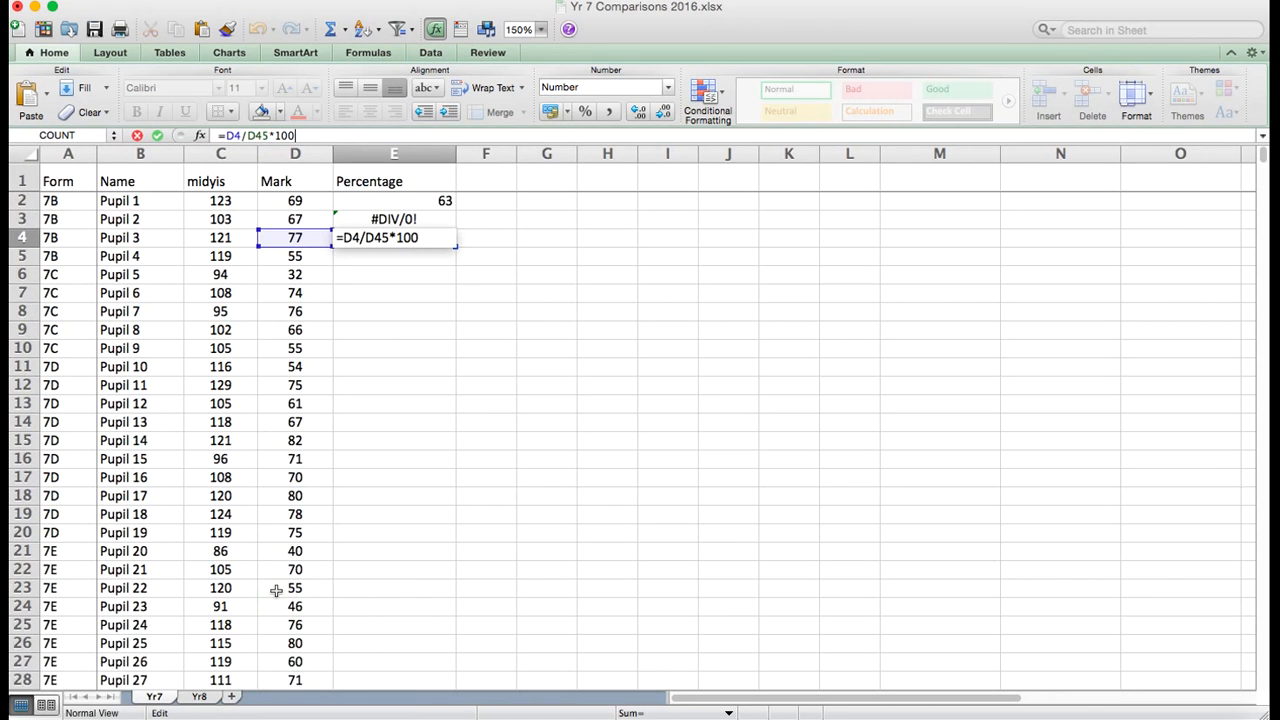
text(+)
click(392, 205)
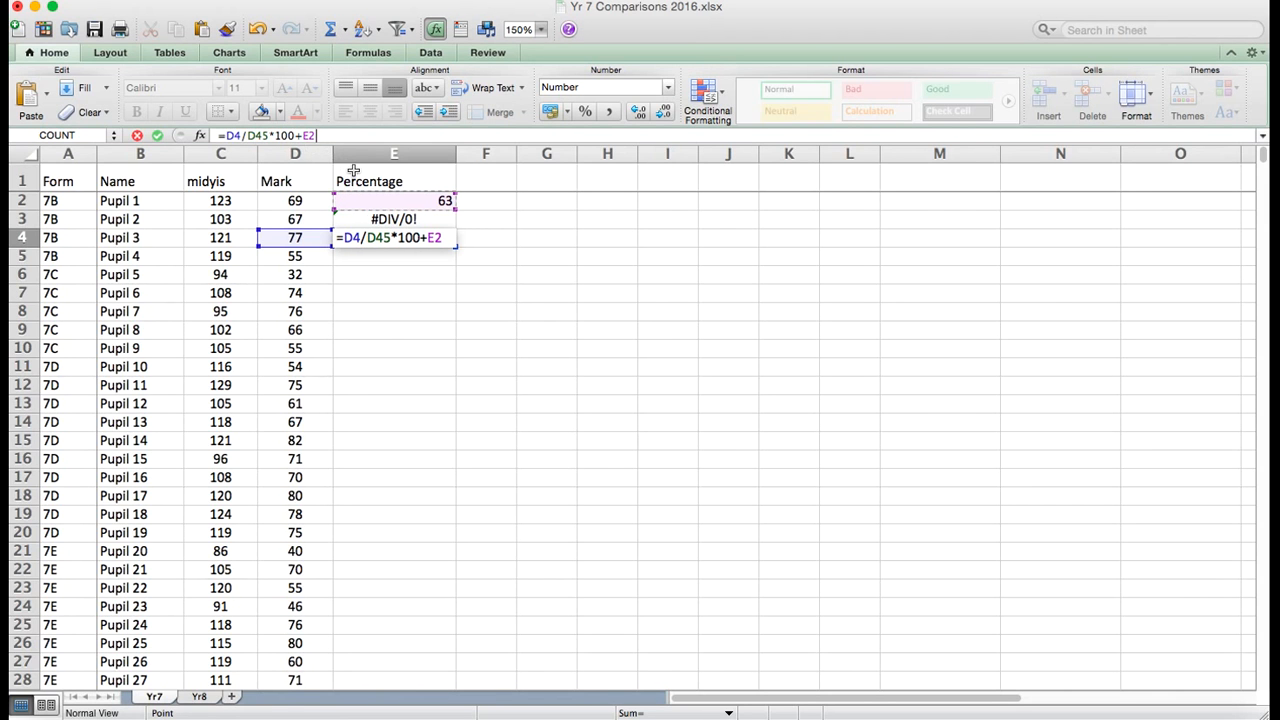
key(BackSpace)
key(BackSpace)
key(BackSpace)
key(Return)
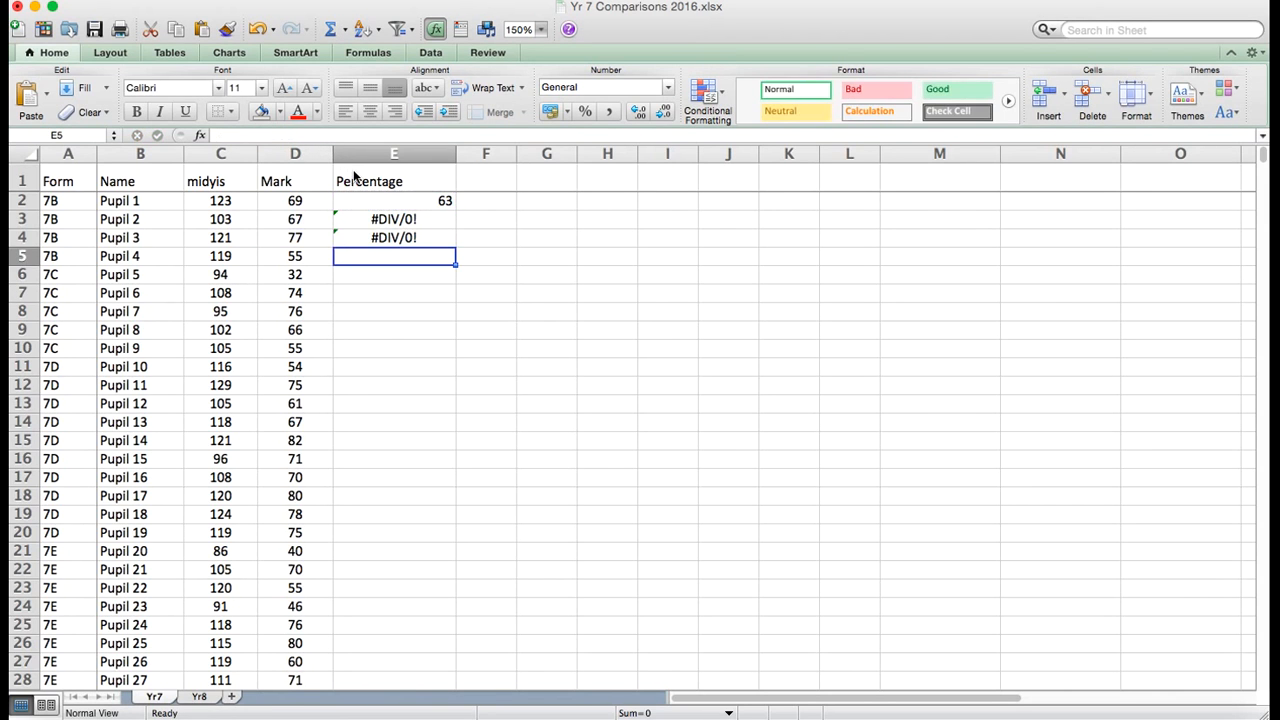
- Lock the row of the total mark reference in E2 by changing the formula to =D2/D$43*100
click(400, 201)
drag(249, 135, 264, 135)
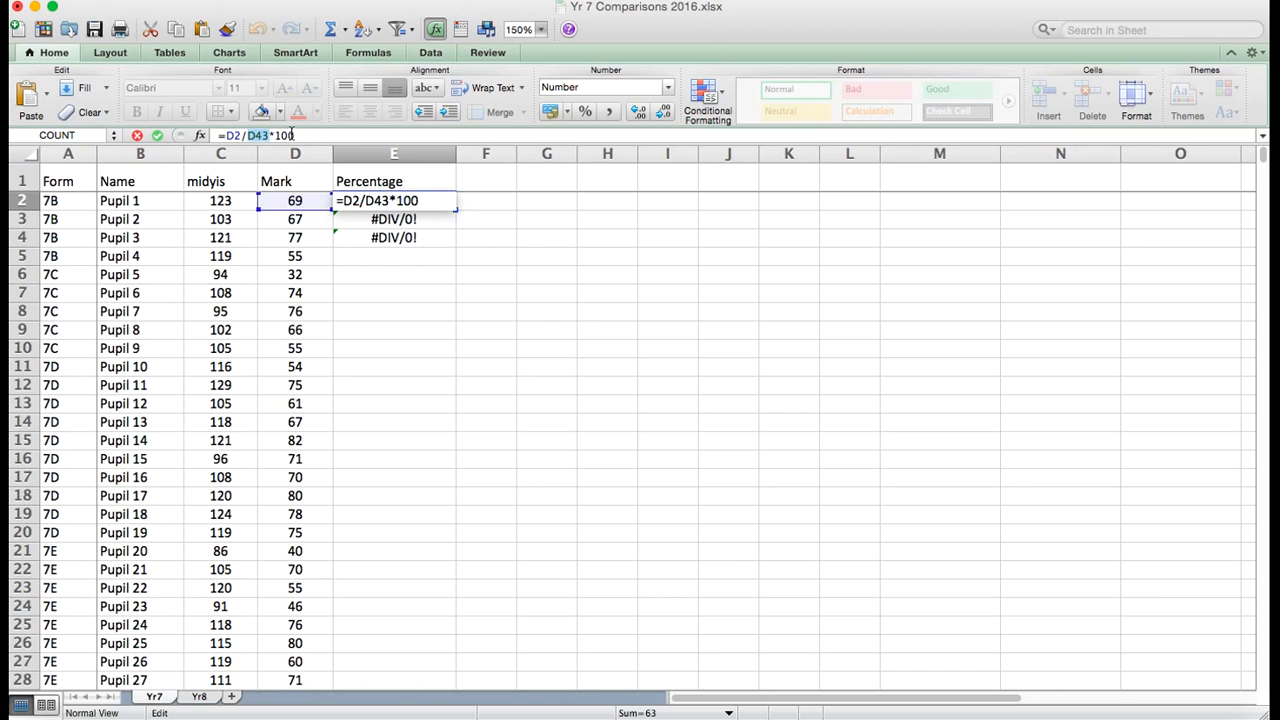
click(278, 135)
text($)
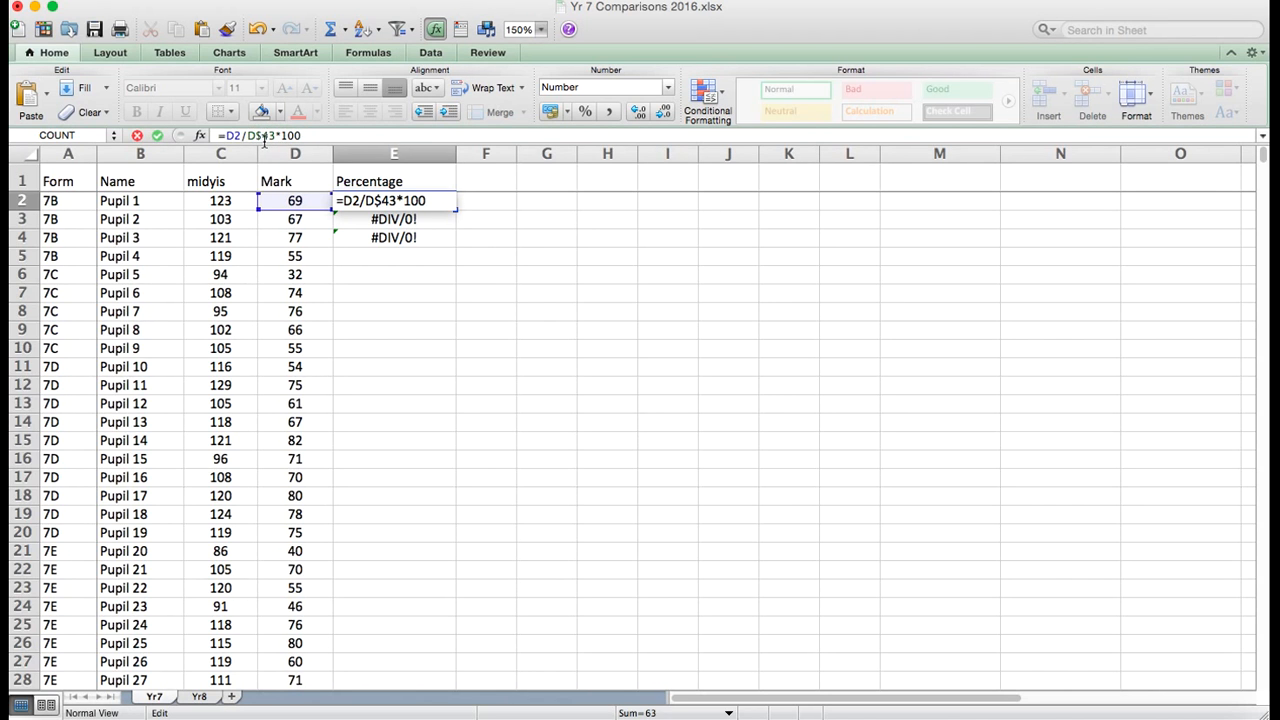
key(Return)
- Copy the corrected formula from E2 down to E4 and check which total cell E3 refers to
click(420, 200)
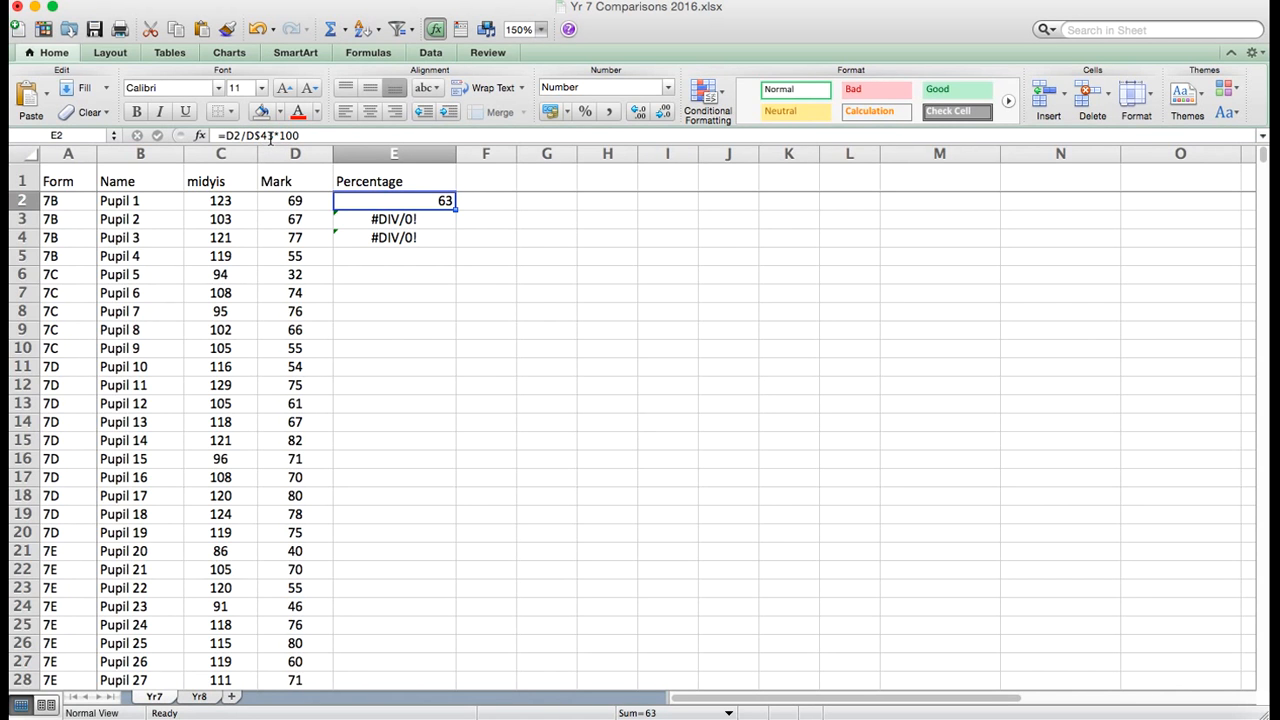
drag(457, 206, 457, 250)
click(442, 218)
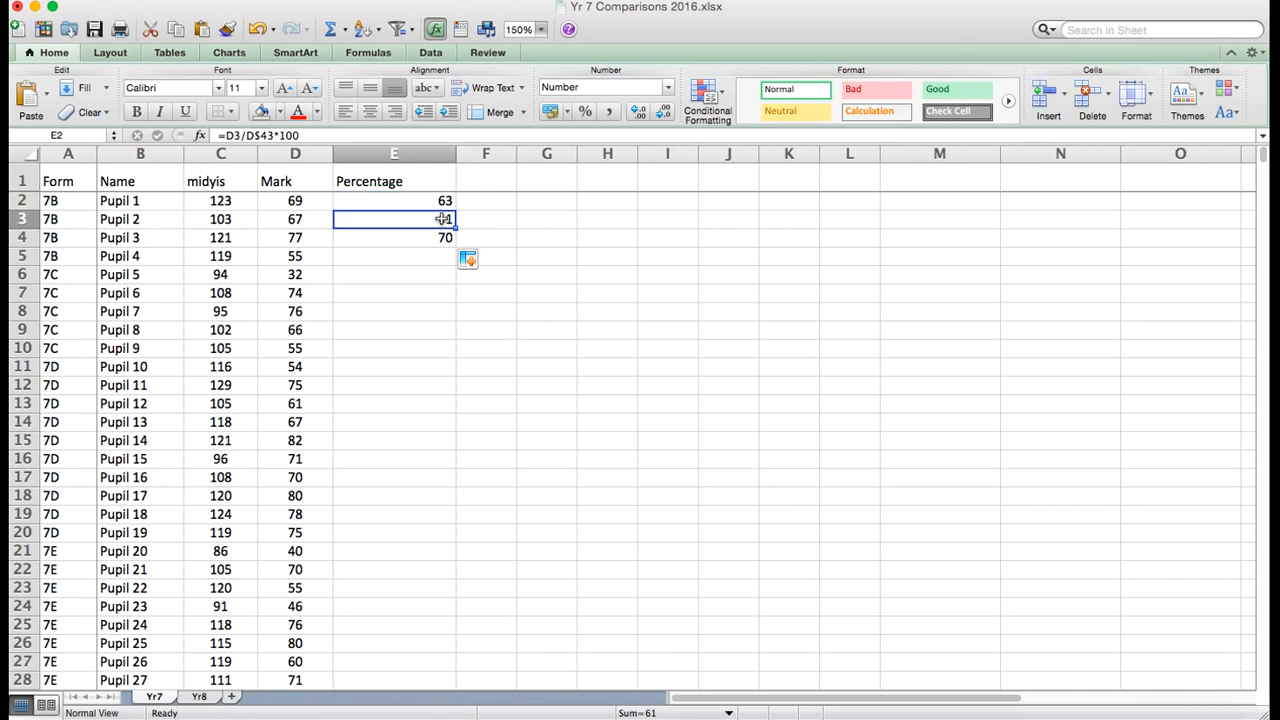
click(344, 136)
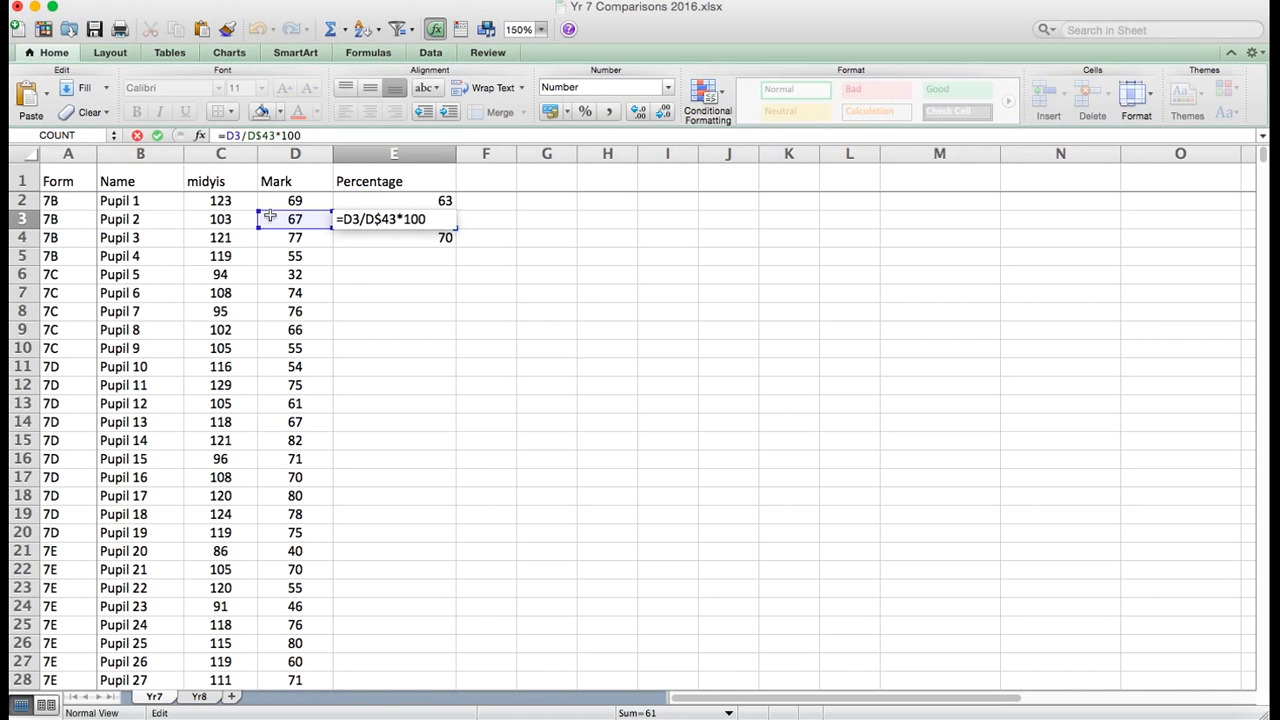
scroll(311, 322, down, 10)
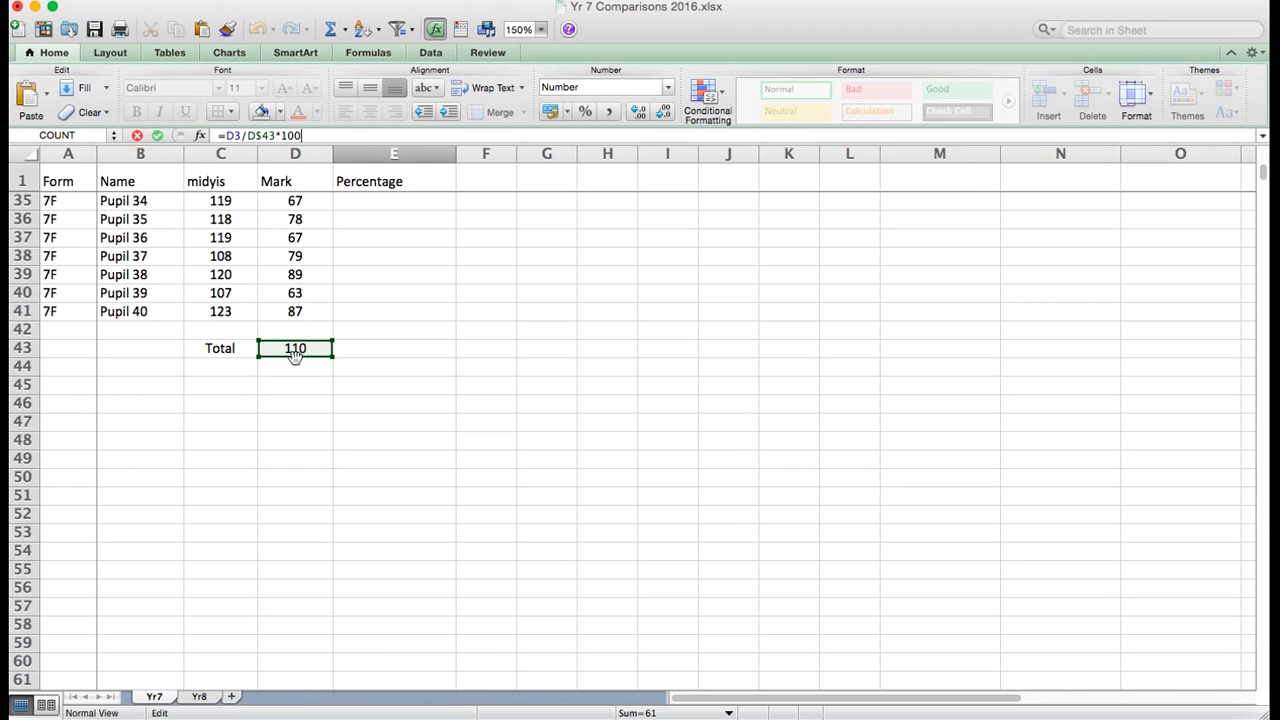
scroll(295, 350, up, 10)
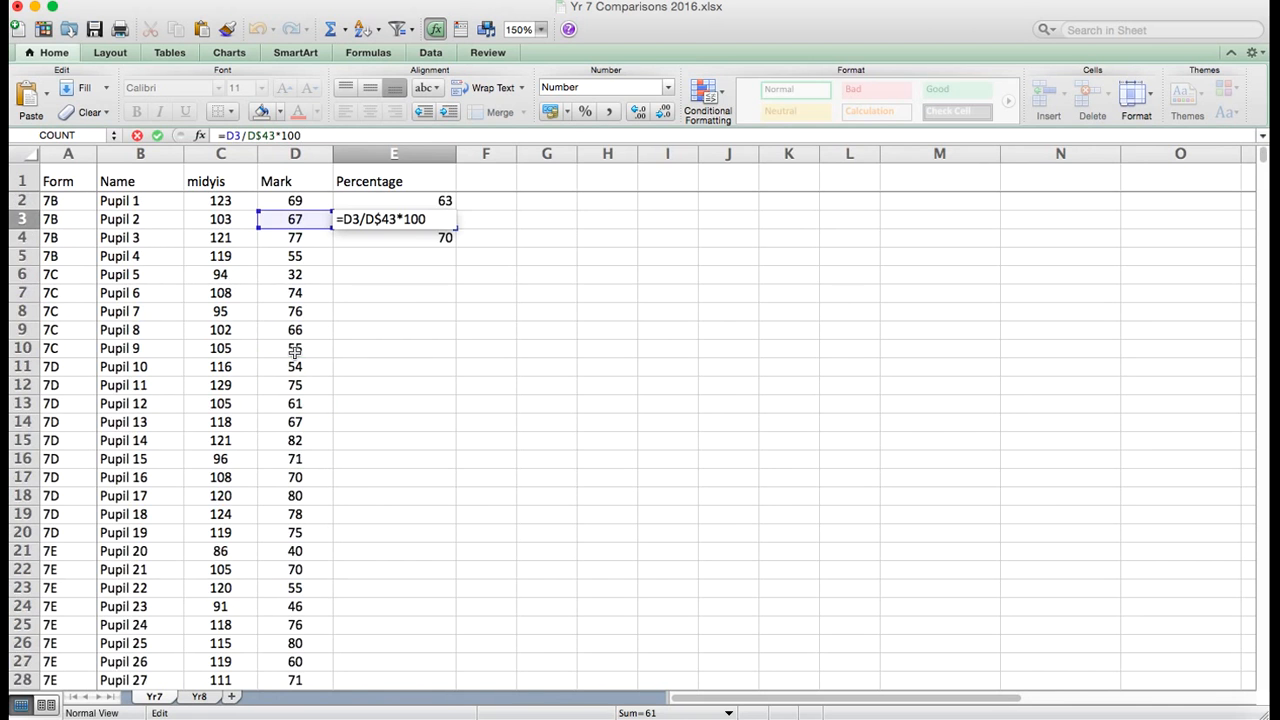
- Fill the percentage formula from E4 down to E41 for the remaining pupils
key(Return)
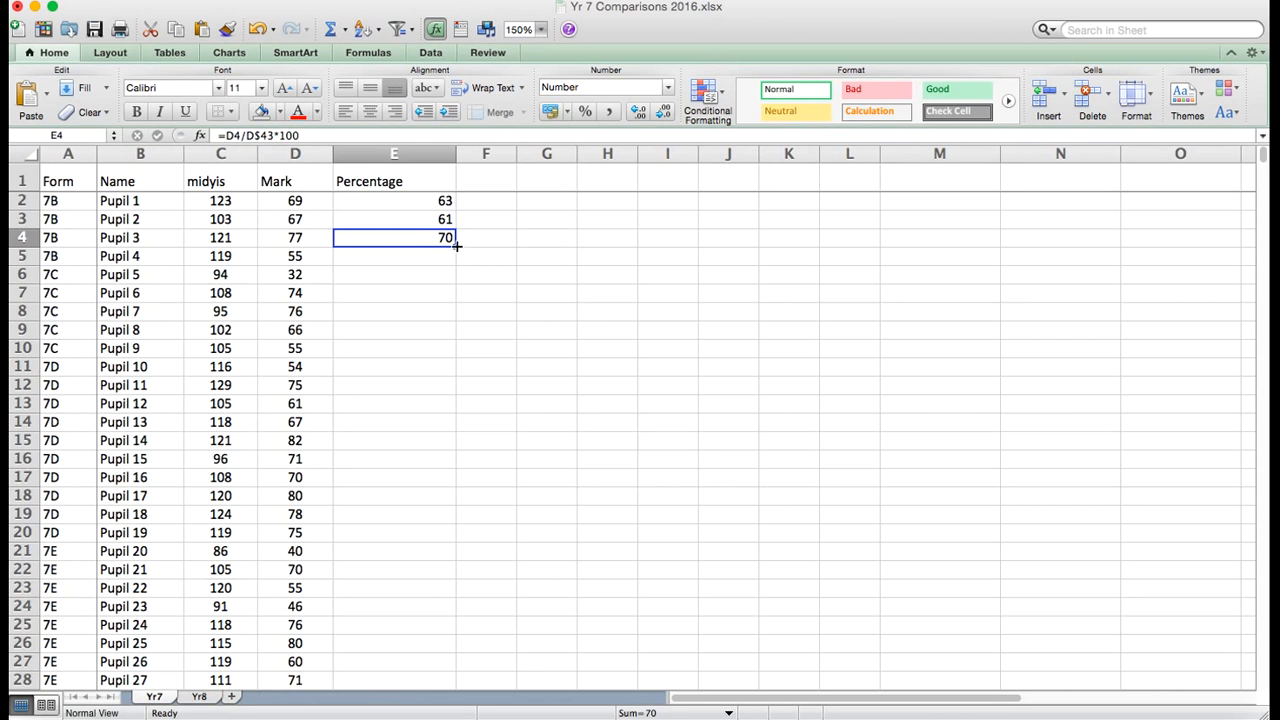
drag(455, 245, 456, 542)
- Change the total mark in D43 to 100
click(305, 570)
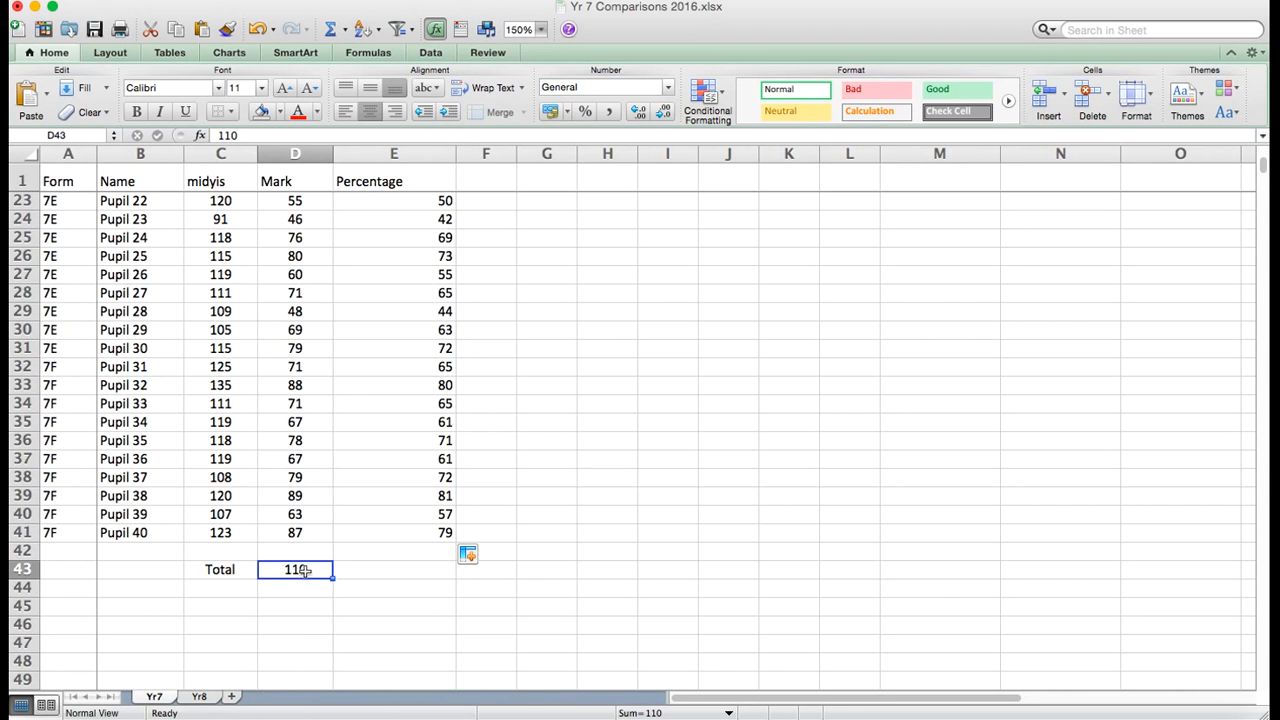
text(100)
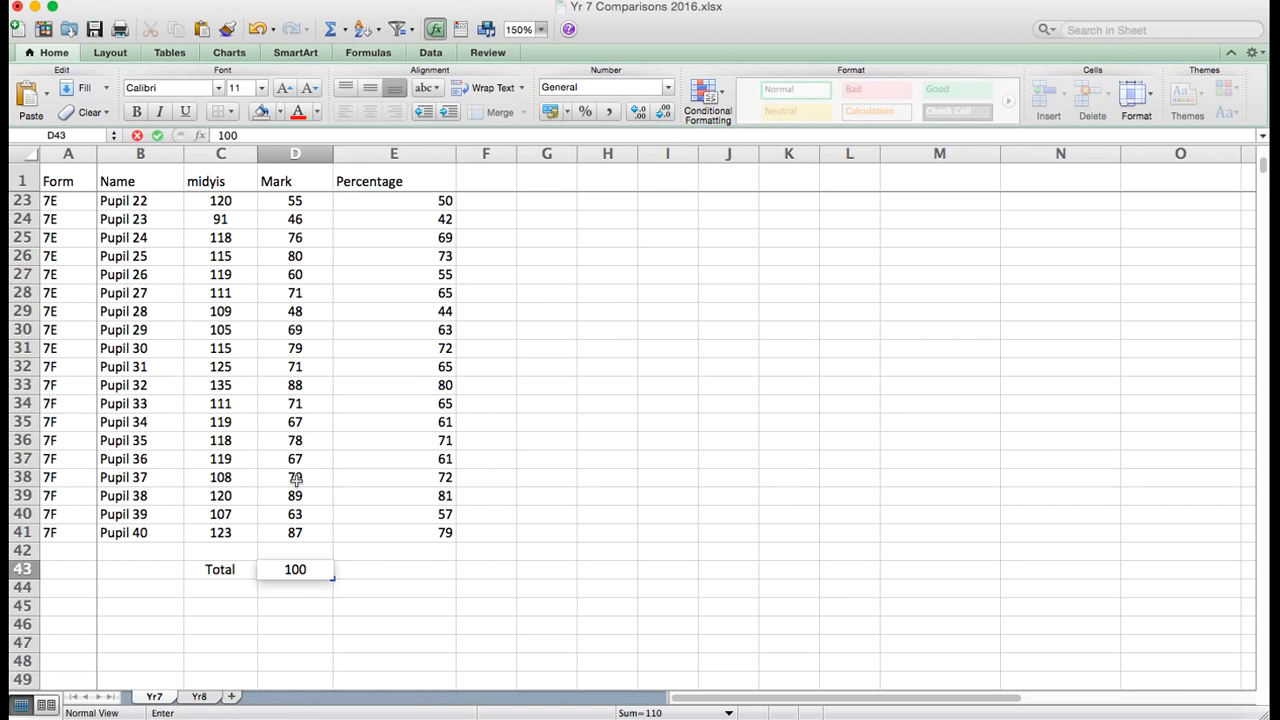
key(Return)
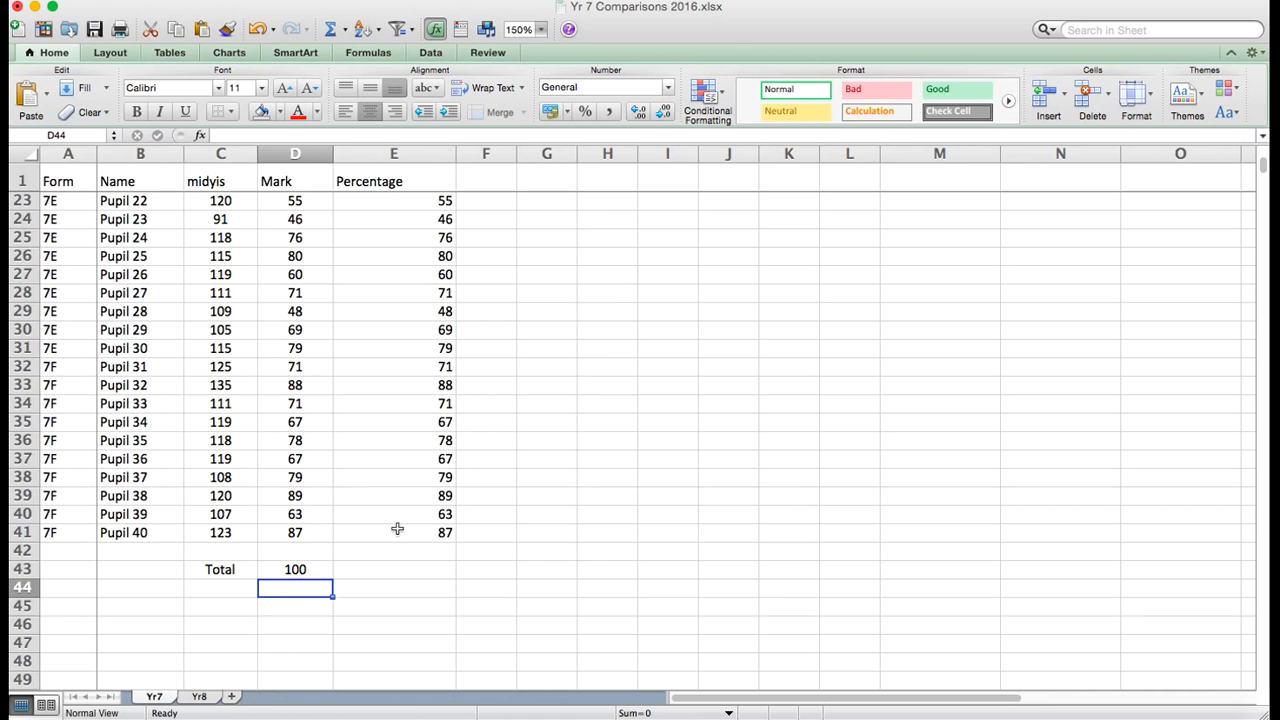
- Set the total mark in D43 to 120
key(Up)
text(120)
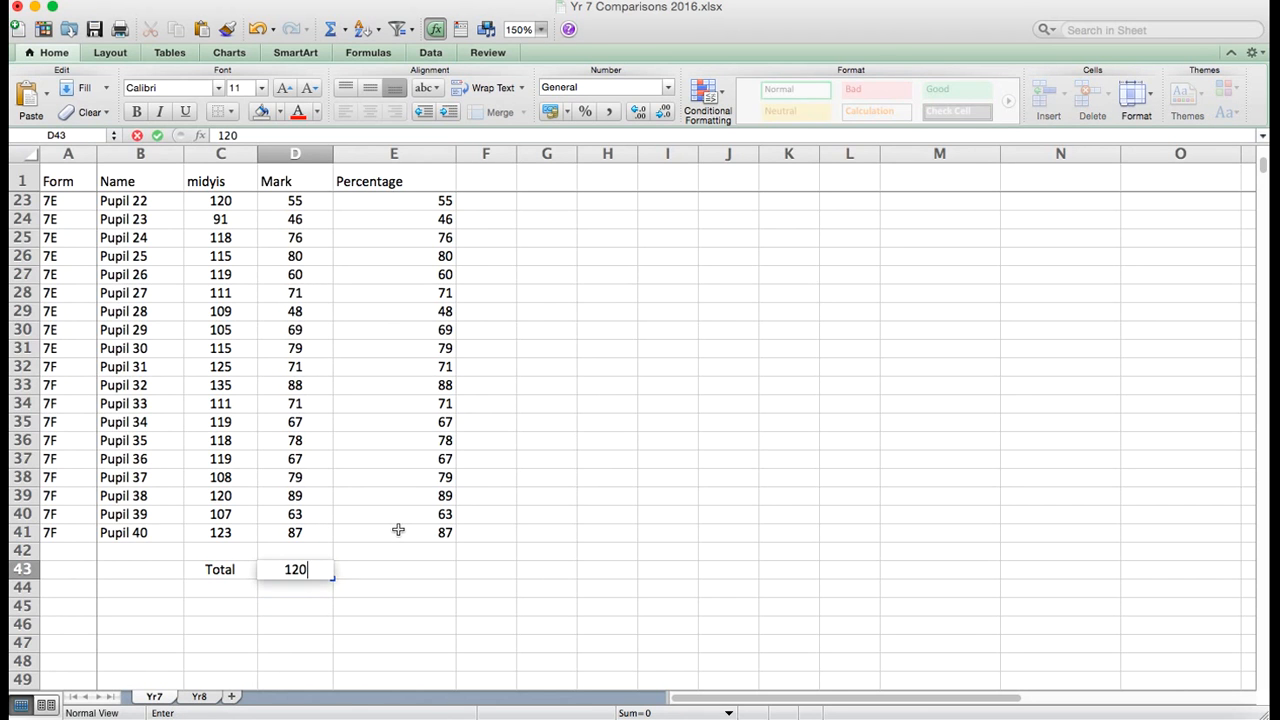
key(Return)
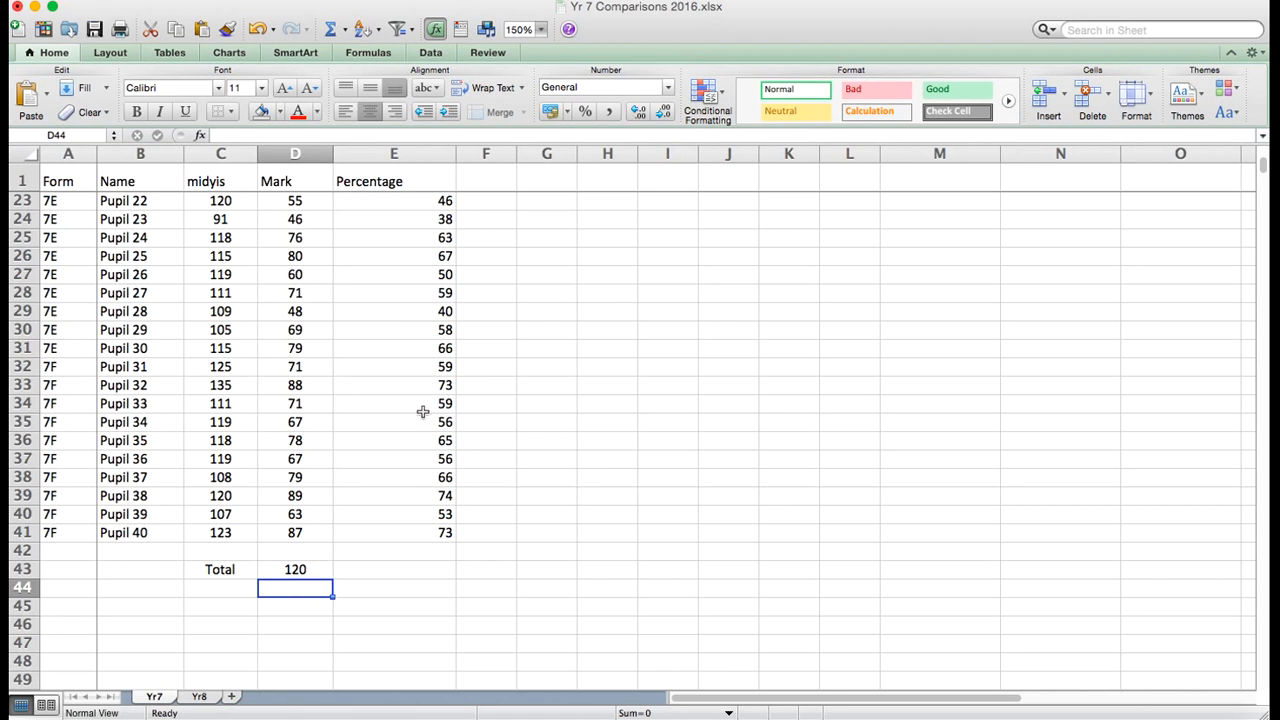
- Centre the contents of the whole Percentage column horizontally, trying left and right alignment first
scroll(423, 412, up, 7)
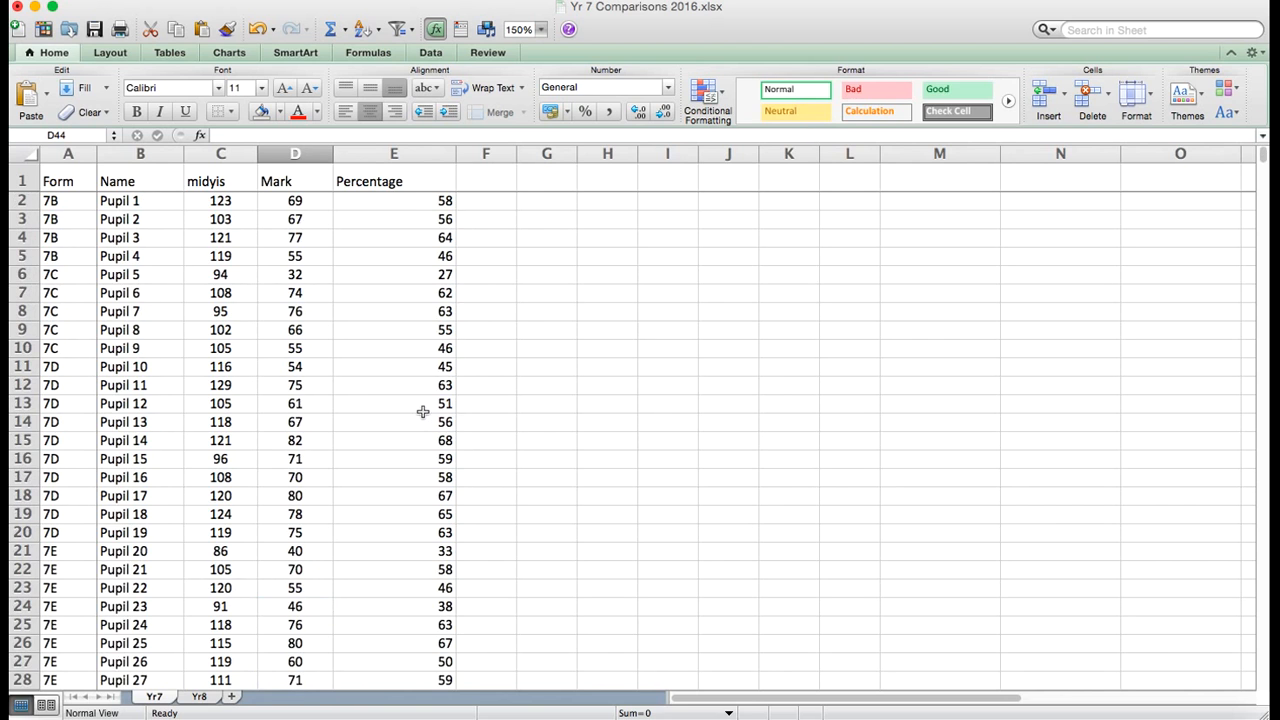
click(393, 183)
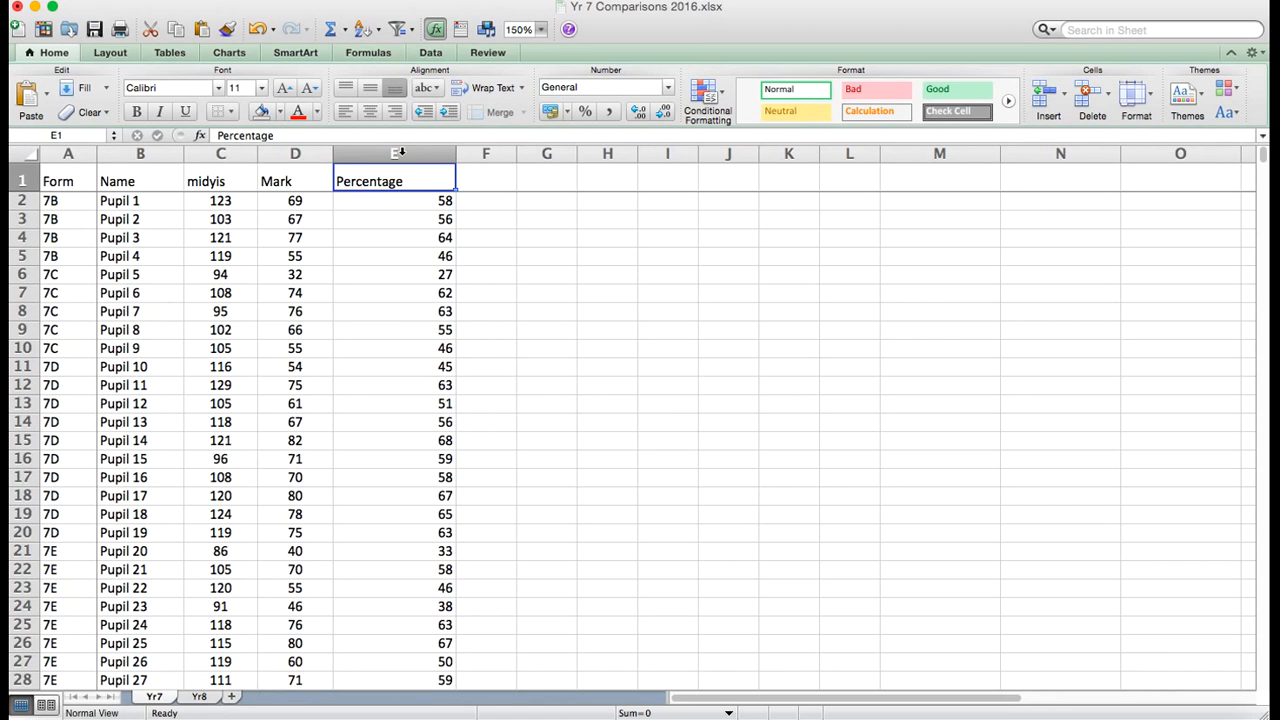
click(398, 152)
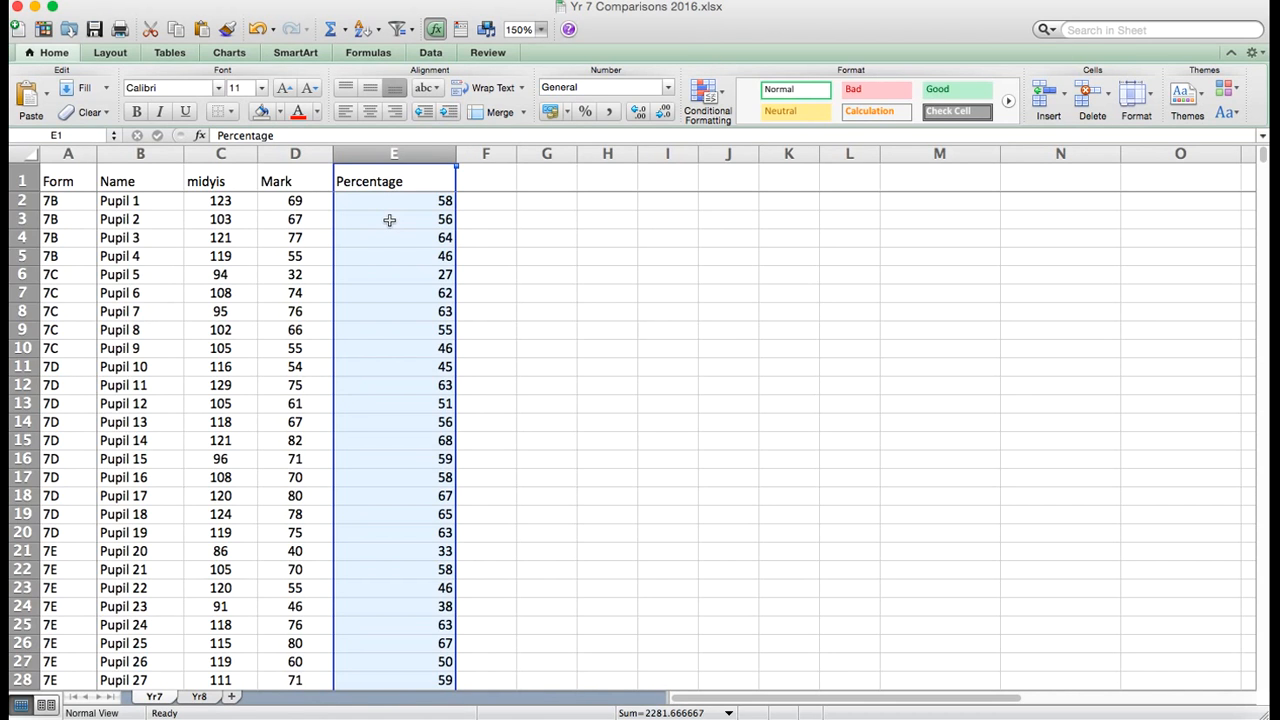
click(368, 113)
click(345, 112)
click(395, 112)
click(371, 112)
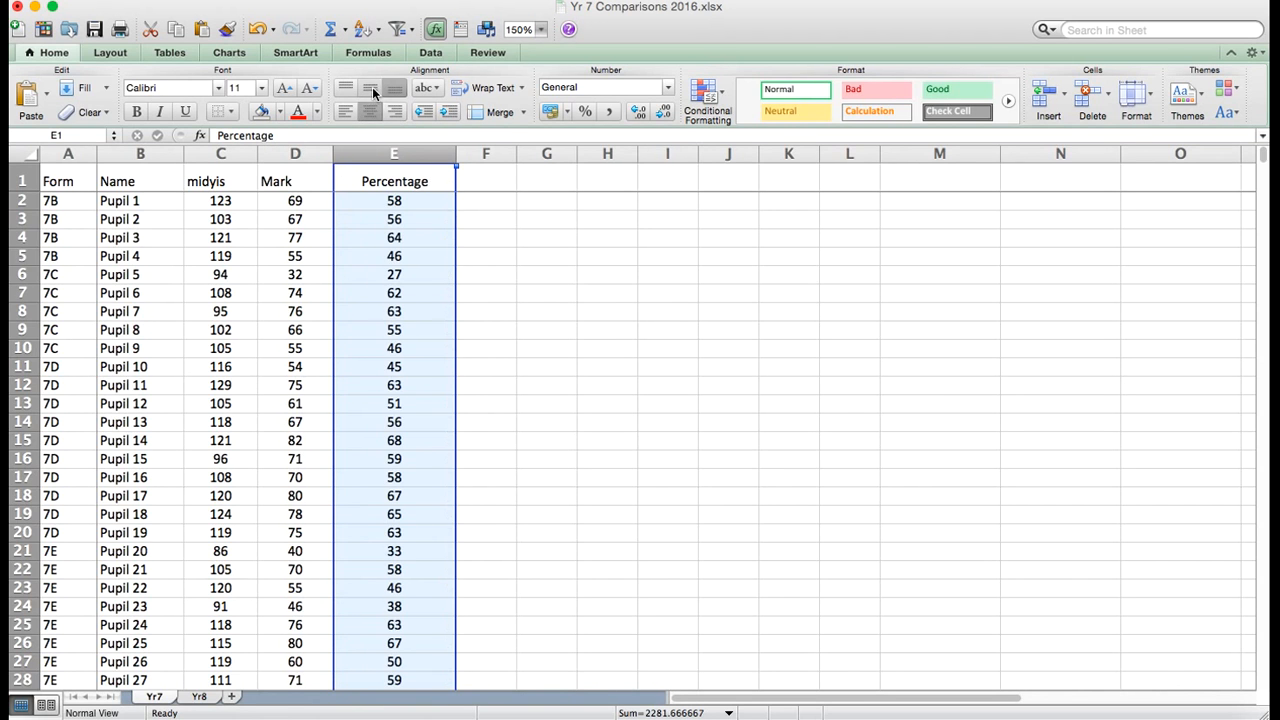
- Try right horizontal alignment on column E through the Format Cells alignment settings, and return the column to centred
right_click(390, 212)
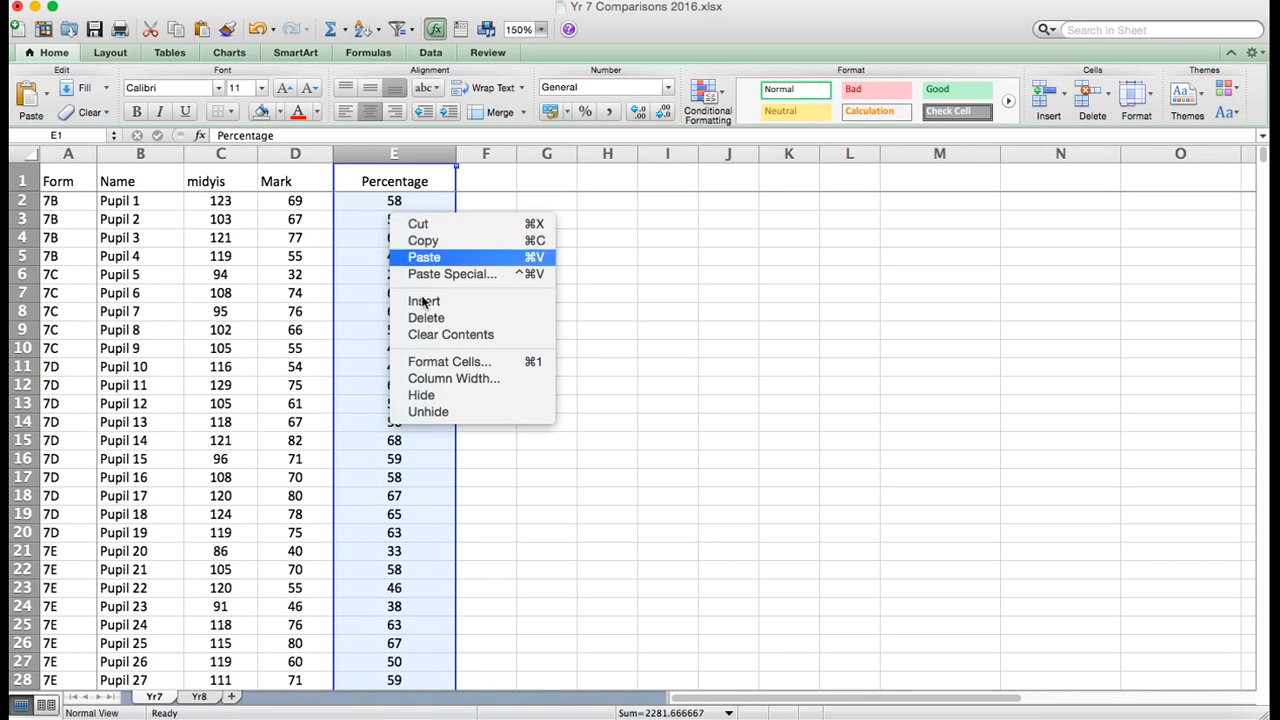
click(436, 365)
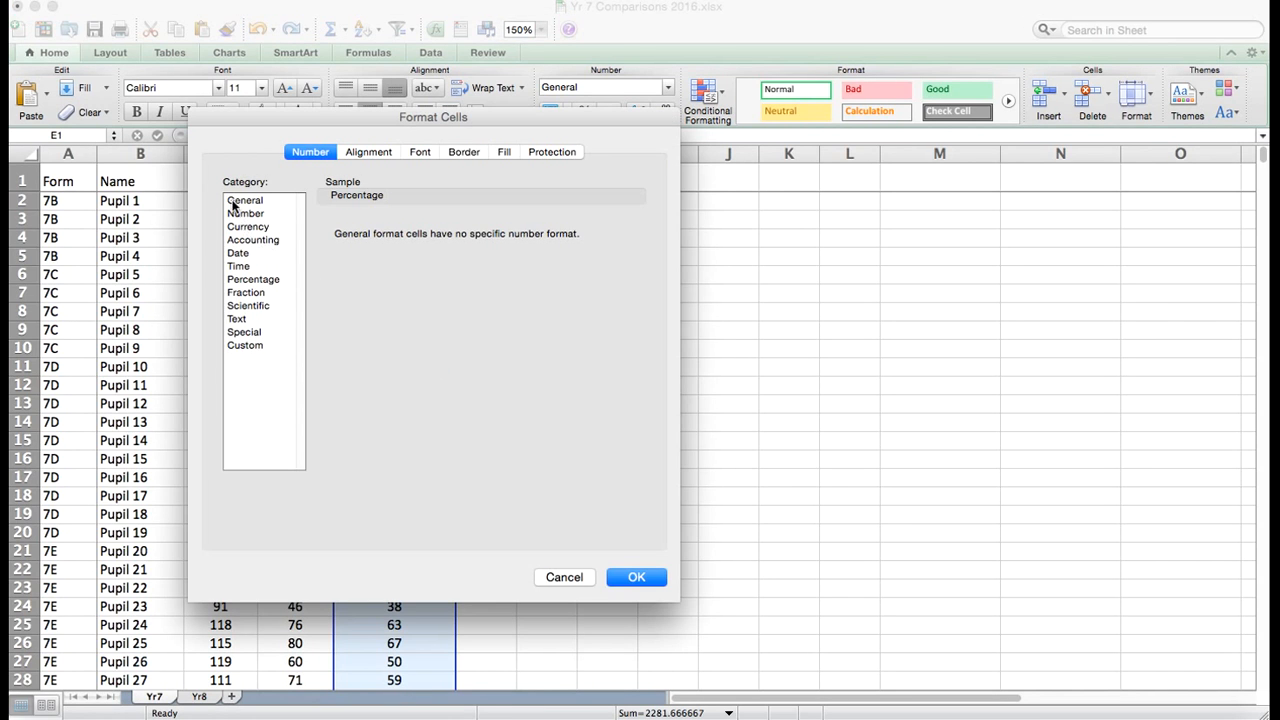
click(368, 152)
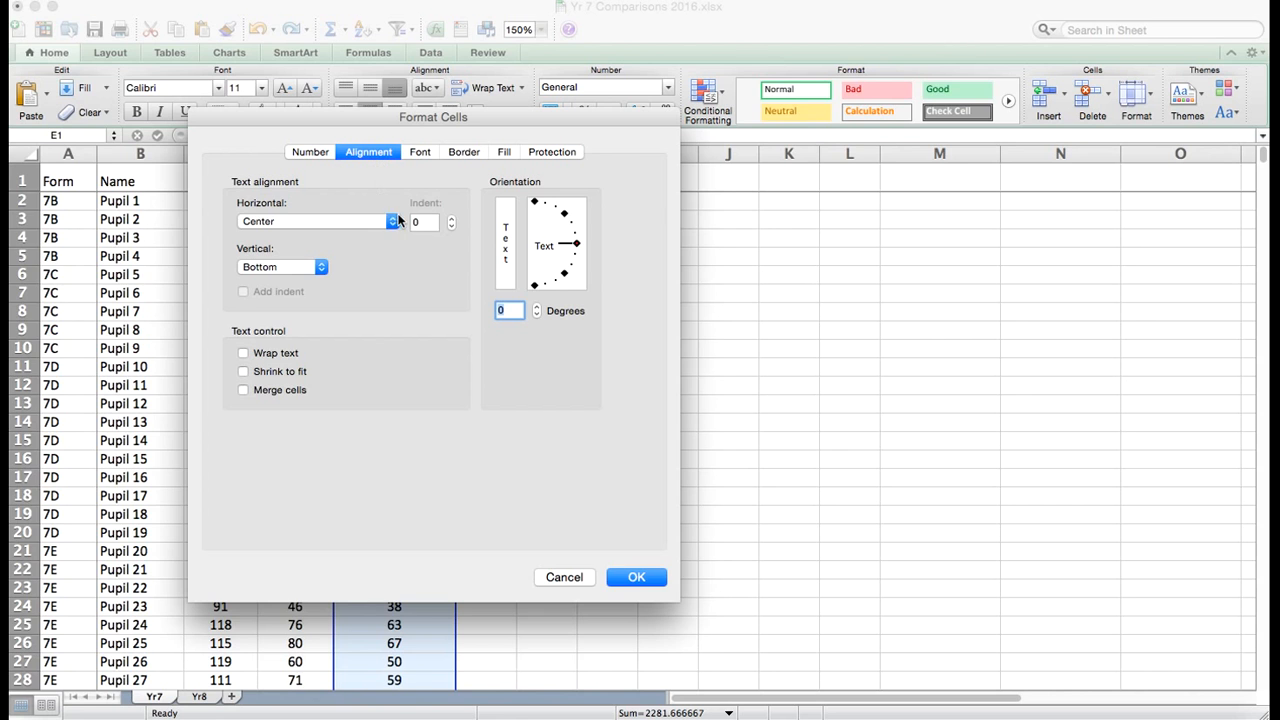
mouse_move(578, 249)
mouse_down()
mouse_move(541, 206)
mouse_move(576, 249)
mouse_up()
click(327, 221)
click(330, 237)
click(633, 576)
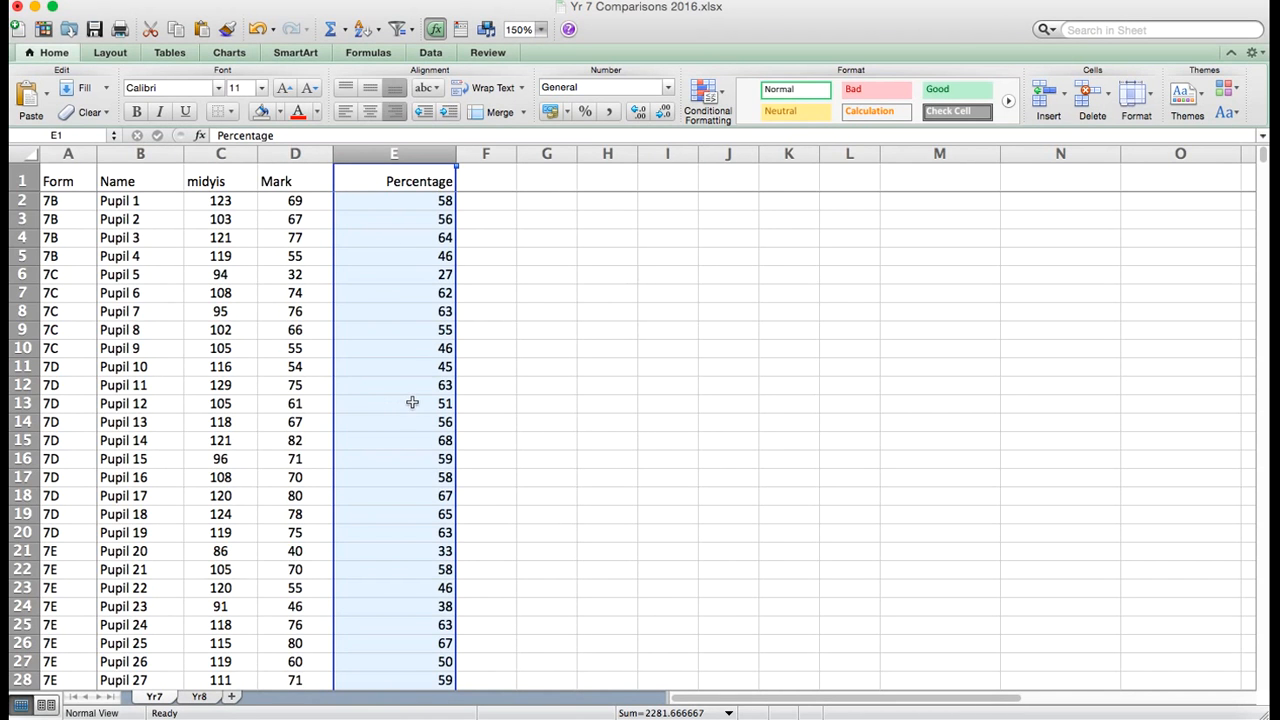
click(367, 110)
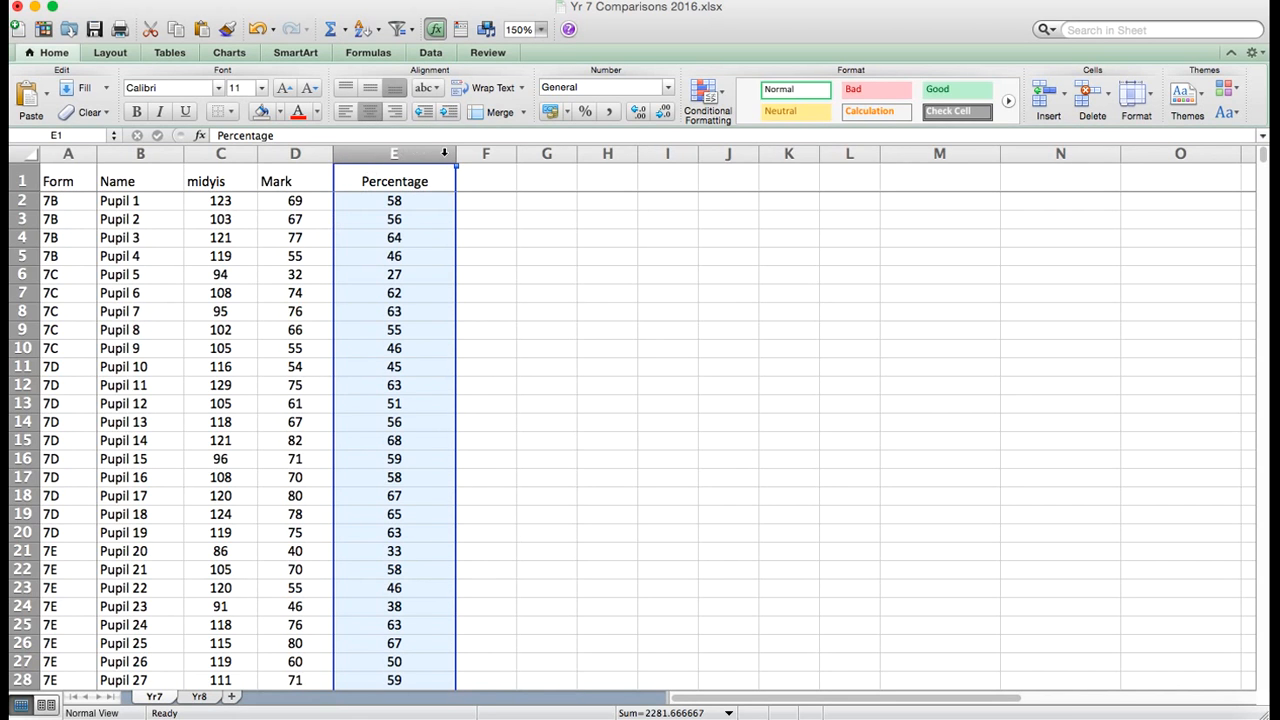
- Try different widths for column E: wider, fitted to its contents, and narrower than the Percentage header
drag(454, 151, 529, 151)
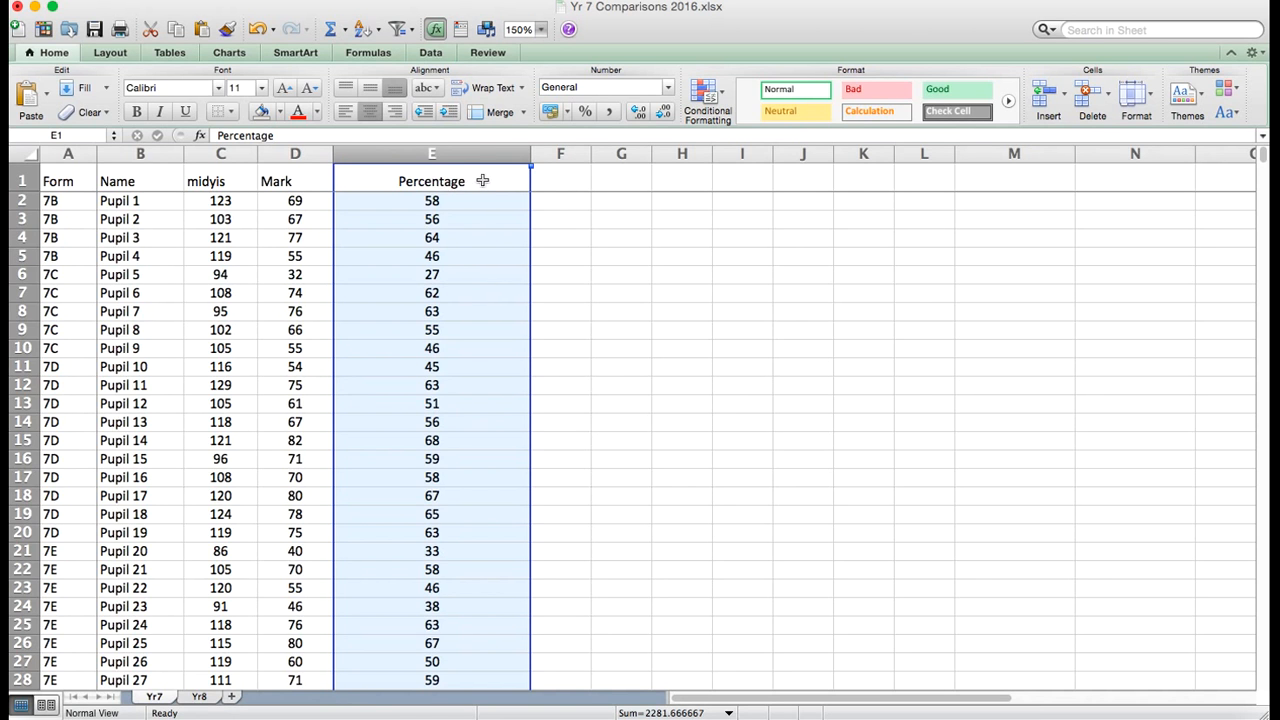
double_click(530, 153)
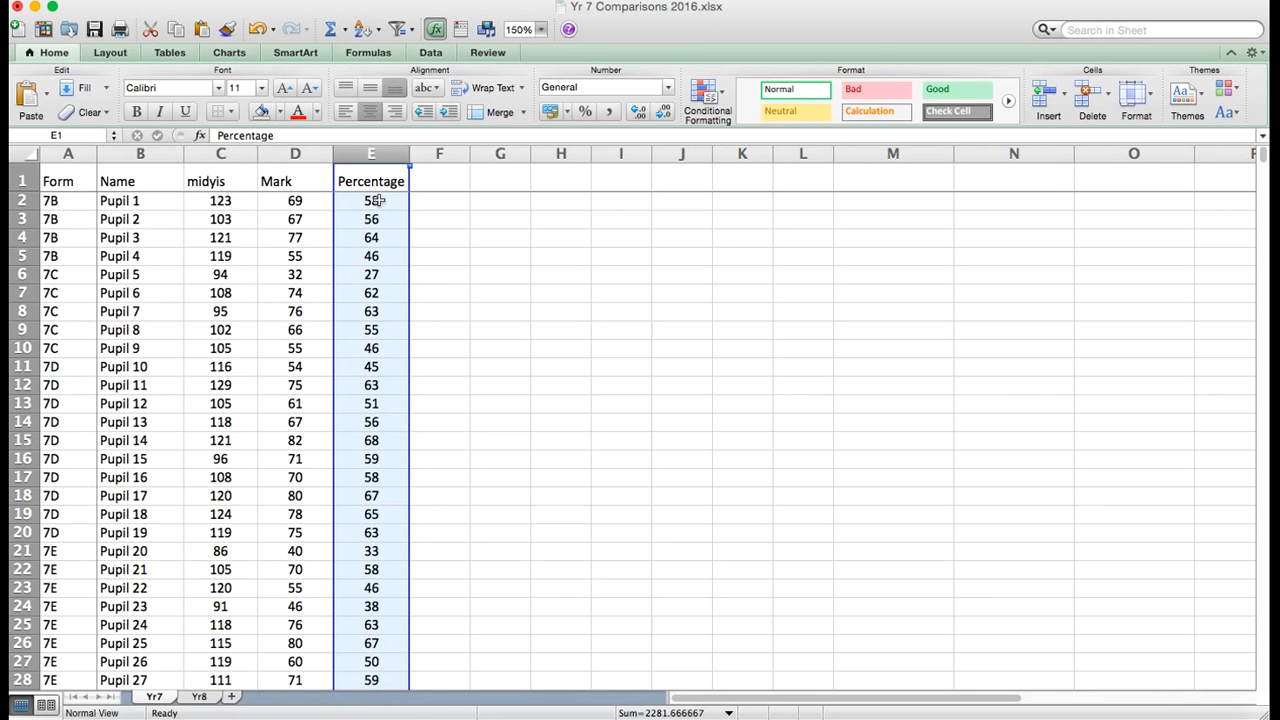
drag(409, 160, 368, 156)
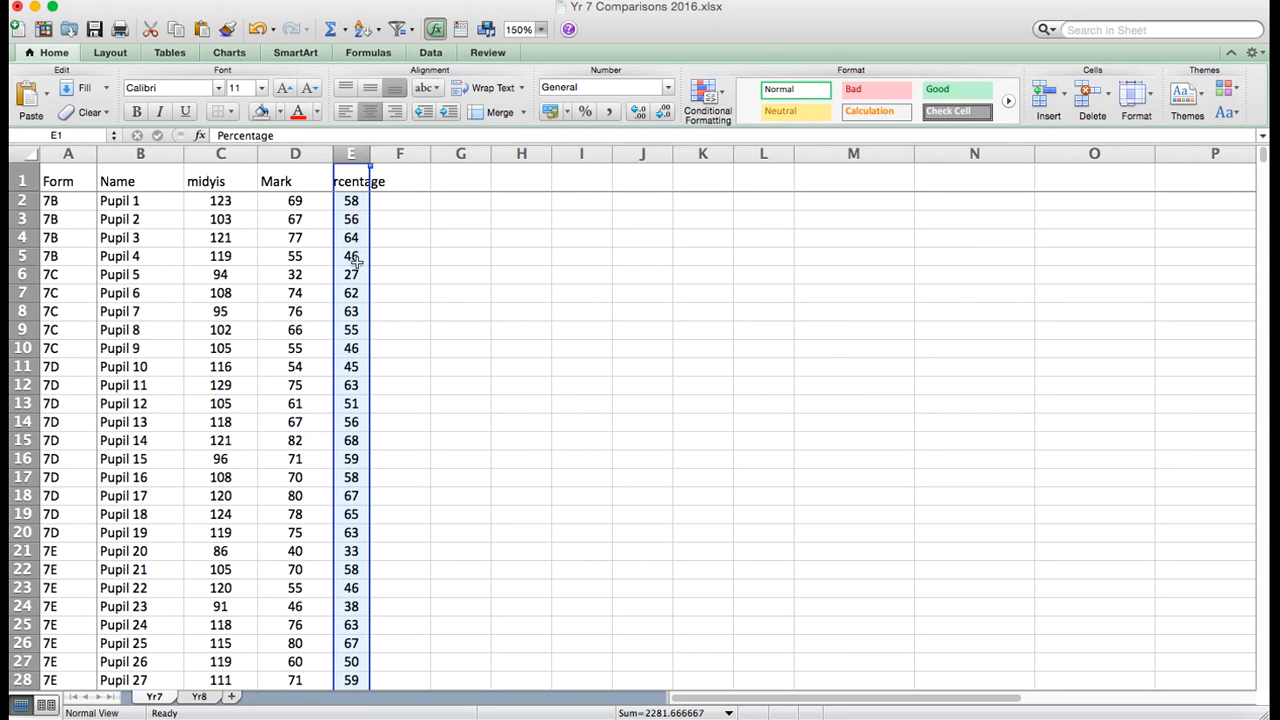
- Try Shrink Text to Fit on the Percentage header in E1 and undo it
click(355, 180)
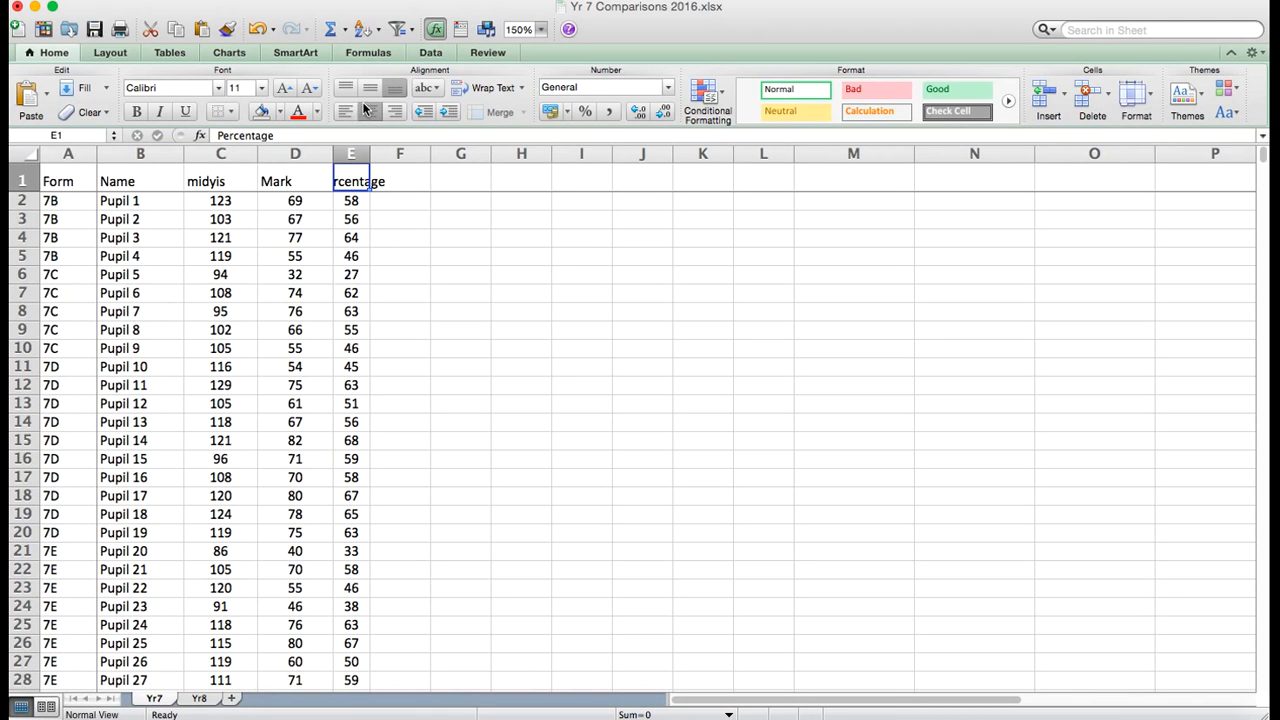
click(522, 88)
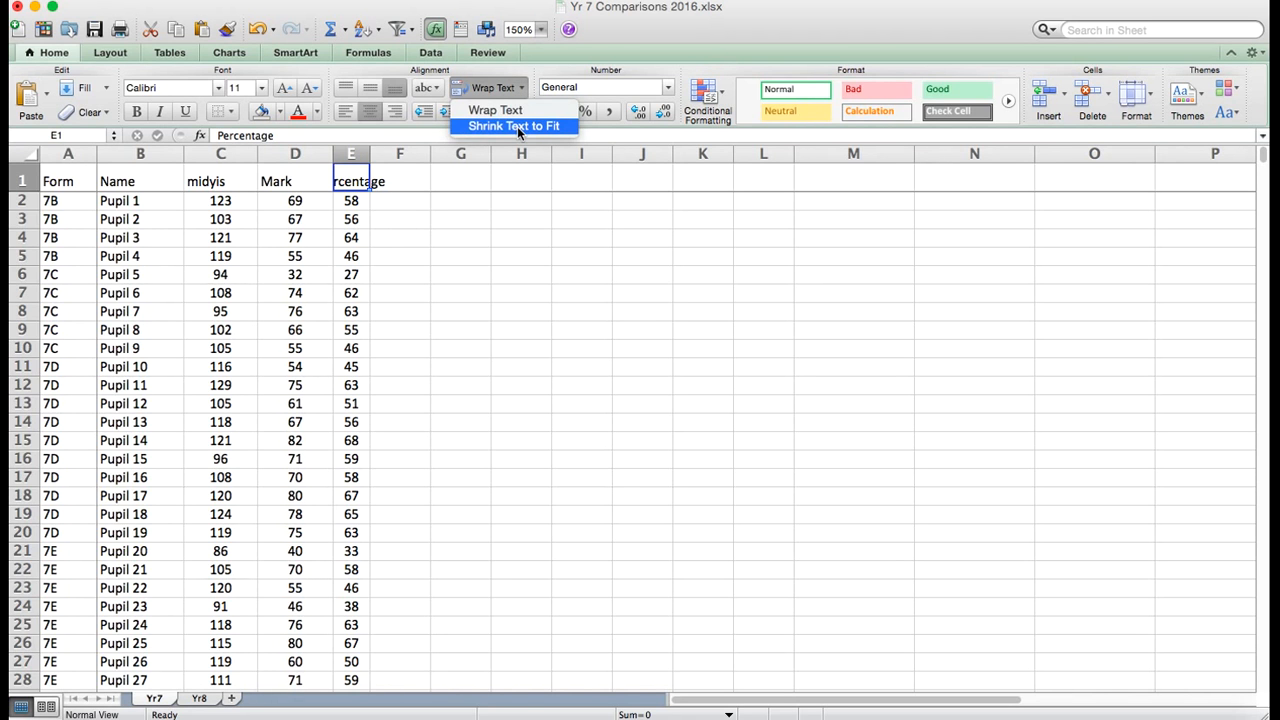
click(517, 126)
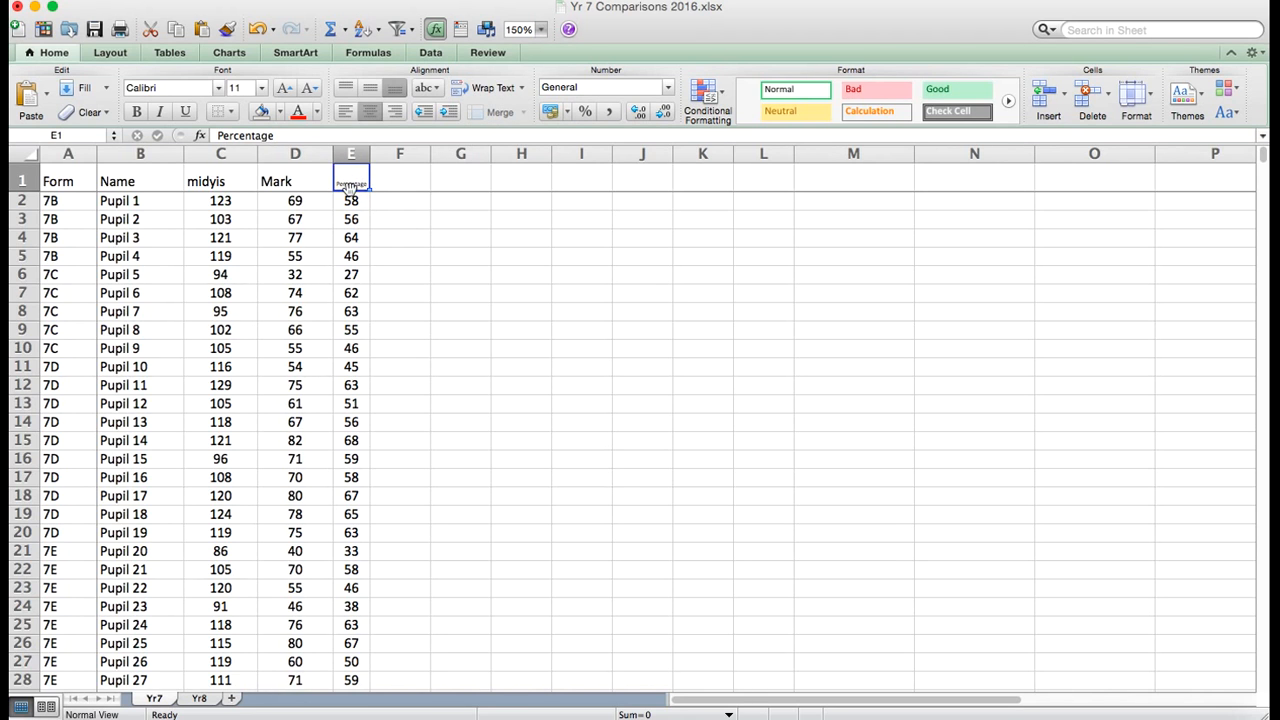
click(258, 31)
- Wrap the Percentage header text in E1 and increase the height of row 1 to fit all its lines
click(520, 88)
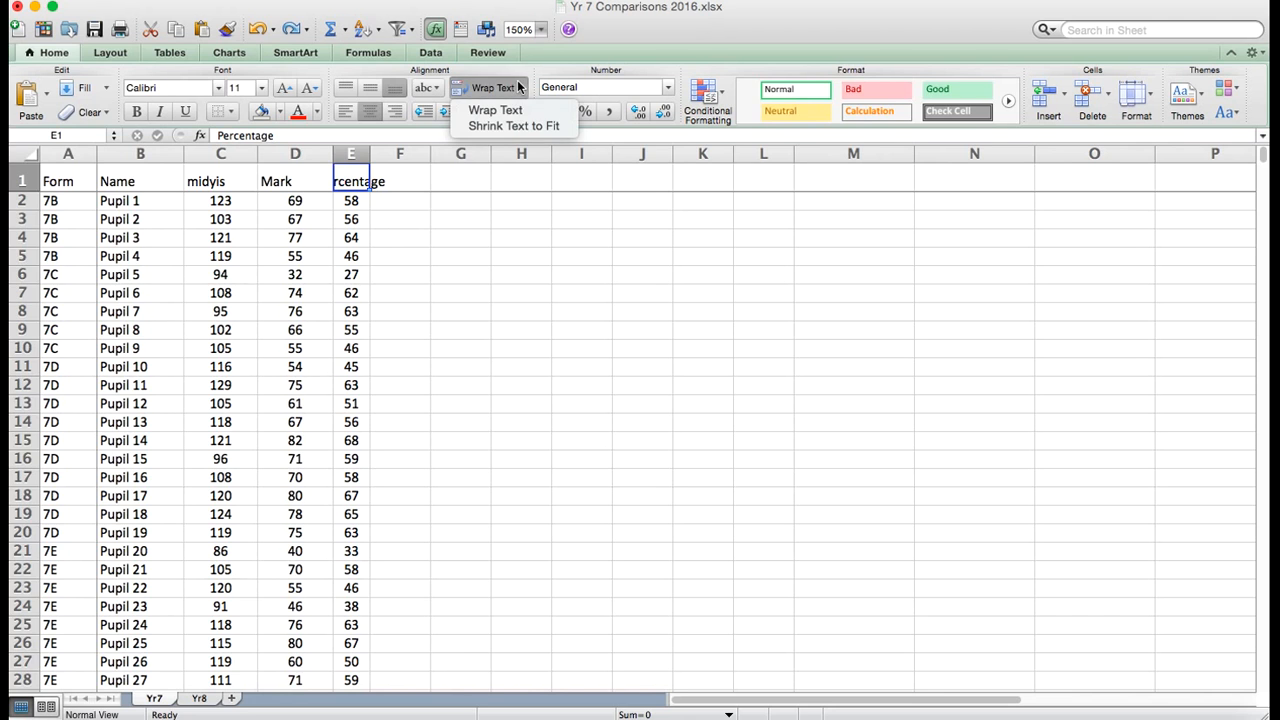
click(496, 110)
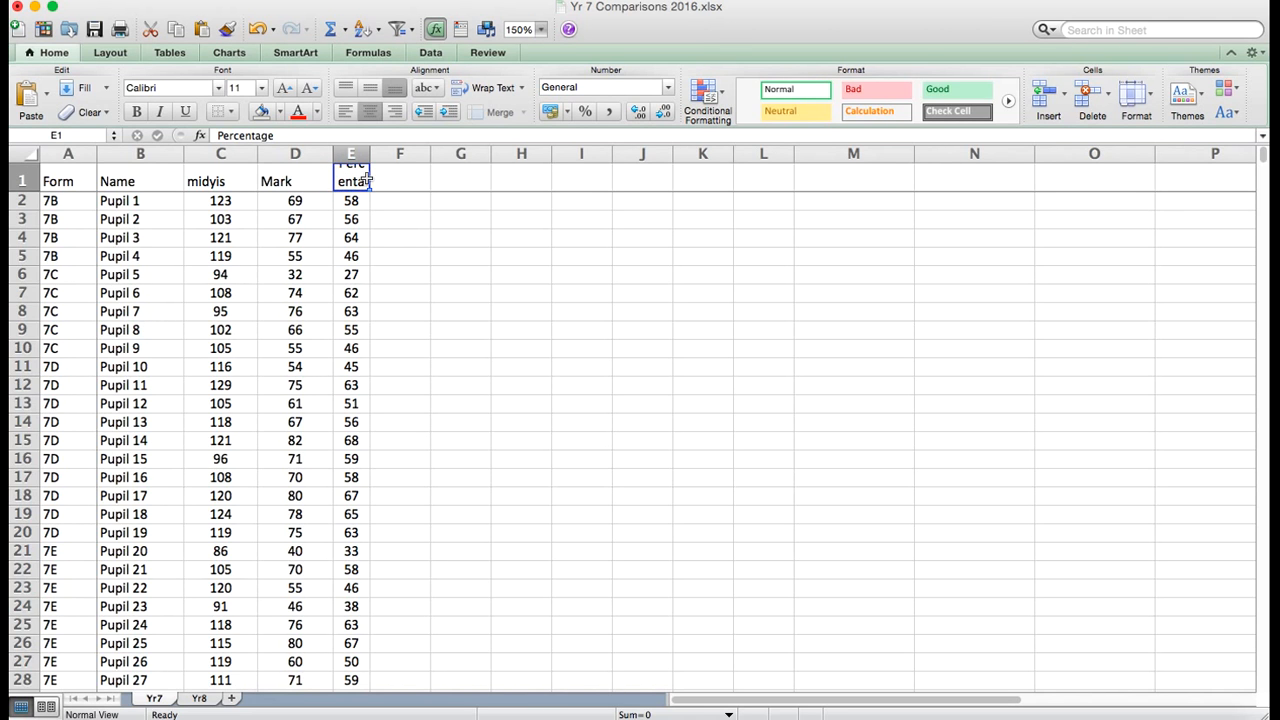
click(20, 200)
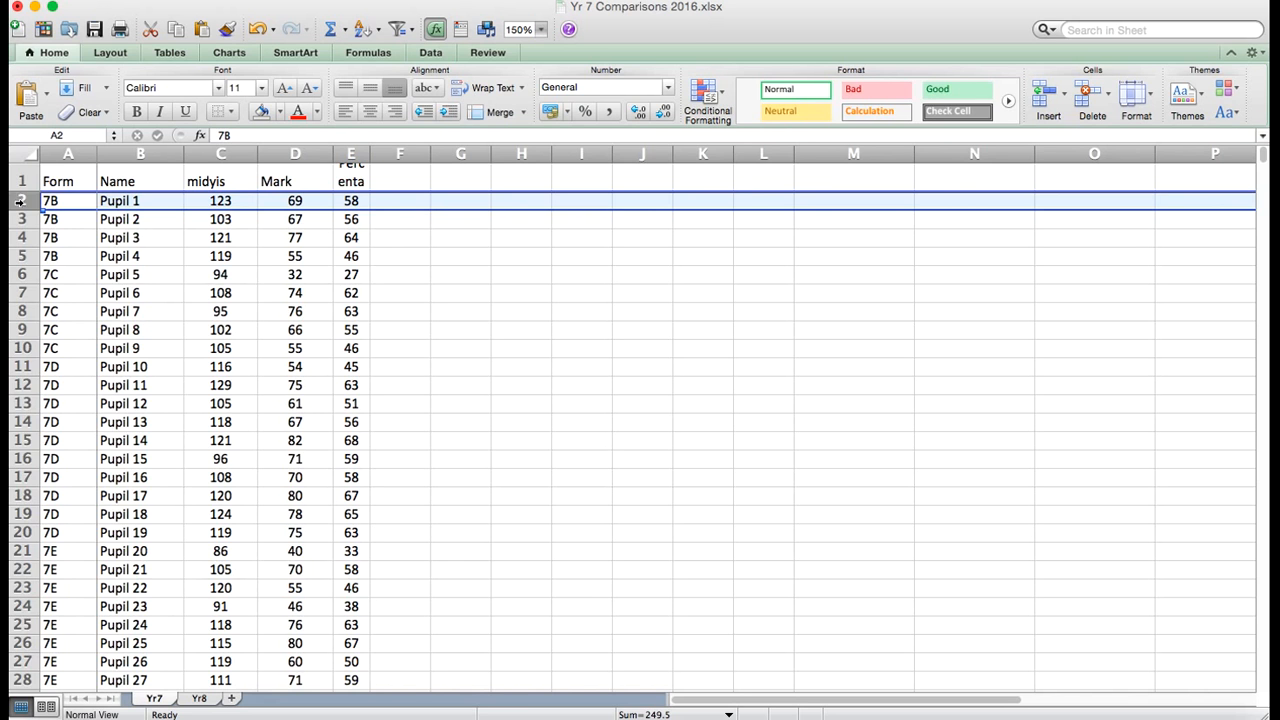
click(22, 186)
drag(22, 190, 23, 233)
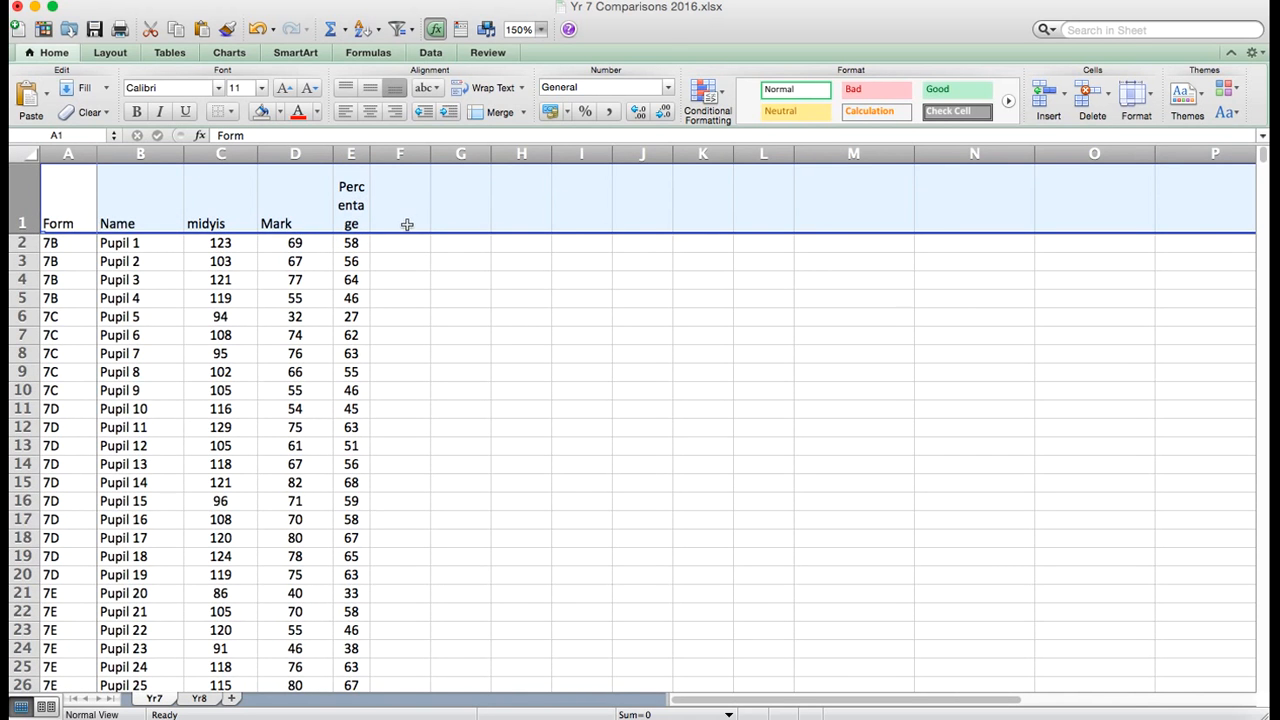
click(451, 308)
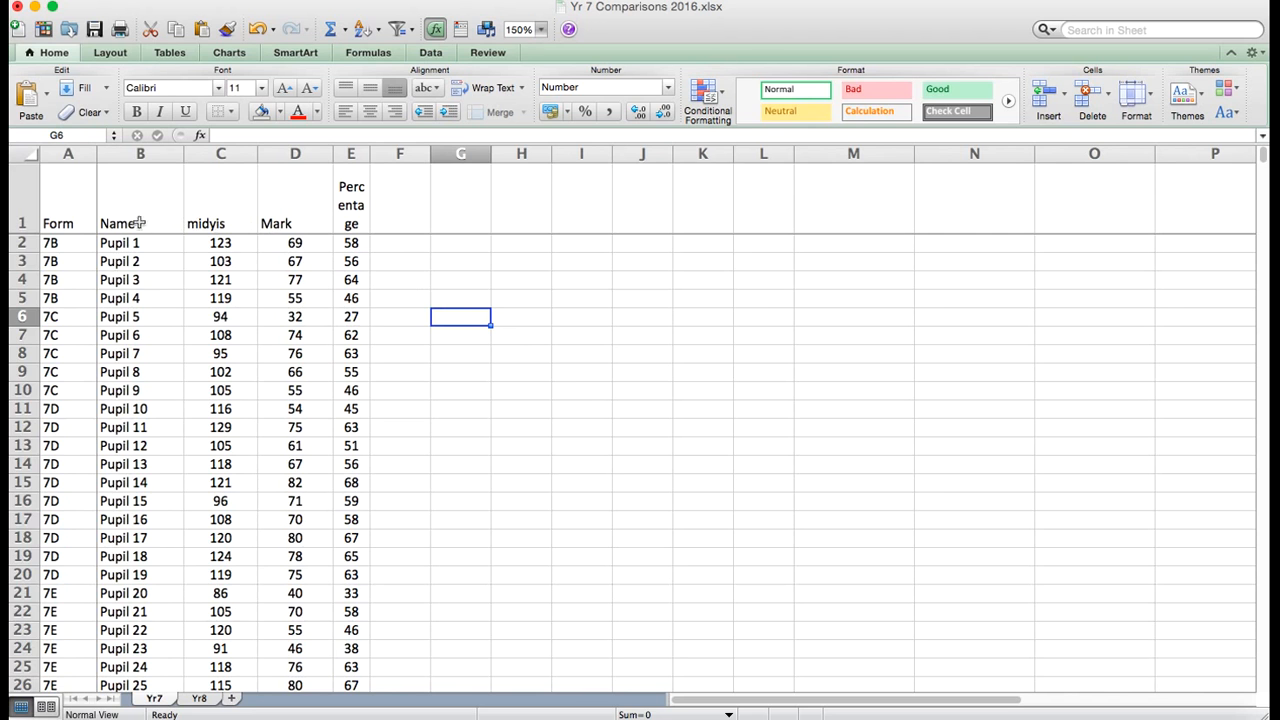
- Align the headers in A1:D1 to the middle vertically and centre them horizontally
drag(291, 208, 80, 210)
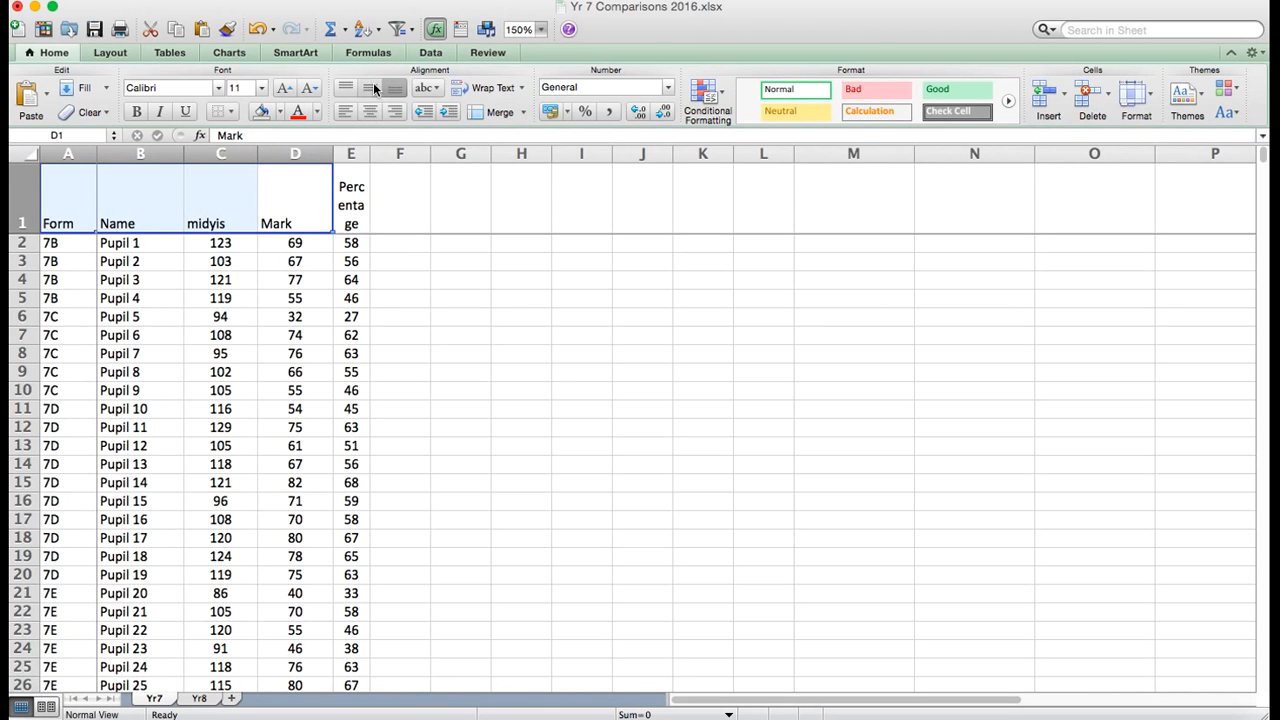
click(370, 89)
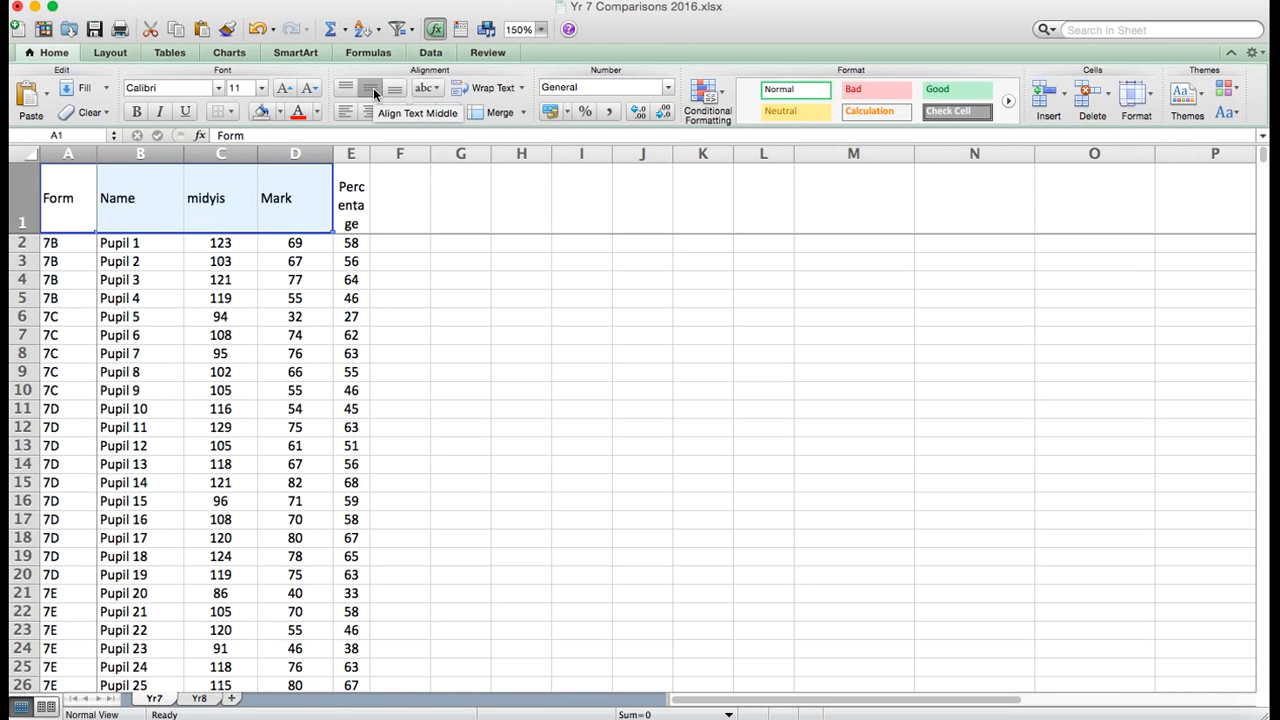
right_click(230, 203)
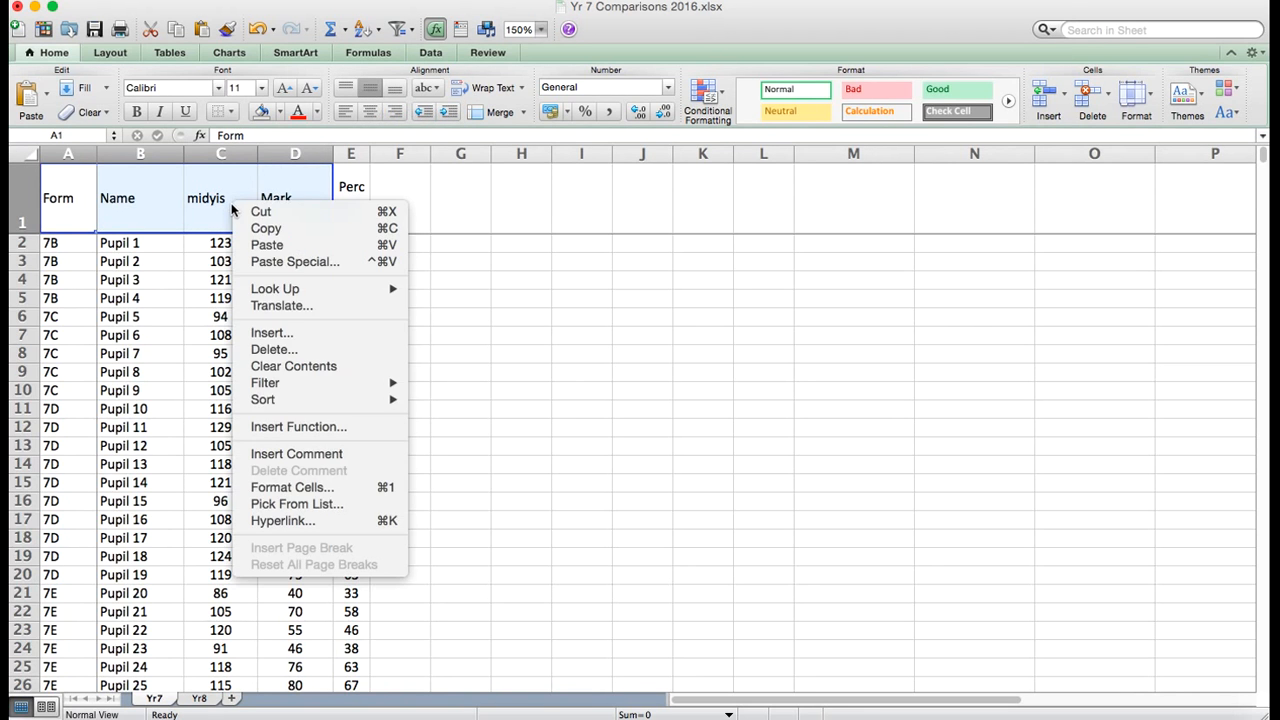
click(287, 487)
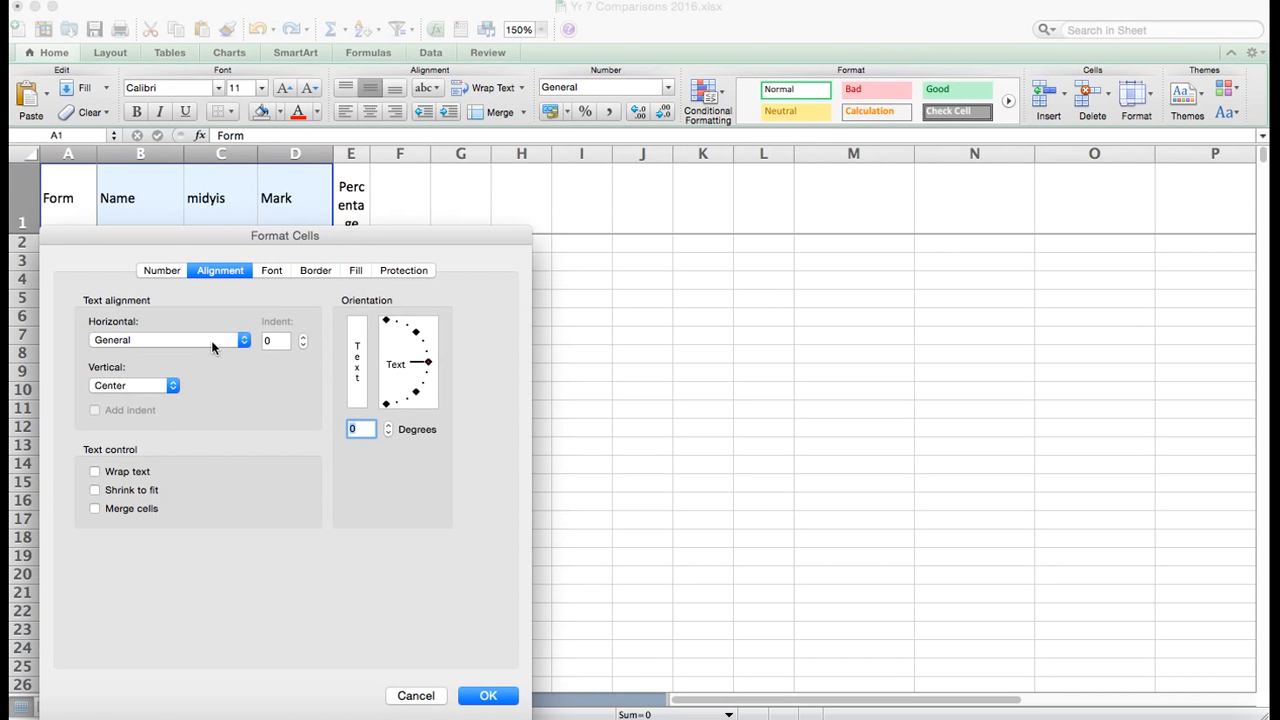
click(243, 342)
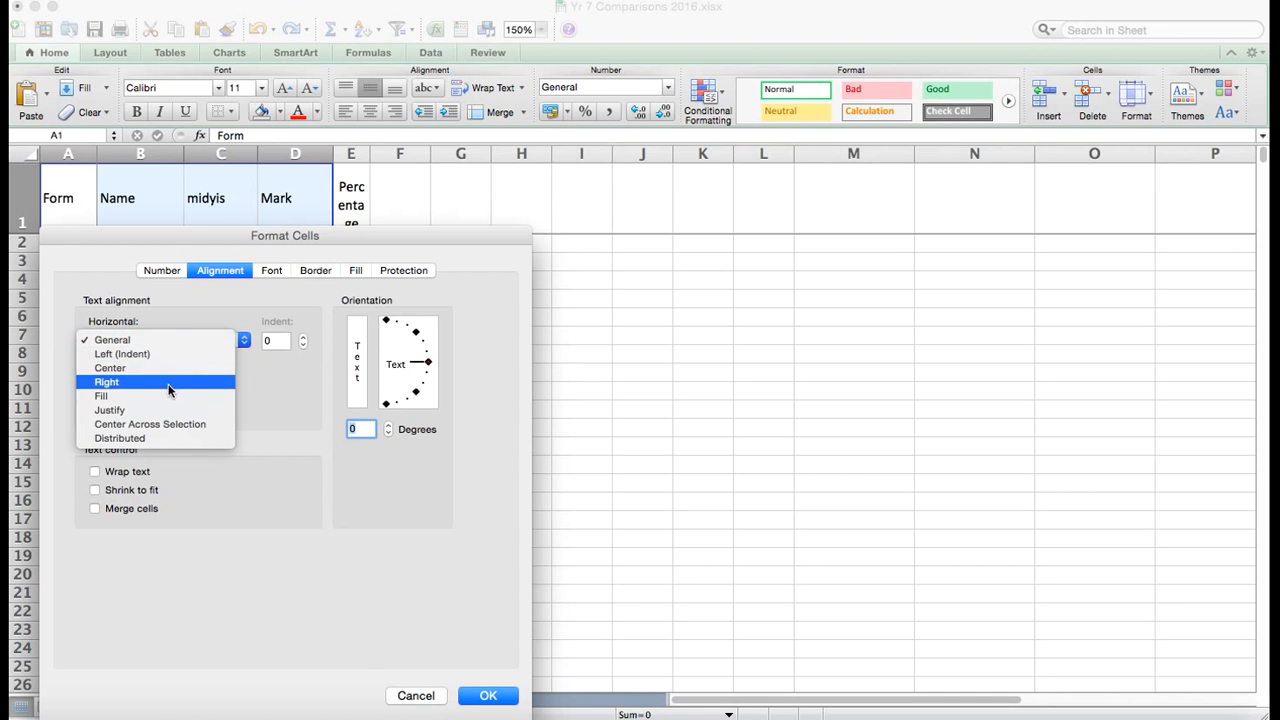
click(166, 370)
click(488, 695)
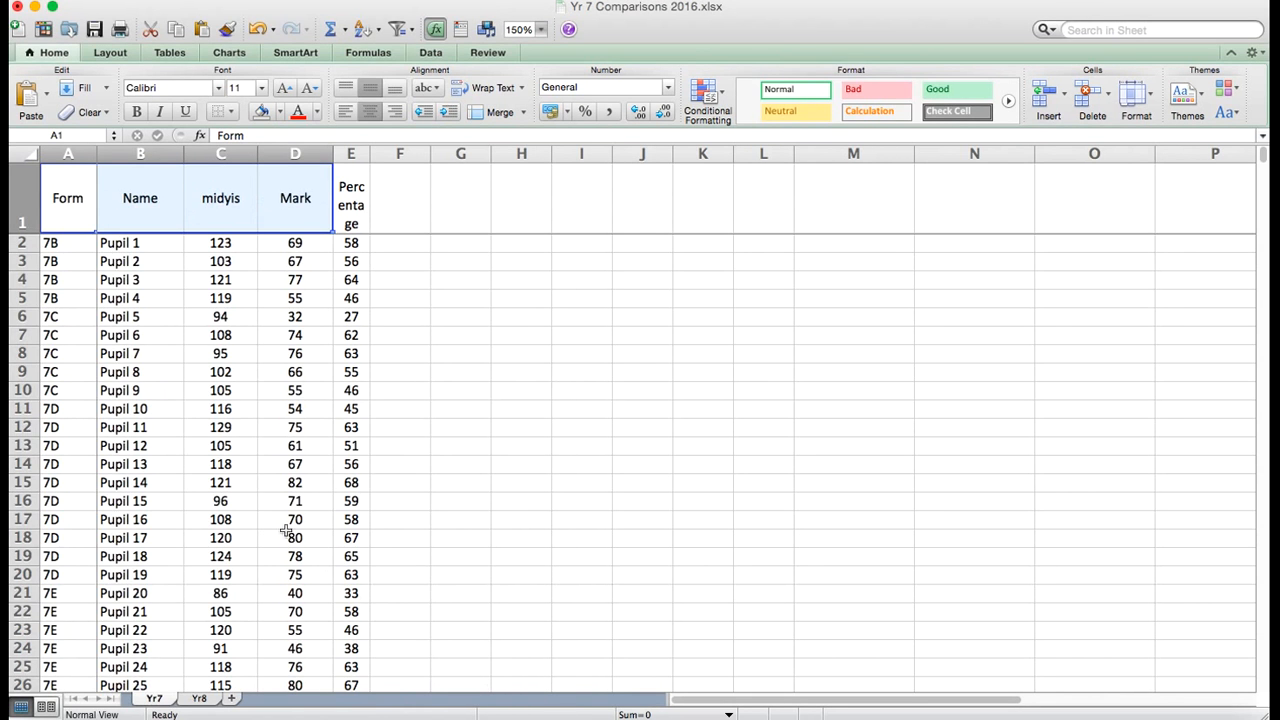
- Widen column E to fit the Percentage header on one line and align E1 to the middle vertically
drag(370, 153, 414, 155)
click(376, 188)
click(370, 88)
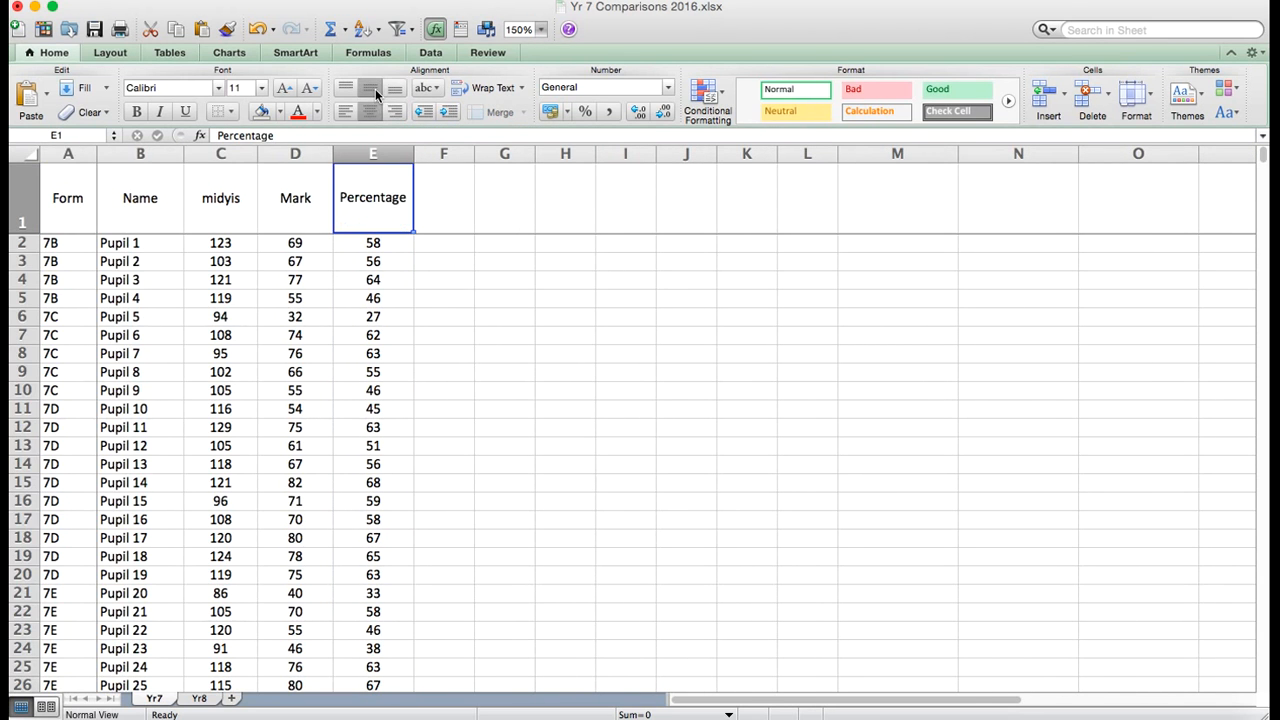
click(505, 243)
- Reduce the height of header row 1 and narrow column B closer to the pupil names
scroll(189, 310, right, 4)
scroll(189, 310, left, 4)
scroll(189, 310, down, 4)
scroll(189, 308, up, 4)
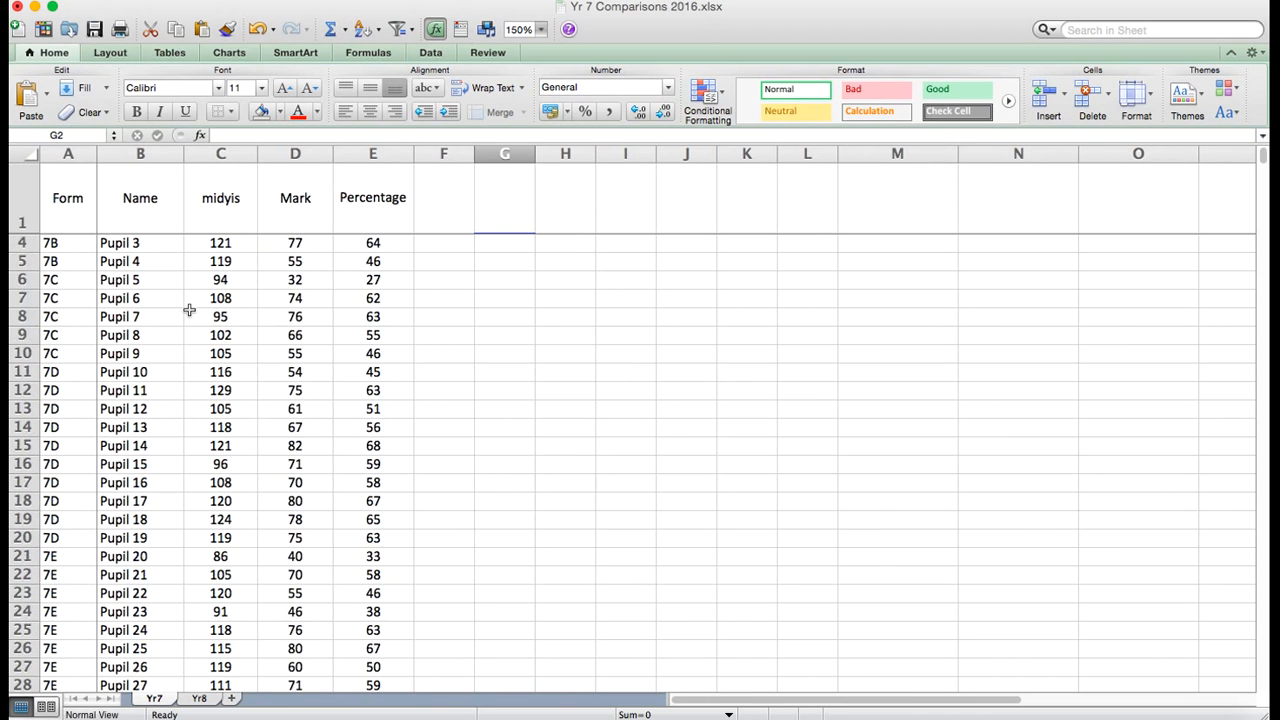
drag(27, 233, 25, 198)
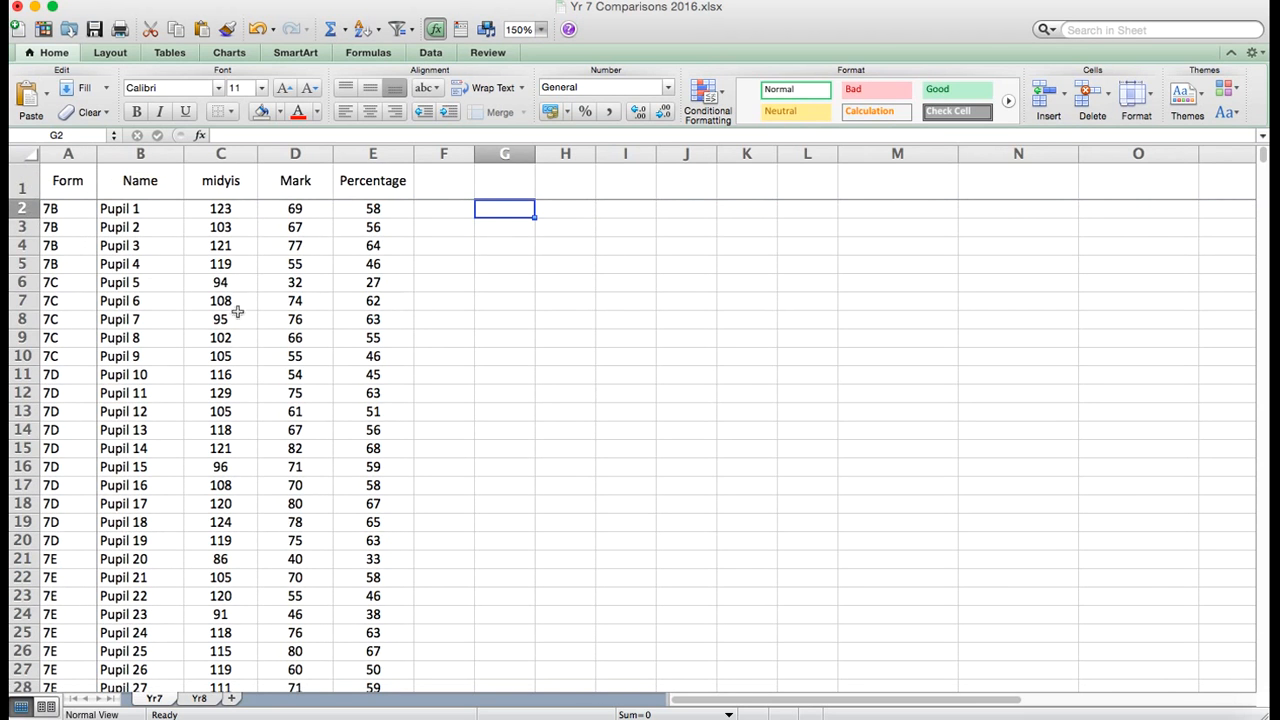
drag(184, 157, 154, 157)
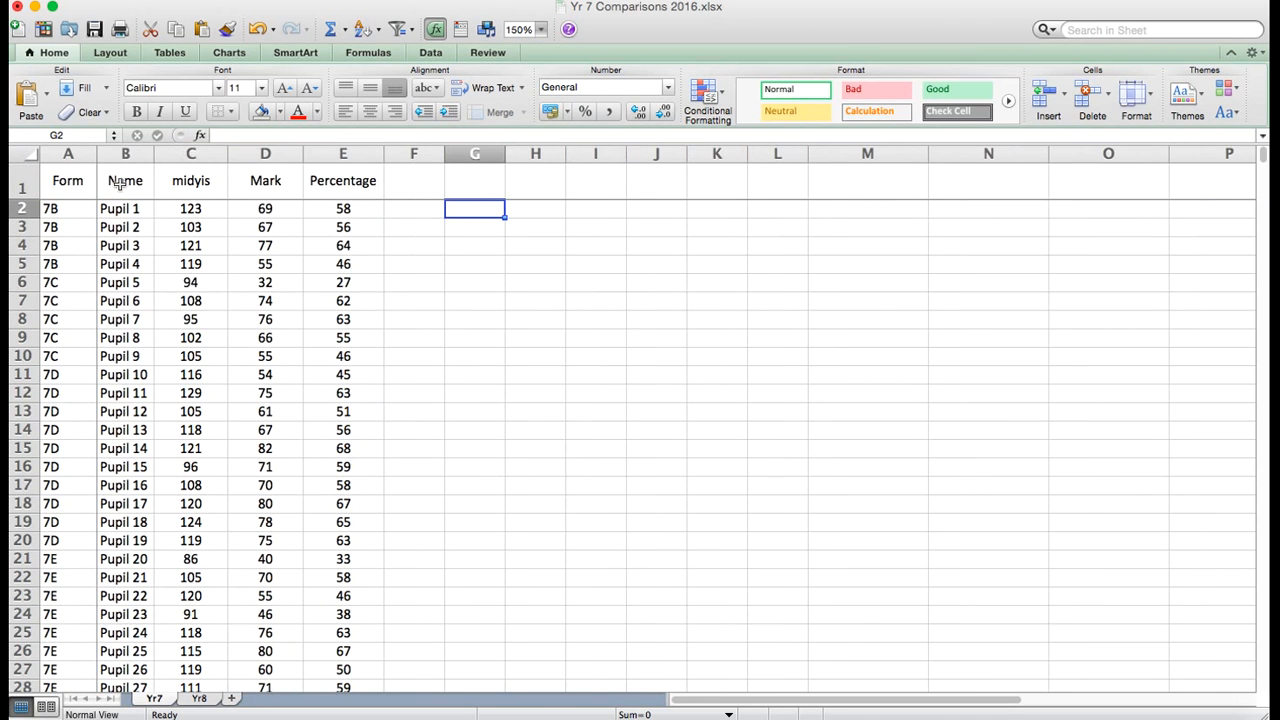
- Compare the percentage formulas in E2 and E41 to check their reference to the total in D43
click(350, 210)
scroll(363, 327, down, 15)
scroll(363, 327, up, 10)
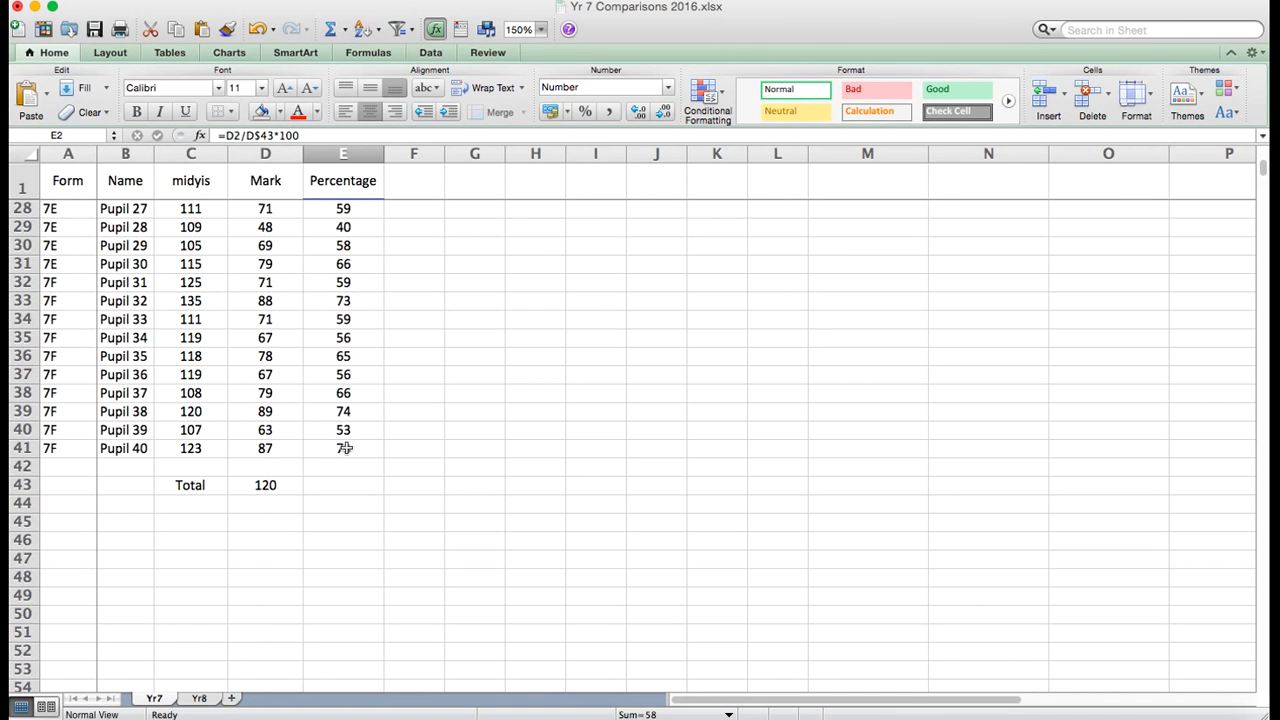
click(344, 448)
click(324, 135)
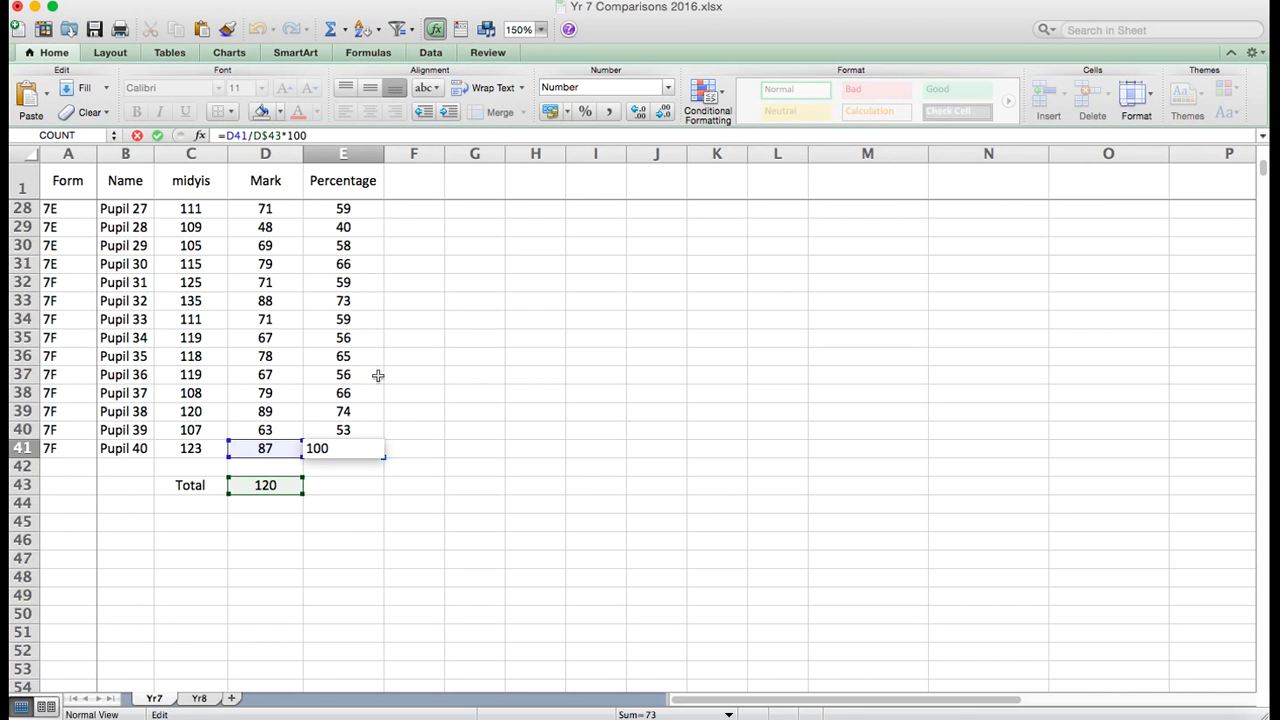
key(Return)
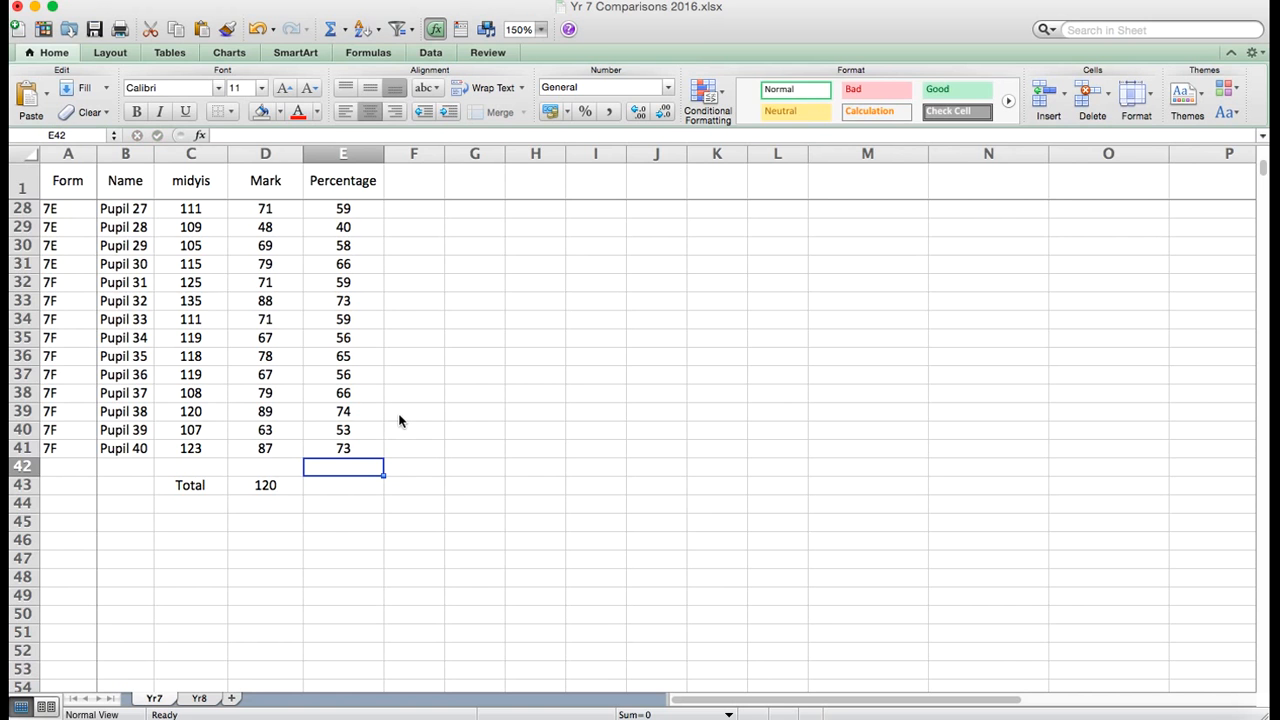
scroll(399, 420, up, 10)
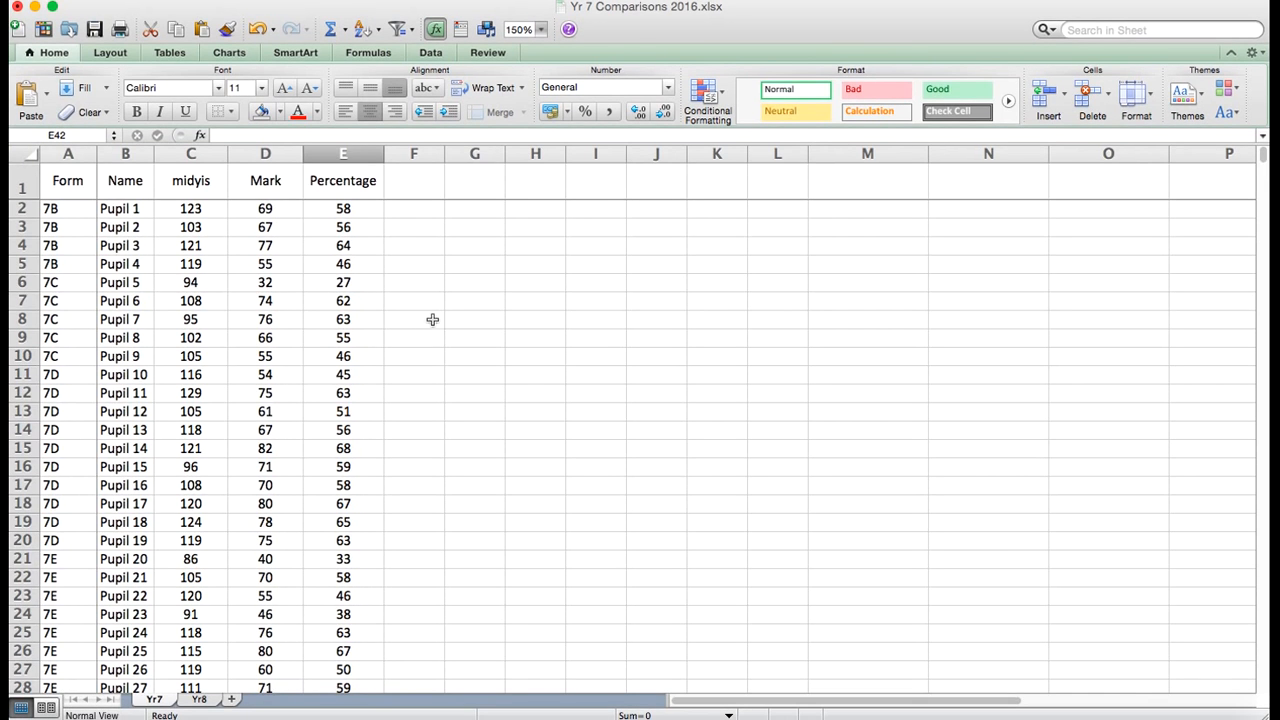
- Add the header Normalising in F1 and widen column F to fit it
click(418, 193)
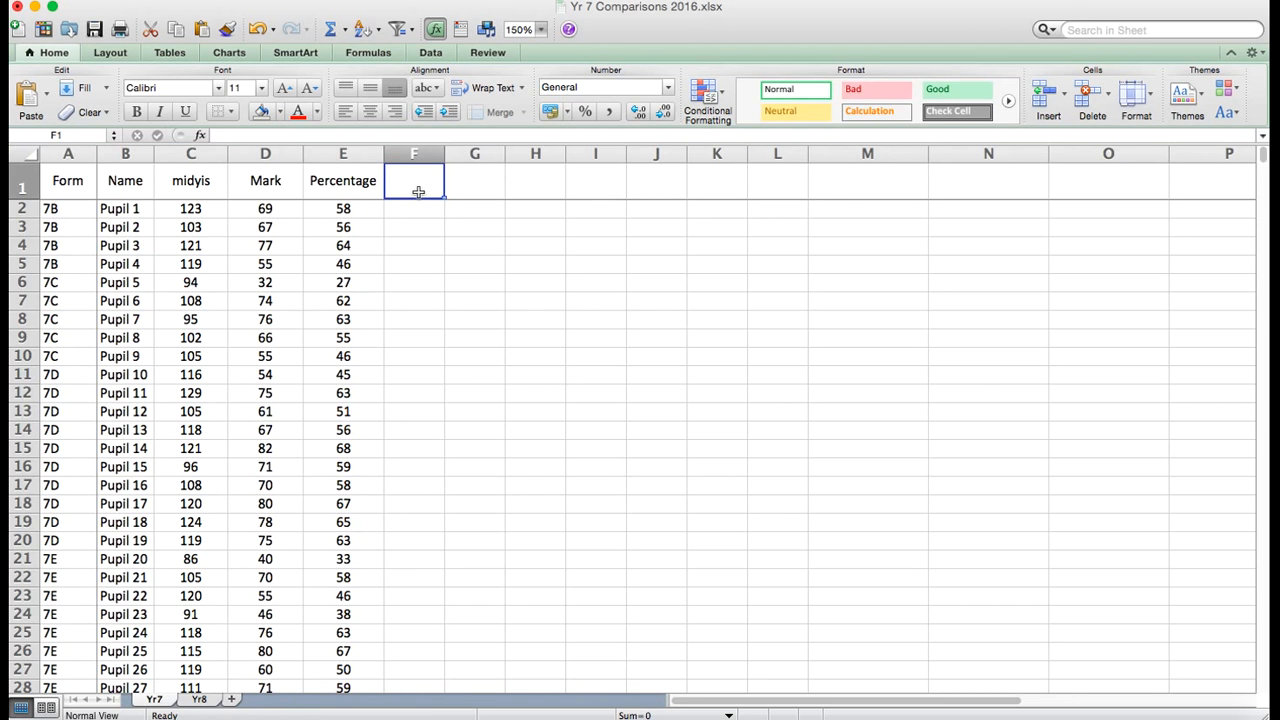
text(Normalising)
key(Return)
drag(443, 152, 464, 152)
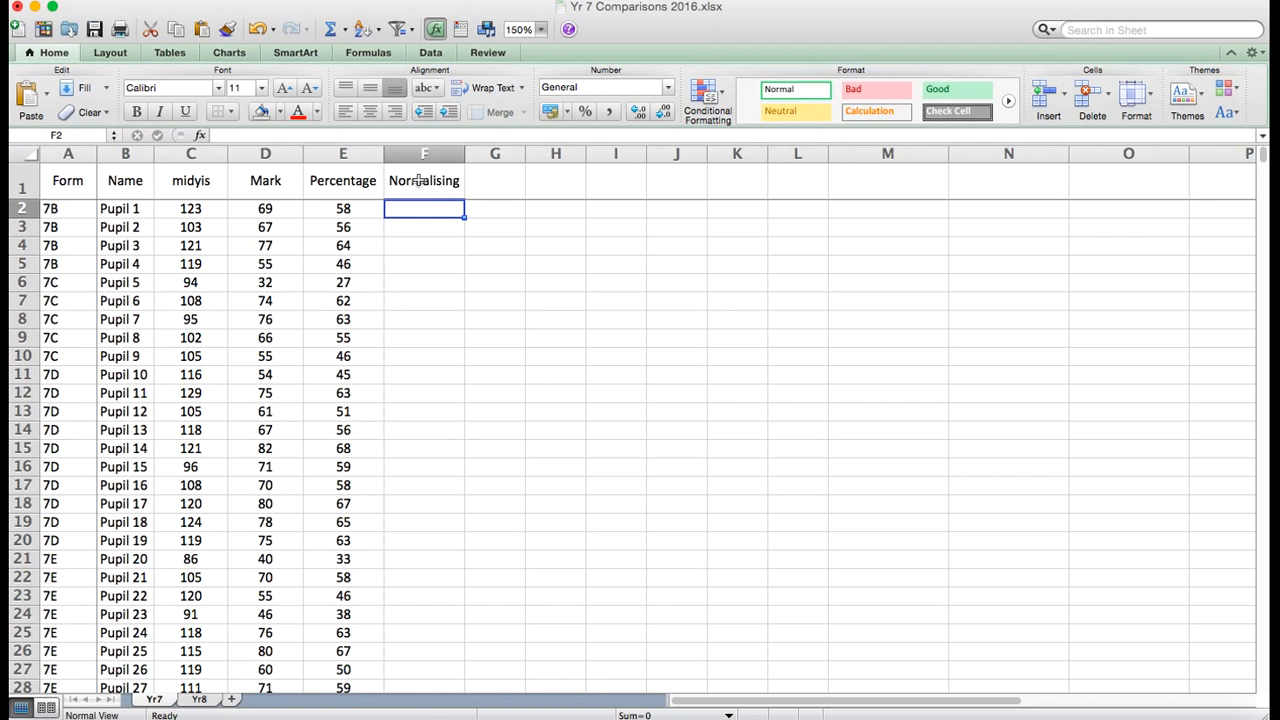
- Extend the F1 header to read "Normalising (allows comparisons between different tests)"
click(420, 180)
click(338, 135)
text((allows co)
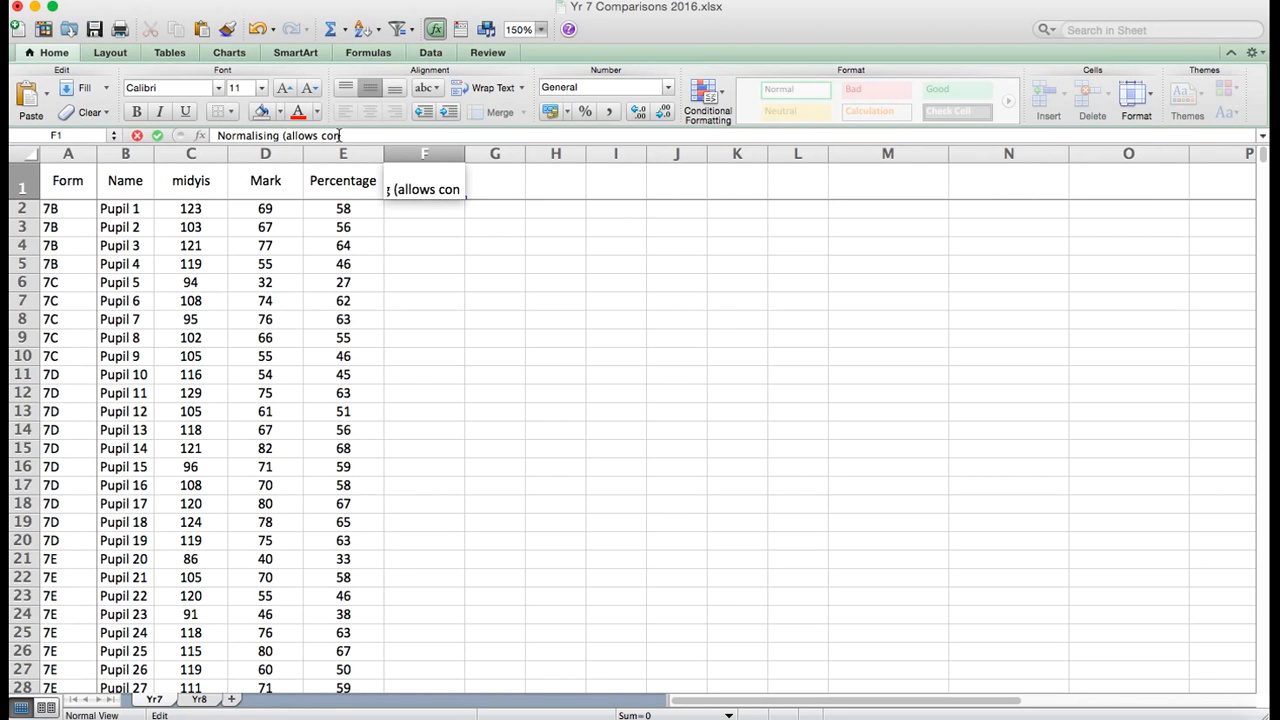
text(mparisons between d)
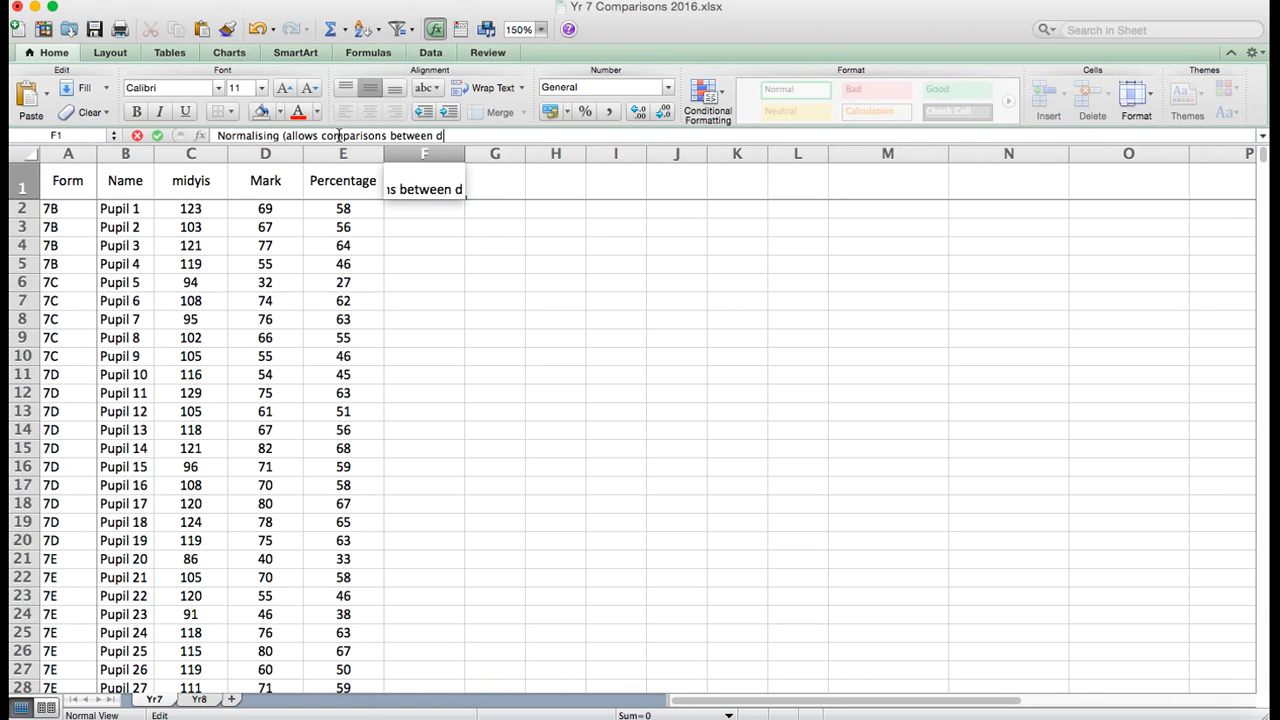
text(ifferent te)
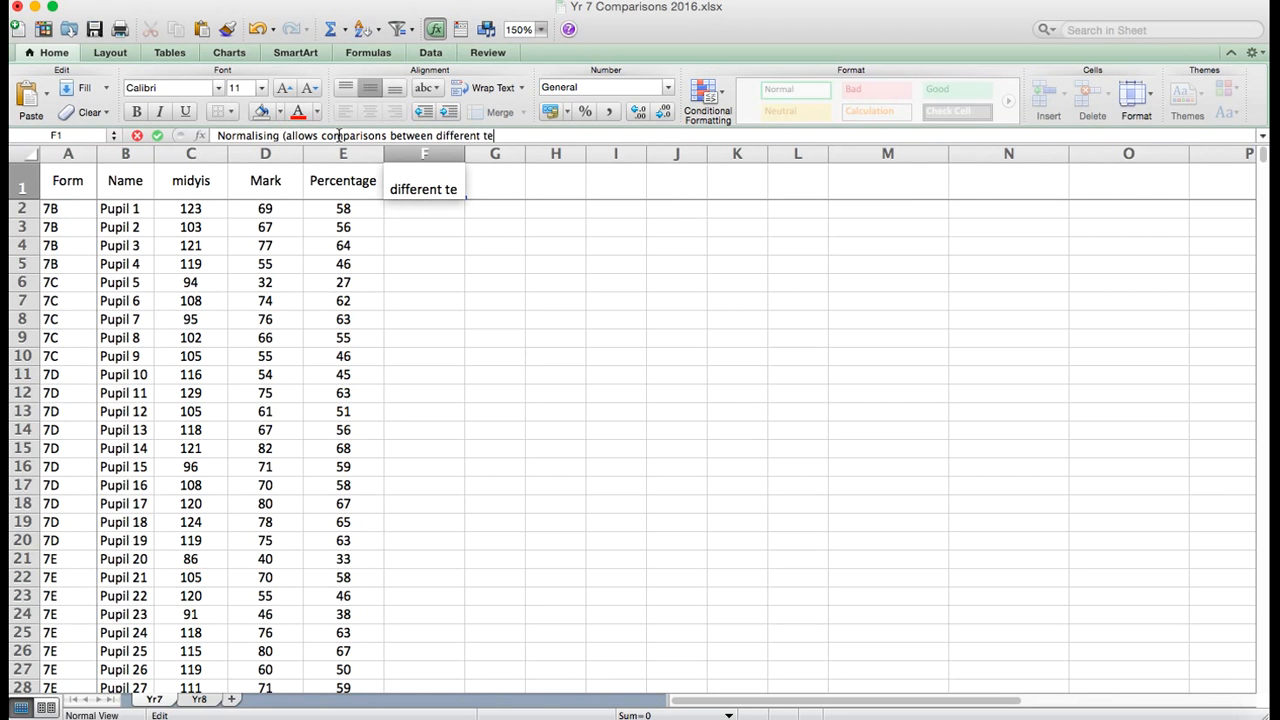
text(sts))
key(Return)
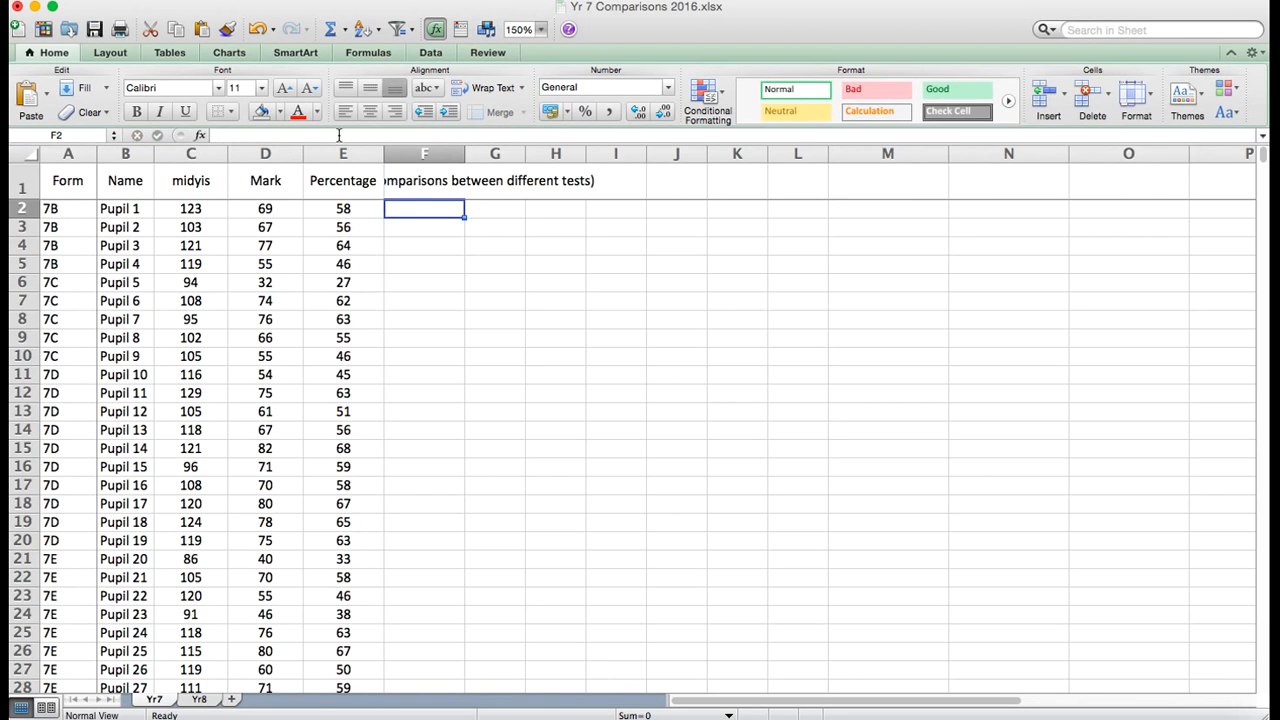
- Widen column F, wrap the F1 header text and increase the height of row 1 to show all three lines
drag(470, 152, 522, 152)
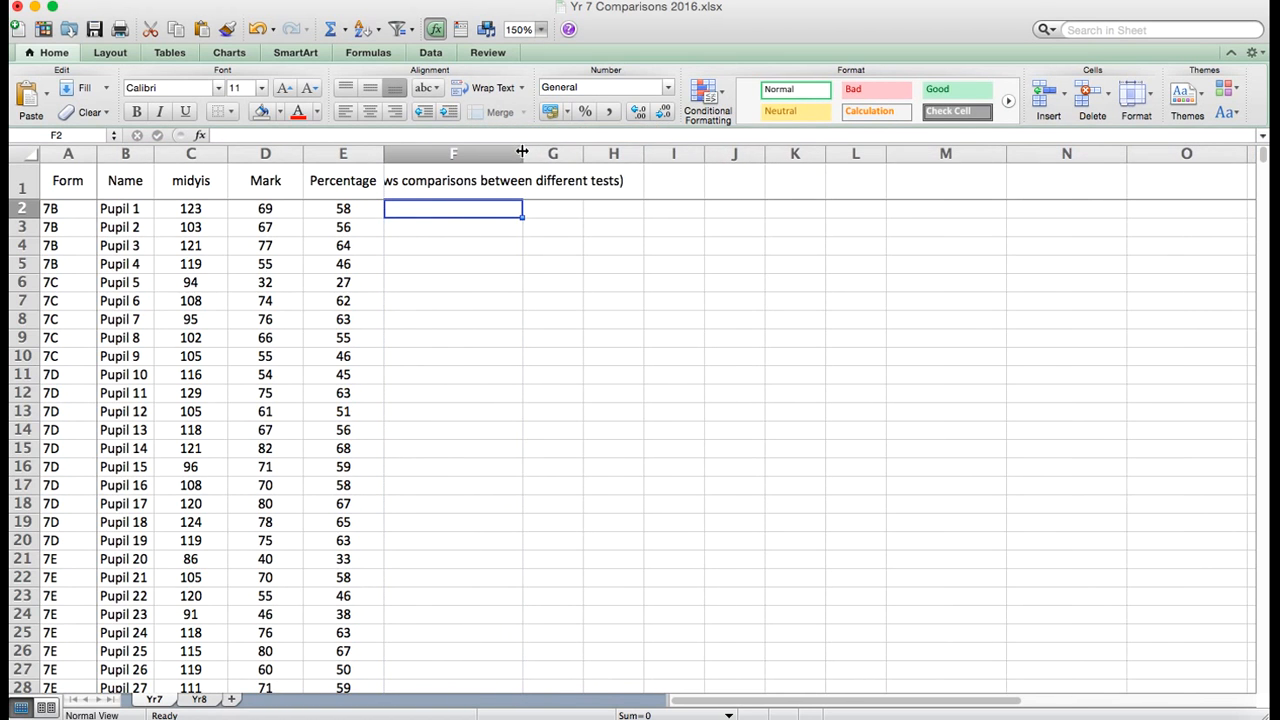
click(433, 176)
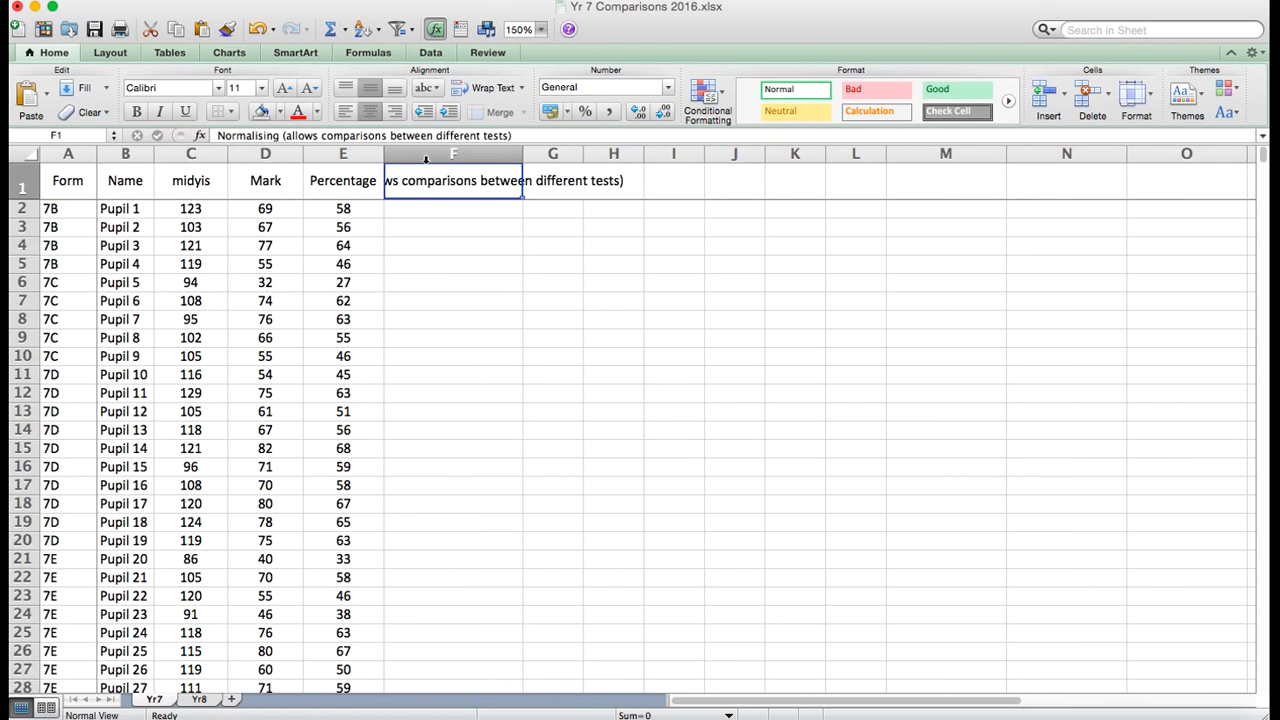
click(505, 88)
click(506, 110)
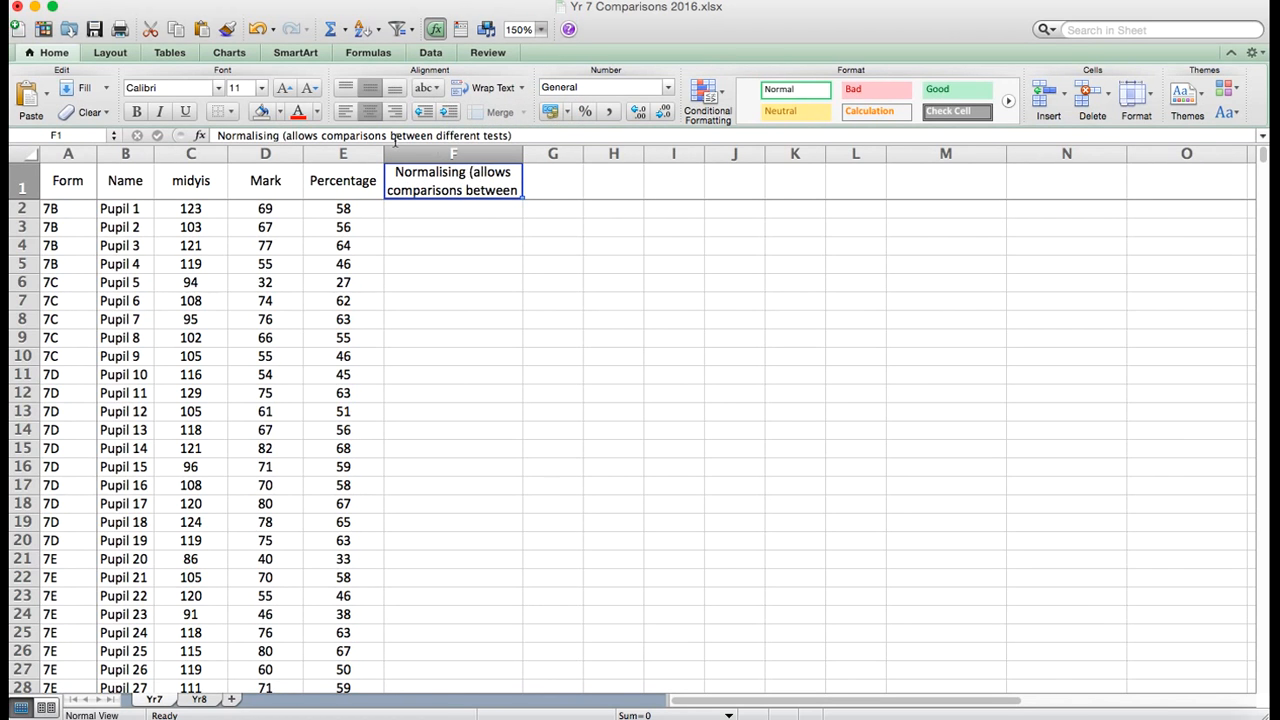
click(284, 134)
key(Return)
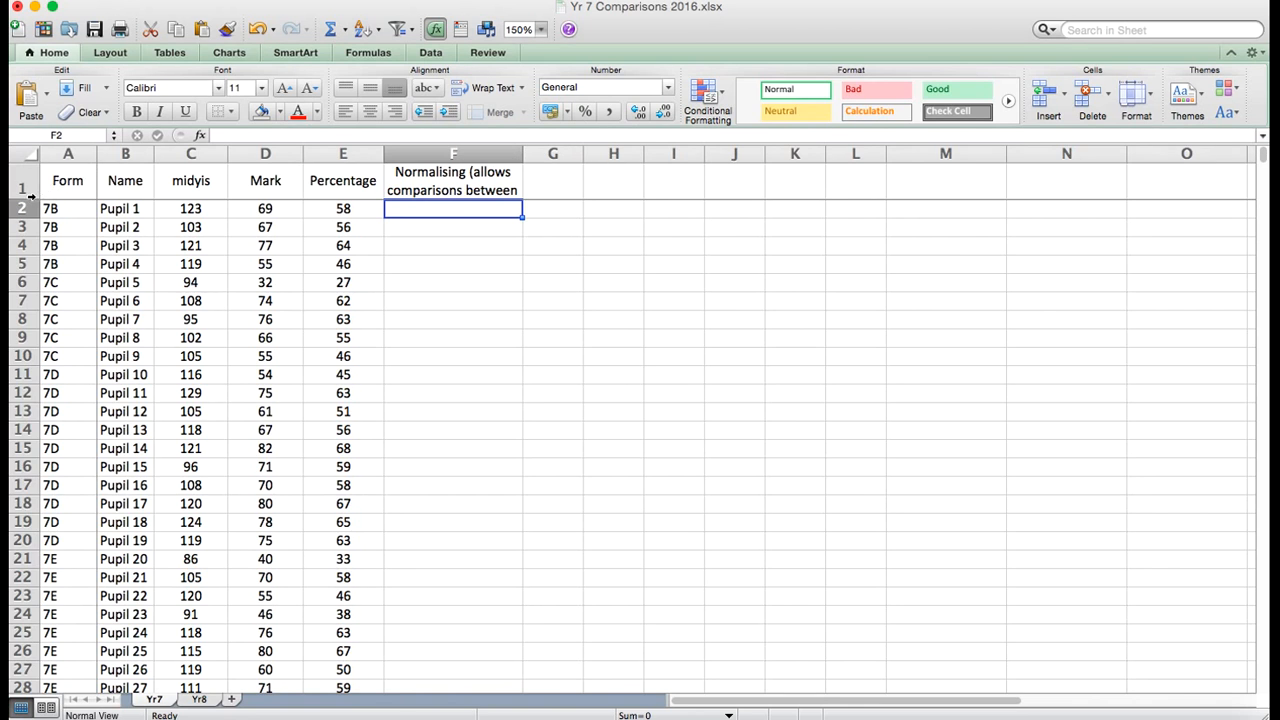
drag(28, 199, 28, 218)
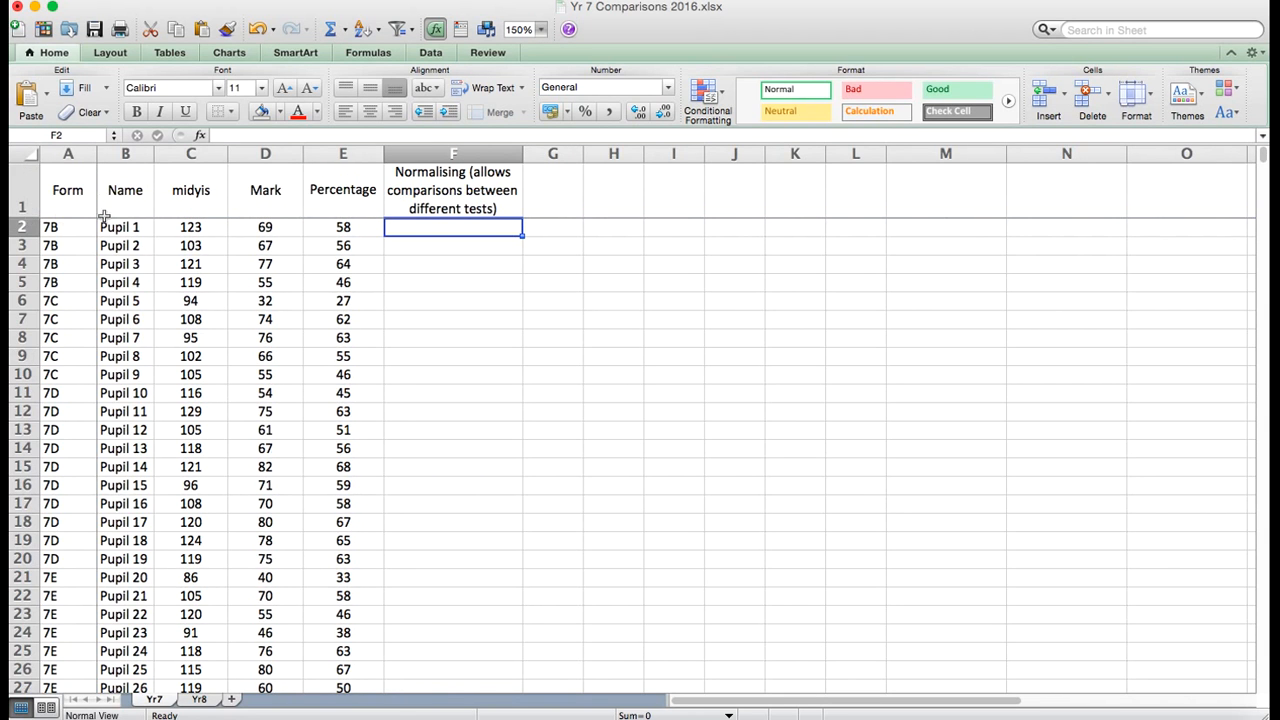
- Insert an empty Microsoft Equation object at H3 and enlarge its frame to span about H3:J14
click(351, 227)
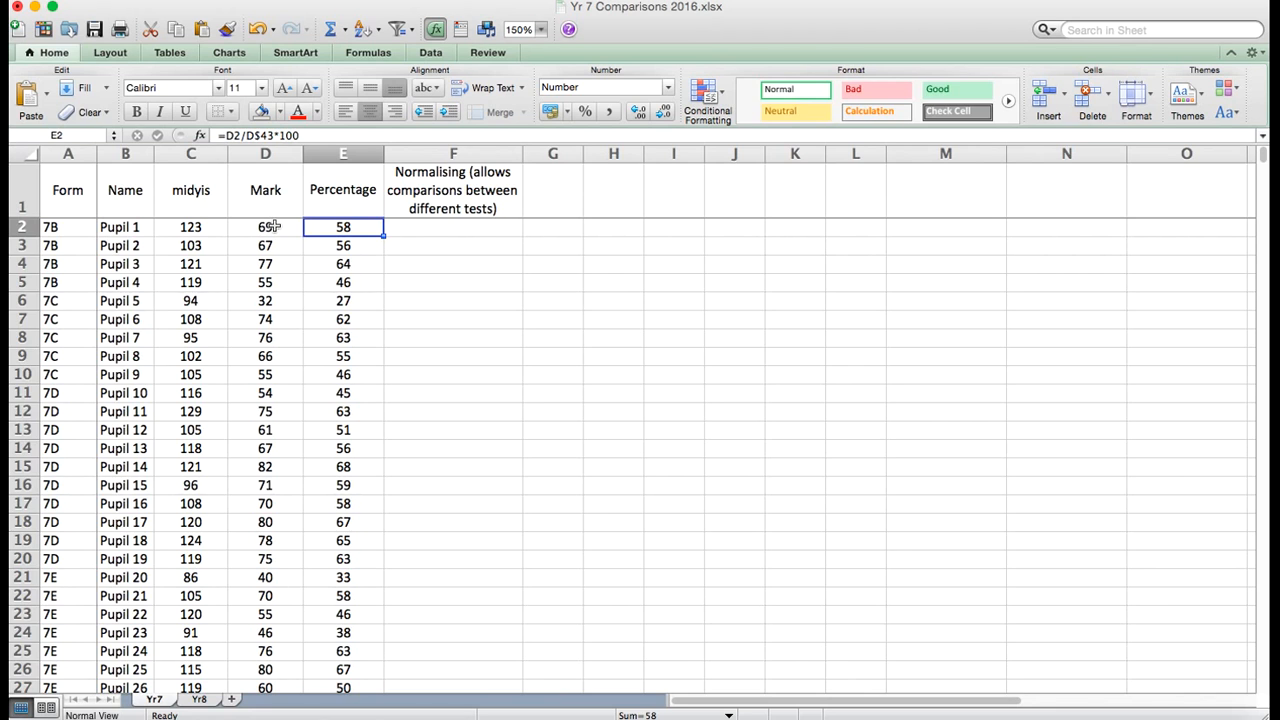
click(471, 228)
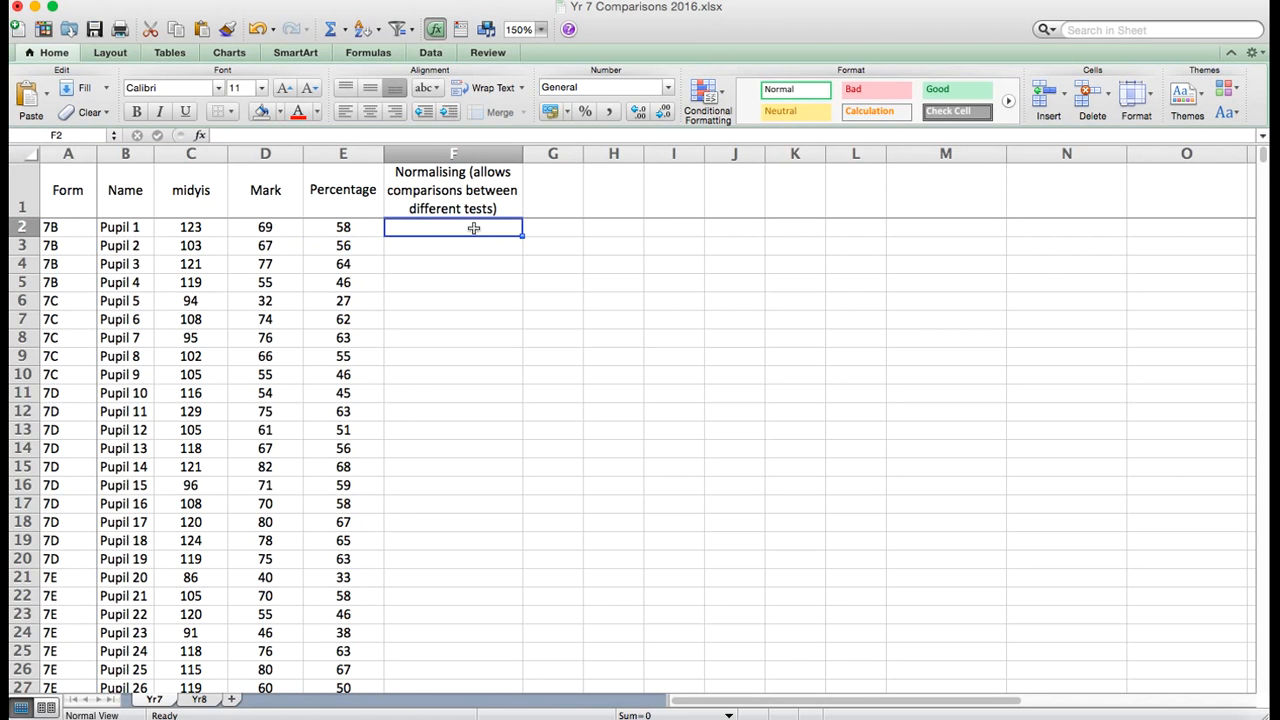
click(620, 244)
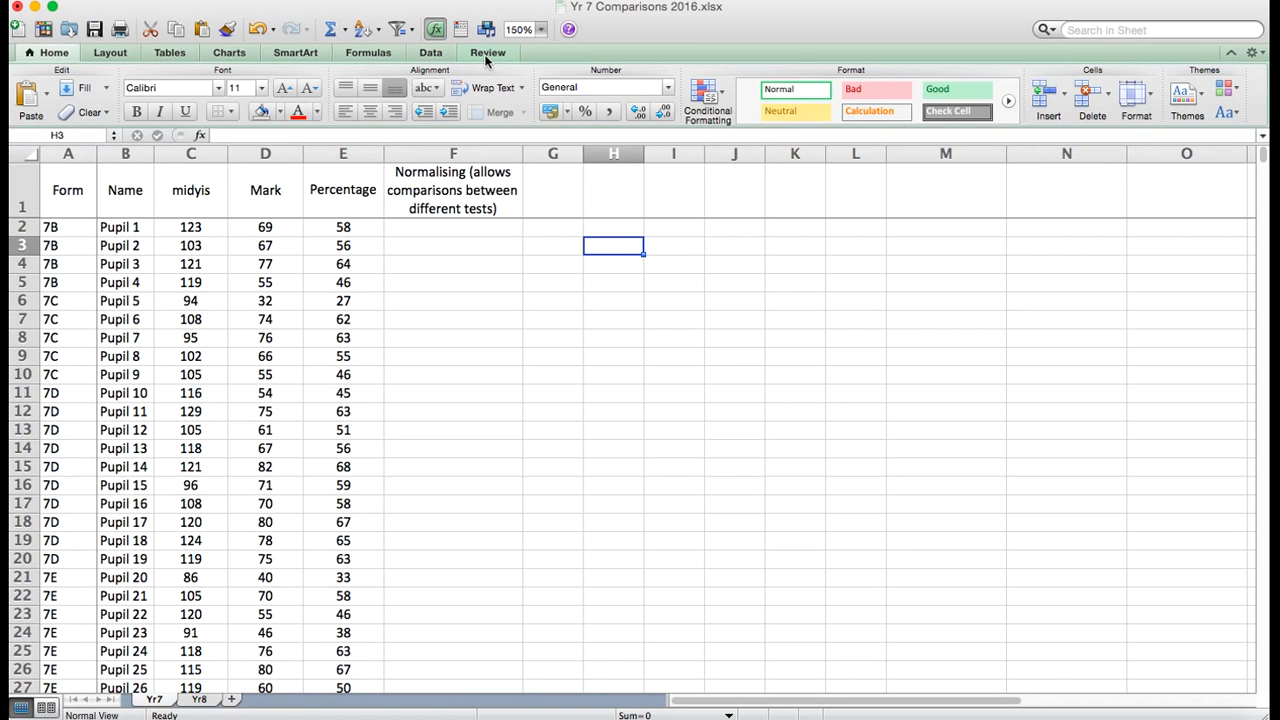
click(245, 2)
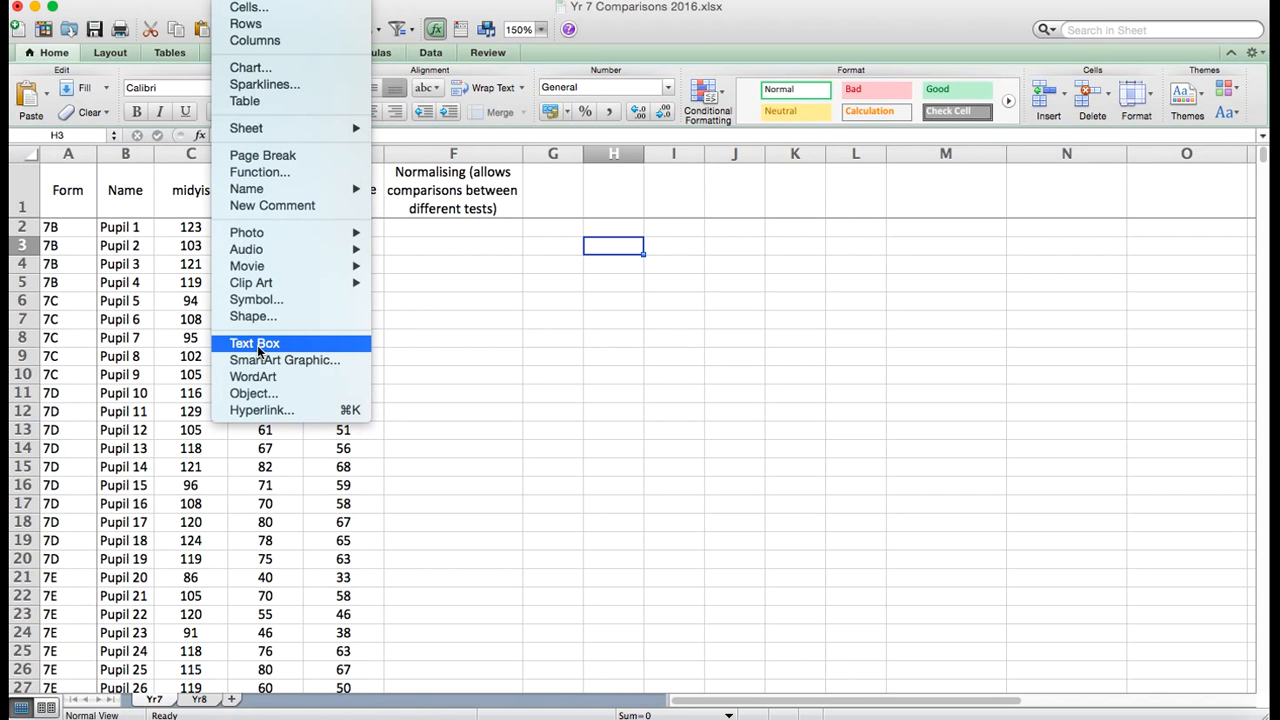
click(257, 395)
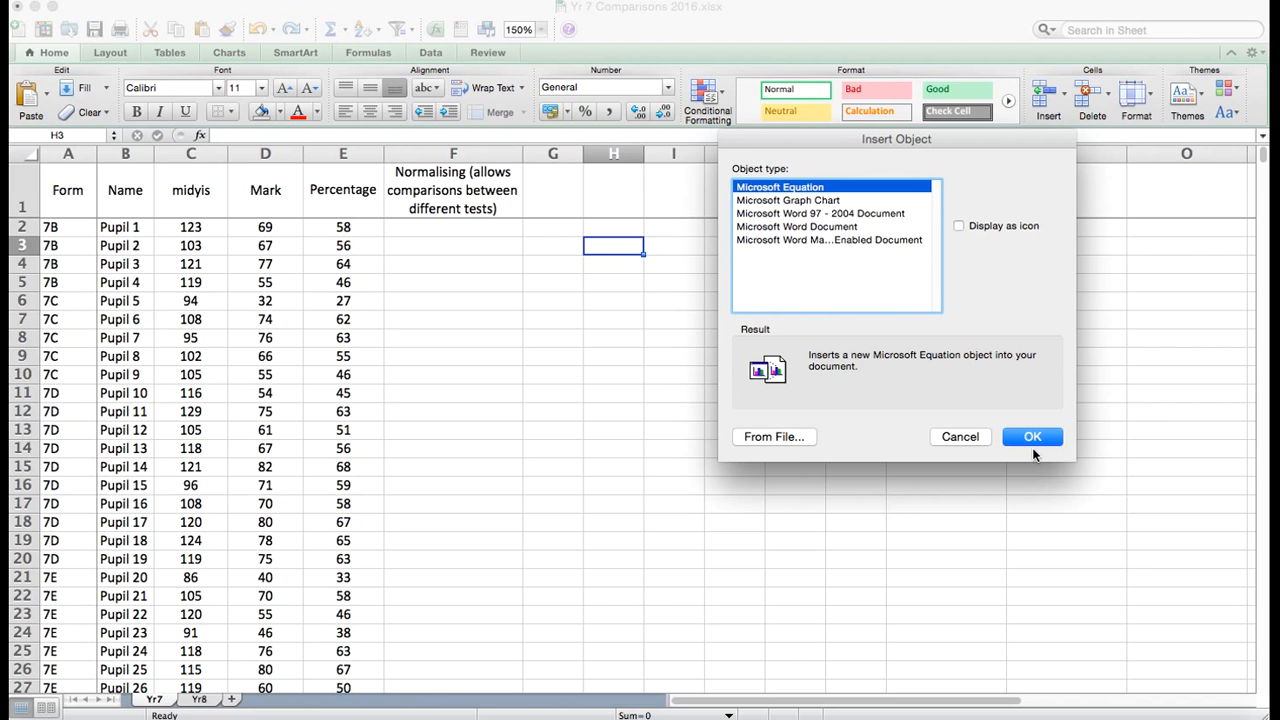
click(1033, 449)
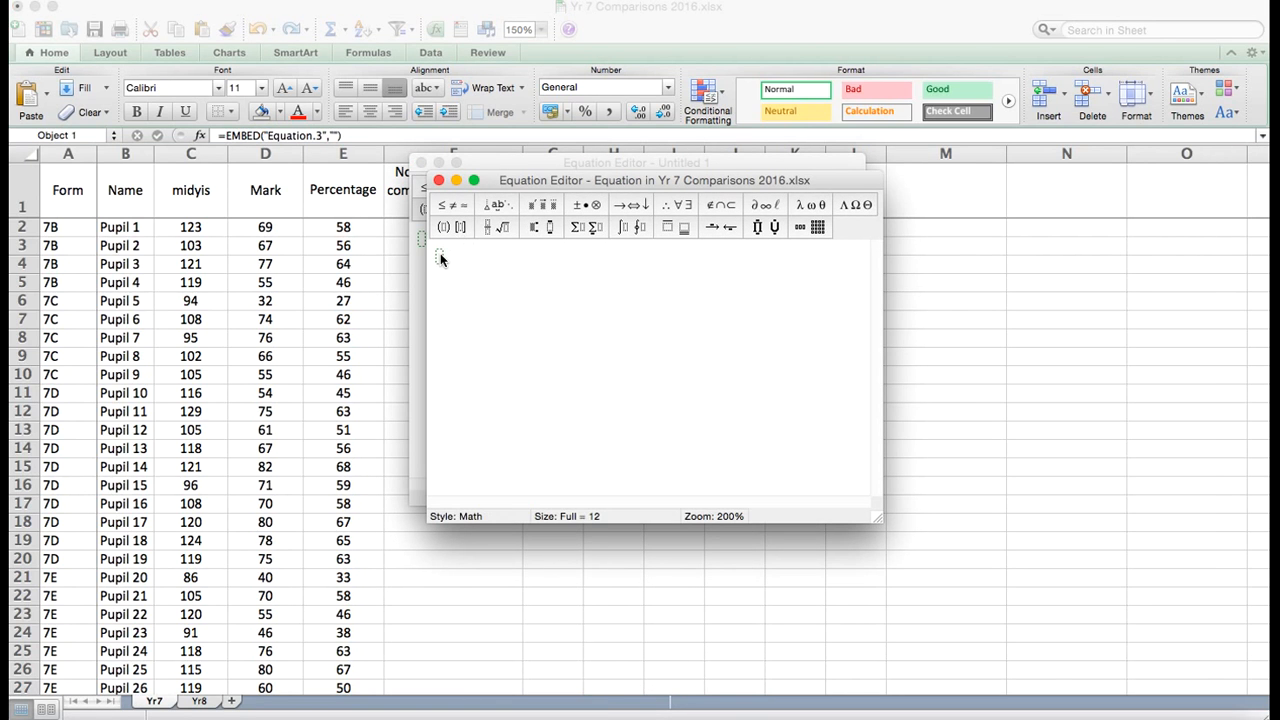
click(438, 180)
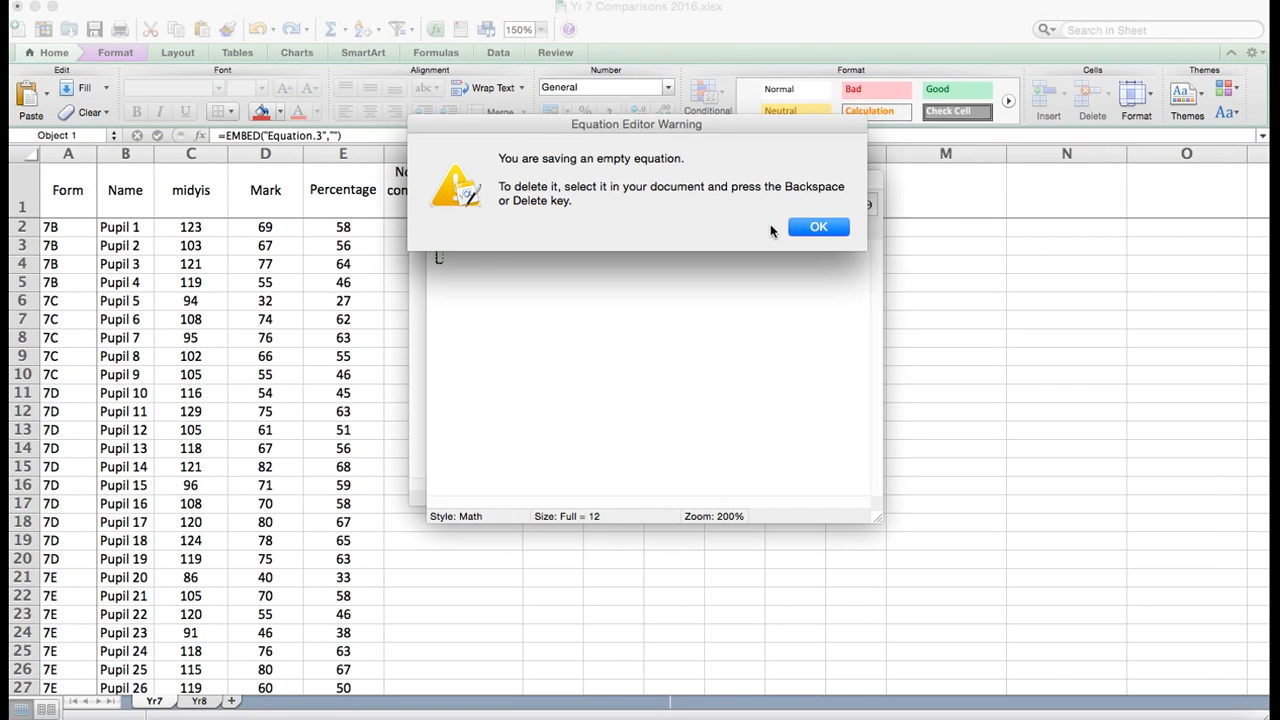
click(816, 229)
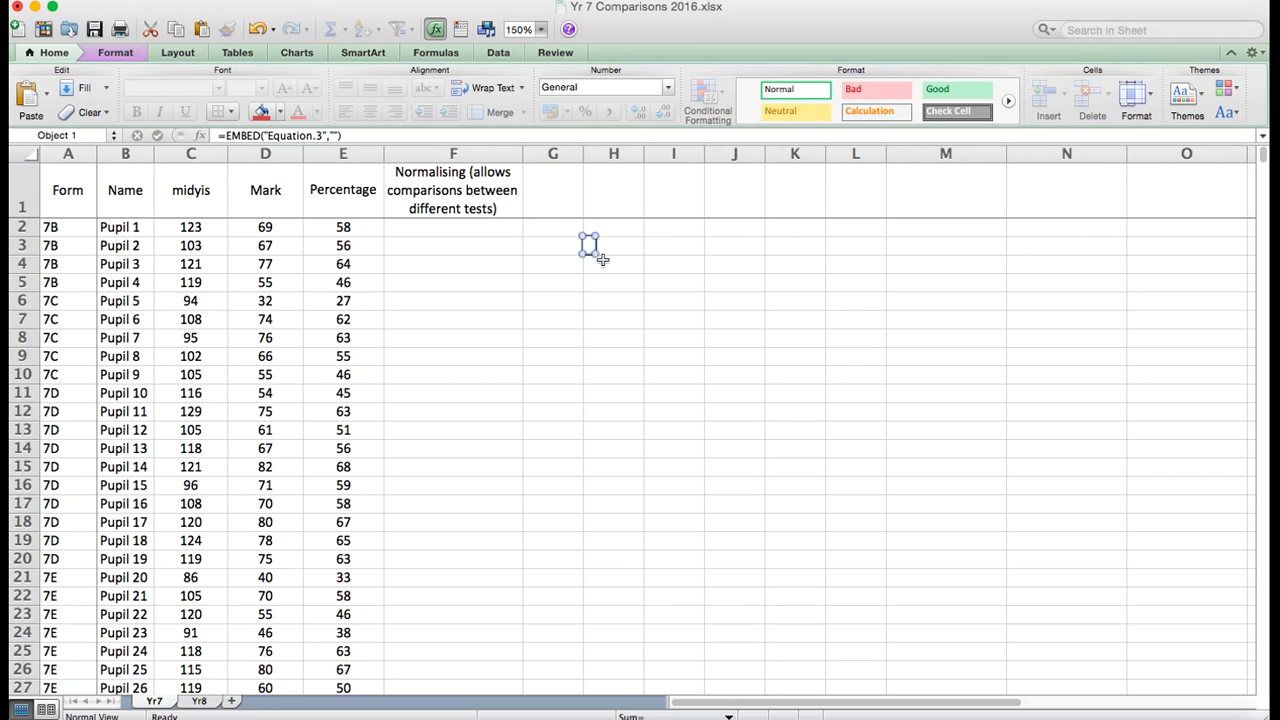
drag(597, 253, 740, 266)
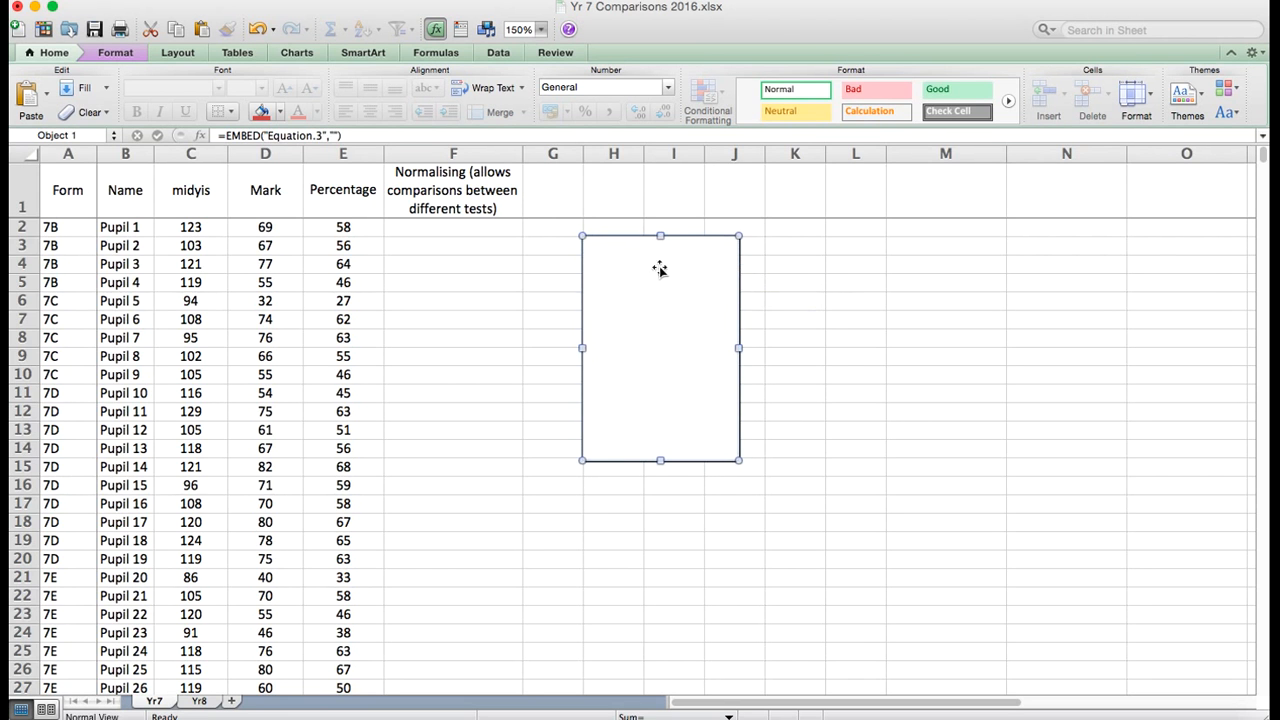
- Open the equation for editing and build a fraction with (value-mean) as the numerator and standard as the denominator
double_click(641, 269)
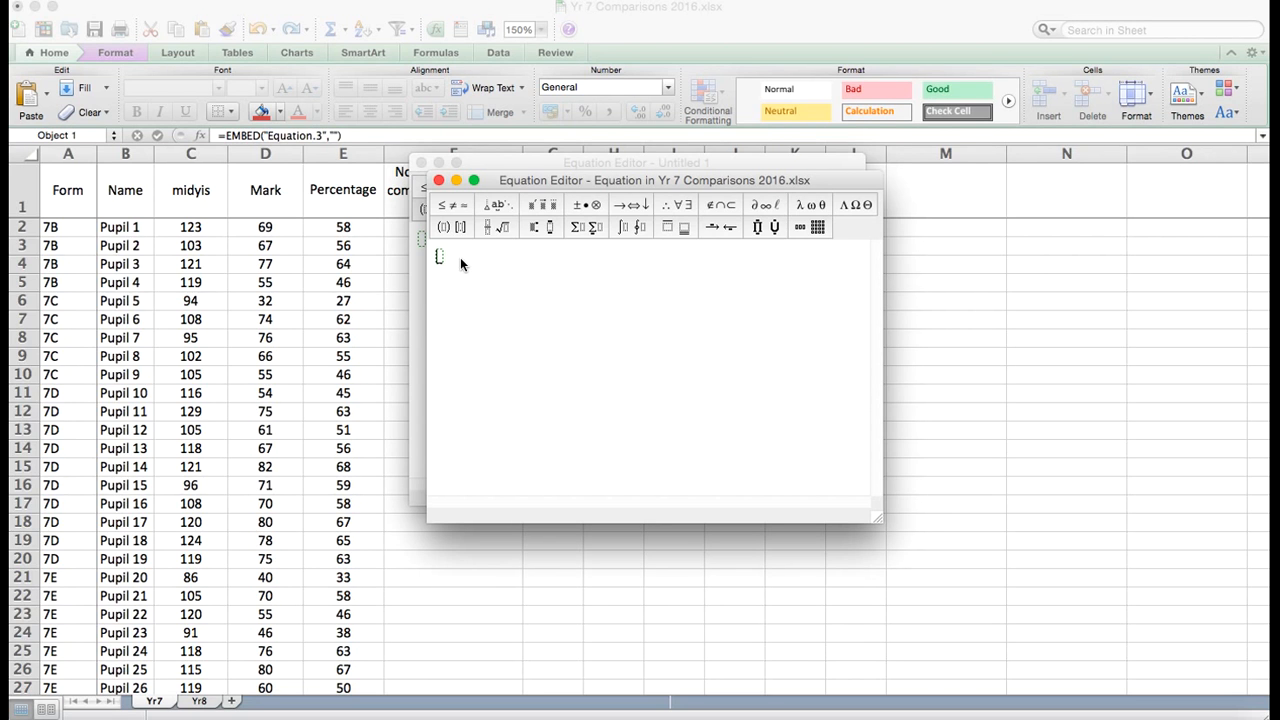
drag(484, 224, 487, 257)
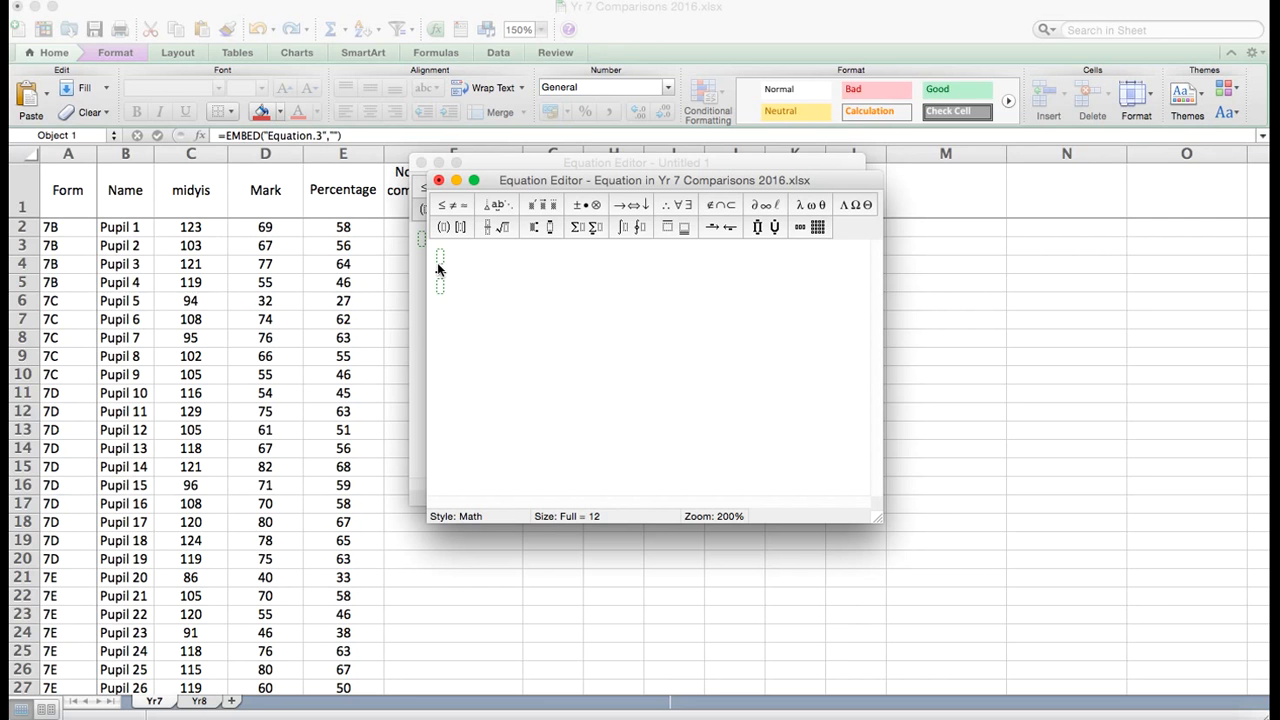
text((med)
key(BackSpace)
key(BackSpace)
key(BackSpace)
text(value-mean)standardde)
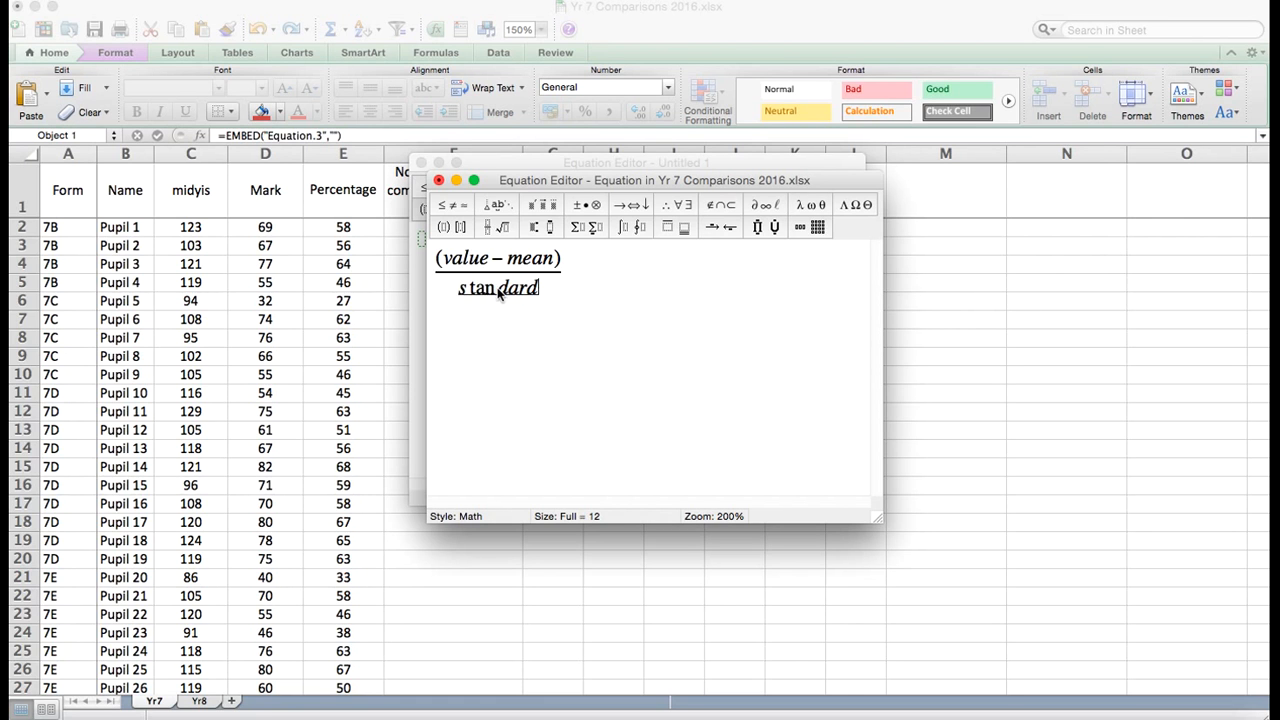
- Replace the fraction's denominator with stdev. and close the equation editor to update the sheet
key(BackSpace)
key(BackSpace)
key(BackSpace)
key(BackSpace)
key(BackSpace)
key(BackSpace)
key(BackSpace)
key(BackSpace)
key(BackSpace)
key(BackSpace)
text(stdev.)
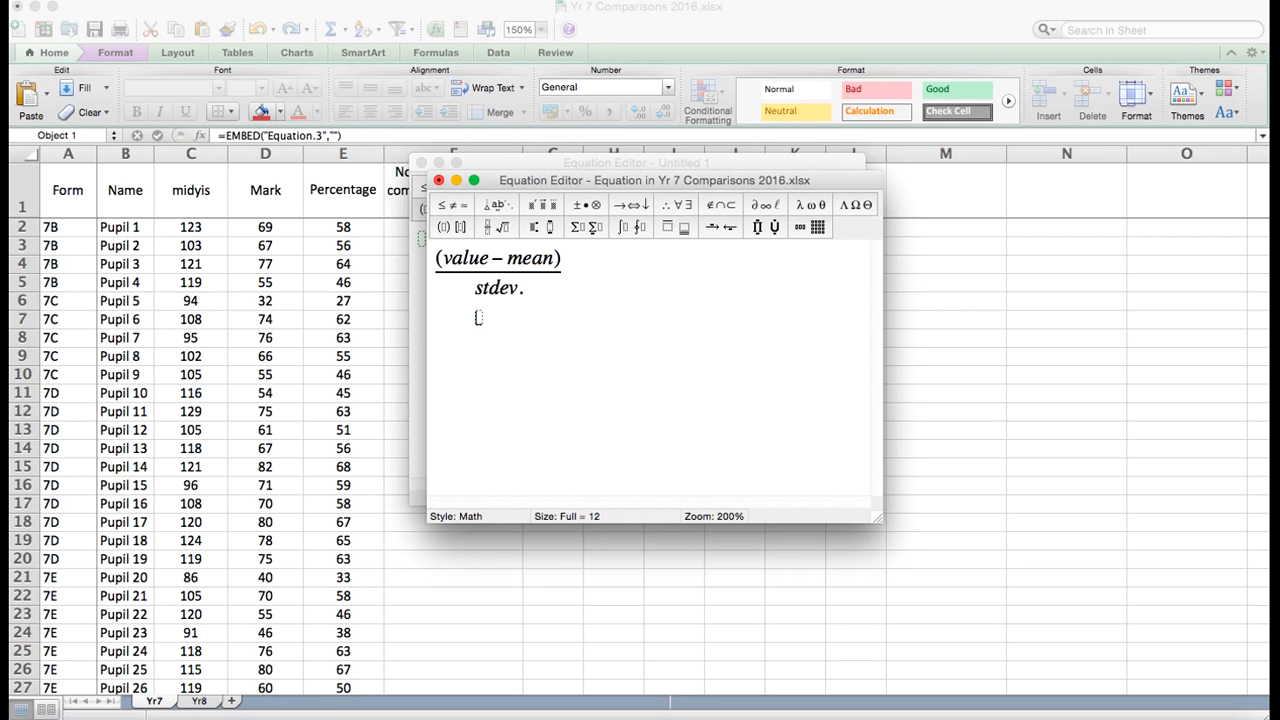
click(172, 0)
click(187, 19)
click(439, 181)
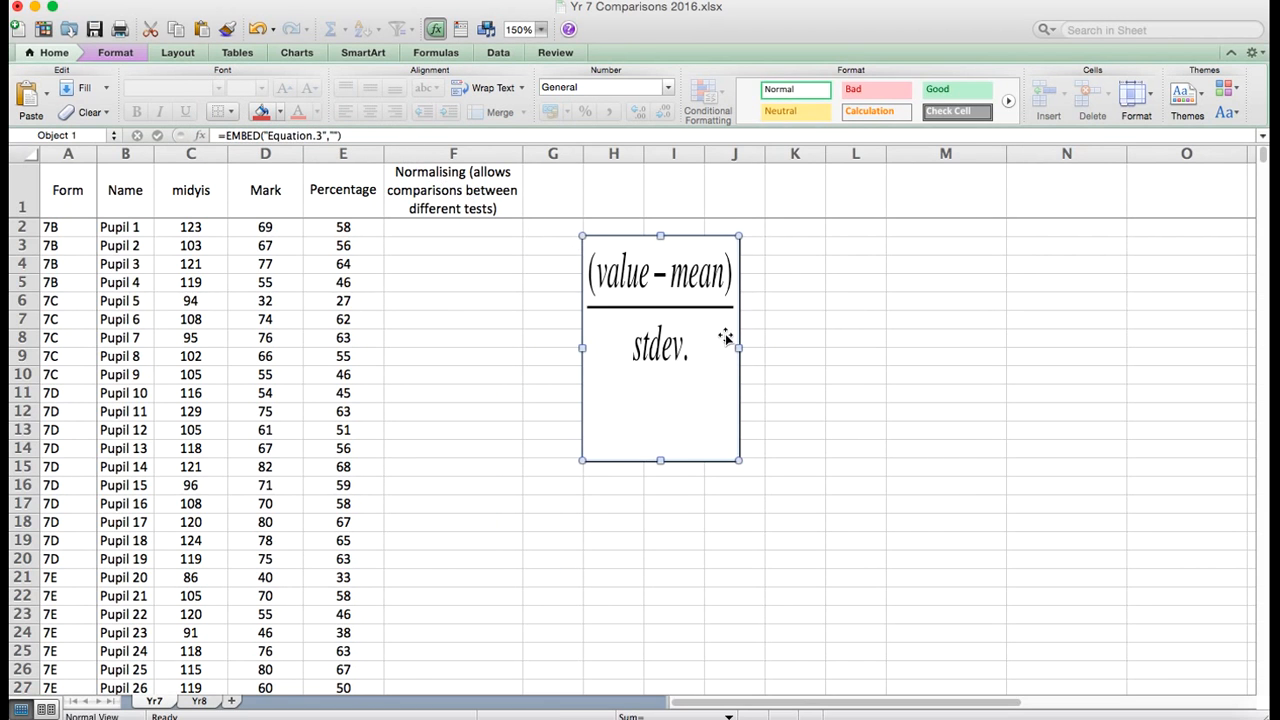
- Resize the equation frame to span about H3:M10 and remove the empty line below its denominator
drag(740, 349, 882, 349)
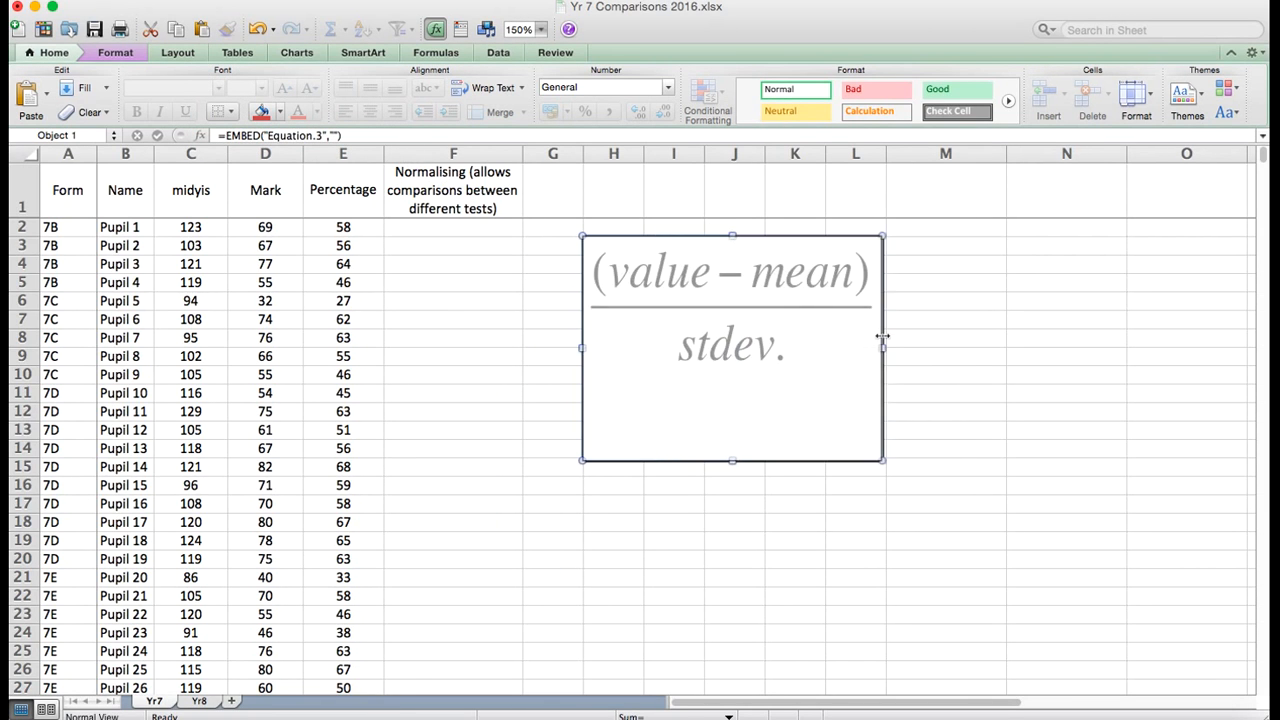
drag(732, 461, 732, 385)
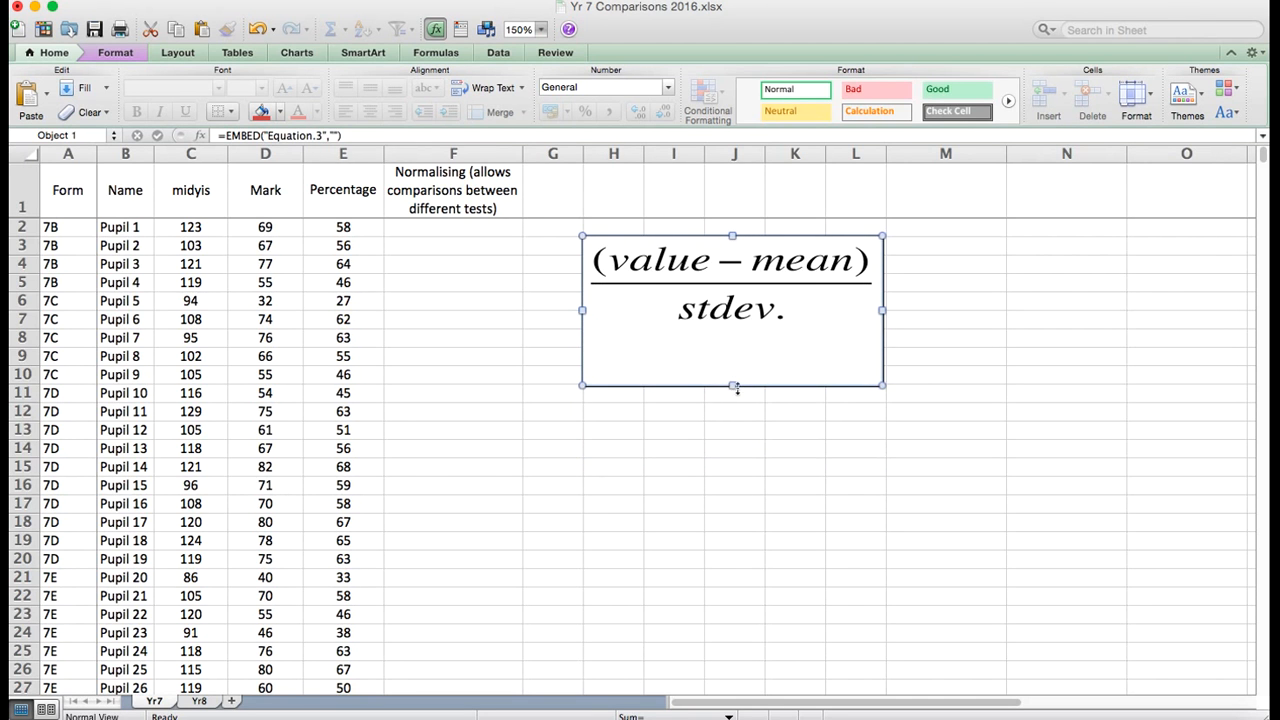
double_click(735, 386)
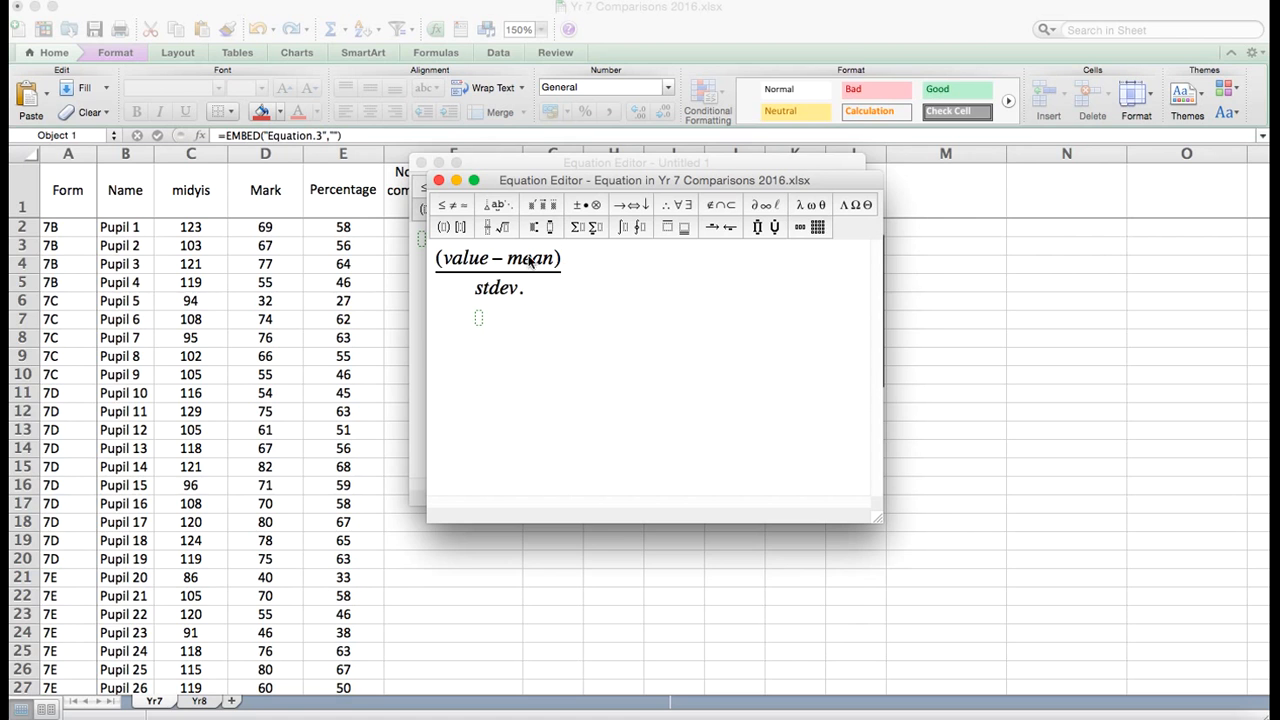
click(491, 326)
key(BackSpace)
key(BackSpace)
key(BackSpace)
key(super+z)
key(BackSpace)
click(439, 181)
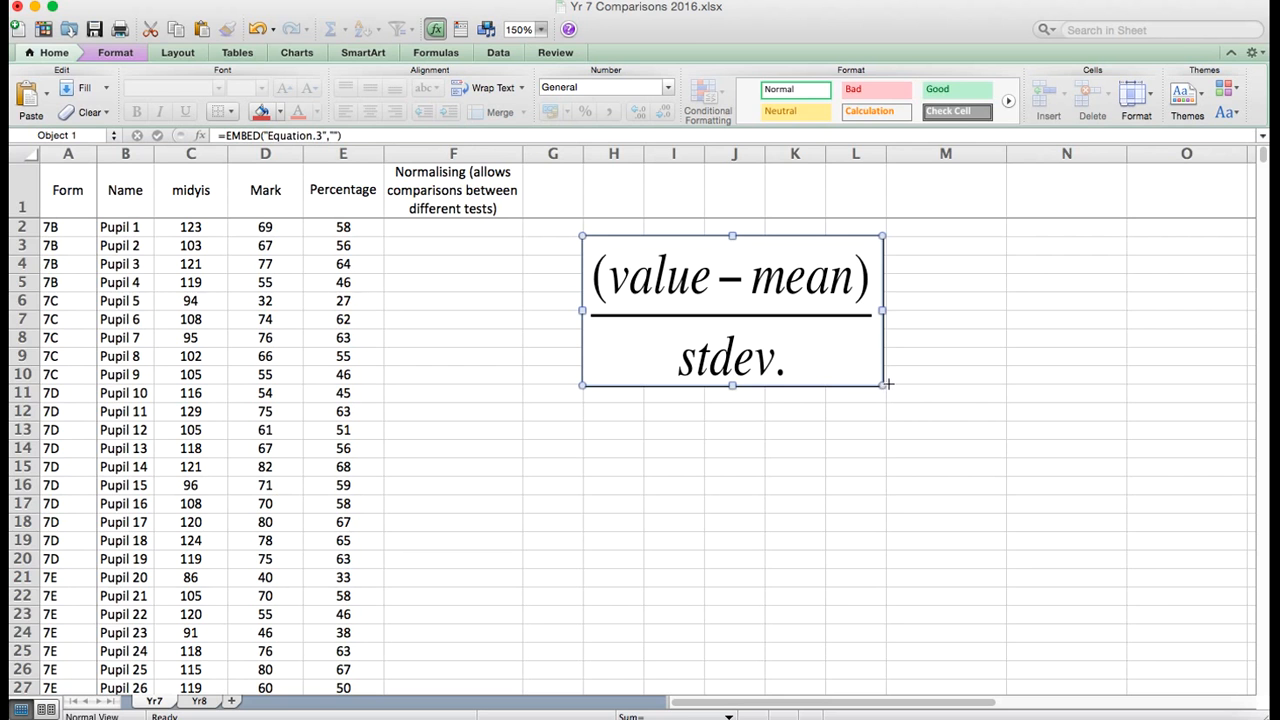
drag(883, 386, 894, 389)
click(736, 449)
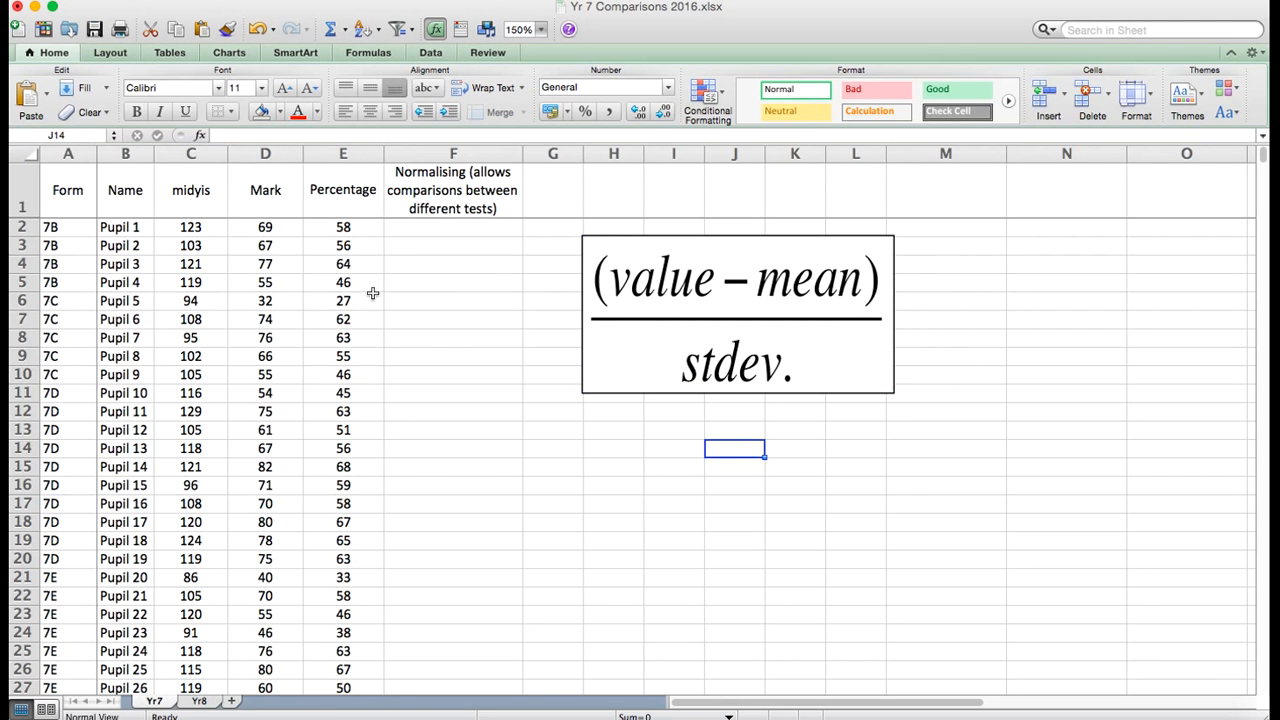
- Select the pupil marks in D2:D7
drag(284, 231, 282, 317)
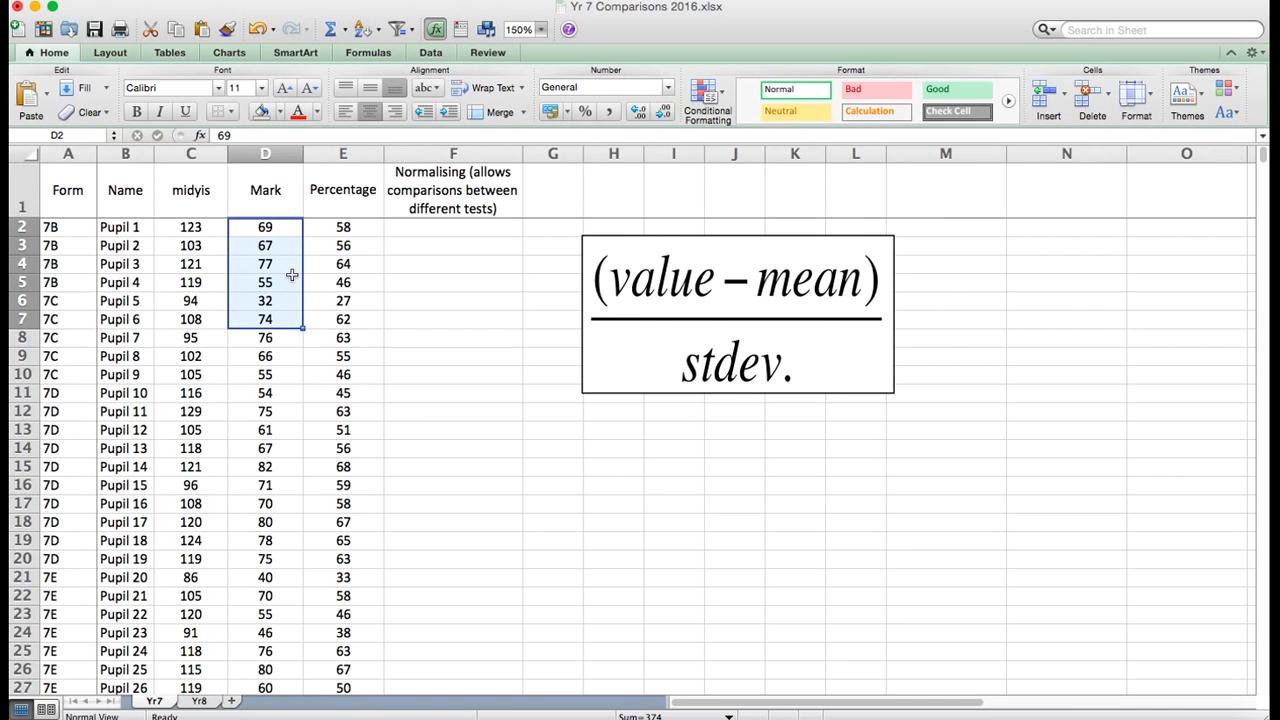
- Add the labels Mean in C44 and SD in C45, below the Total label
scroll(291, 275, down, 8)
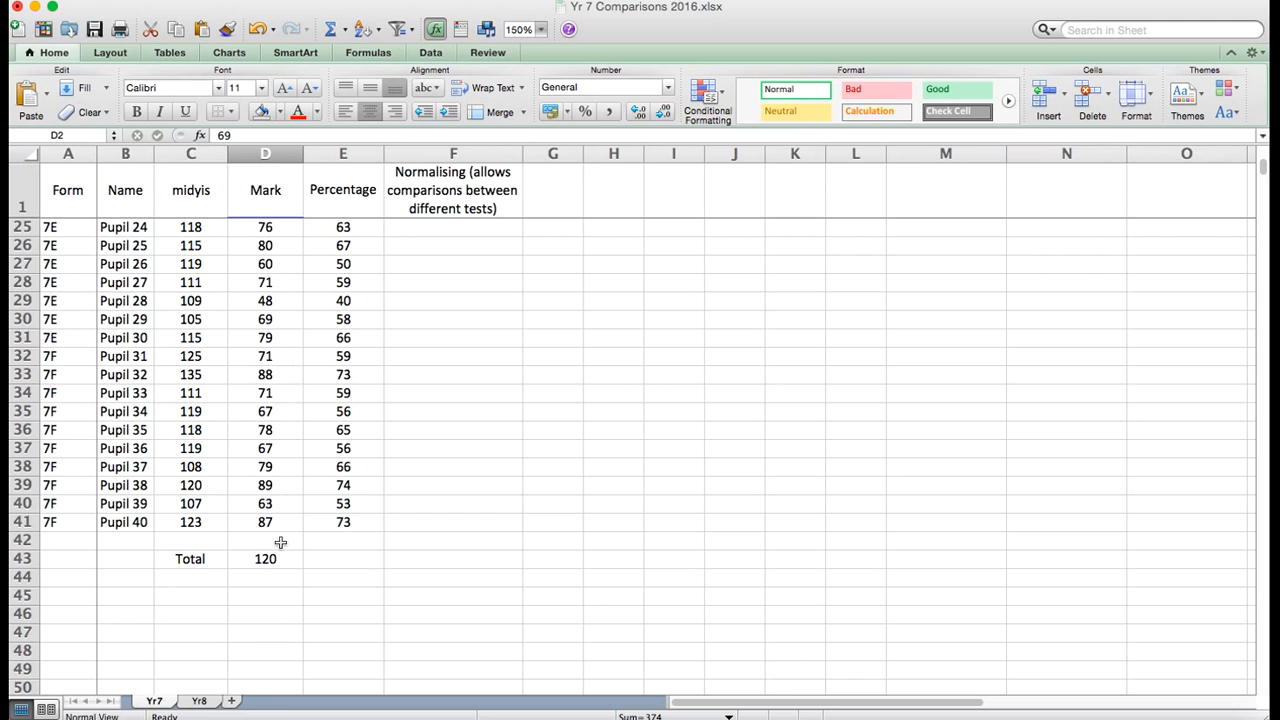
click(208, 582)
text(Mean)
key(Return)
text(SD)
key(Return)
- Calculate the mean of the pupil marks in D44 with =AVERAGE(D2:D41)
key(Right)
key(Right)
key(Up)
key(Up)
key(Left)
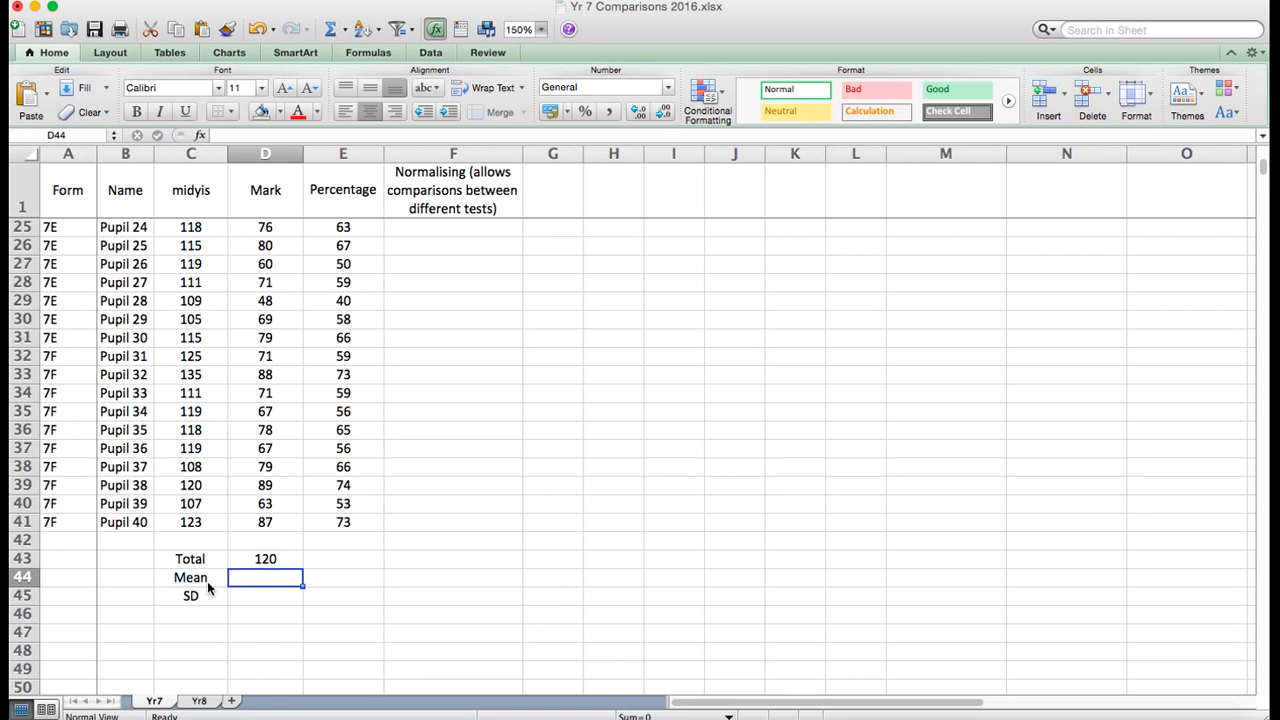
text(=)
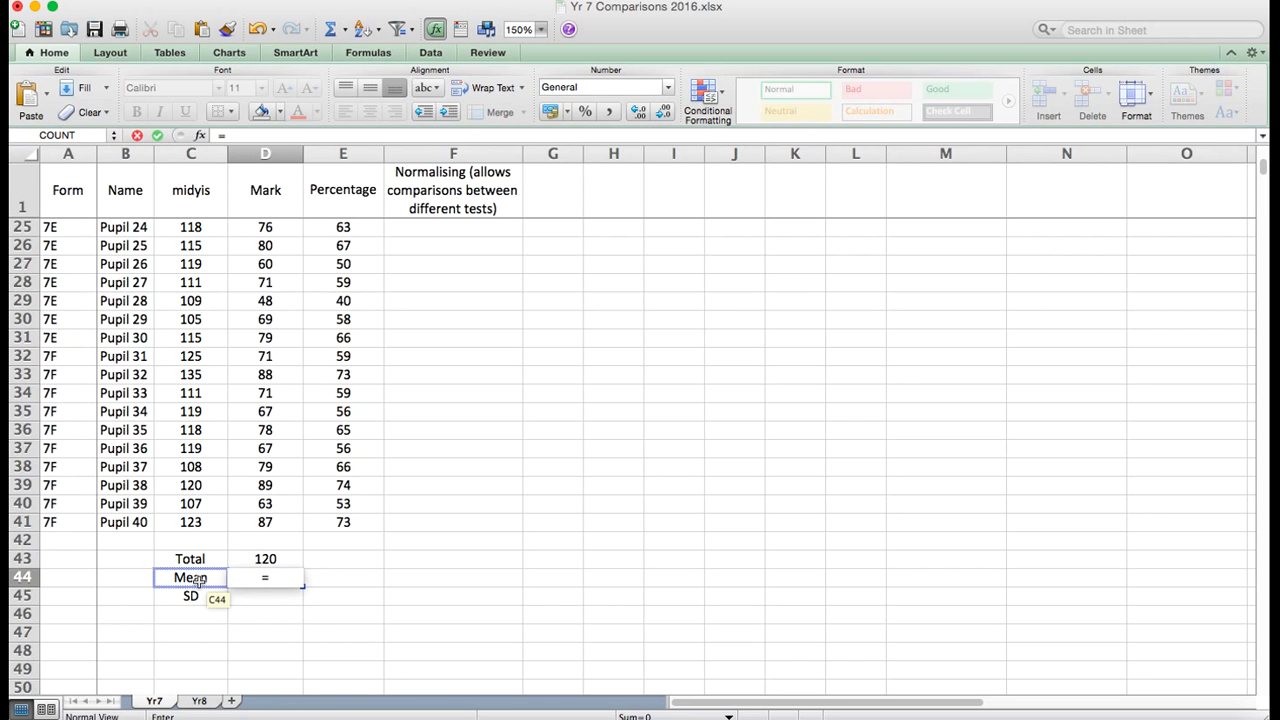
text(average)
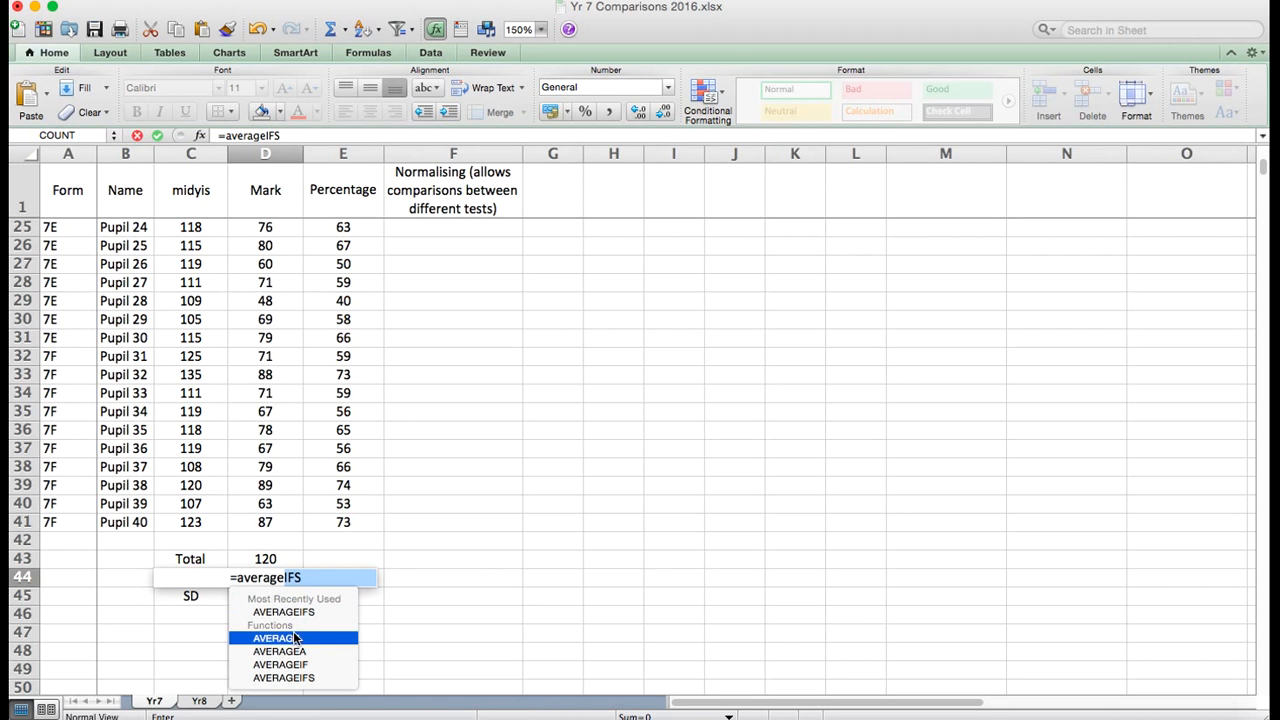
double_click(276, 638)
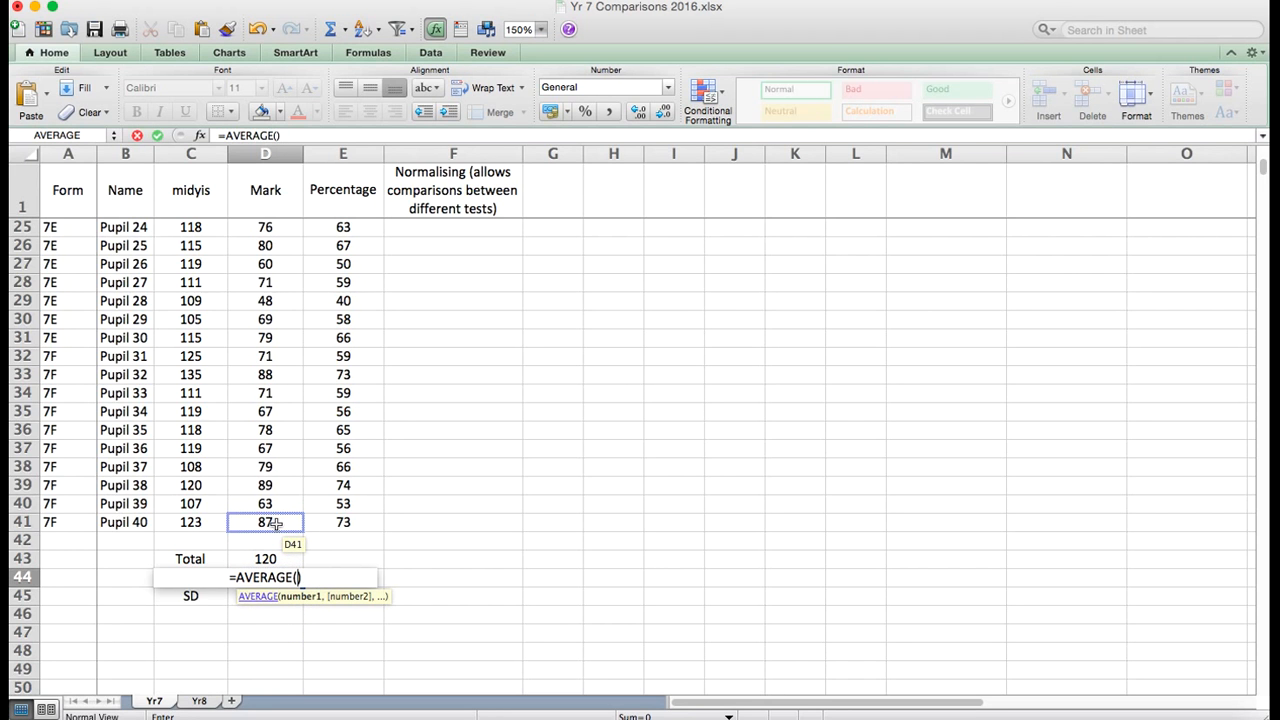
drag(276, 522, 268, 228)
key(Return)
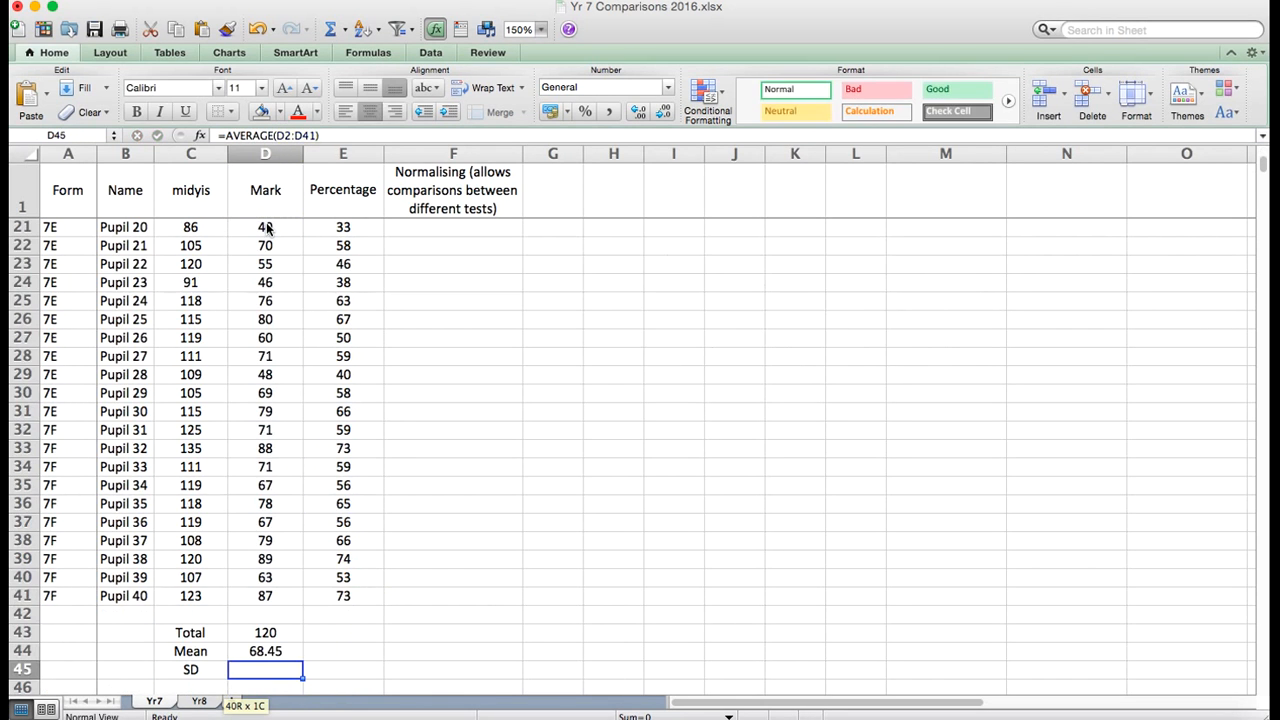
- Format the mean in D44 to show no decimal places
click(268, 654)
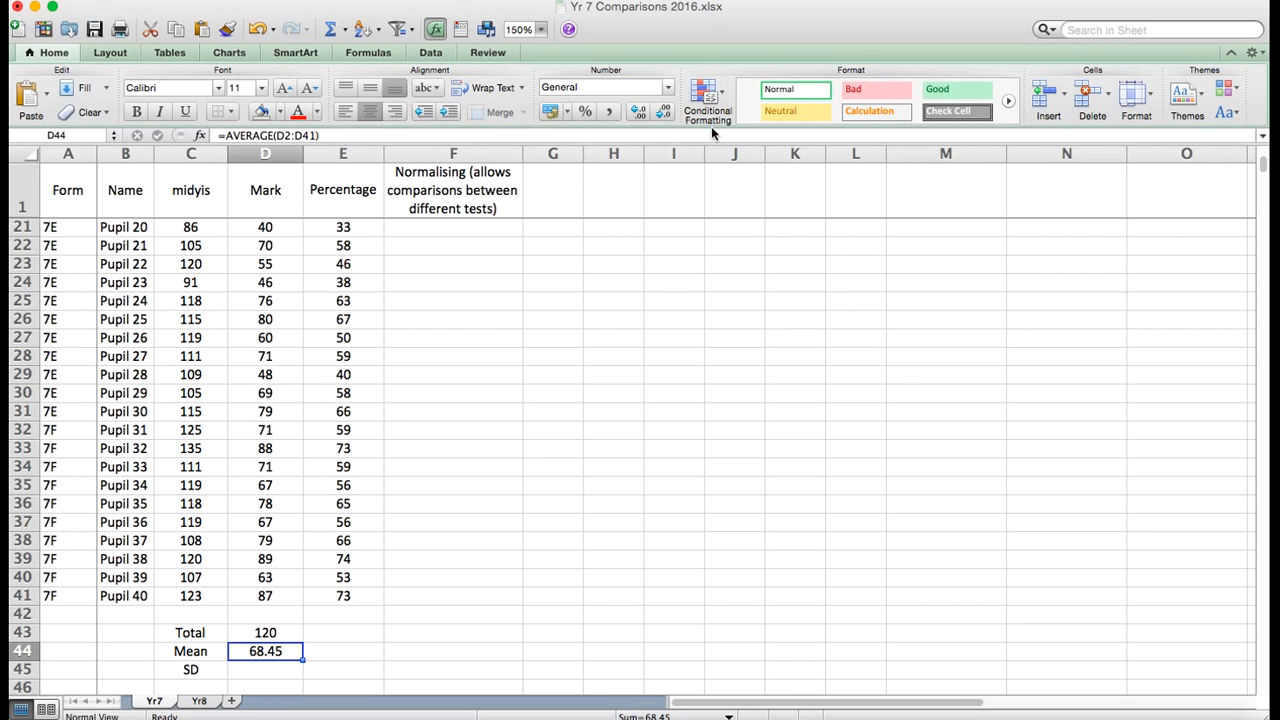
click(639, 113)
click(639, 113)
click(665, 113)
click(665, 113)
click(665, 113)
click(665, 113)
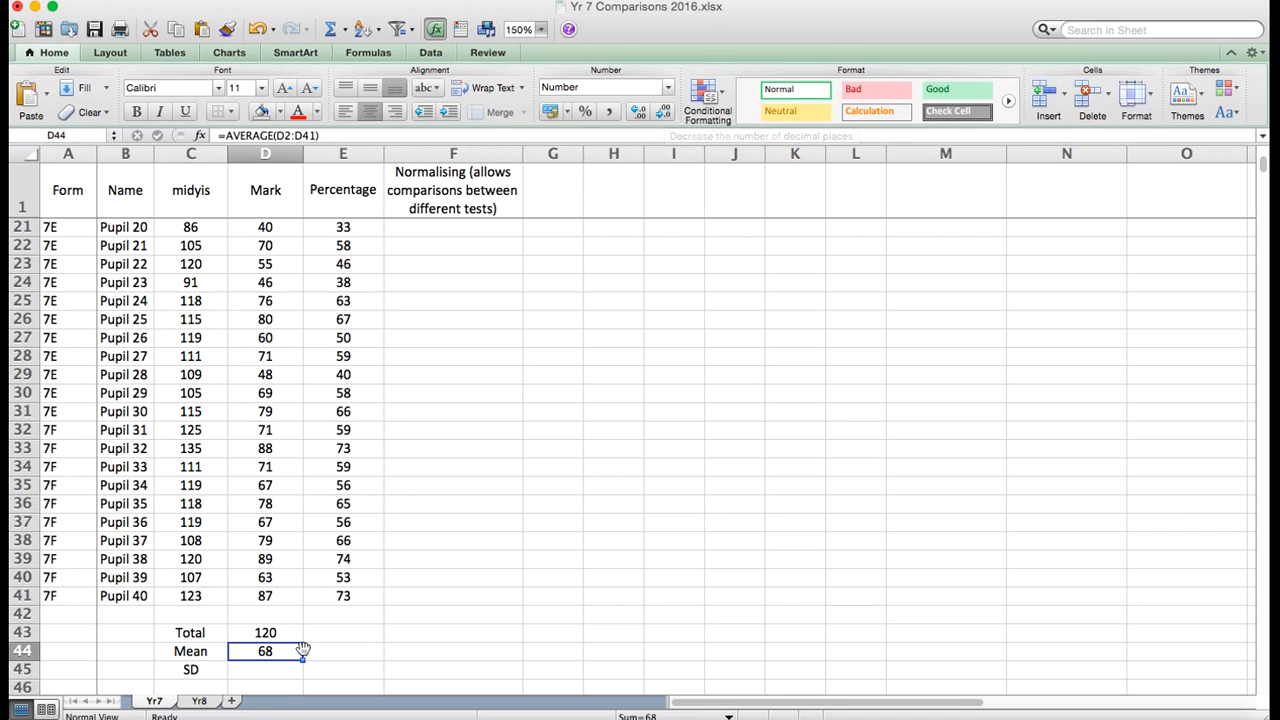
- Calculate the standard deviation of the pupil marks in D45 with =STDEV(D2:D41)
click(282, 668)
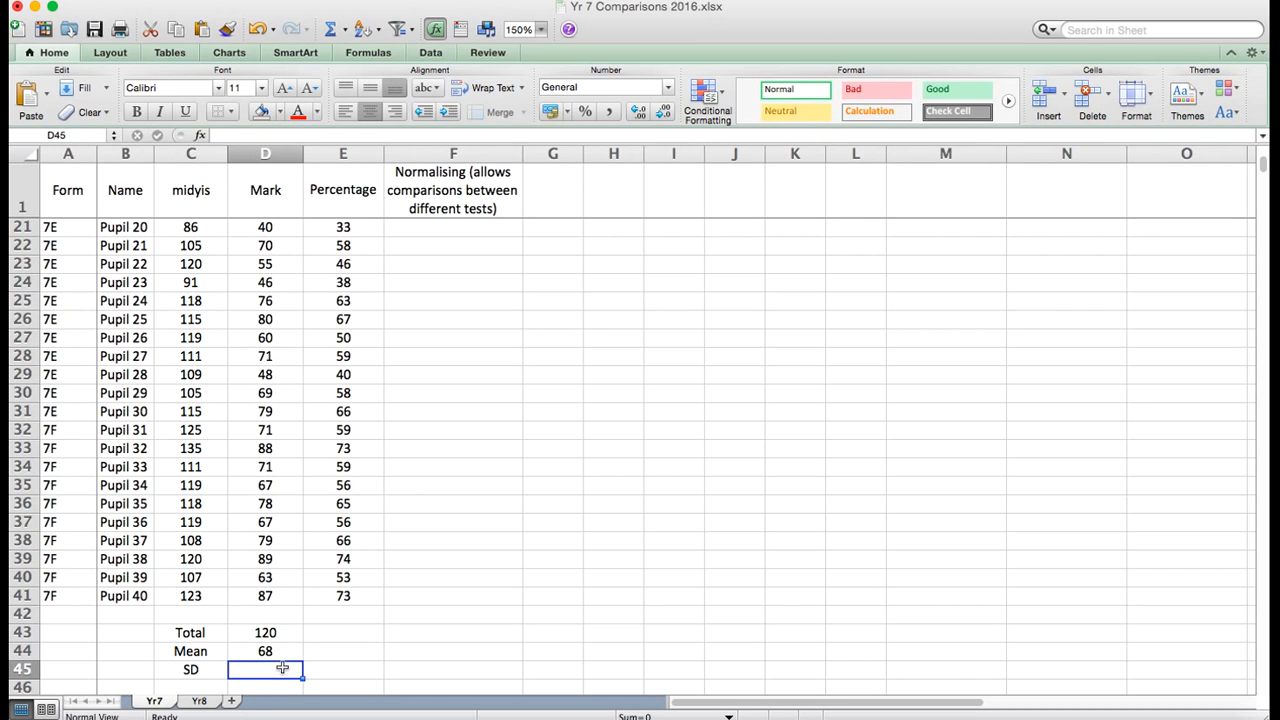
text(=)
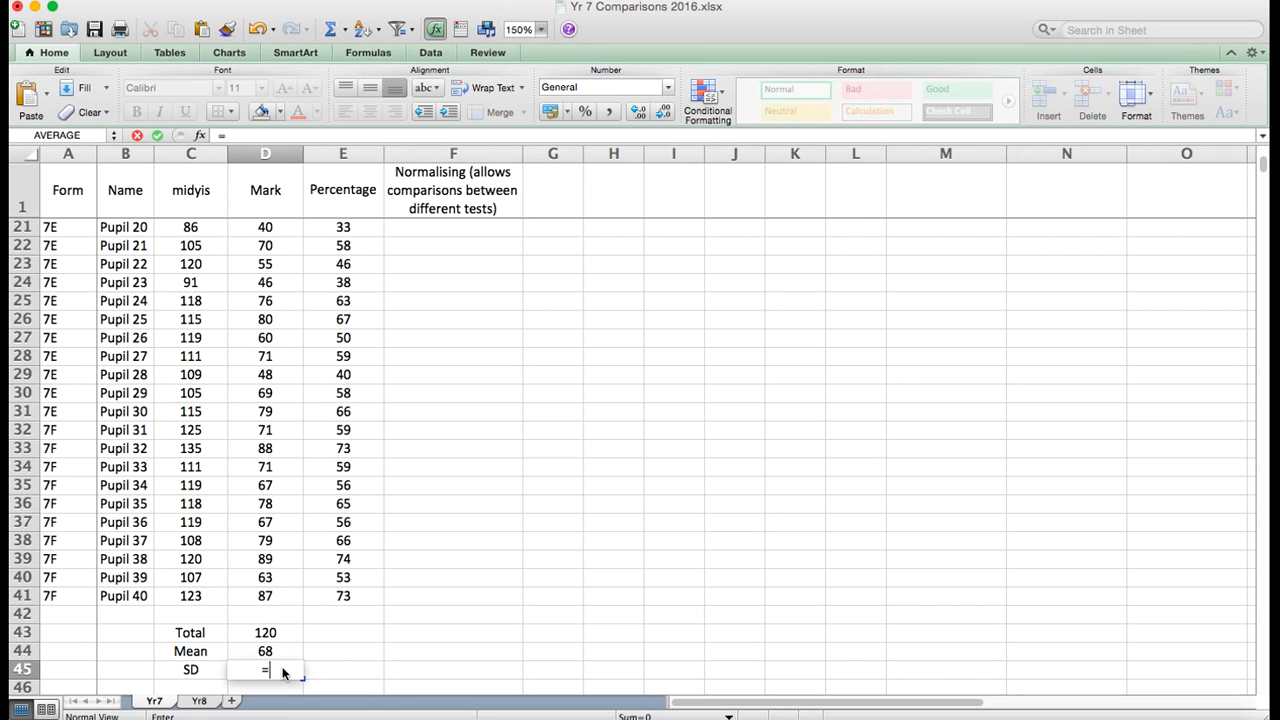
text(st)
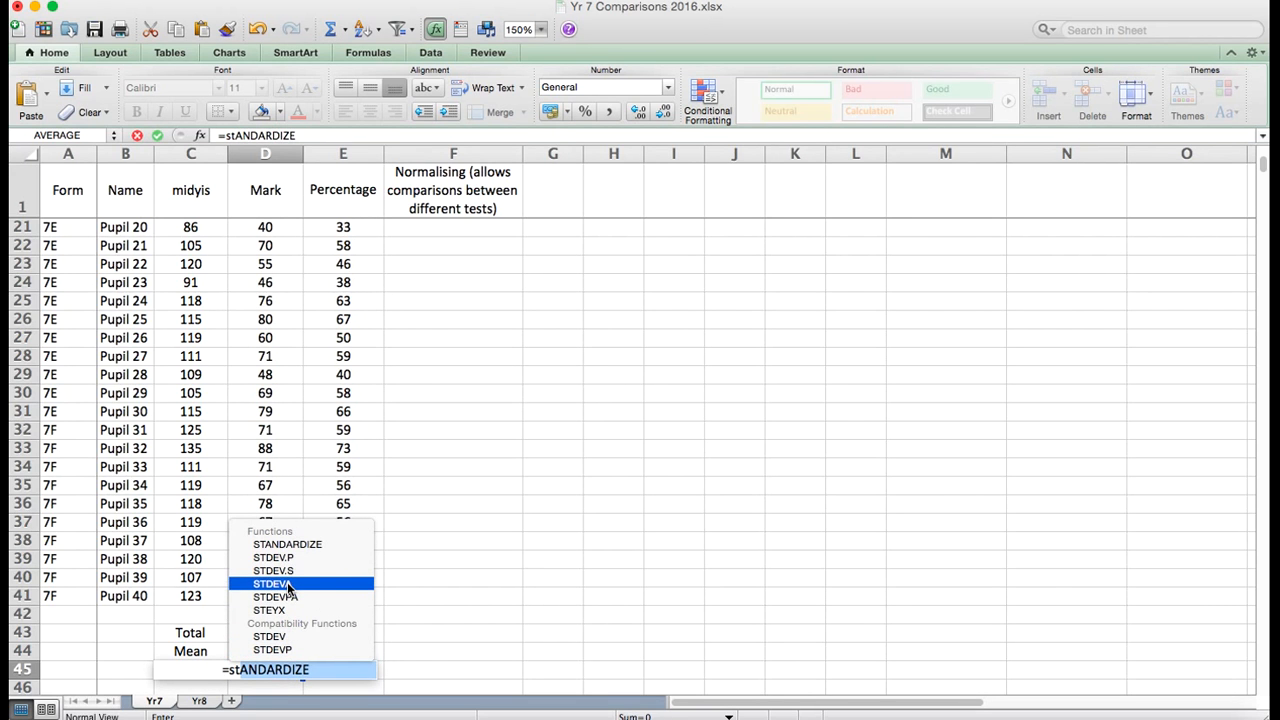
double_click(283, 636)
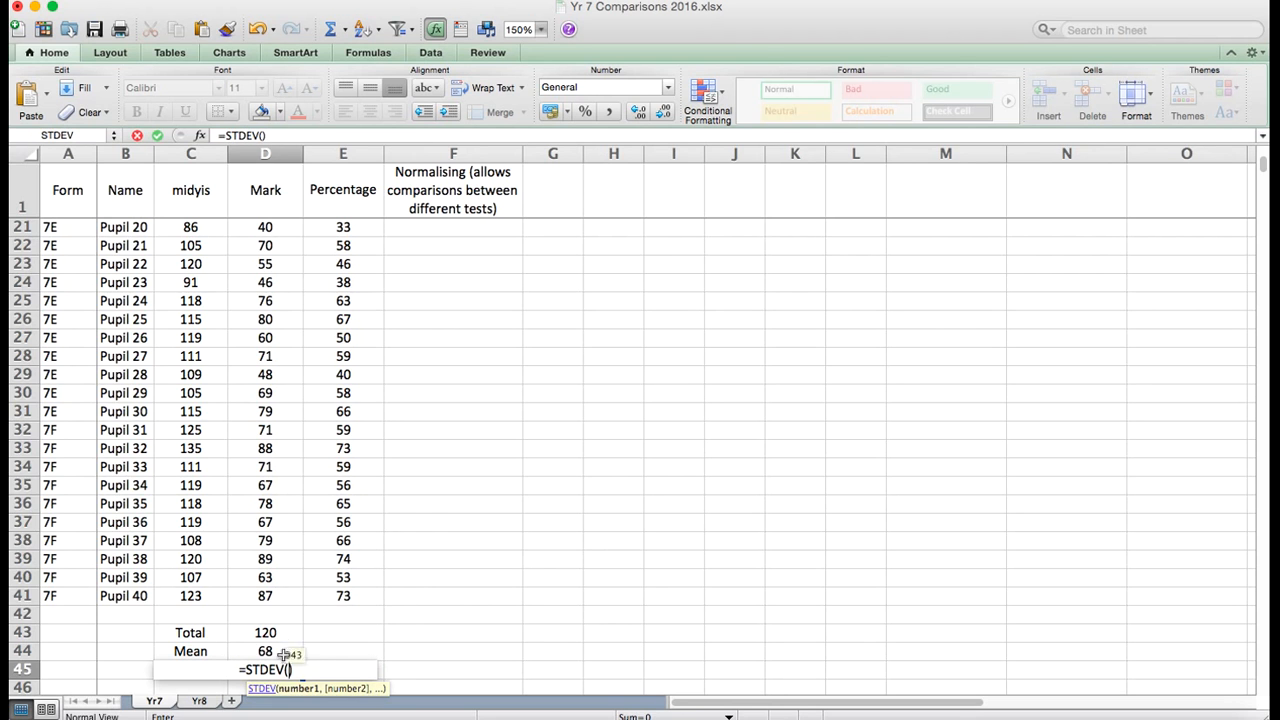
drag(284, 592, 266, 226)
key(Return)
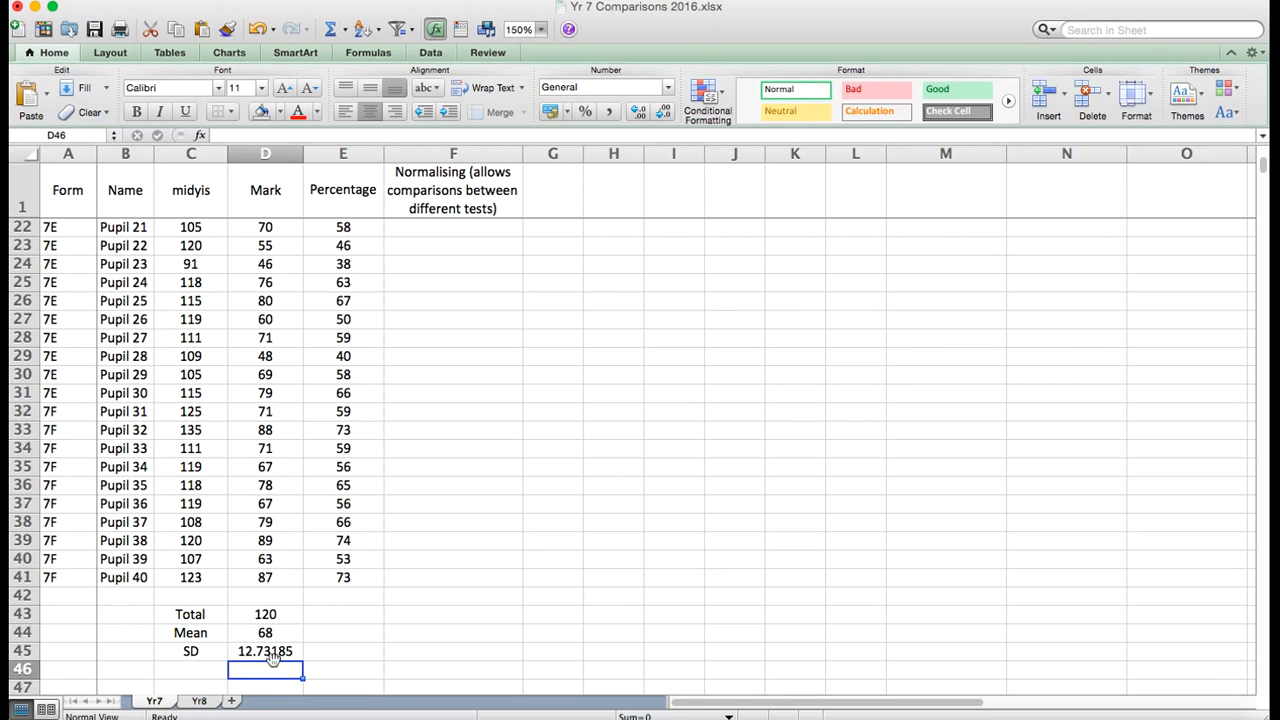
- Format the standard deviation in D45 to one decimal place and select the mean and SD values in D44:D45
click(645, 112)
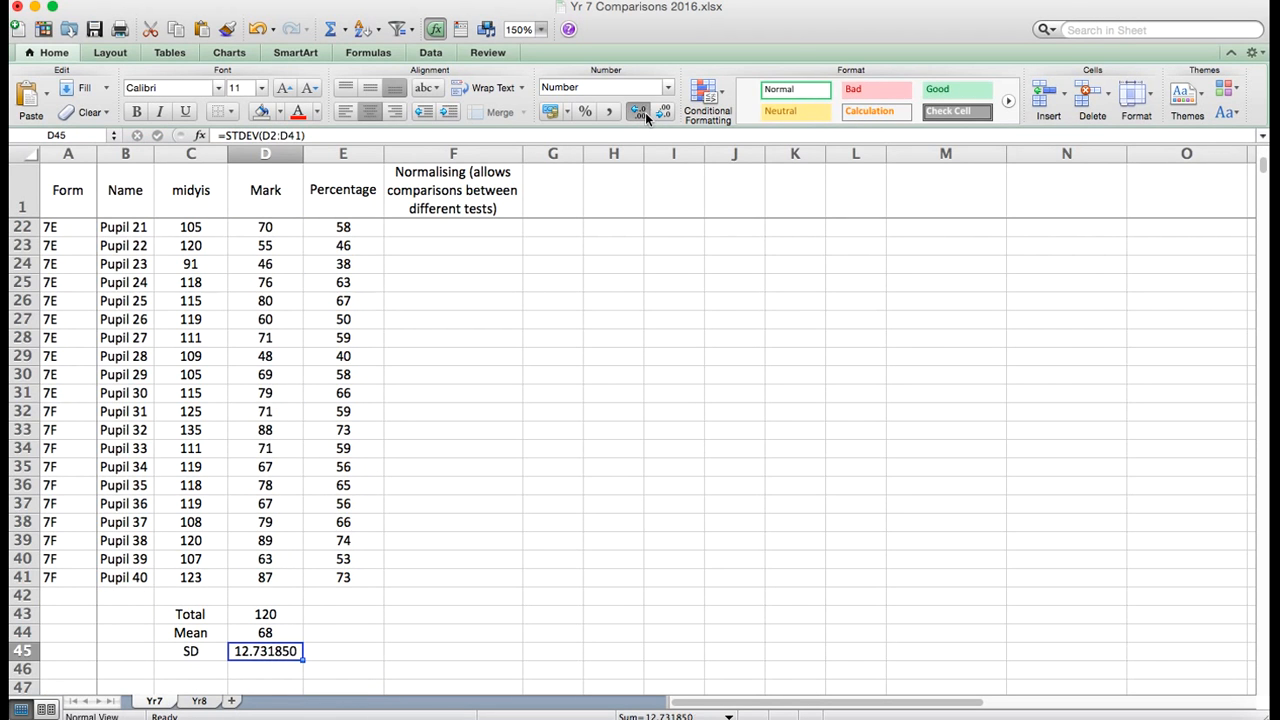
click(645, 112)
click(668, 111)
click(668, 111)
click(668, 111)
click(668, 111)
click(668, 111)
click(668, 111)
drag(282, 634, 282, 650)
- Begin the normalising formula in F2 with =(E2-D44)/, subtracting the mean from Pupil 1's percentage in brackets
scroll(395, 539, up, 10)
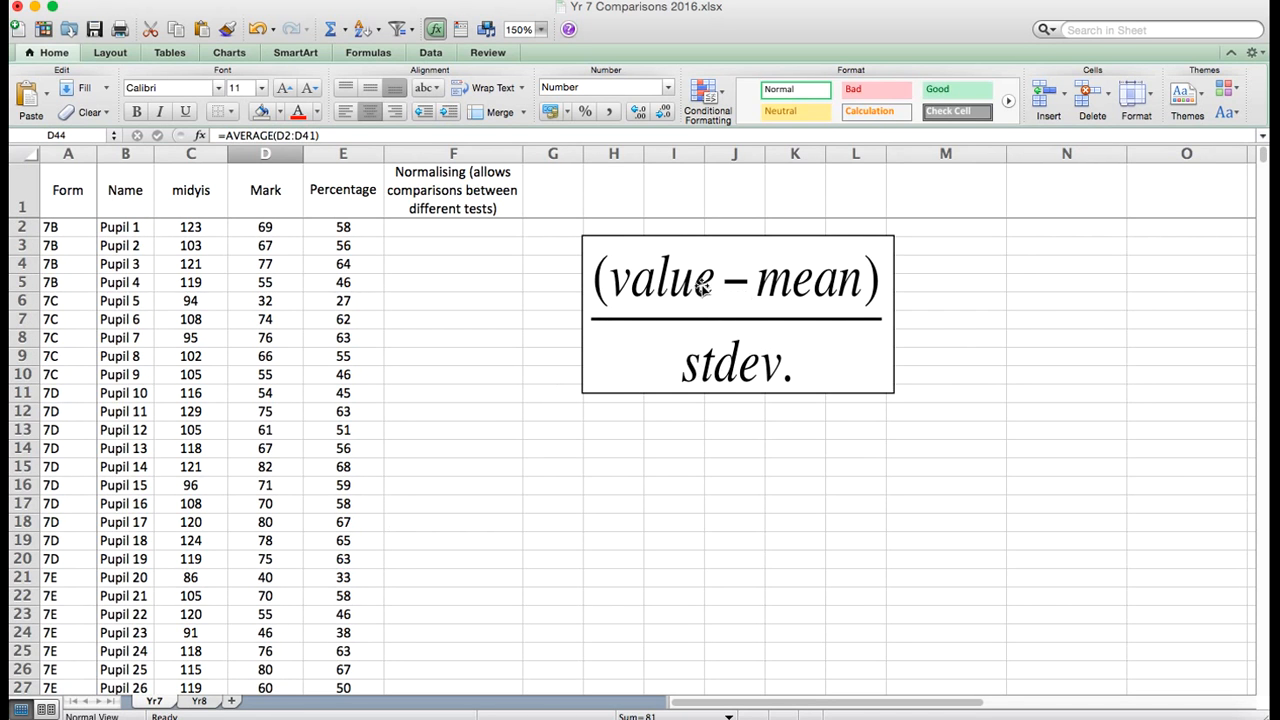
click(448, 231)
text(=)
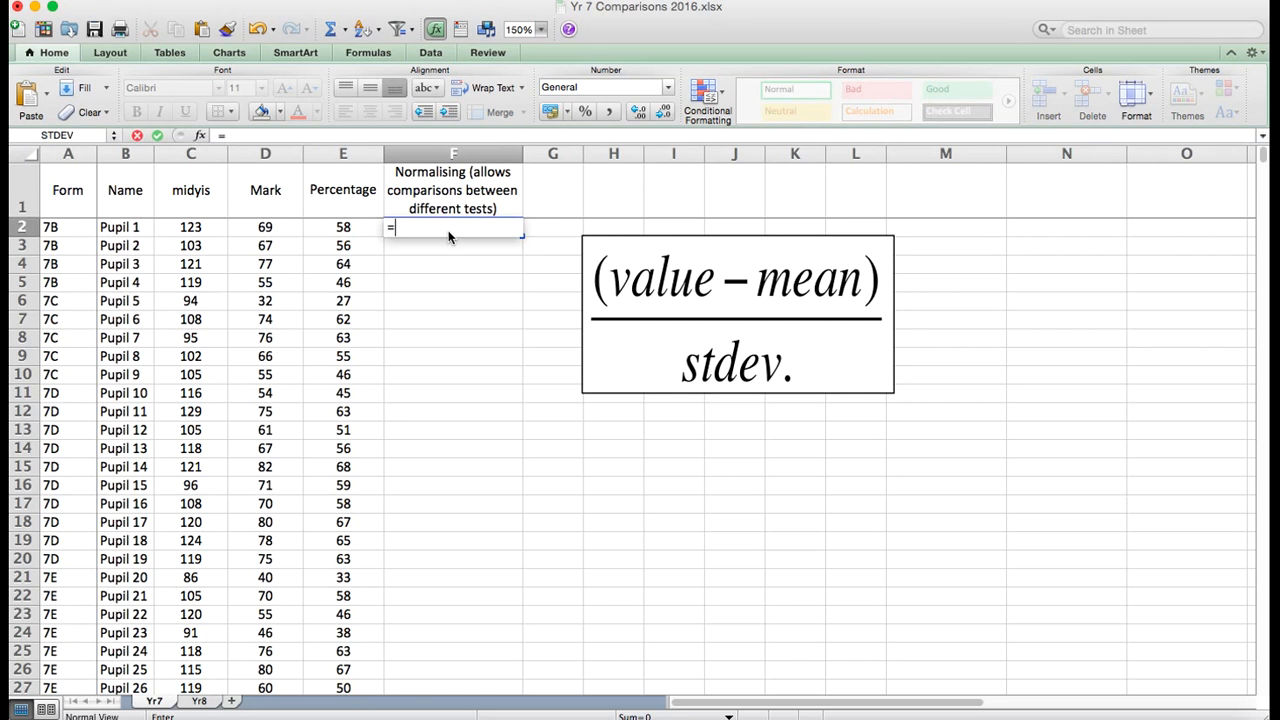
click(358, 228)
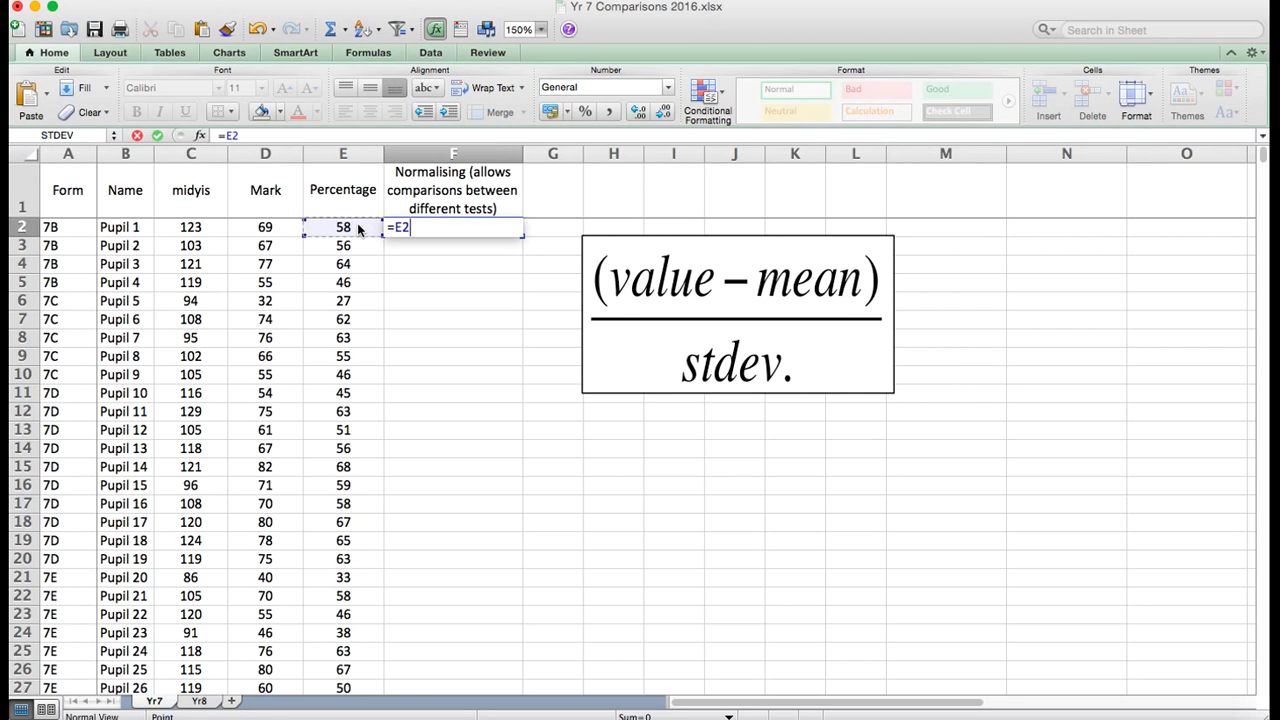
text(-)
scroll(360, 341, down, 5)
scroll(360, 341, down, 15)
scroll(360, 341, up, 5)
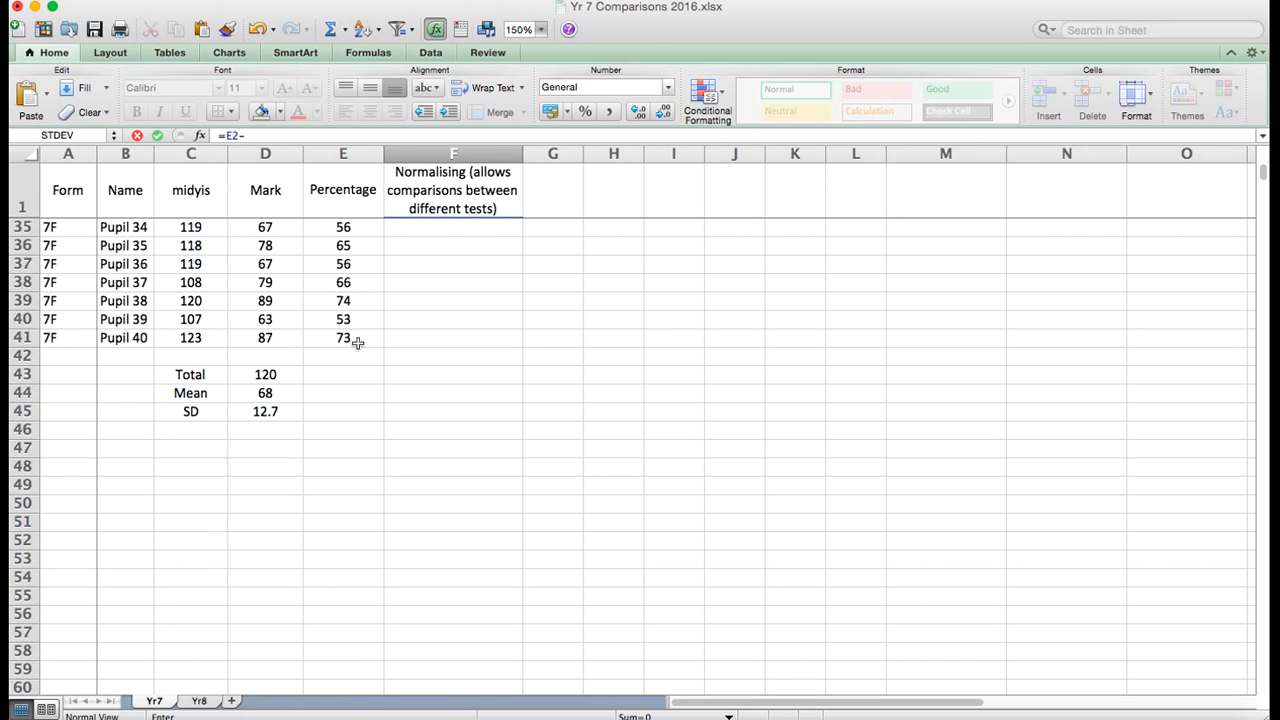
click(263, 393)
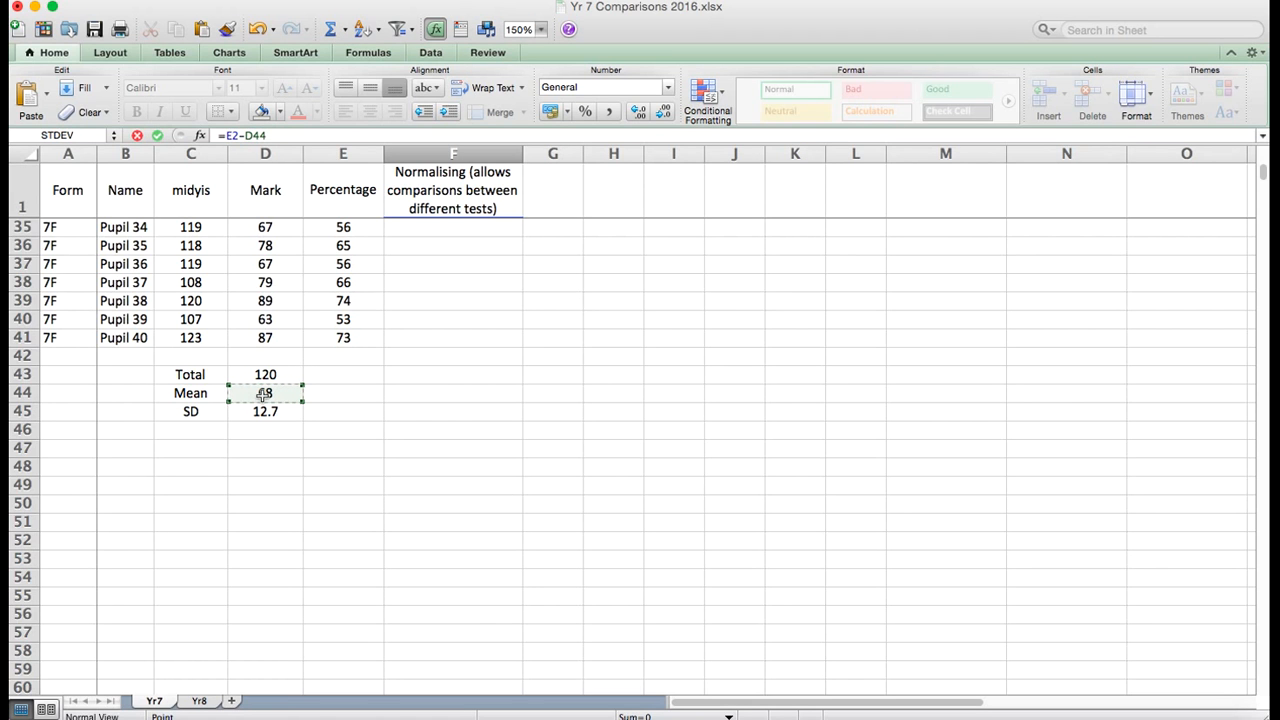
text())
text(()
scroll(434, 291, up, 10)
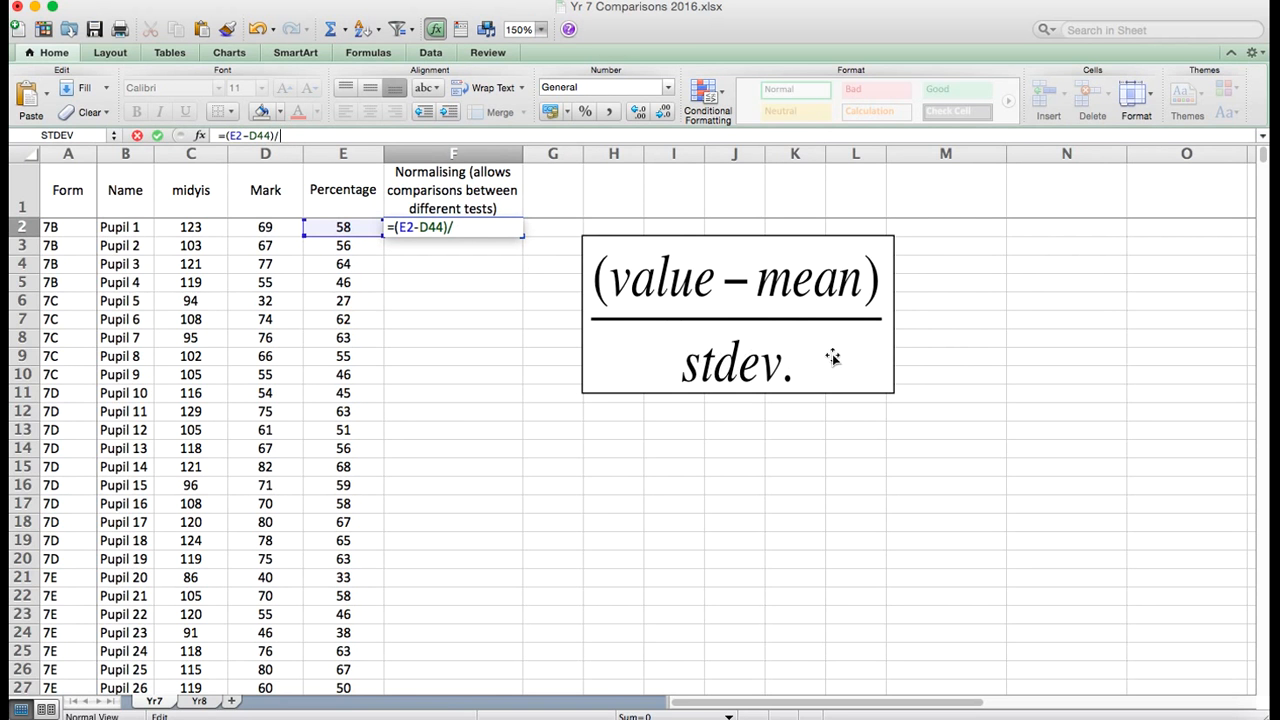
- Complete the F2 formula by dividing by the standard deviation, giving =(E2-D44)/D45
scroll(476, 426, down, 2)
scroll(476, 426, down, 10)
scroll(477, 426, up, 1)
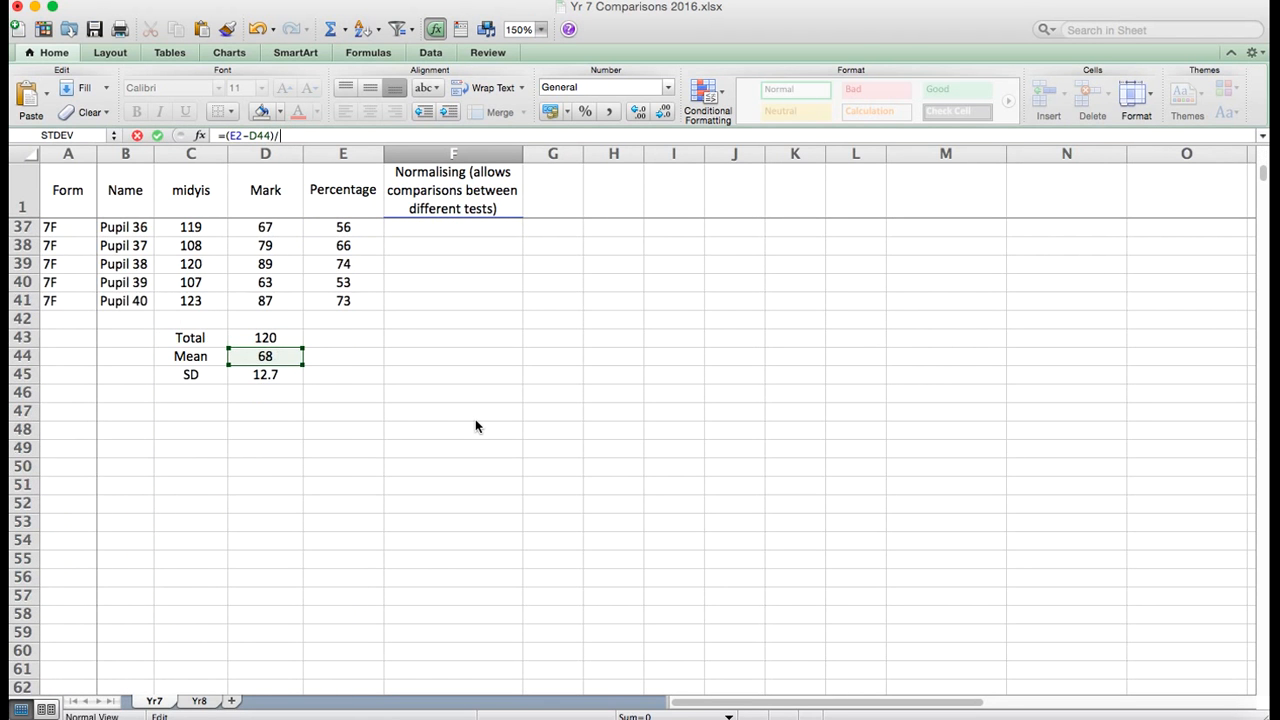
click(278, 376)
scroll(362, 356, up, 10)
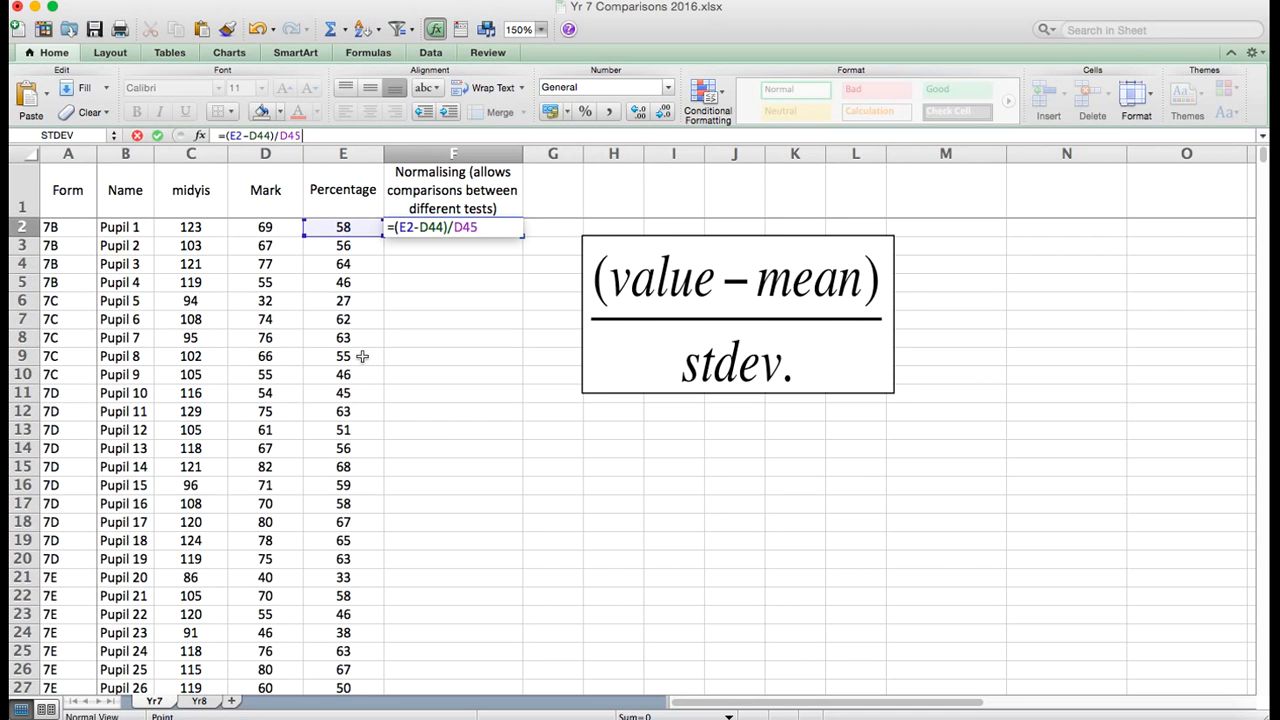
key(Return)
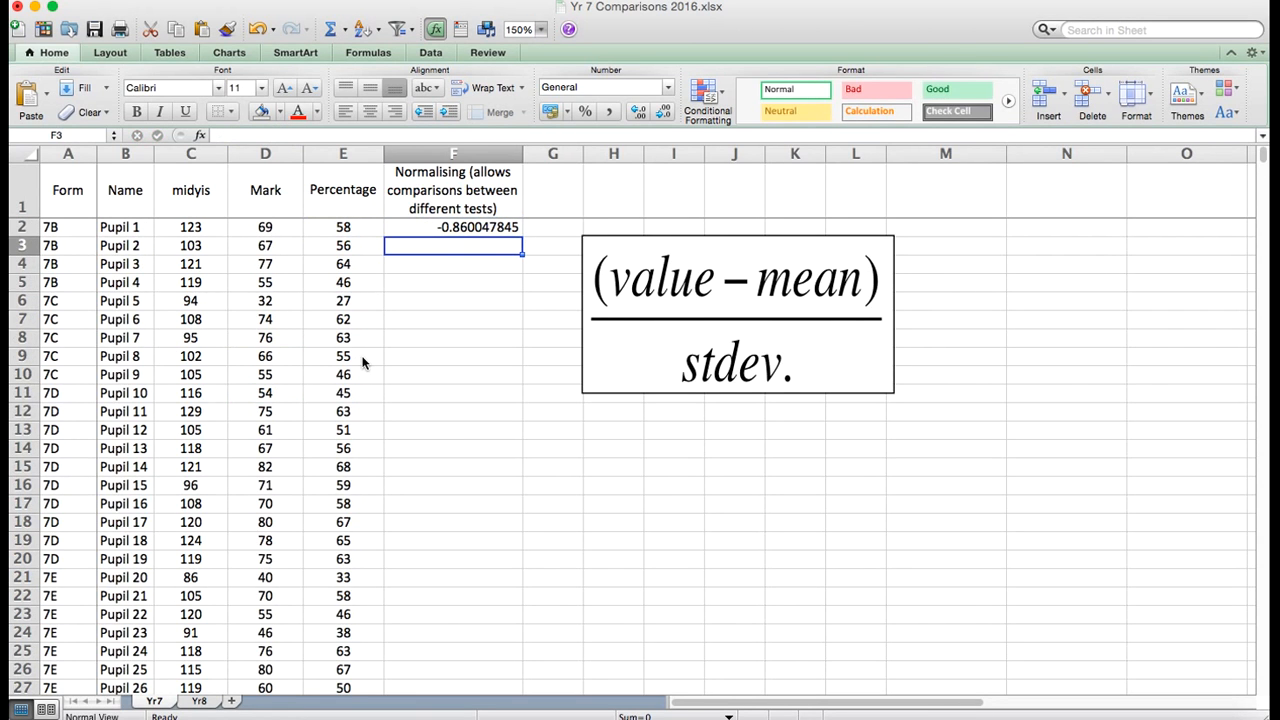
- Format F2 to one decimal place and centre the contents of column F
click(468, 234)
click(642, 116)
click(642, 116)
click(642, 116)
click(661, 116)
click(661, 116)
click(661, 116)
click(661, 116)
click(661, 116)
click(661, 116)
click(661, 116)
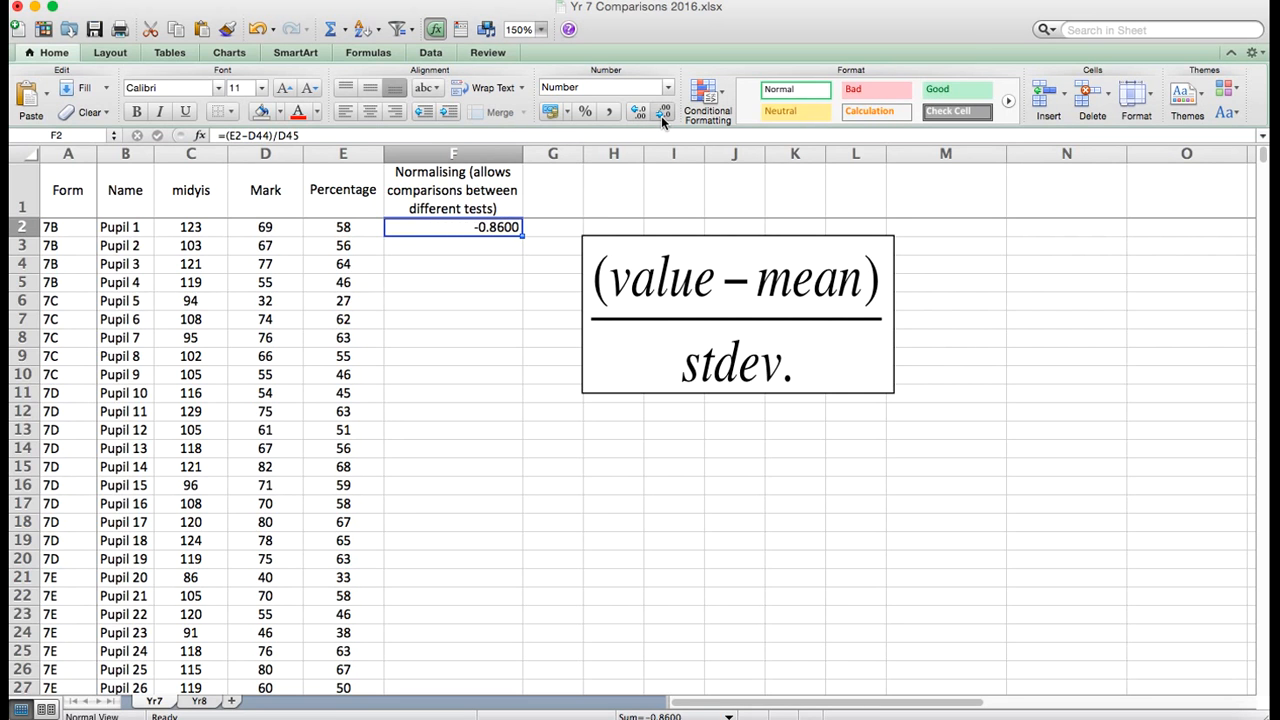
click(661, 116)
click(661, 116)
click(661, 116)
click(661, 116)
click(368, 109)
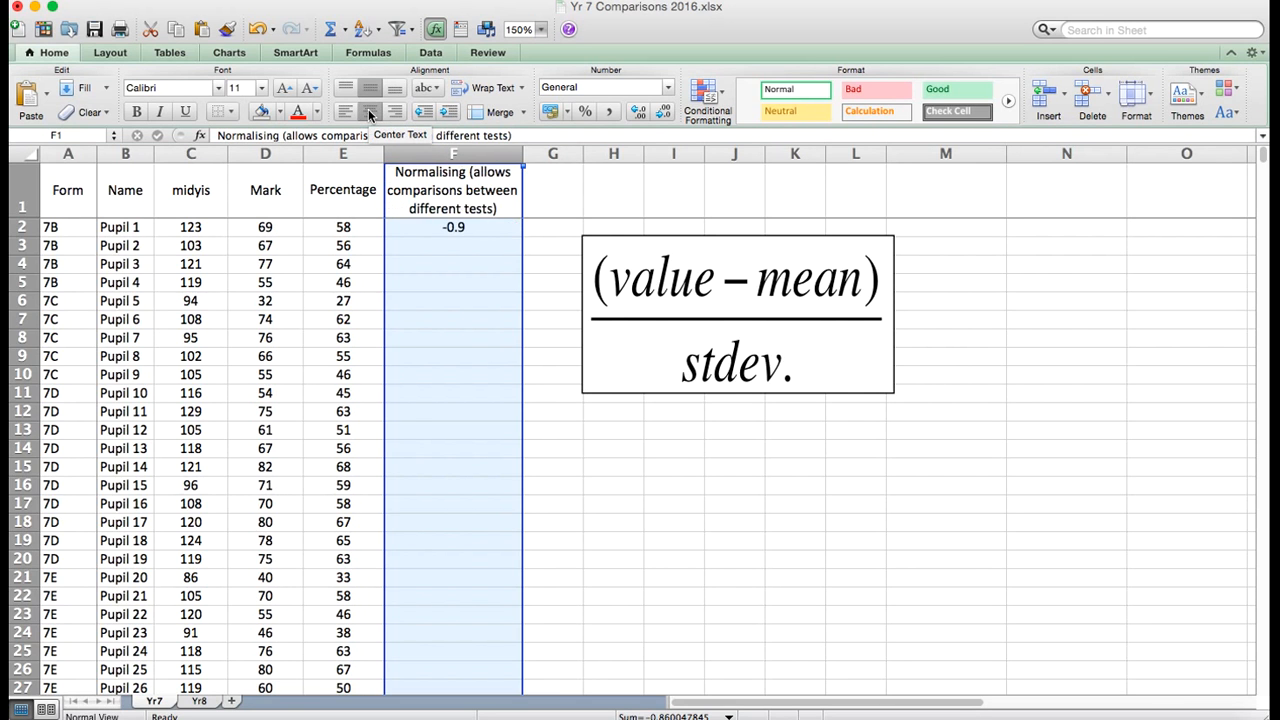
- Fill the normalising formula from F2 down to F5
click(499, 293)
click(481, 229)
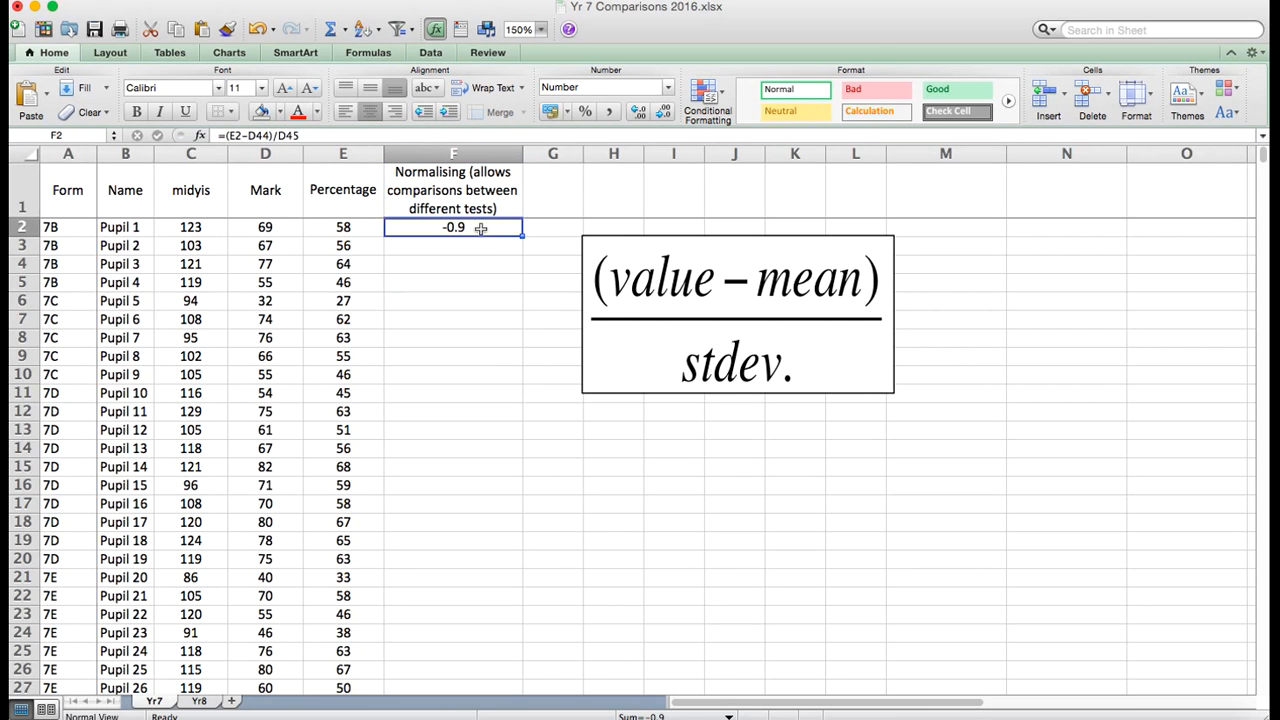
drag(524, 237, 526, 292)
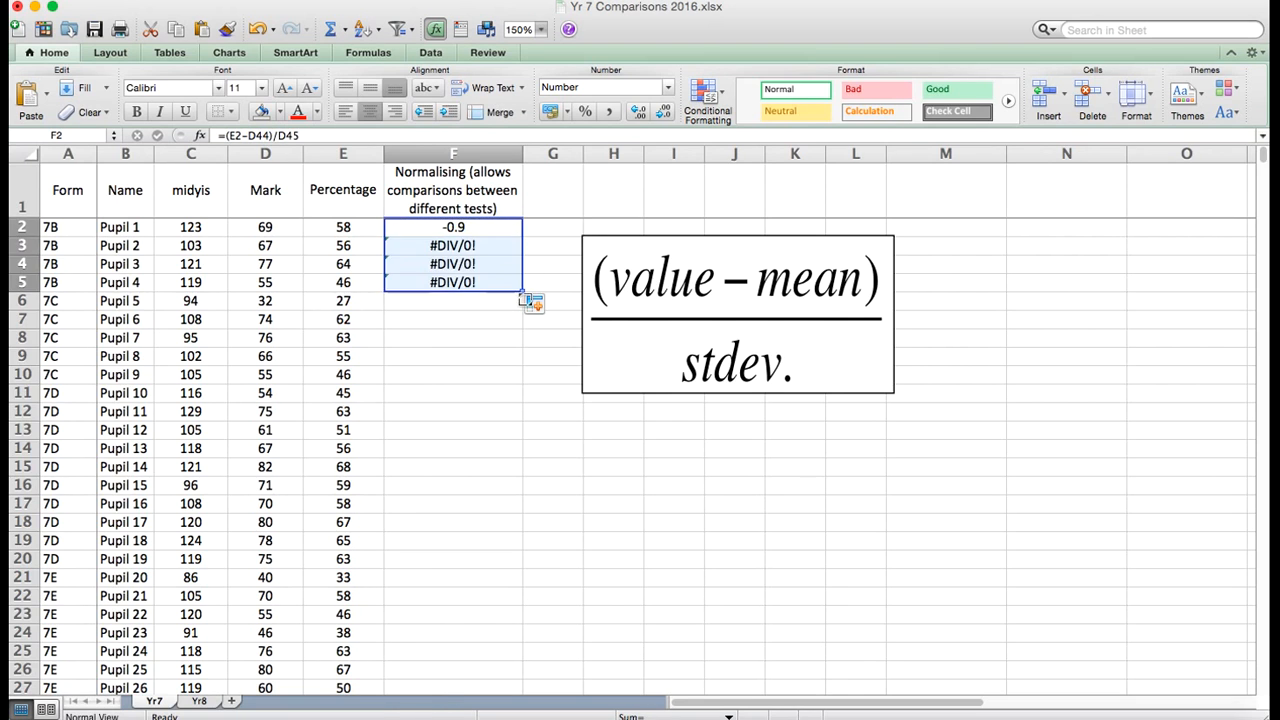
- Inspect the copied formula in F3 and the cells it references below the marks, leaving the formula as it was
click(465, 246)
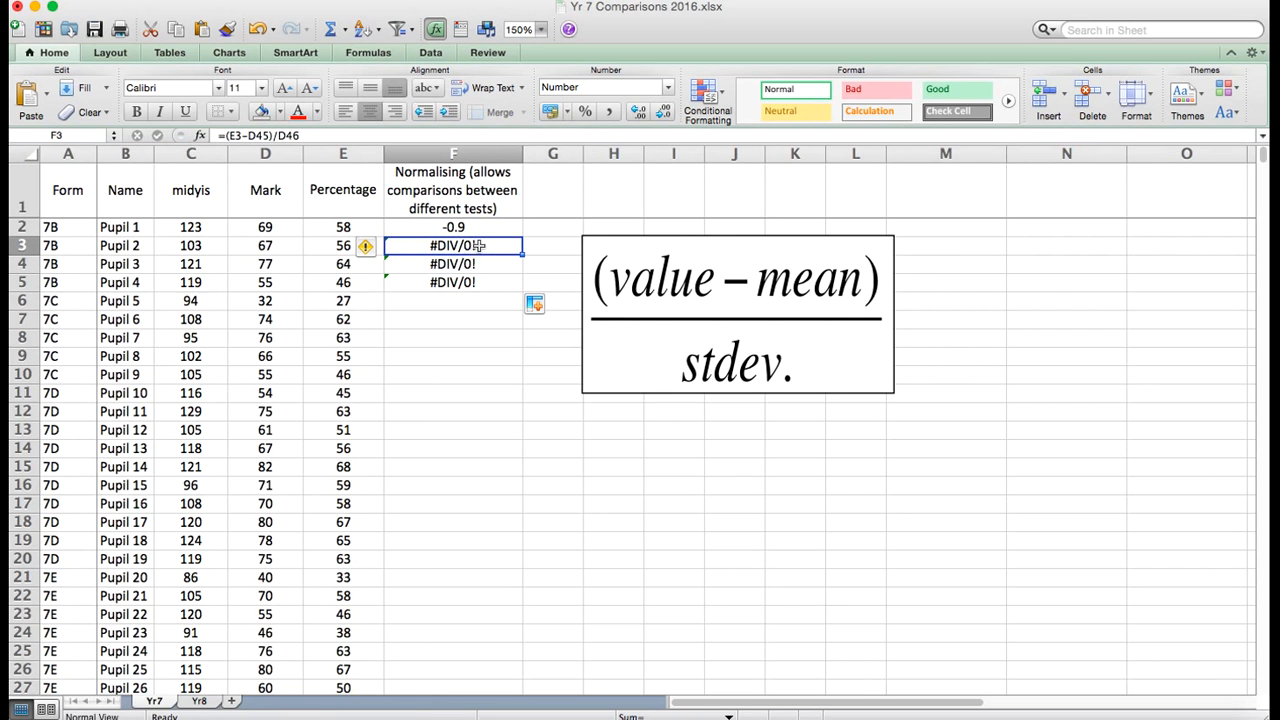
click(318, 138)
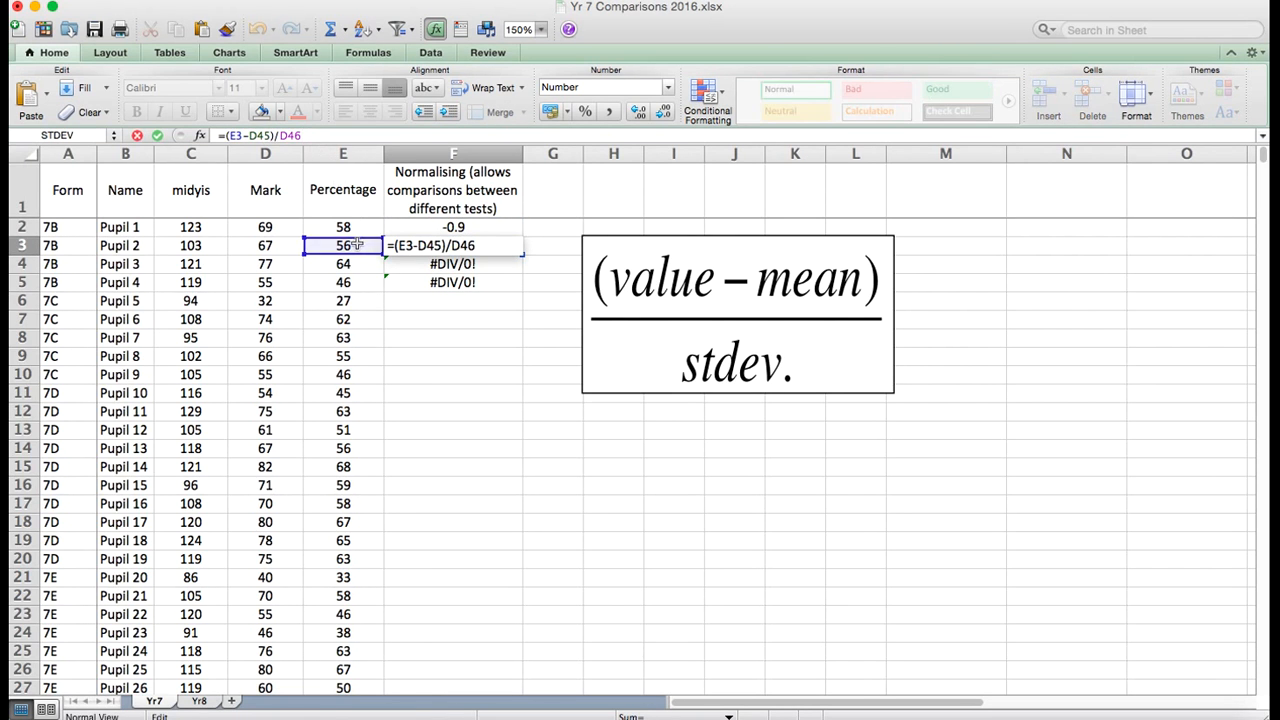
scroll(363, 357, down, 8)
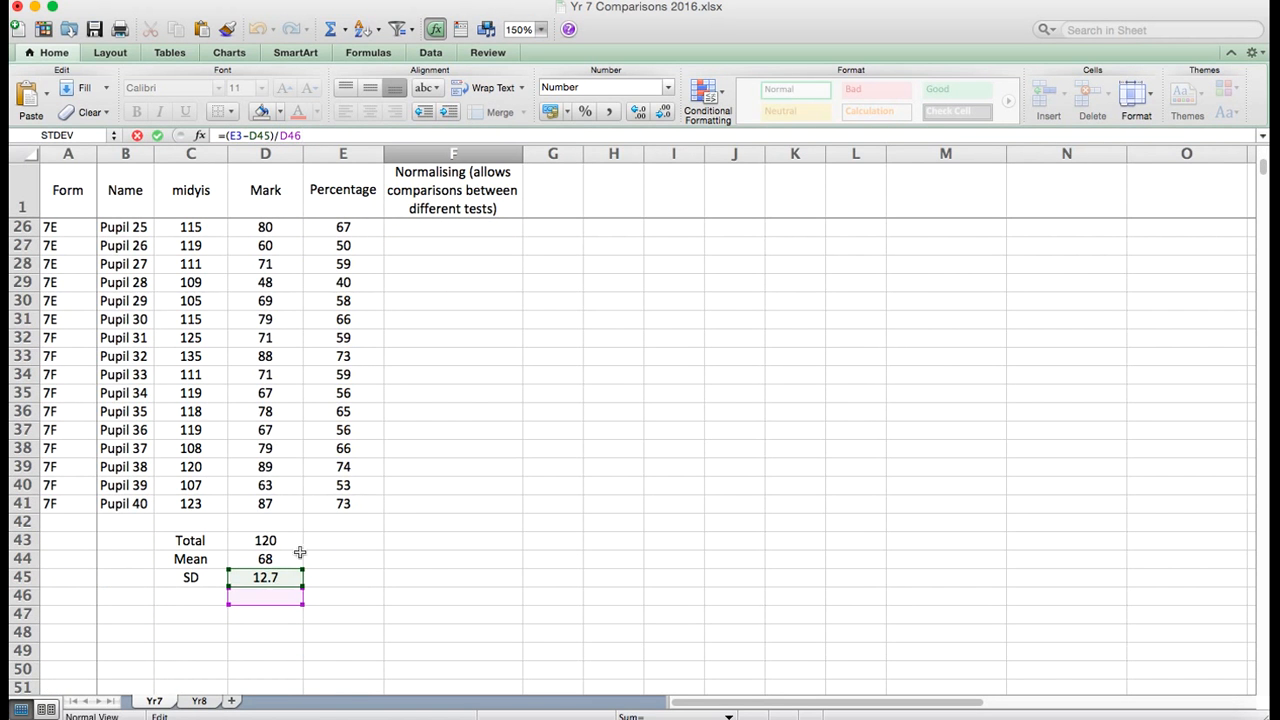
scroll(380, 420, up, 8)
text(+)
click(437, 228)
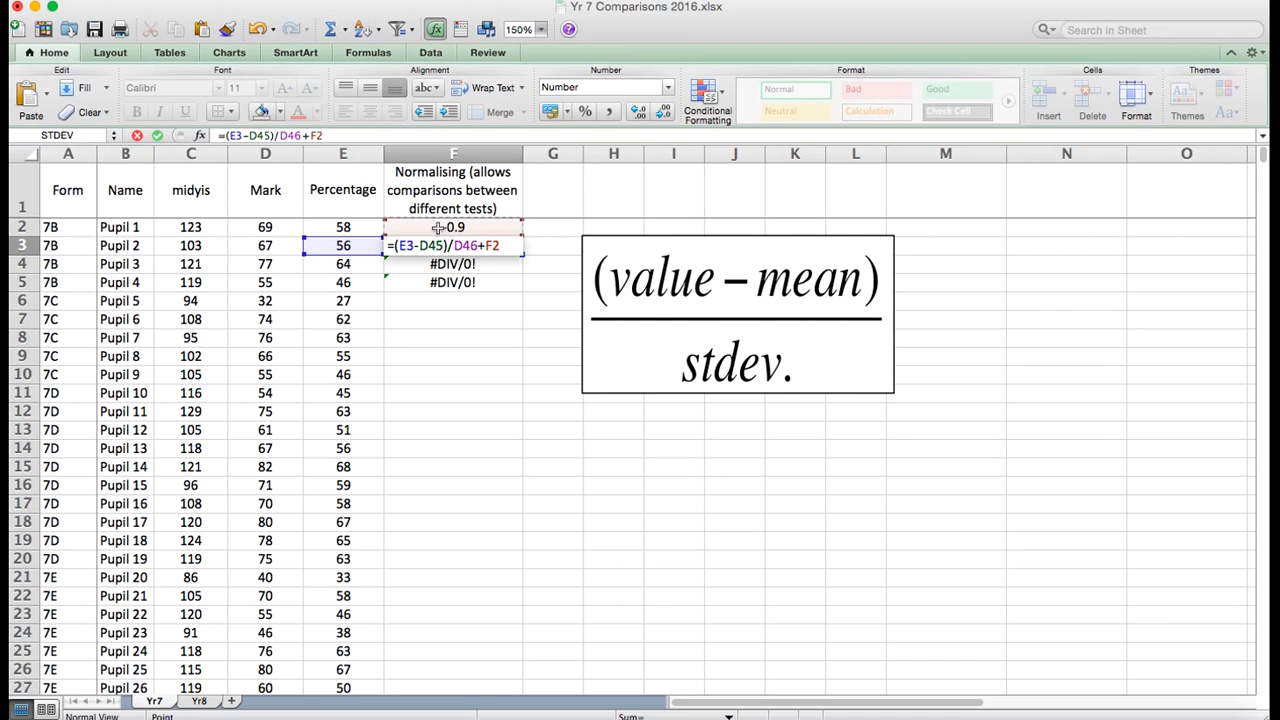
key(BackSpace)
key(BackSpace)
key(BackSpace)
key(Return)
- Edit the F2 formula to lock the mean's row as D$44 and the SD reference's row with a dollar sign
click(455, 227)
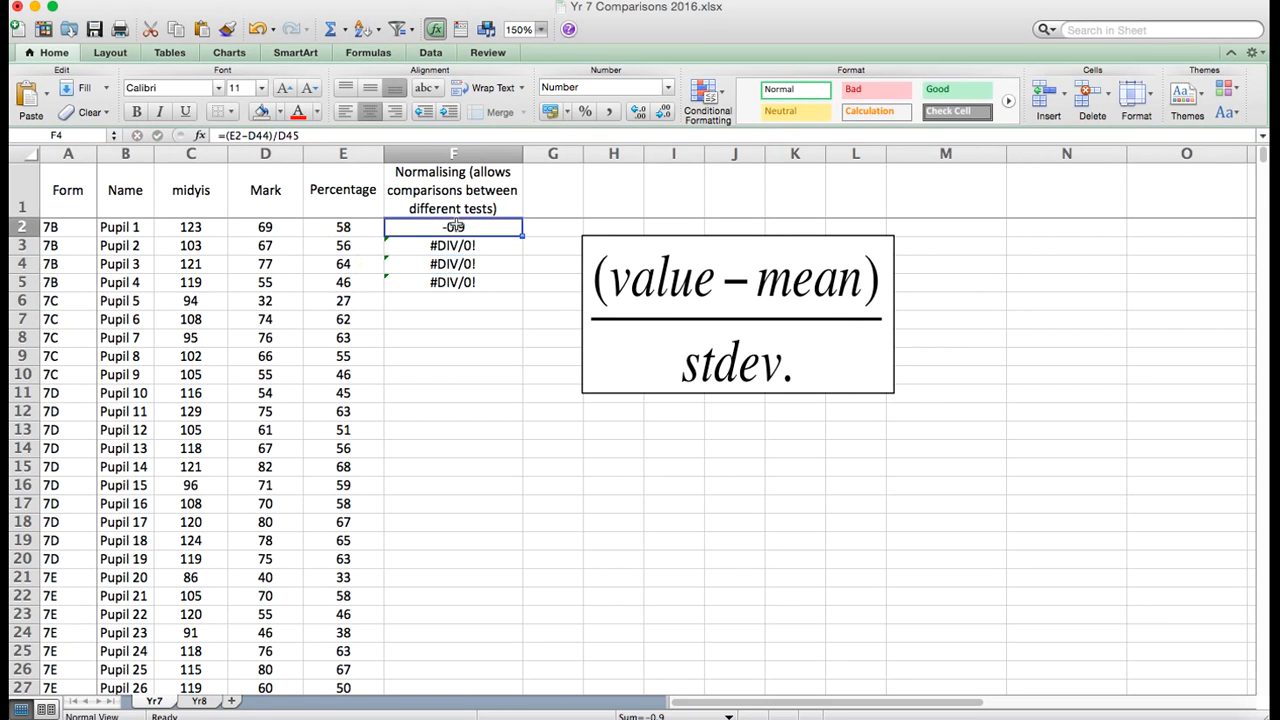
click(259, 136)
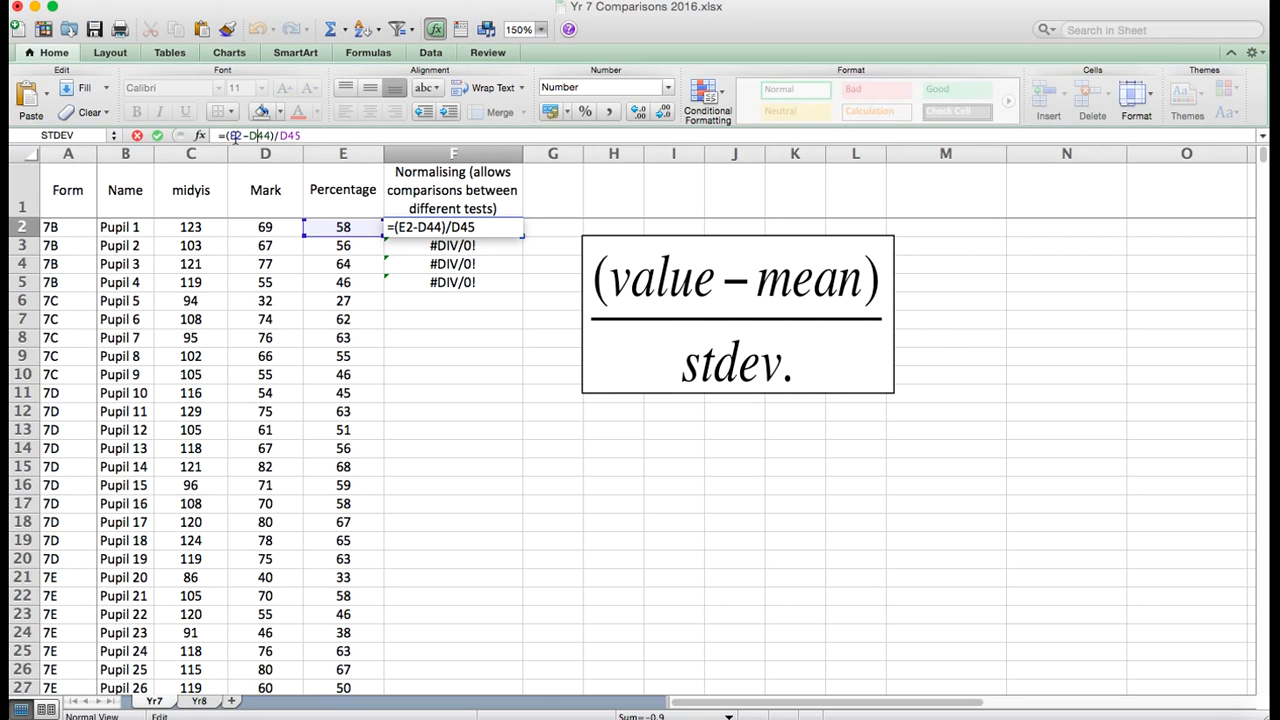
text($)
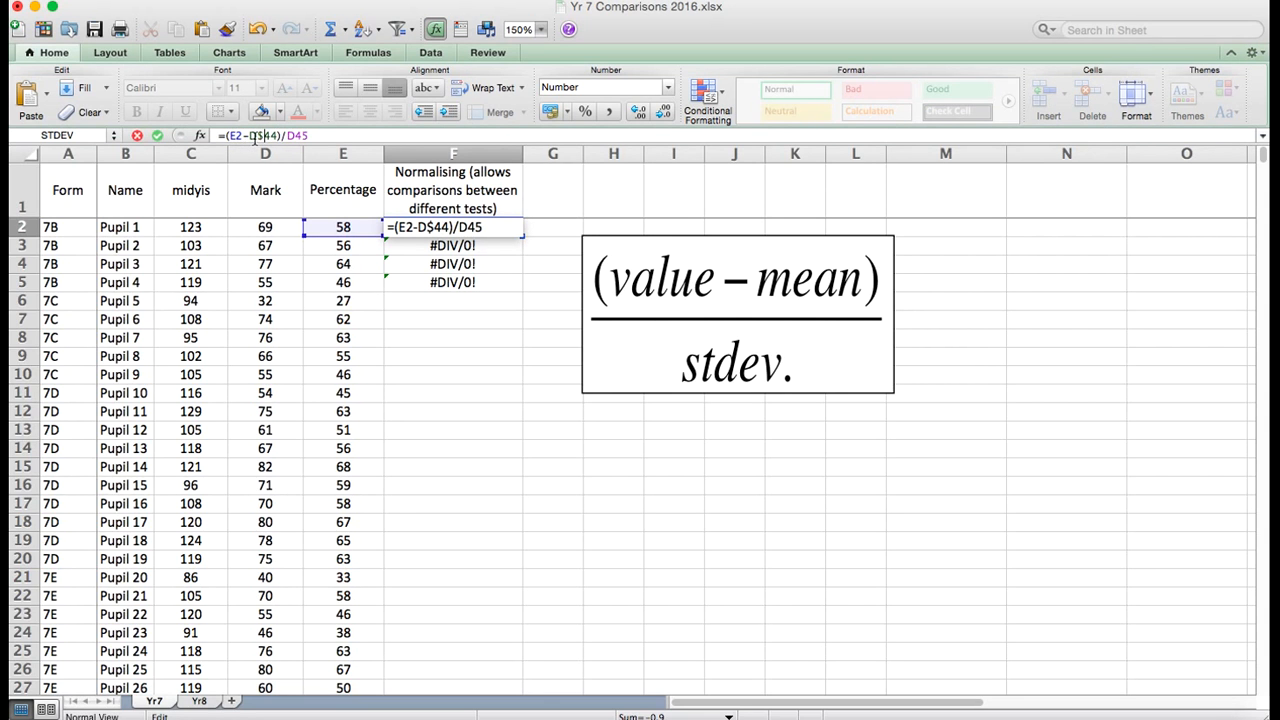
text($)
key(Return)
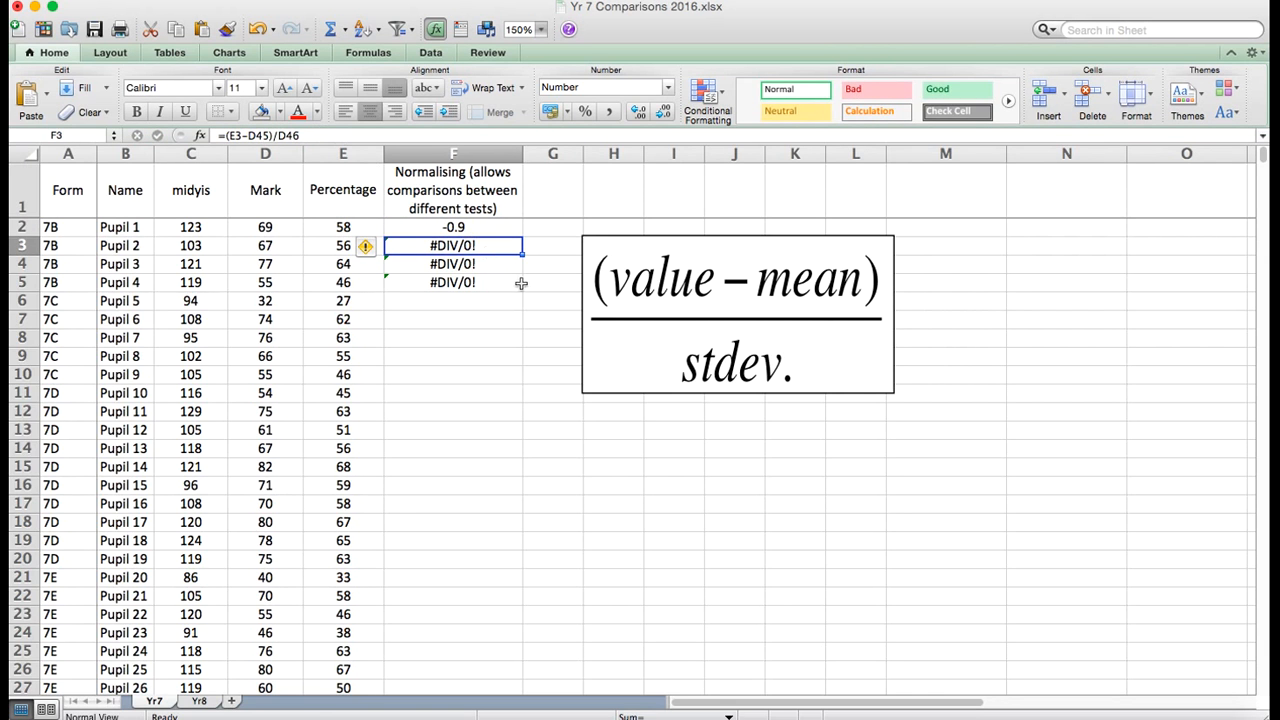
- Fill the normalising formula with the locked references from F2 down column F to the last pupil
click(480, 232)
drag(521, 236, 500, 383)
scroll(500, 383, up, 15)
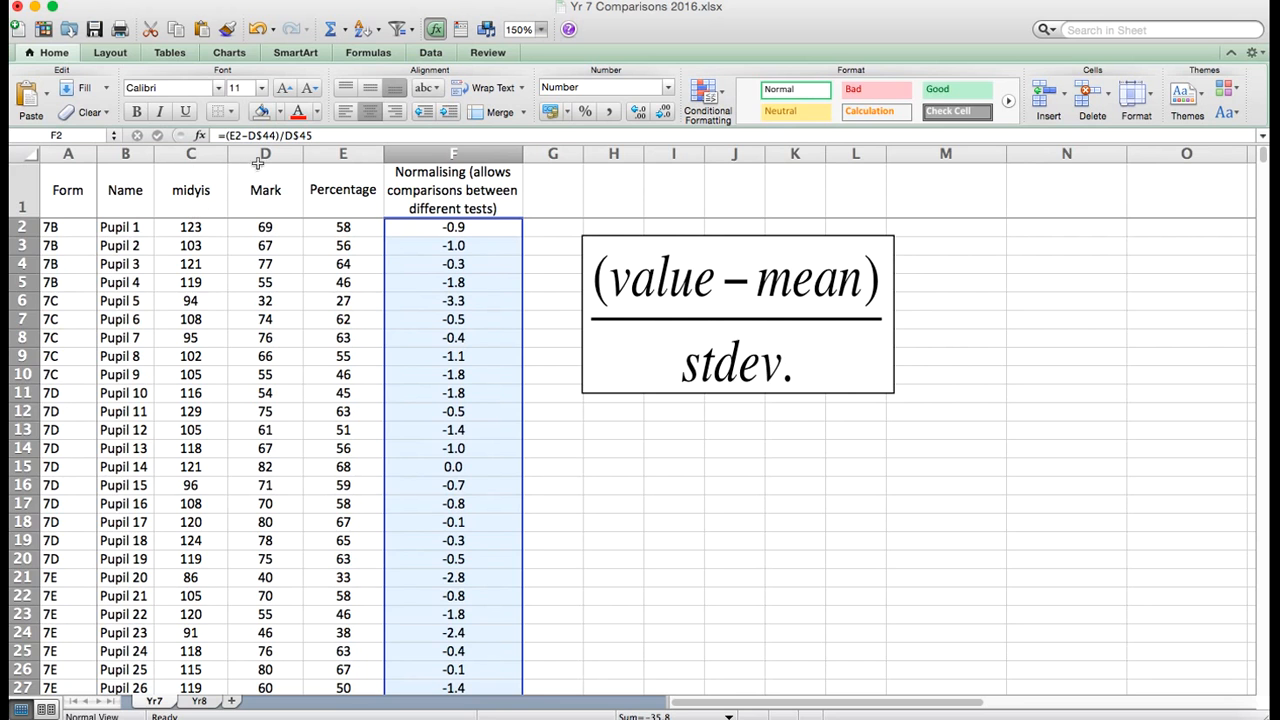
- Insert an empty column between the midyis and Mark columns
click(267, 152)
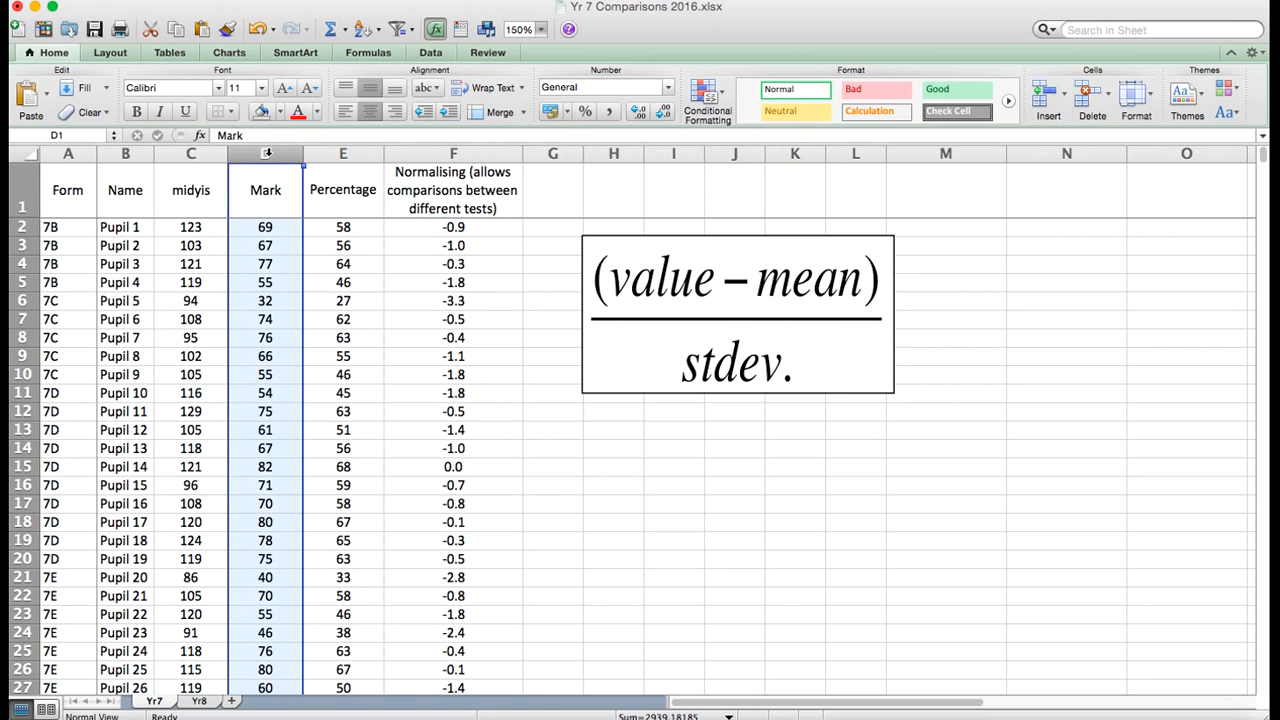
click(340, 153)
click(261, 152)
right_click(264, 152)
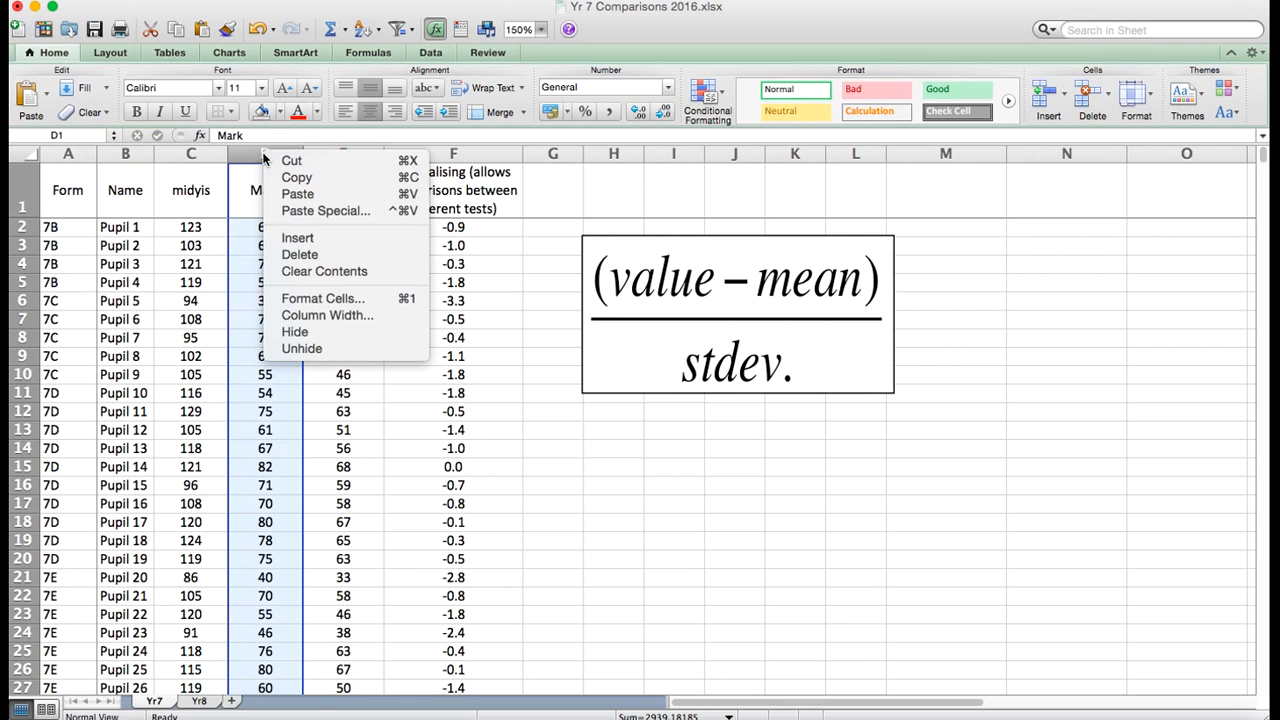
click(330, 239)
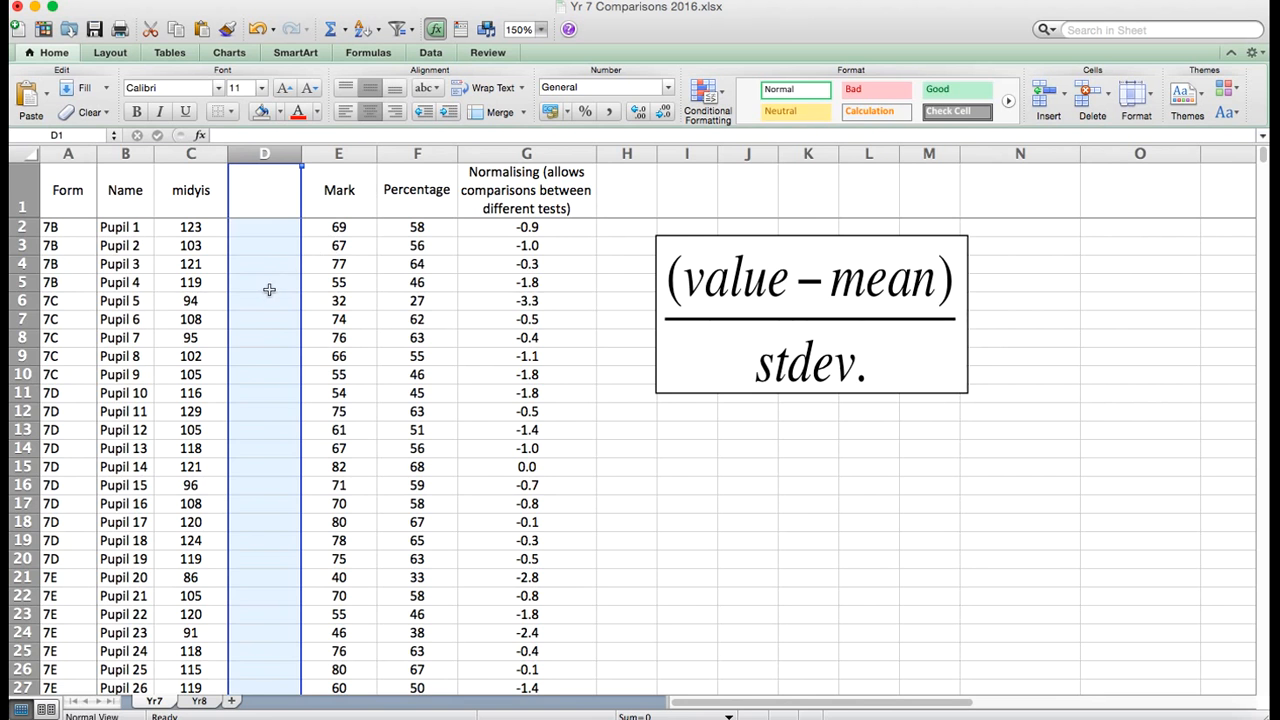
- Move the Total, Mean and SD labels below the pupil list from C43:C45 to B43:B45
scroll(432, 310, down, 14)
scroll(432, 310, up, 6)
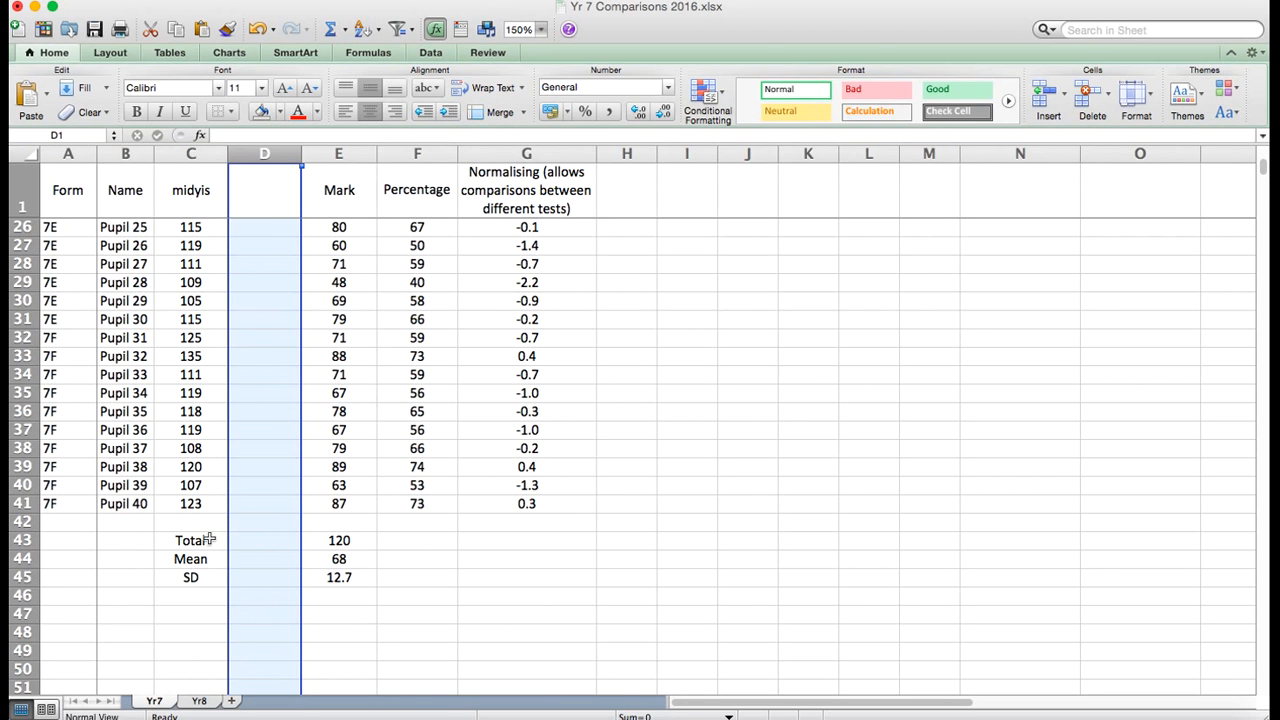
click(209, 540)
drag(209, 543, 205, 569)
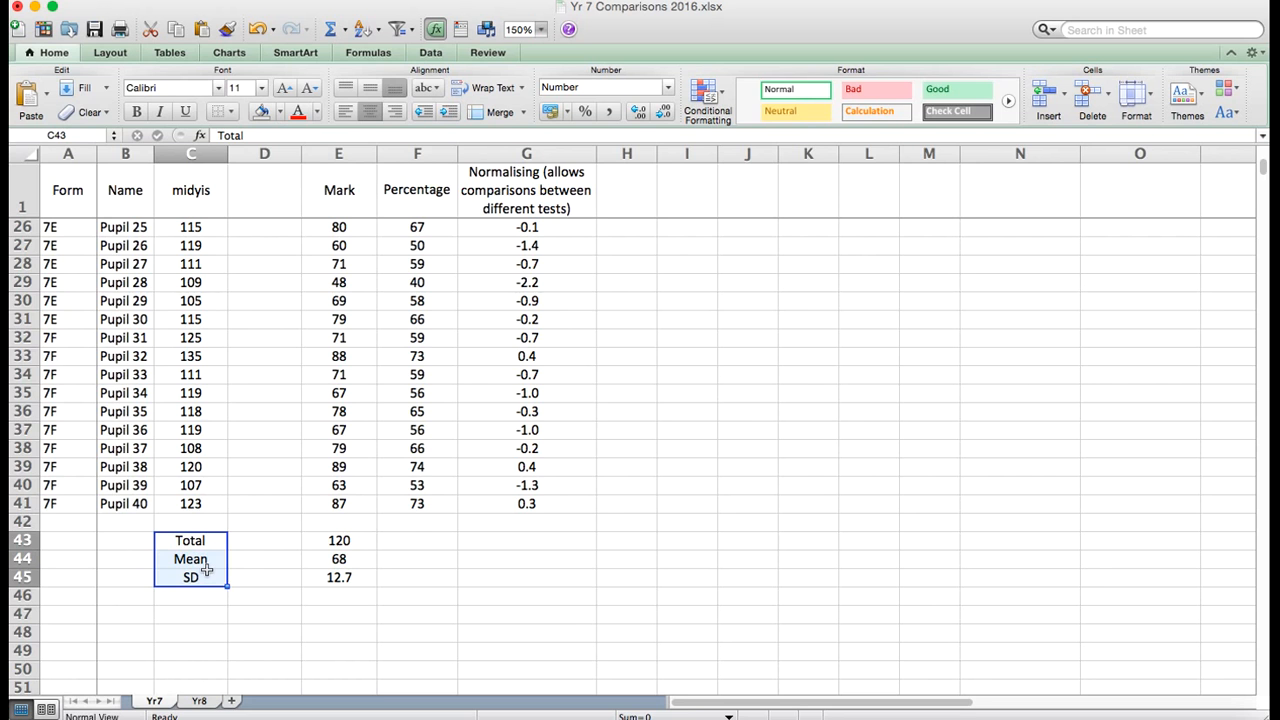
right_click(205, 569)
click(254, 355)
click(138, 540)
right_click(140, 542)
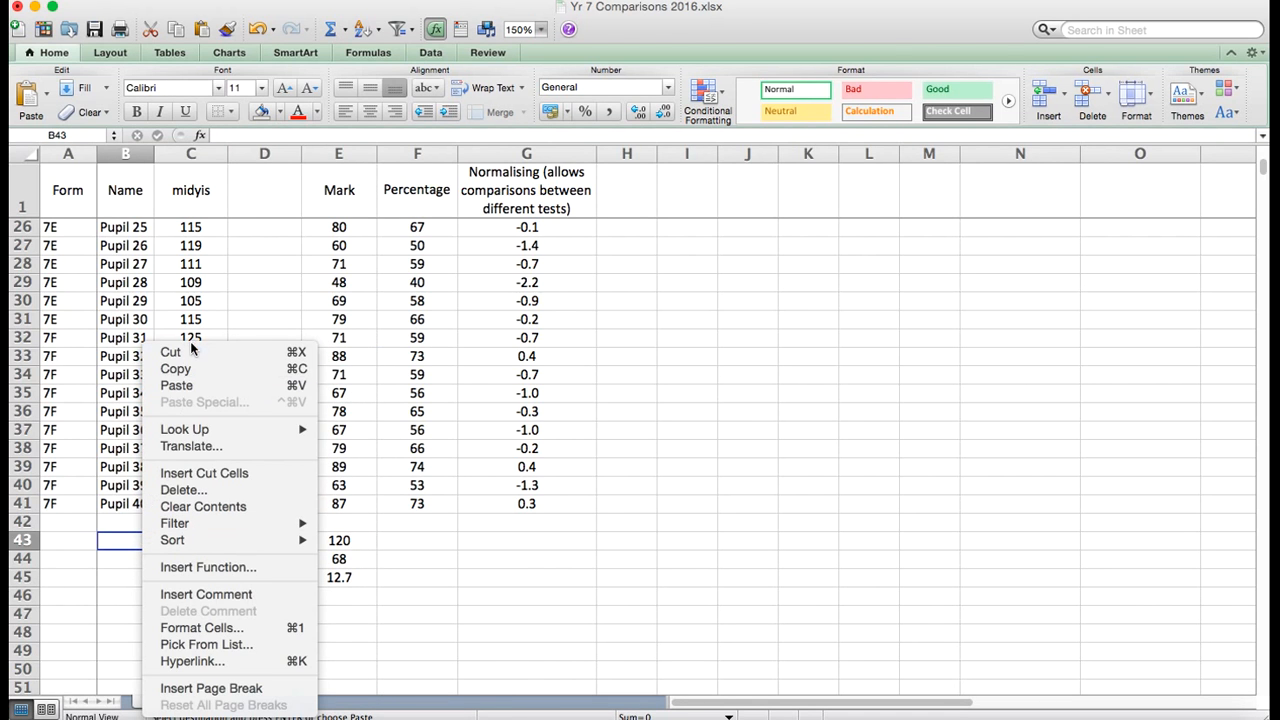
click(177, 385)
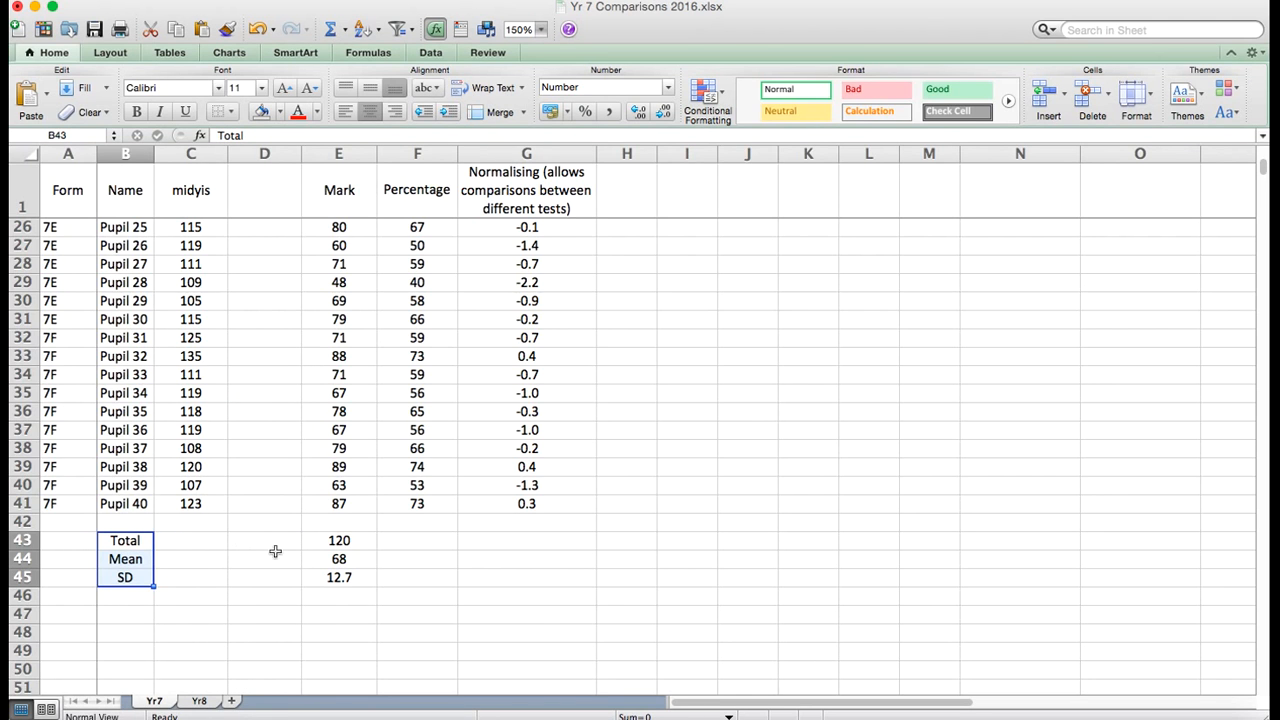
- Copy the mean formula from E44 into C44 for the midyis column and check that it covers C2:C41
drag(326, 541, 338, 578)
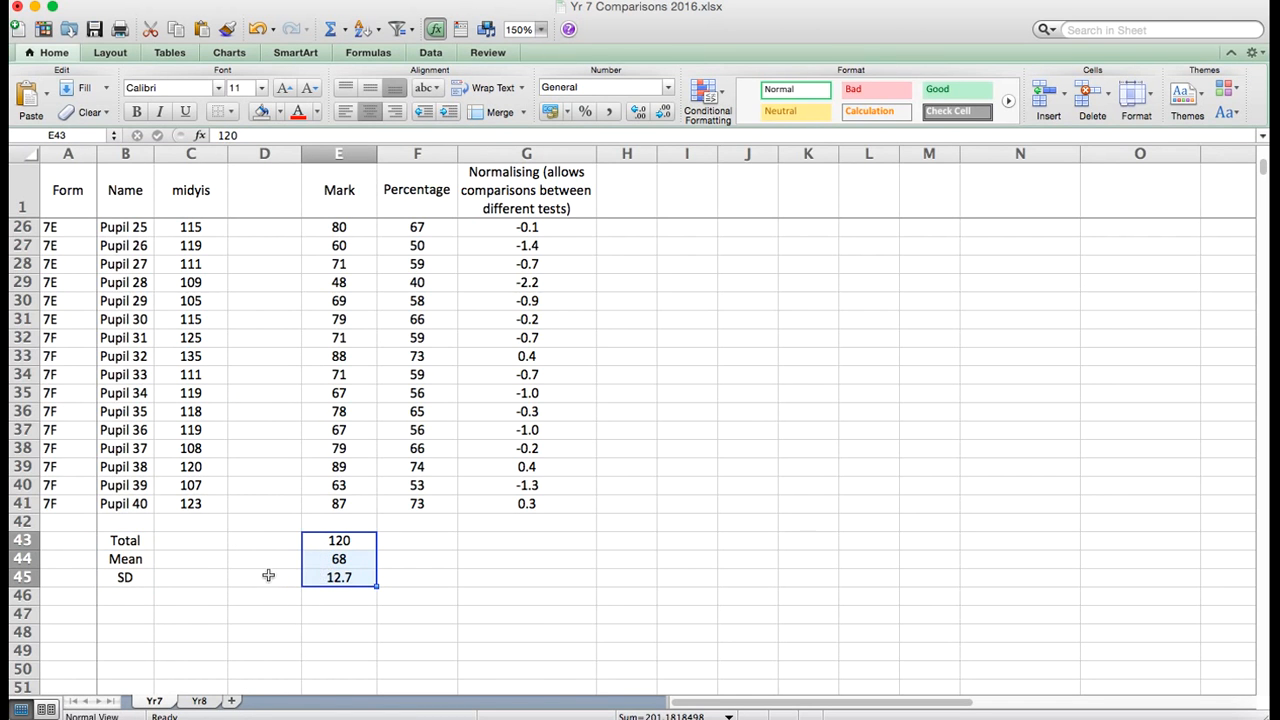
click(191, 539)
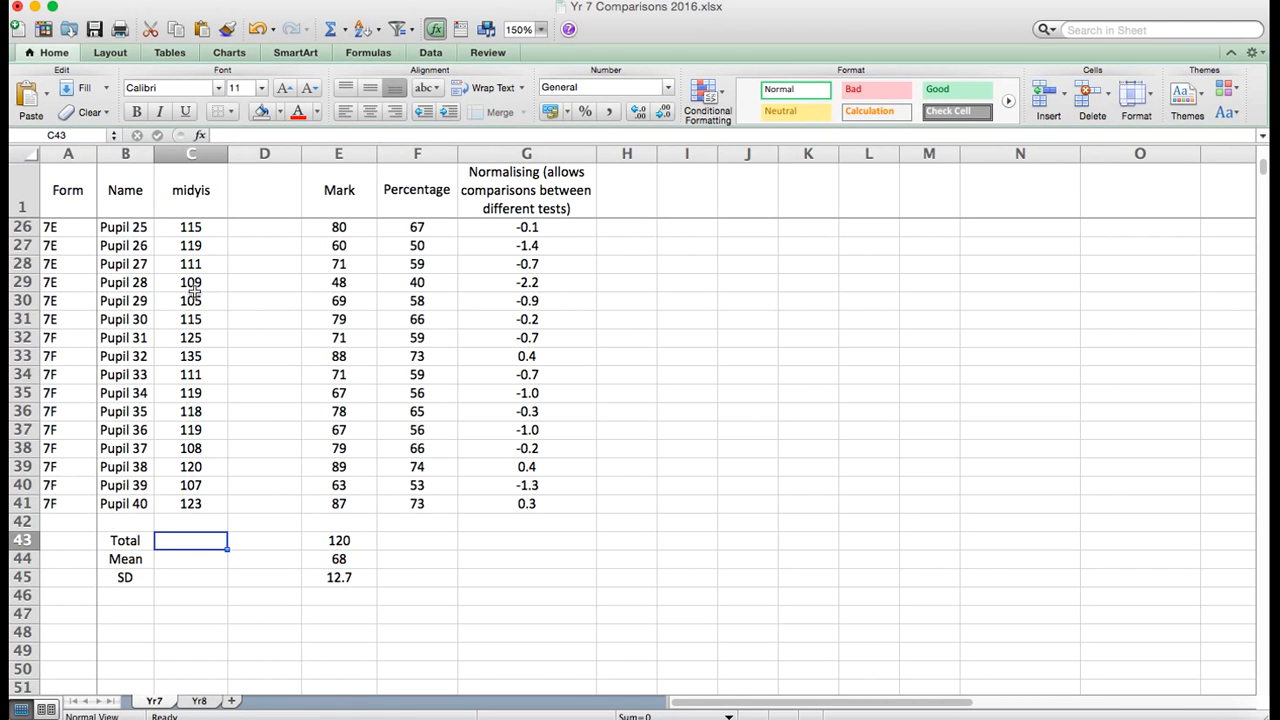
scroll(193, 290, up, 8)
scroll(193, 290, down, 12)
scroll(193, 290, up, 2)
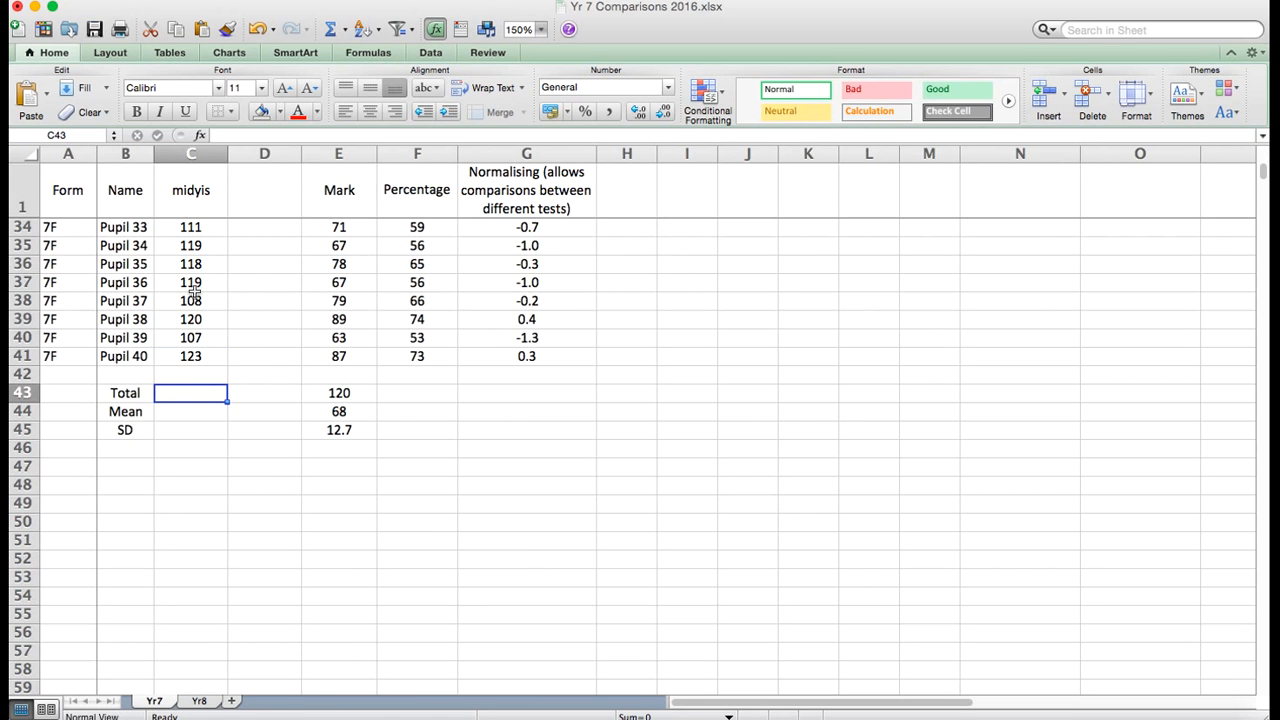
click(338, 390)
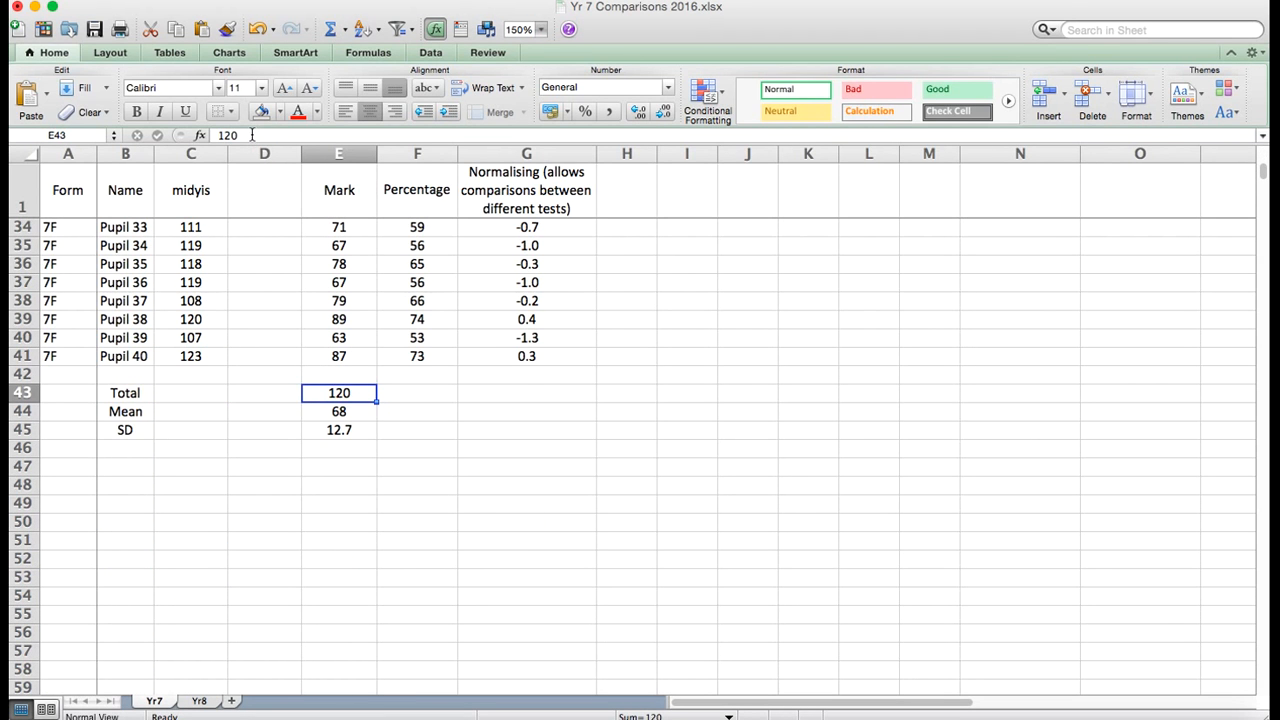
click(350, 414)
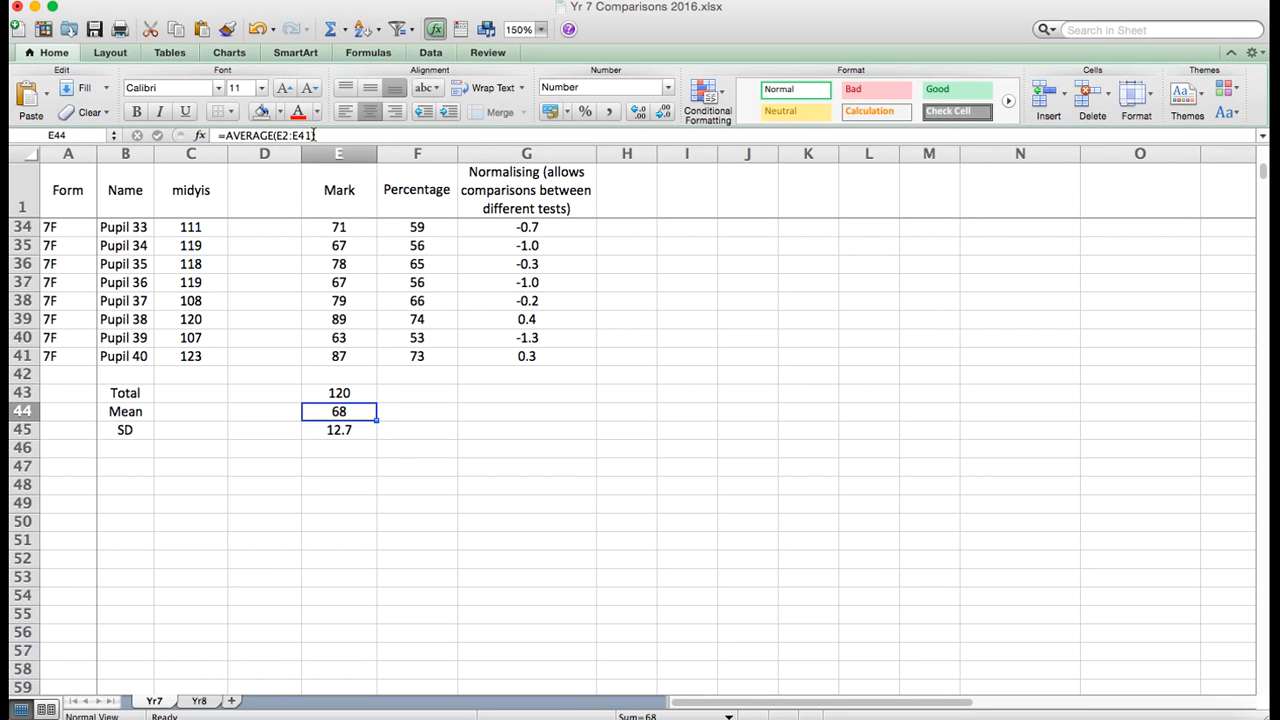
right_click(340, 410)
click(264, 410)
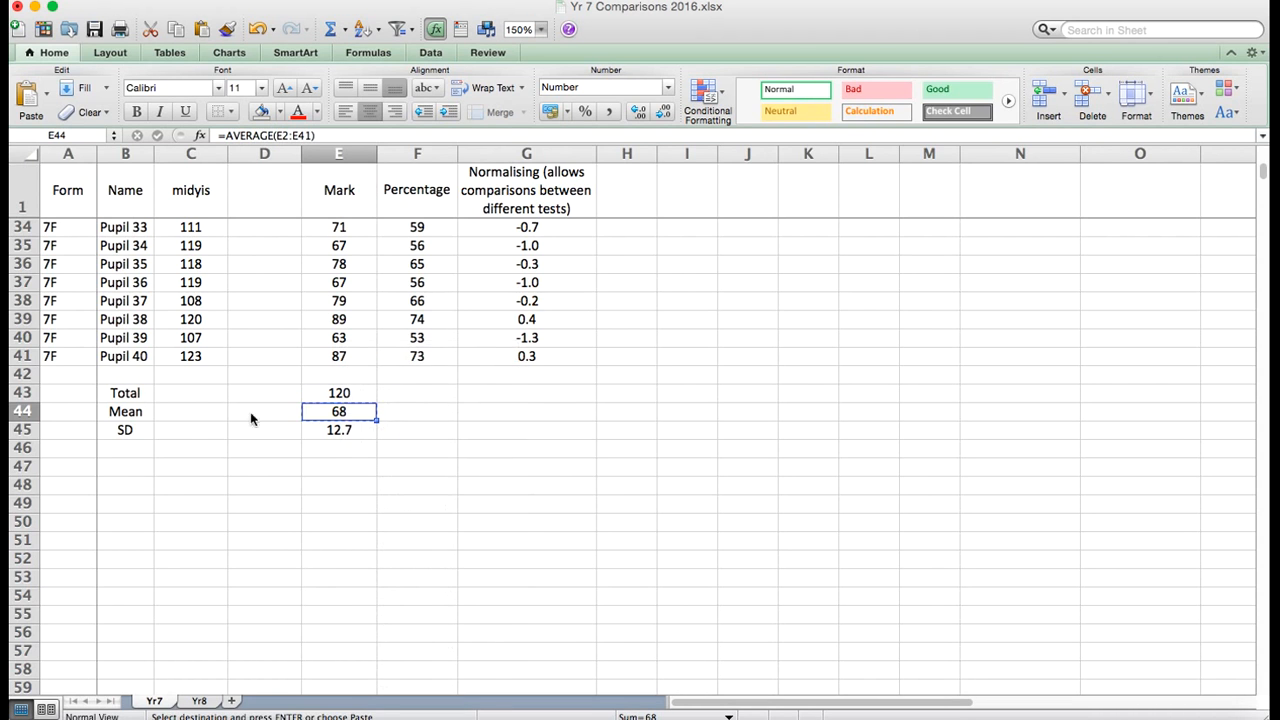
key(super+c)
click(191, 411)
right_click(192, 411)
click(240, 393)
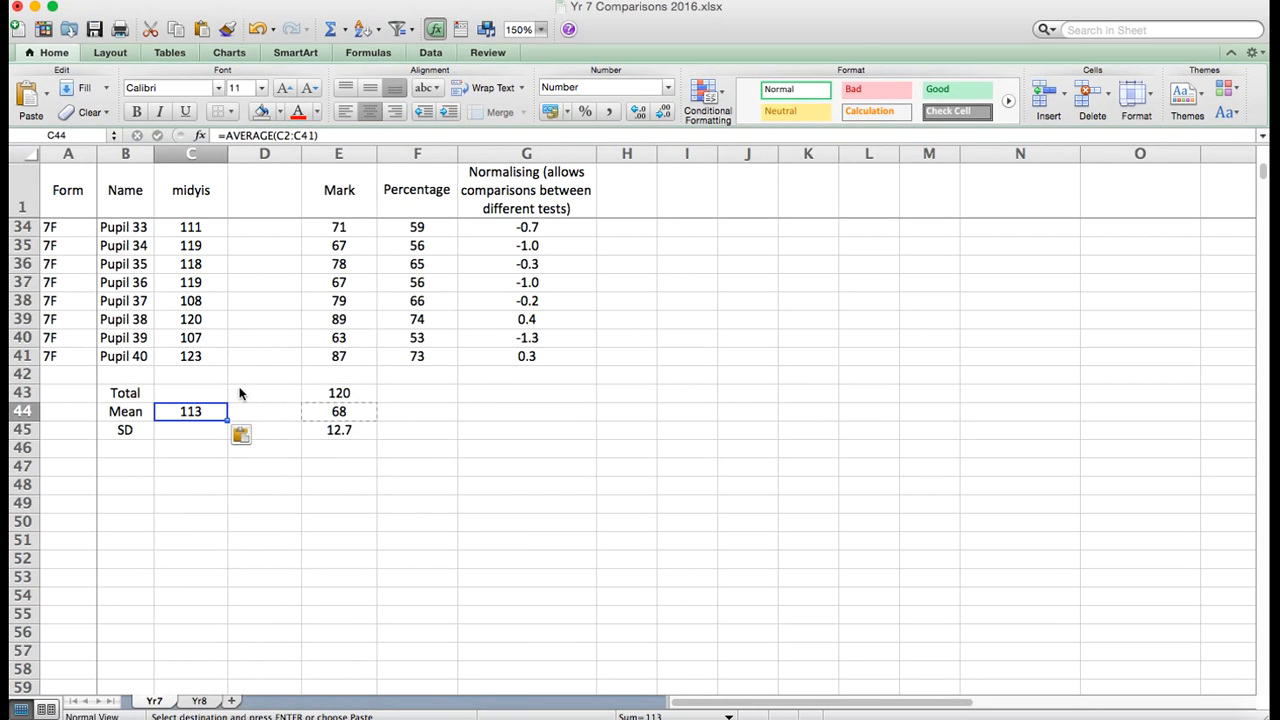
click(334, 135)
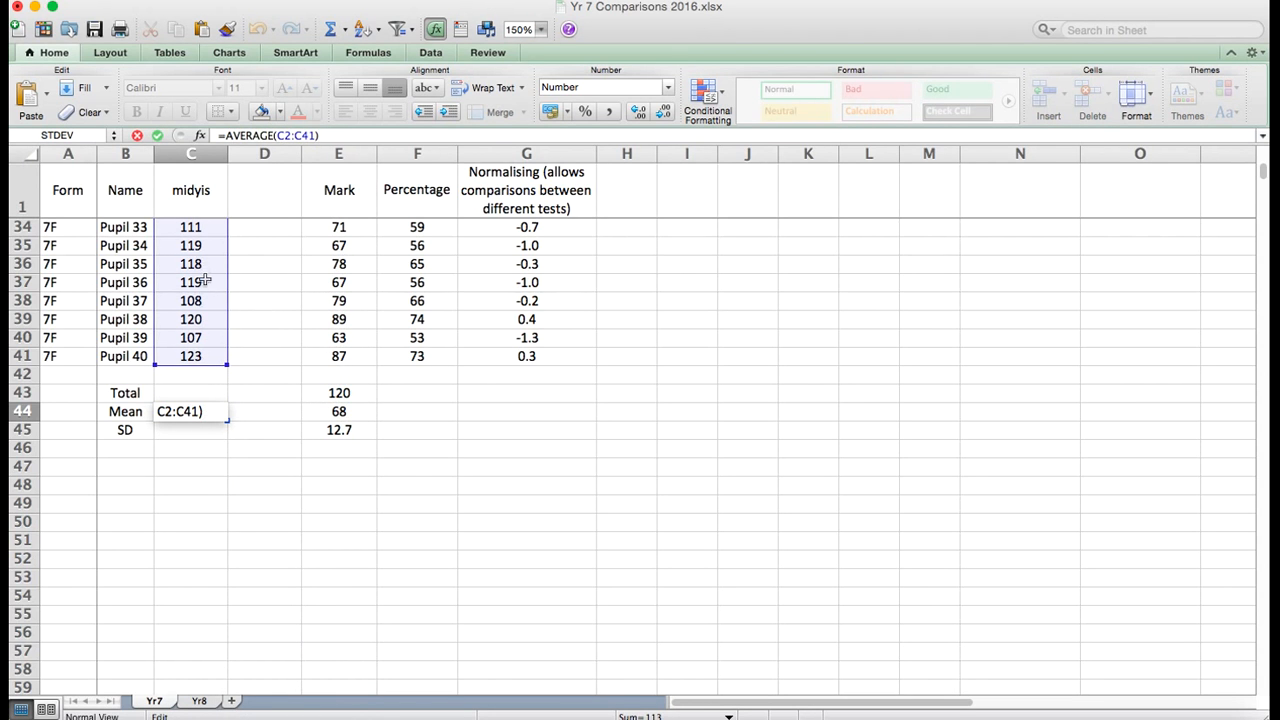
key(Return)
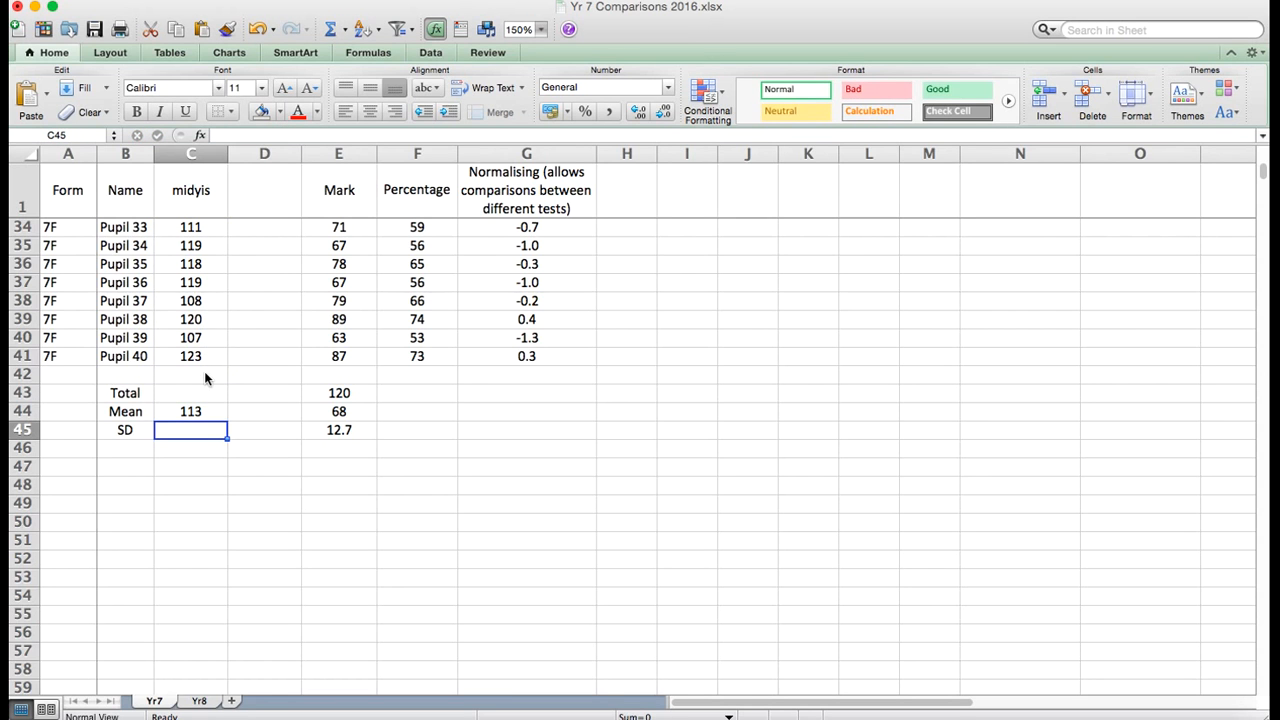
- Copy the standard deviation formula from E45 into C45 for the midyis scores and check its range
click(345, 430)
key(super+c)
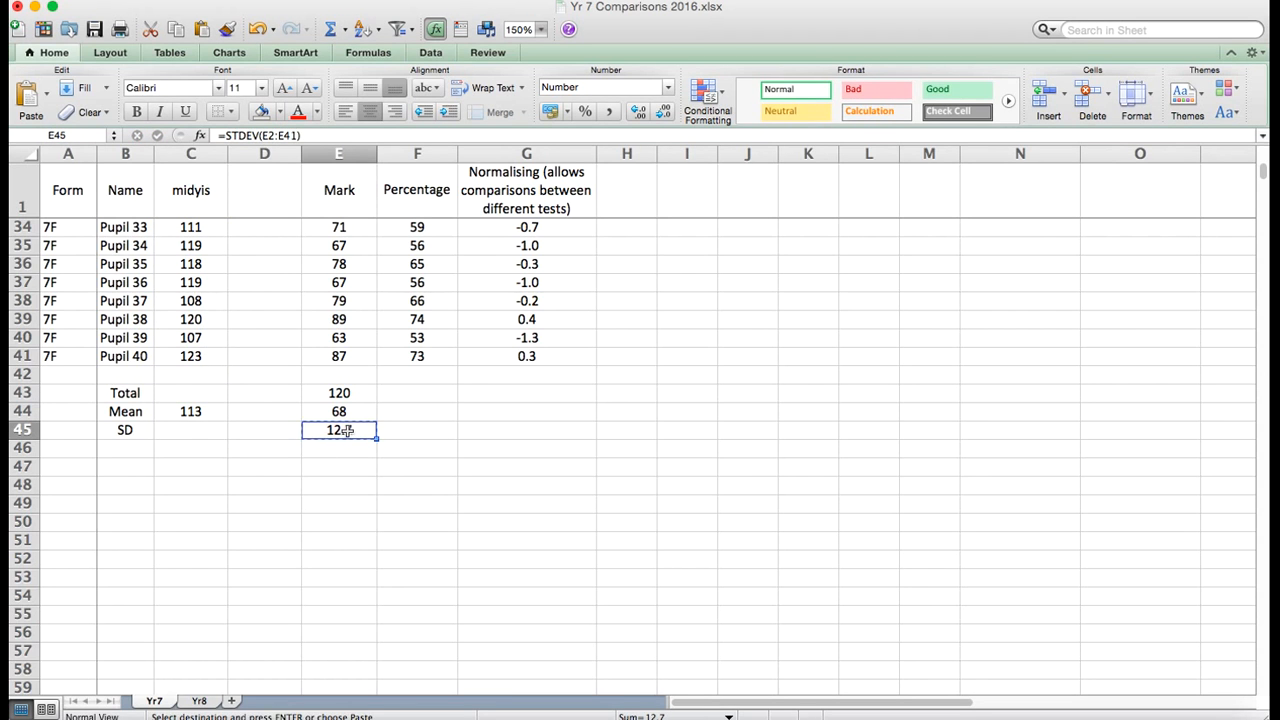
click(200, 432)
key(super+v)
click(205, 486)
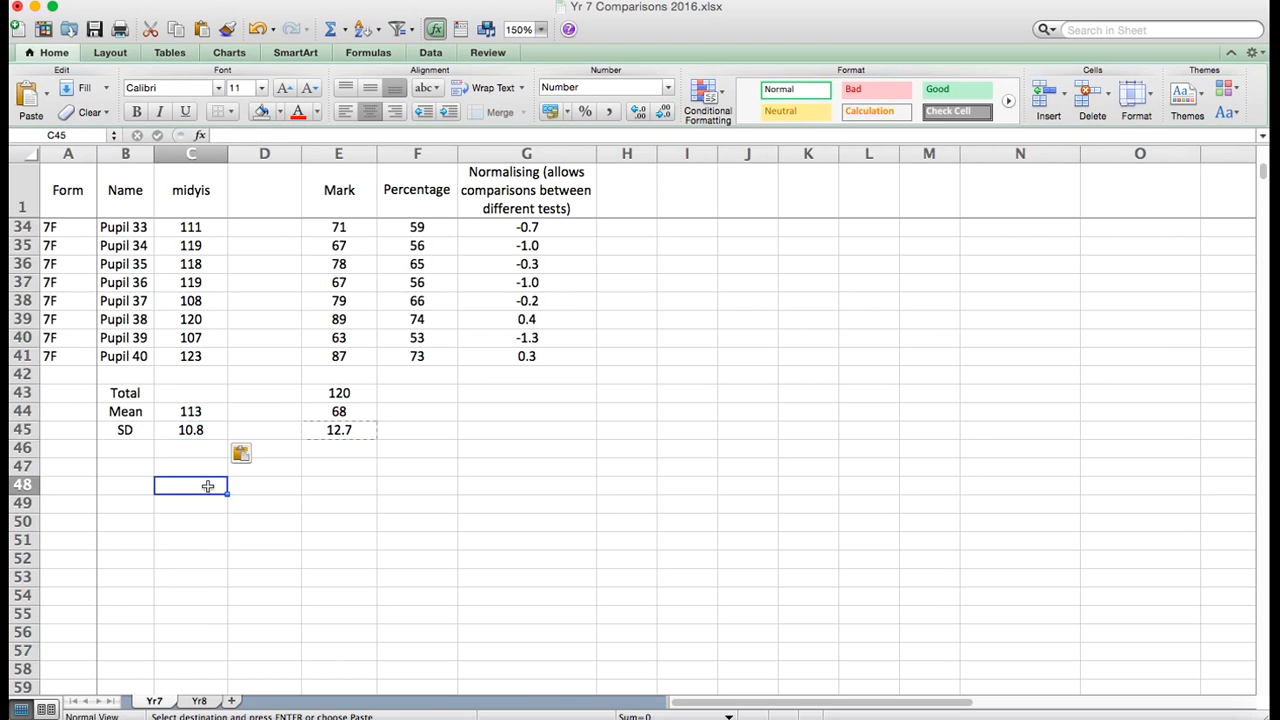
click(202, 431)
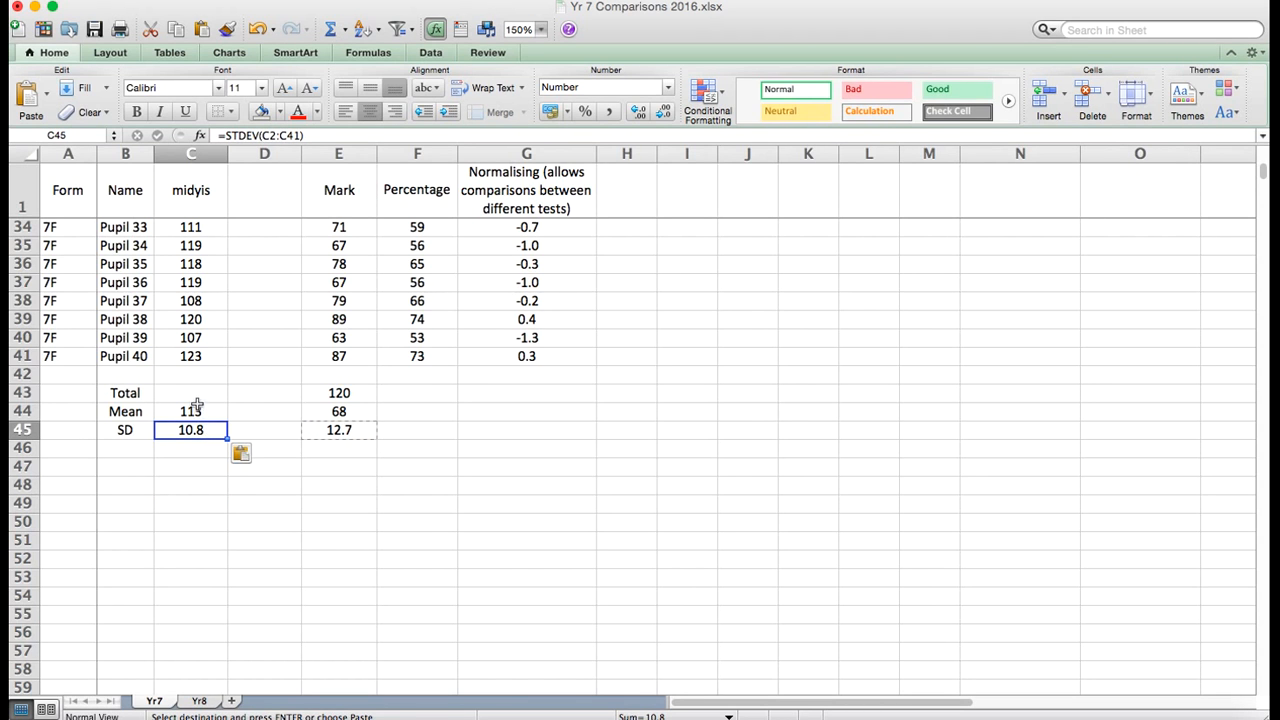
- Enter a dash as the midyis total in C43
click(195, 393)
text(=)
key(Return)
click(195, 394)
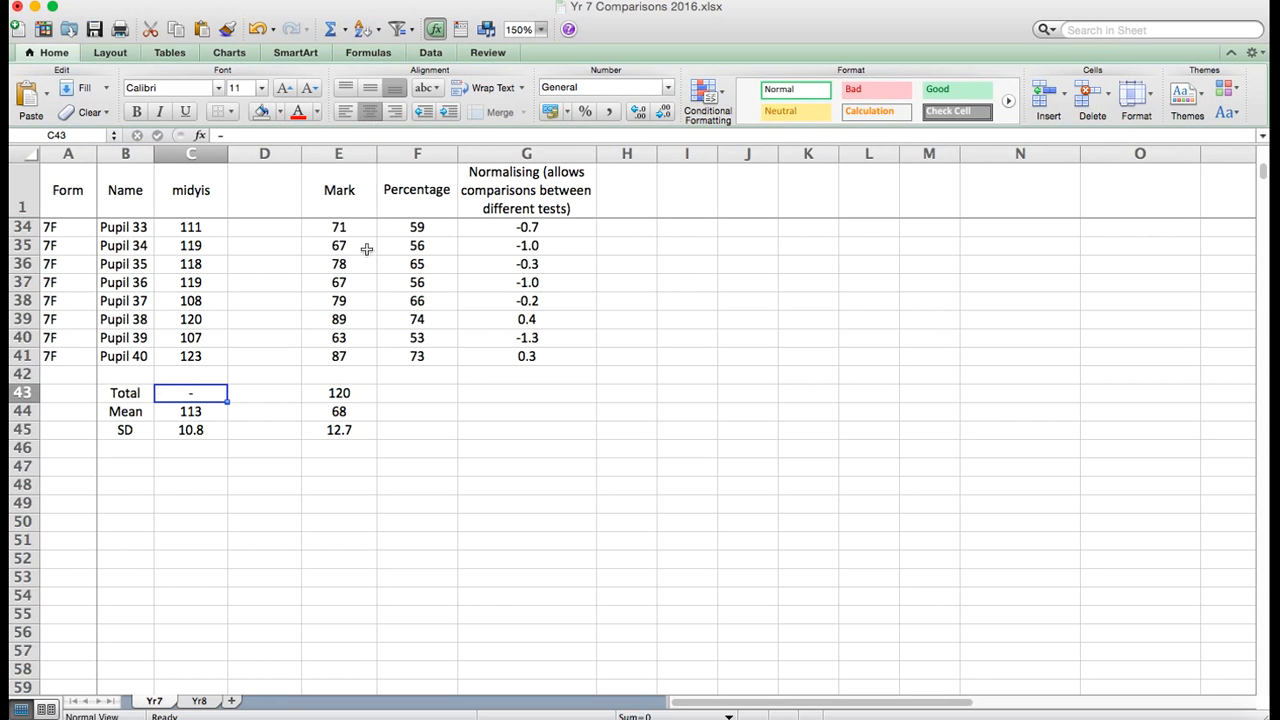
click(366, 392)
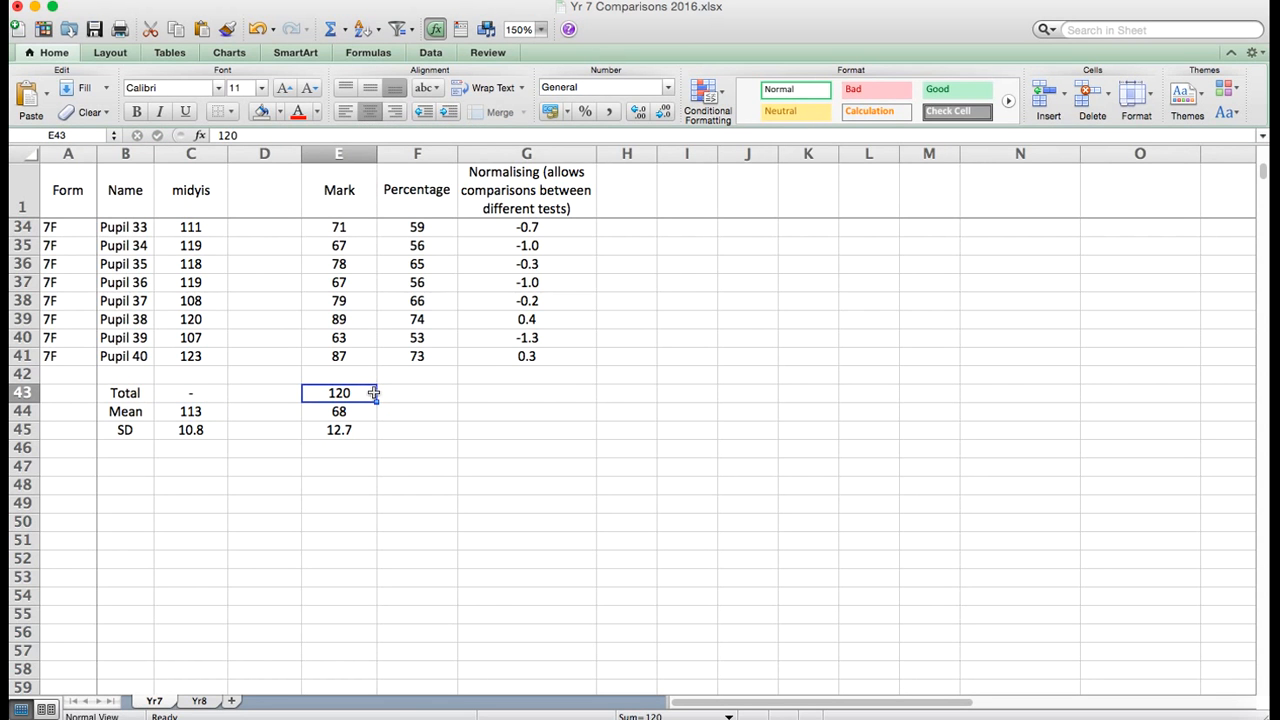
- Title the new column D with the heading Norm. in D1
scroll(373, 393, up, 10)
click(262, 203)
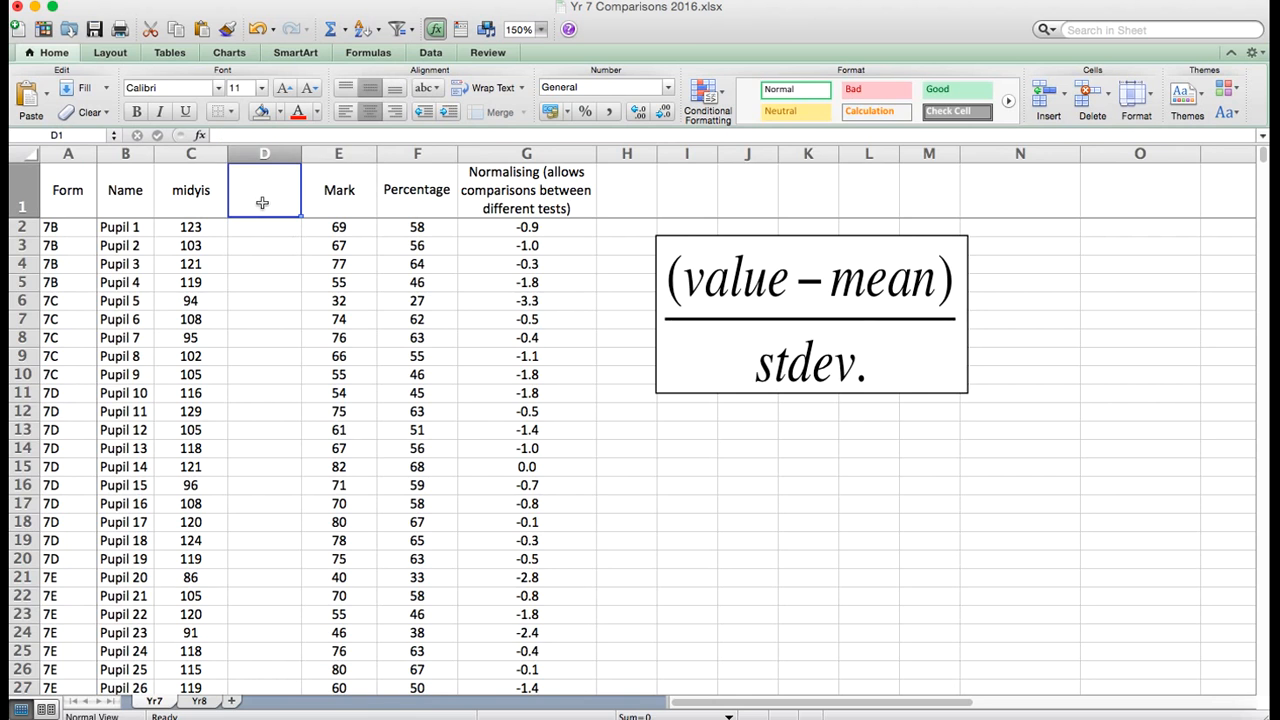
text(Norm.)
key(Return)
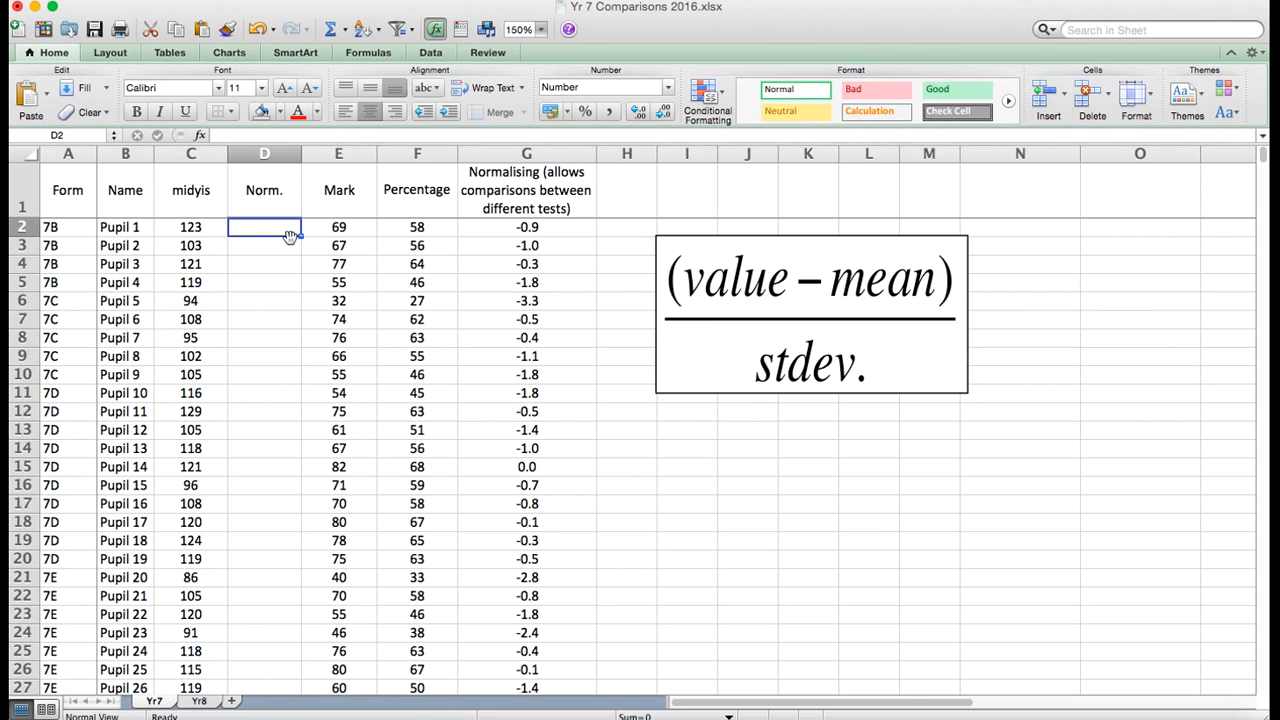
- Enter the midyis normalising formula =(C2-C$44)/C$45 in D2 with the mean and SD rows locked
text(=)
click(197, 229)
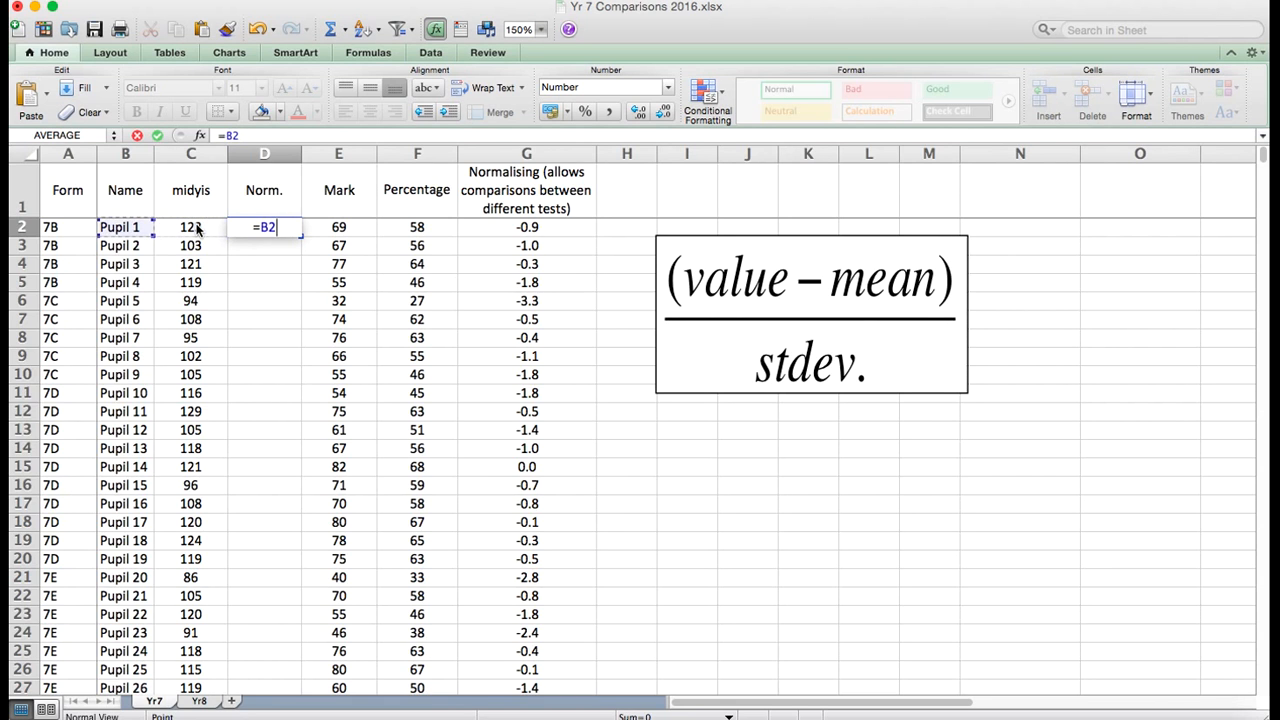
click(229, 136)
text((C2)
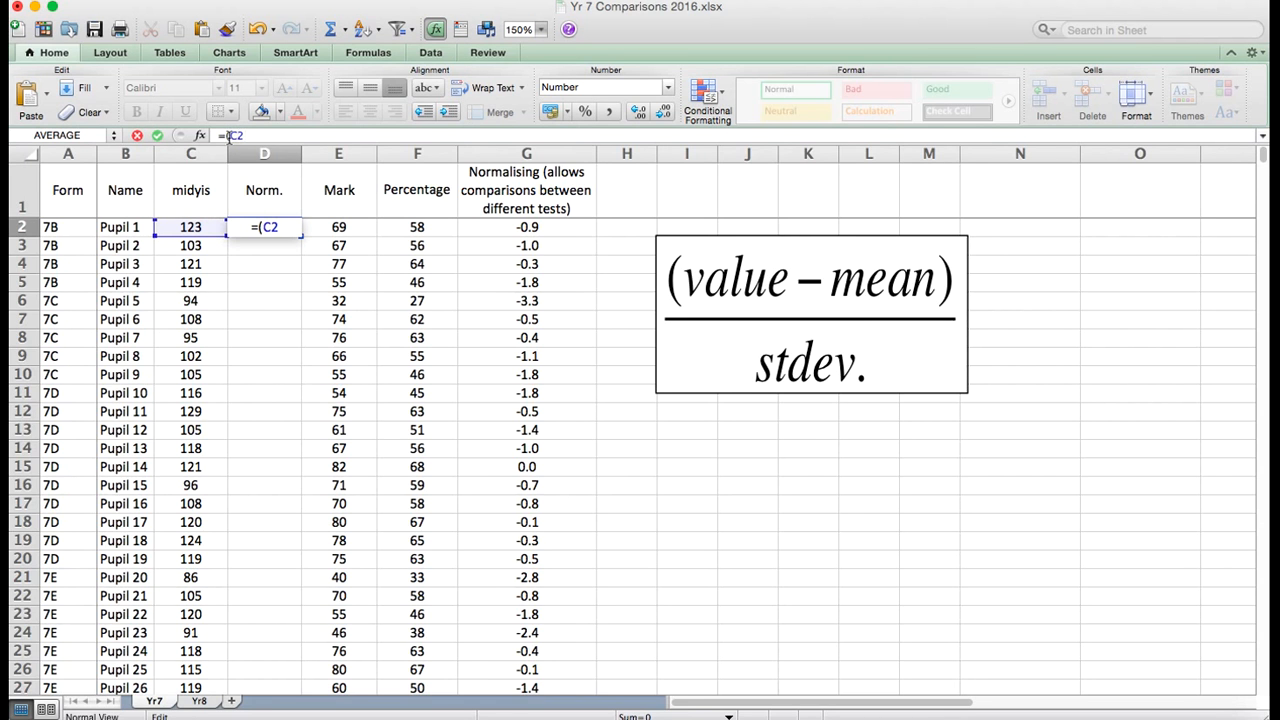
text(-)
scroll(262, 409, down, 5)
scroll(262, 409, down, 10)
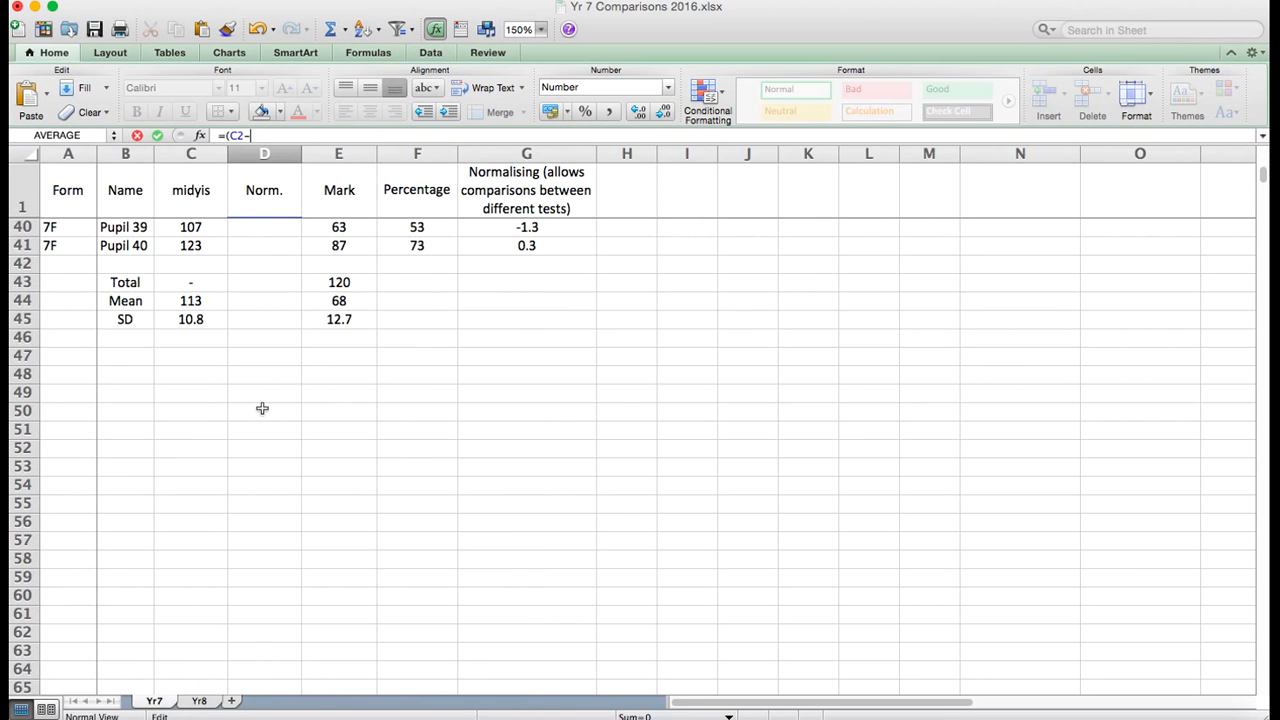
click(206, 300)
click(258, 134)
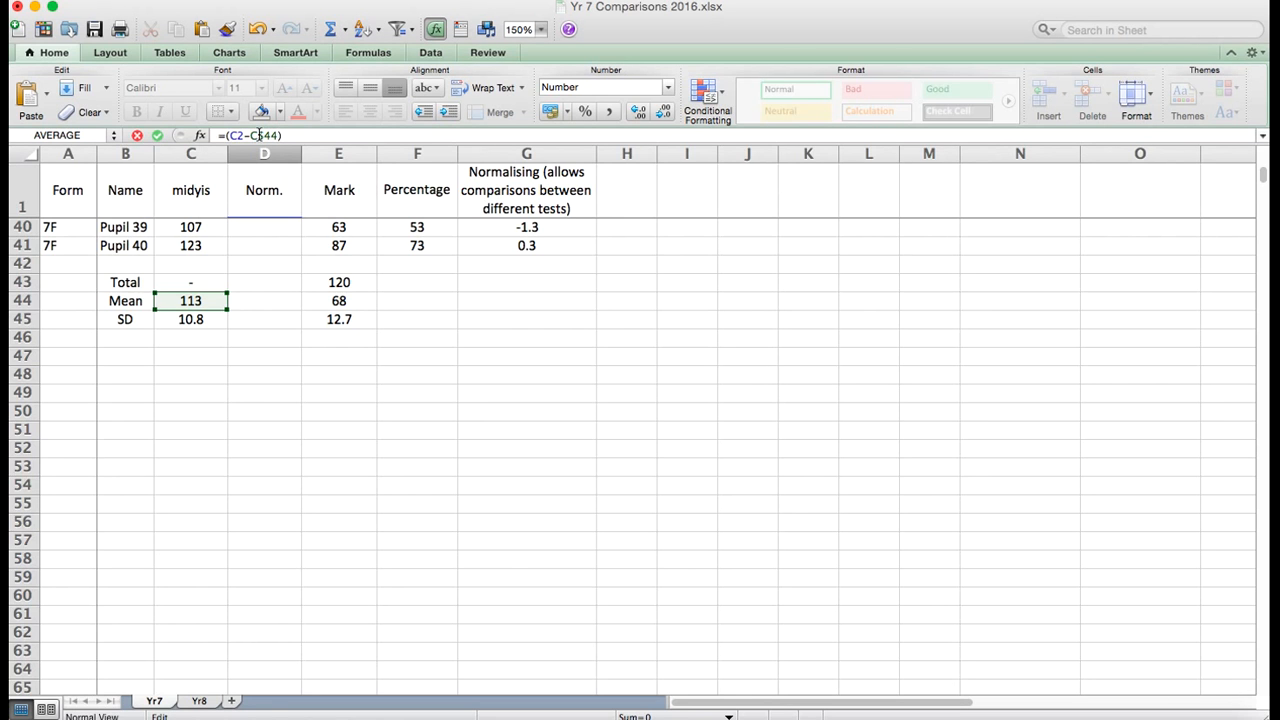
click(201, 320)
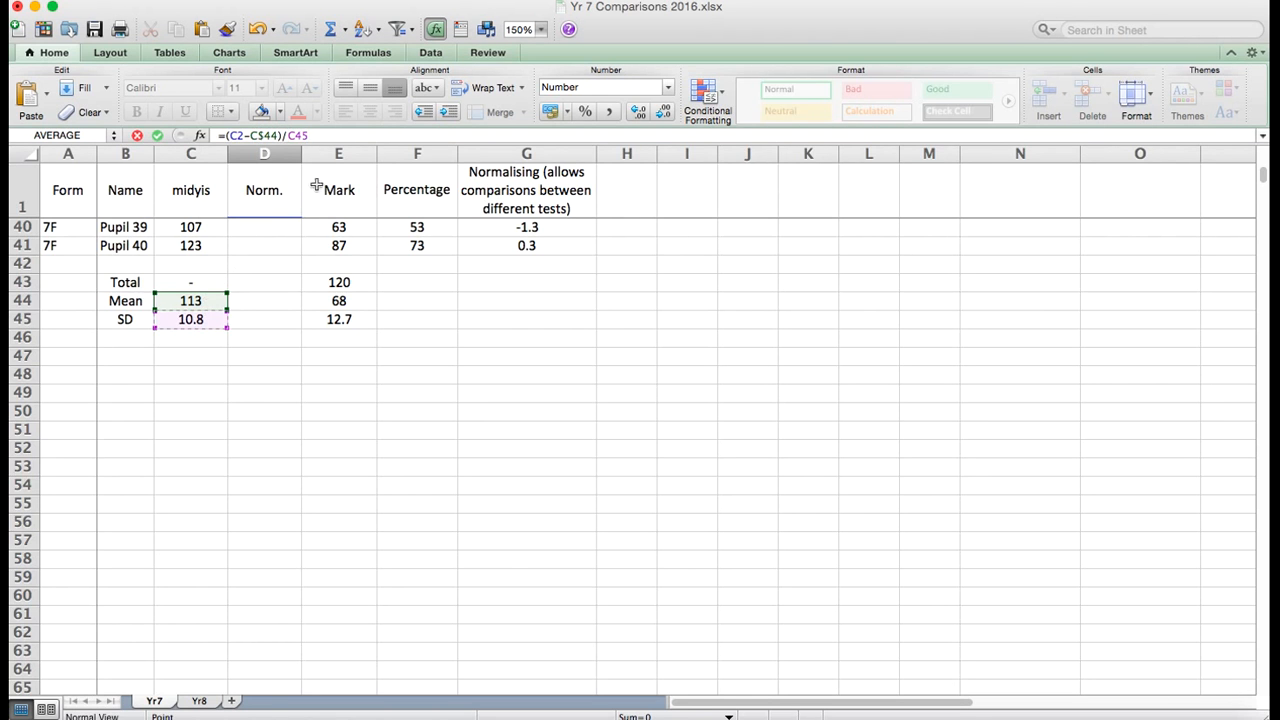
click(297, 137)
key(Return)
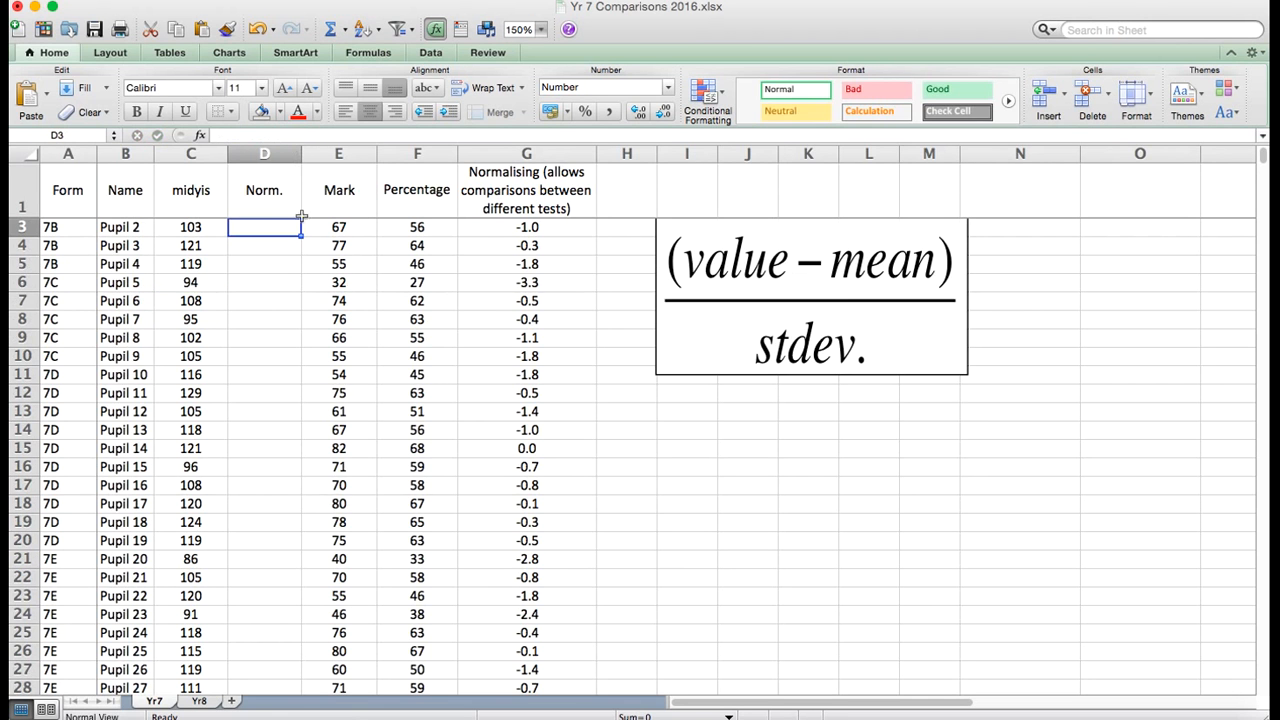
- Show D2 to one decimal place and fill its formula down the Norm. column to D41
scroll(286, 275, up, 1)
click(276, 228)
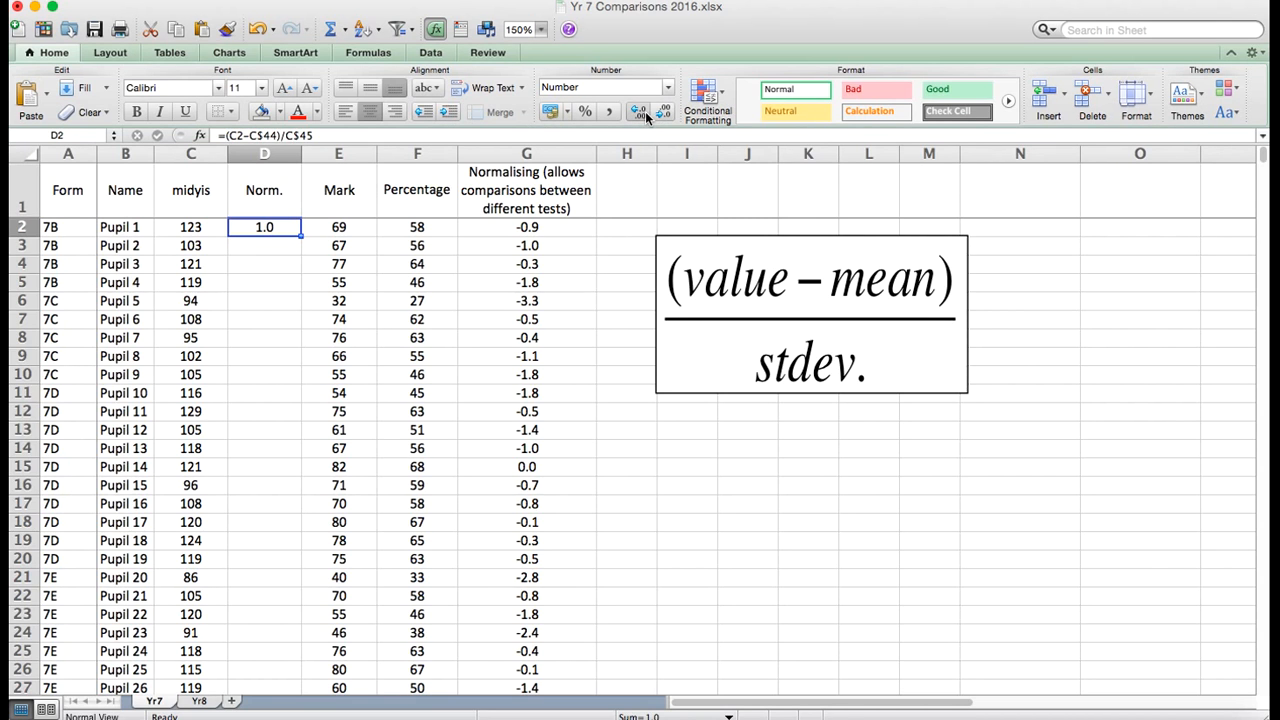
drag(301, 235, 277, 337)
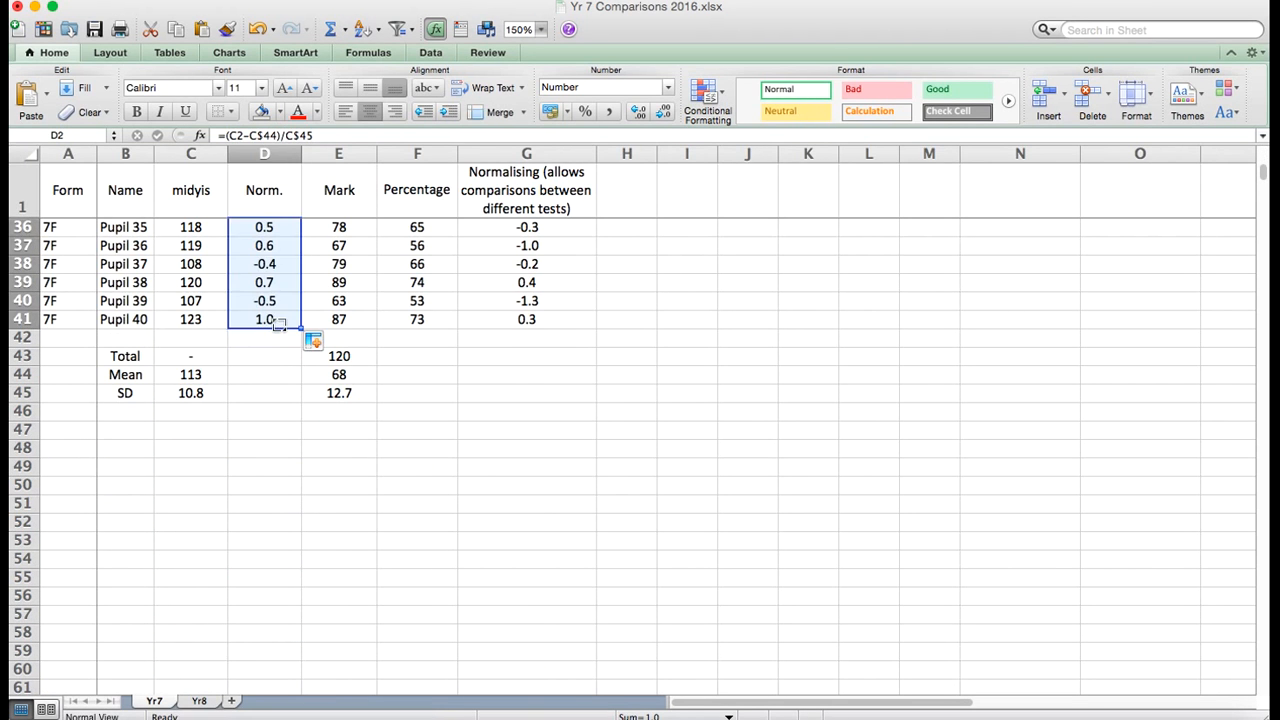
scroll(278, 322, up, 10)
click(271, 222)
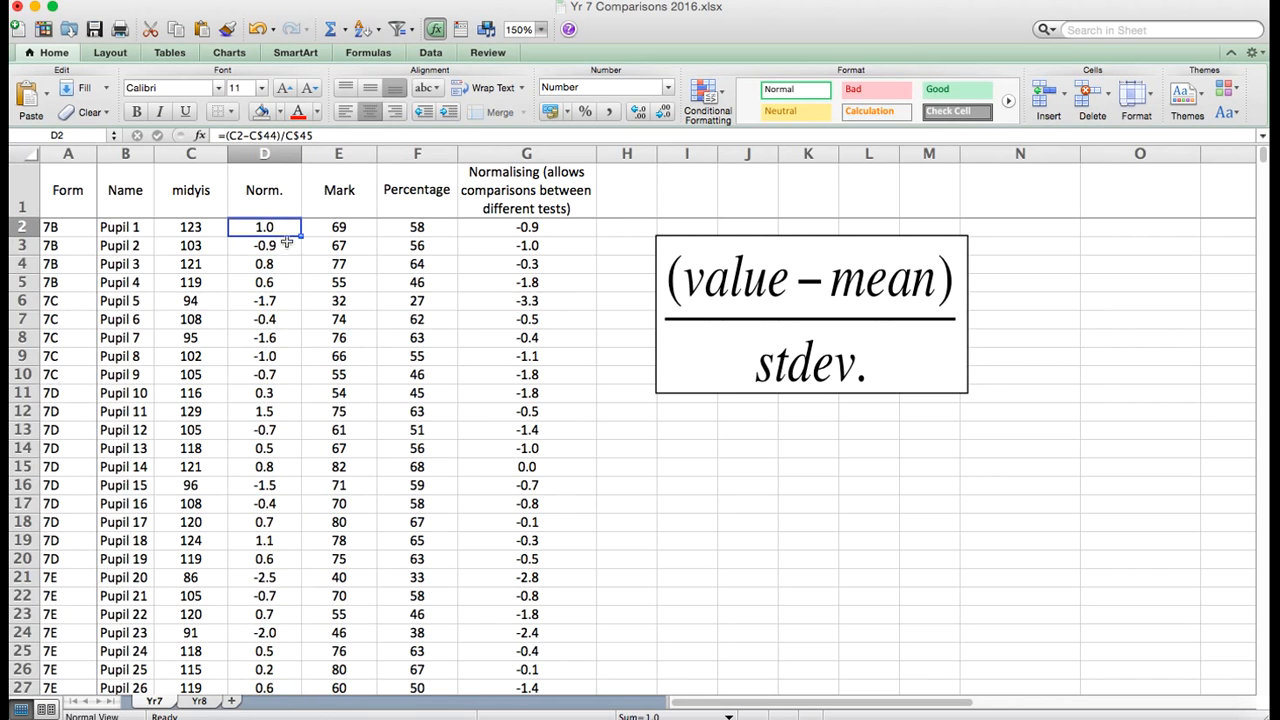
drag(301, 237, 305, 335)
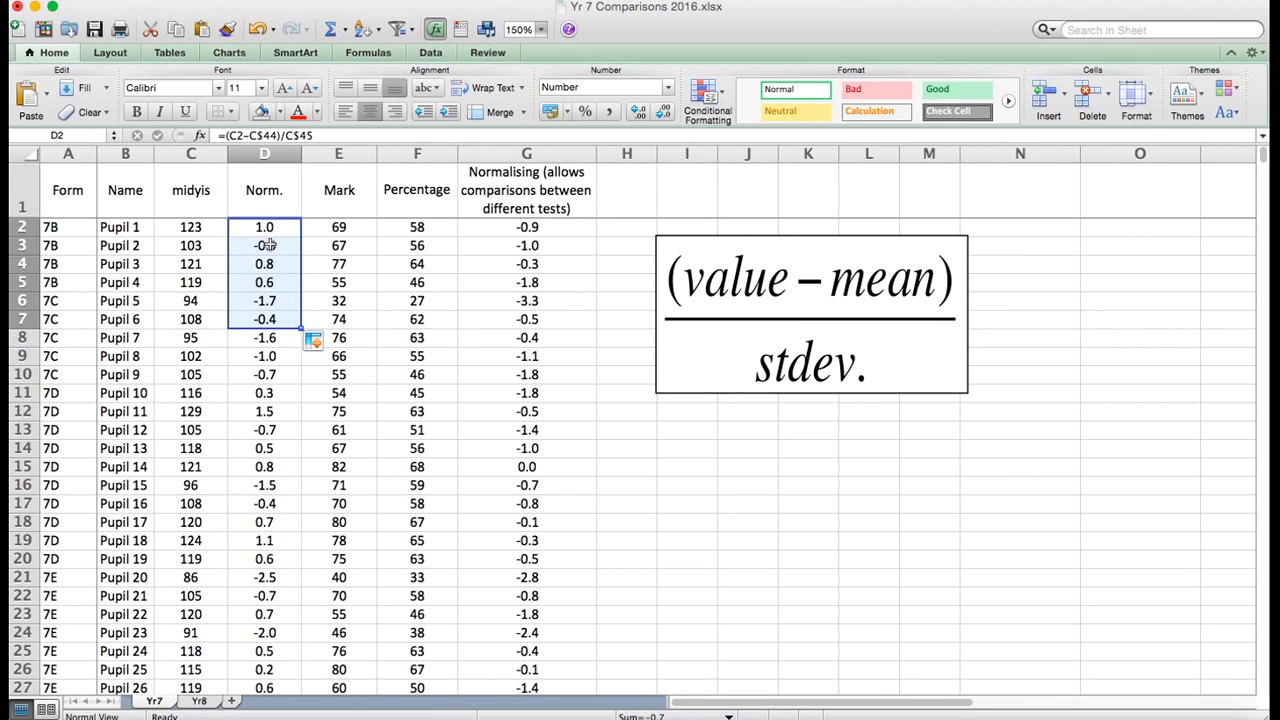
click(131, 227)
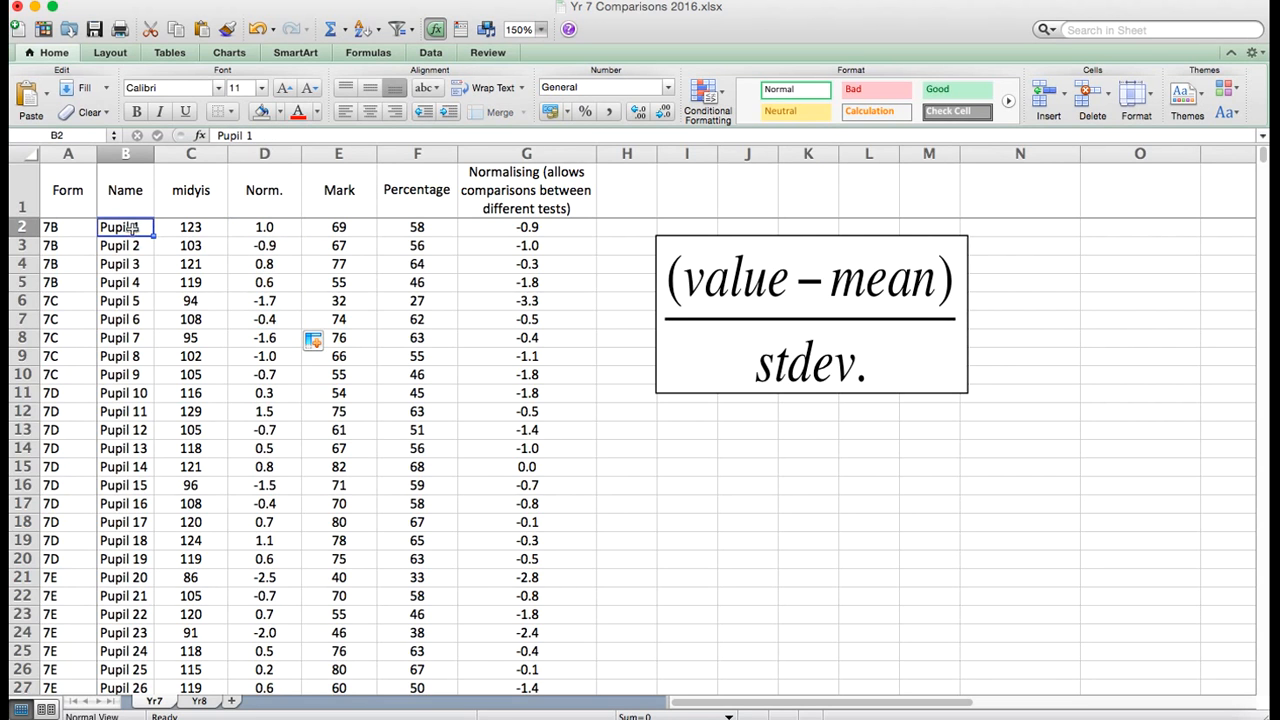
drag(155, 236, 160, 292)
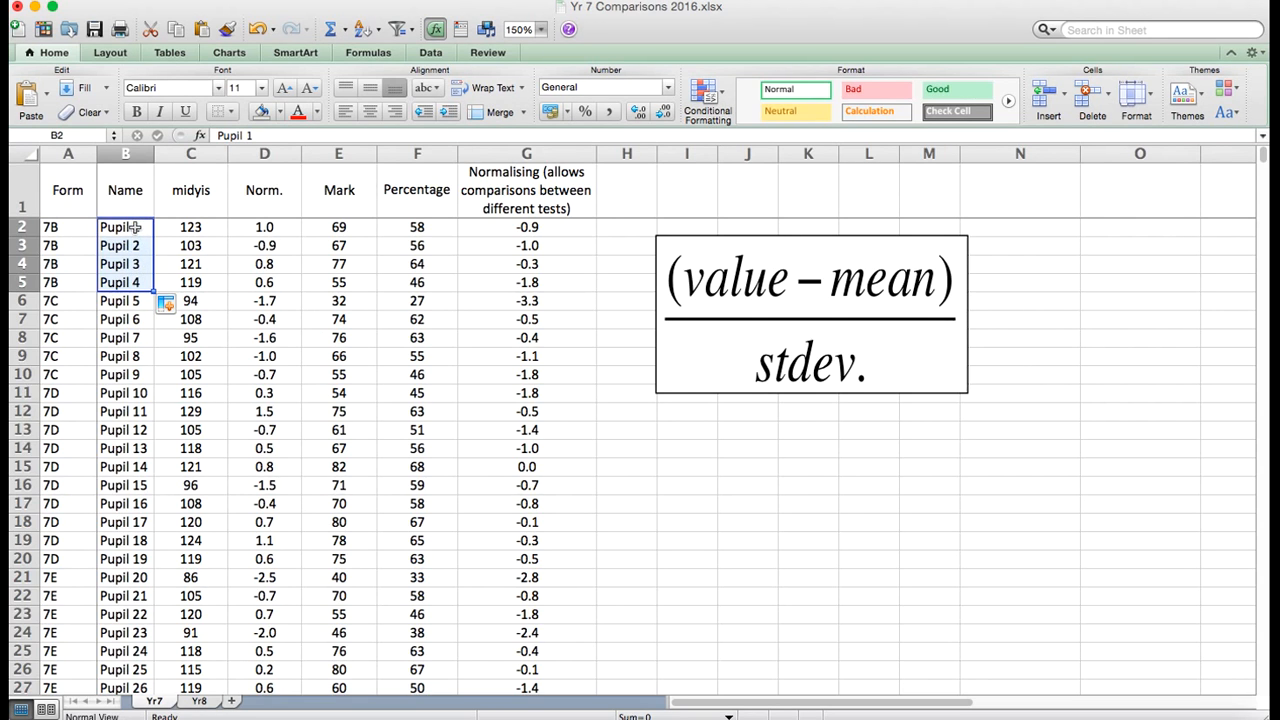
click(131, 245)
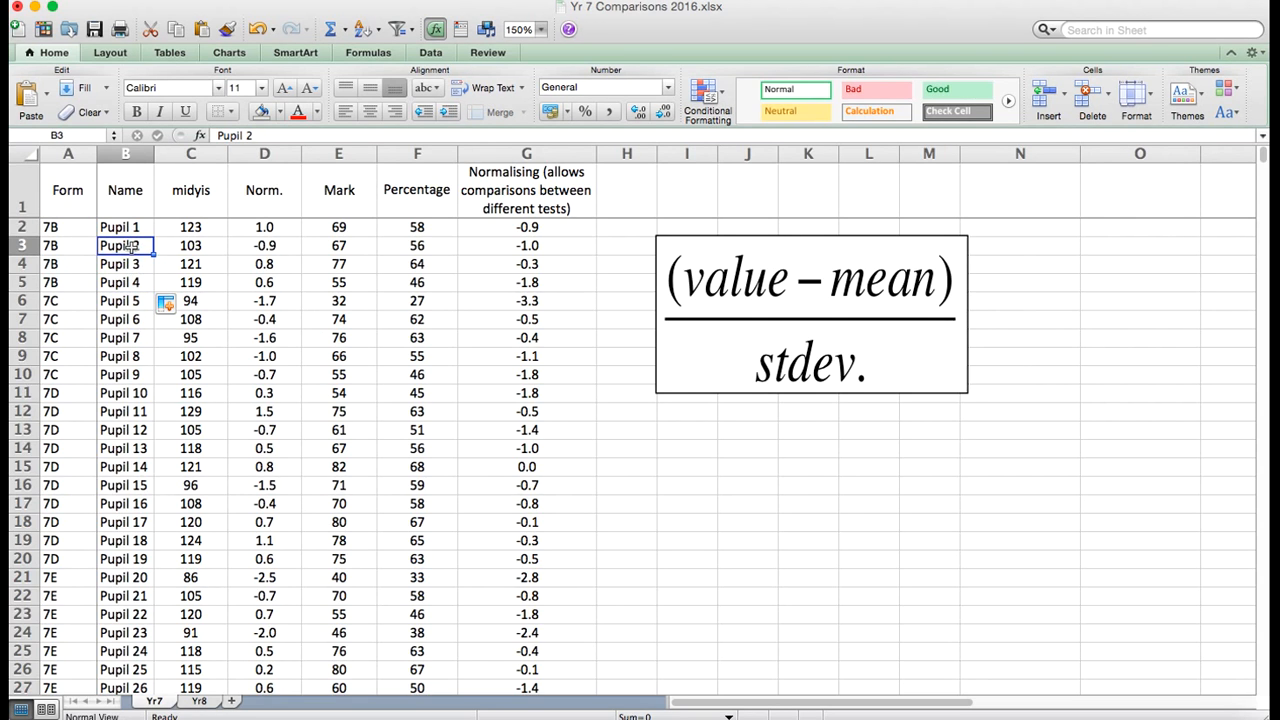
drag(140, 227, 155, 343)
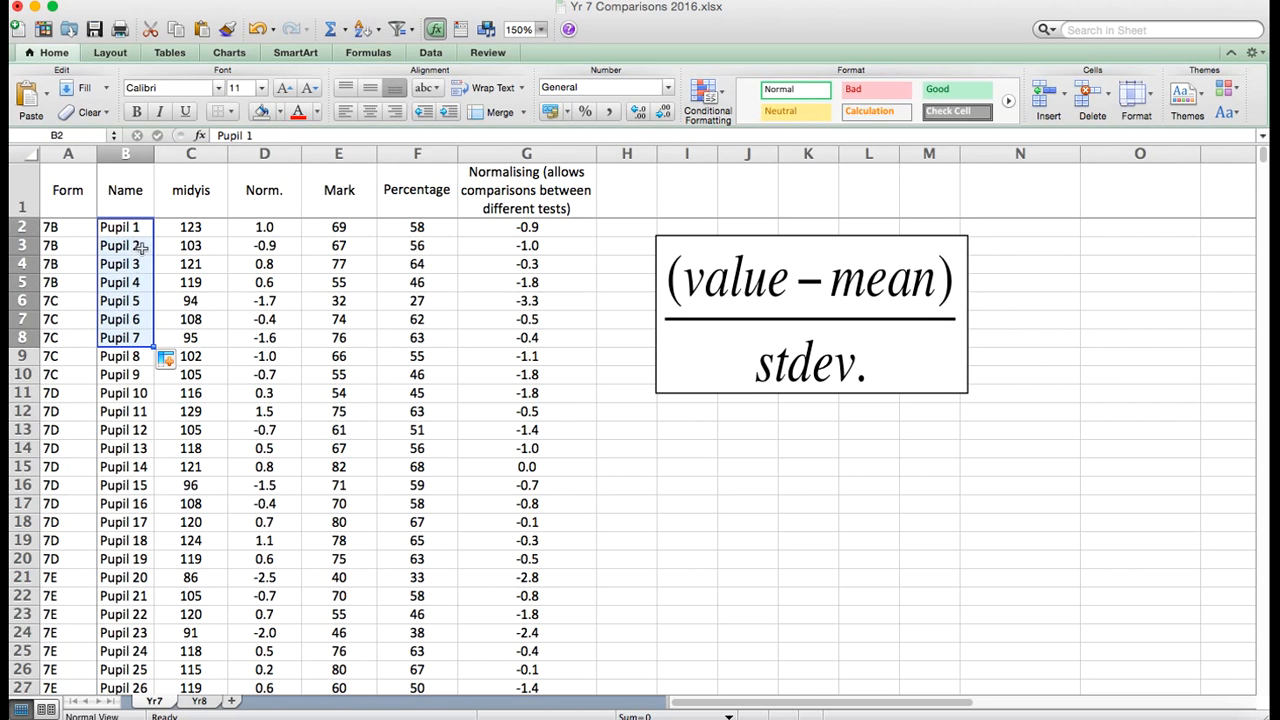
click(137, 289)
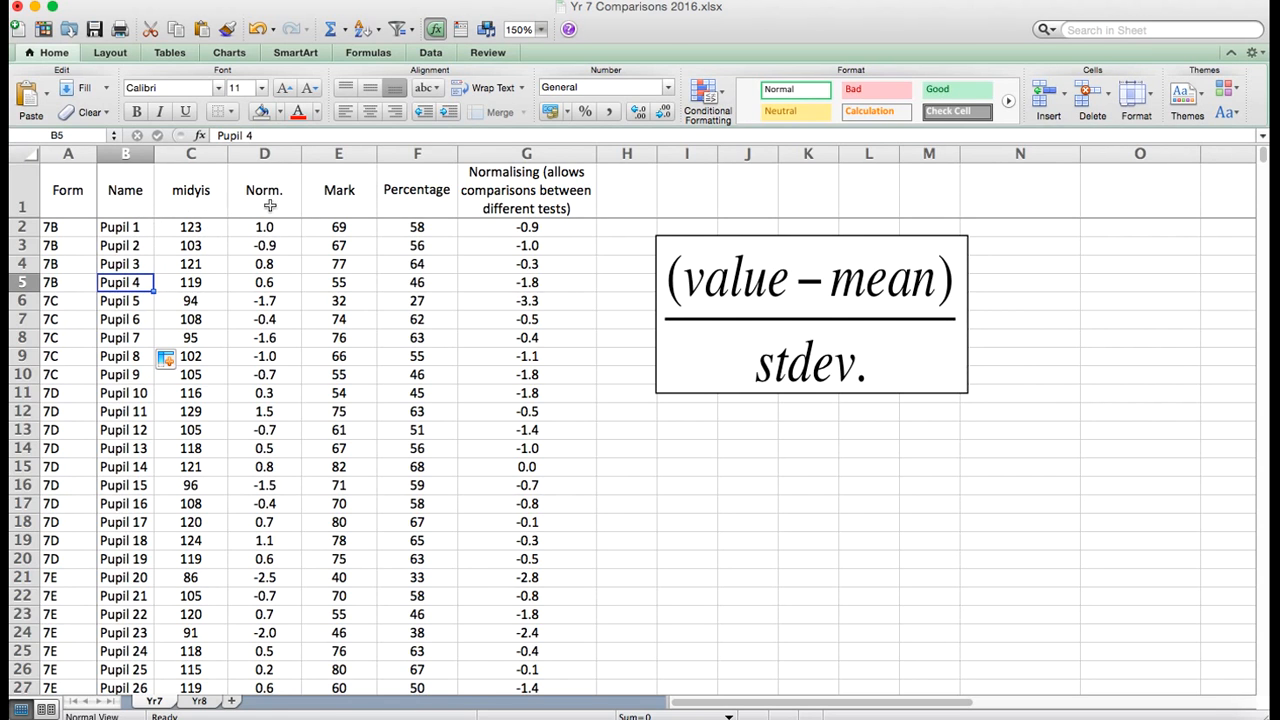
drag(281, 201, 216, 189)
drag(340, 198, 515, 200)
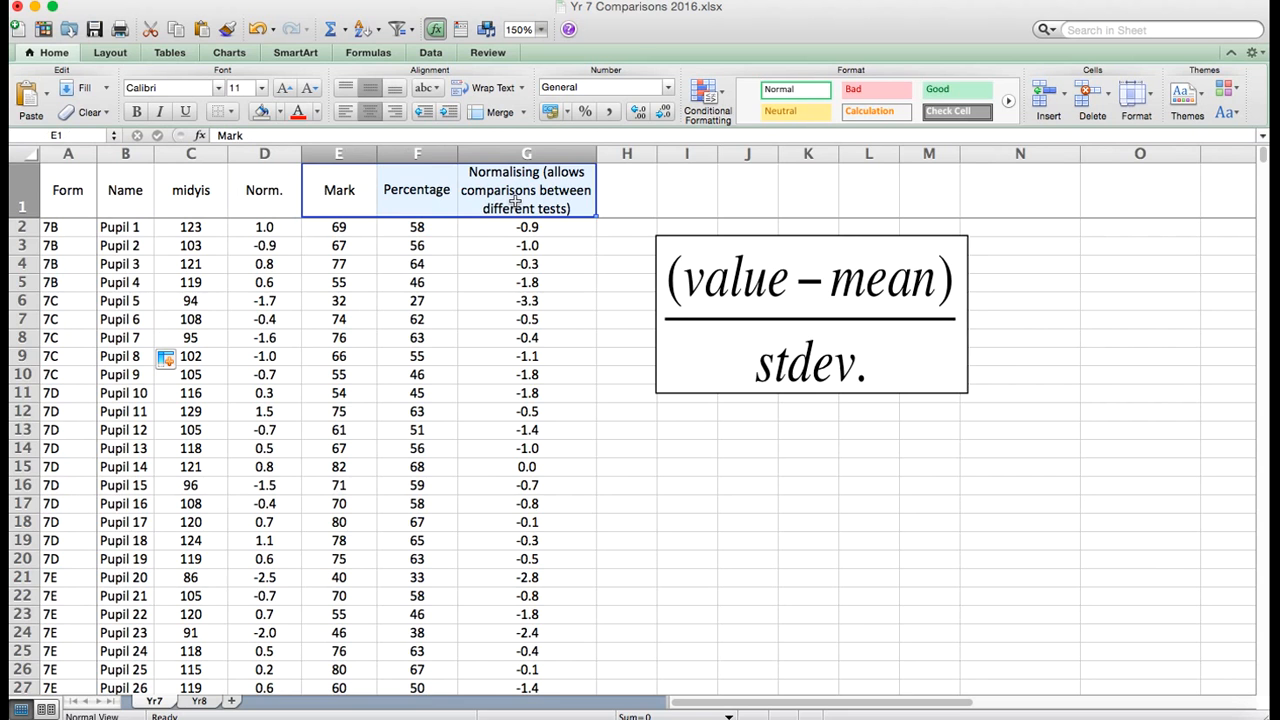
- Insert a blank row above the header row of the pupil table
click(27, 189)
right_click(27, 189)
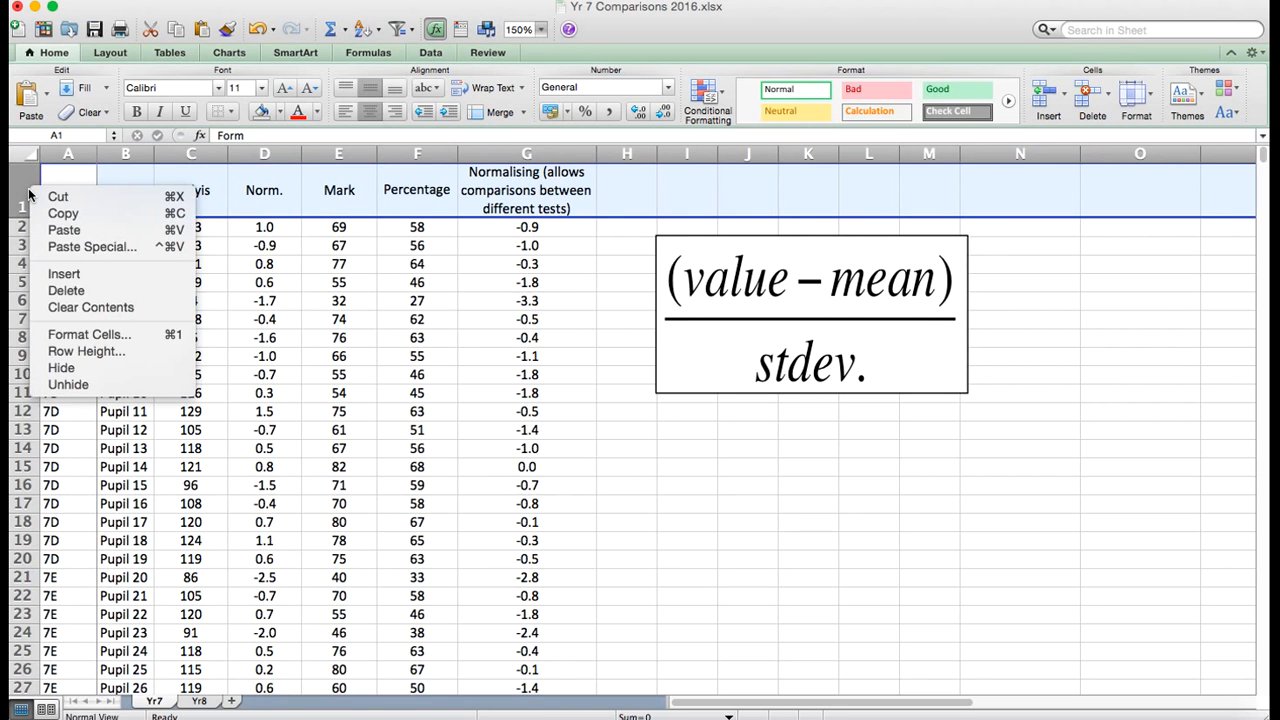
click(62, 276)
click(242, 300)
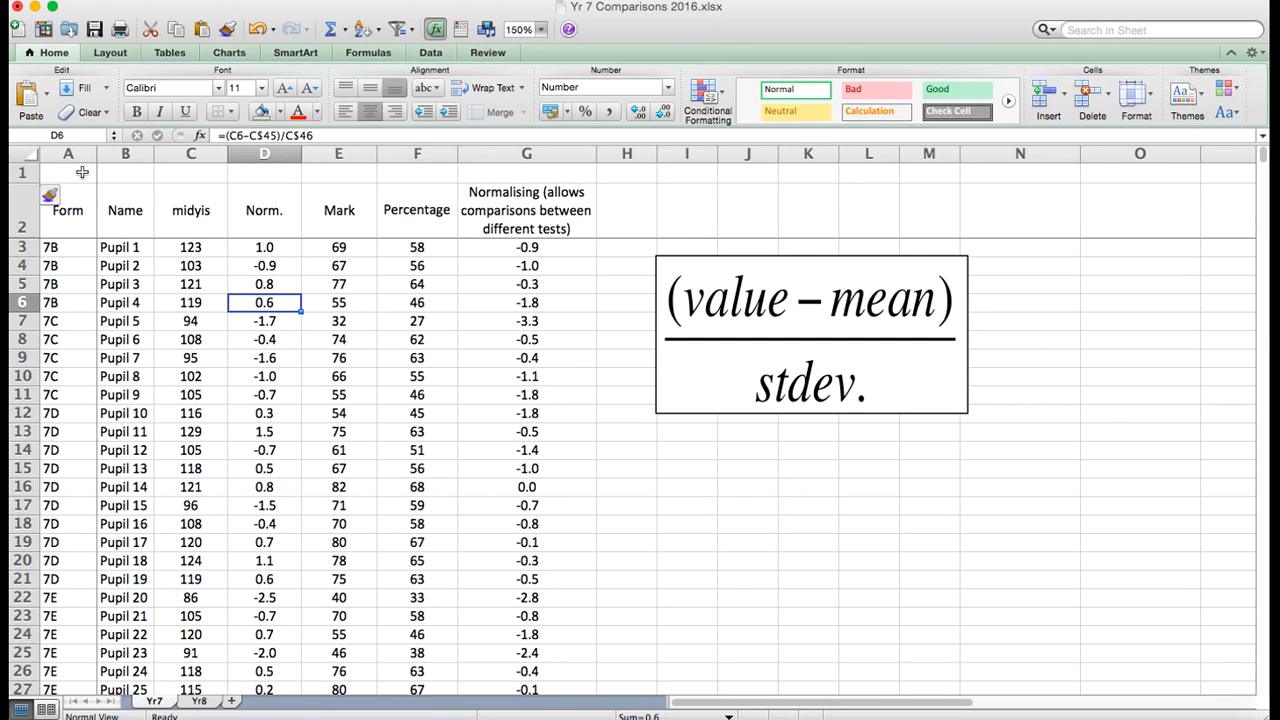
click(82, 173)
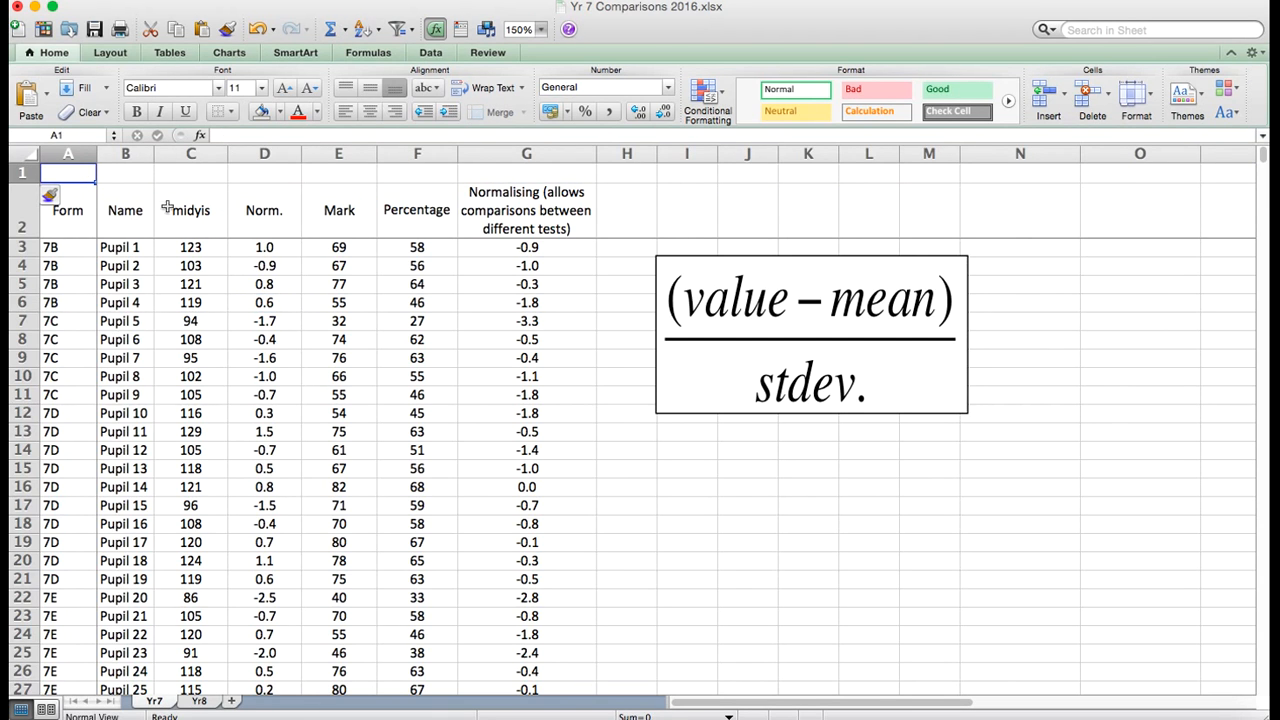
- Merge C1:D1, enter the group heading Midyis there, and clear the old midyis heading in C2
drag(204, 177, 250, 181)
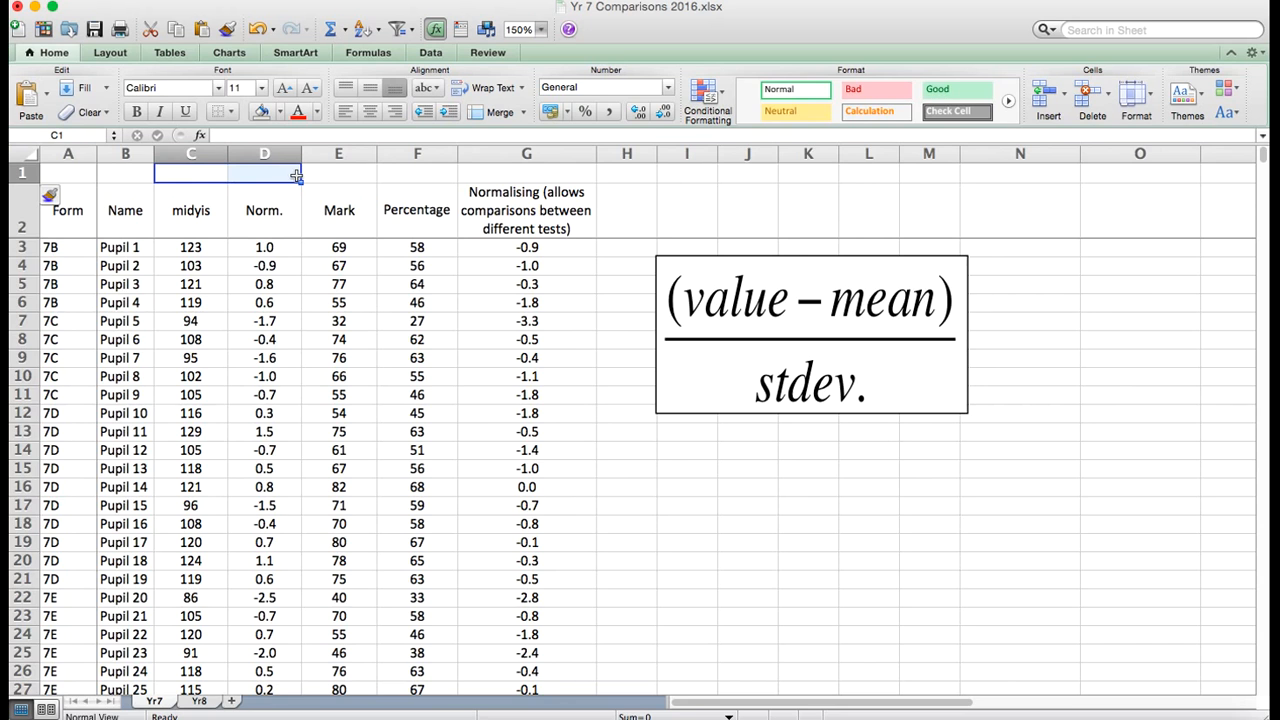
click(500, 112)
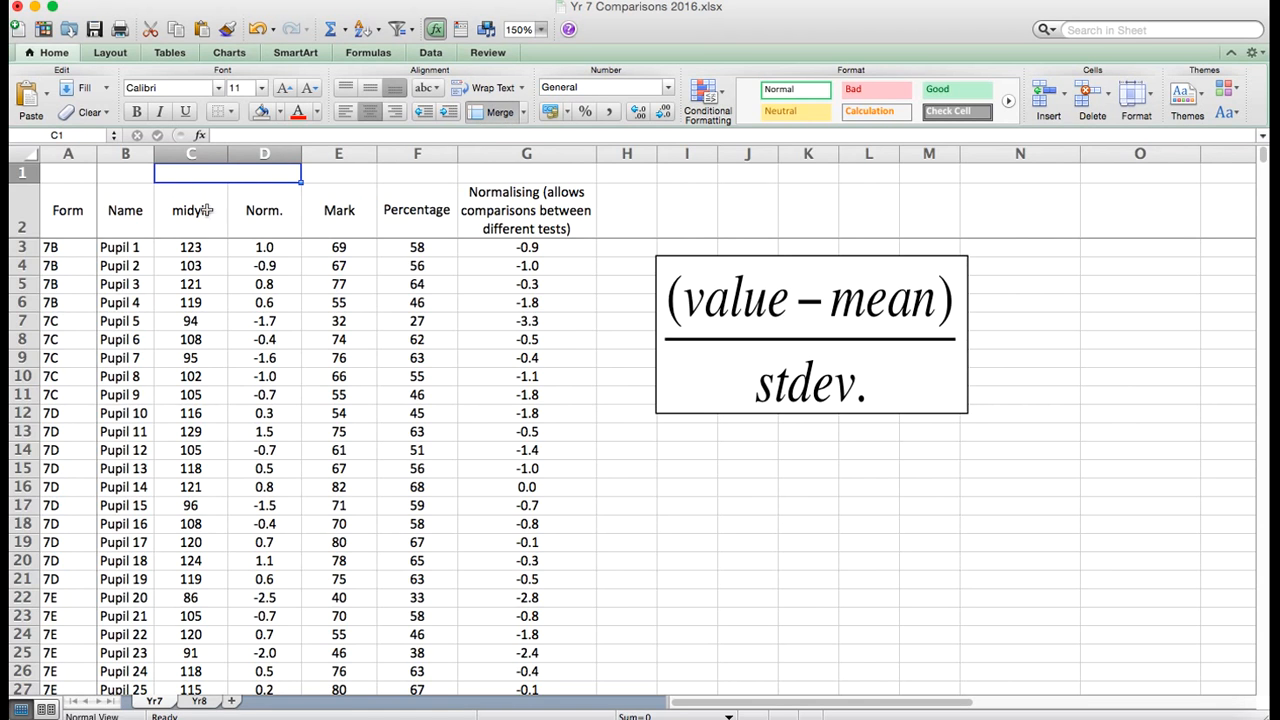
click(200, 210)
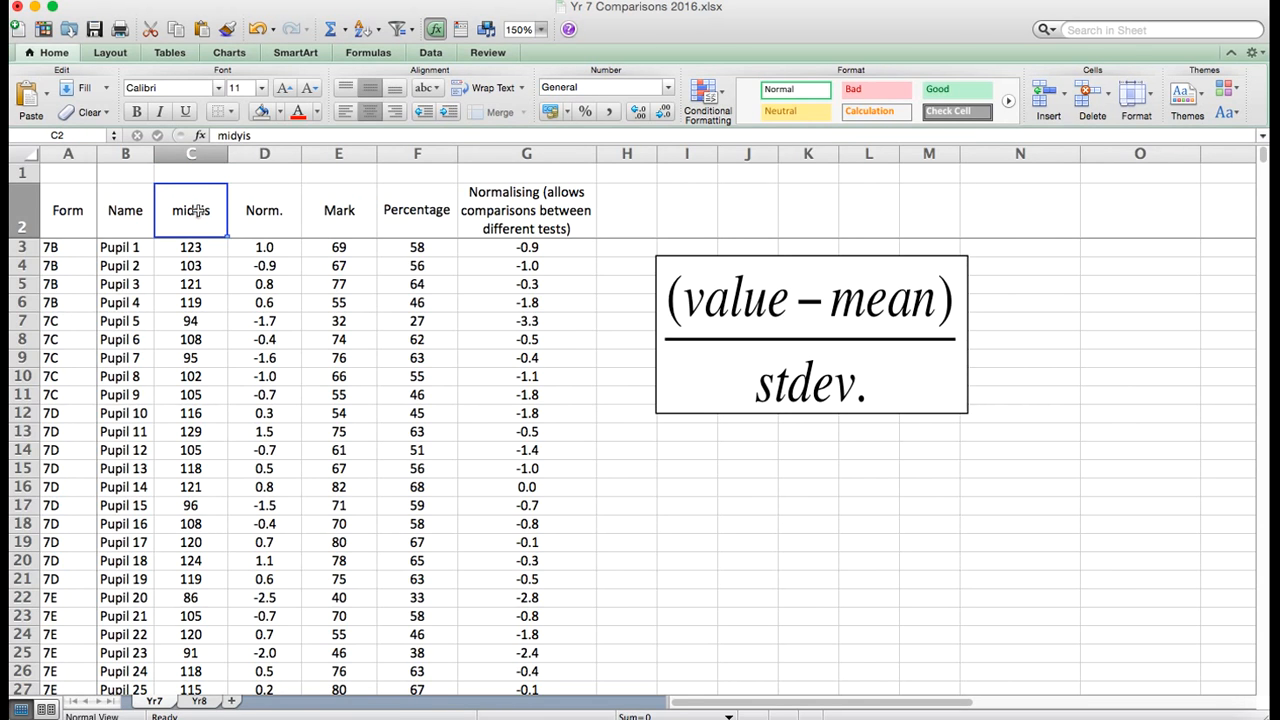
key(Delete)
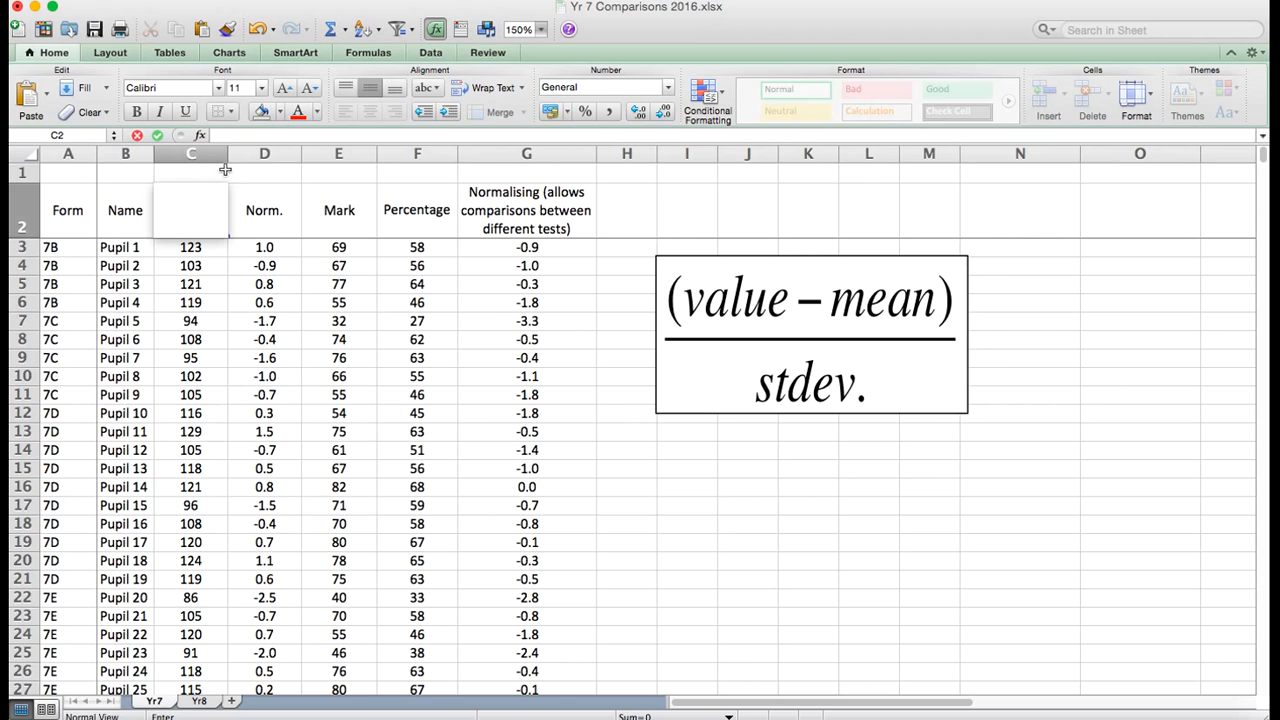
click(226, 172)
text(Midyis)
key(Return)
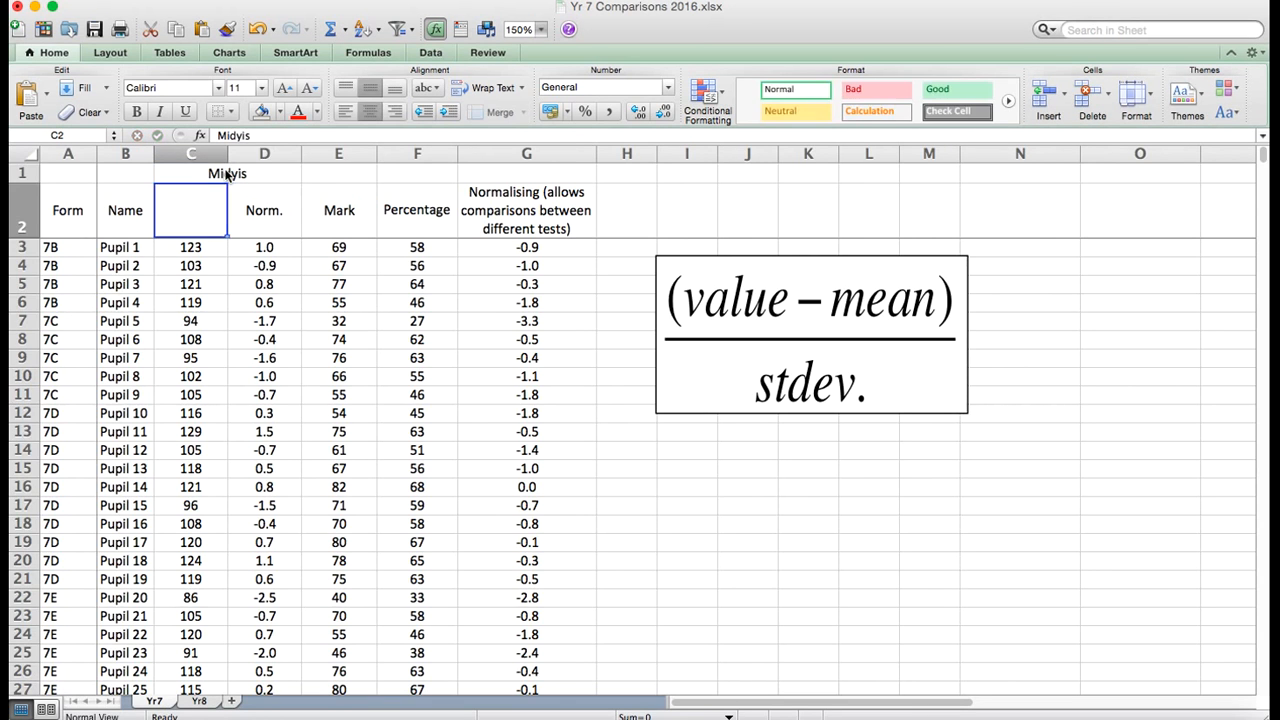
- Enter mark as the heading in C2, under the Midyis group heading
text(mark)
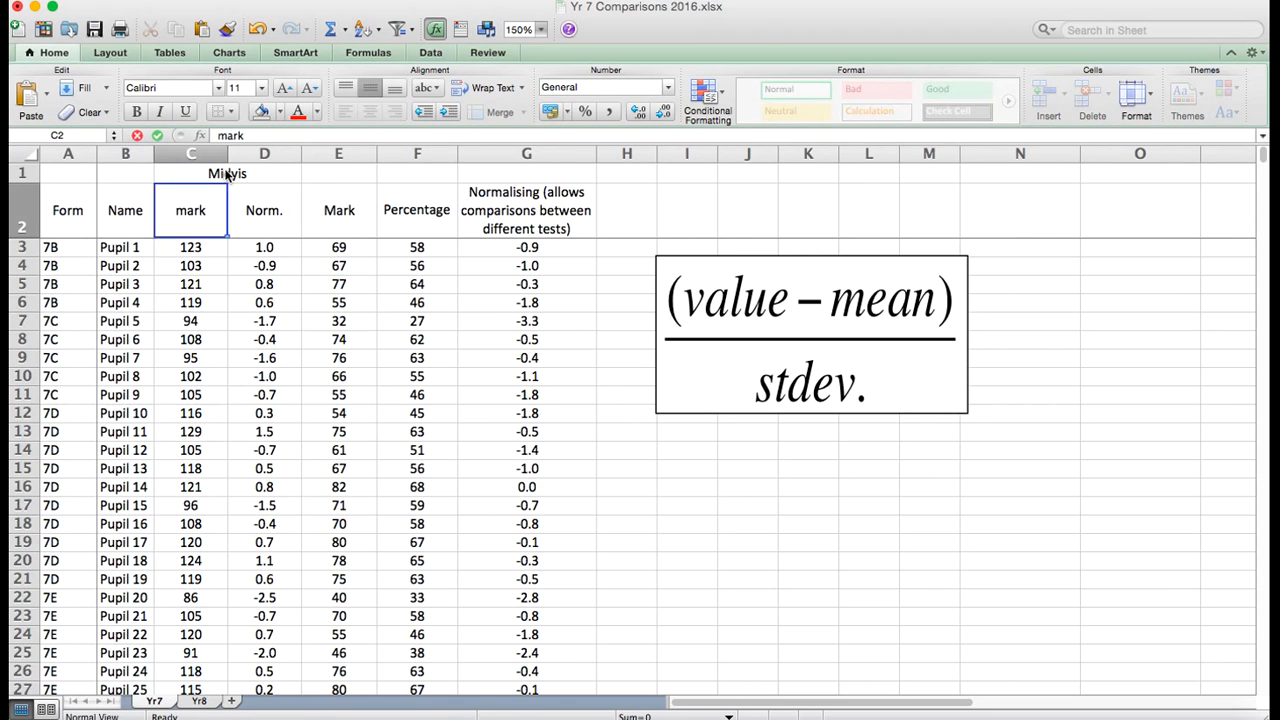
key(Return)
key(Right)
key(Up)
key(Up)
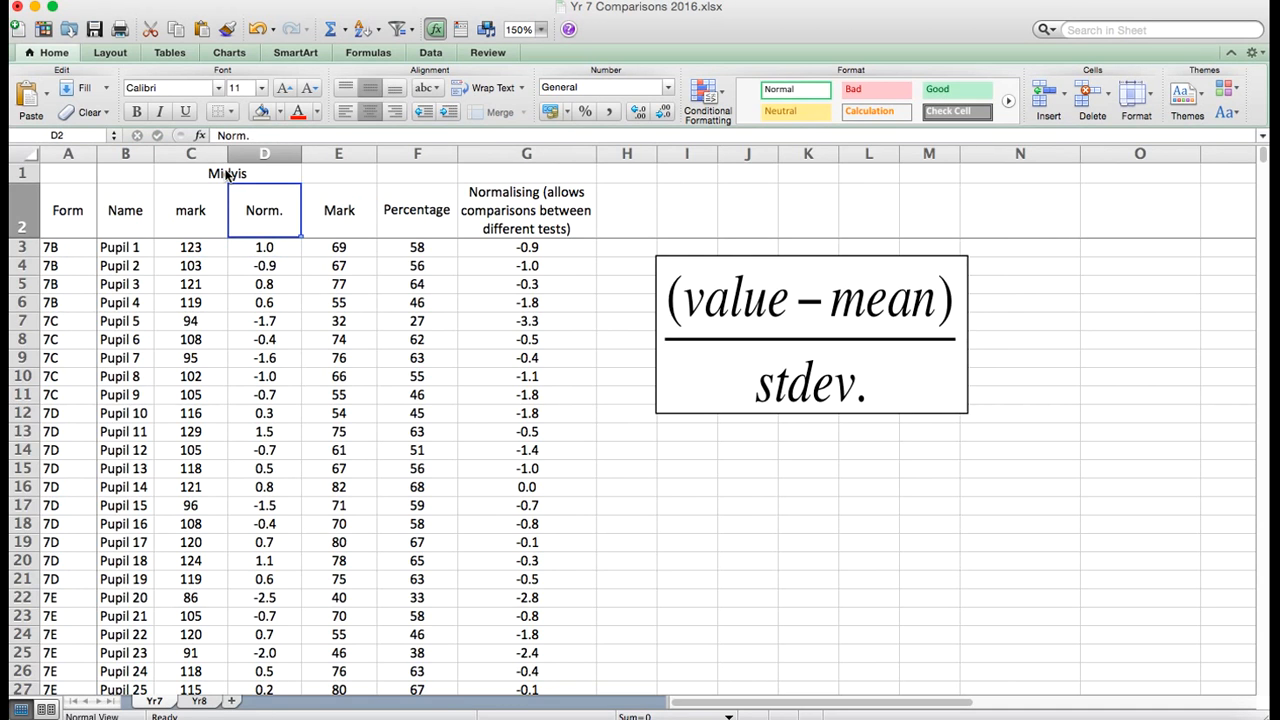
- Merge E1:G1 and enter the group heading End of year exam
drag(349, 177, 477, 172)
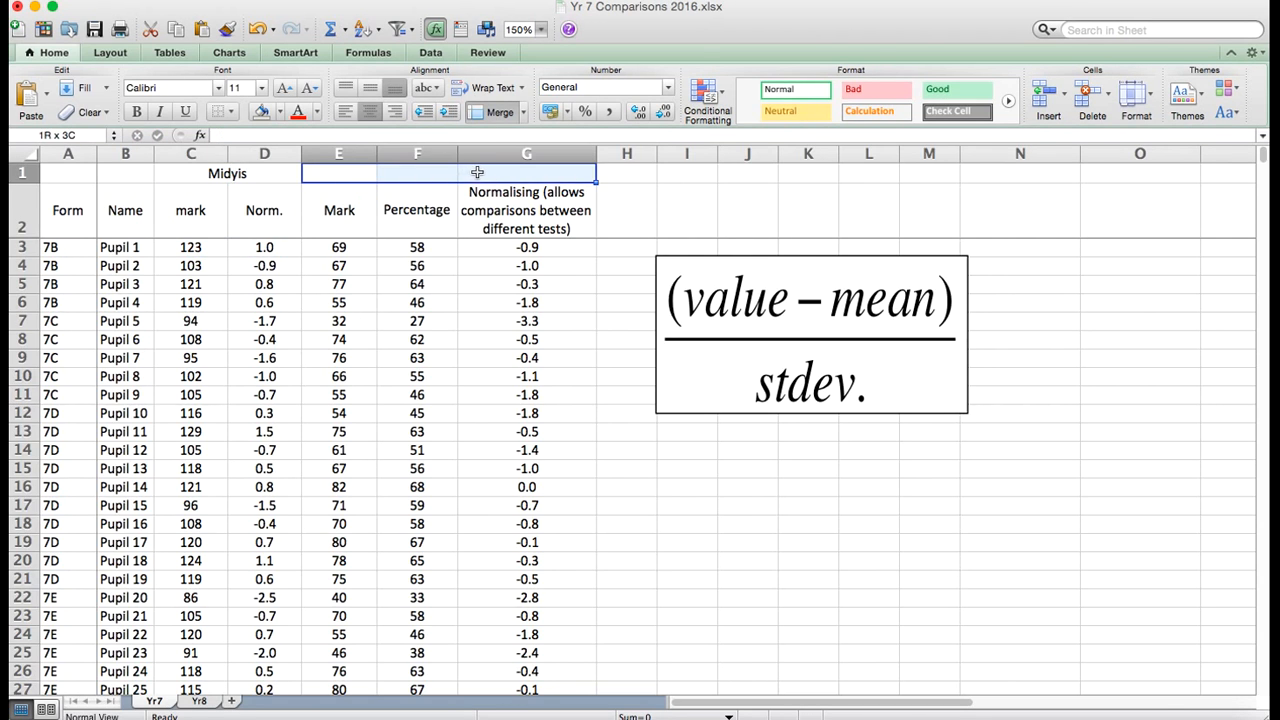
click(502, 112)
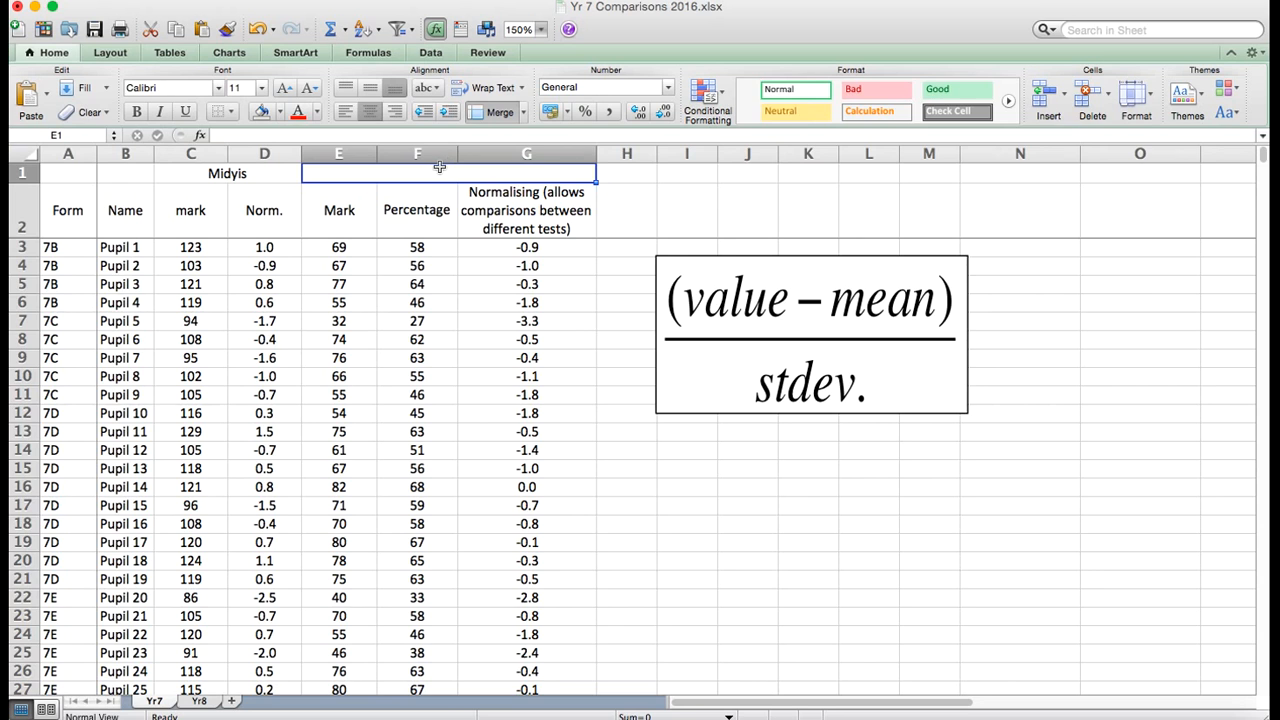
text(End of year exam)
key(Return)
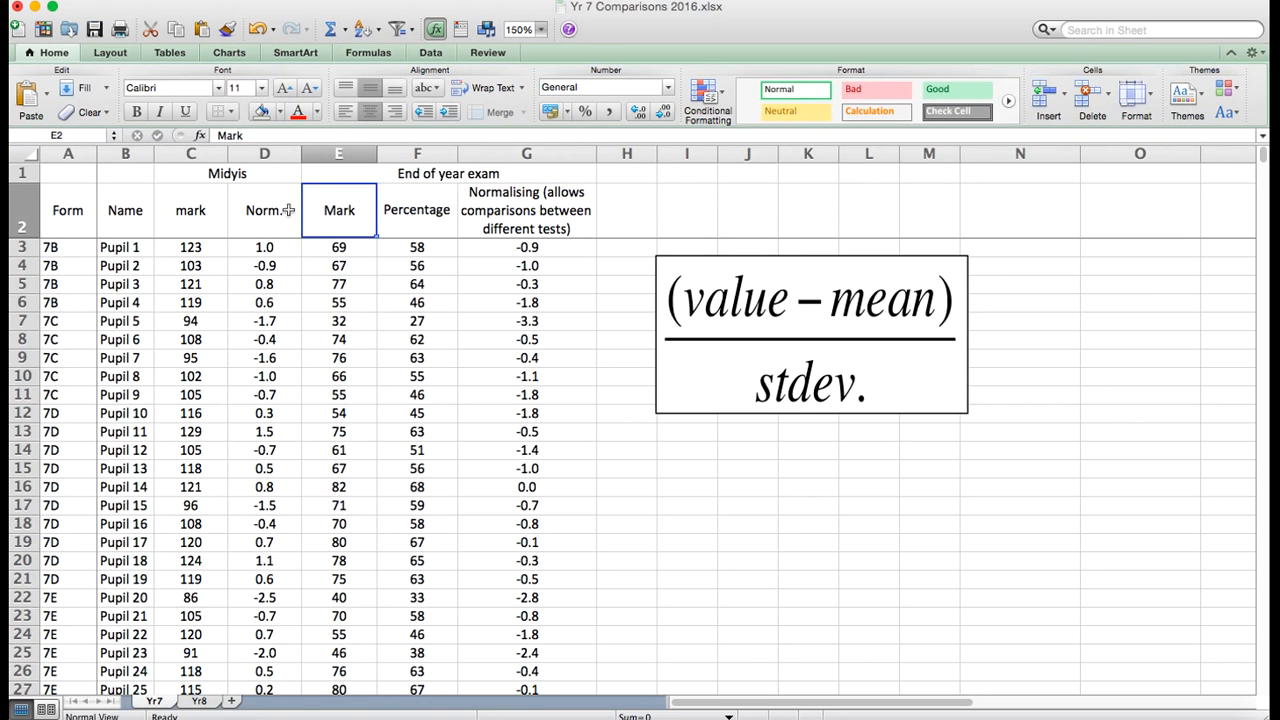
- Make row 1 slightly taller and replace the long normalising heading in G2 with Norm
drag(32, 182, 32, 202)
click(533, 240)
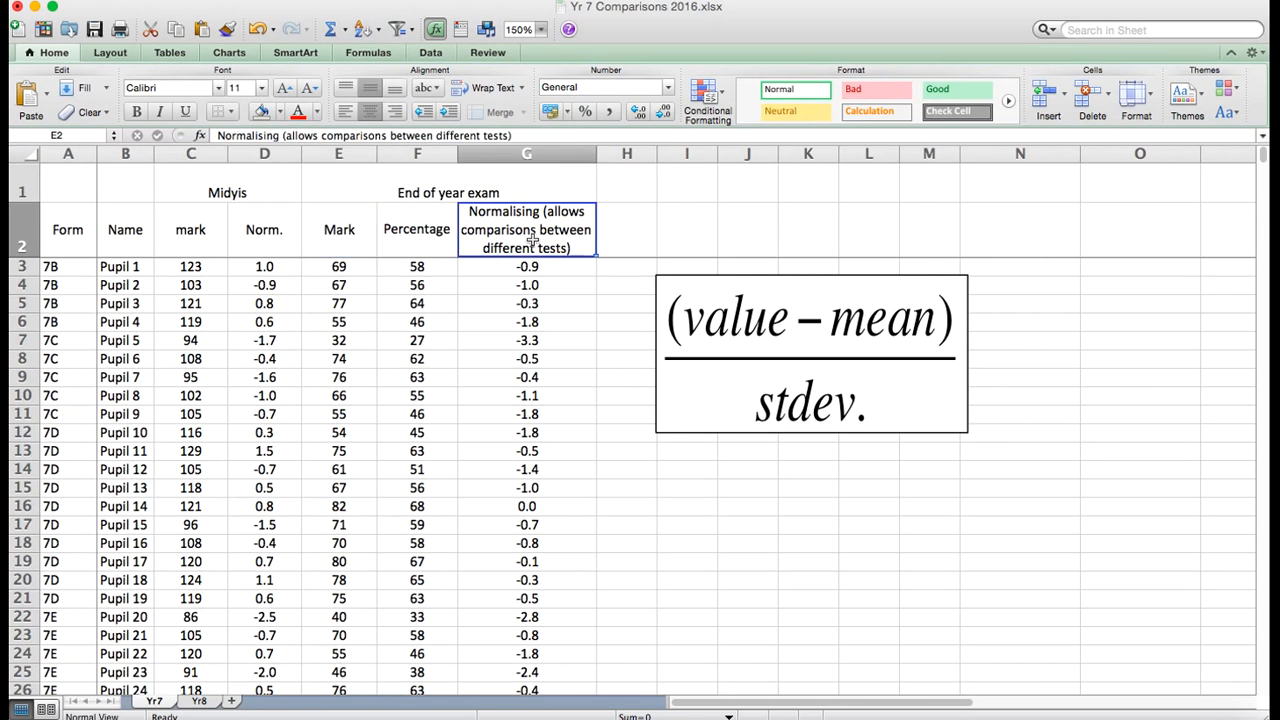
text(Norm)
key(Return)
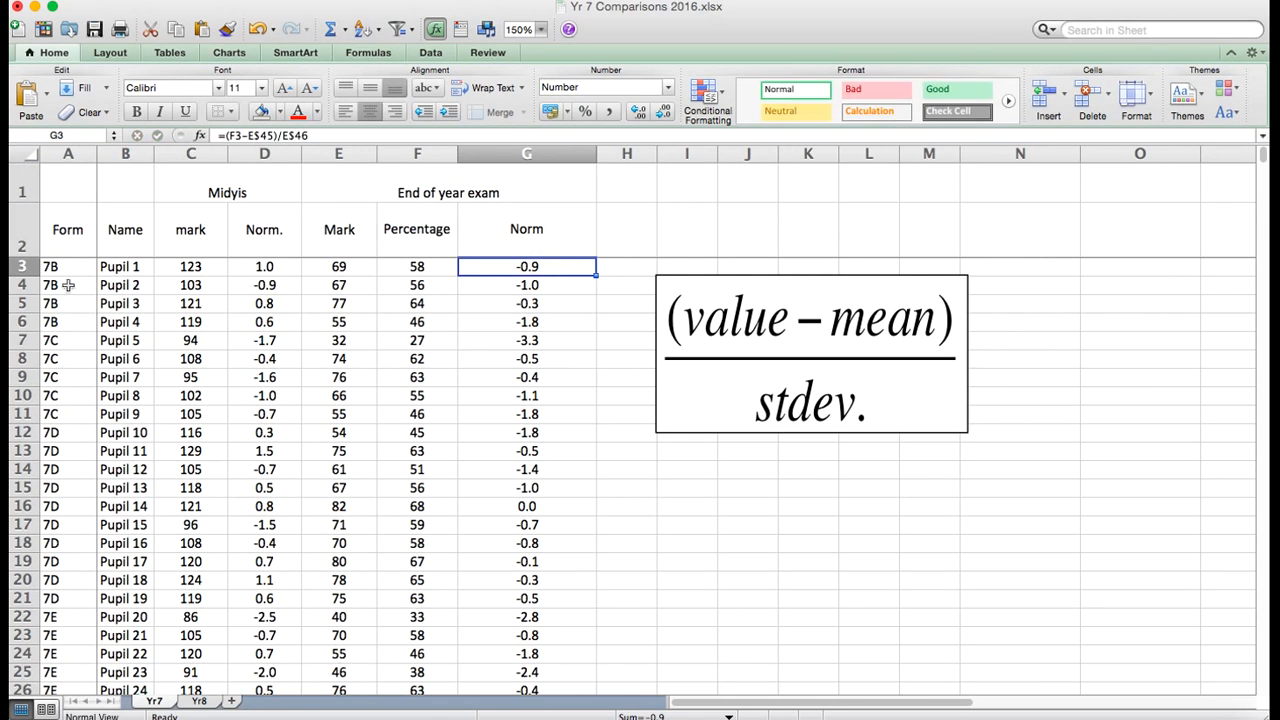
- Reduce the height of header row 2 and align the headings in C1:G2 vertically to the middle
drag(27, 257, 21, 197)
drag(250, 178, 405, 200)
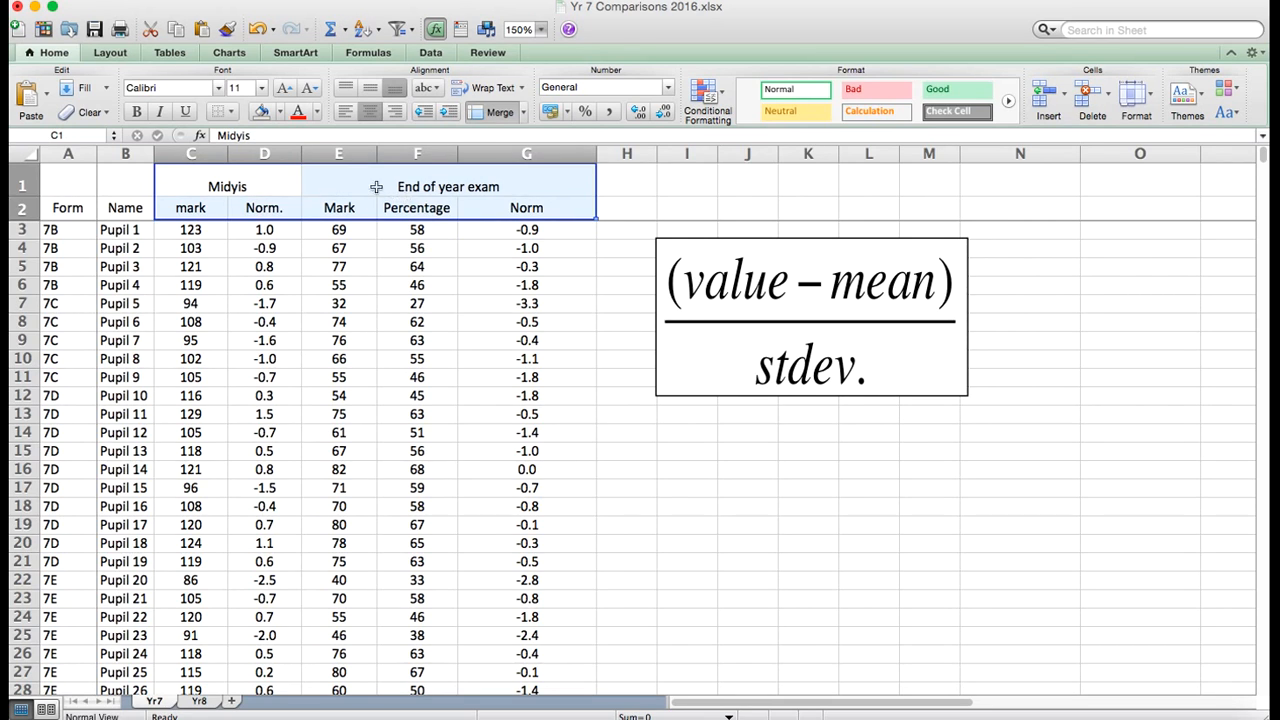
click(366, 114)
click(366, 114)
click(370, 89)
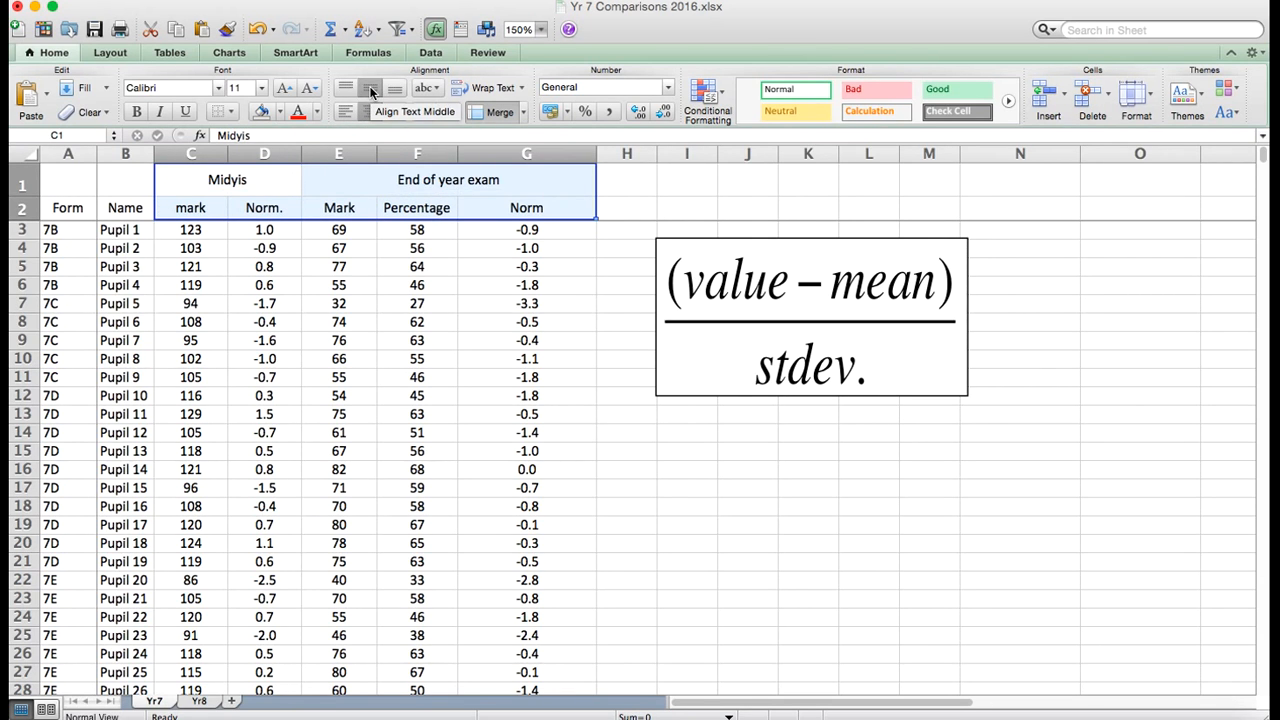
click(340, 303)
- Merge A1:A2 for the Form heading and B1:B2 for the Name heading
drag(72, 207, 125, 188)
click(500, 112)
click(137, 208)
click(500, 112)
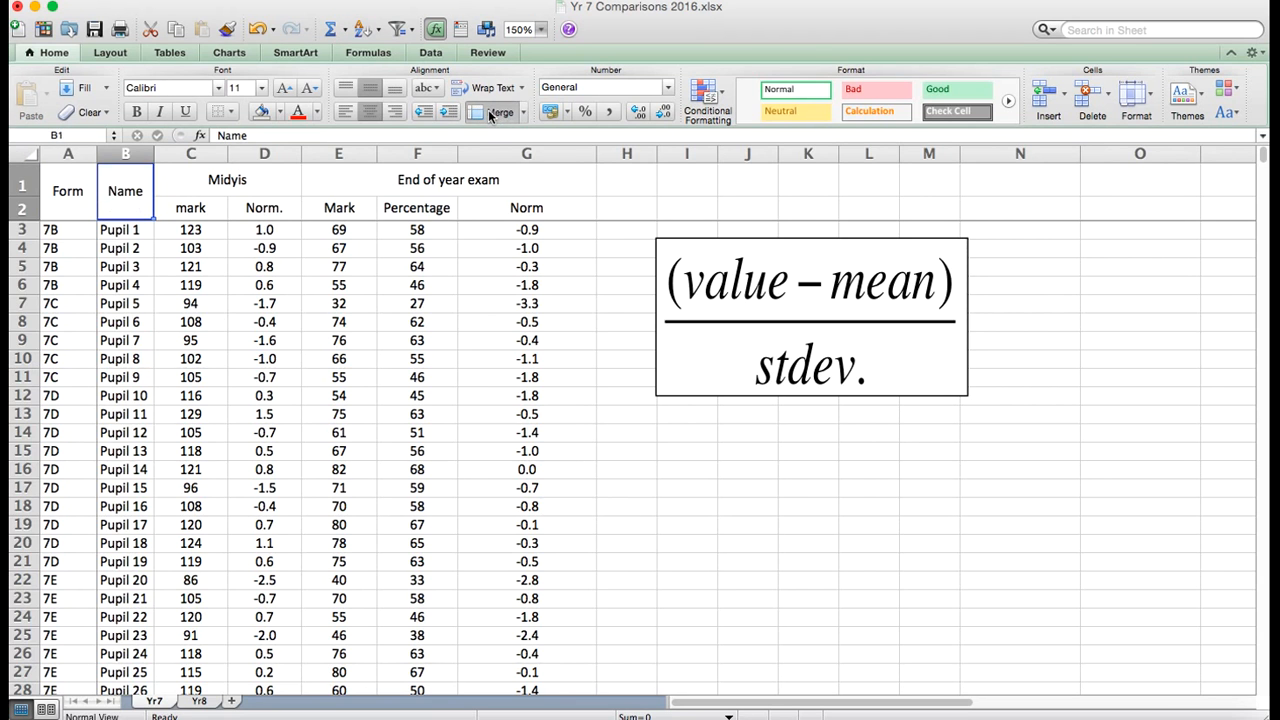
click(410, 287)
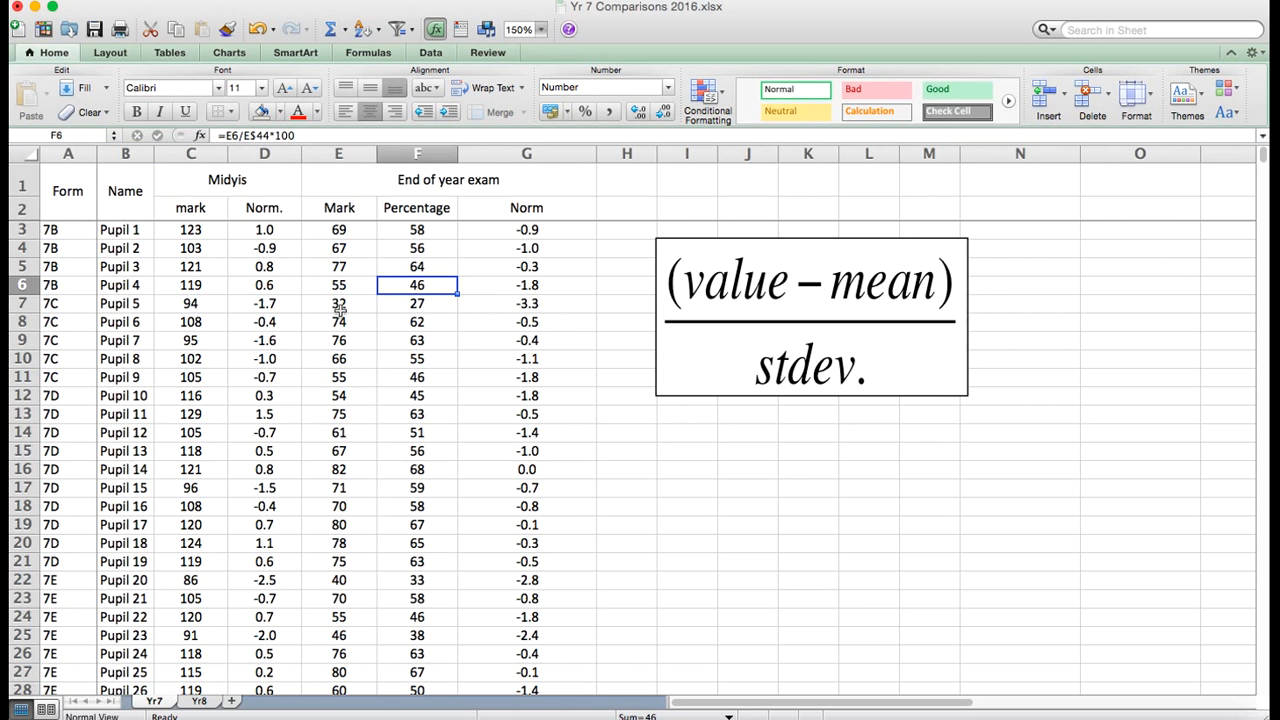
scroll(340, 313, down, 4)
scroll(340, 313, right, 8)
scroll(340, 313, left, 8)
scroll(340, 311, right, 5)
scroll(340, 311, left, 3)
scroll(340, 311, up, 5)
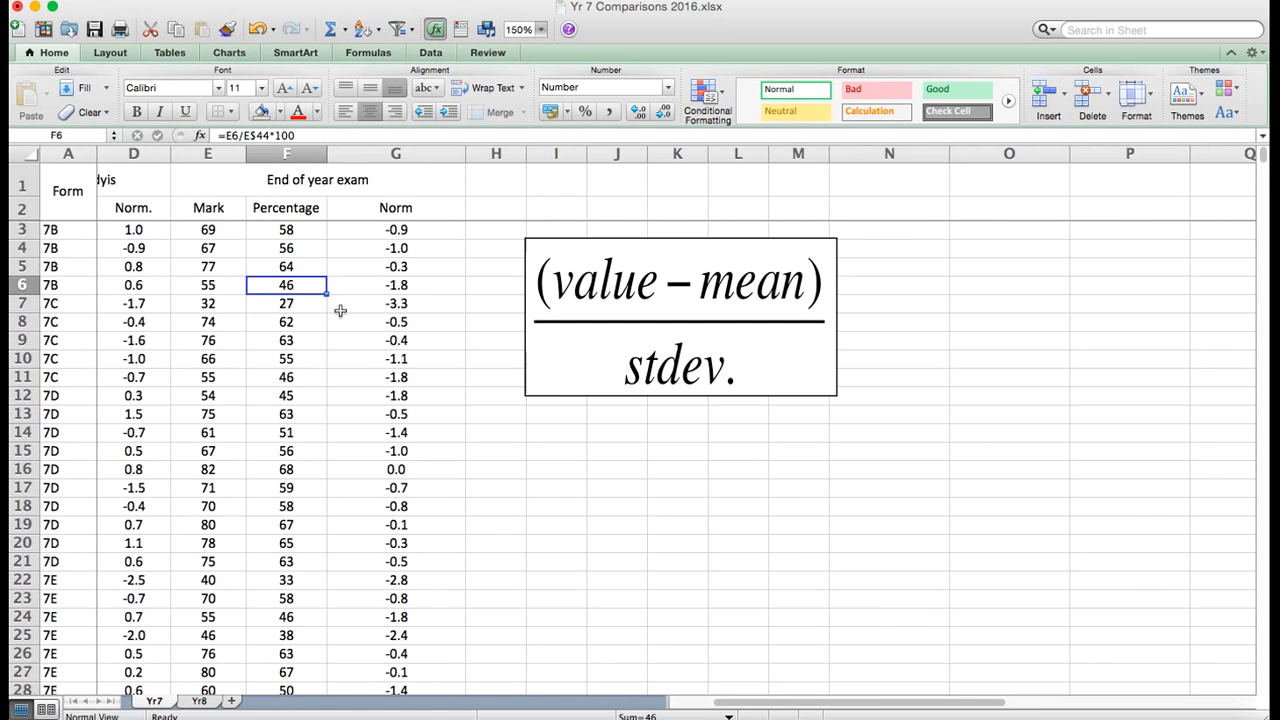
scroll(175, 230, left, 2)
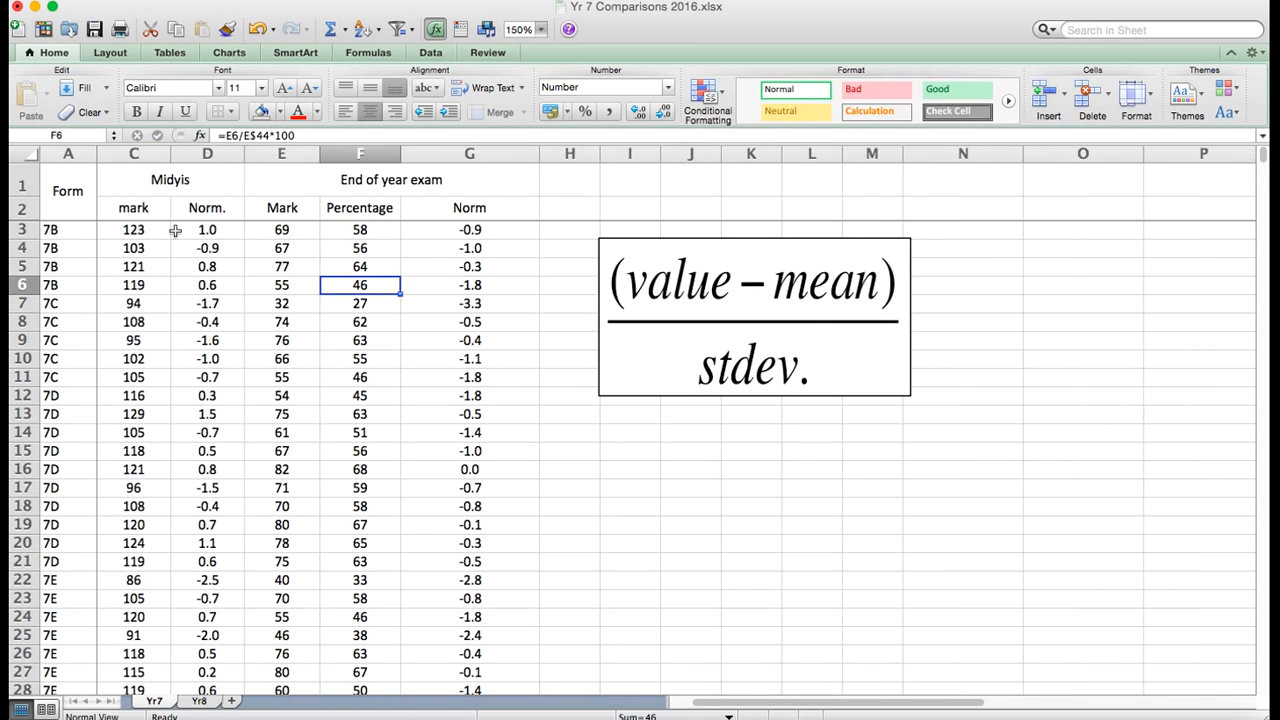
- Delete the (value-mean)/stdev. equation object beside the pupil table
click(885, 262)
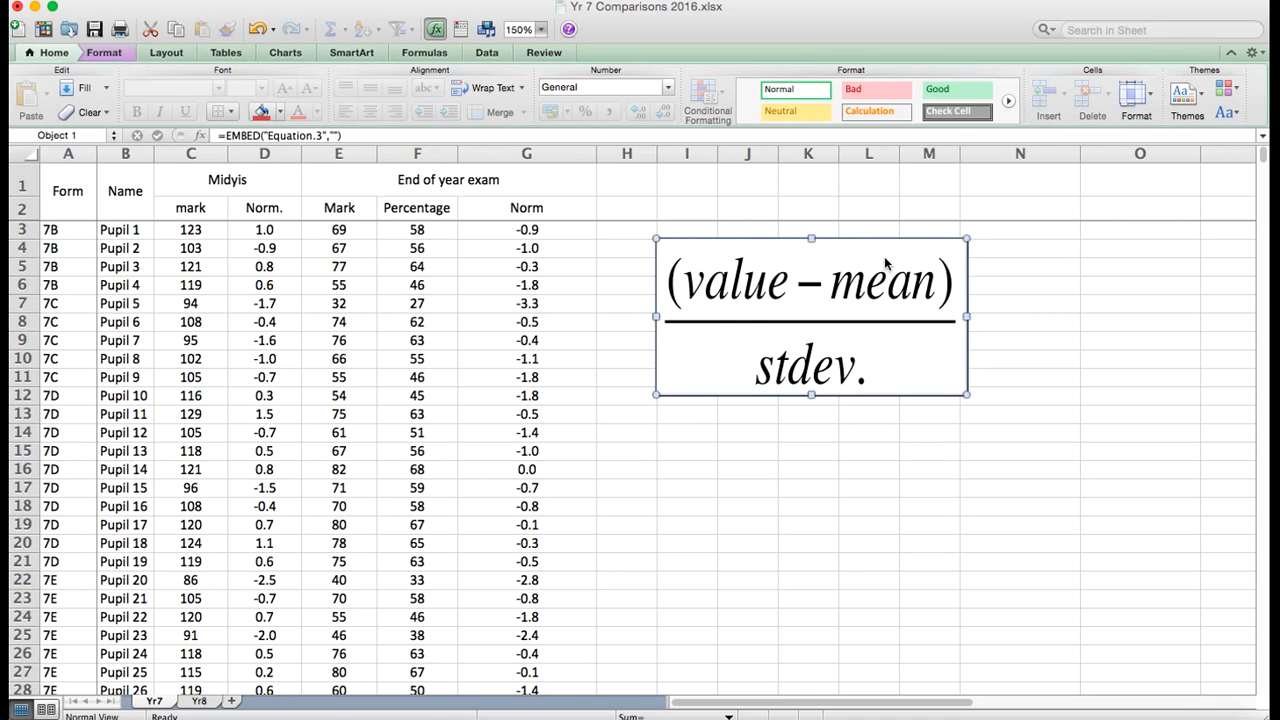
key(Delete)
click(686, 303)
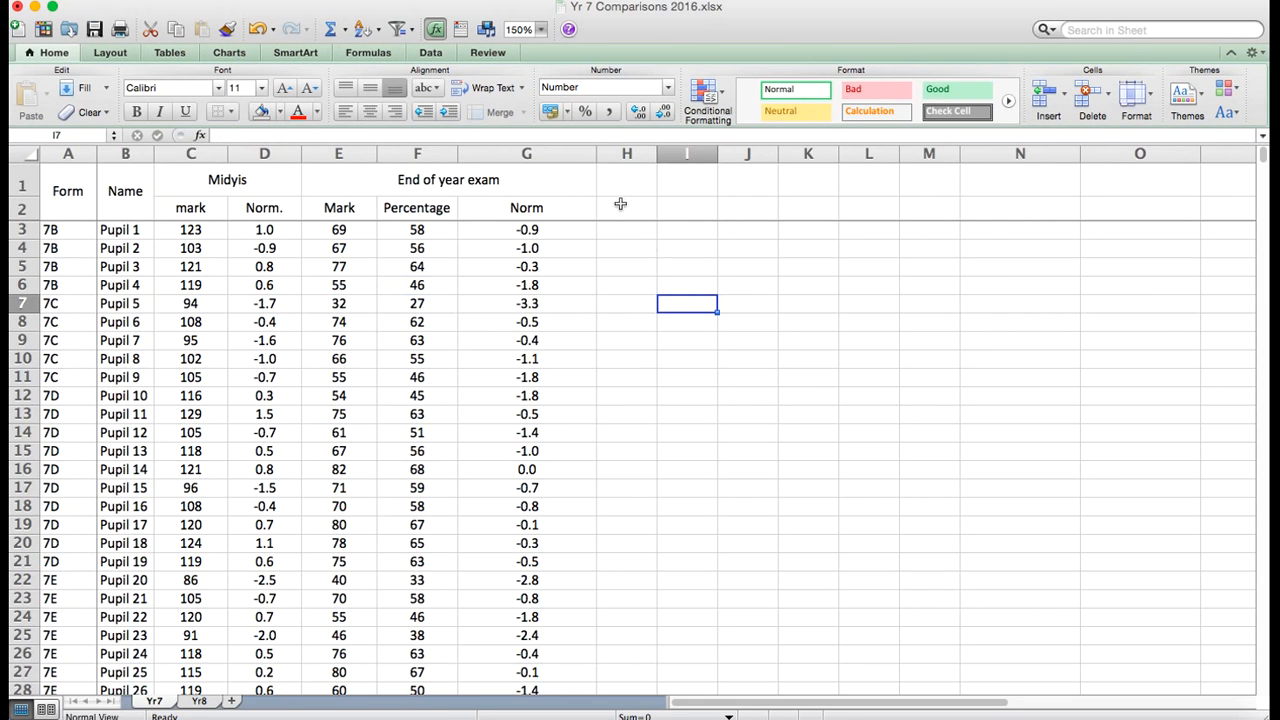
- Rename the Percentage heading in F2 as % and autofit the widths of columns F and G
double_click(596, 153)
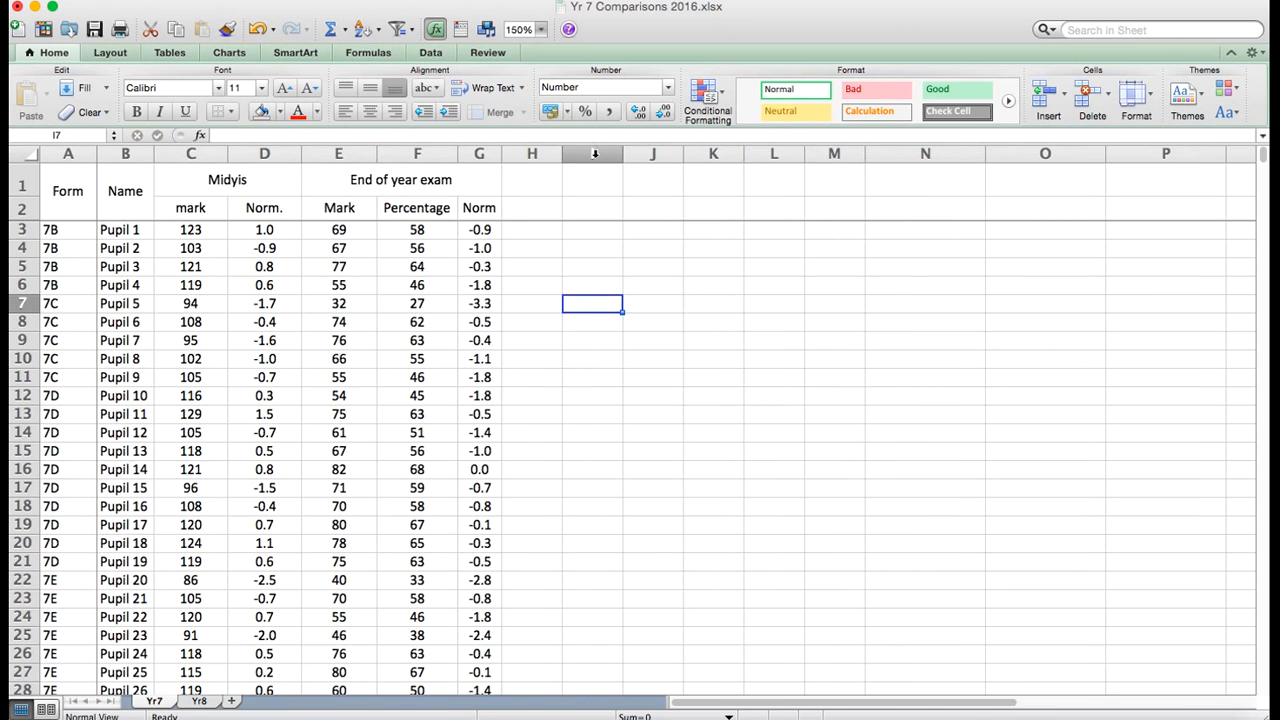
double_click(459, 151)
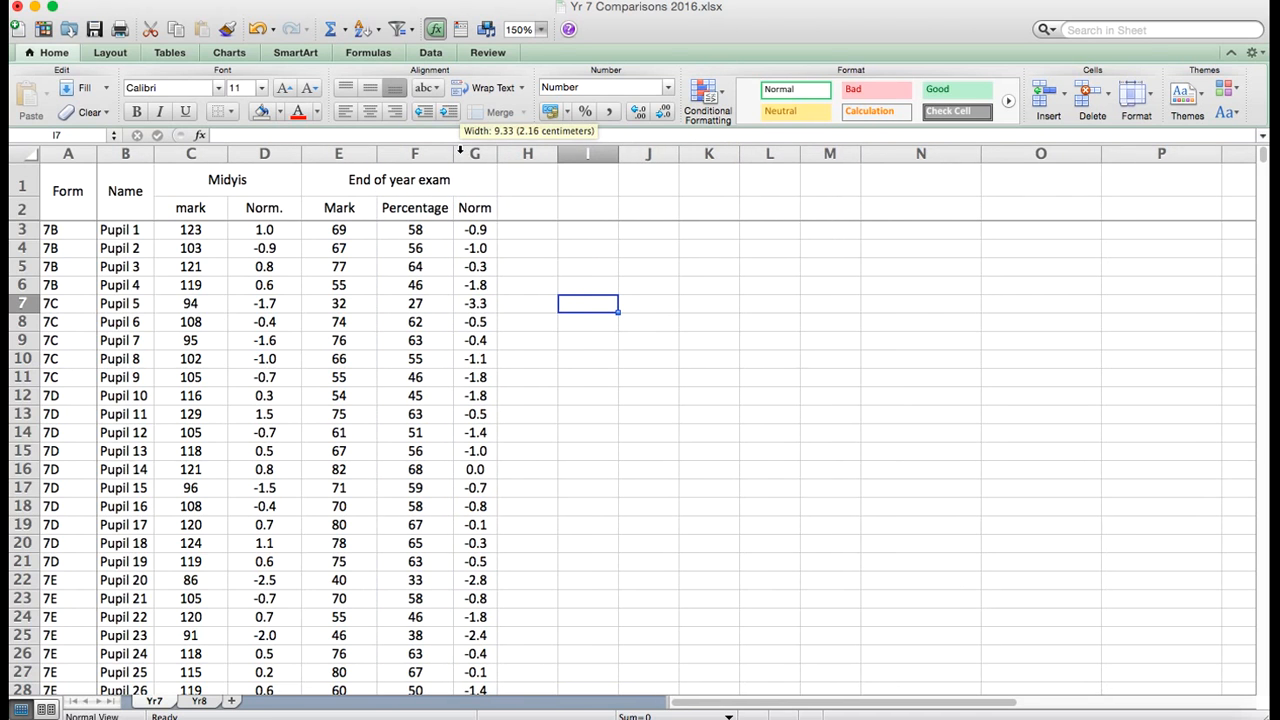
click(419, 208)
text(%)
key(Return)
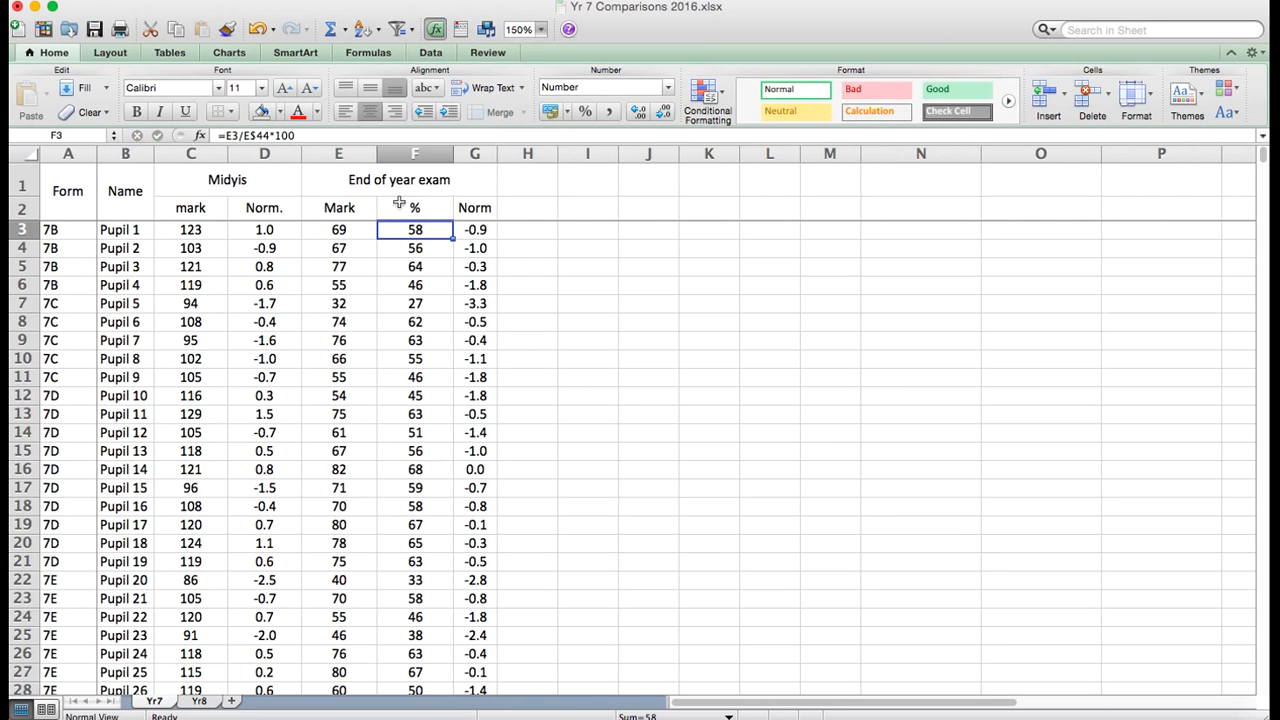
double_click(453, 155)
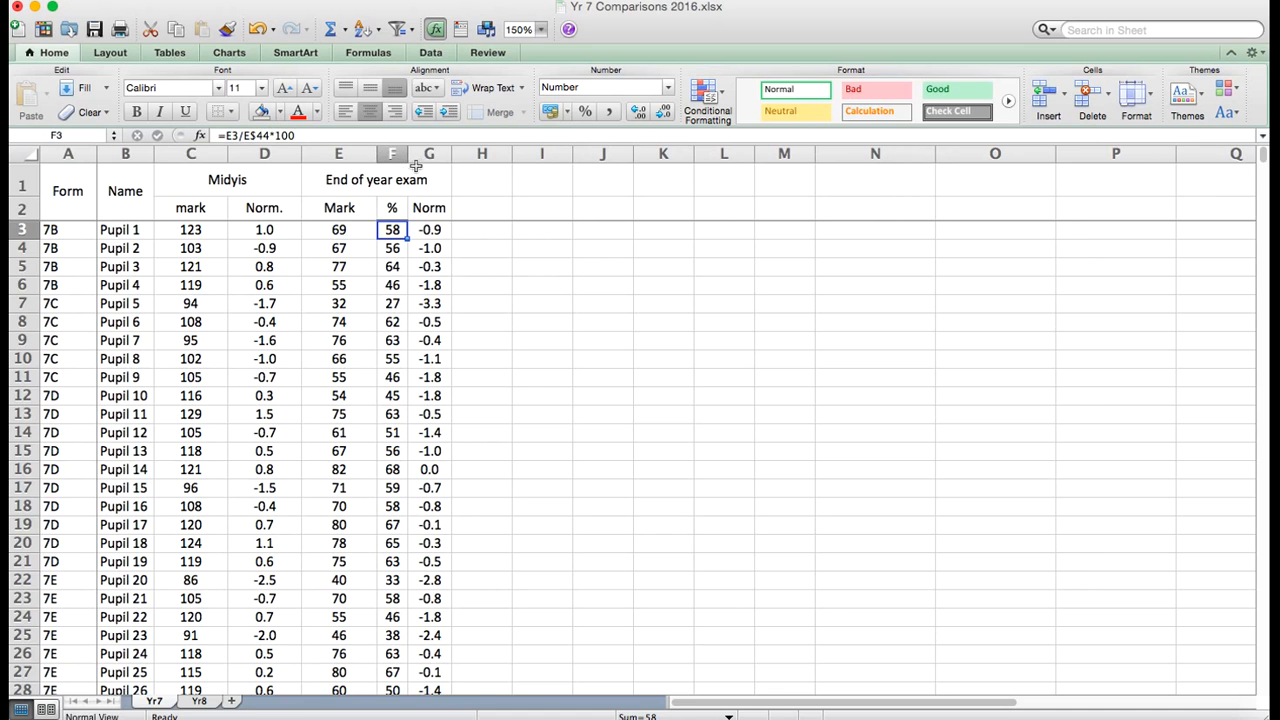
- Set the width of columns E, F and G under the End of year exam heading to 5 cm
click(353, 153)
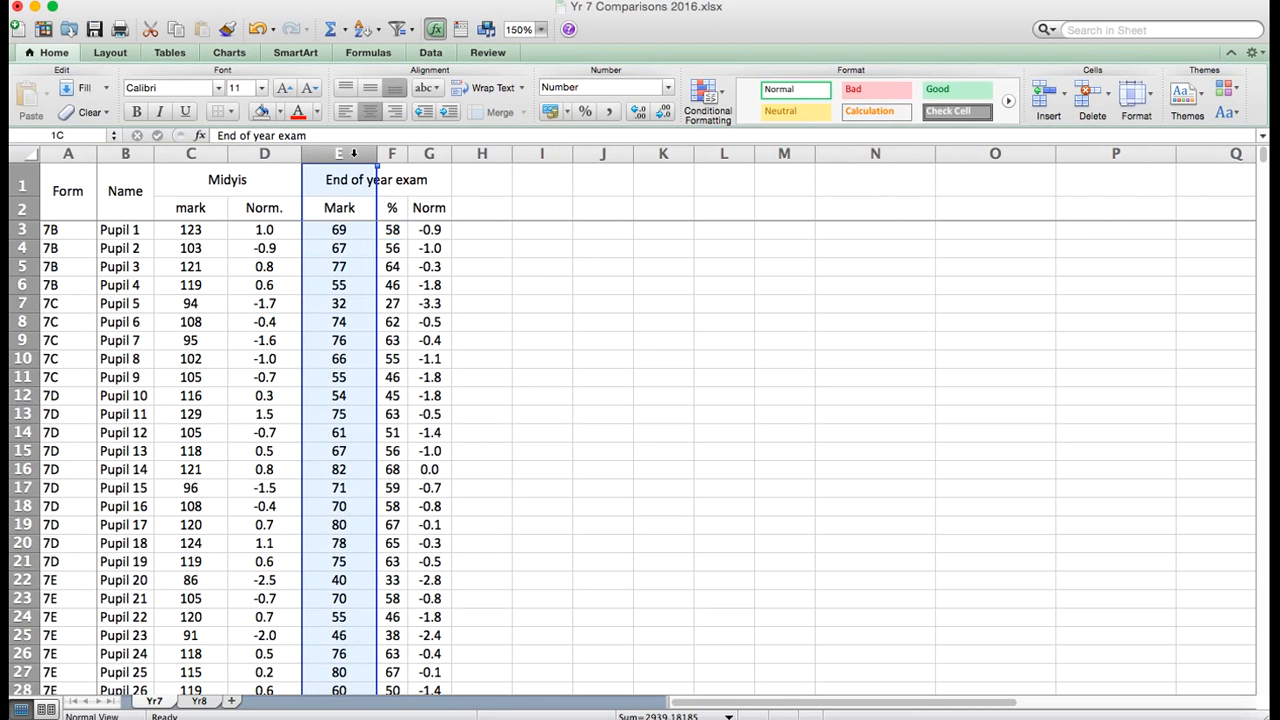
drag(381, 153, 427, 153)
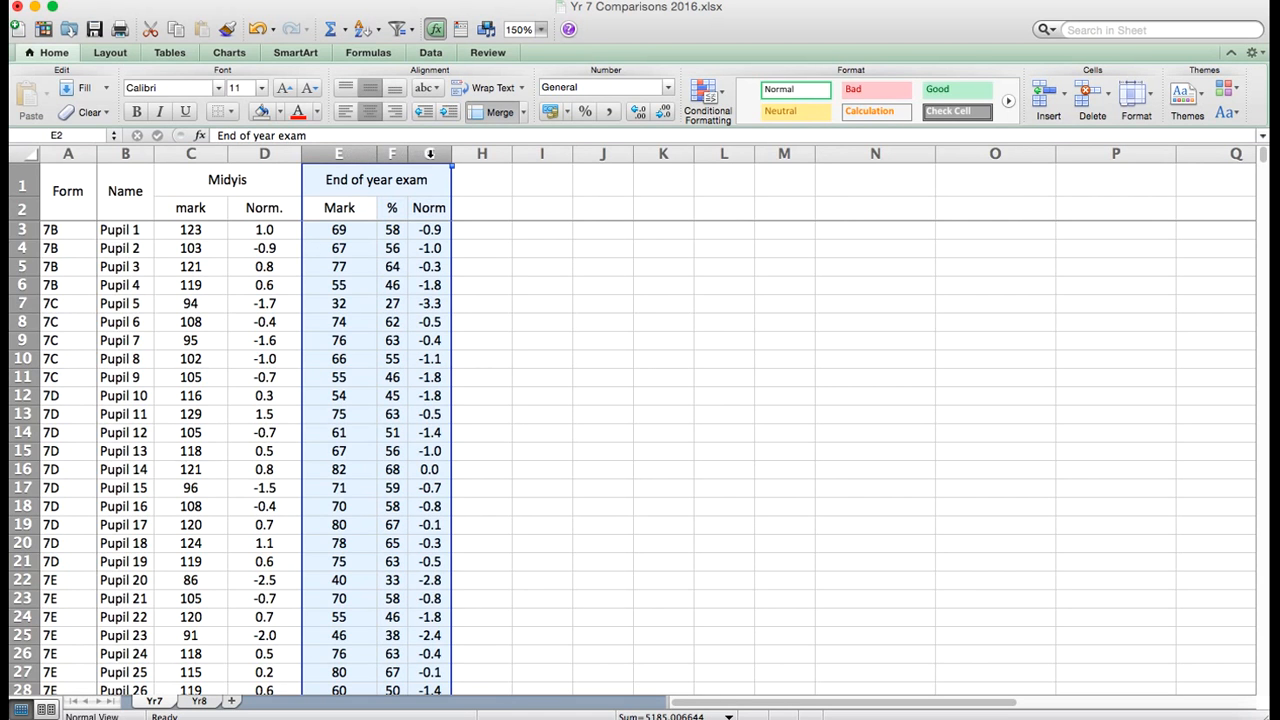
right_click(430, 152)
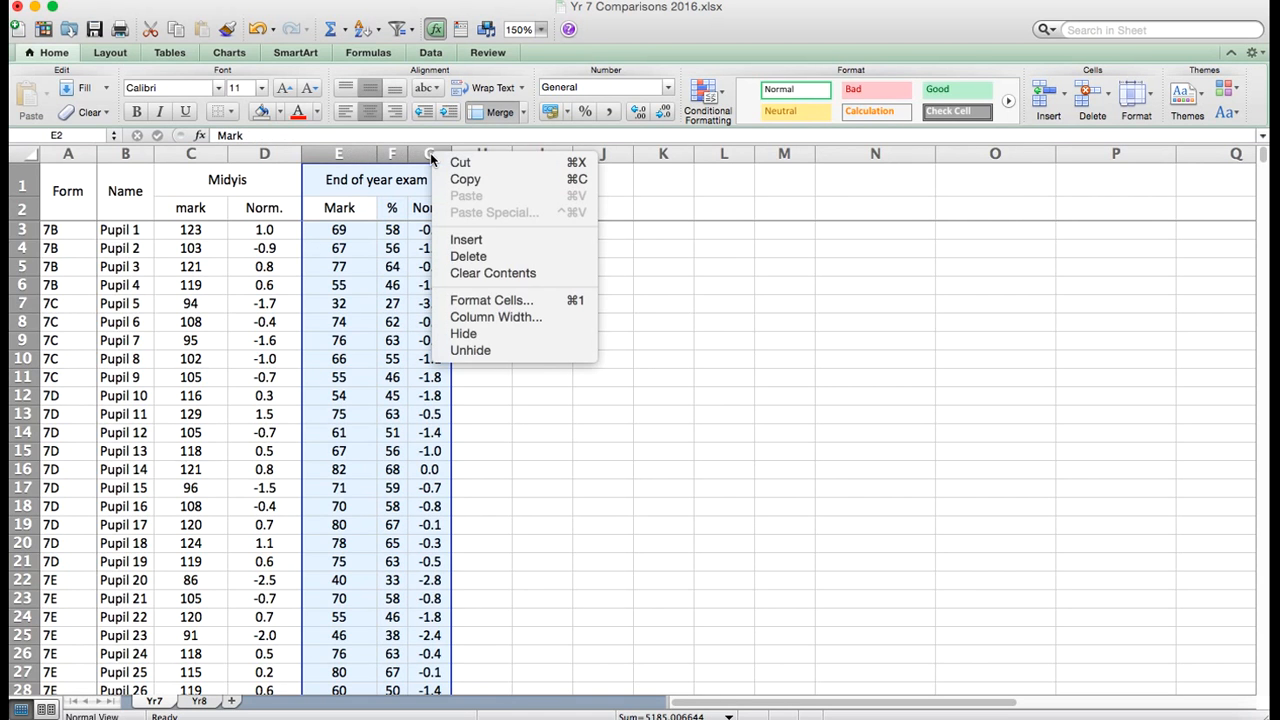
click(478, 318)
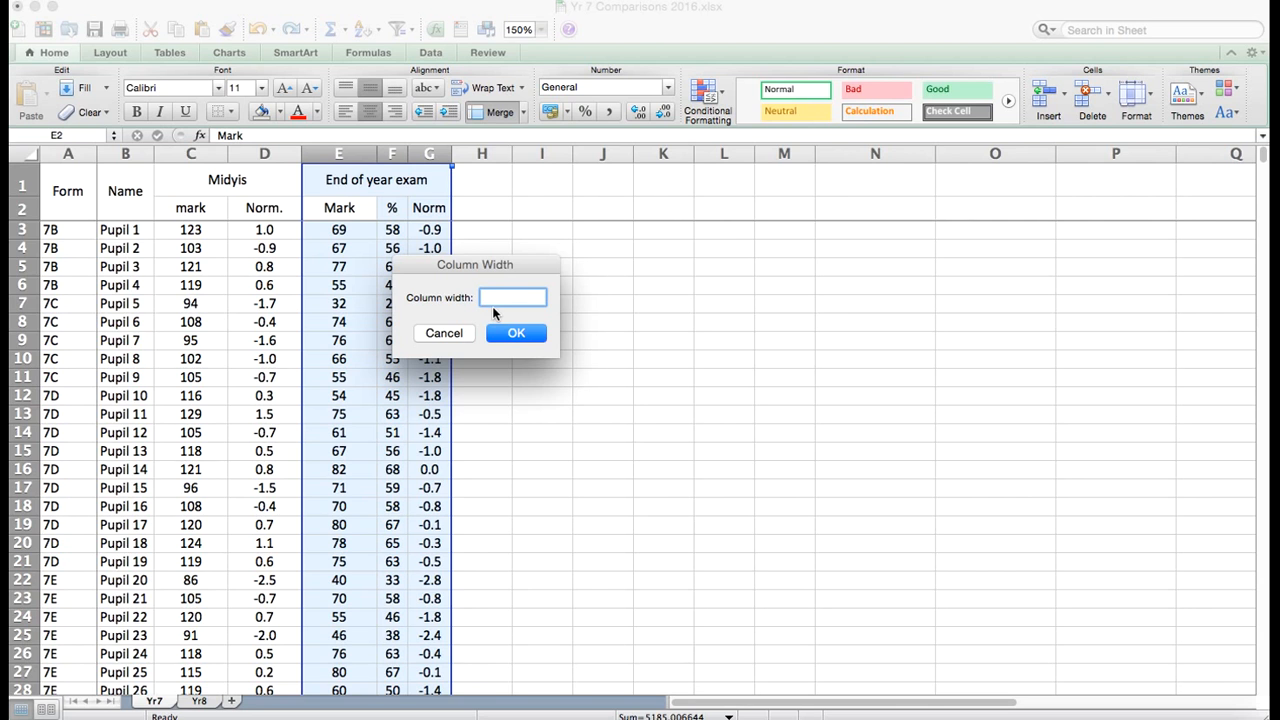
text(30)
key(Return)
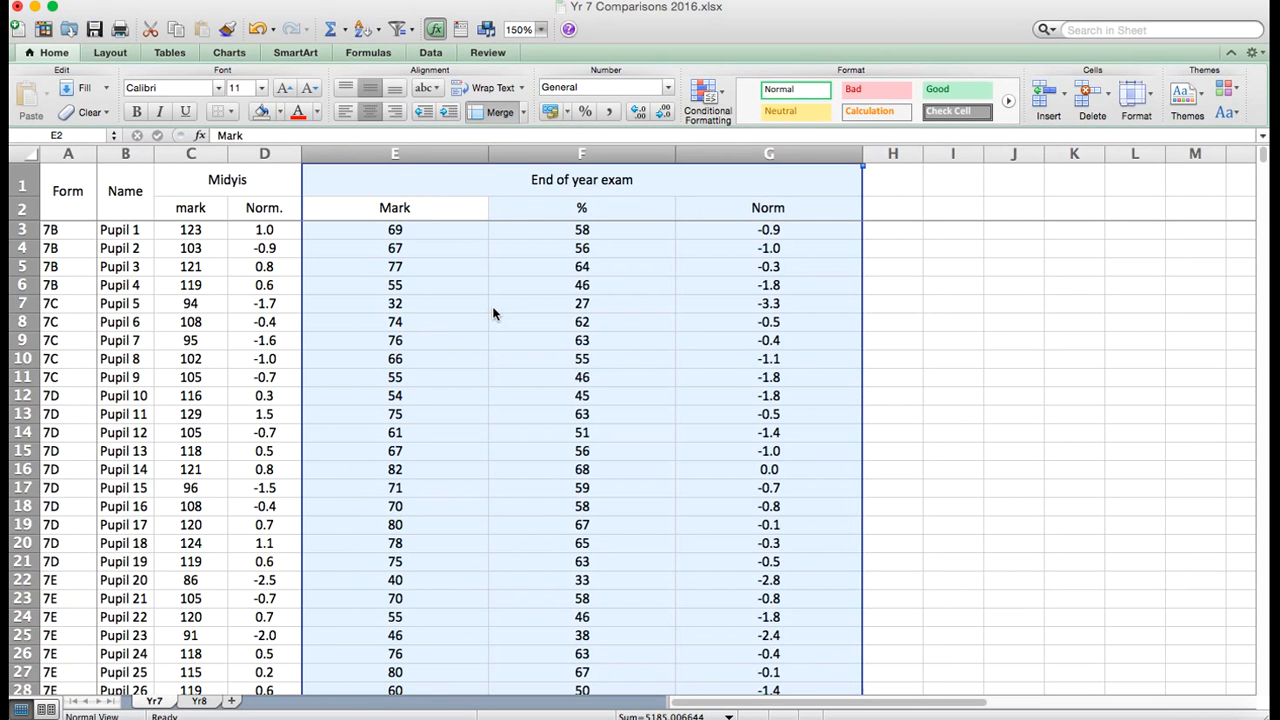
- Set the width of columns E, F and G to 2 cm
right_click(433, 151)
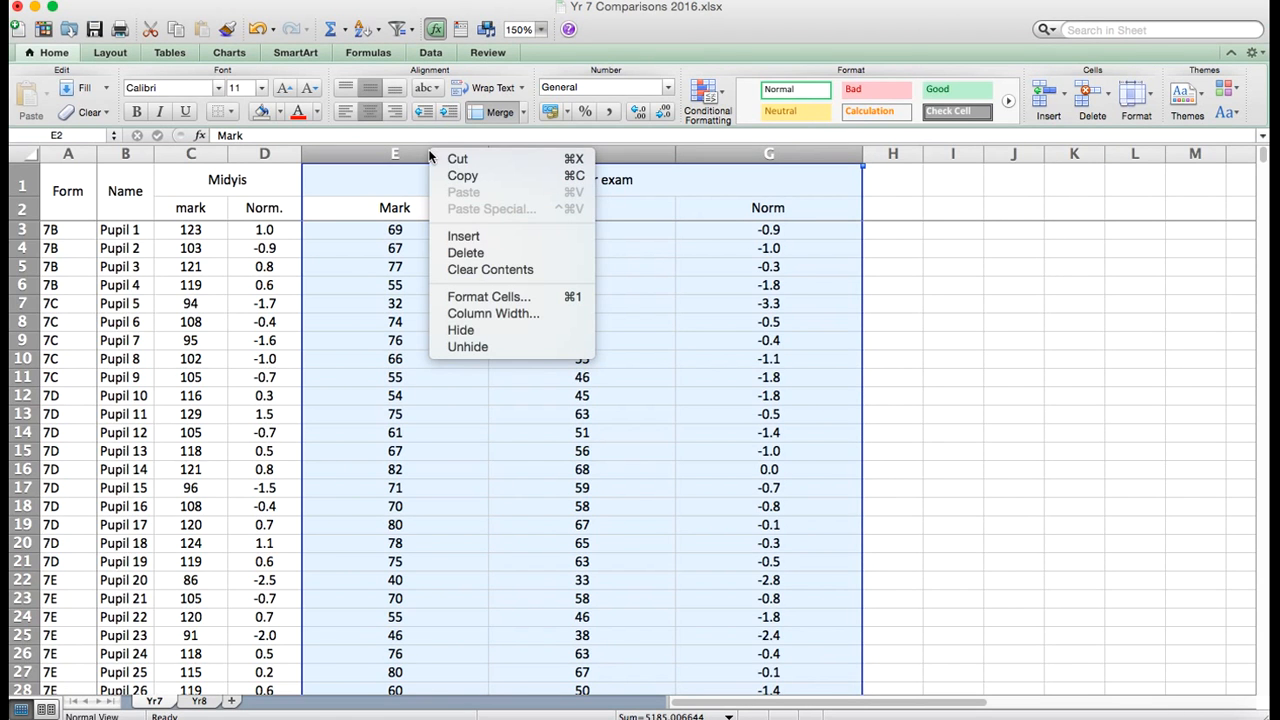
click(482, 314)
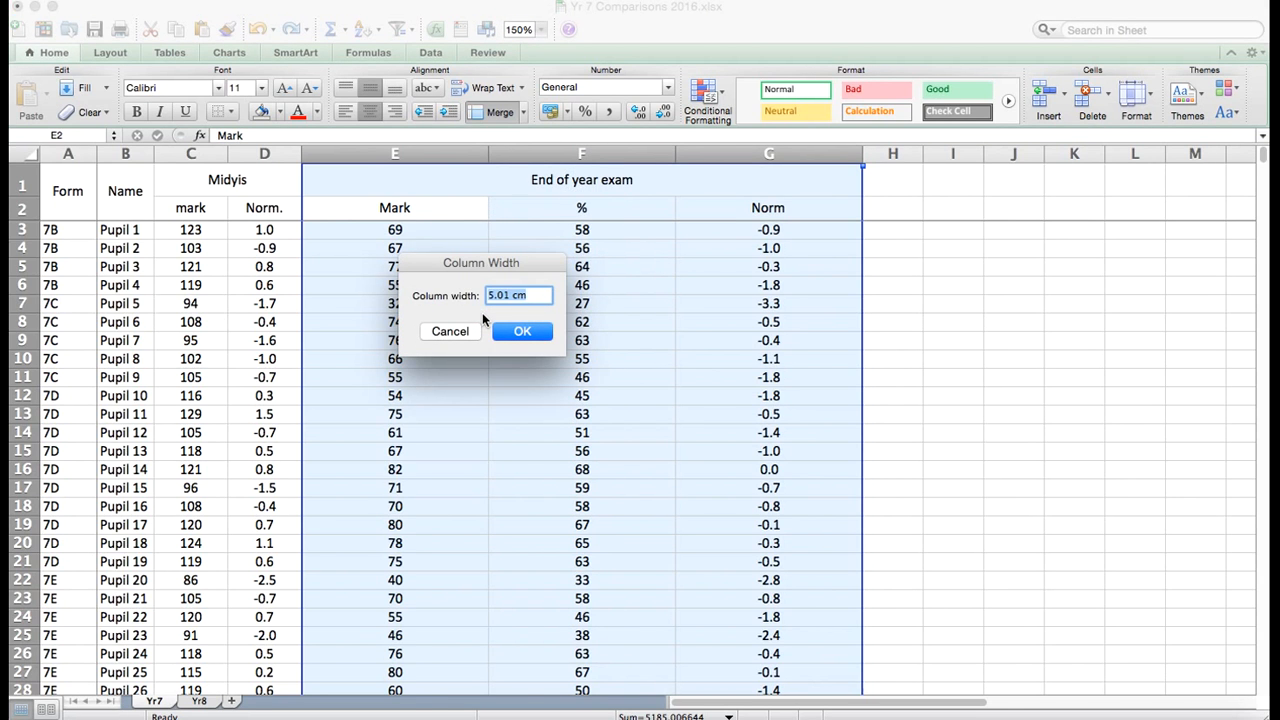
text(2)
key(Return)
click(545, 268)
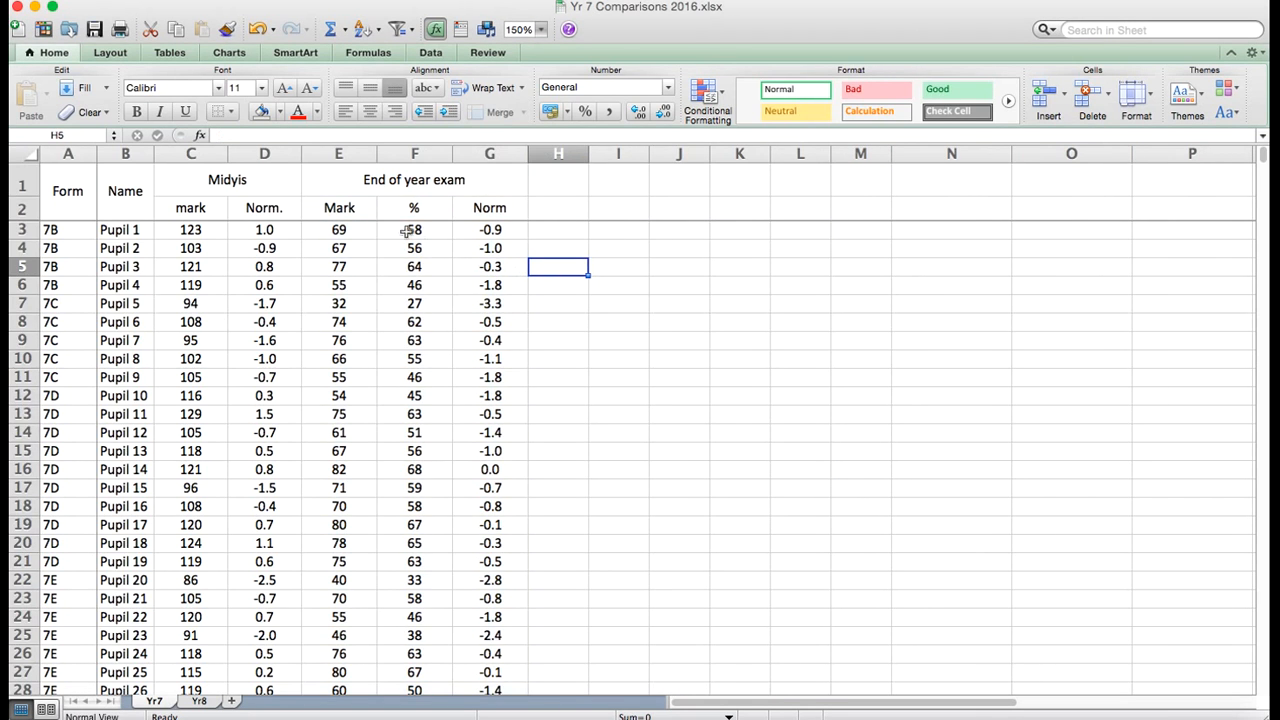
click(552, 362)
- Select all pupil rows from A3 across to column G and open a custom sort for them
drag(71, 230, 437, 252)
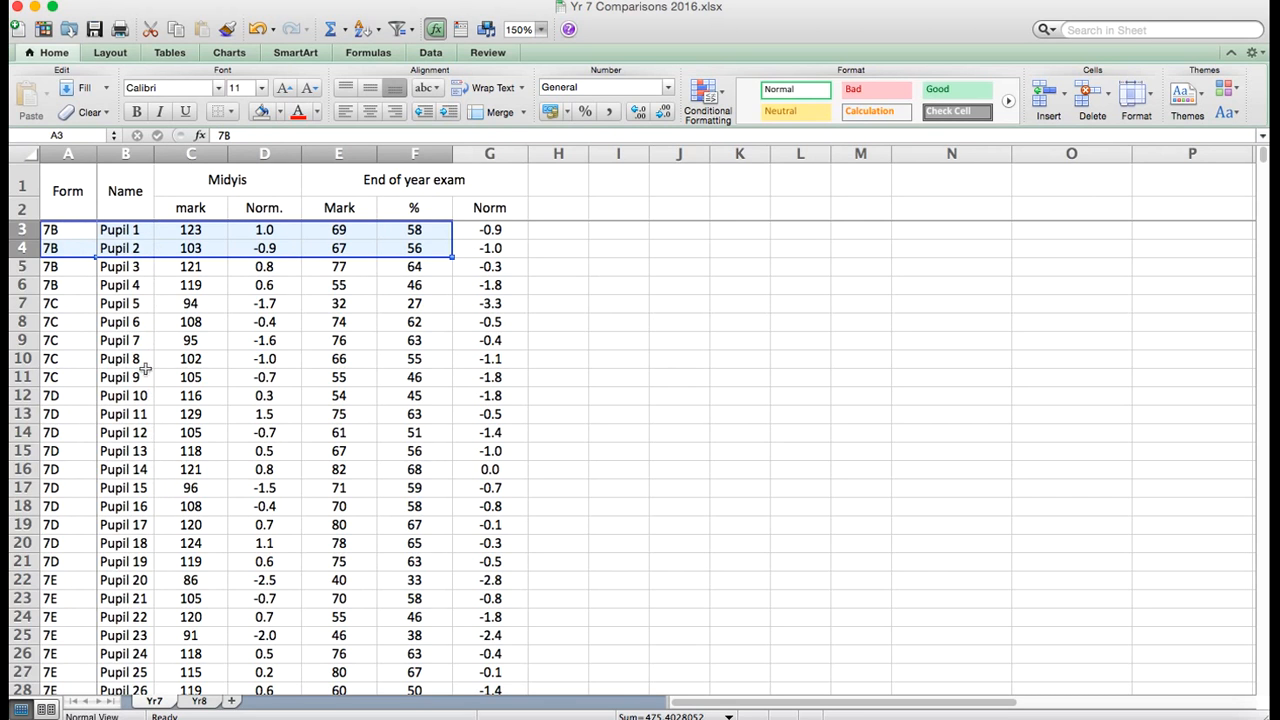
click(353, 225)
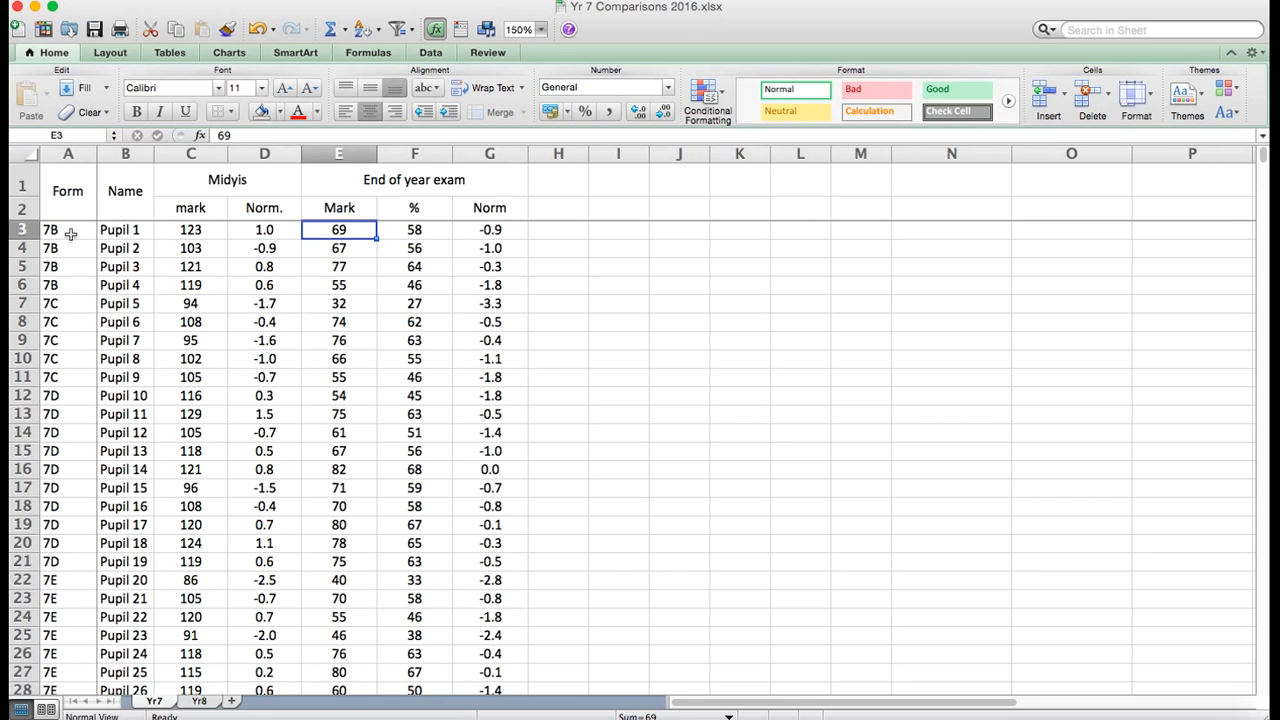
drag(70, 233, 495, 300)
scroll(500, 310, up, 10)
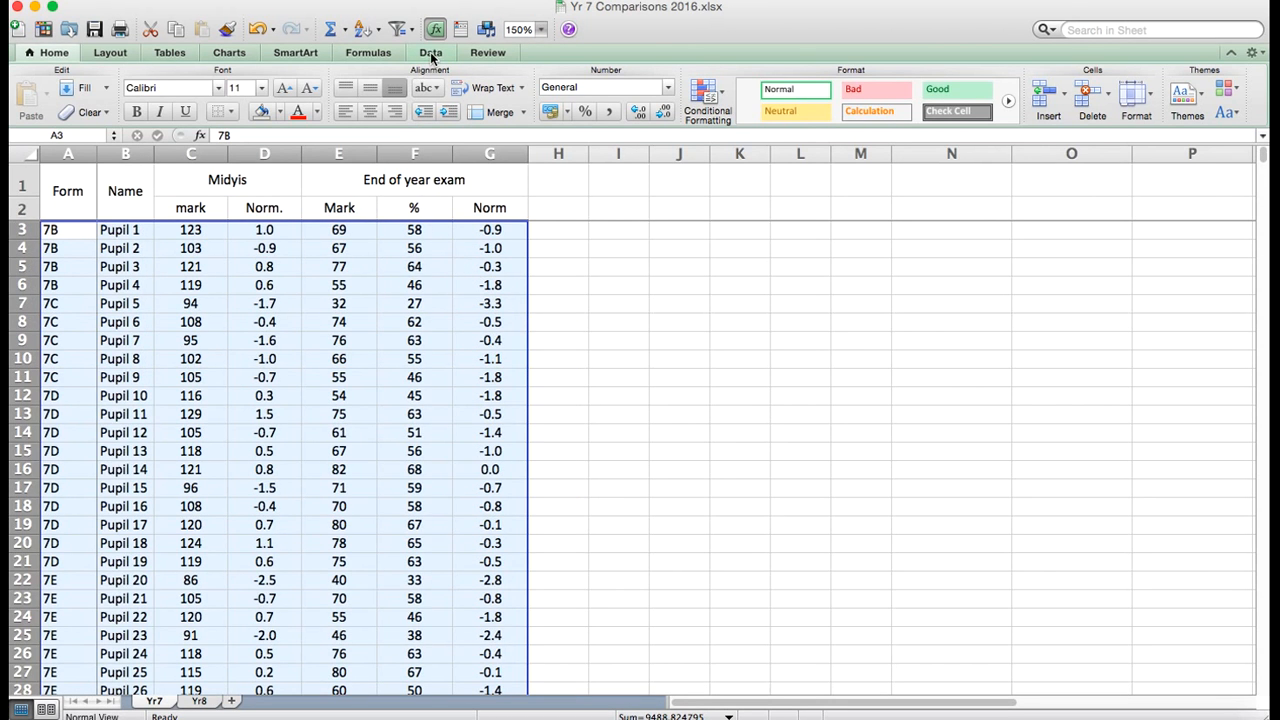
click(431, 55)
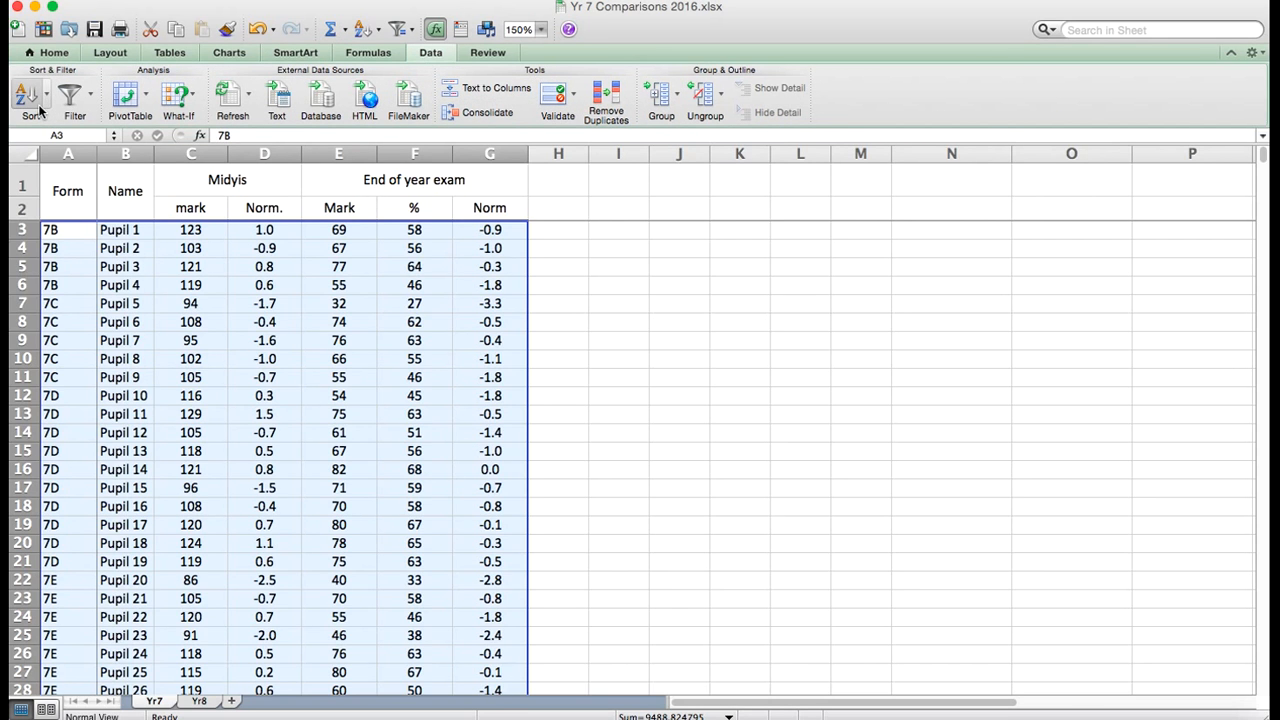
right_click(256, 317)
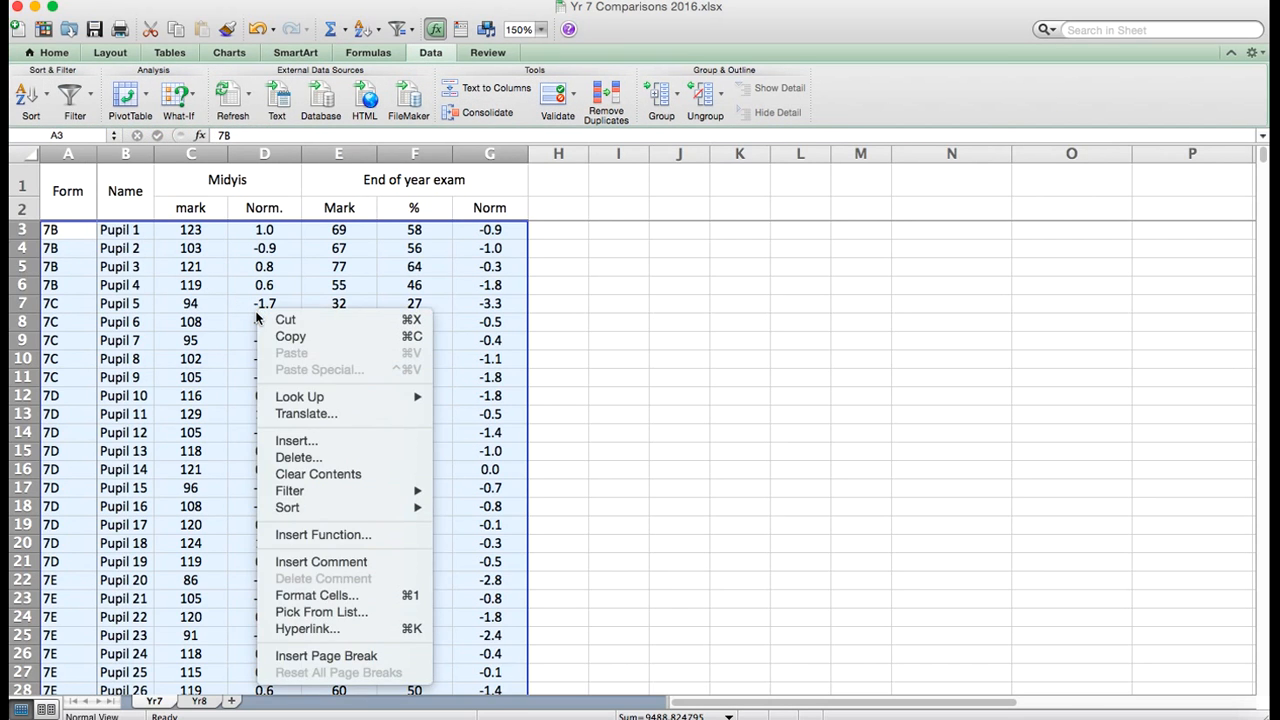
mouse_move(328, 510)
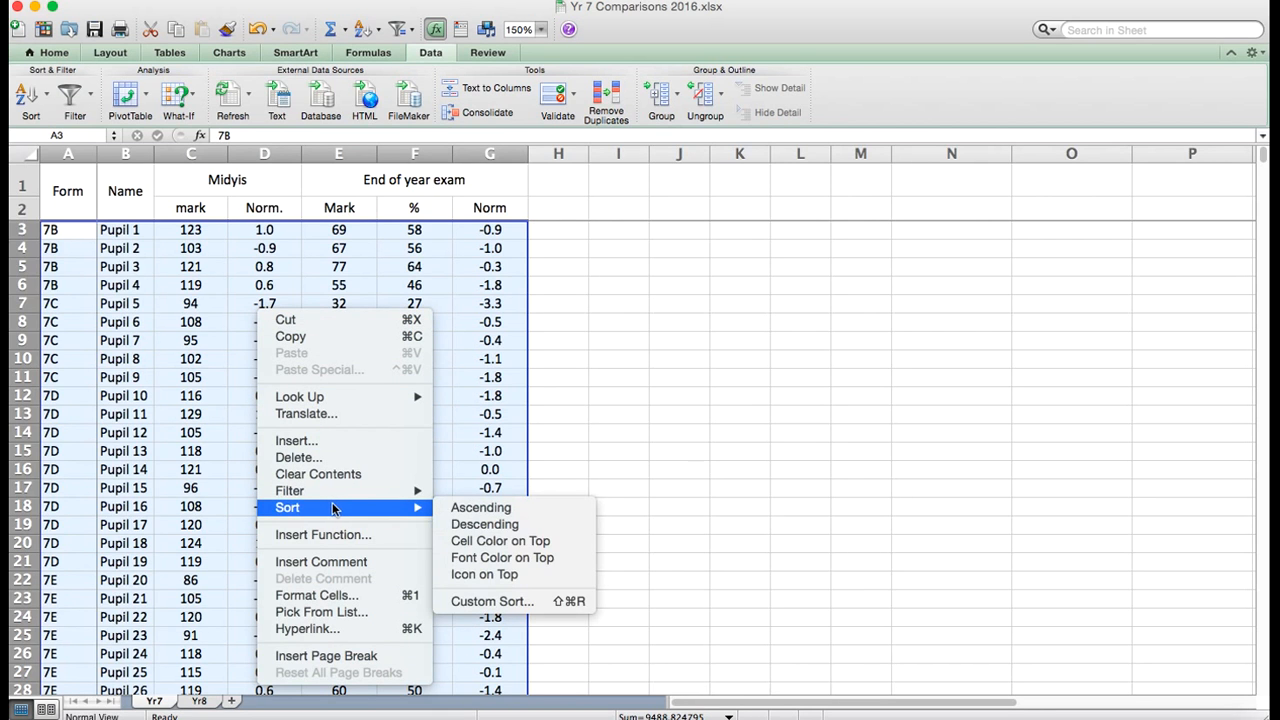
click(478, 604)
drag(465, 10, 665, 170)
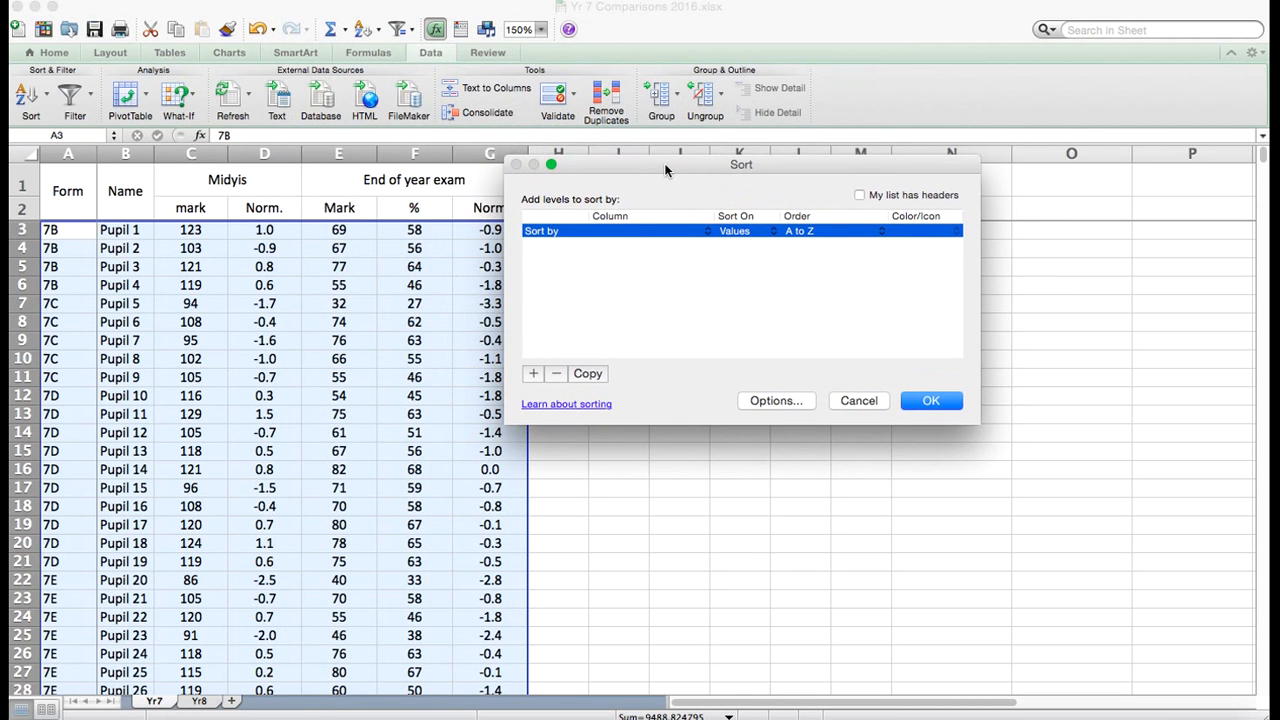
- Sort the selected pupil rows by column E values from largest to smallest, without treating row 3 as a header
click(859, 196)
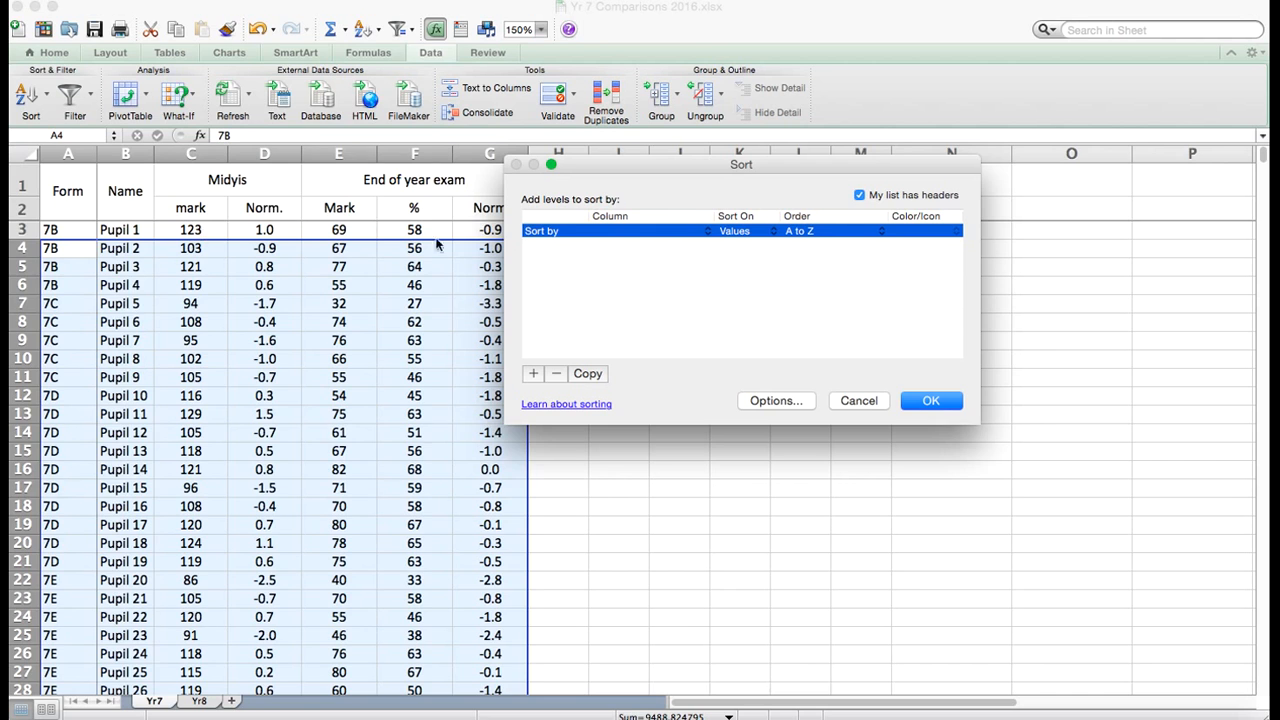
click(860, 196)
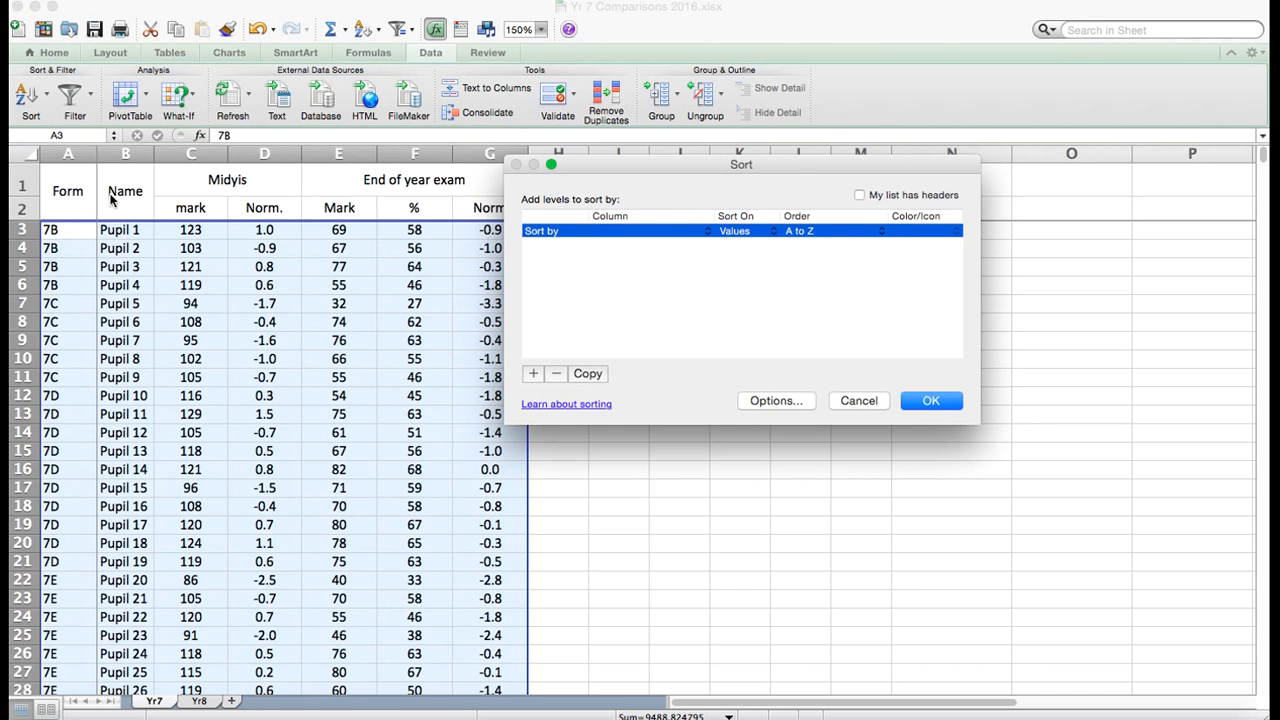
click(708, 232)
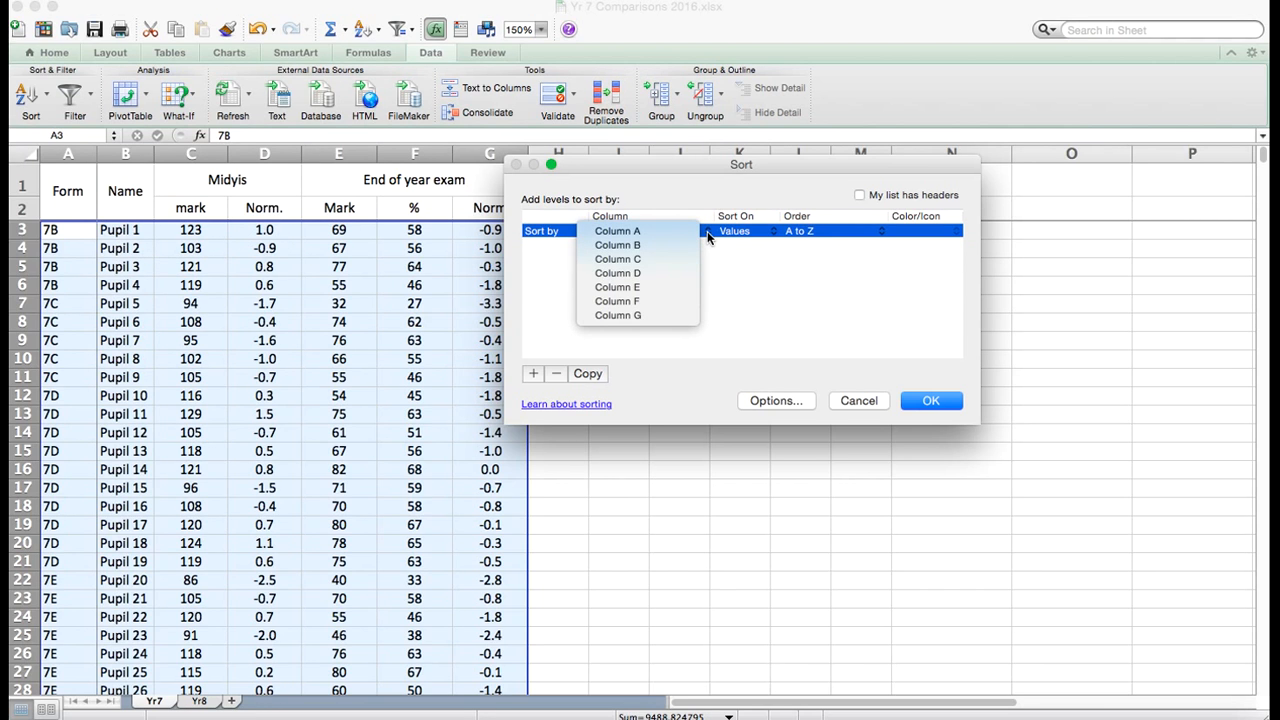
click(643, 288)
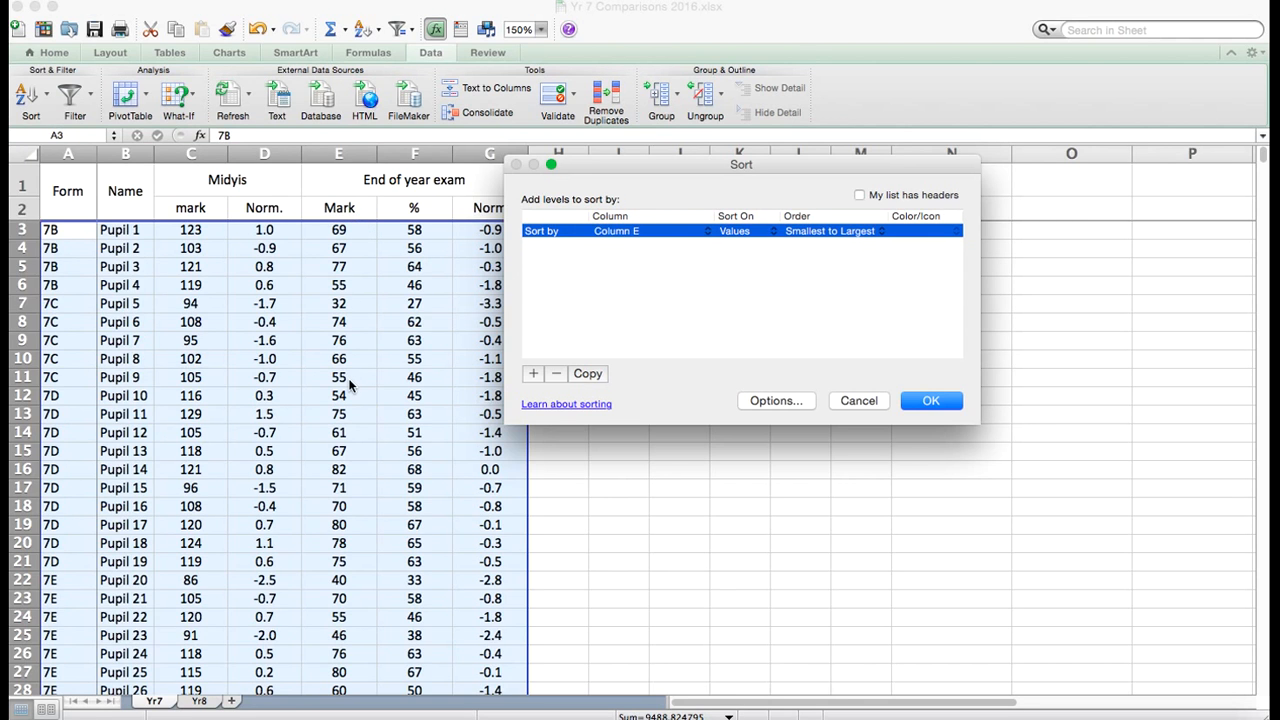
click(873, 231)
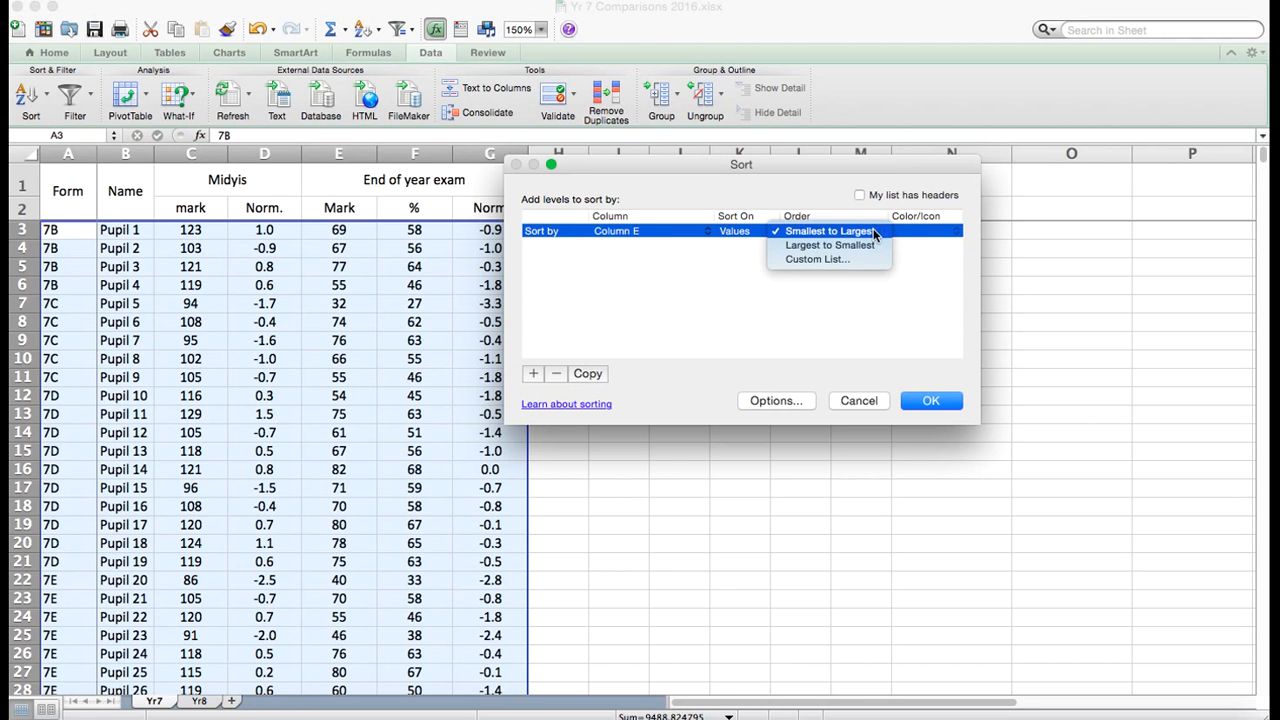
click(858, 247)
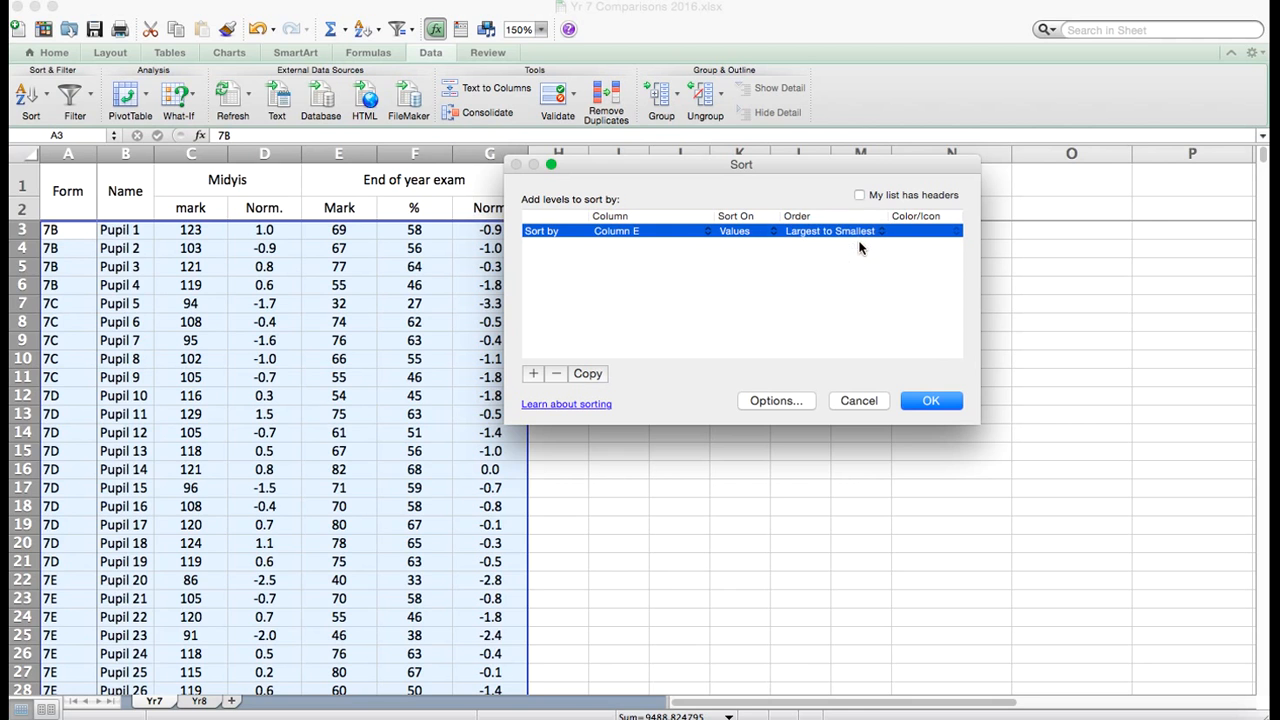
click(942, 400)
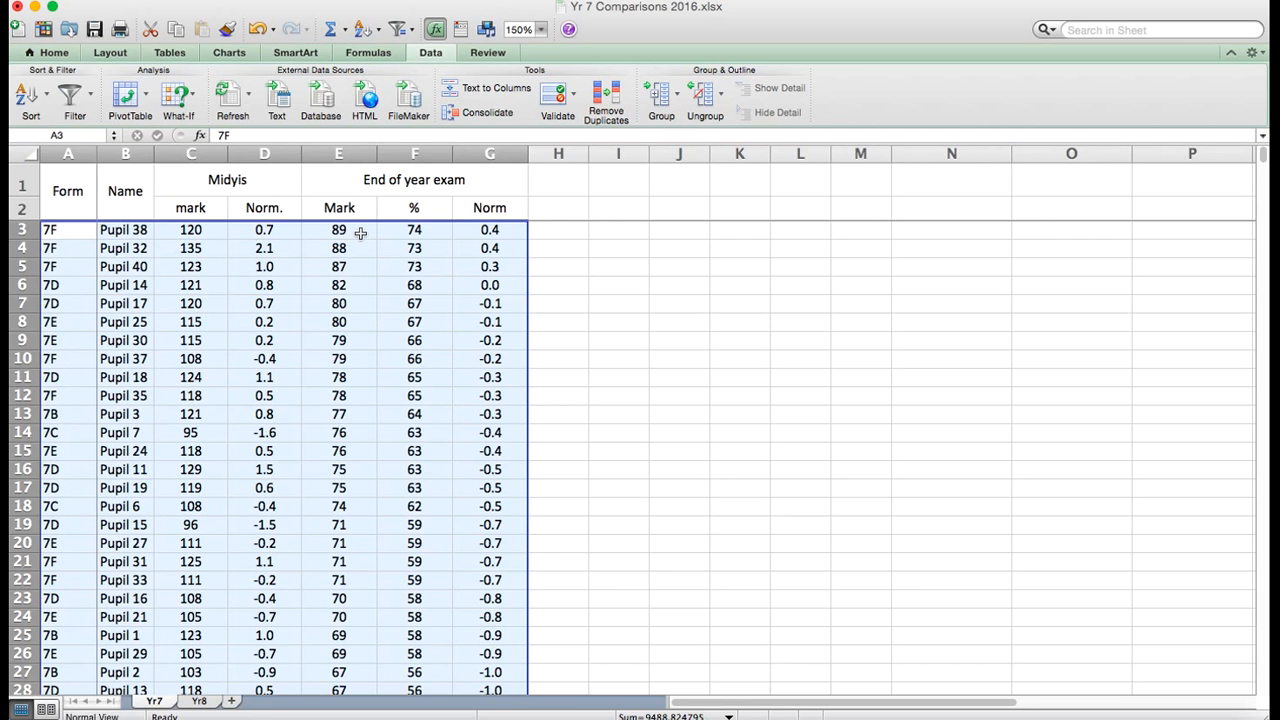
click(543, 251)
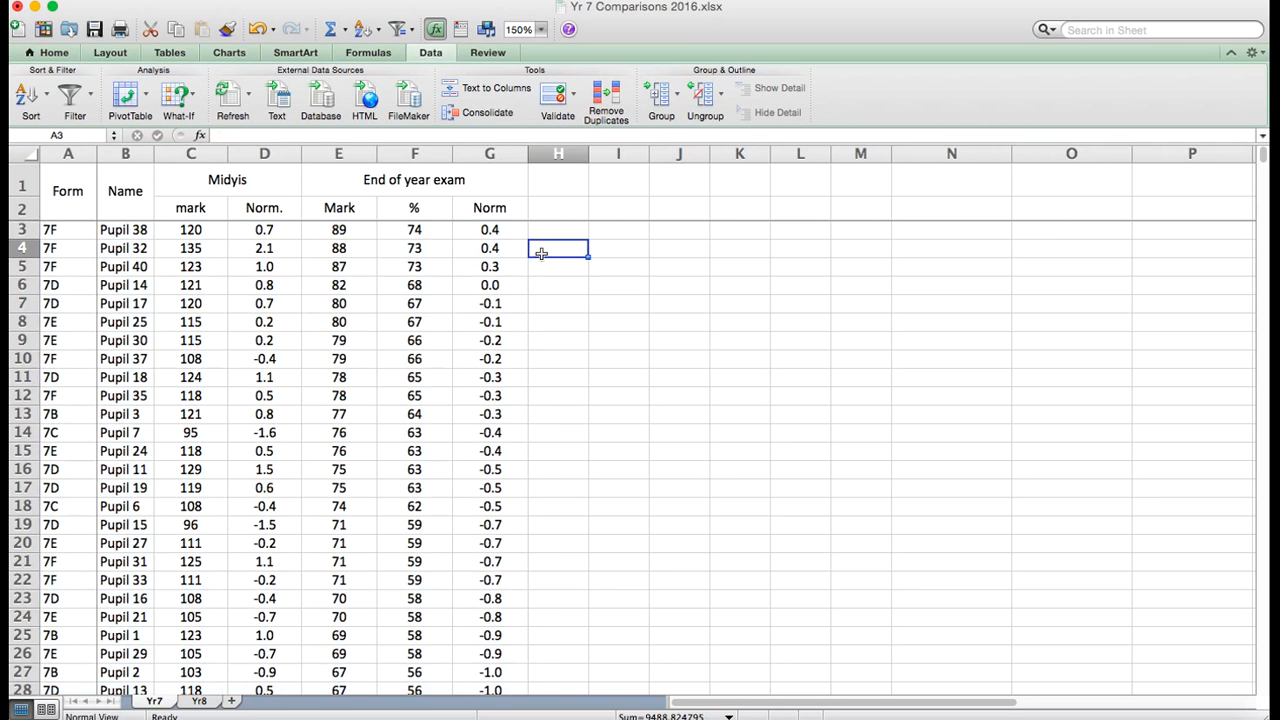
- Try sorting only A3:E17 by column B values from A to Z and undo that sort
drag(50, 230, 354, 487)
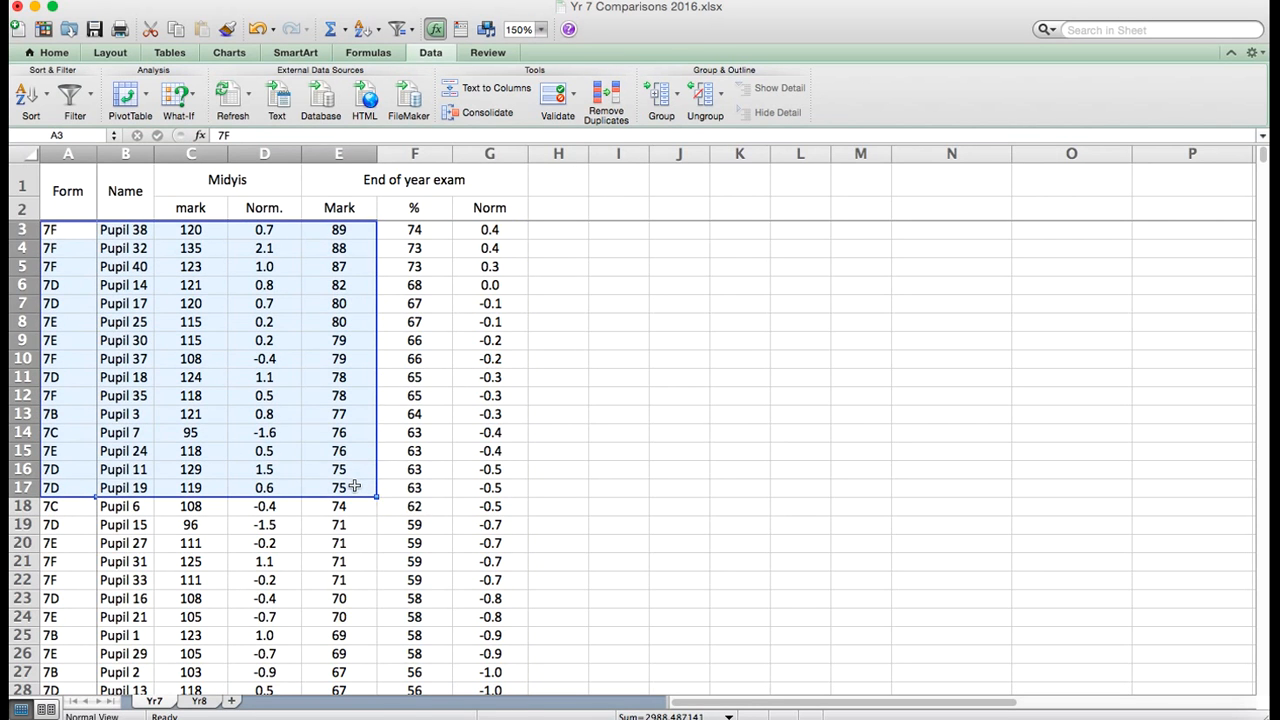
right_click(354, 487)
mouse_move(399, 548)
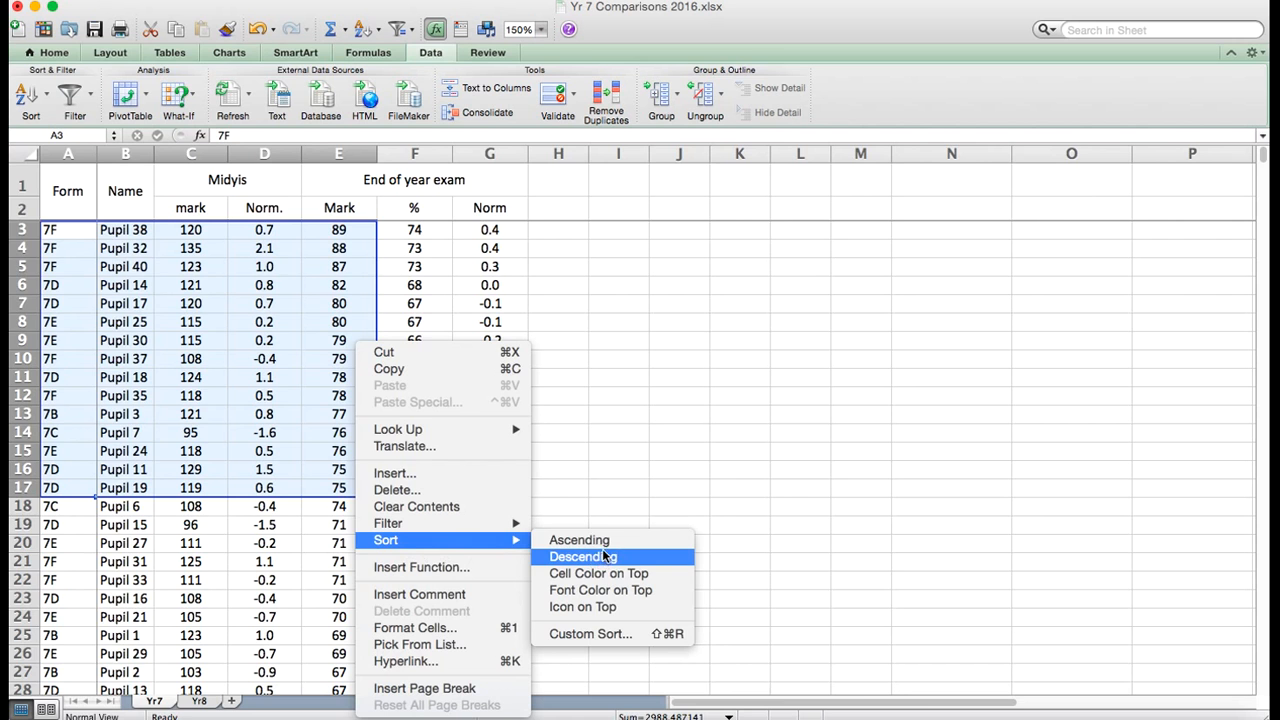
click(600, 638)
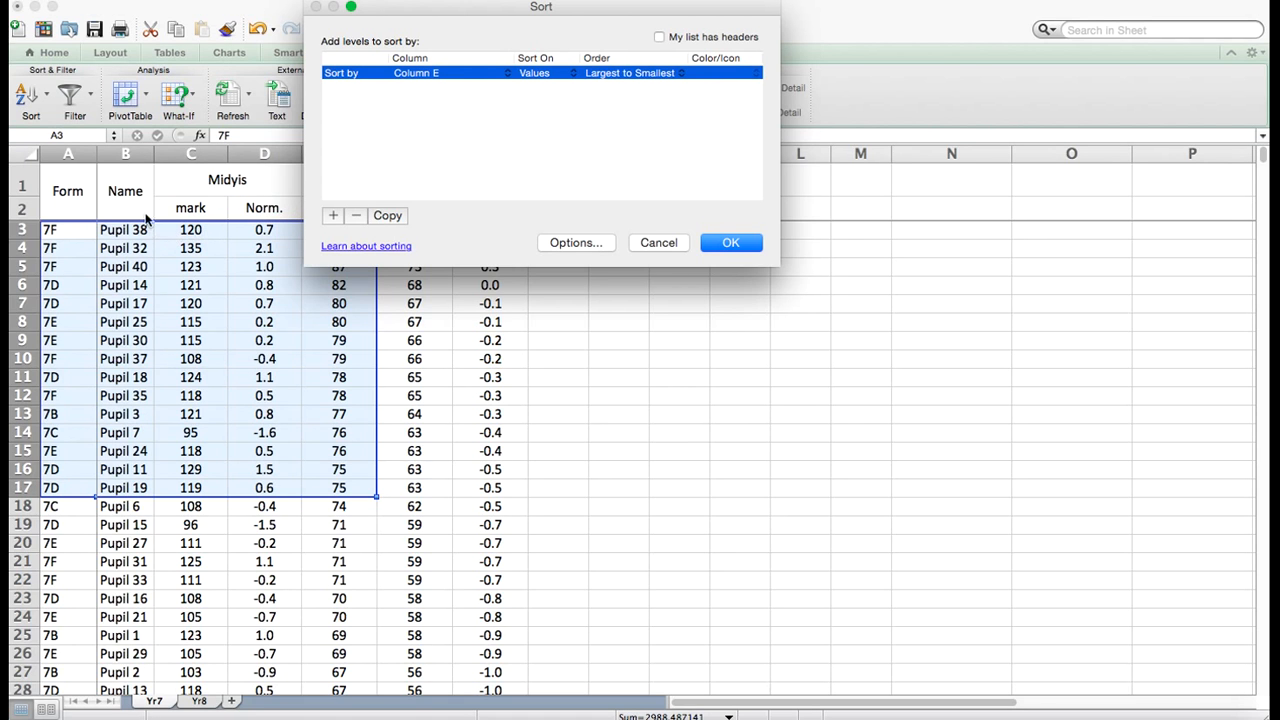
click(508, 74)
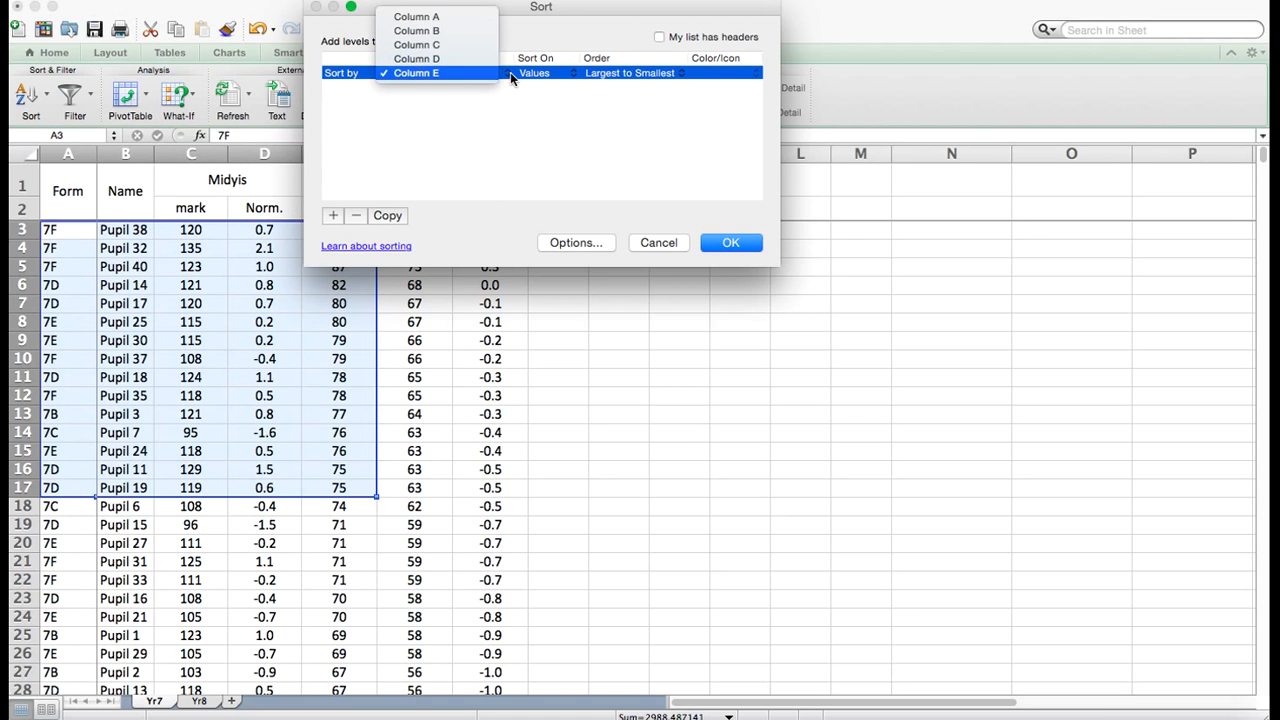
click(445, 29)
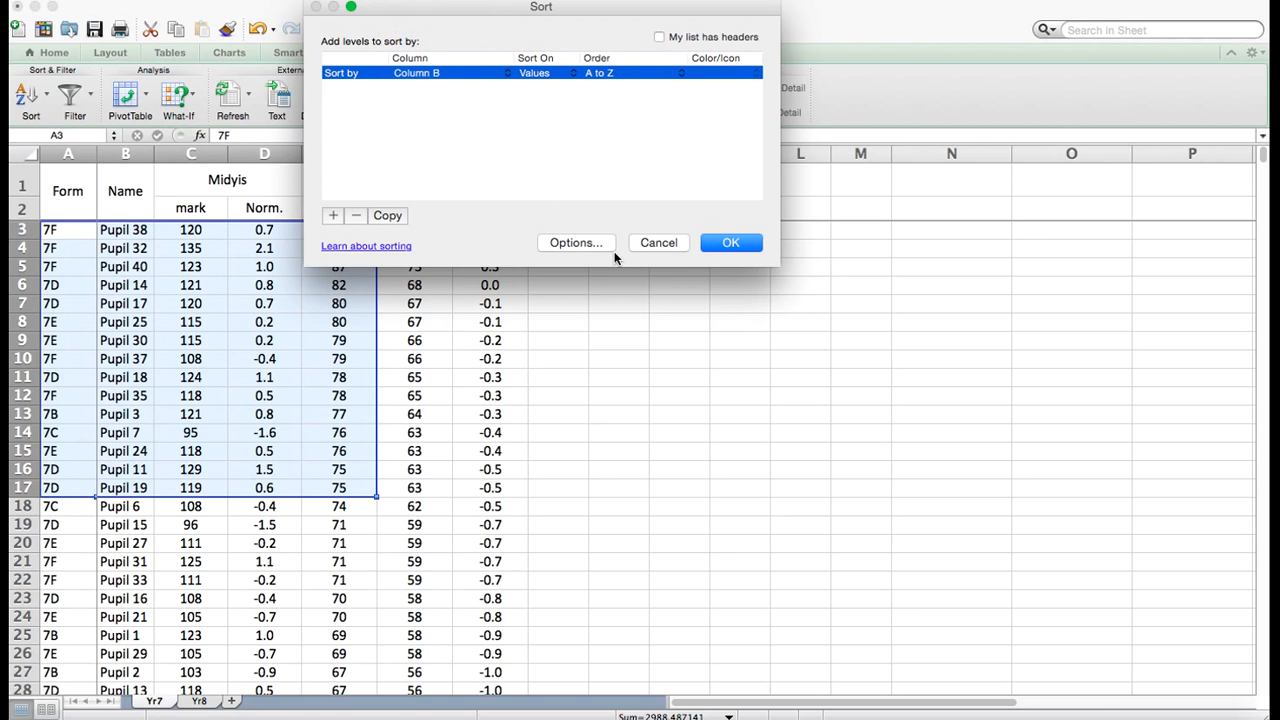
click(722, 243)
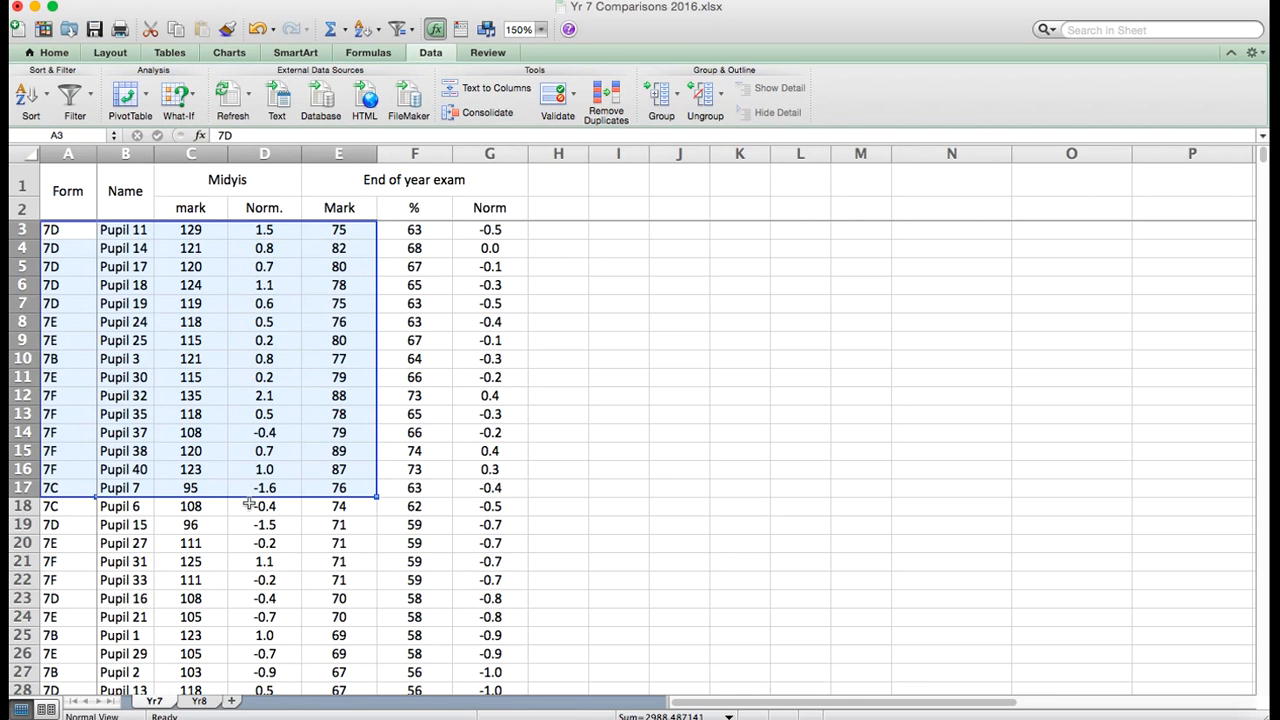
click(261, 33)
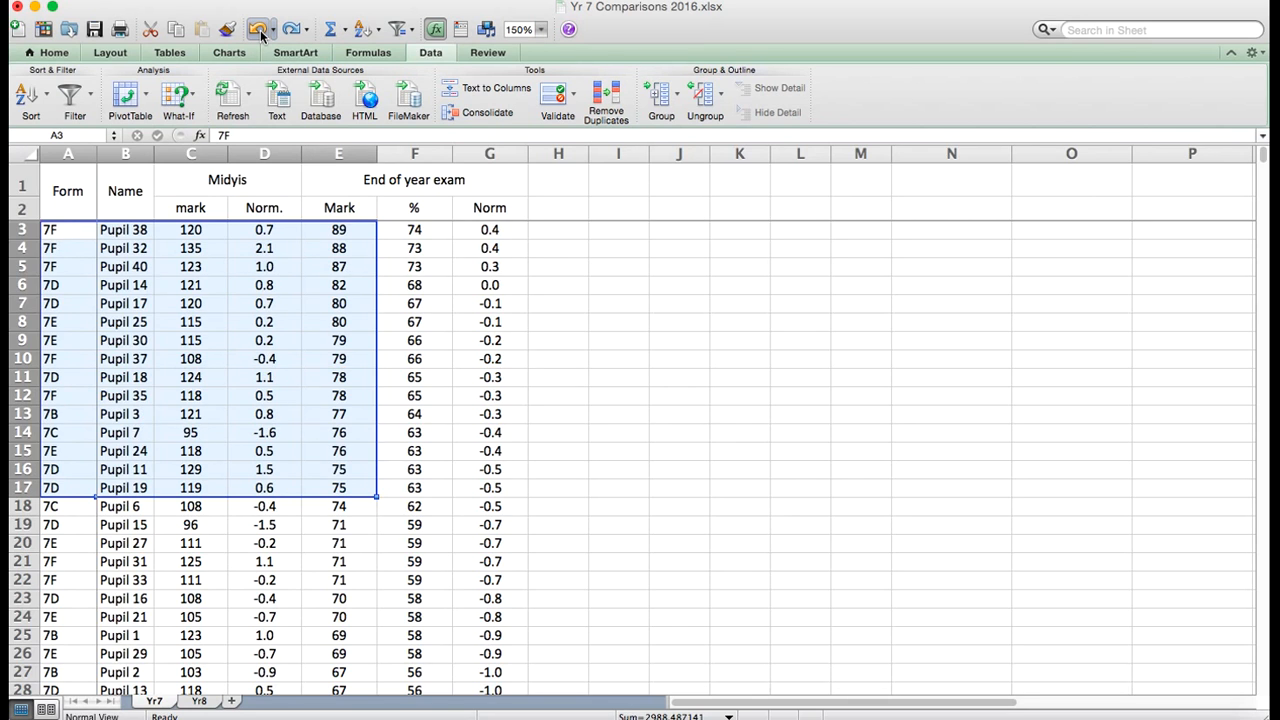
click(617, 498)
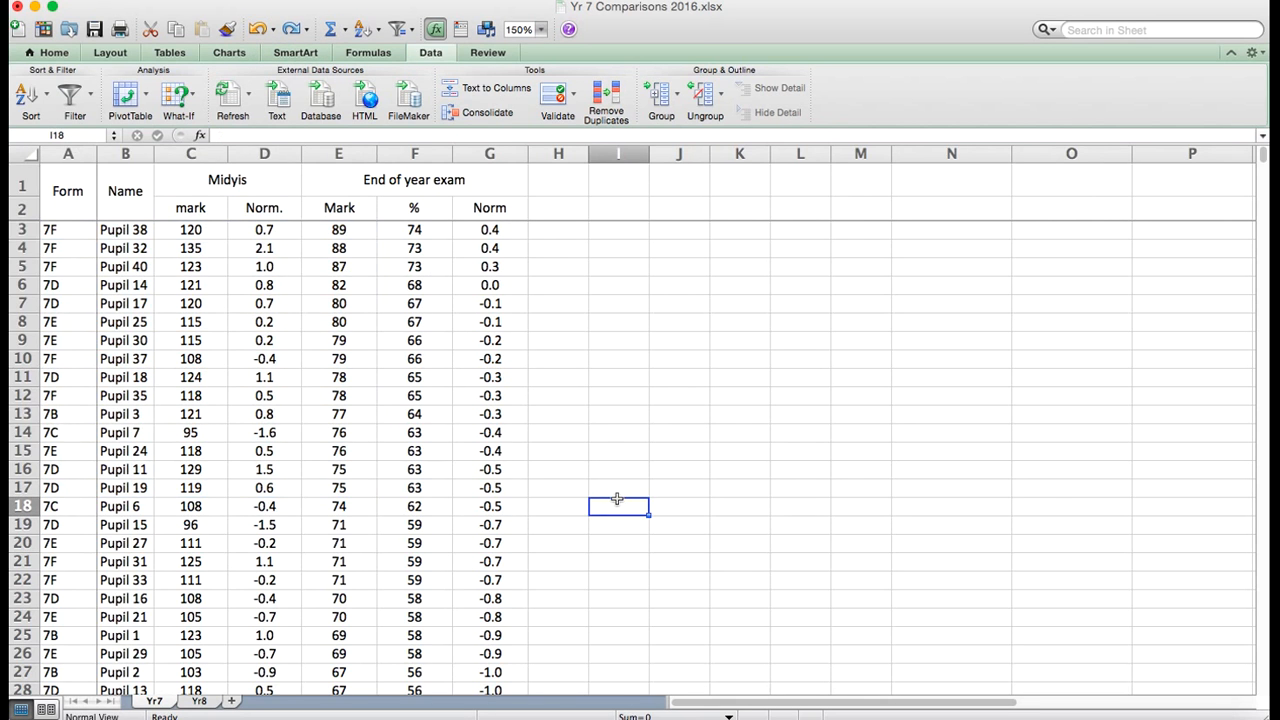
- Start a custom sort on A3:G18 and add a second level by column B values, A to Z, under column E
drag(78, 229, 481, 510)
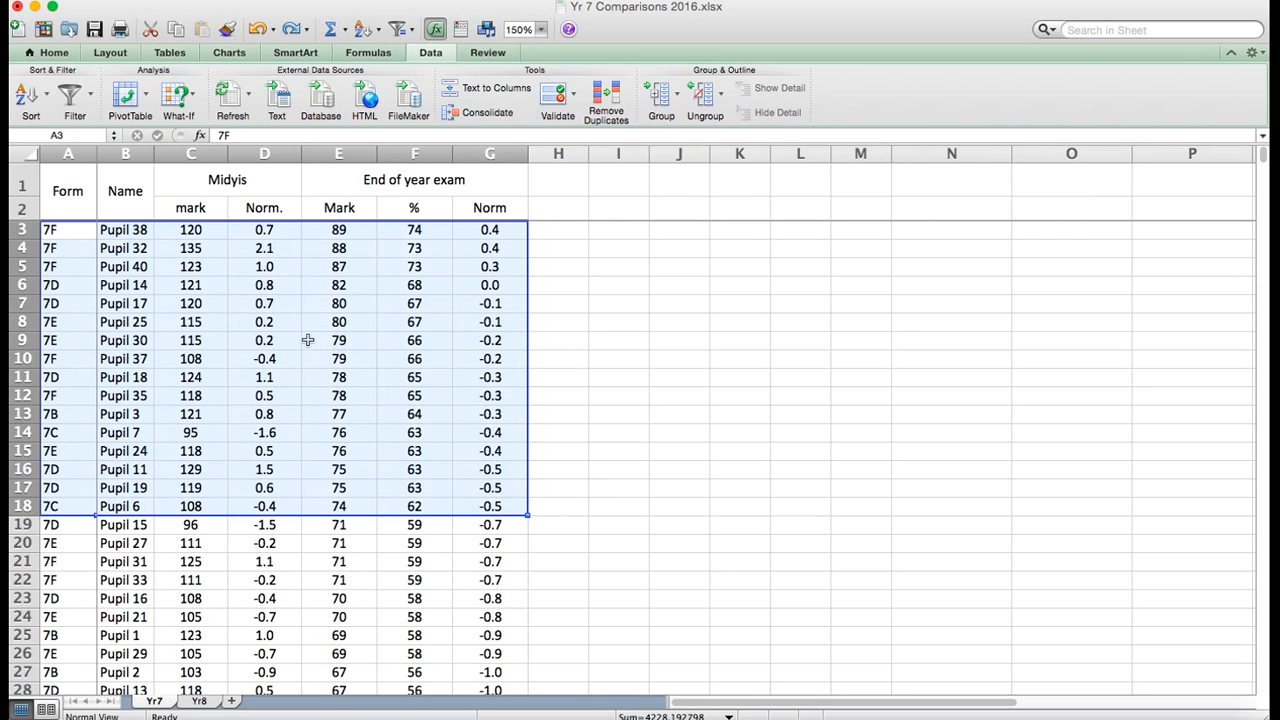
right_click(289, 379)
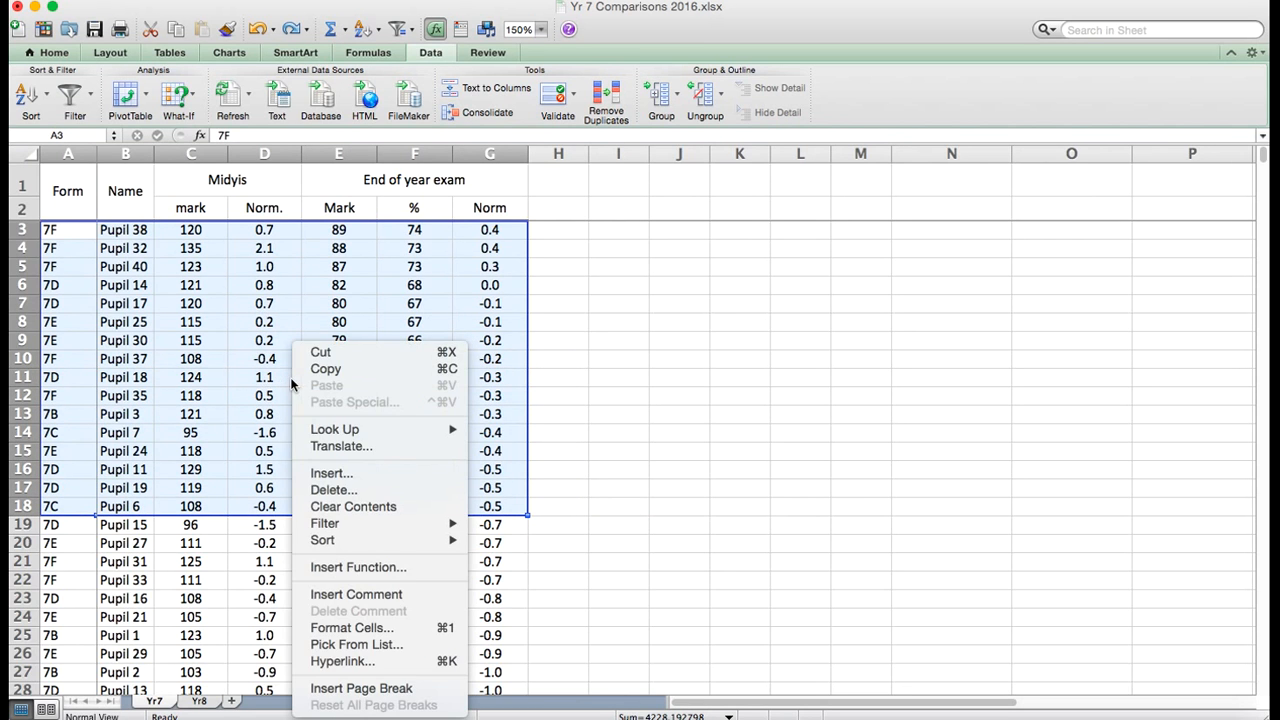
mouse_move(358, 541)
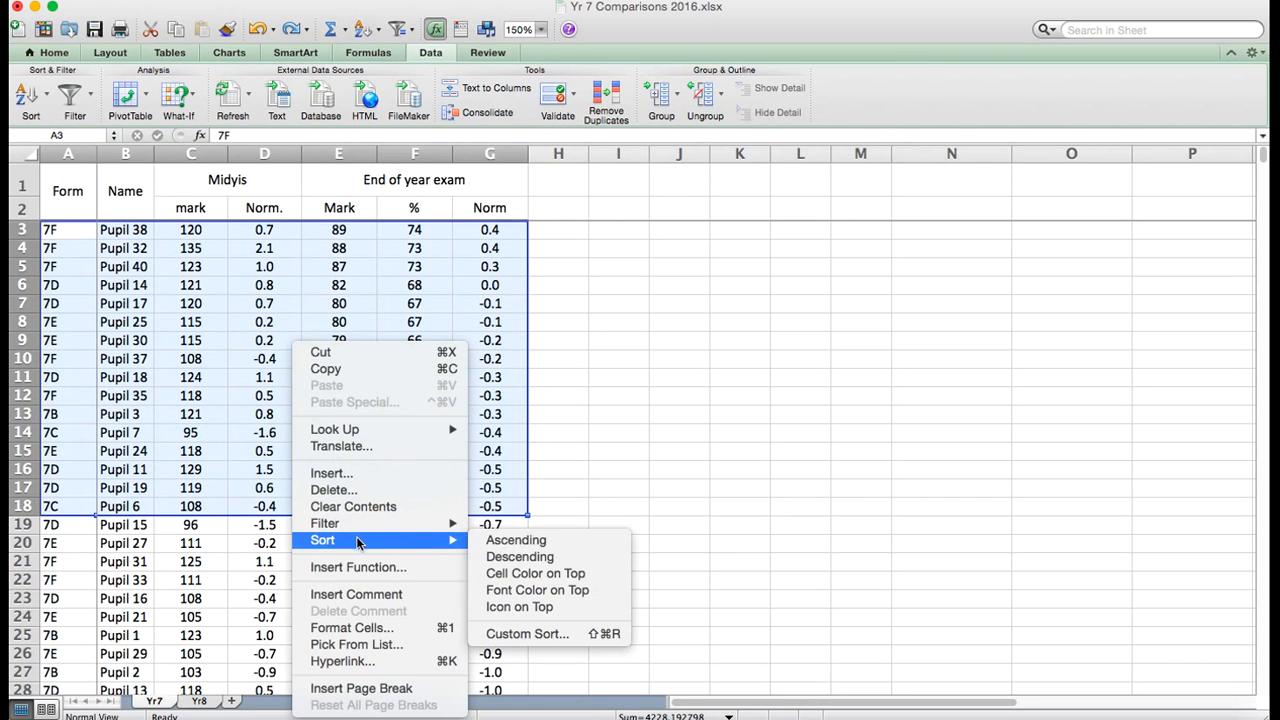
click(521, 638)
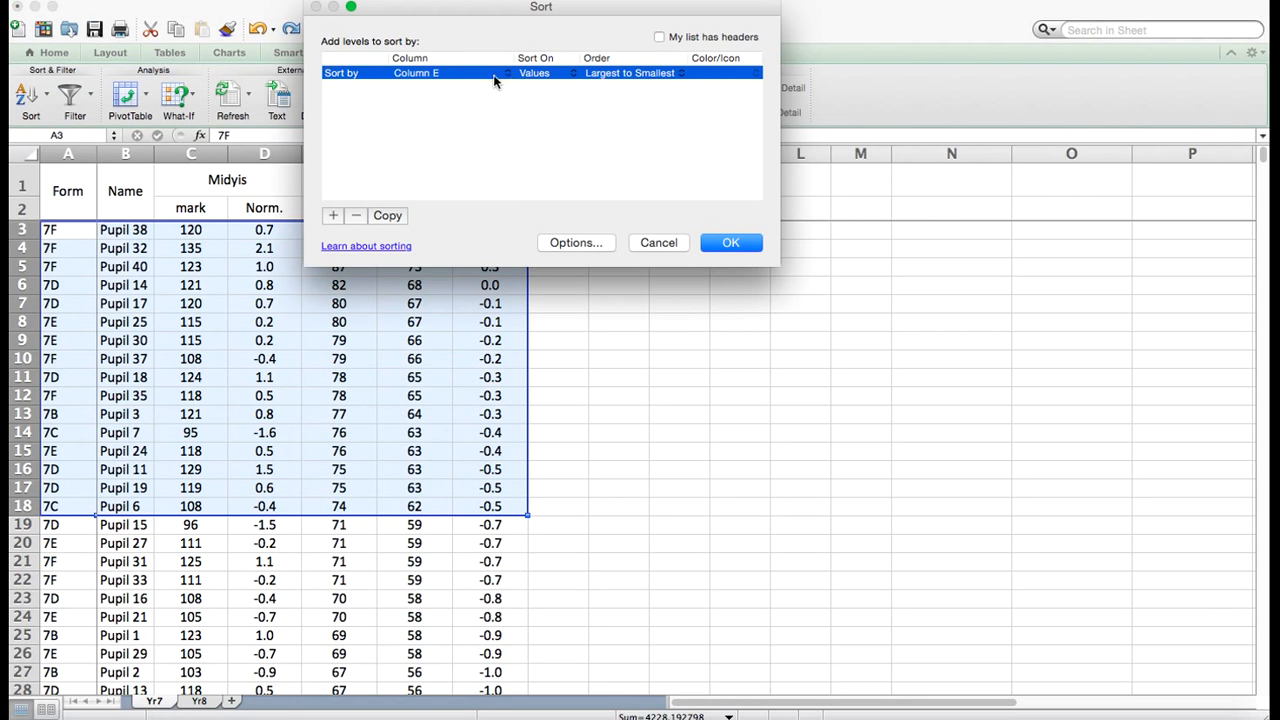
click(334, 215)
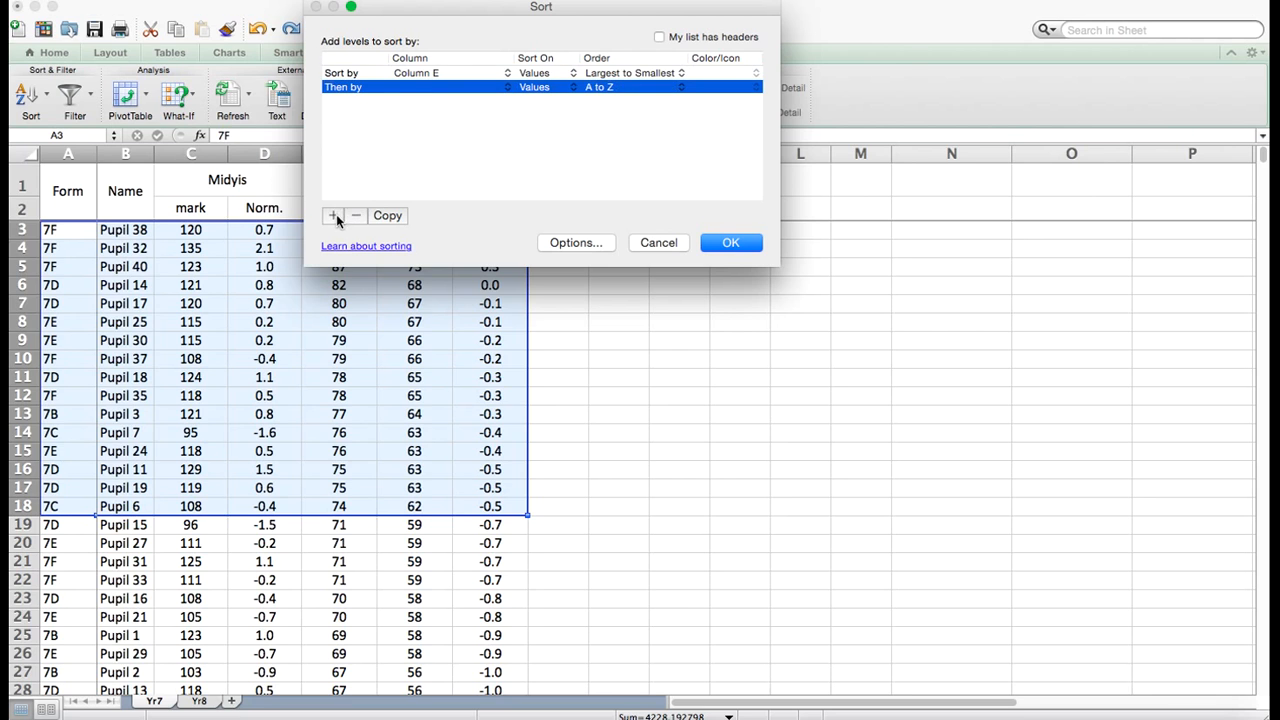
click(510, 92)
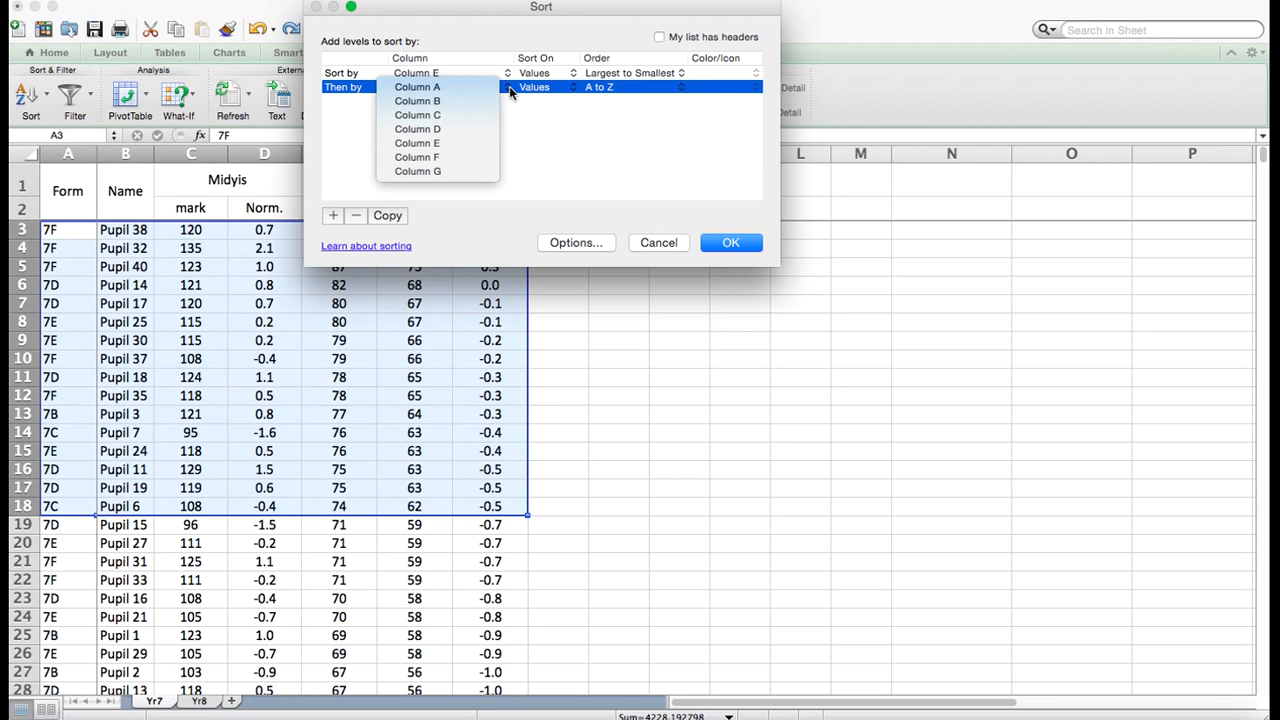
click(463, 103)
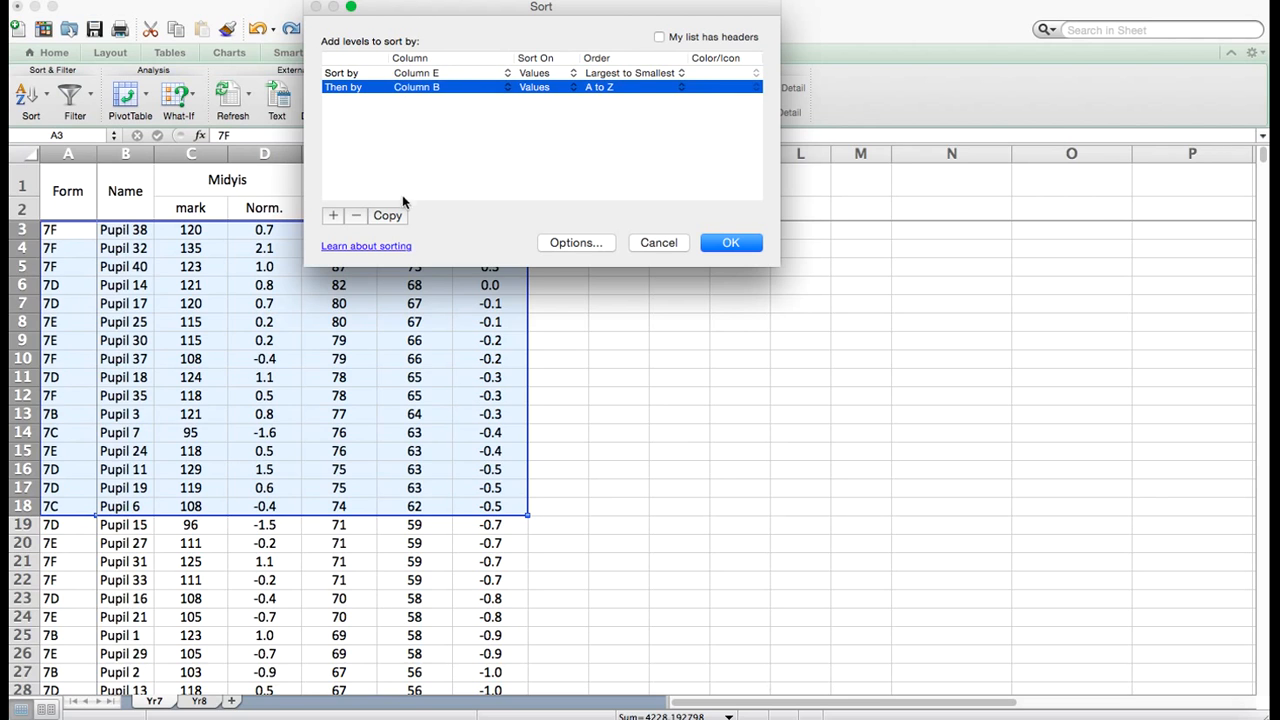
- Add a third sort level by column A values, A to Z, and apply the three-level sort
click(334, 215)
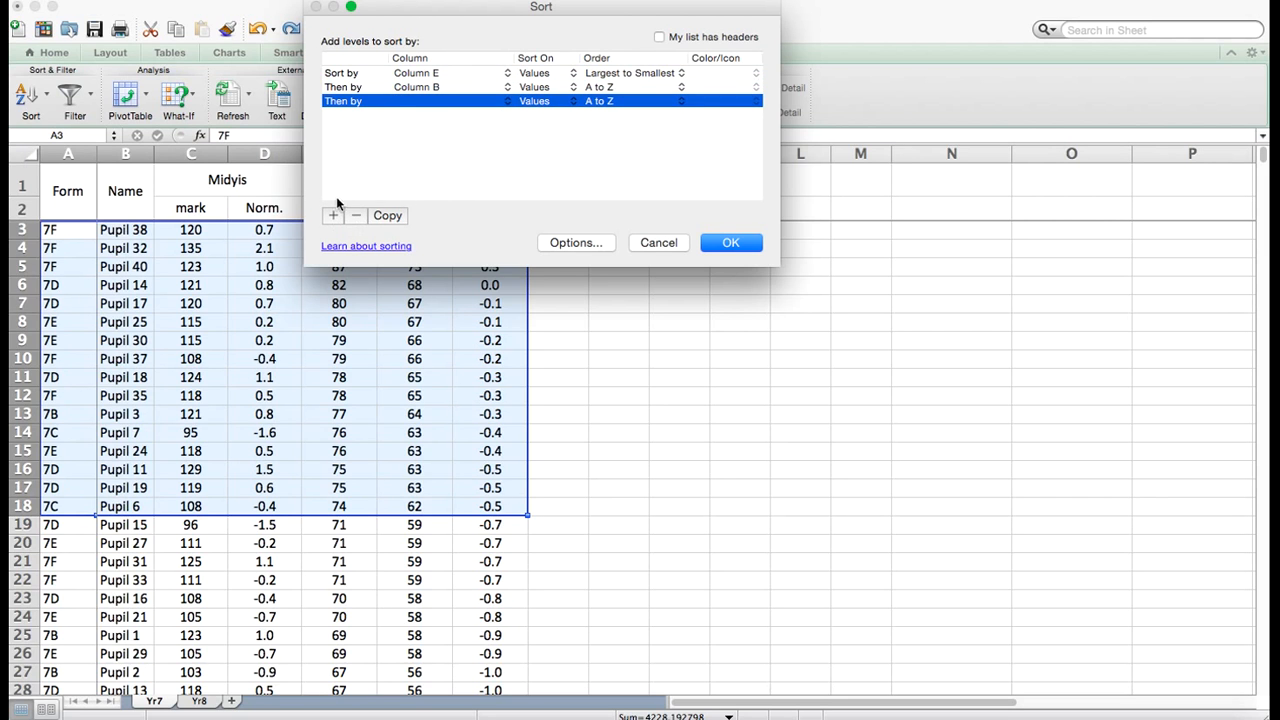
click(509, 102)
click(450, 114)
click(504, 102)
click(440, 87)
click(731, 243)
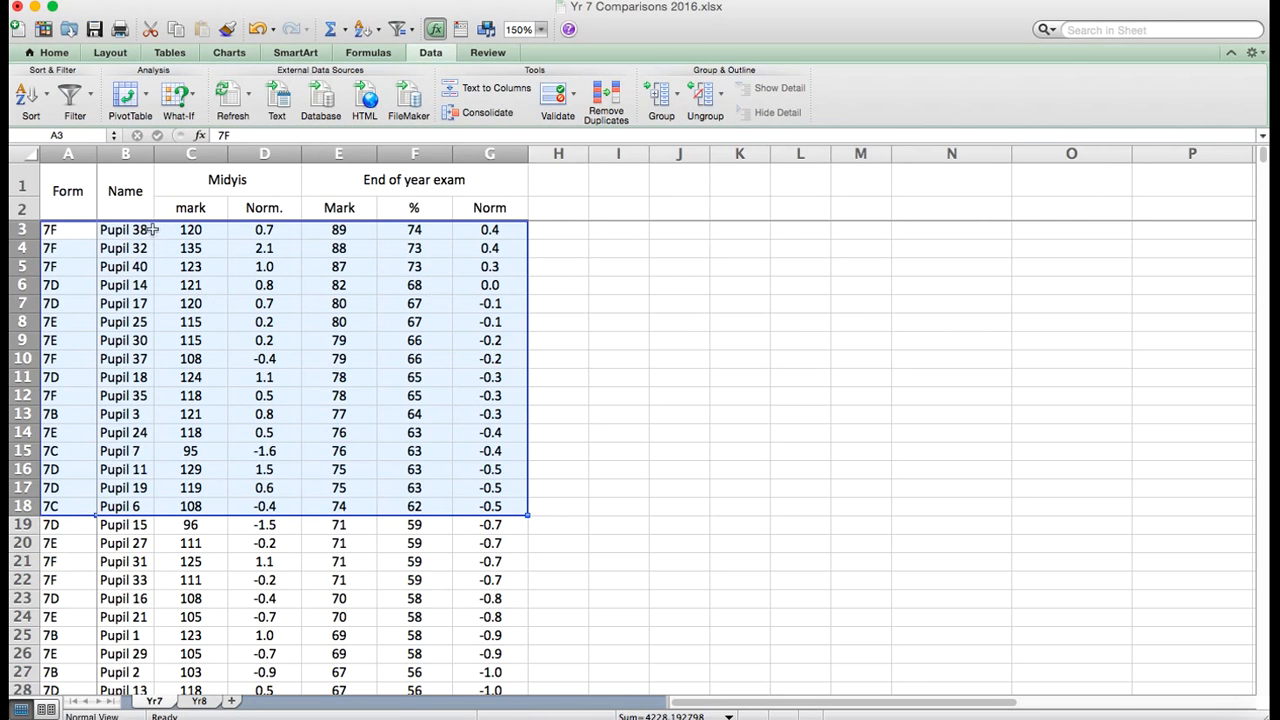
click(325, 465)
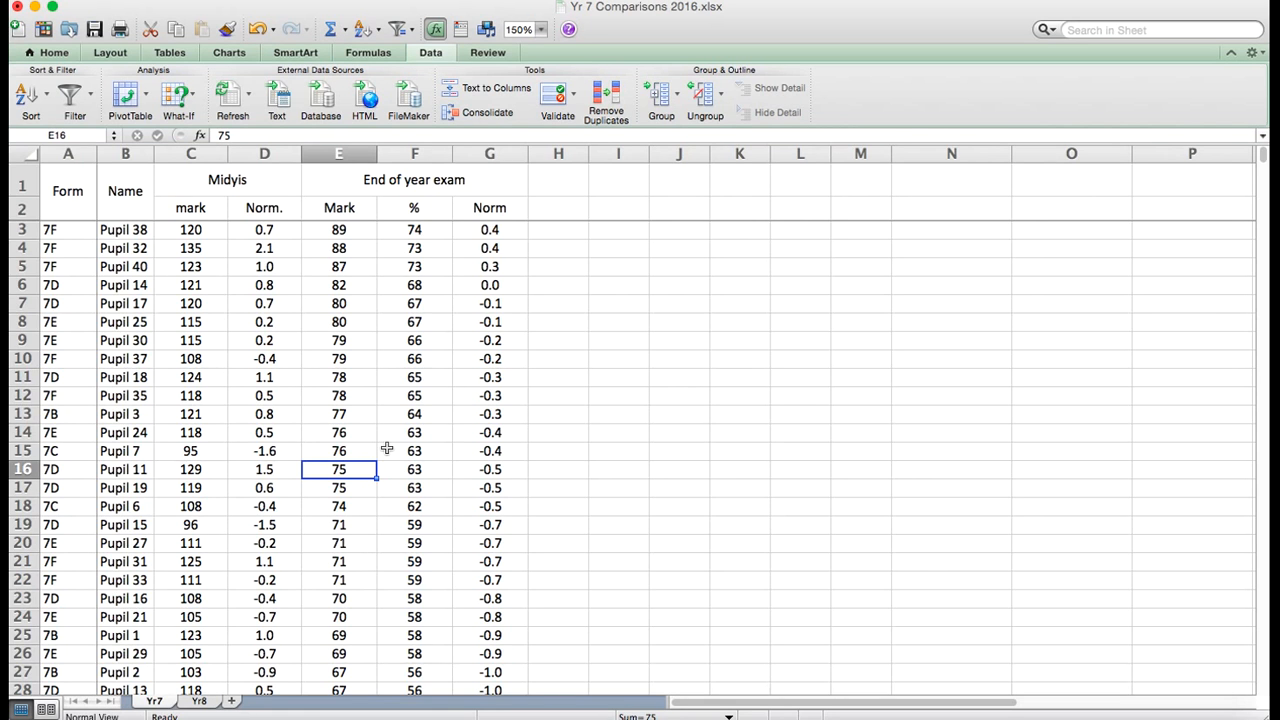
- Merge H1:H2, enter the heading Progress and centre it vertically in the merged cell
click(553, 208)
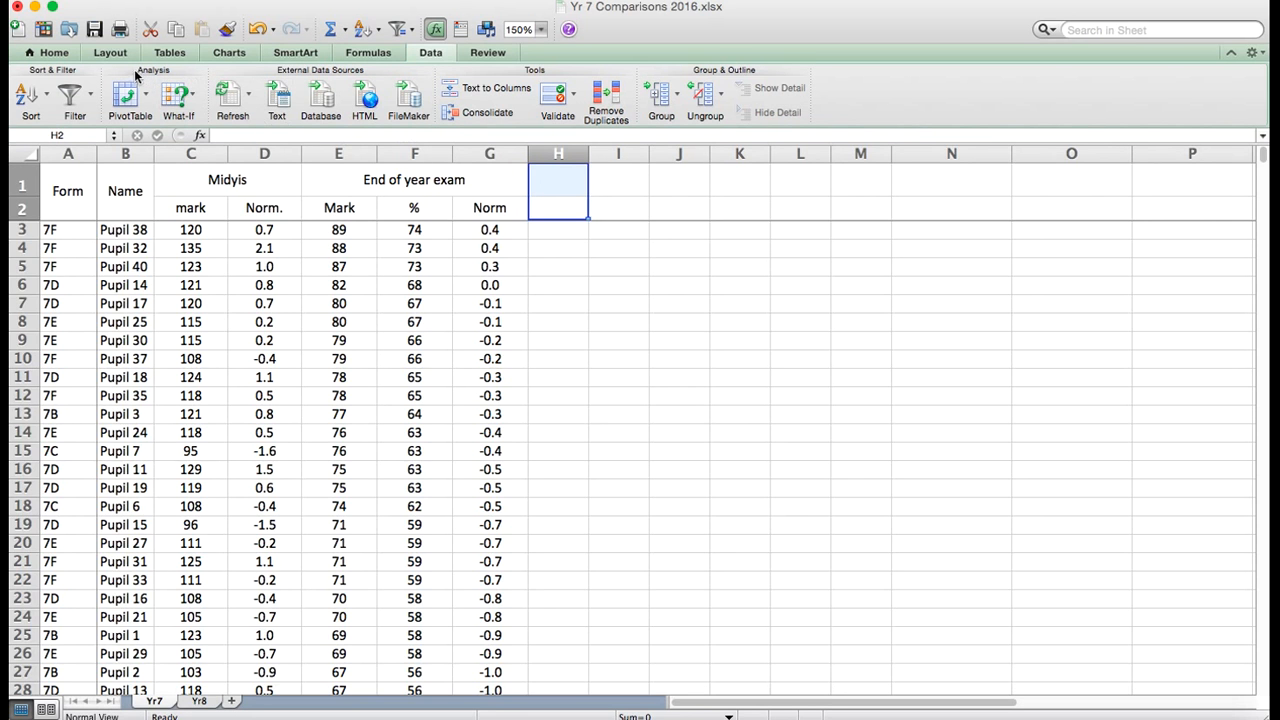
click(72, 57)
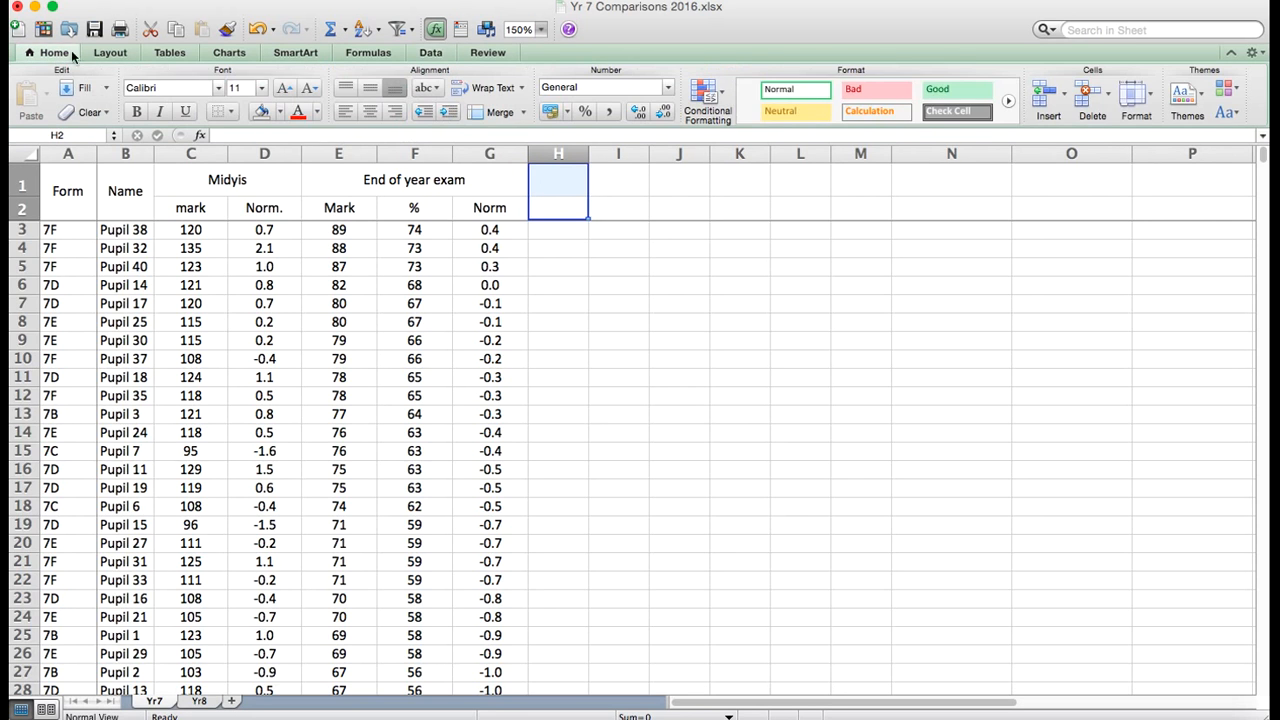
click(498, 112)
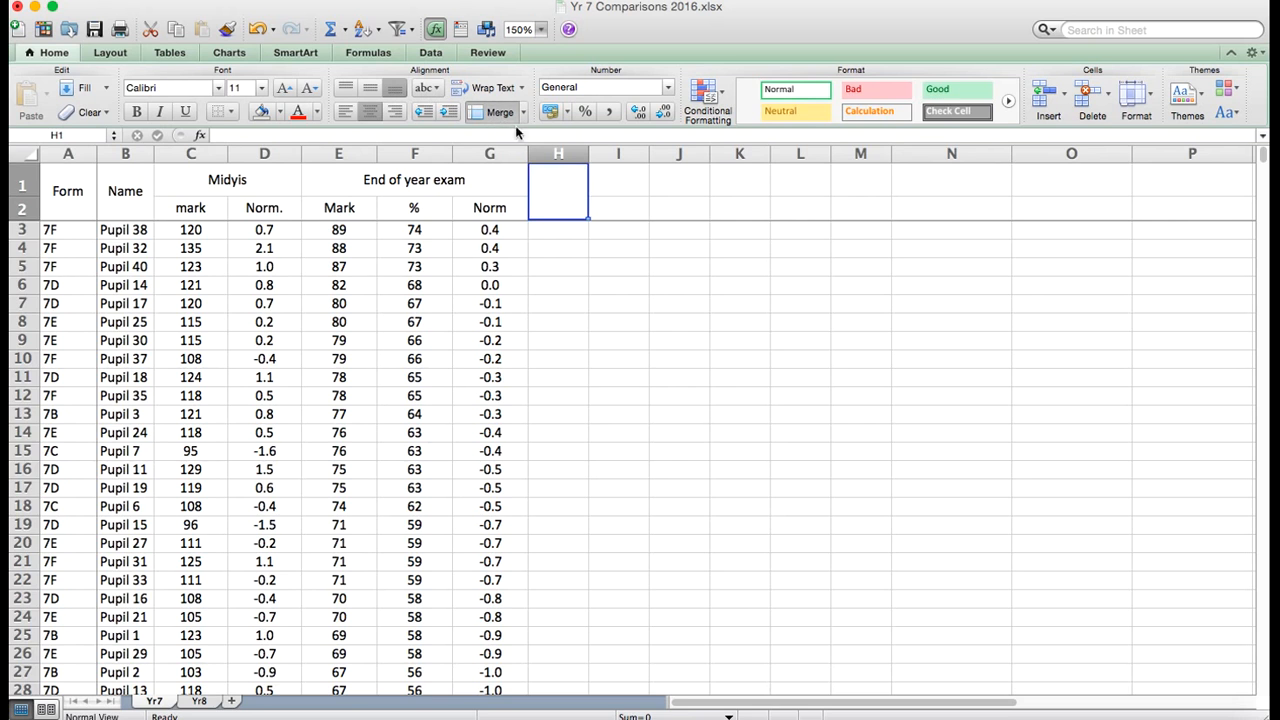
text(Progress)
key(Return)
click(570, 199)
click(369, 88)
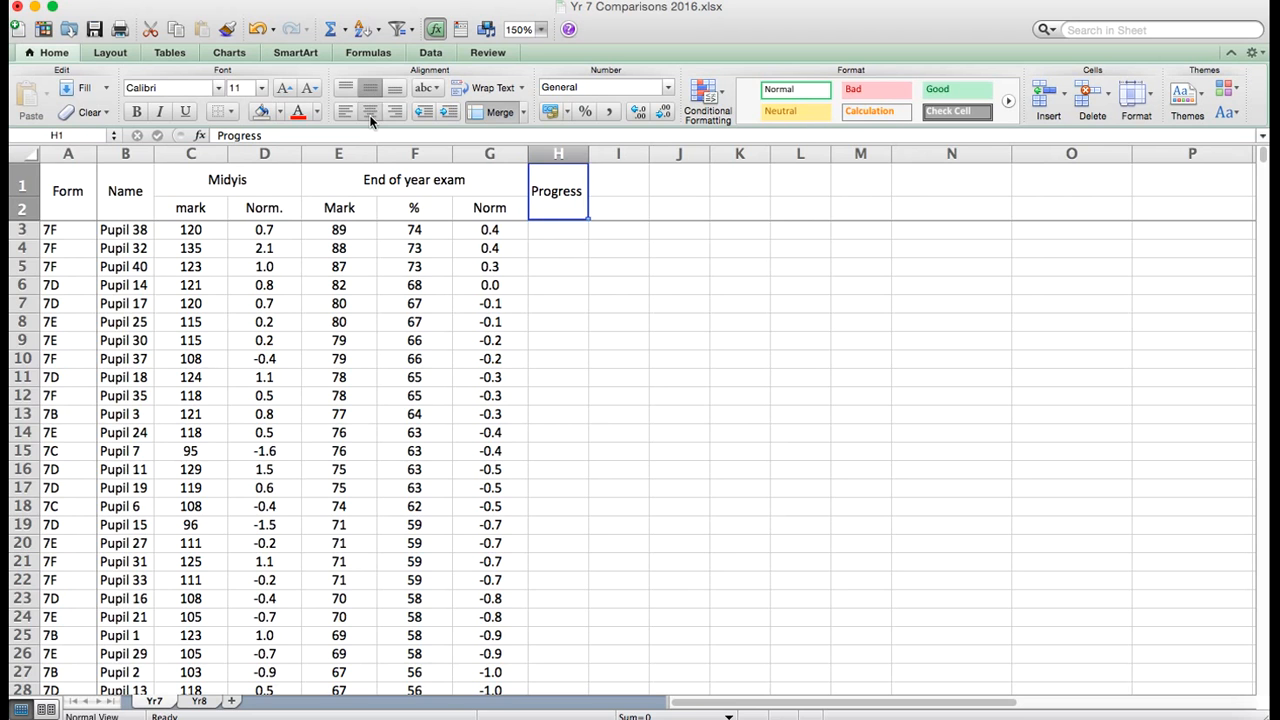
- Enter the formula =G3-D3 in H3 and centre the cell's content
click(568, 231)
text(=)
click(494, 230)
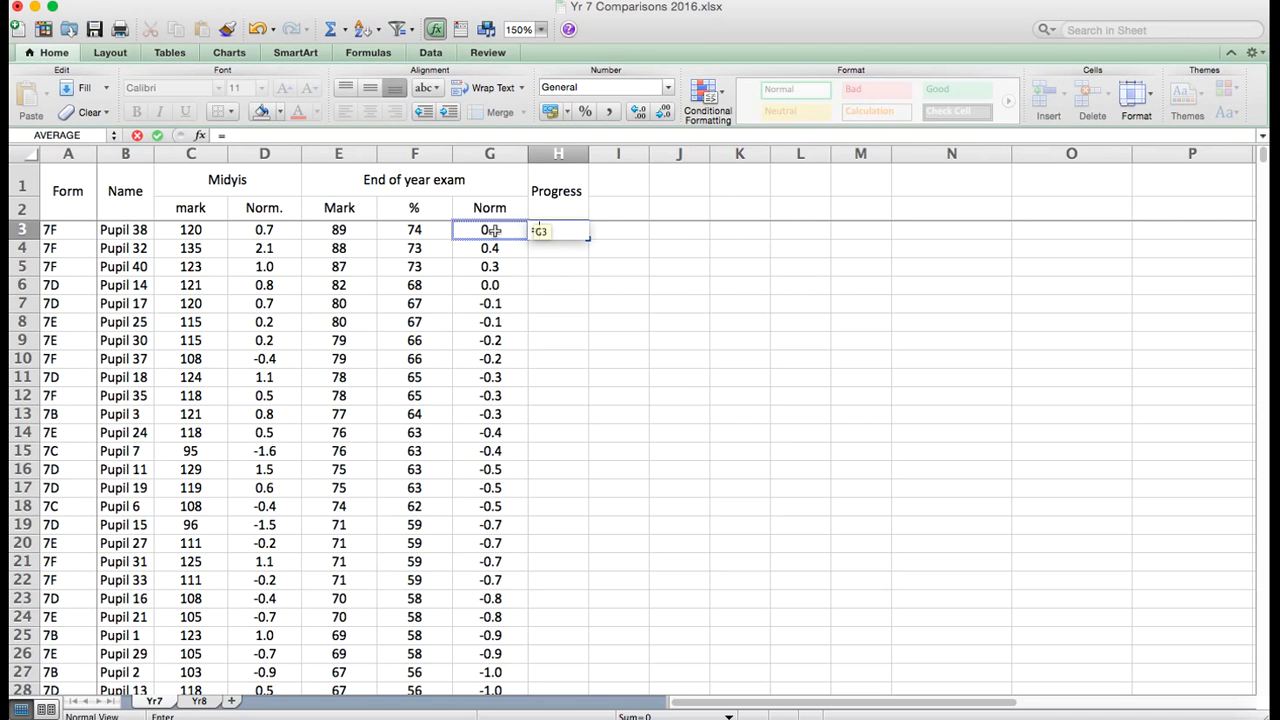
text(-)
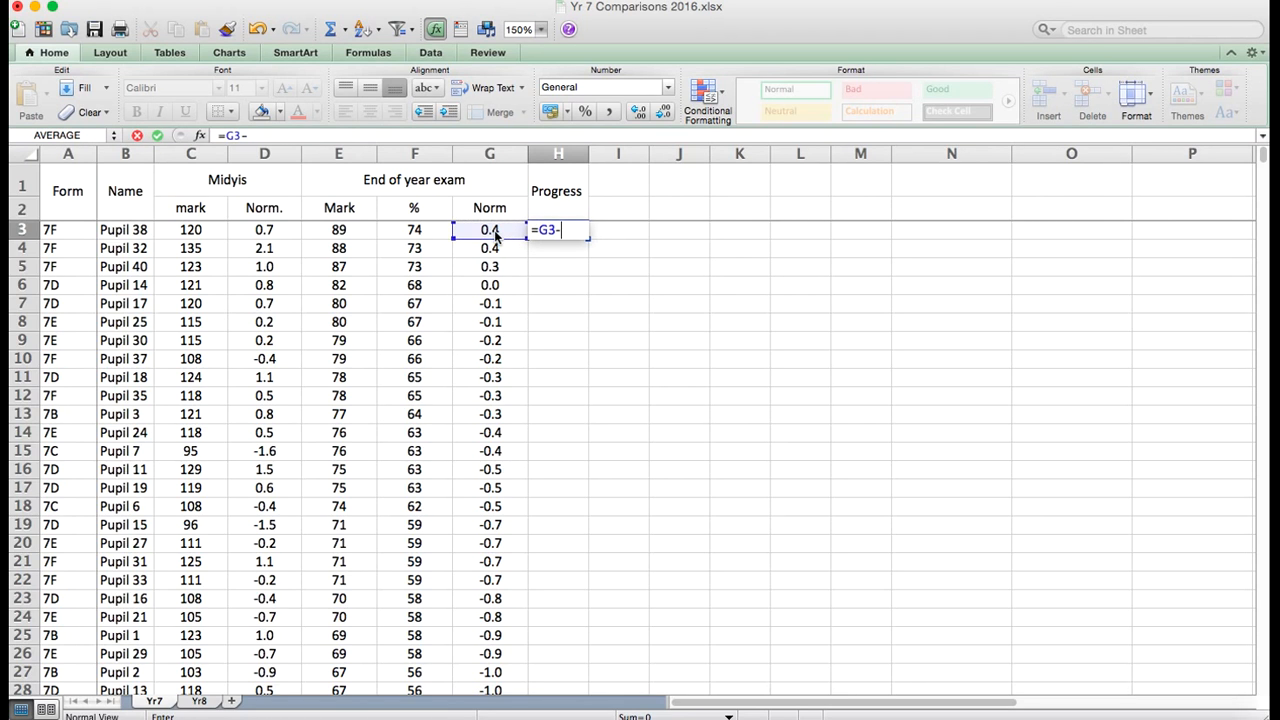
click(259, 233)
key(Return)
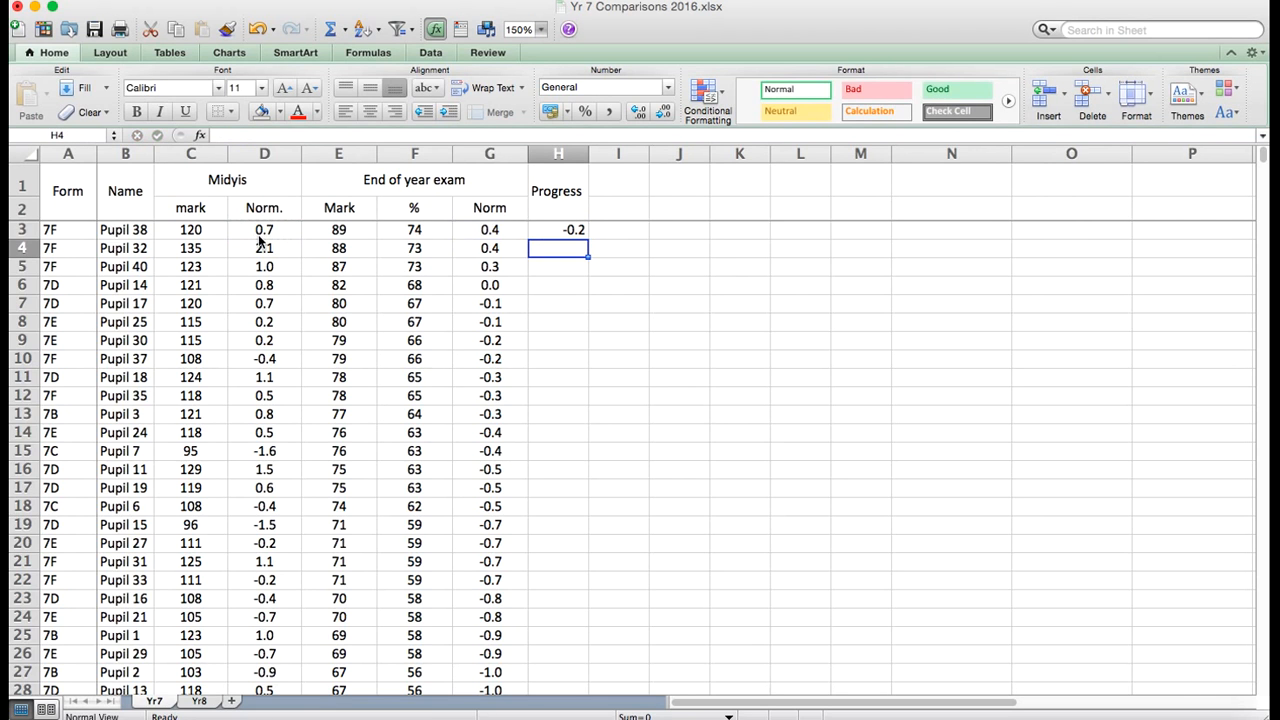
click(556, 232)
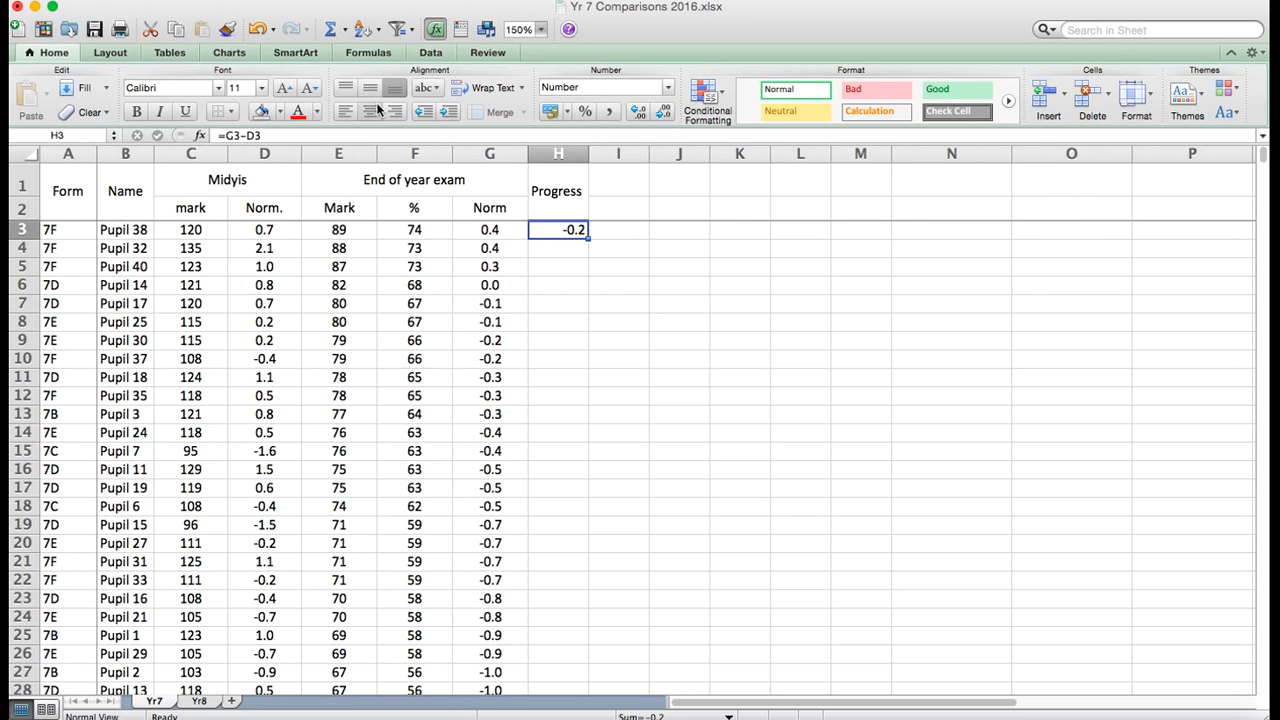
- Examine how the Midyis and exam marks, their normalised values in D3 and G3, and the Progress formula in H3 relate
click(485, 207)
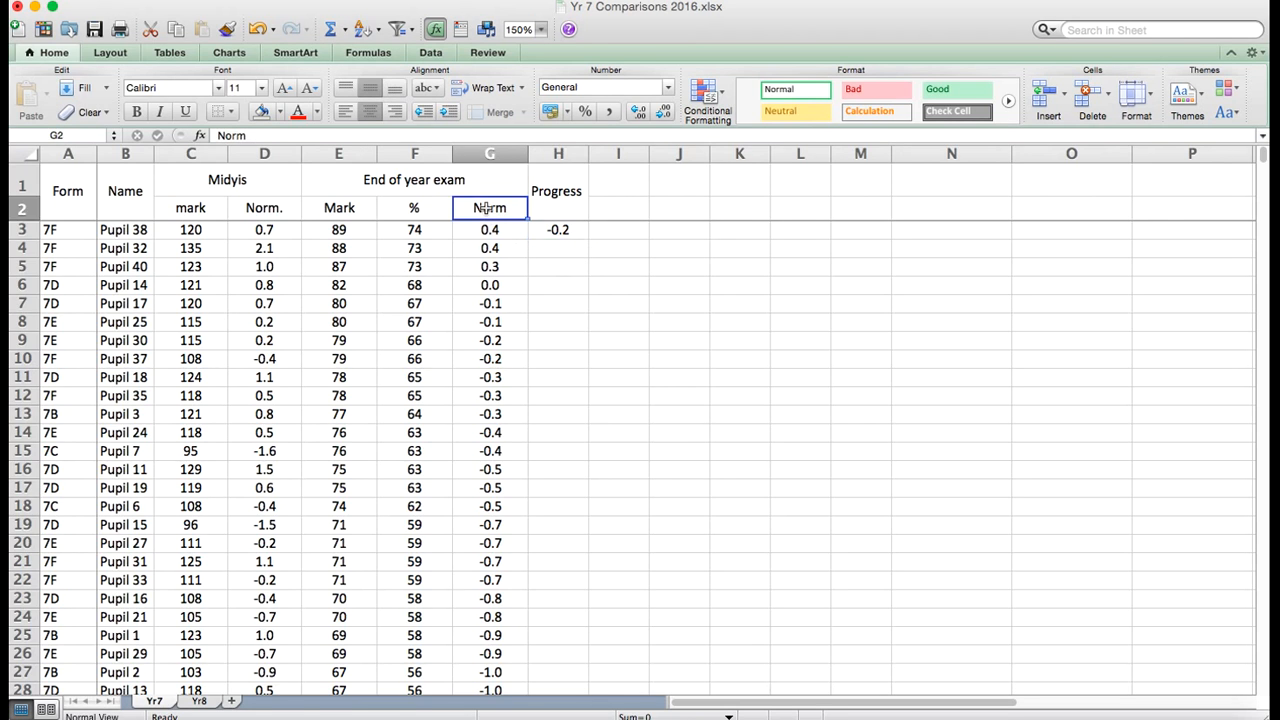
super+click(276, 208)
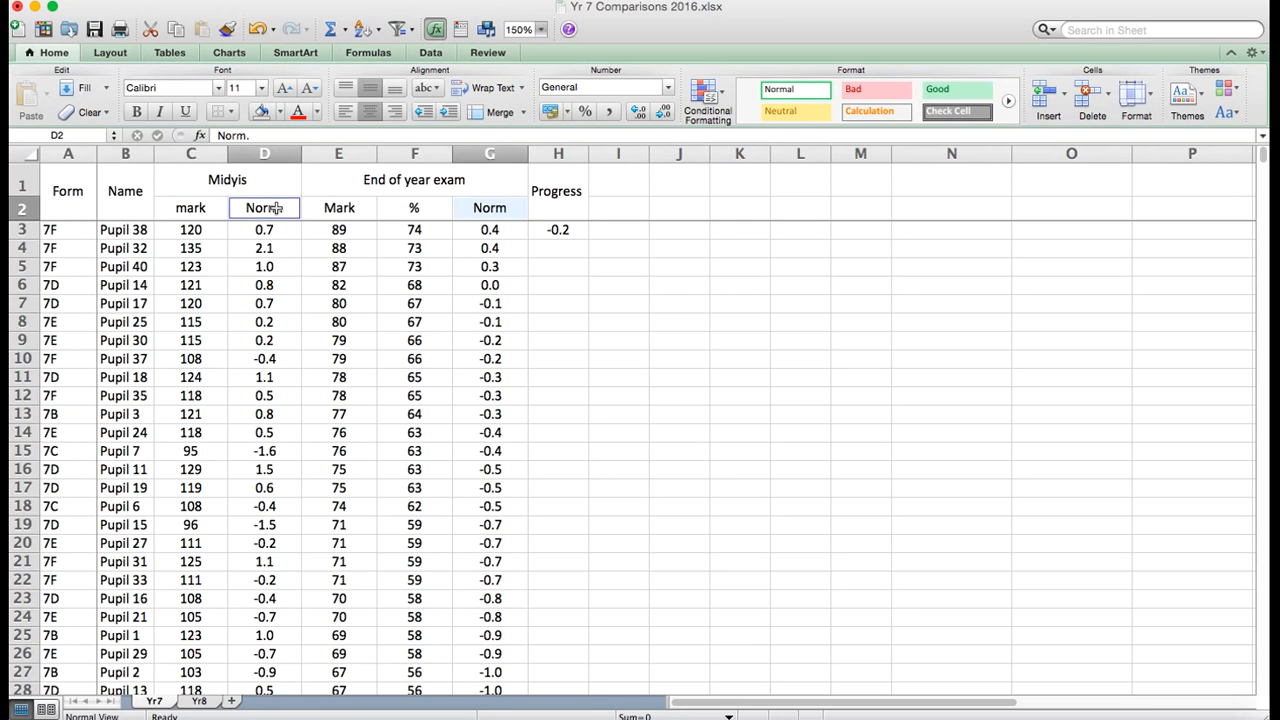
drag(186, 230, 187, 285)
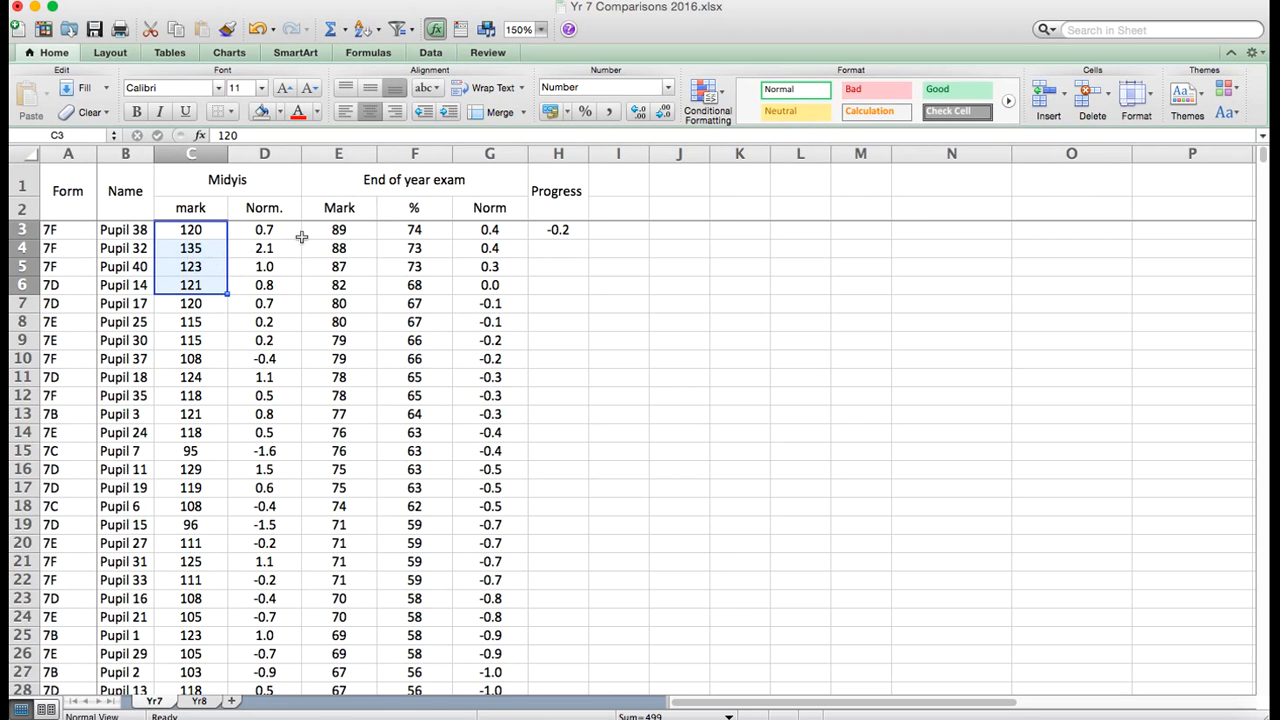
click(332, 230)
drag(332, 230, 332, 303)
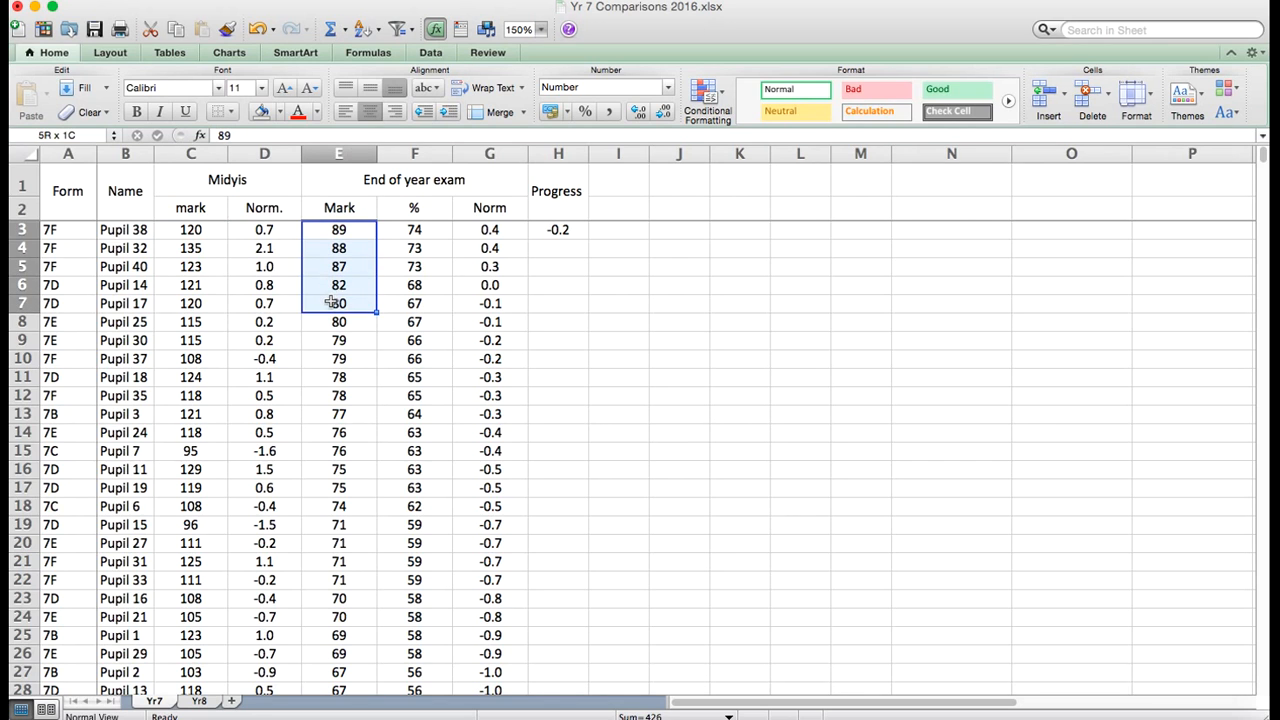
click(274, 229)
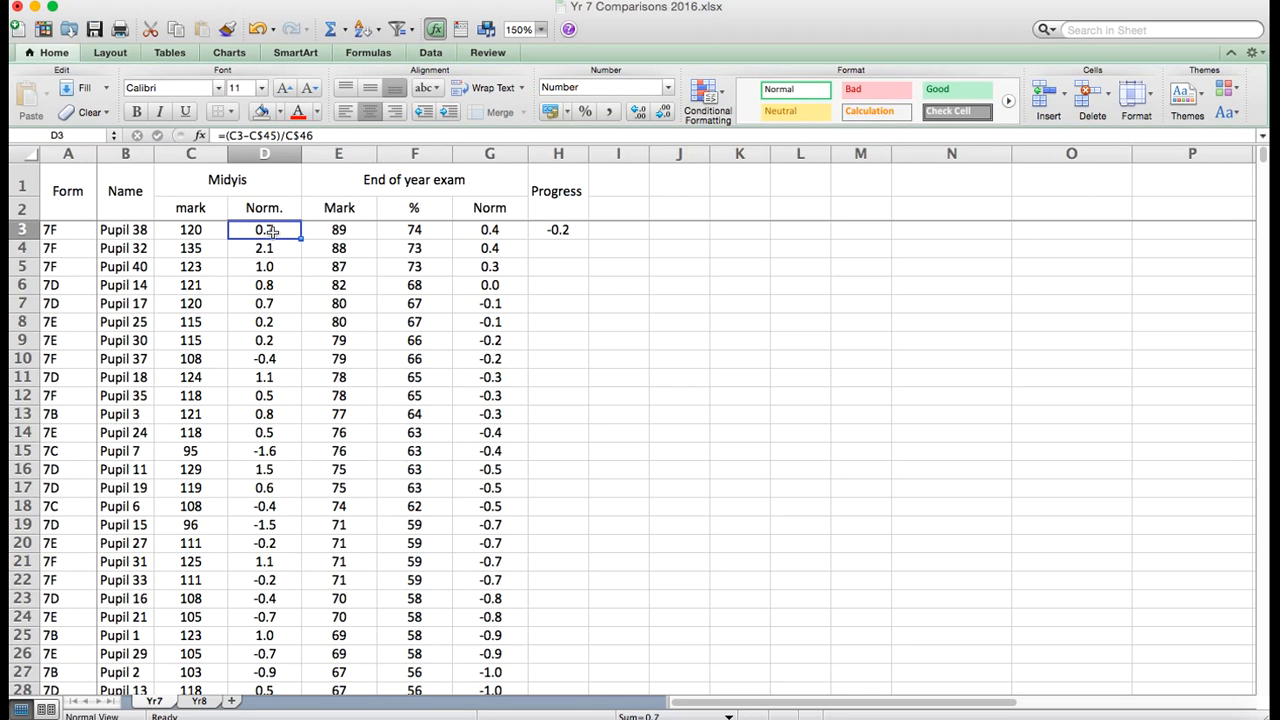
click(481, 231)
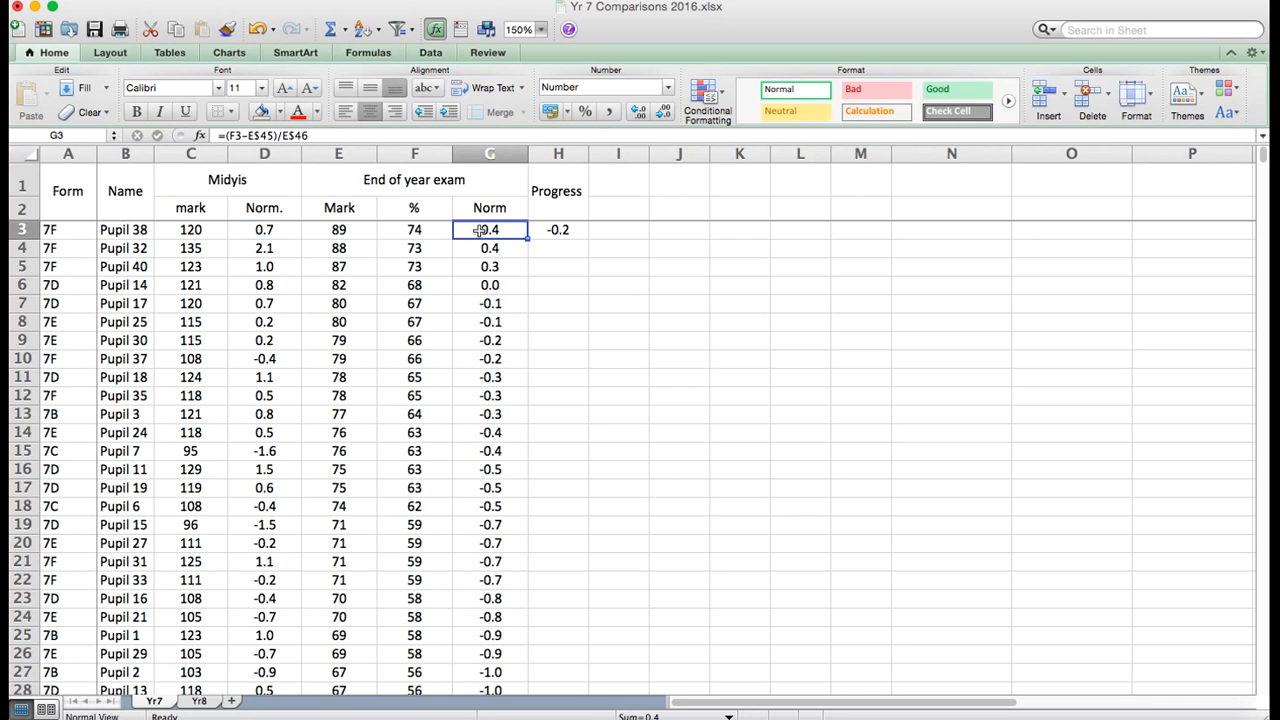
click(549, 228)
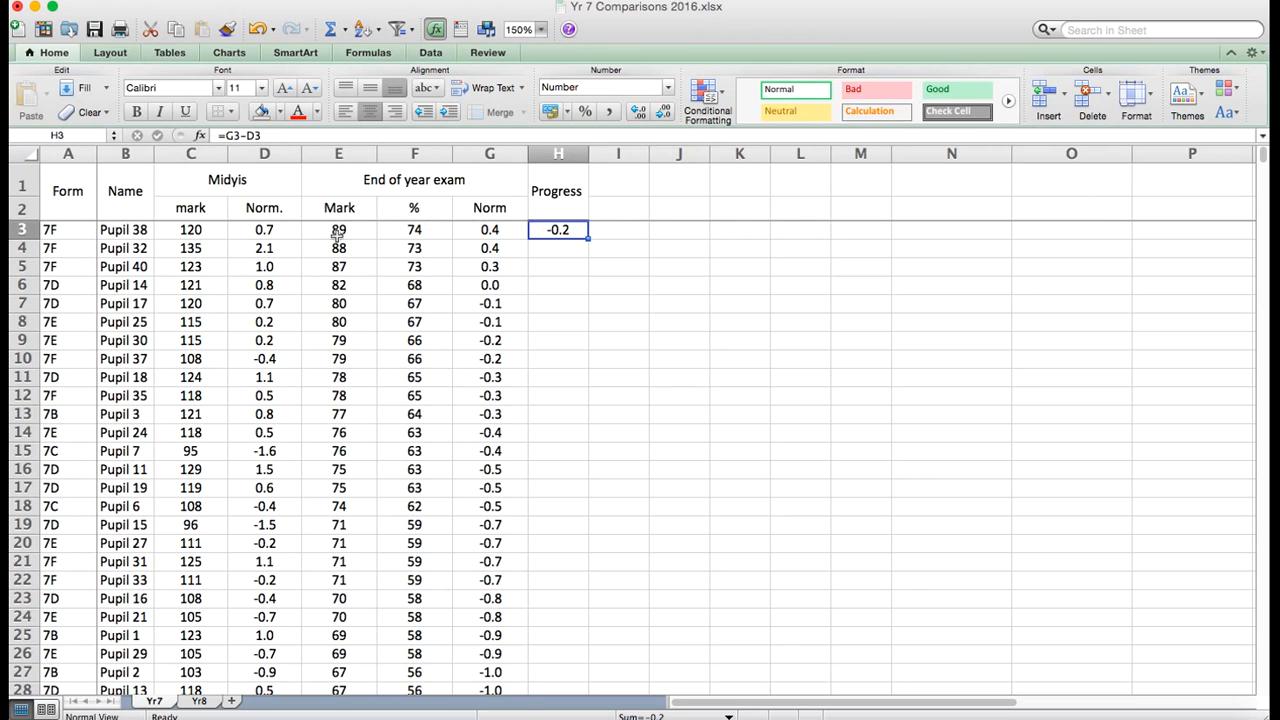
drag(249, 182, 247, 340)
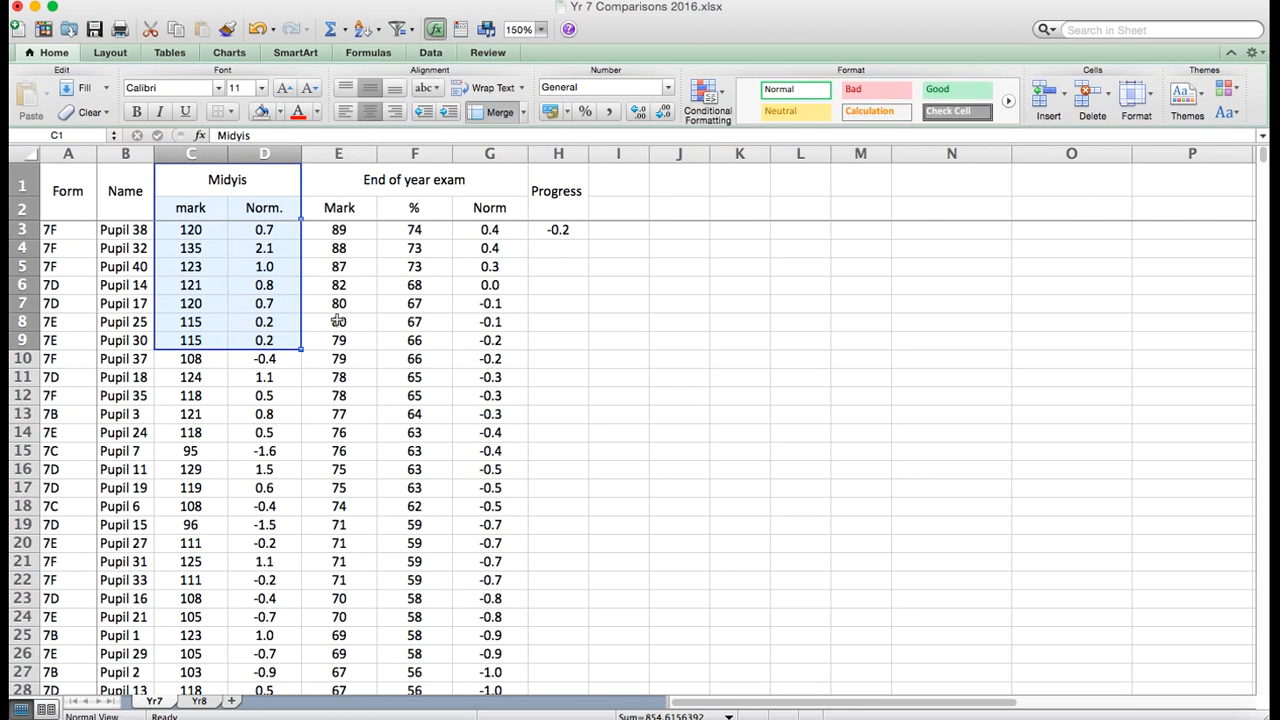
drag(454, 178, 457, 316)
- Fill the formula in H3 down the Progress column for all pupils and check cells H16 and H15
click(560, 229)
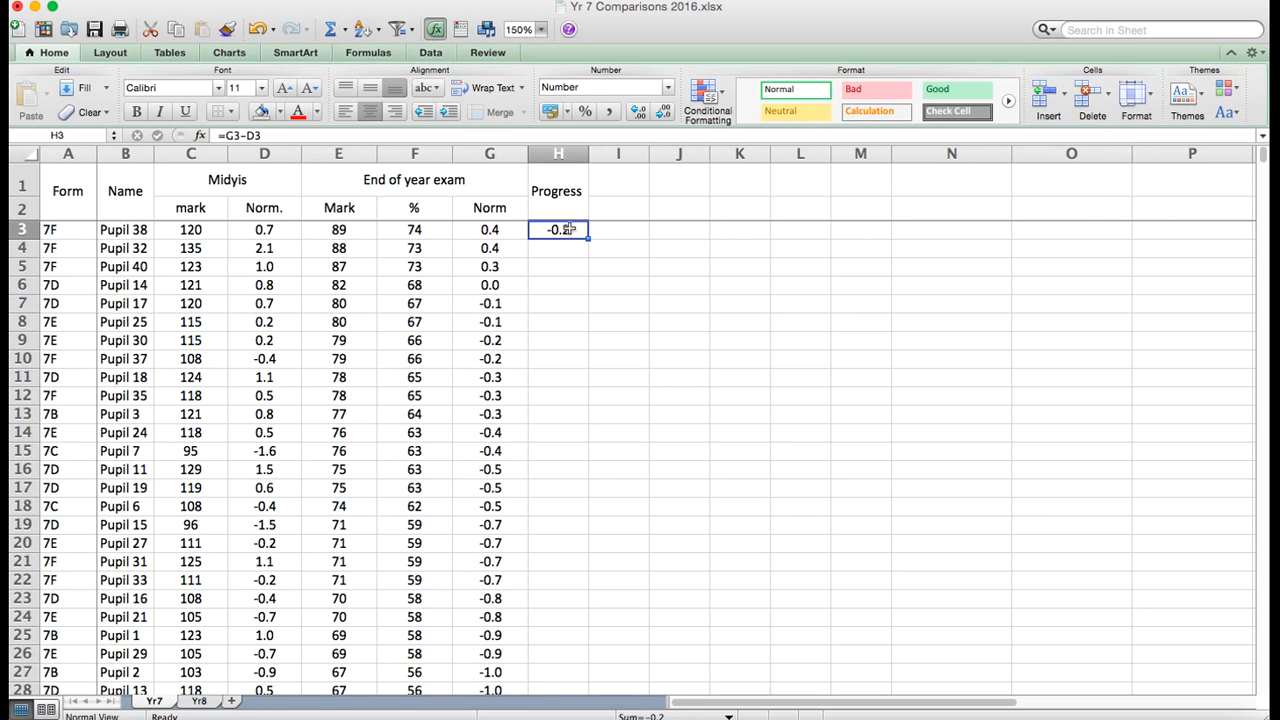
drag(588, 238, 574, 280)
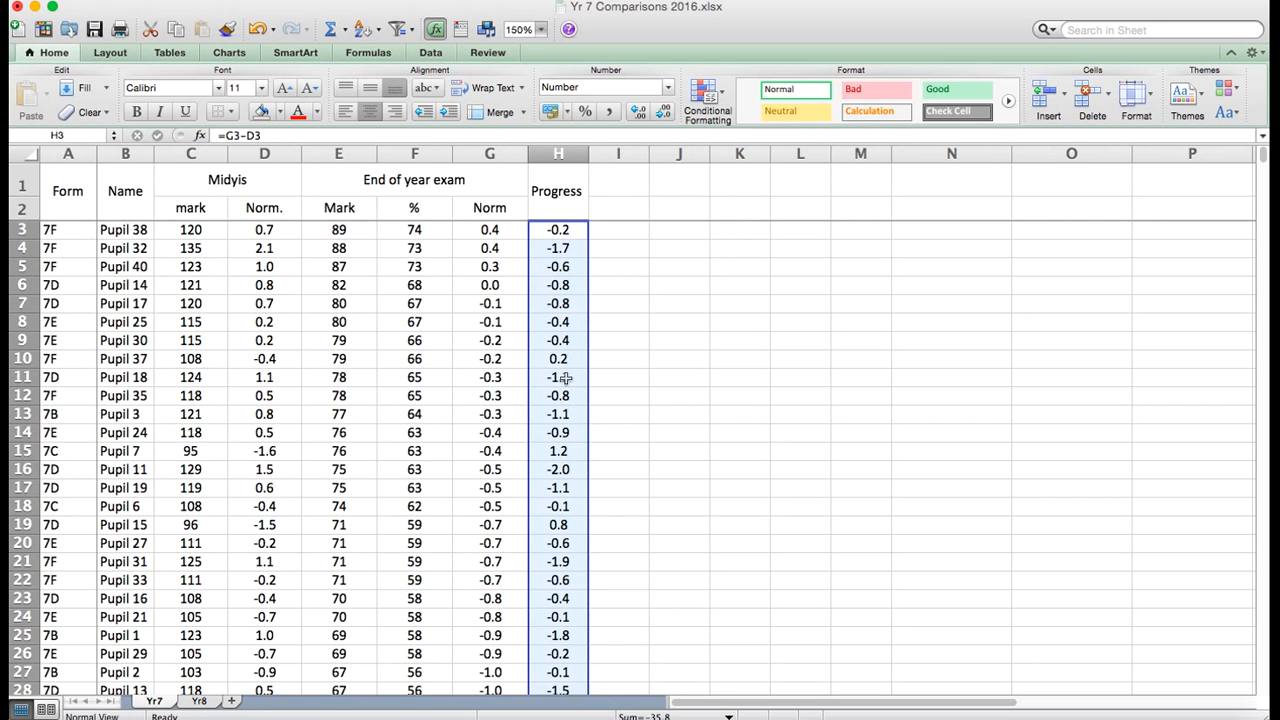
click(567, 468)
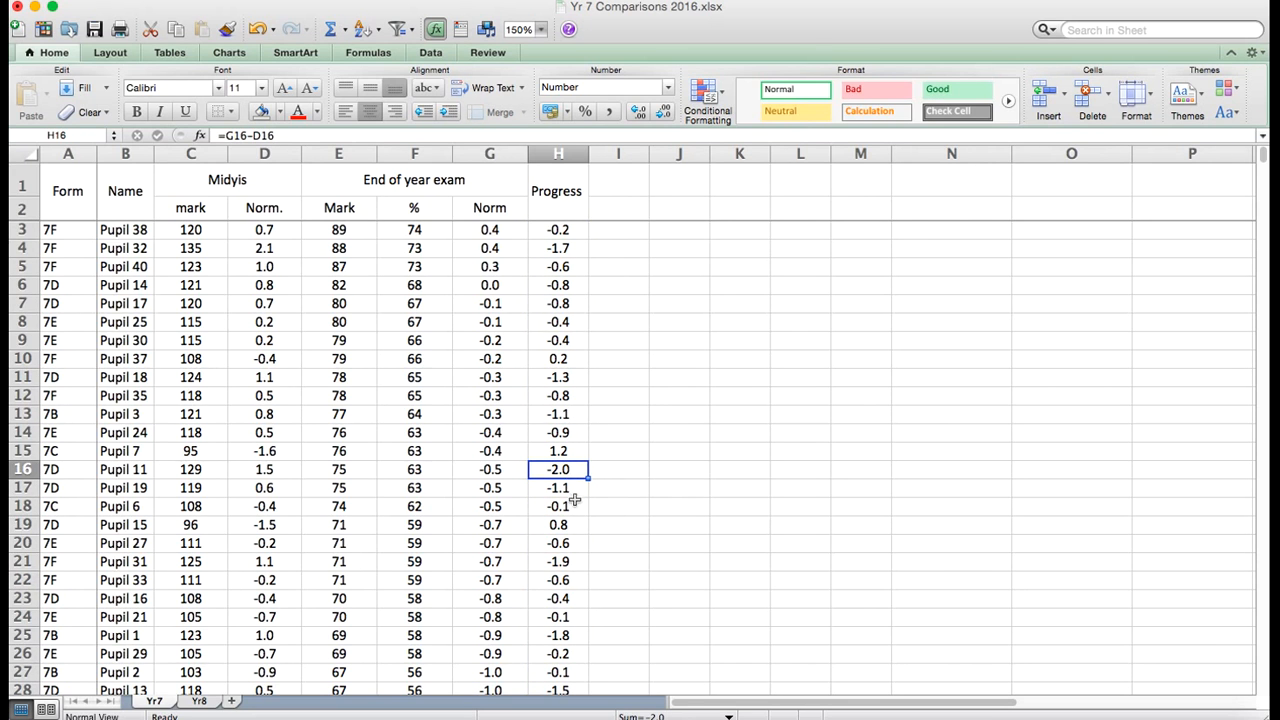
click(565, 451)
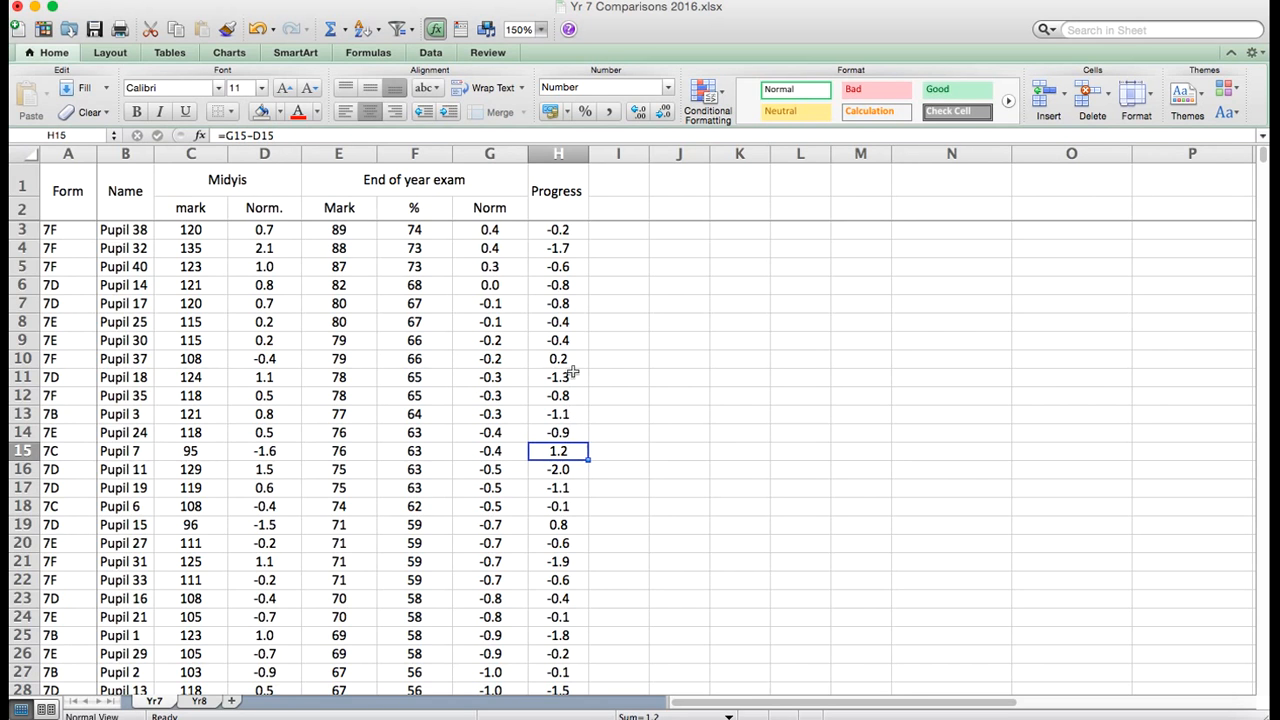
- Select the Progress values of all pupils, starting from H3
drag(554, 228, 554, 286)
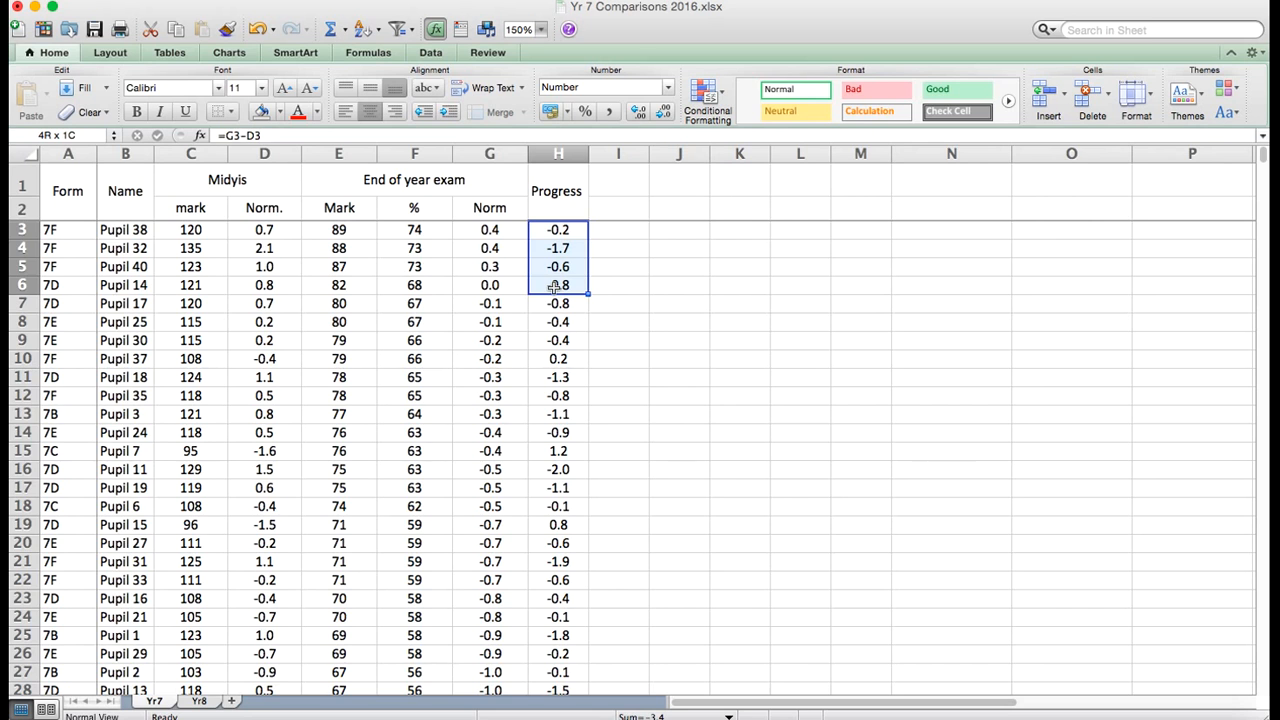
drag(554, 286, 578, 484)
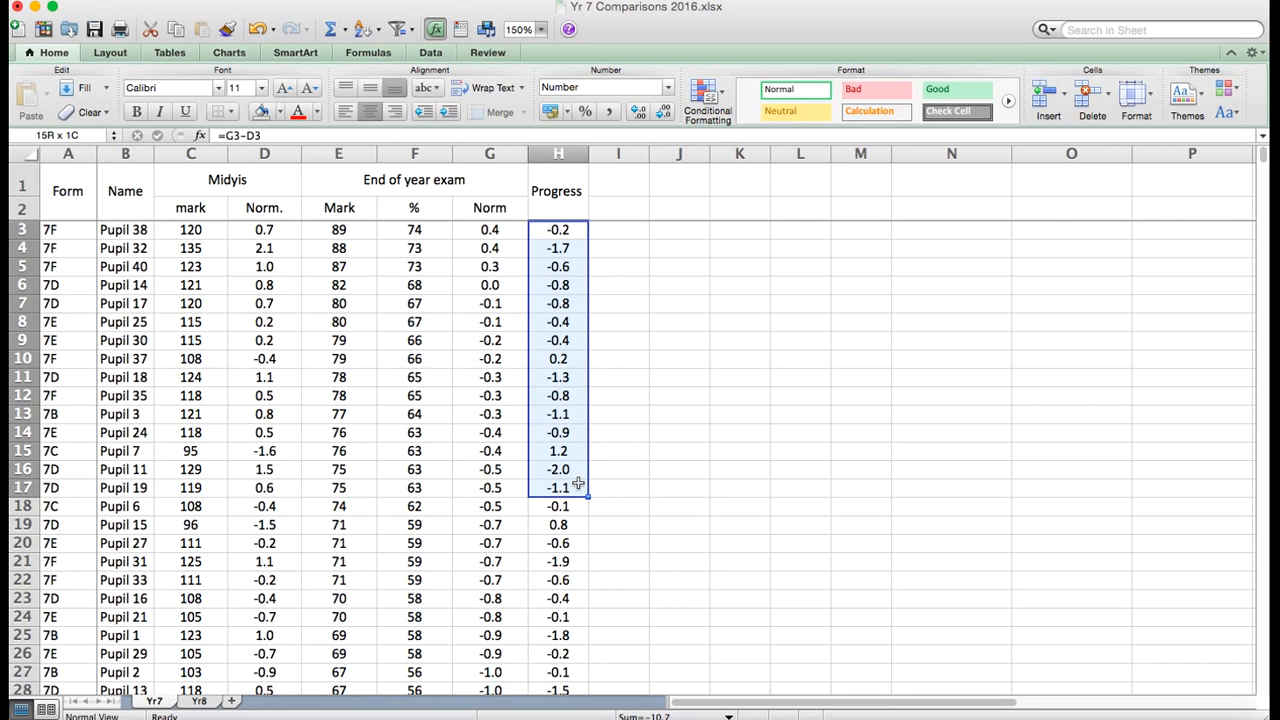
drag(578, 484, 566, 545)
scroll(566, 545, up, 5)
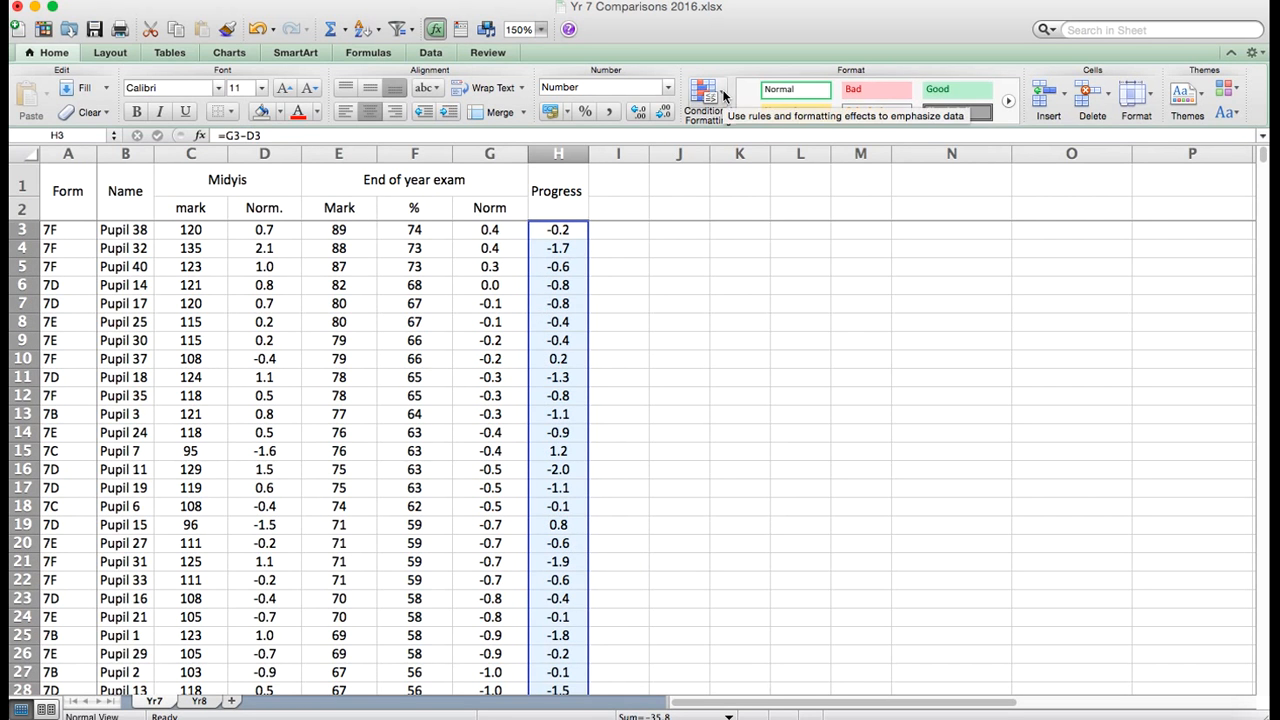
right_click(549, 294)
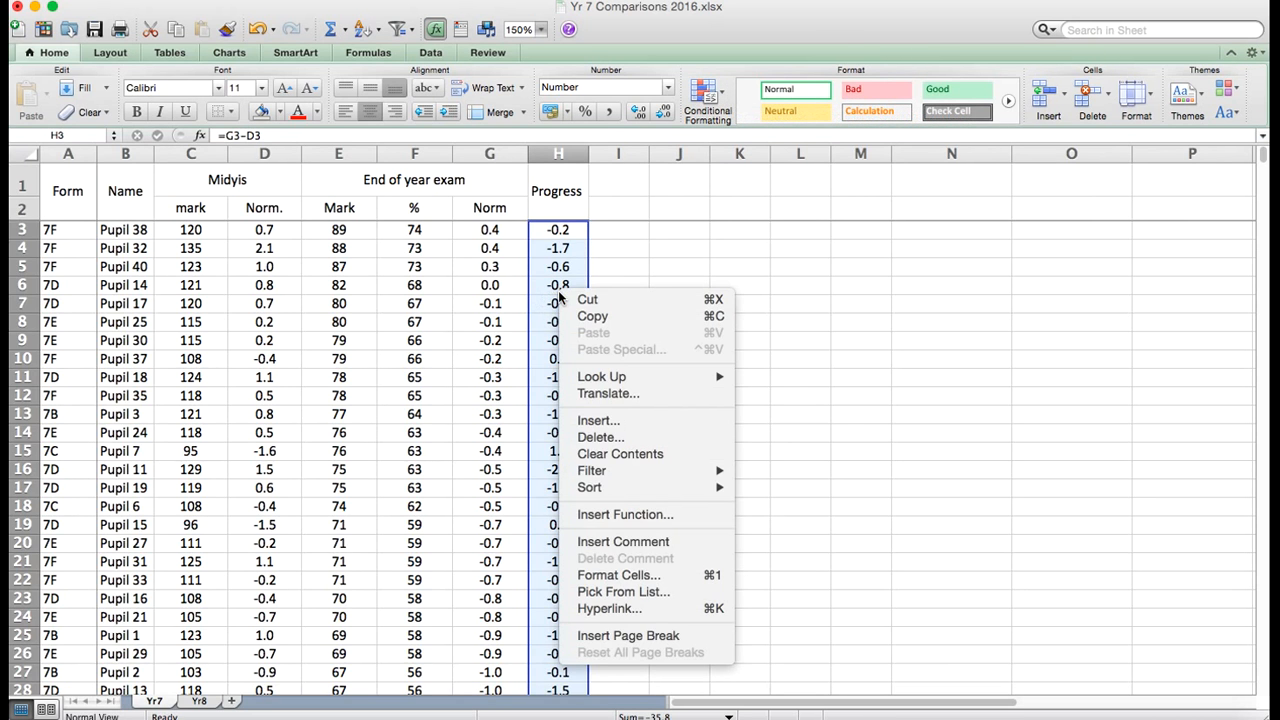
click(632, 578)
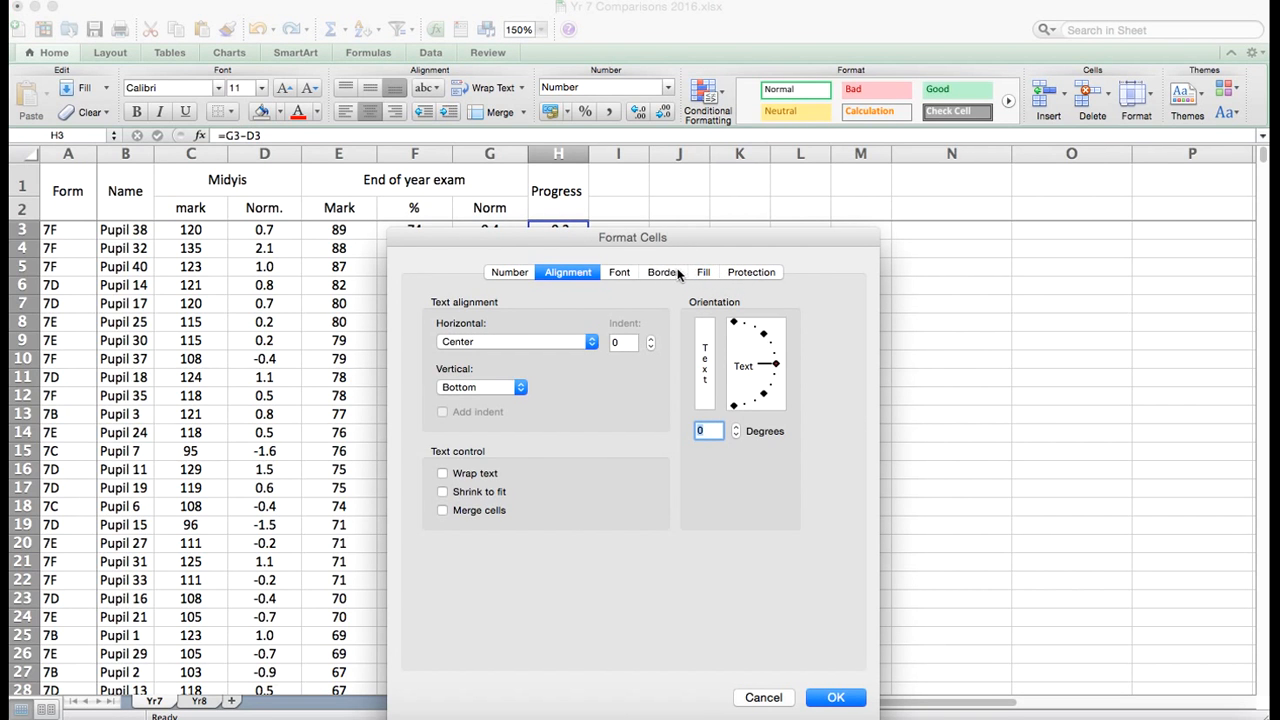
click(703, 272)
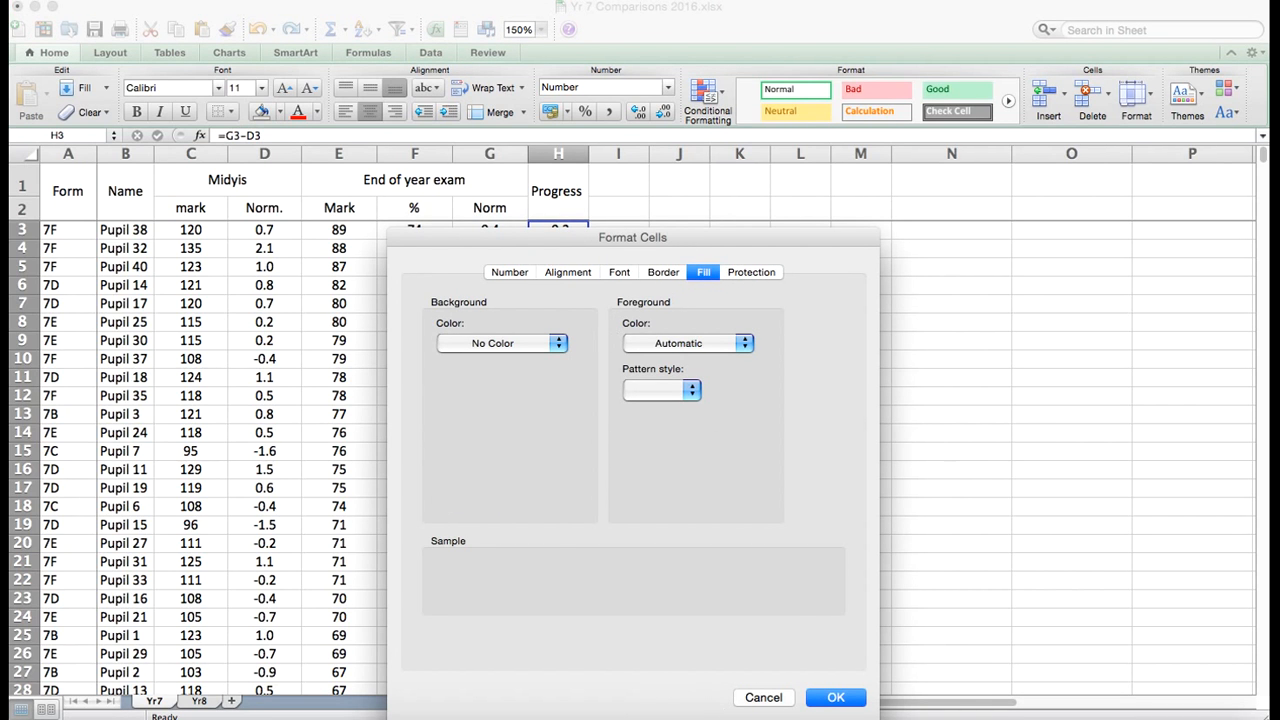
click(763, 697)
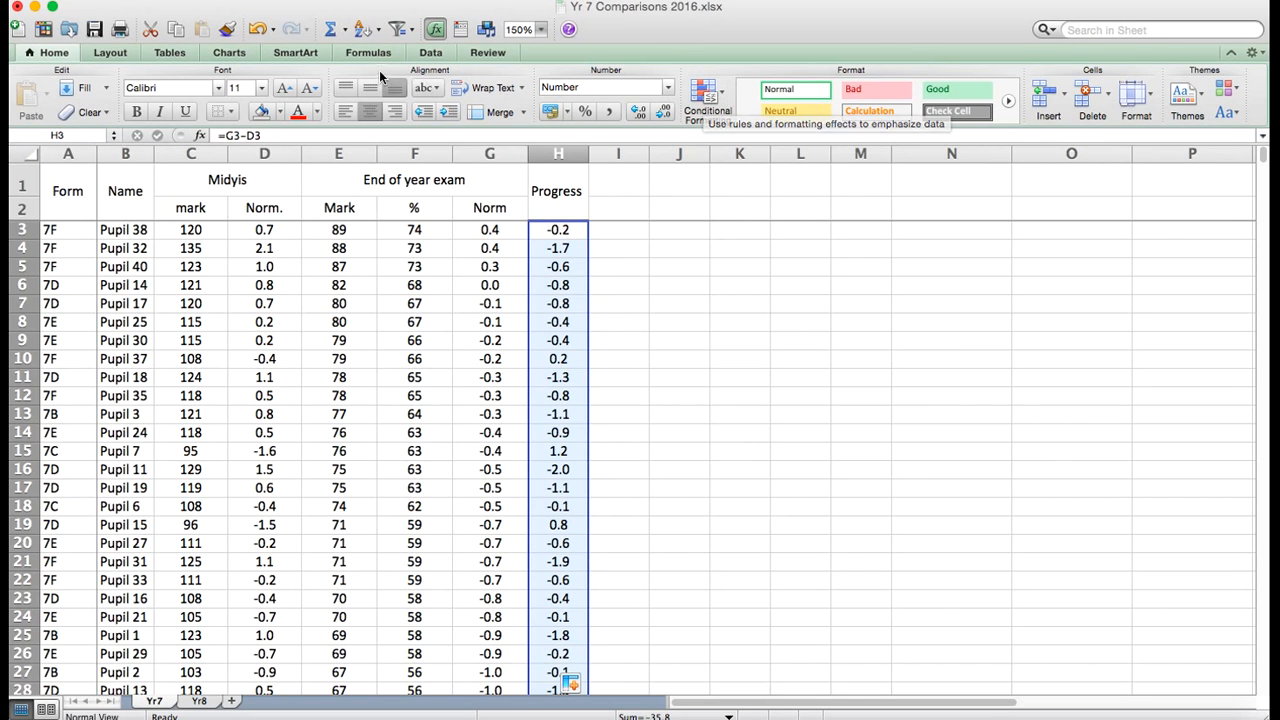
- Add a conditional formatting rule giving Progress values greater than 0.5 a green fill with dark green text
click(707, 98)
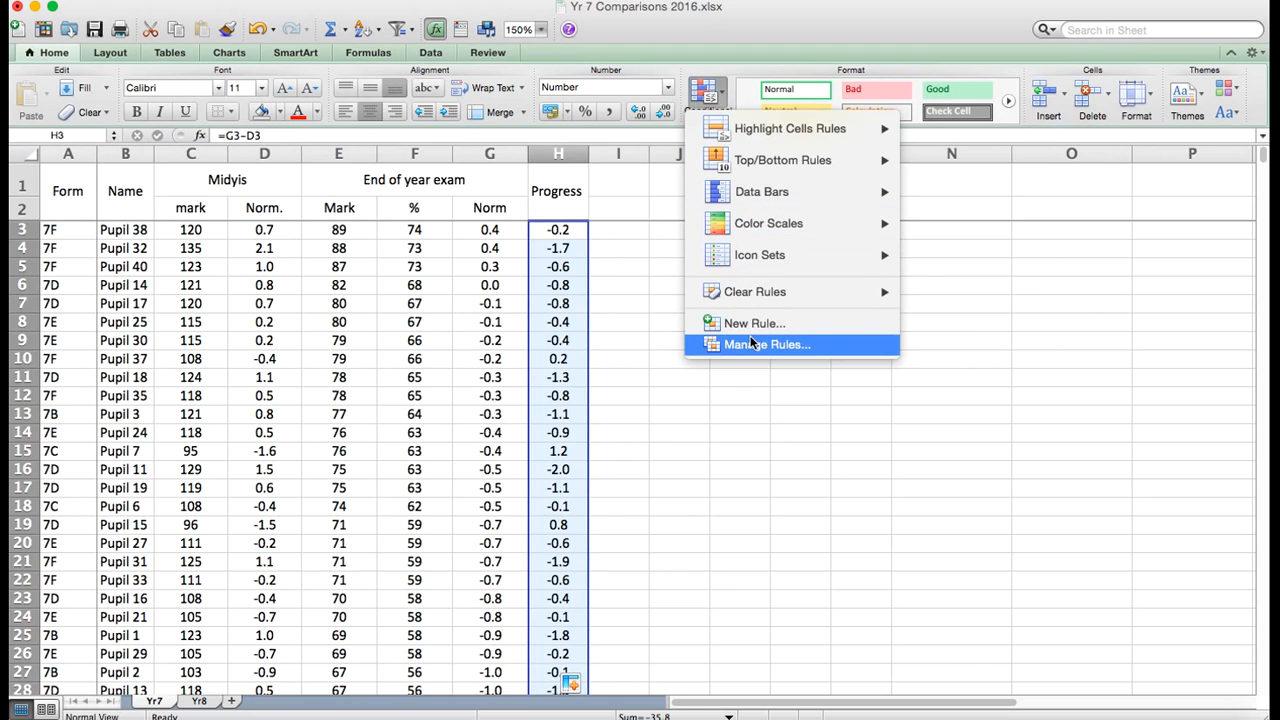
mouse_move(749, 134)
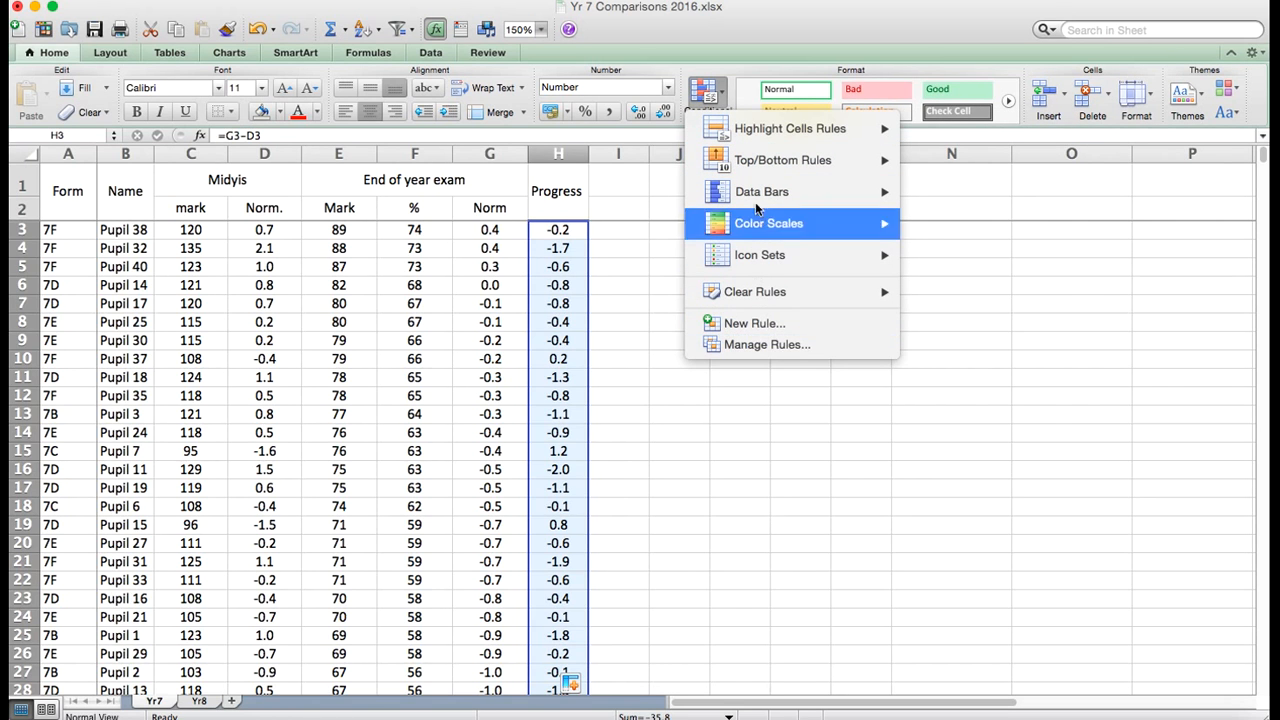
mouse_move(850, 129)
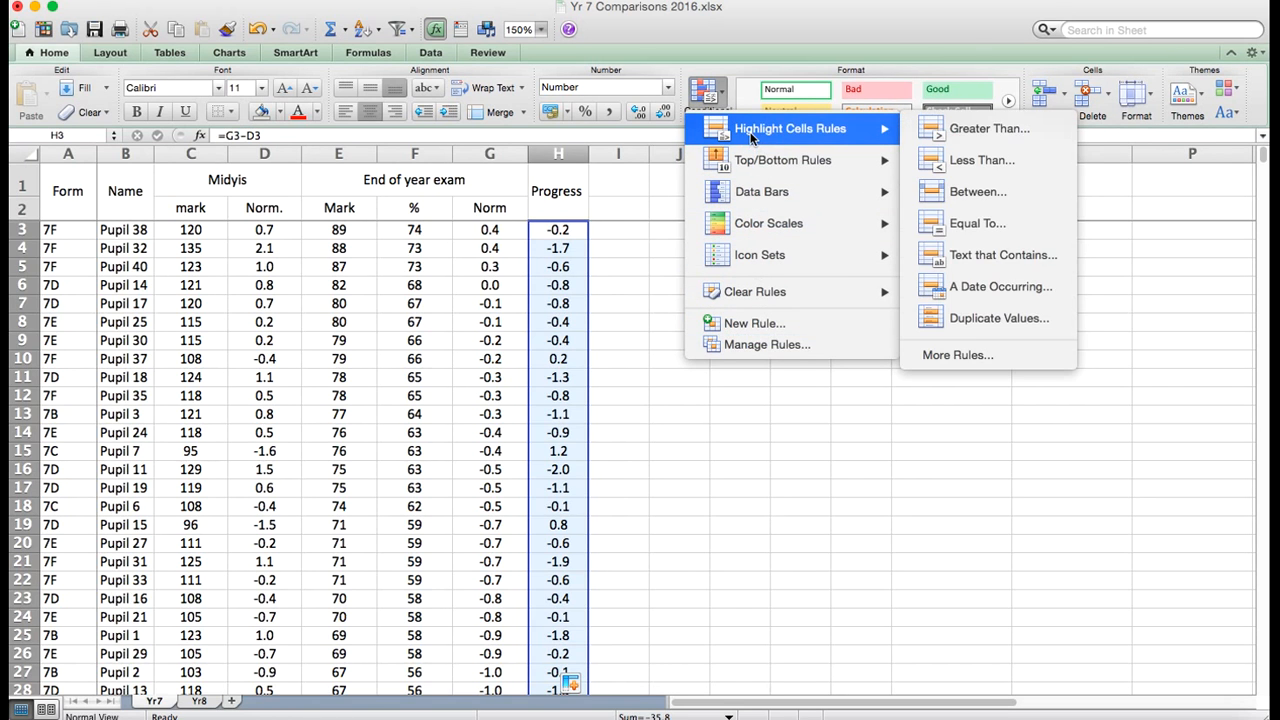
click(962, 132)
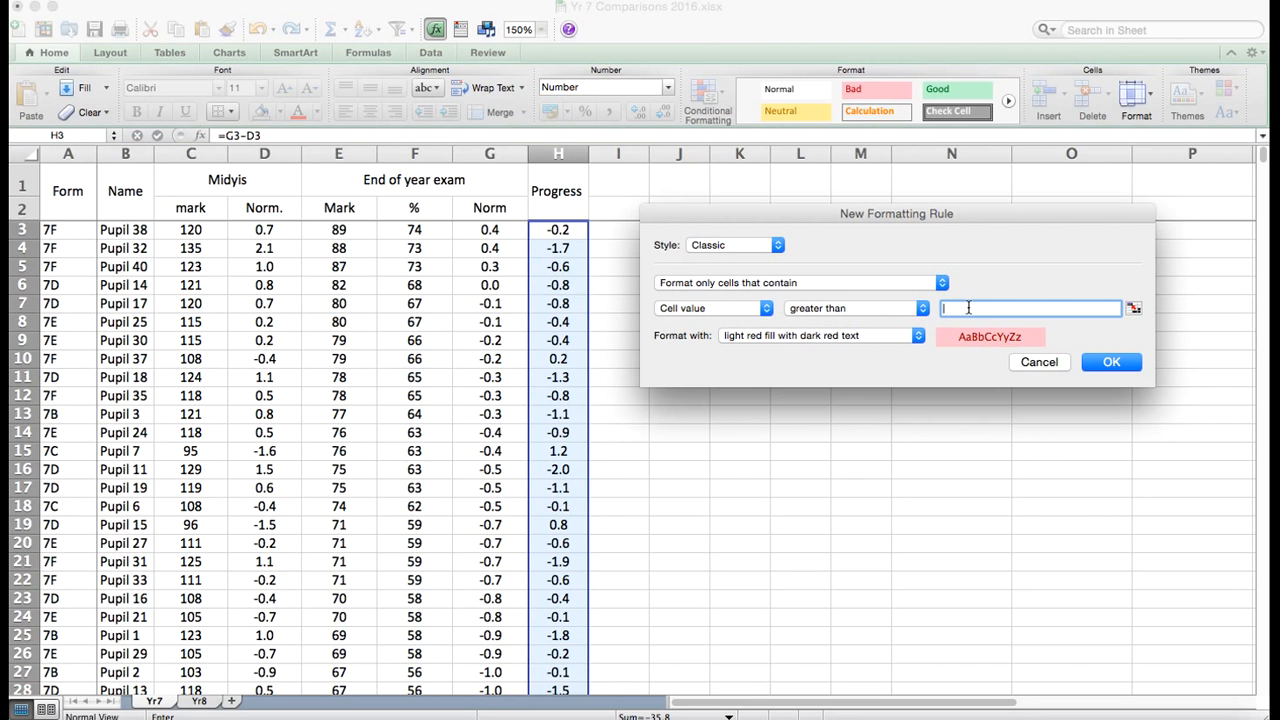
text(0)
key(BackSpace)
key(BackSpace)
click(918, 336)
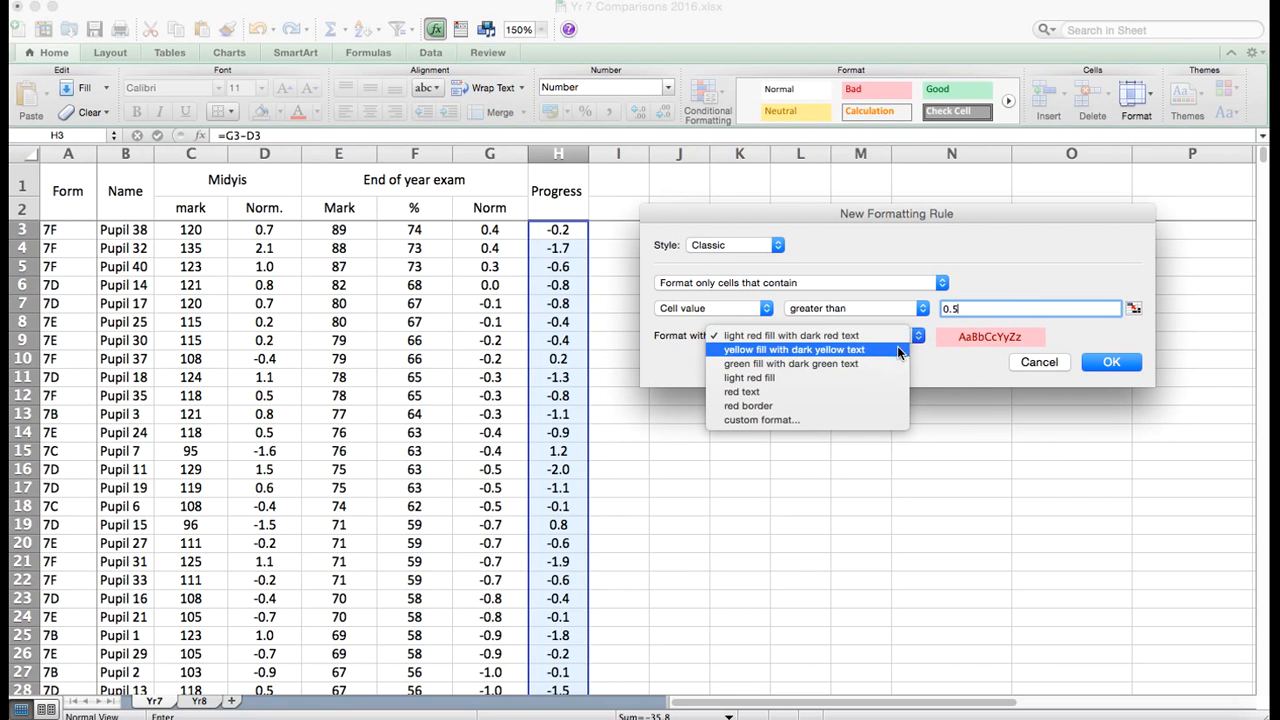
click(895, 363)
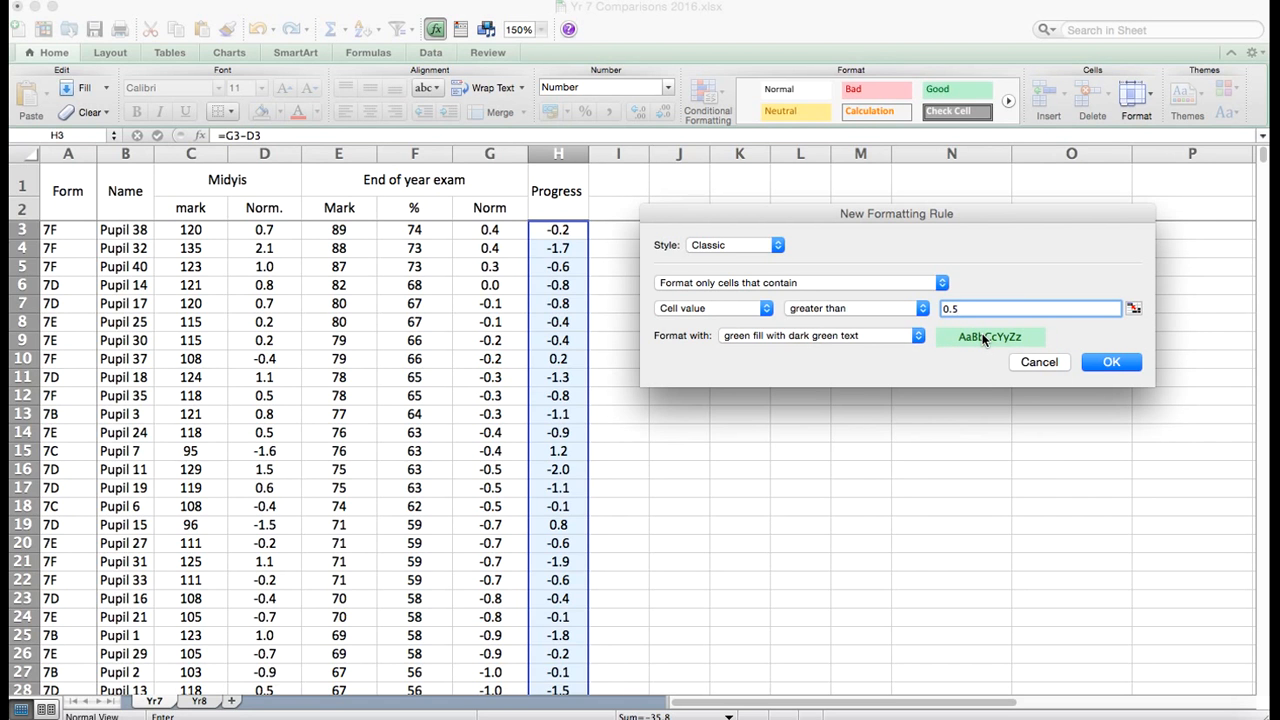
click(1112, 363)
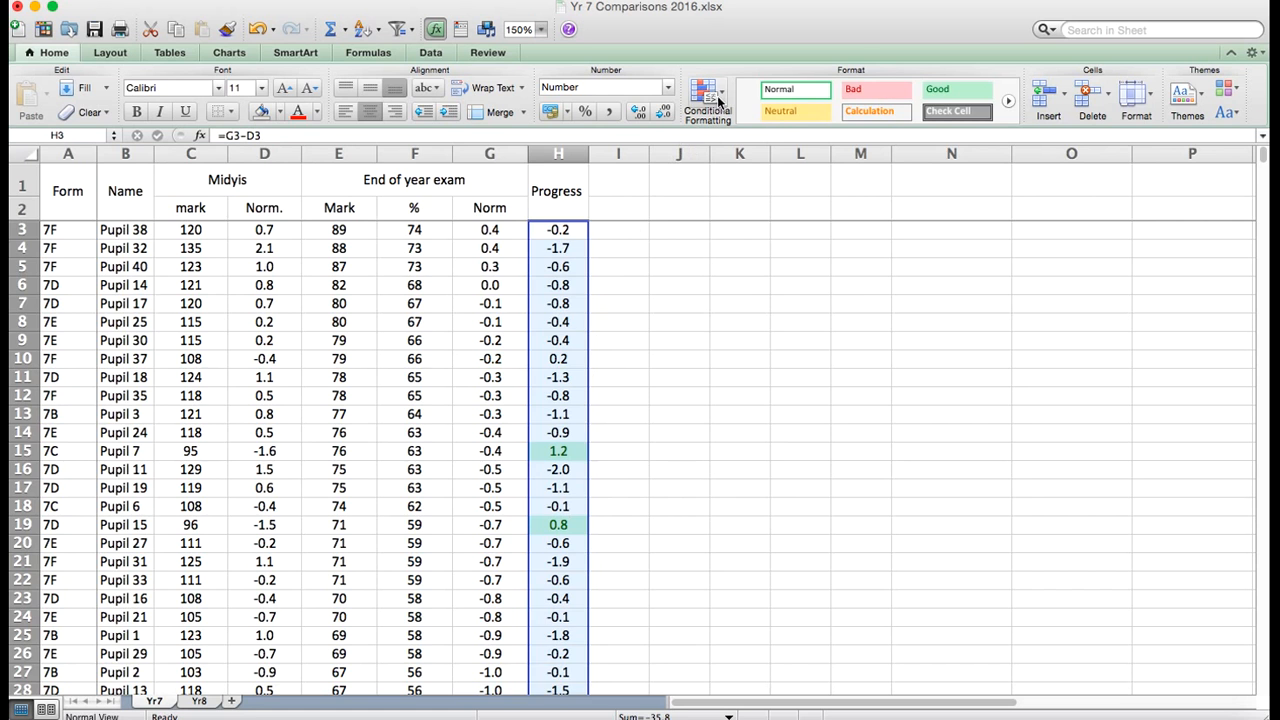
- Add a conditional formatting rule giving Progress values less than -0.49 a light red fill with dark red text
click(719, 94)
mouse_move(790, 128)
click(940, 161)
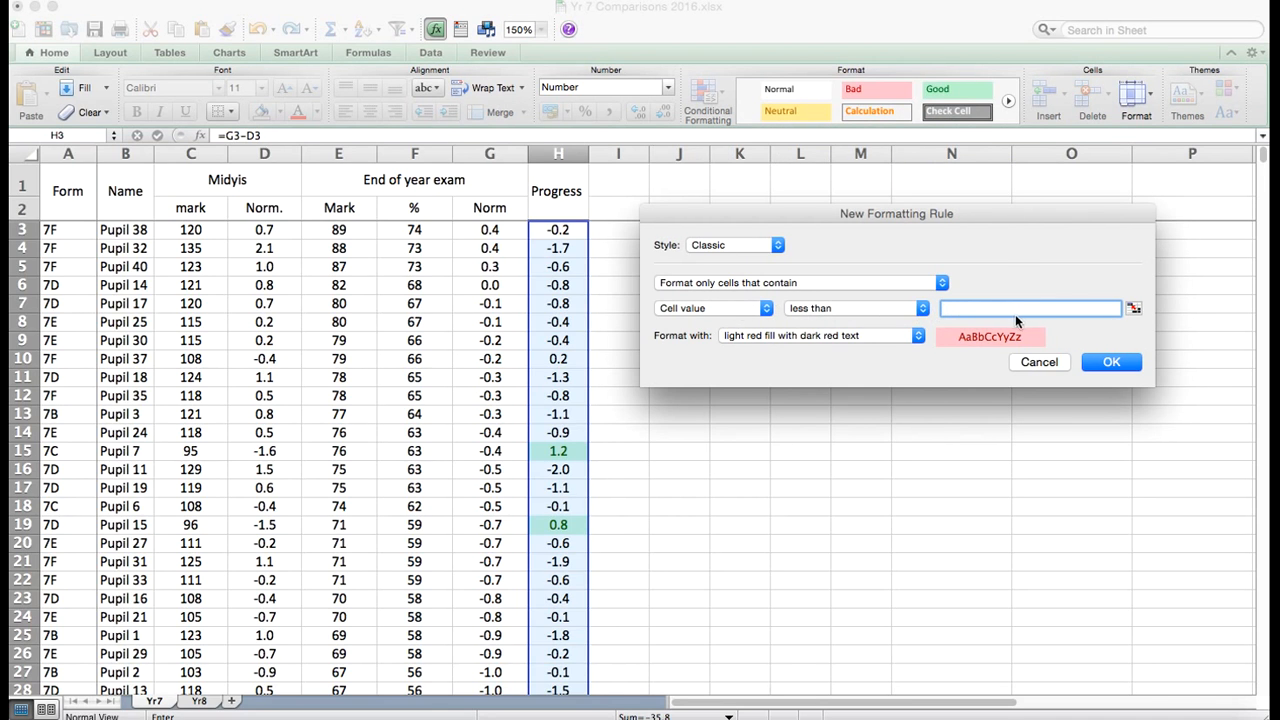
text(-0.49)
click(1111, 362)
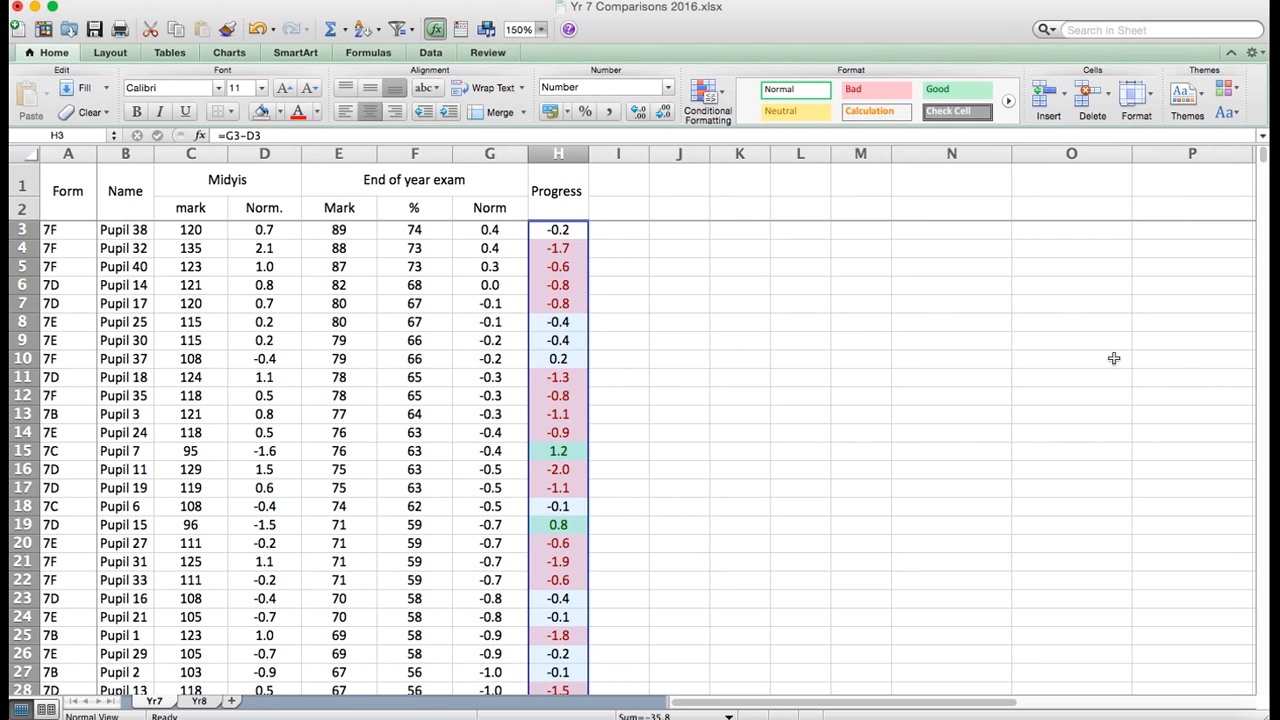
- Examine the red and green highlighting down the whole Progress column, including Pupil 7's value in H15
click(575, 325)
scroll(607, 332, down, 5)
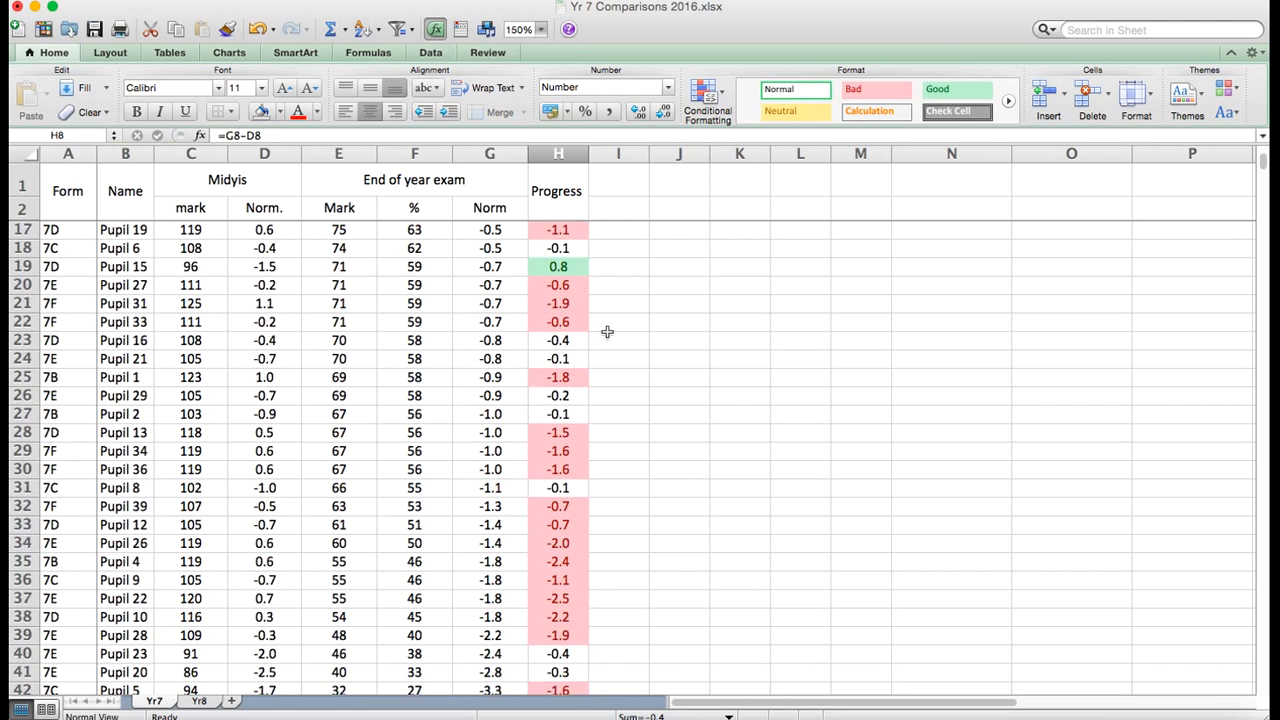
scroll(607, 332, down, 3)
scroll(607, 332, up, 3)
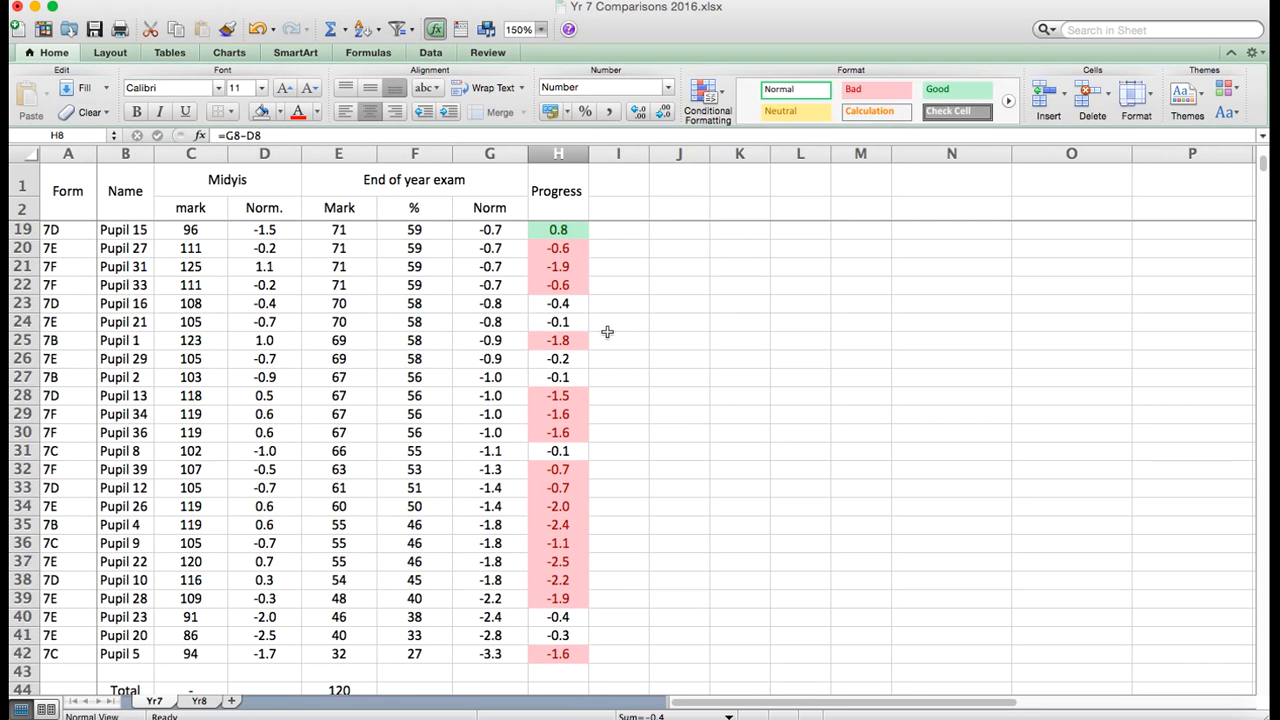
scroll(607, 332, up, 6)
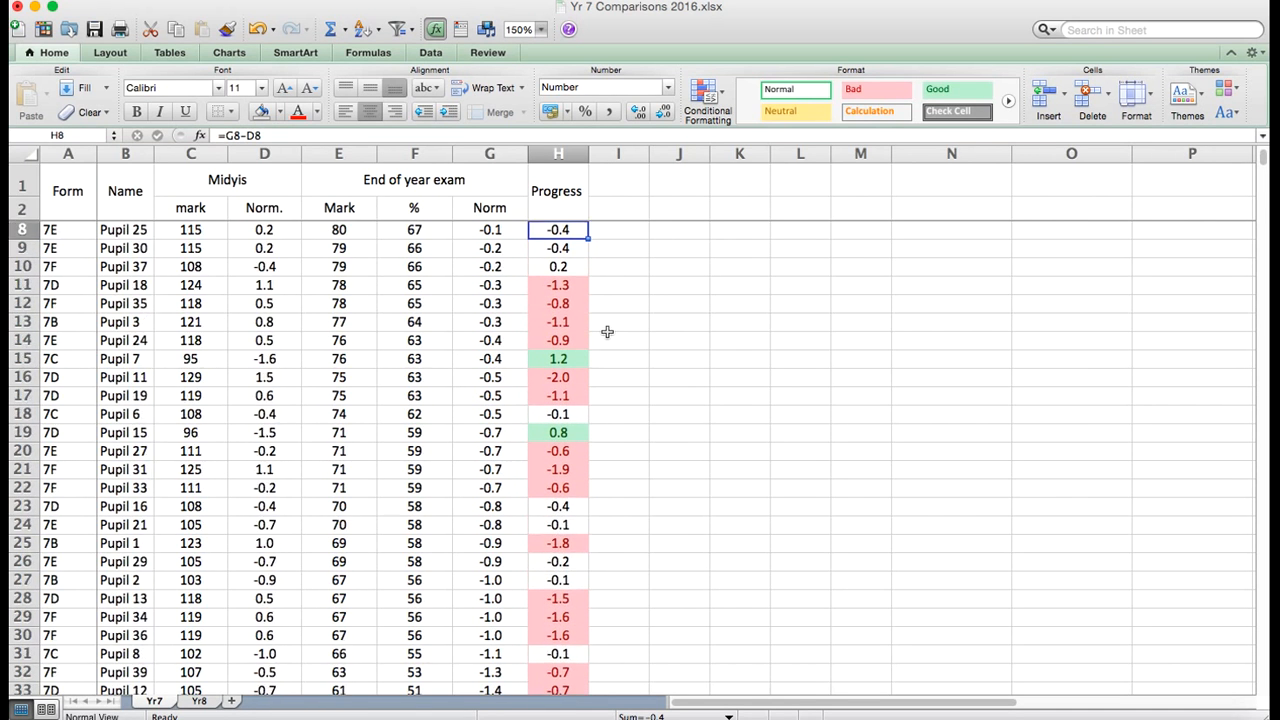
click(548, 454)
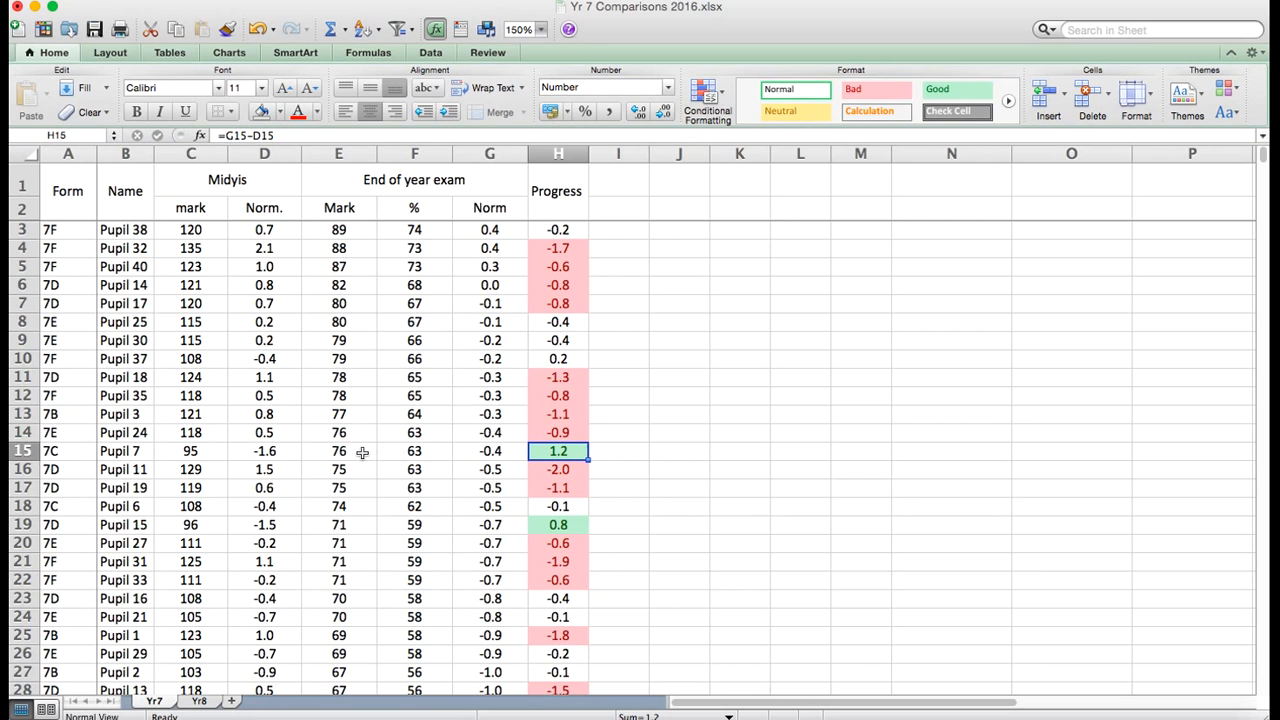
- Set the end of year exam mark of Pupil 35 to 90 and that of Pupil 18 to 98
click(345, 397)
text(90)
key(Return)
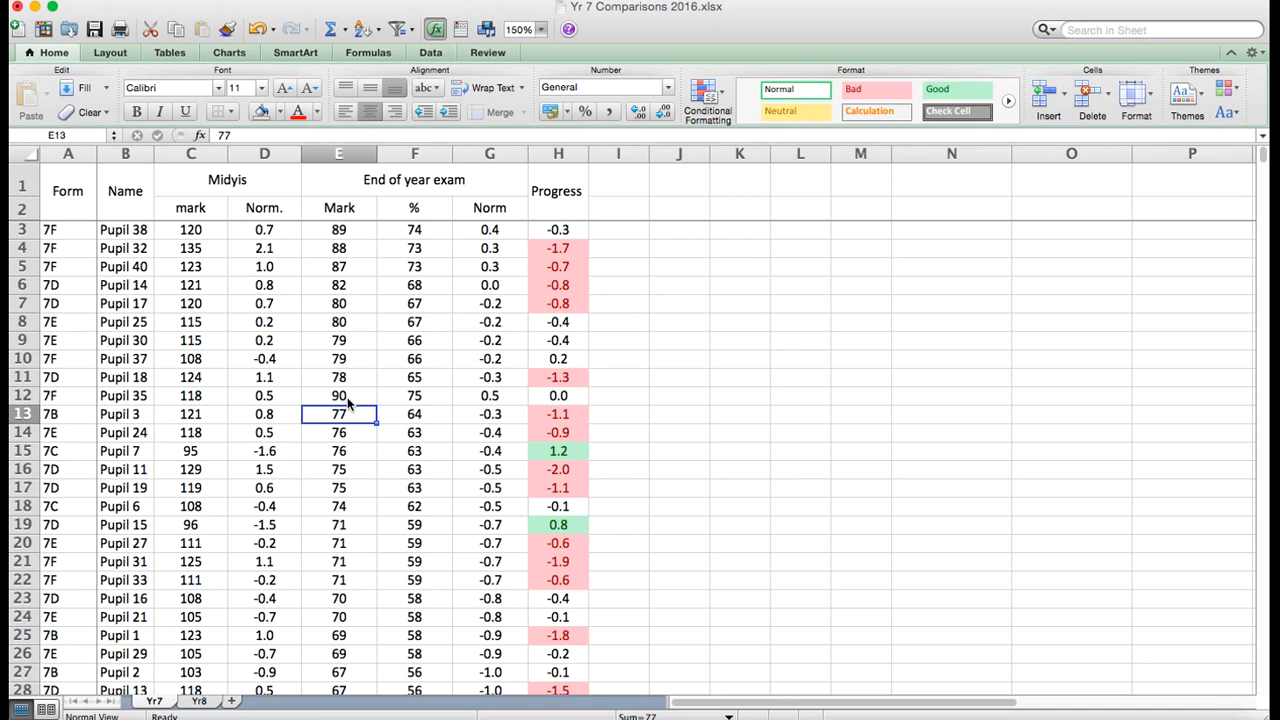
click(570, 396)
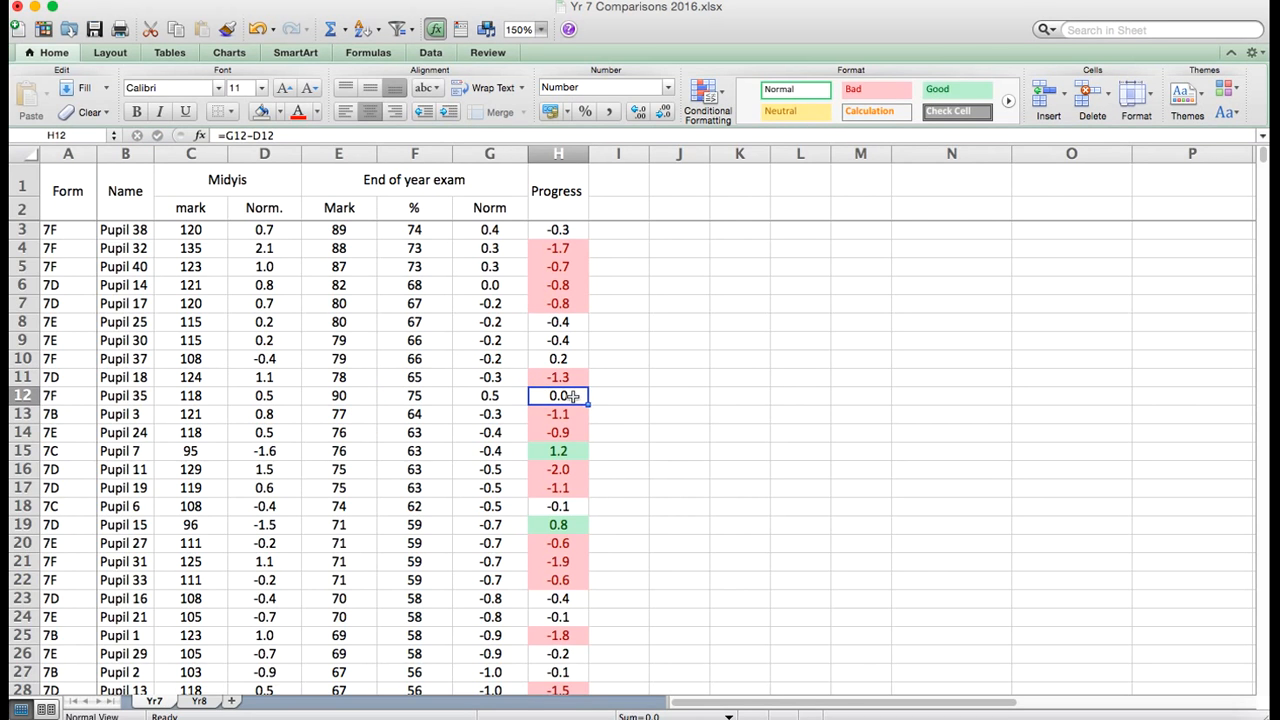
click(347, 377)
text(98)
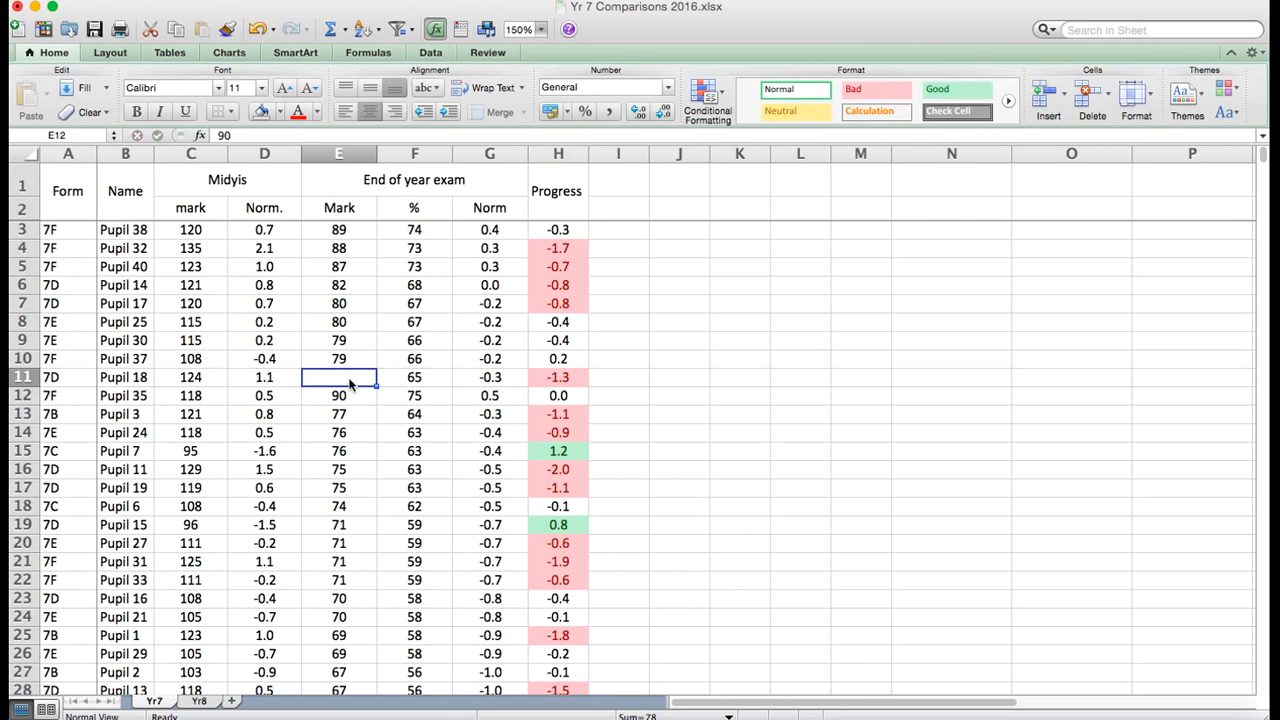
key(Return)
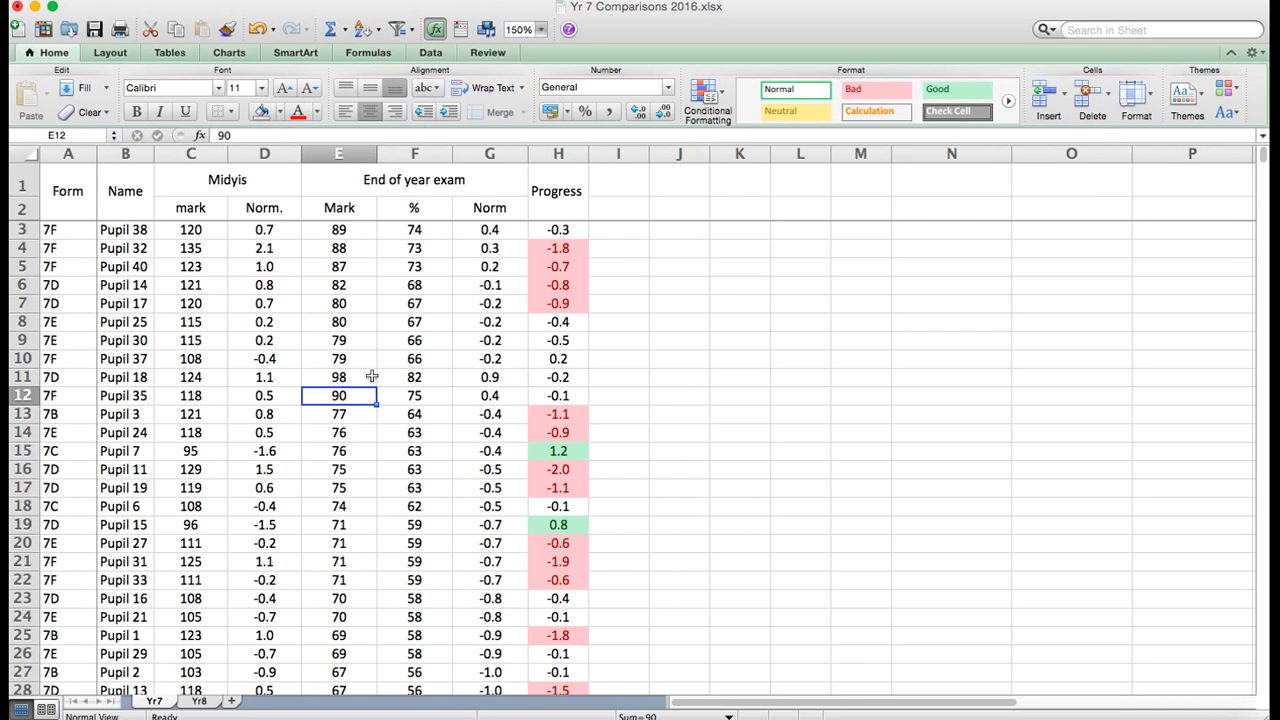
click(349, 377)
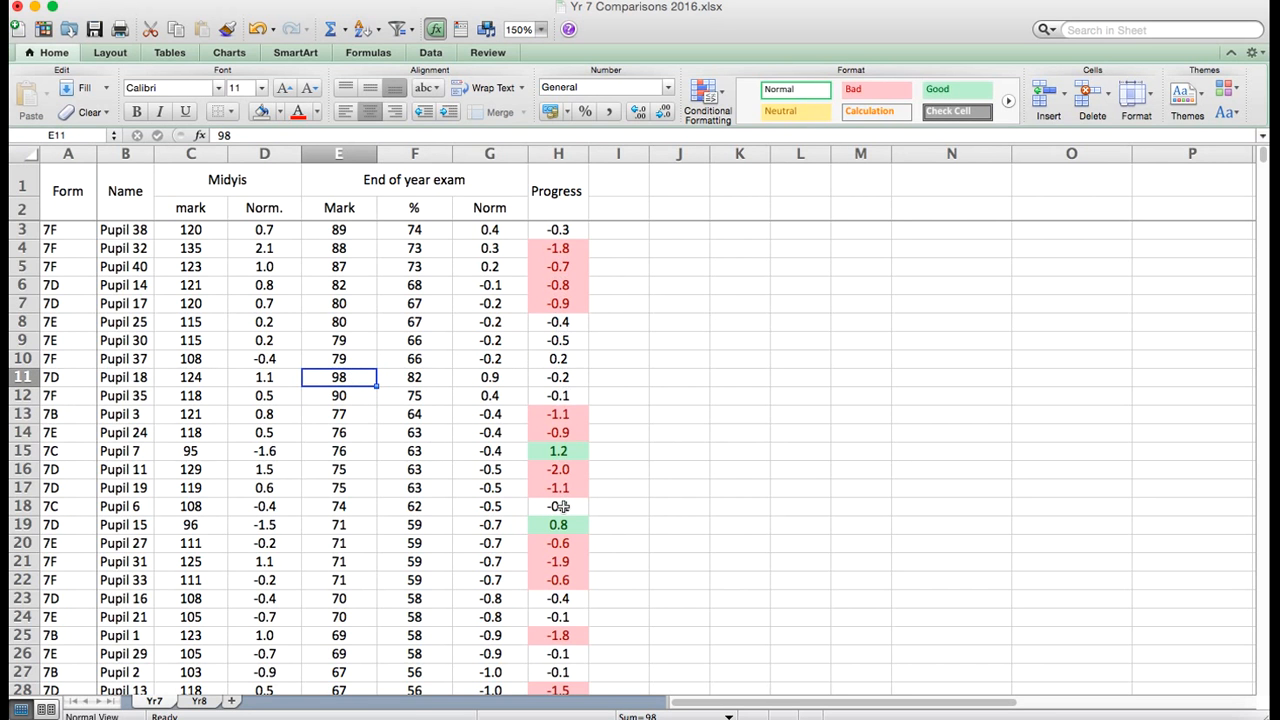
- Set Pupil 12's end of year exam mark in E33 to 90
scroll(563, 507, down, 5)
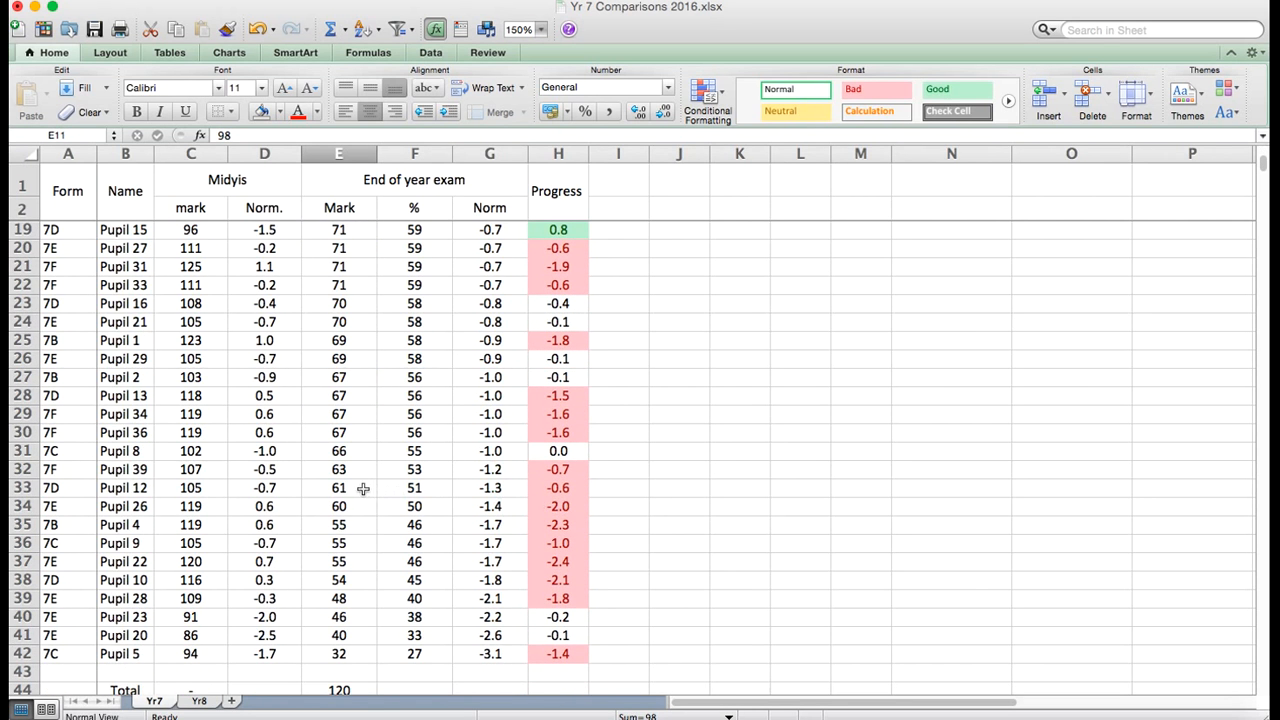
click(342, 488)
text(90)
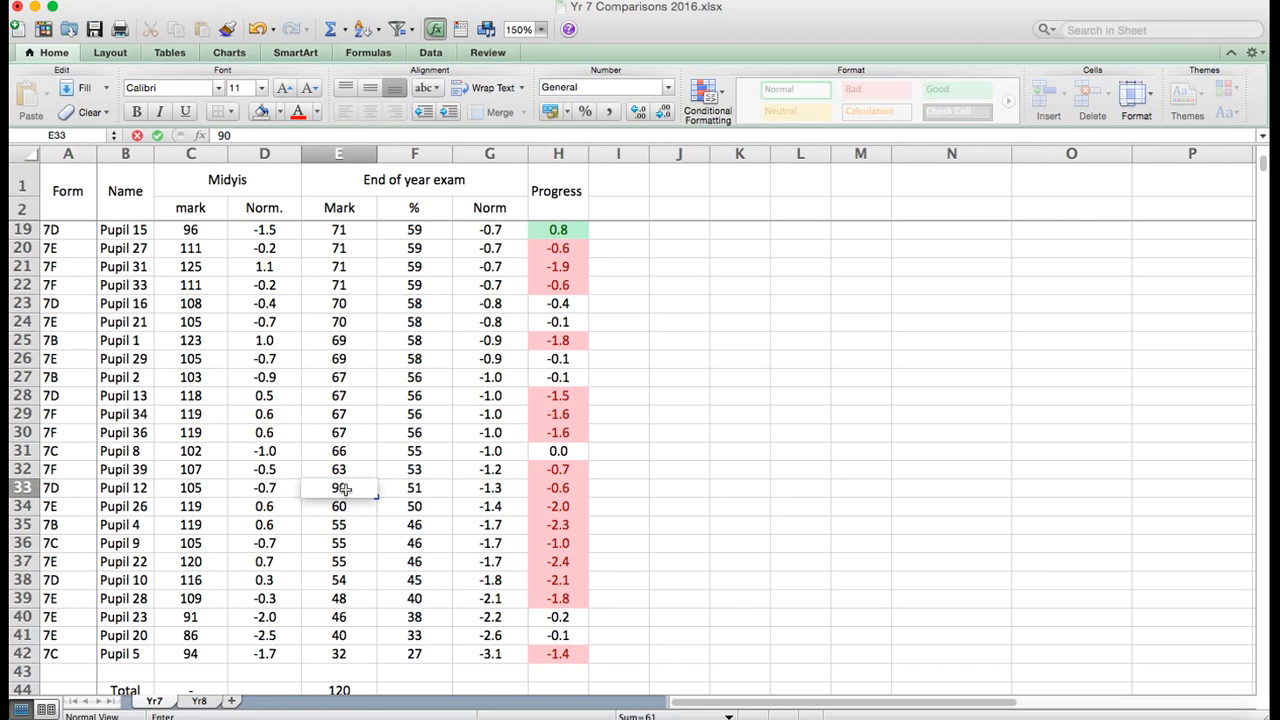
- Set the end of year exam marks in E33 and E36 to 90
key(Return)
key(Return)
key(Return)
text(90)
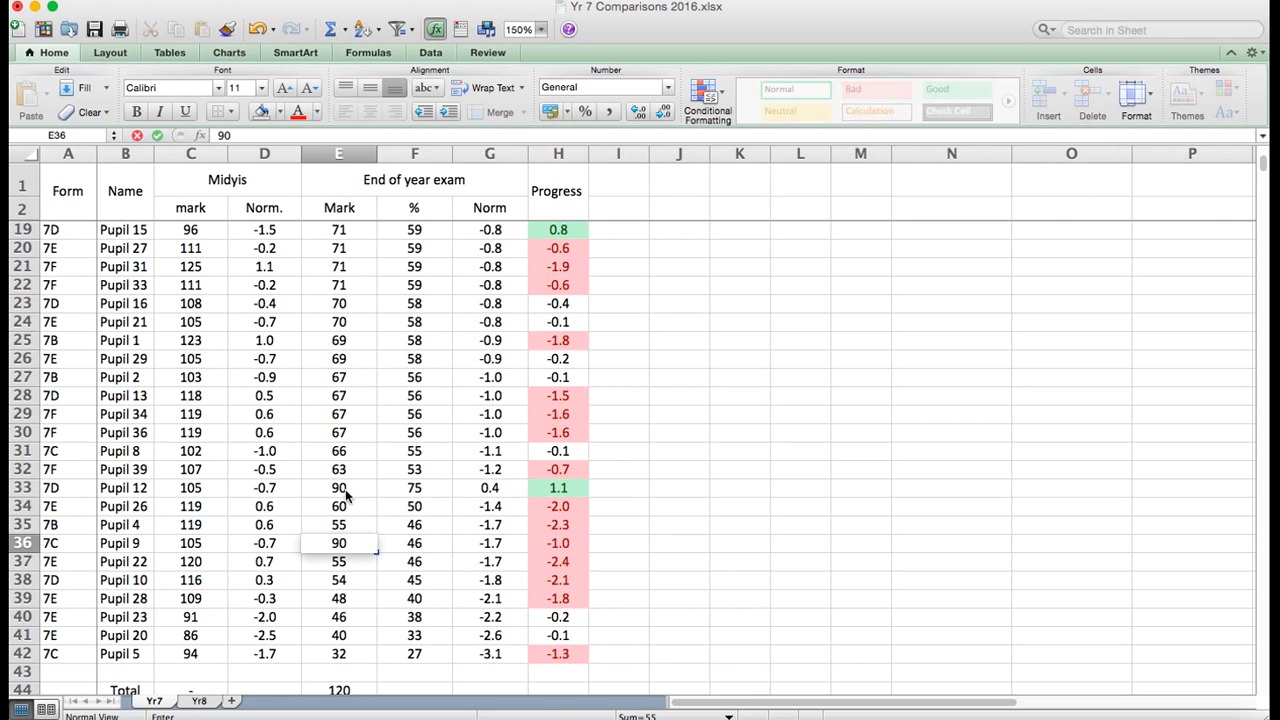
key(Return)
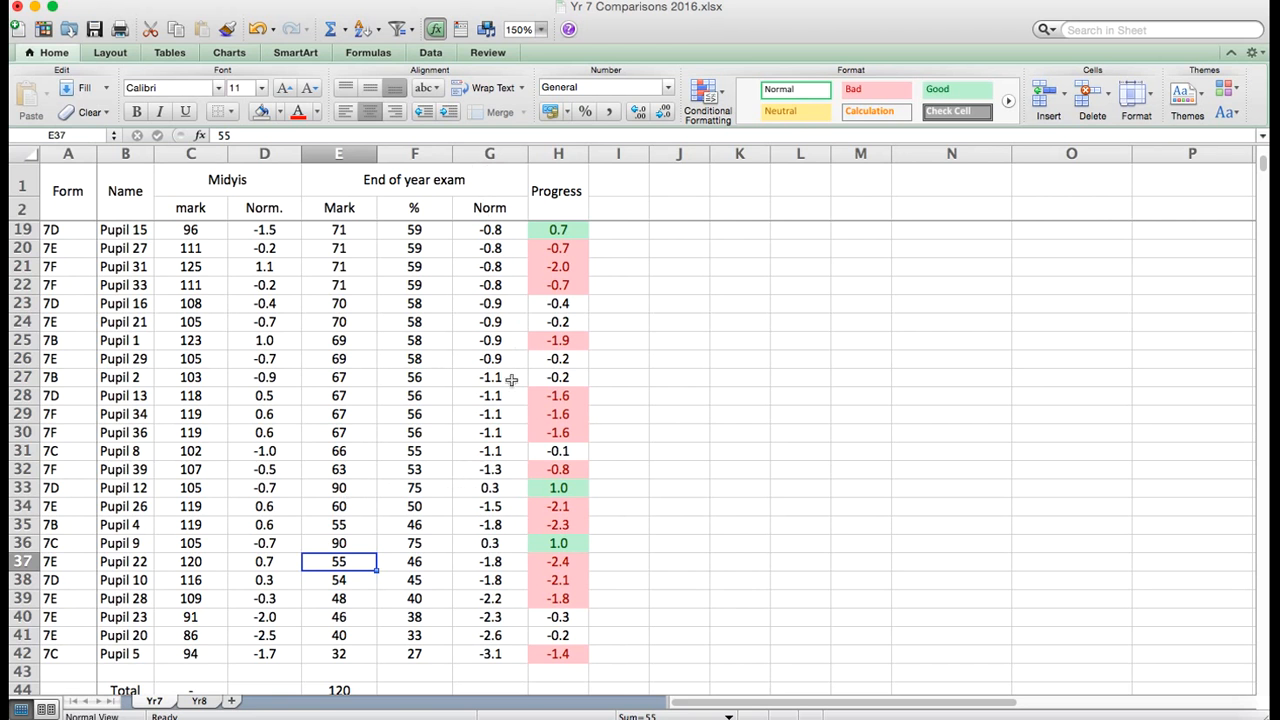
- Examine the pupils' Progress values and the Total, Mean and SD rows beneath the pupil list
scroll(545, 347, up, 1)
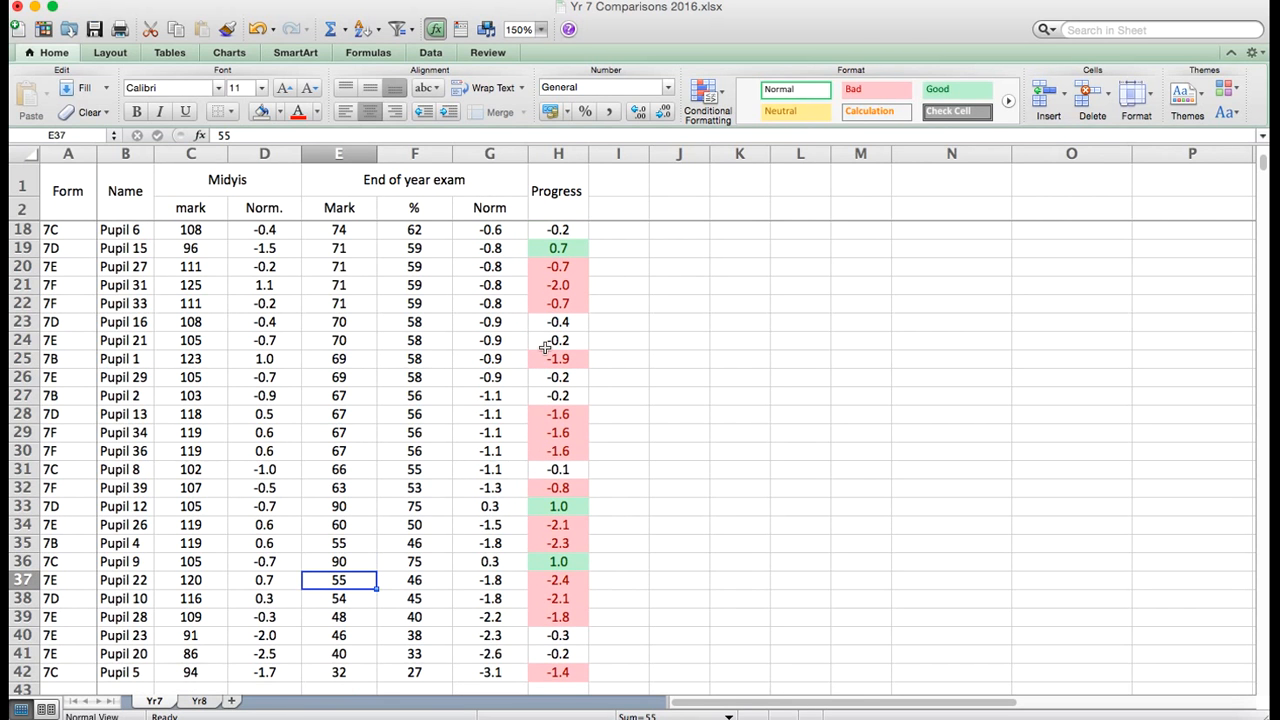
scroll(545, 347, up, 15)
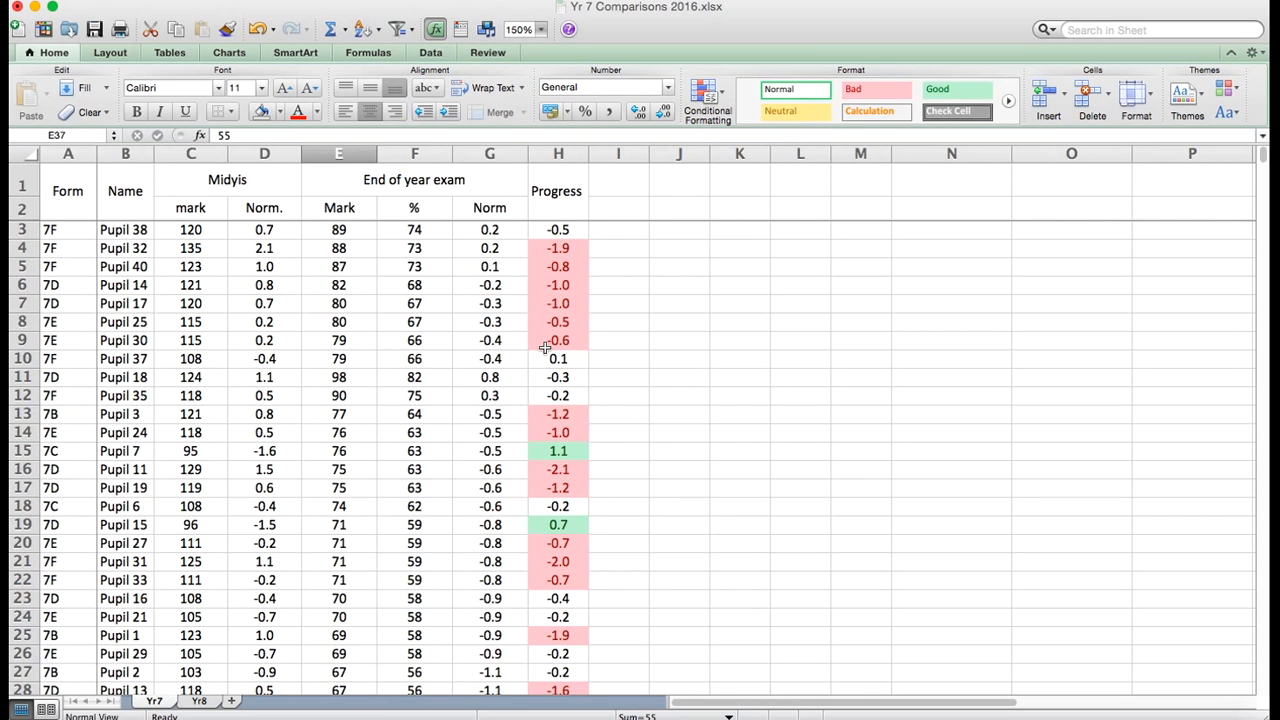
click(563, 200)
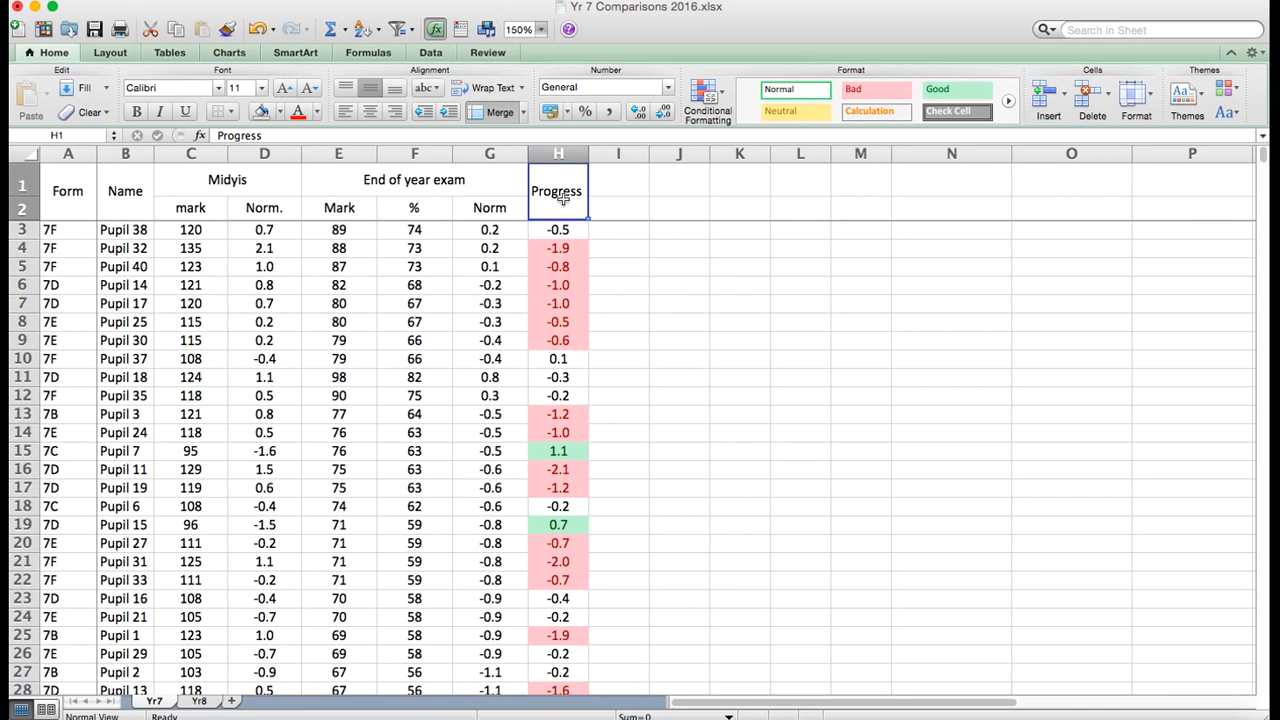
click(697, 252)
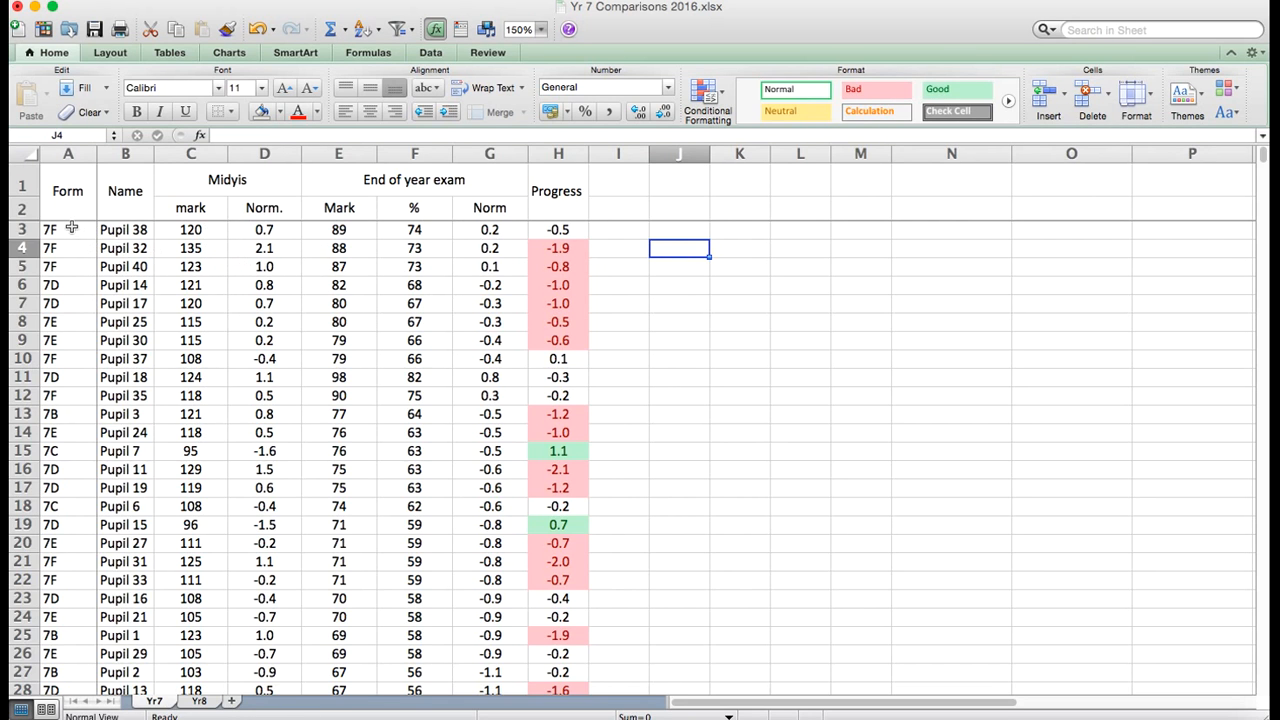
scroll(171, 386, down, 10)
scroll(171, 386, up, 3)
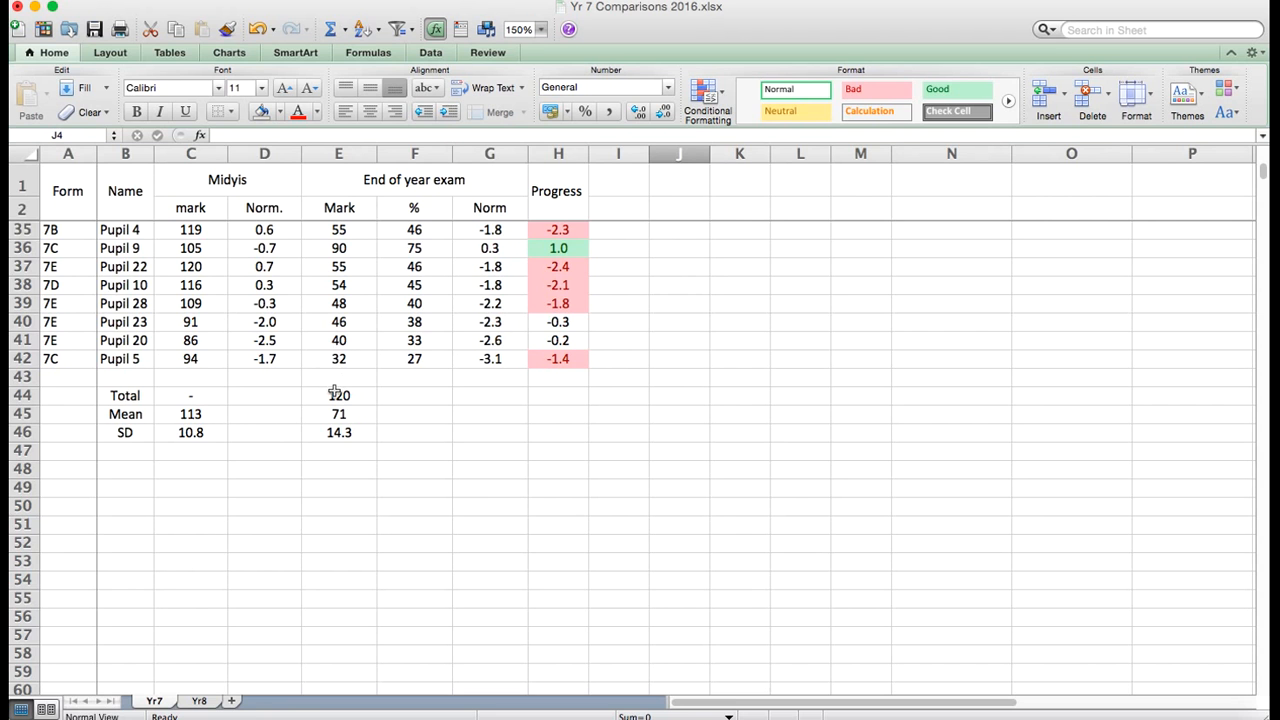
click(70, 318)
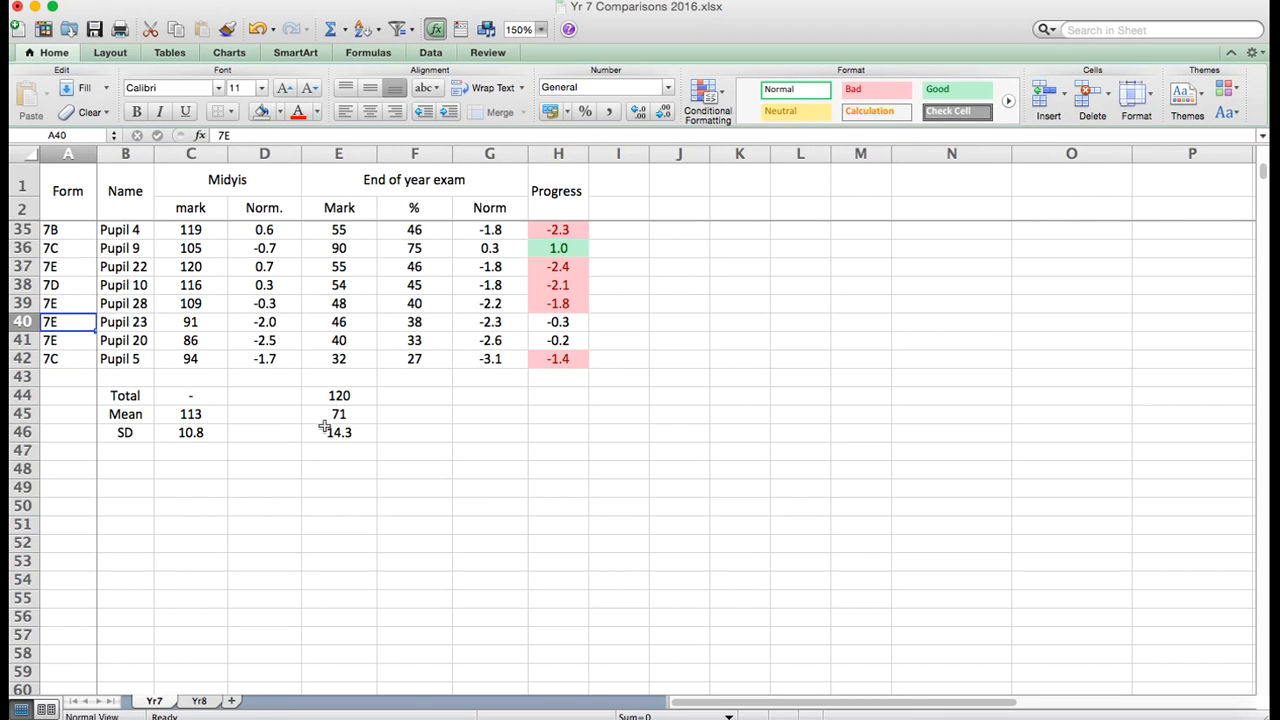
scroll(324, 427, up, 10)
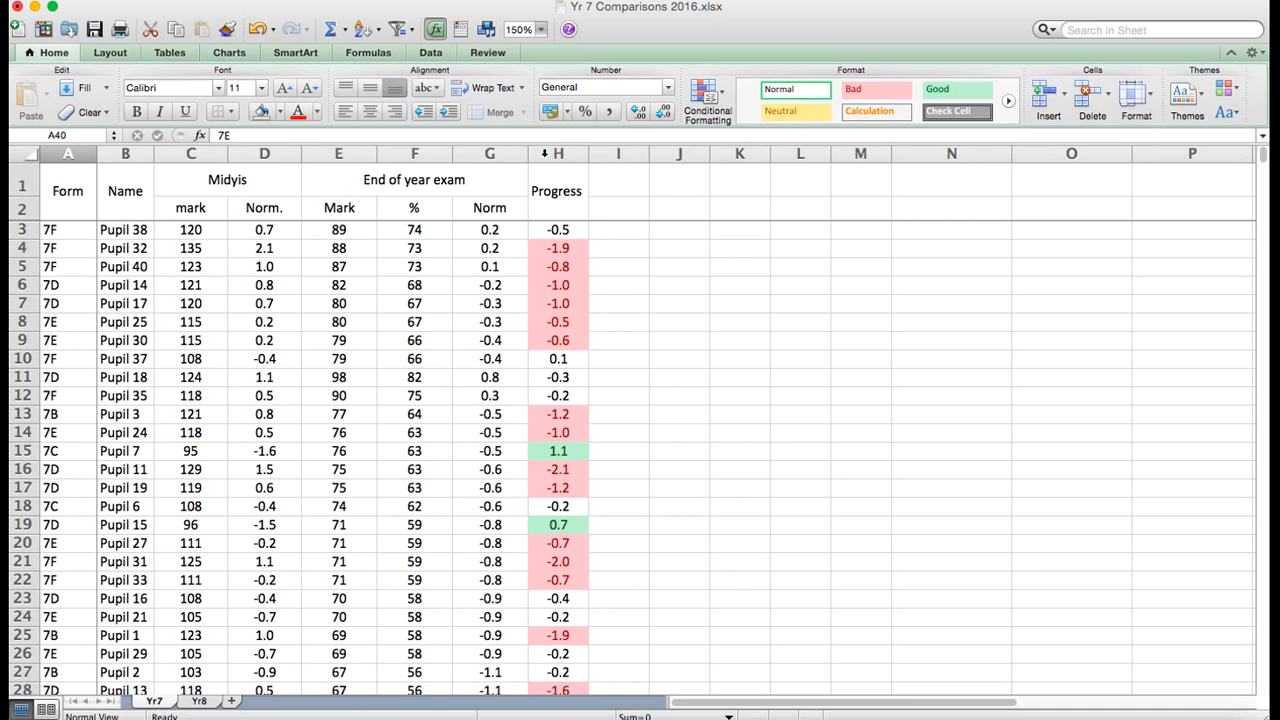
- Insert a column between the exam's % and Norm columns, head it "Grade" in G2 and narrow it slightly
click(489, 153)
right_click(489, 153)
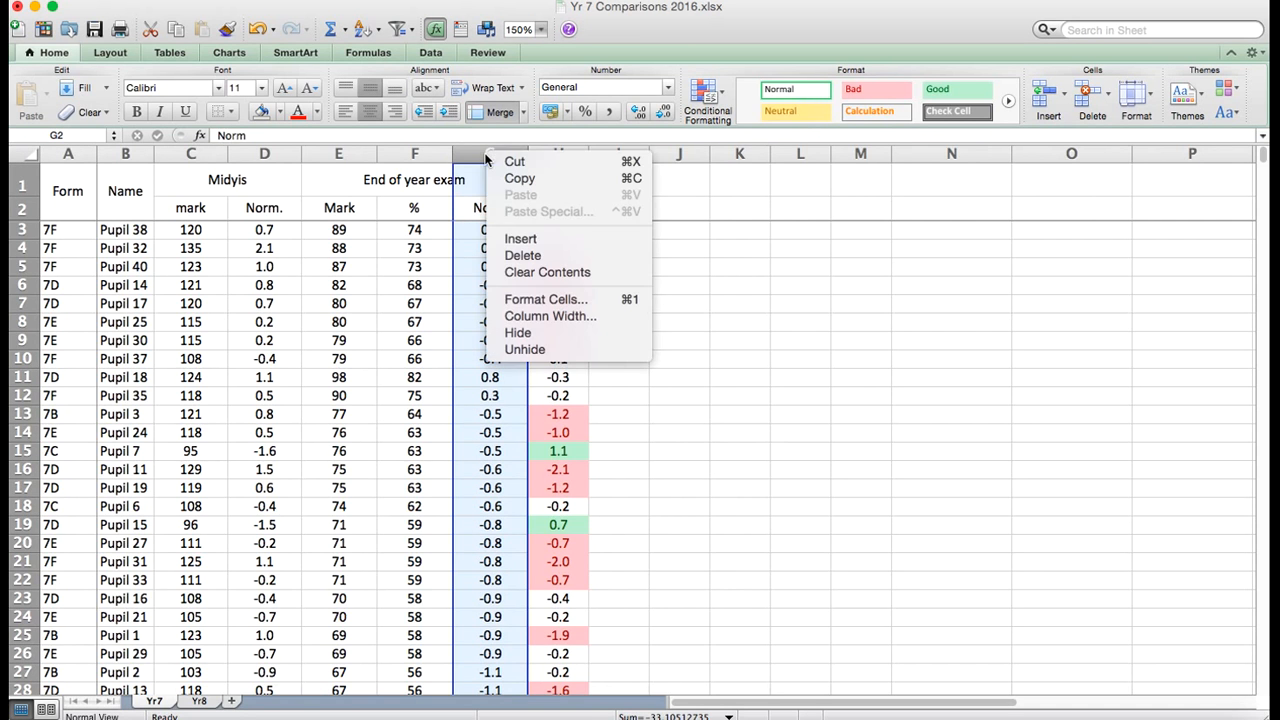
click(520, 238)
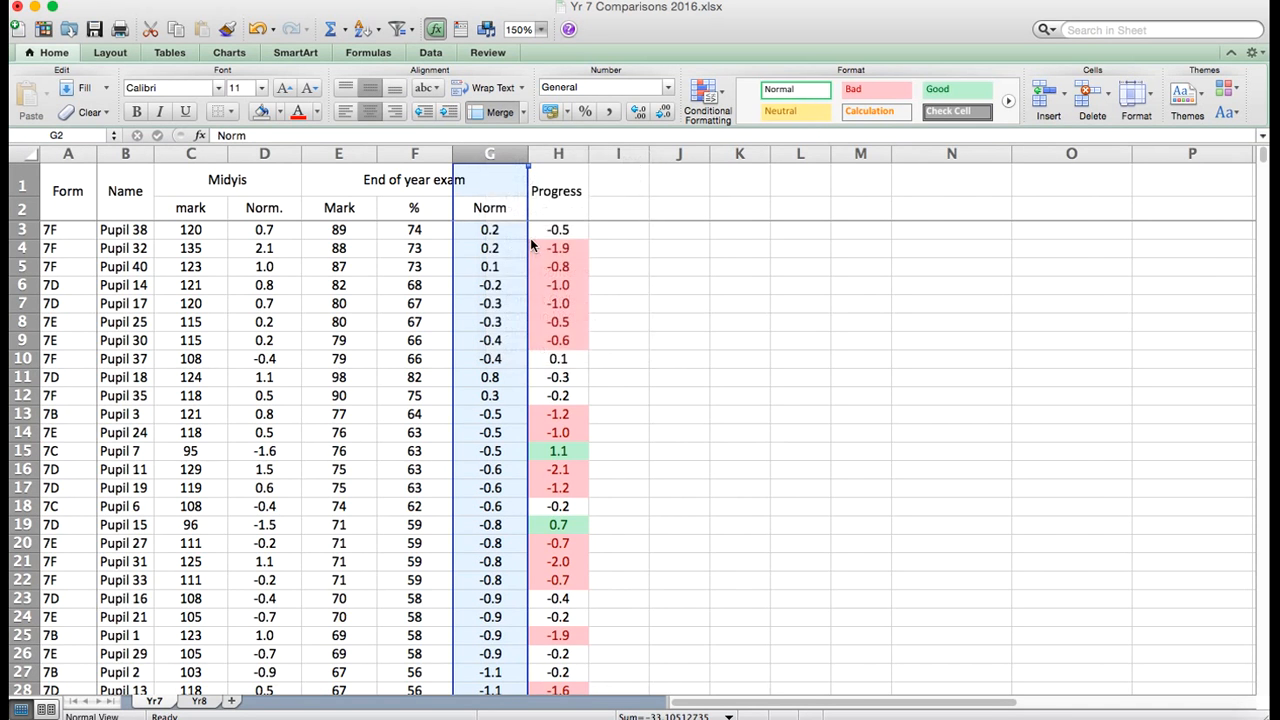
click(506, 208)
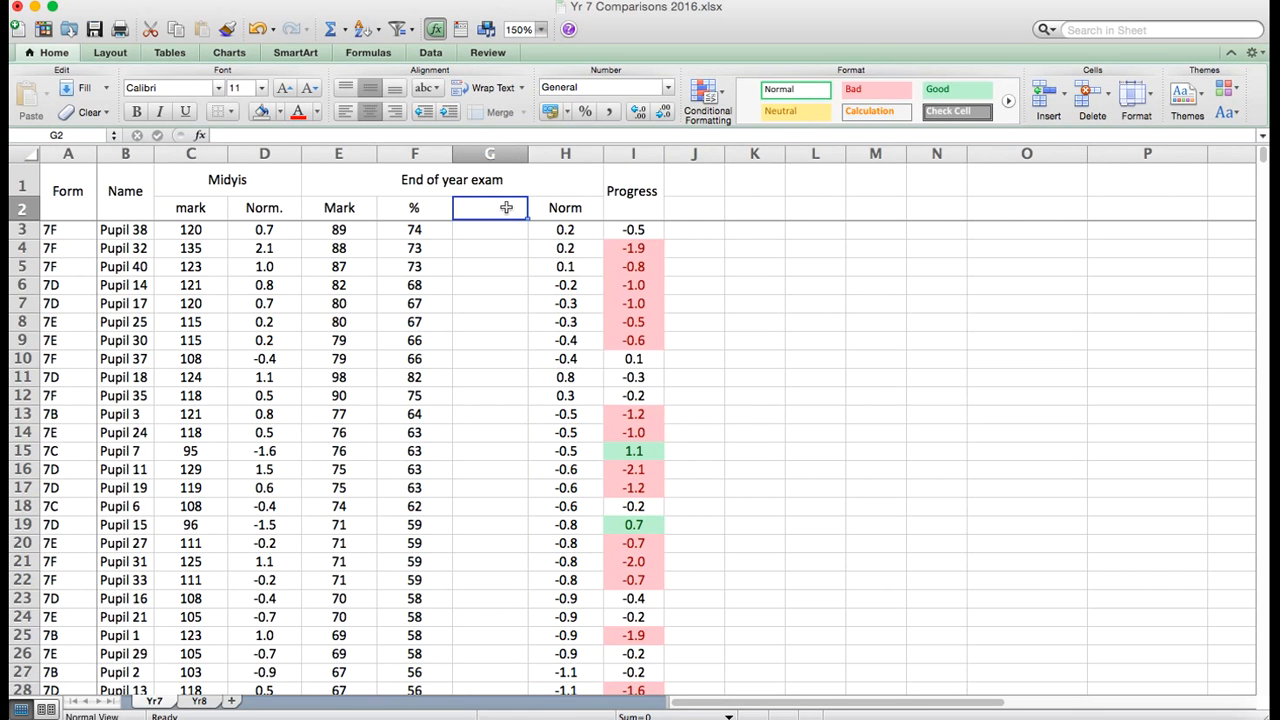
text(Grade)
key(Return)
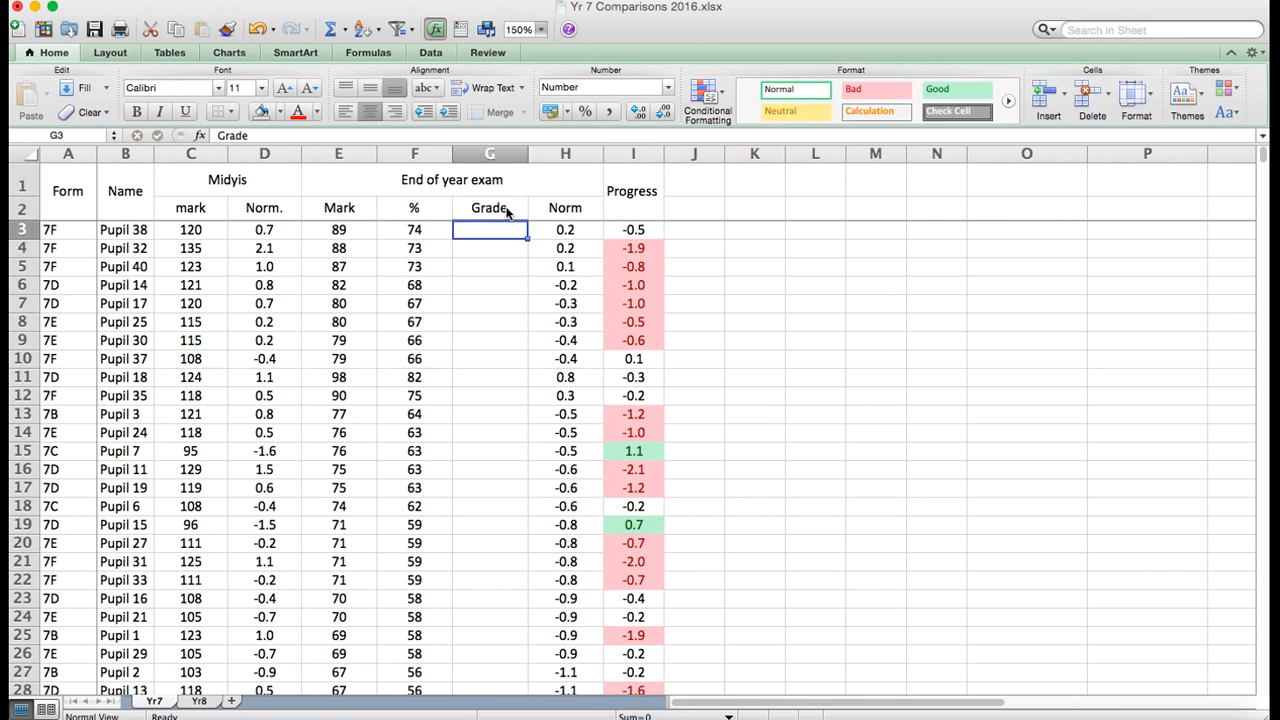
drag(528, 153, 508, 153)
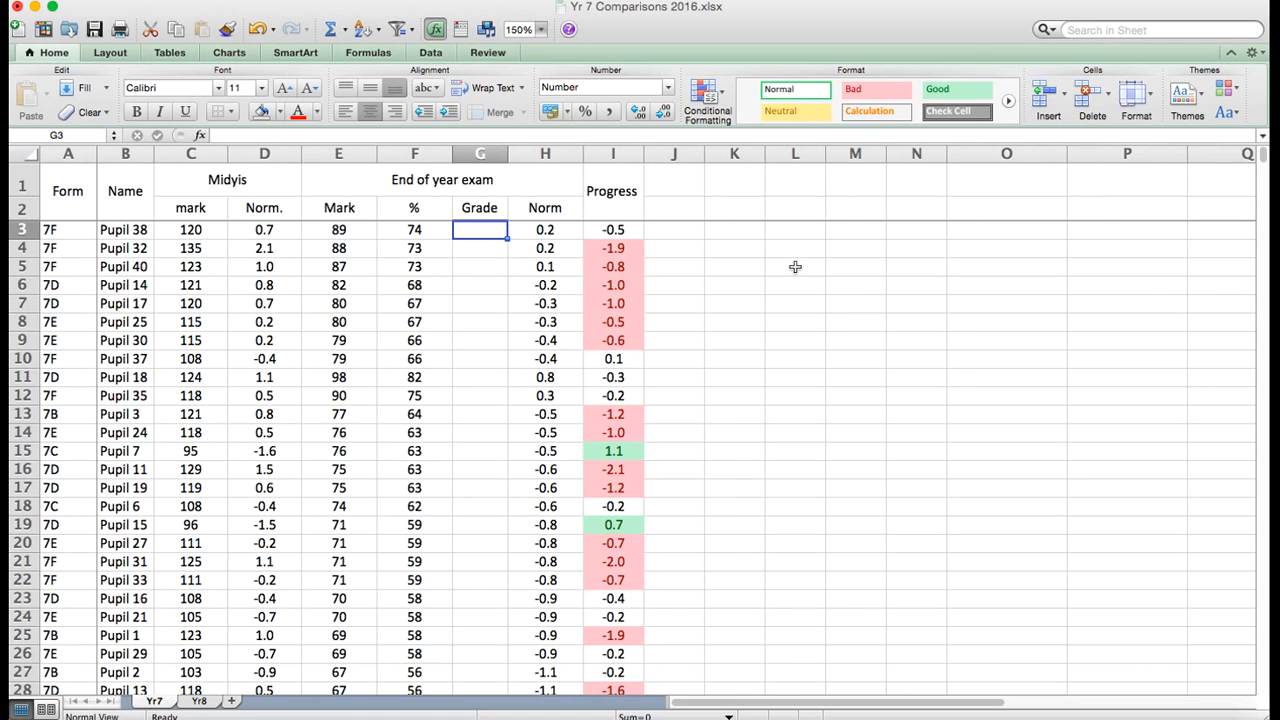
- Enter the title "Grade boundaries" in cell L16, in the empty area beside the pupil table
click(430, 231)
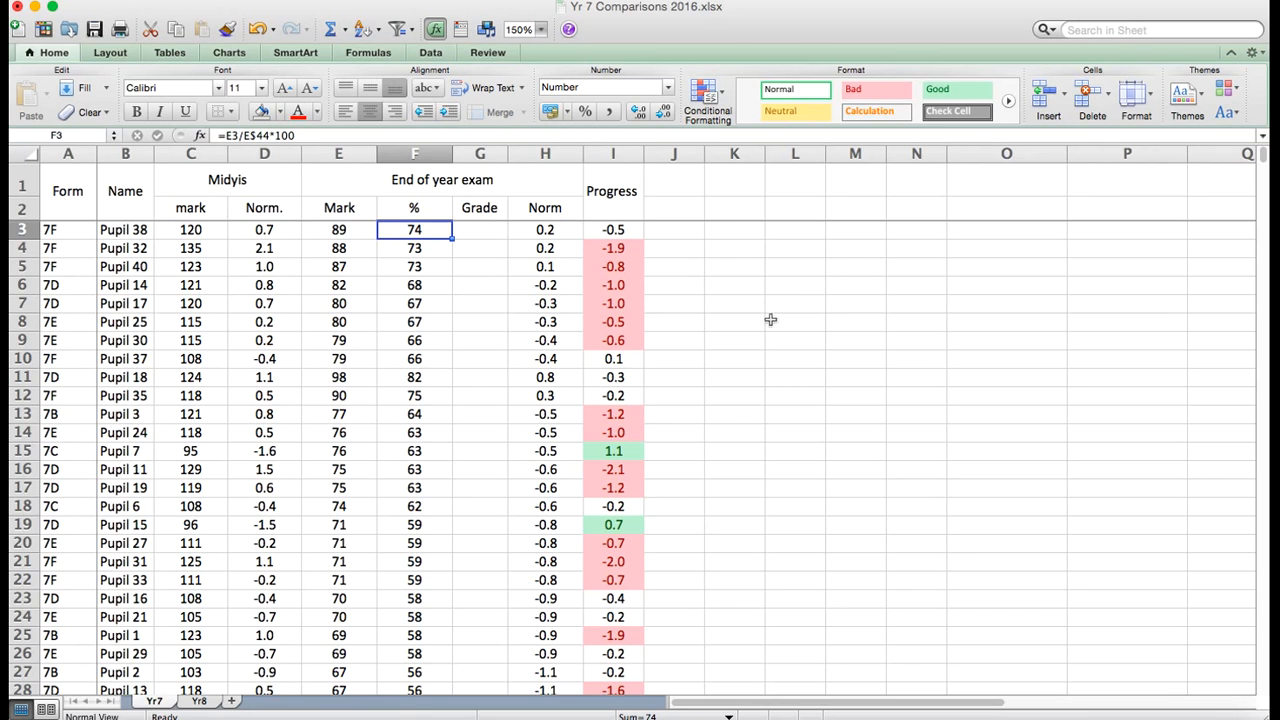
click(806, 283)
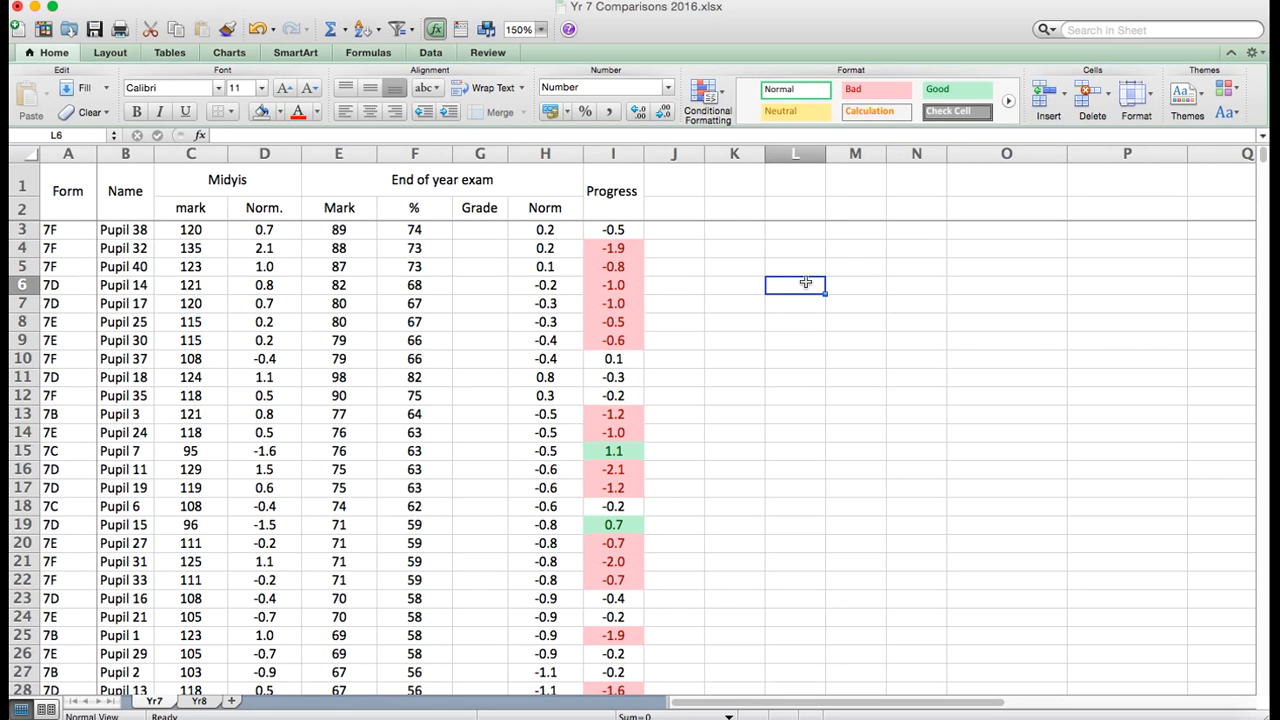
click(795, 467)
text(Bo)
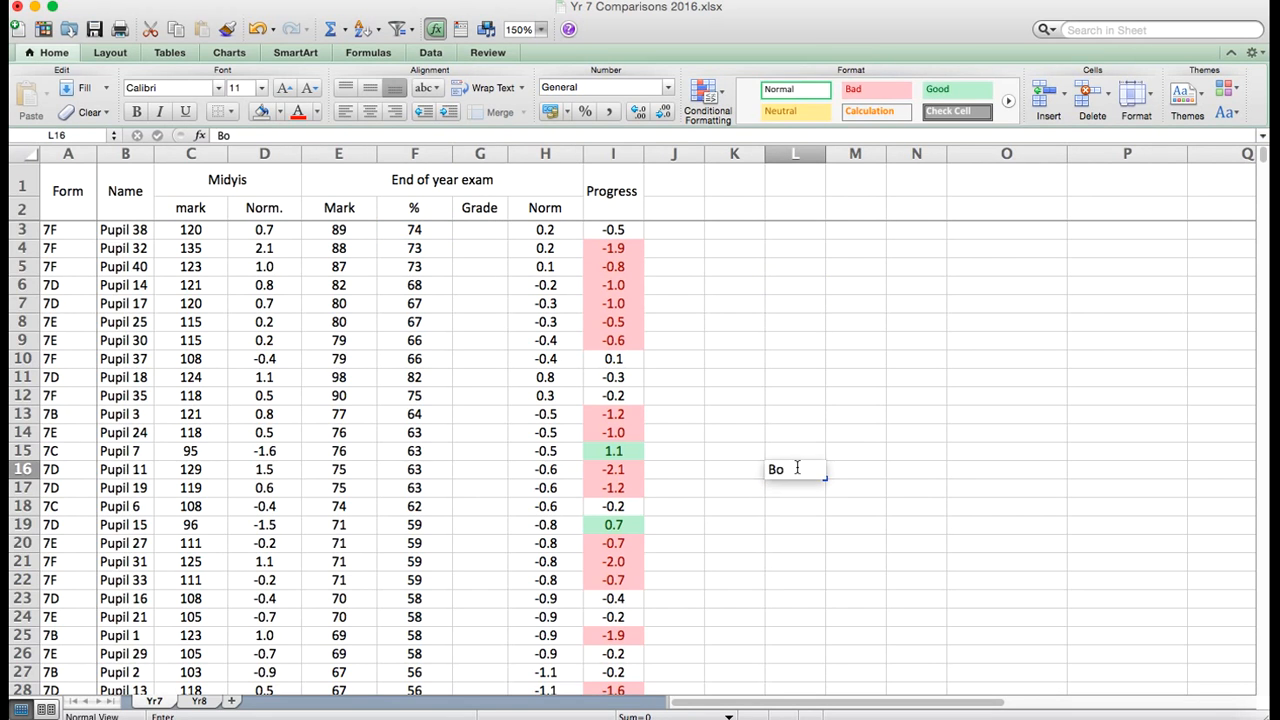
key(BackSpace)
key(BackSpace)
text(Grade boundaries)
key(Return)
key(Down)
key(Up)
key(Down)
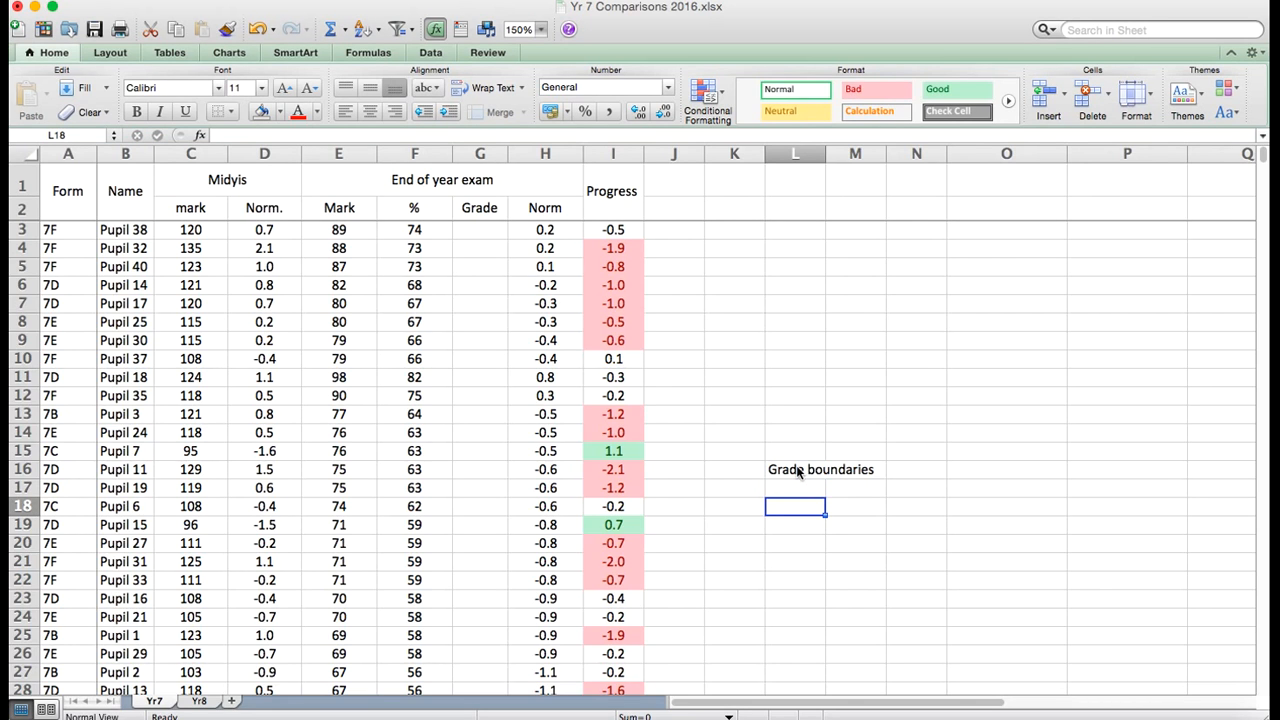
- List the grades A, B, C, D and E down cells M18 to M22
key(Right)
text(A)
key(Return)
text(B)
key(Return)
text(C)
key(Return)
text(D)
key(shift+Down)
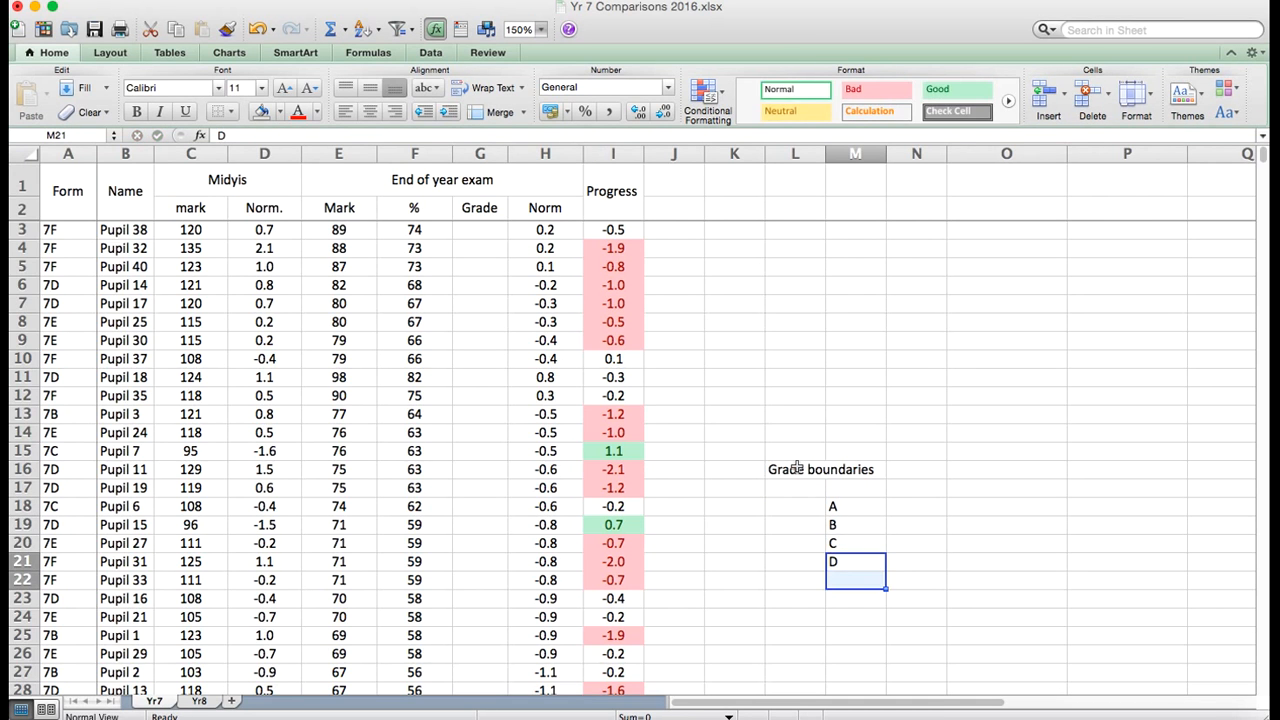
key(Down)
text(E)
key(Return)
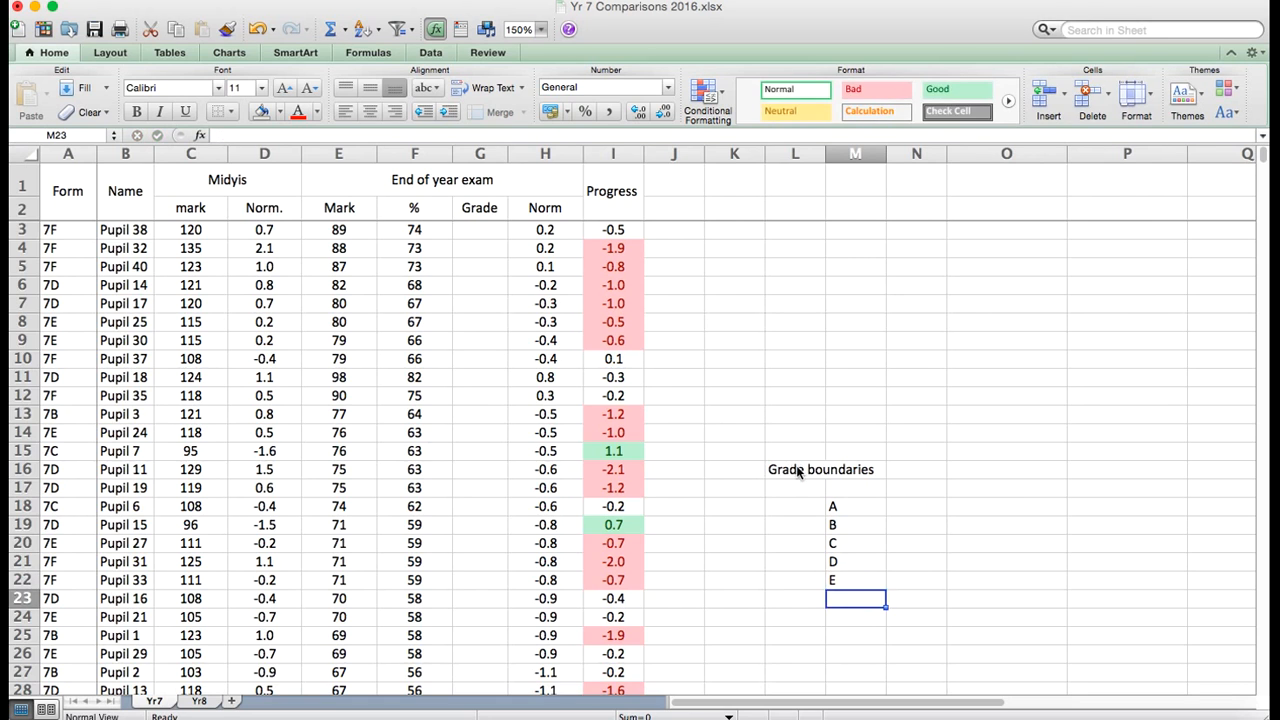
- Enter the boundaries 80, 70, 60, 50 and 20 in L18:L22 beside grades A to E, and centre L18:M22
key(Left)
key(Up)
key(Up)
key(Up)
key(Up)
key(Up)
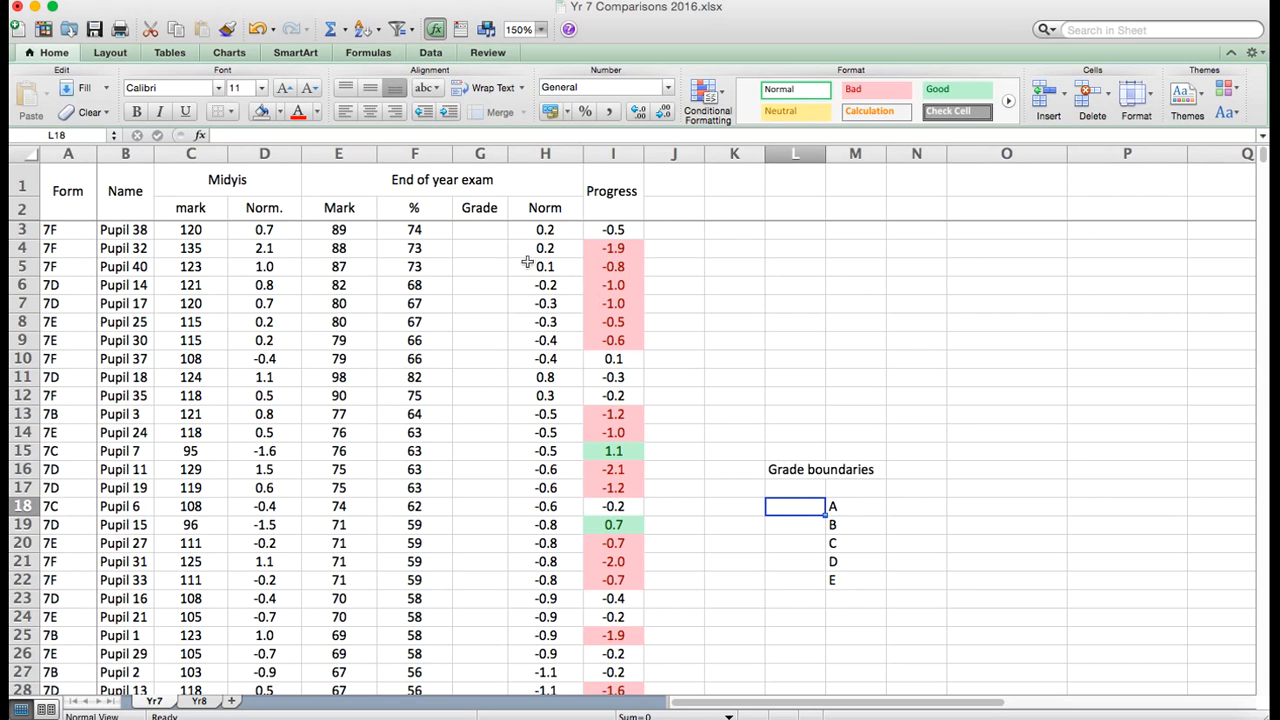
text(80)
key(Return)
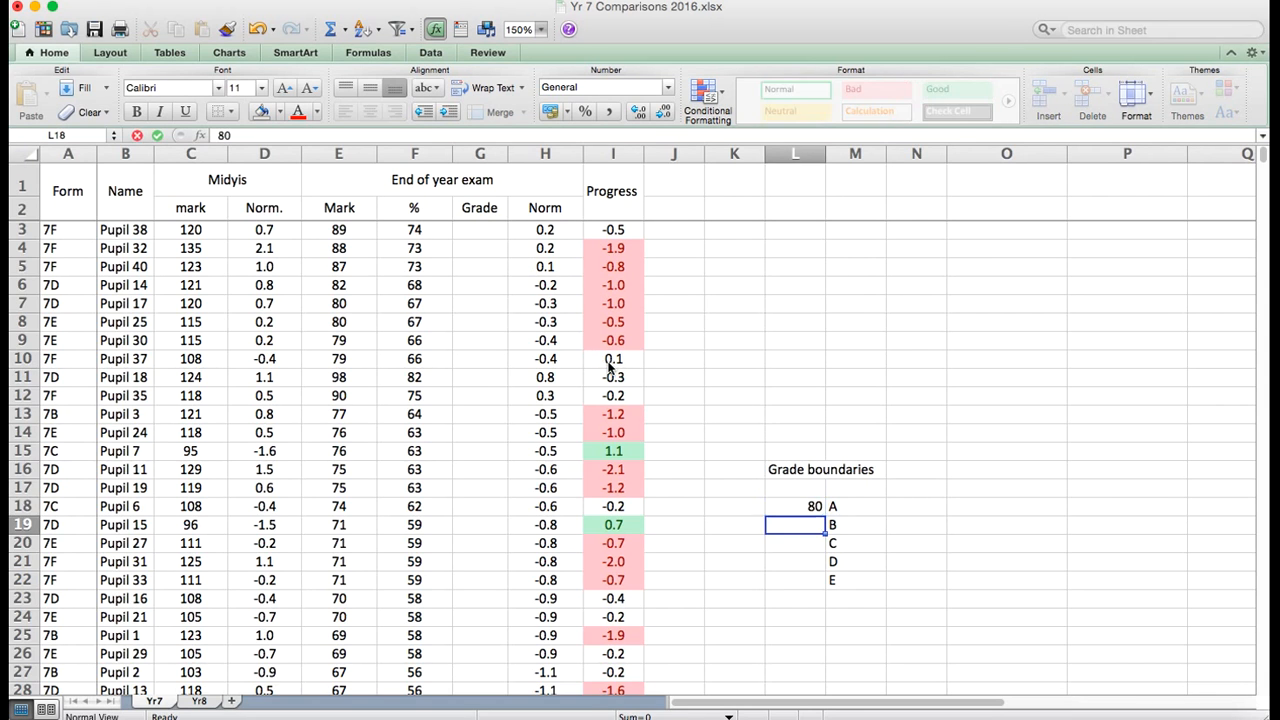
text(70)
key(Return)
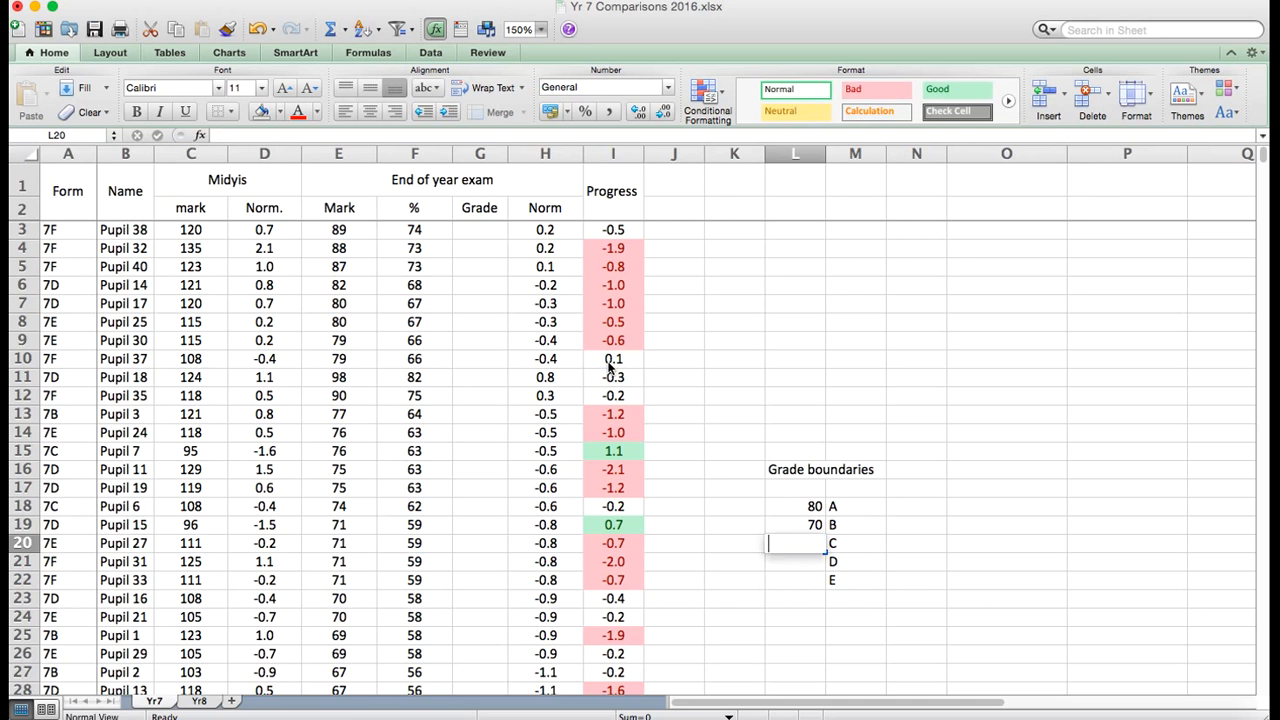
text(60)
key(Return)
text(50)
key(Return)
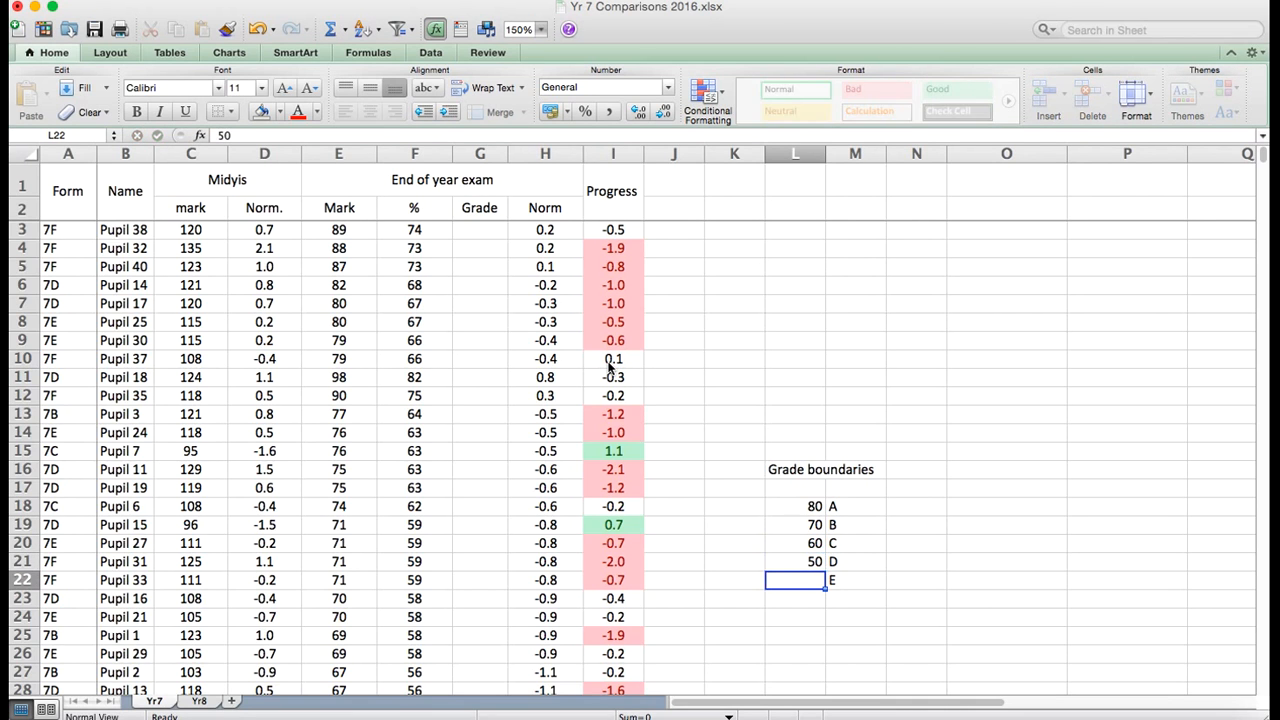
text(40)
key(BackSpace)
text(20)
key(Return)
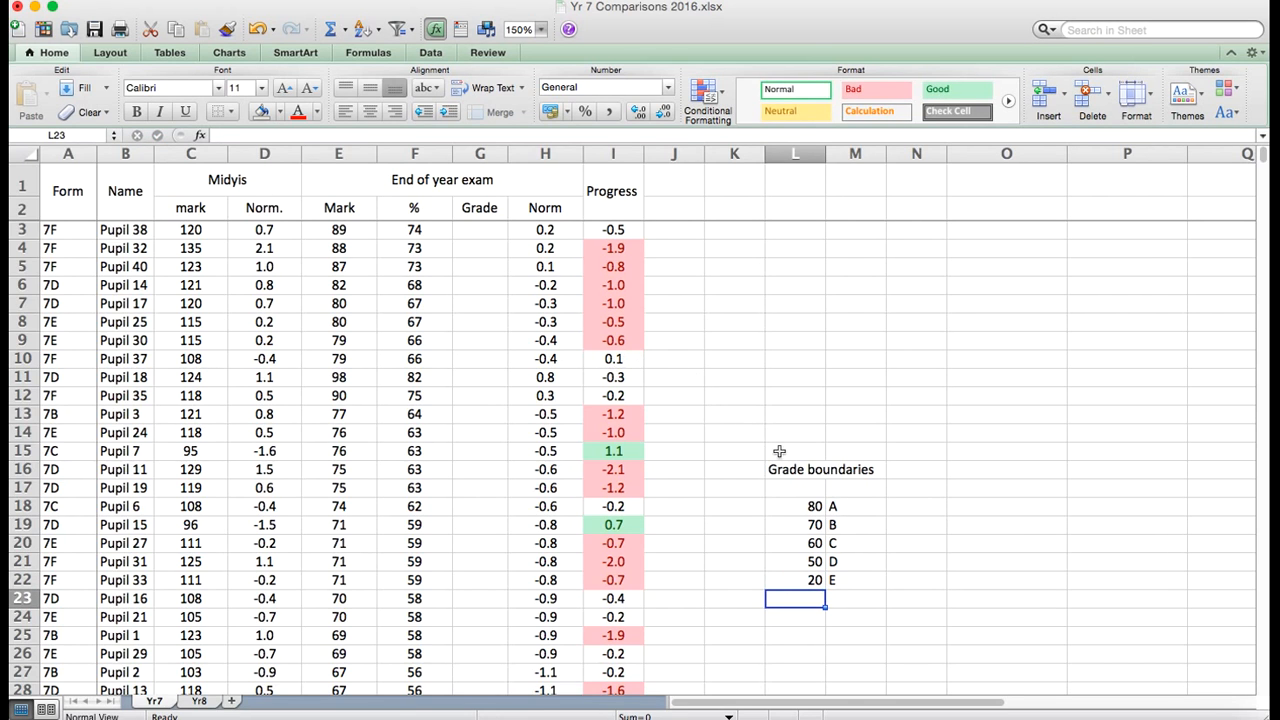
drag(791, 506, 851, 578)
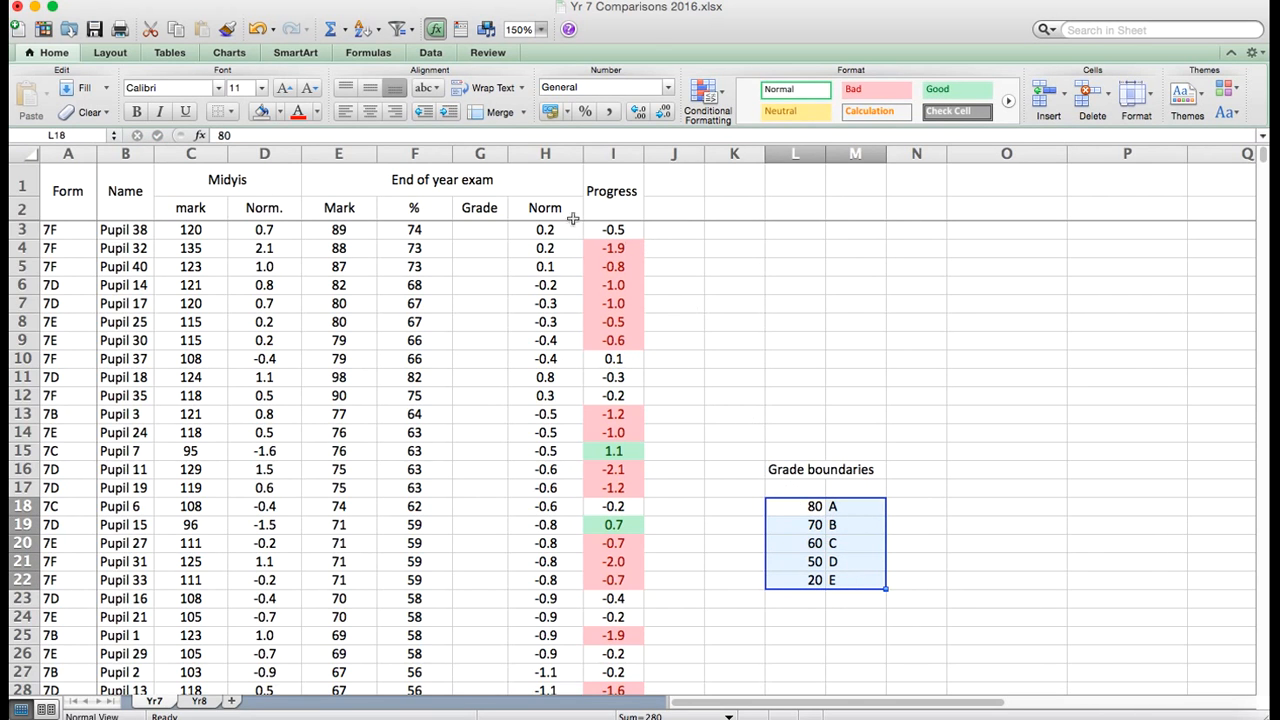
click(371, 112)
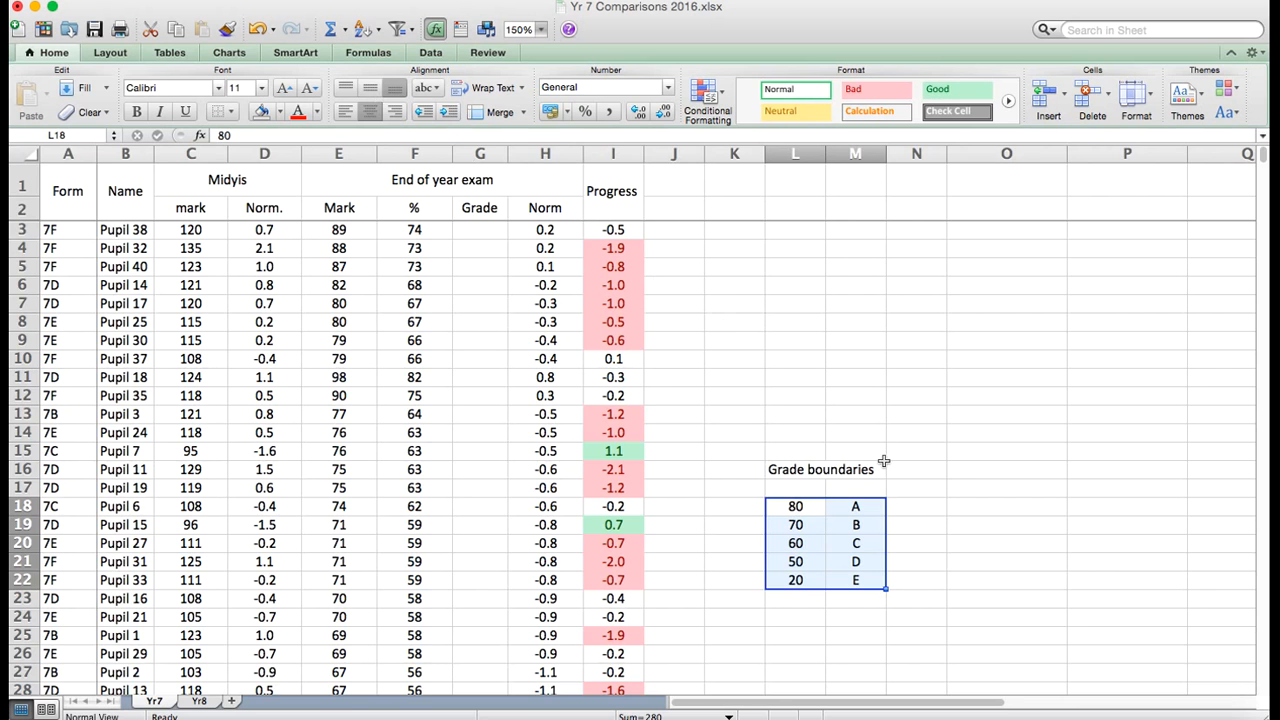
- Move the "Grade boundaries" title down to L17 and merge it across L17:M17
click(806, 469)
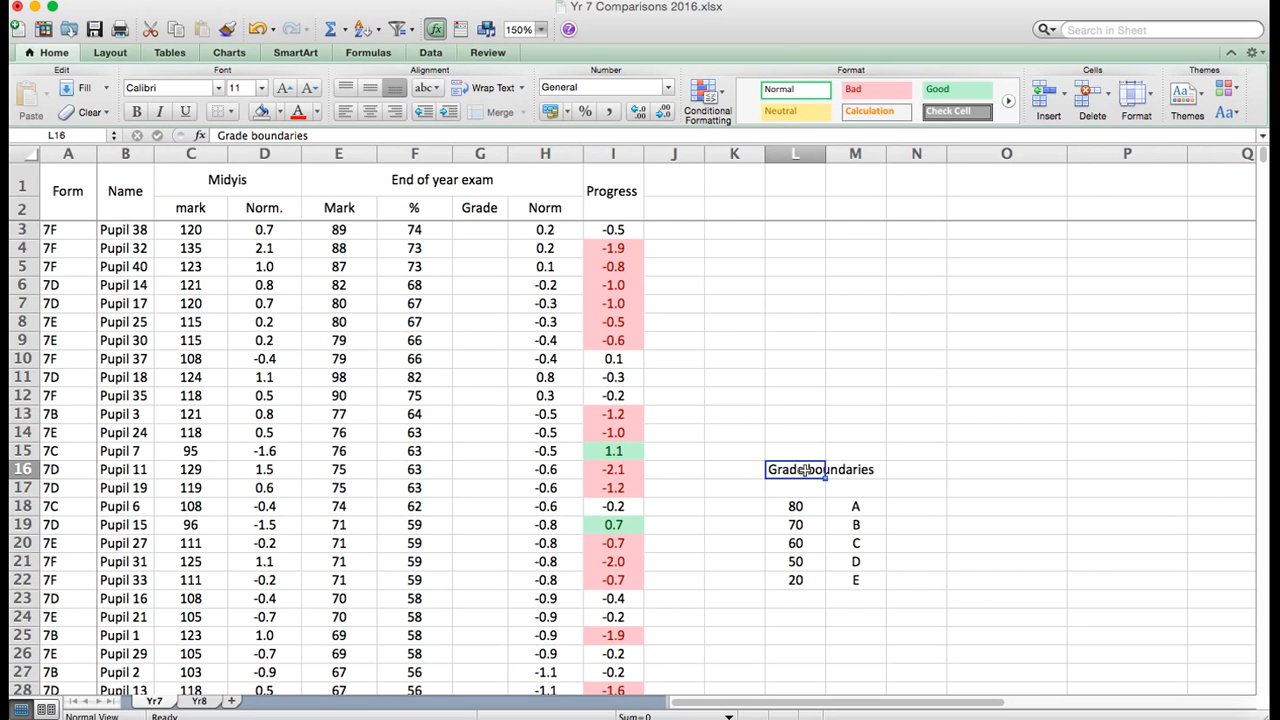
key(super+c)
click(801, 488)
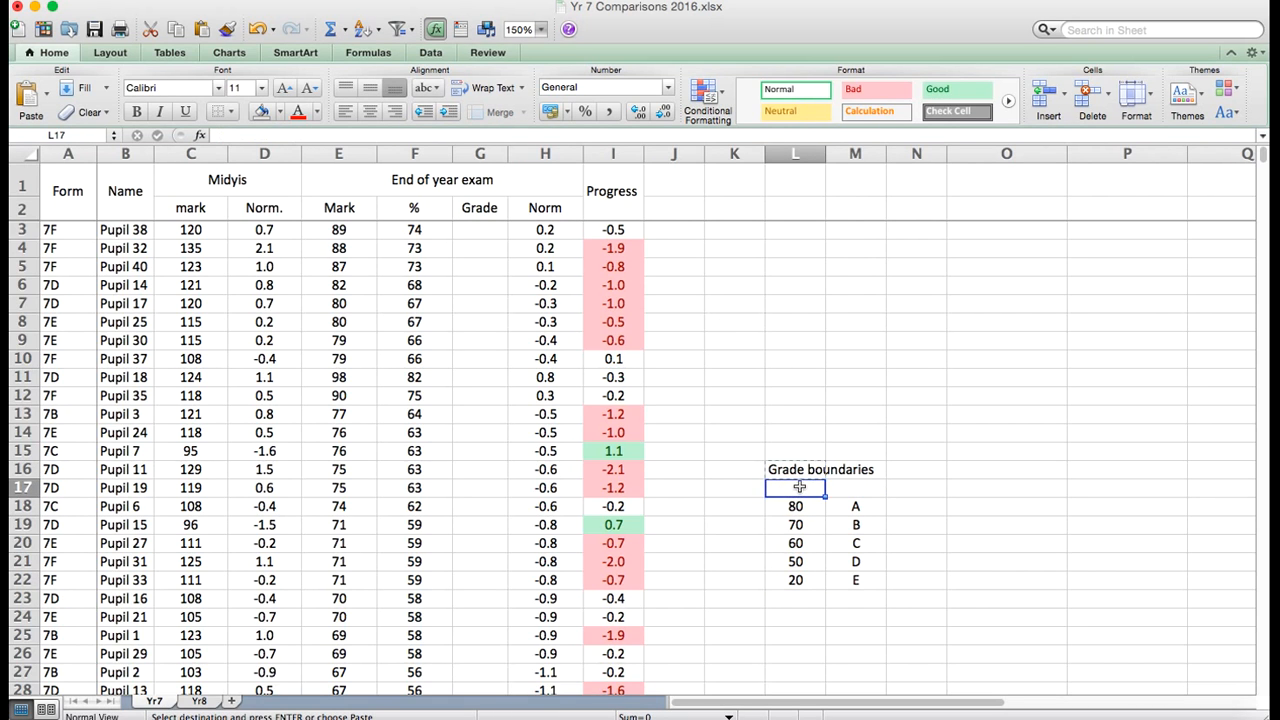
key(super+v)
drag(801, 488, 874, 491)
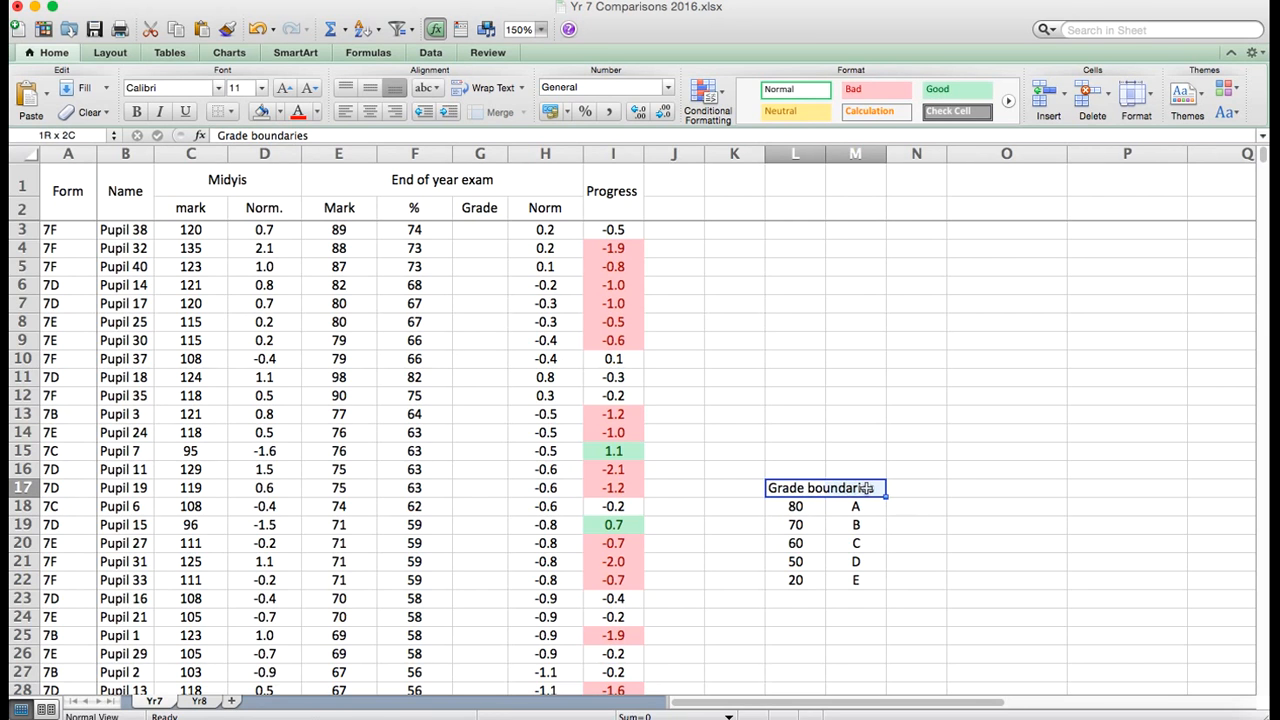
click(498, 112)
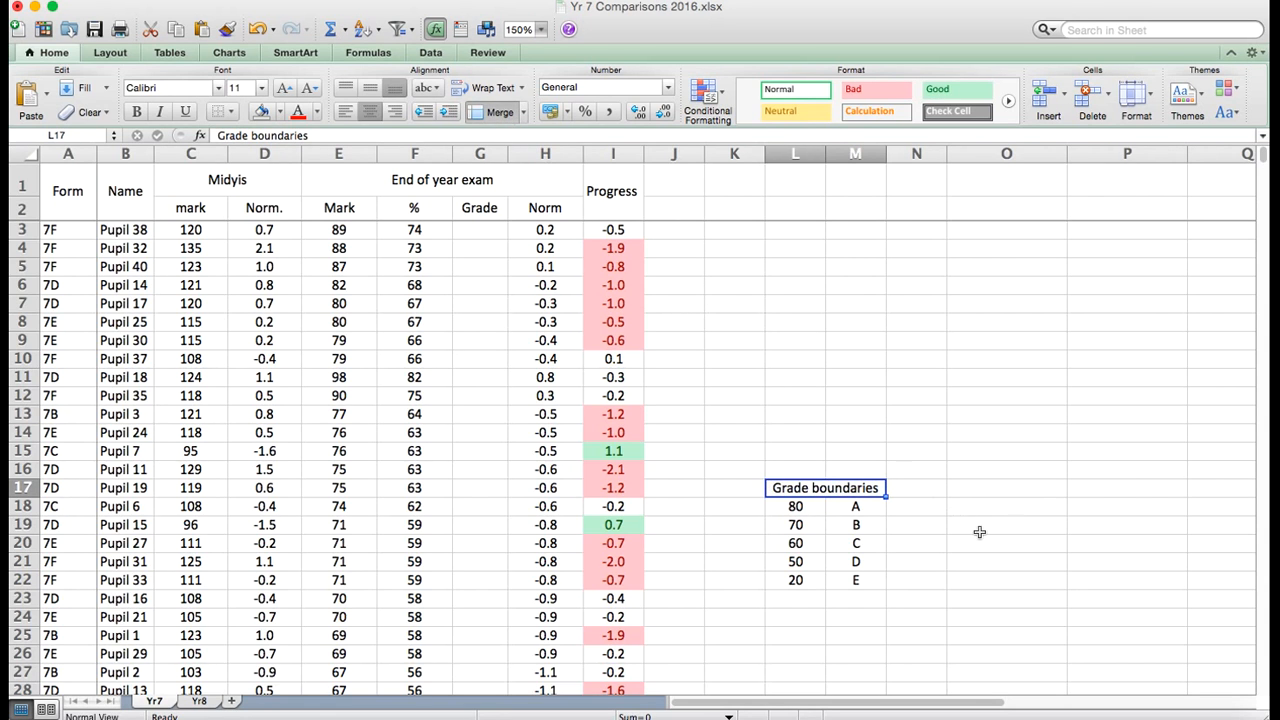
- Apply All Borders to the grade boundaries table in L17:M22
drag(821, 486, 823, 579)
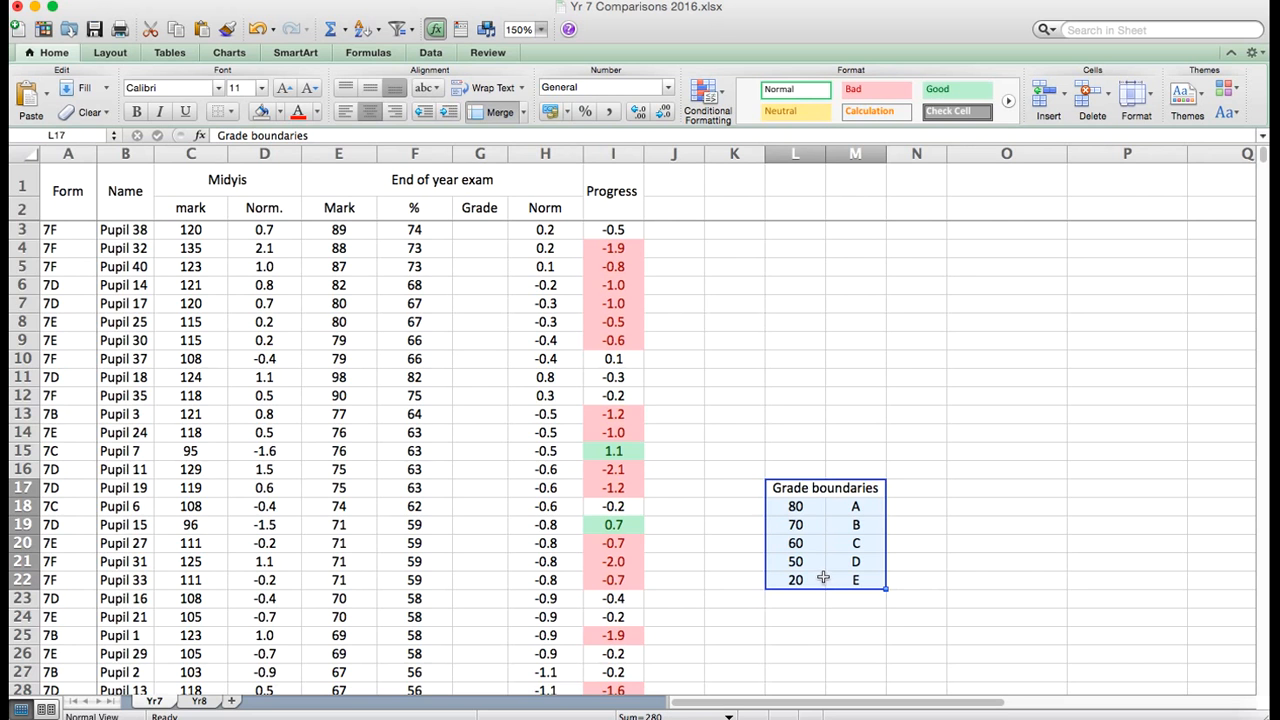
click(232, 112)
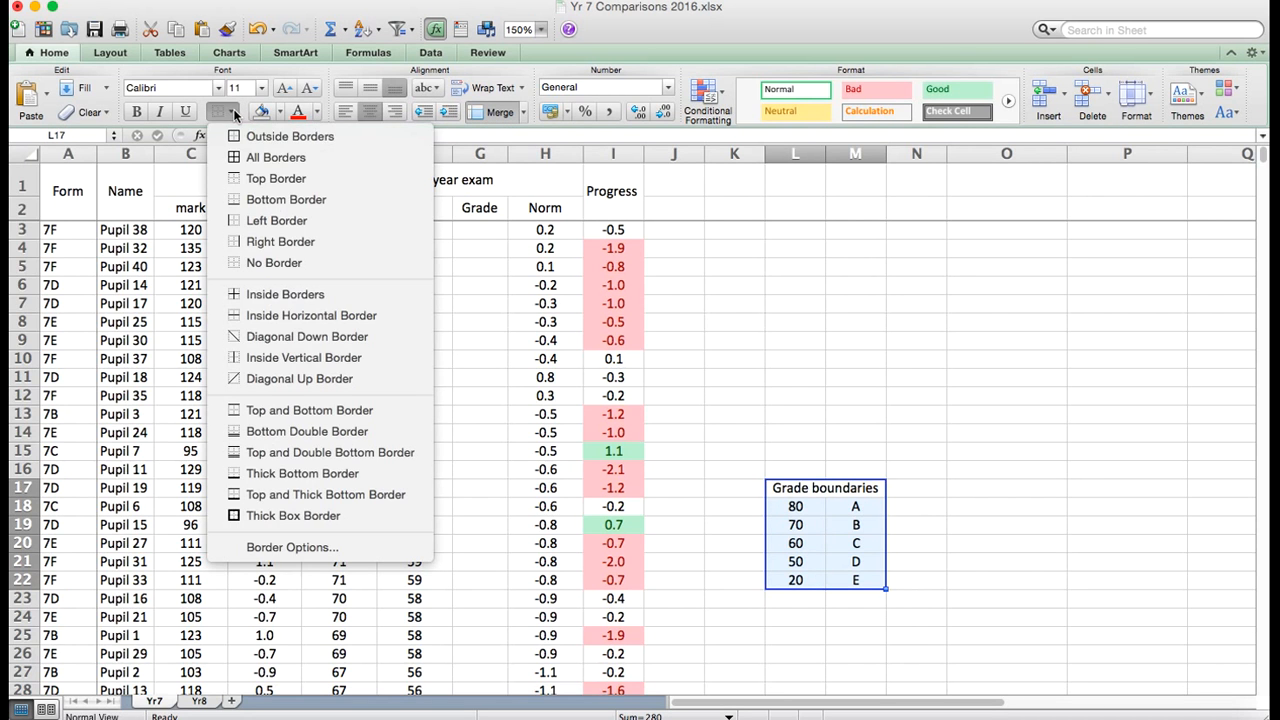
click(244, 158)
click(964, 524)
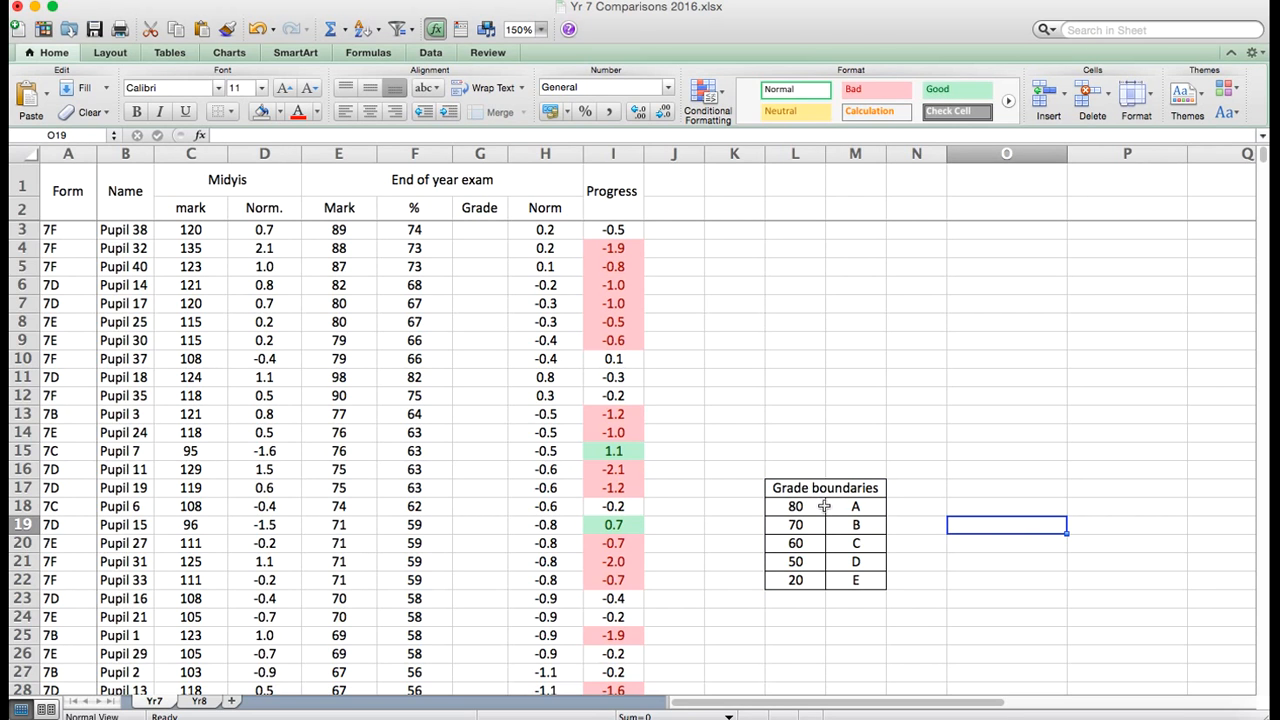
- Start a VLOOKUP formula in G3, the first Grade cell, with F3 as the lookup value
click(475, 233)
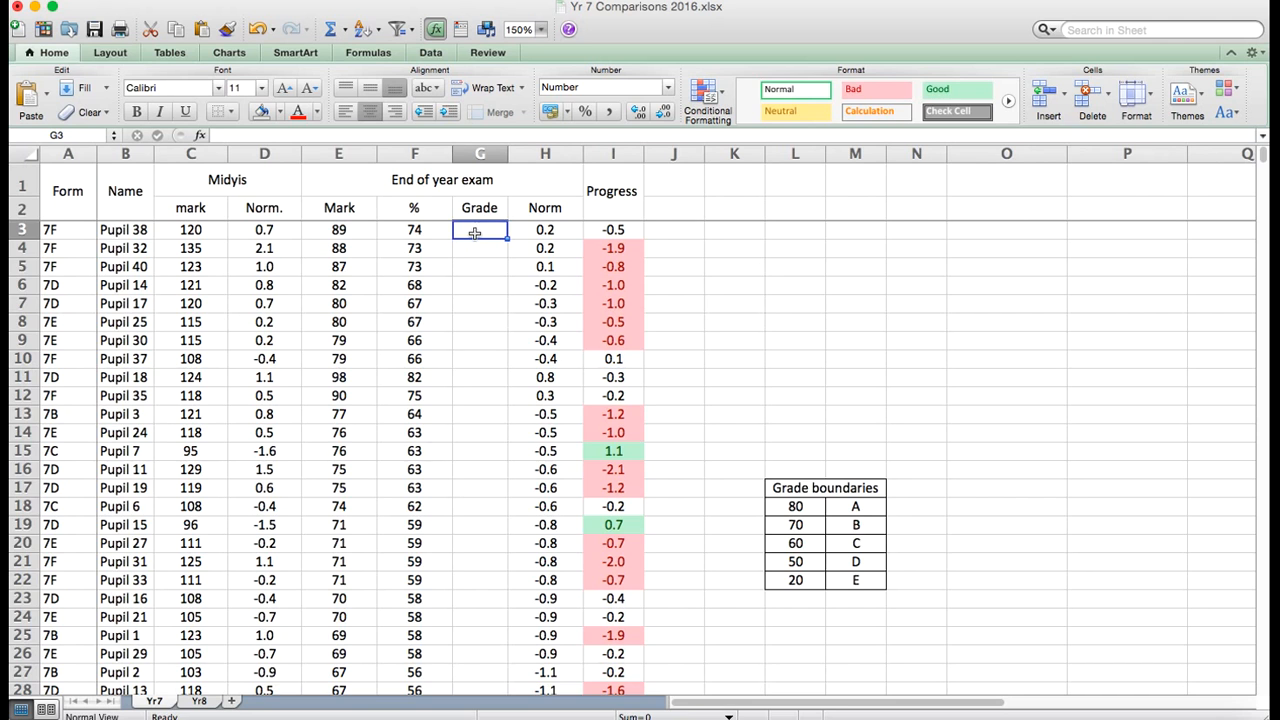
text(=vlo)
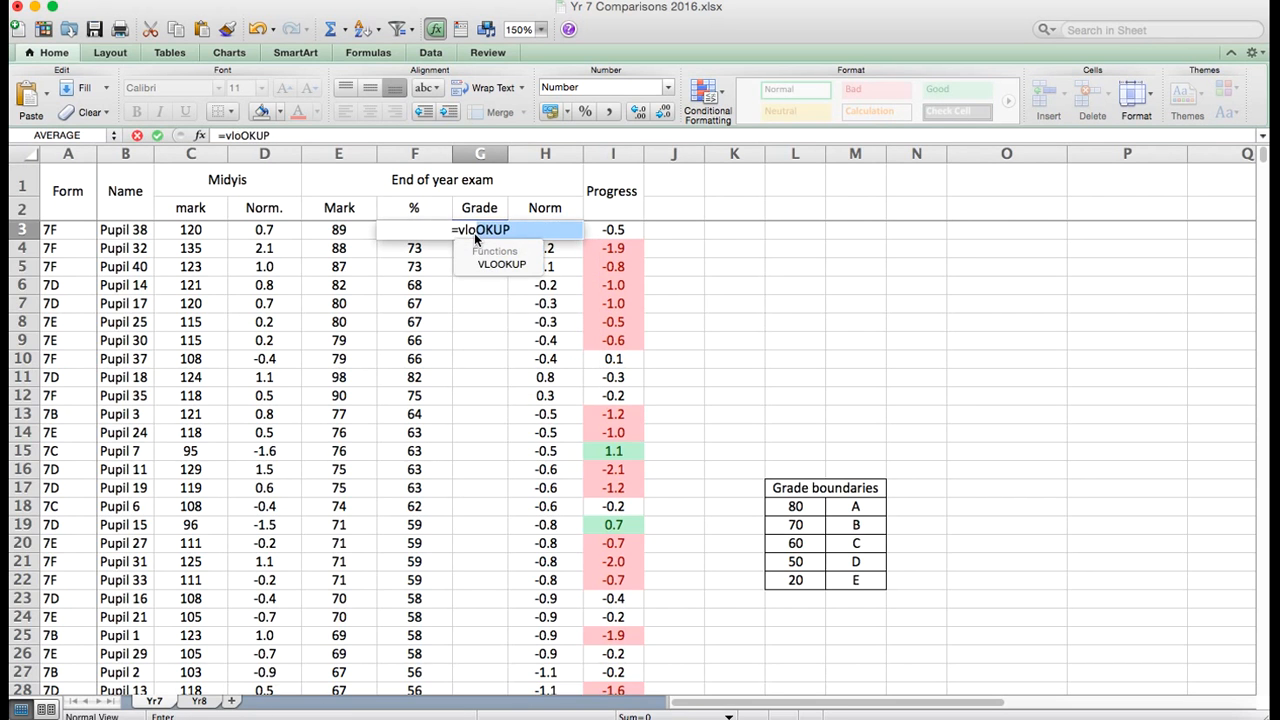
text(op)
key(BackSpace)
text(kup)
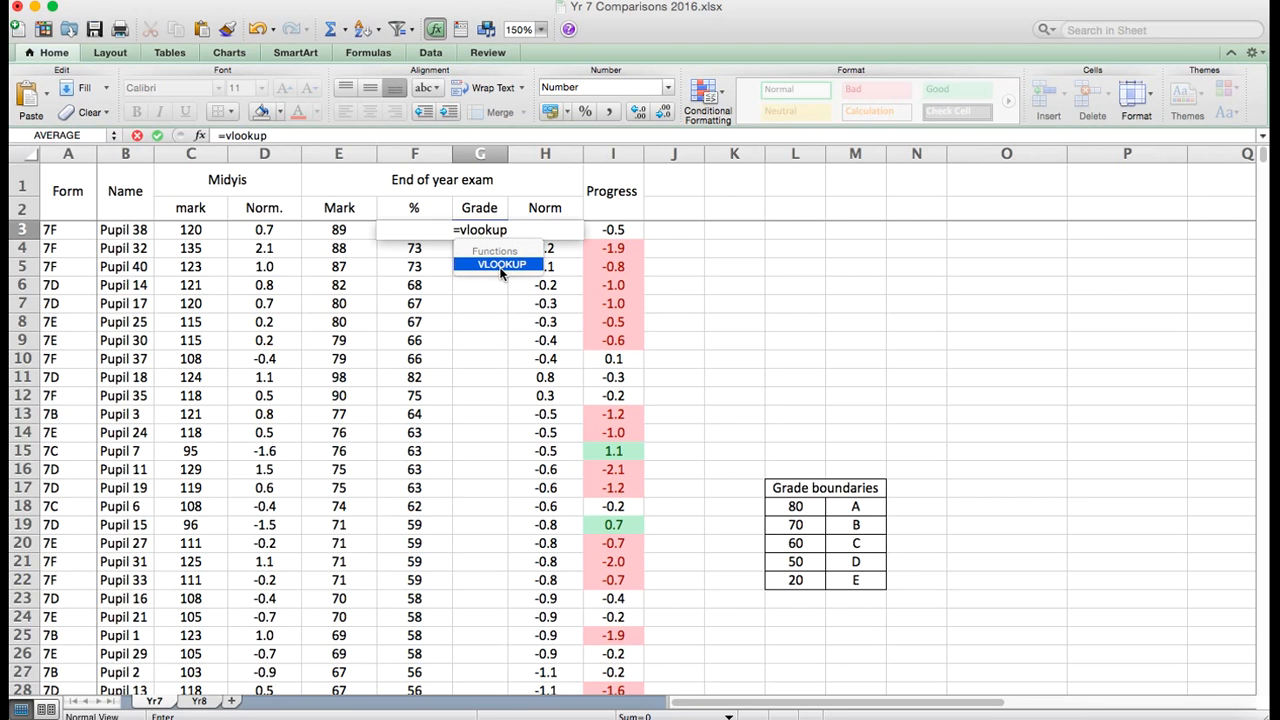
click(502, 264)
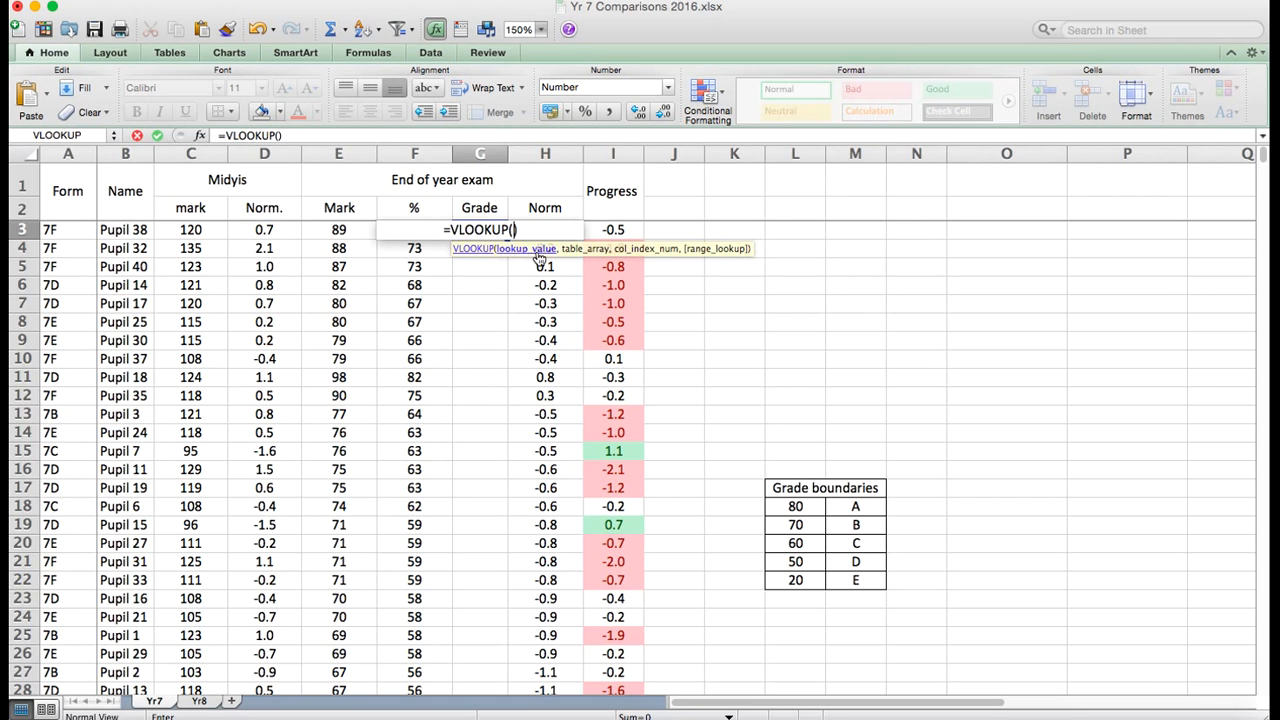
click(452, 214)
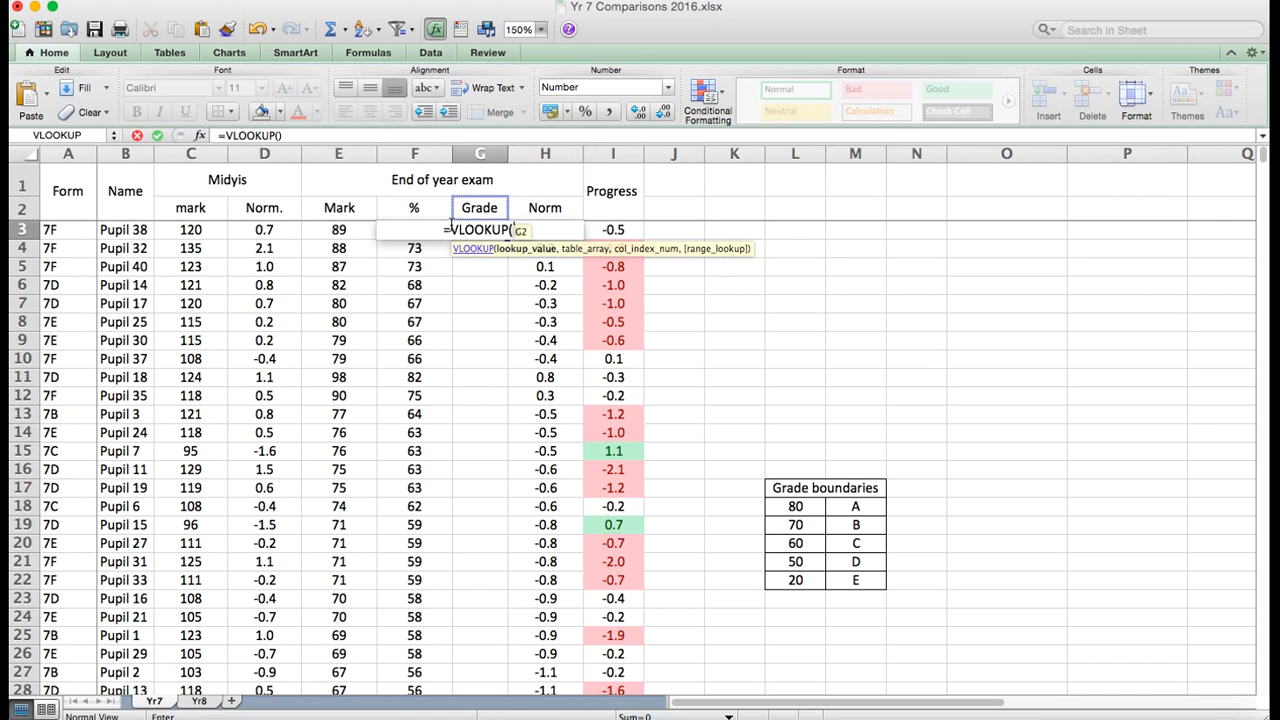
click(414, 250)
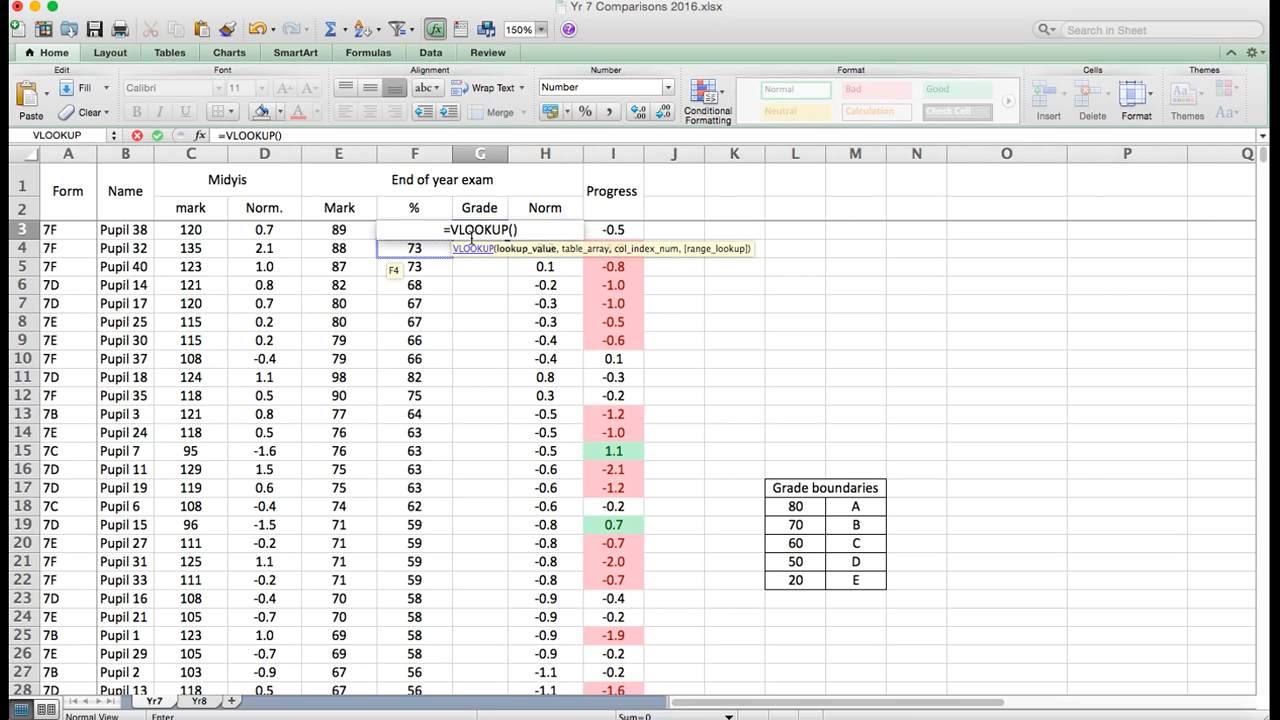
text(F£)
key(BackSpace)
text(3,)
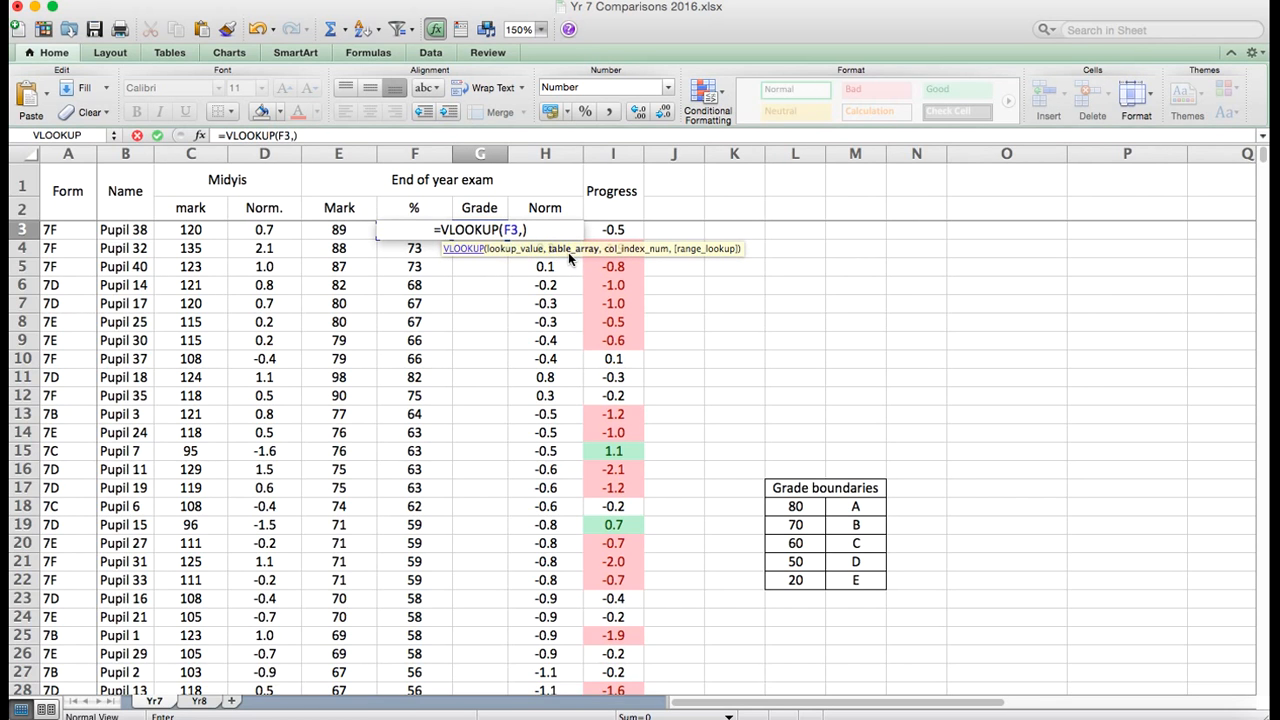
- Complete the G3 formula as =VLOOKUP(F3,L18:M22,2), accepting the proposed correction for the extra bracket
mouse_move(792, 506)
mouse_down()
mouse_move(862, 522)
mouse_move(862, 581)
mouse_up()
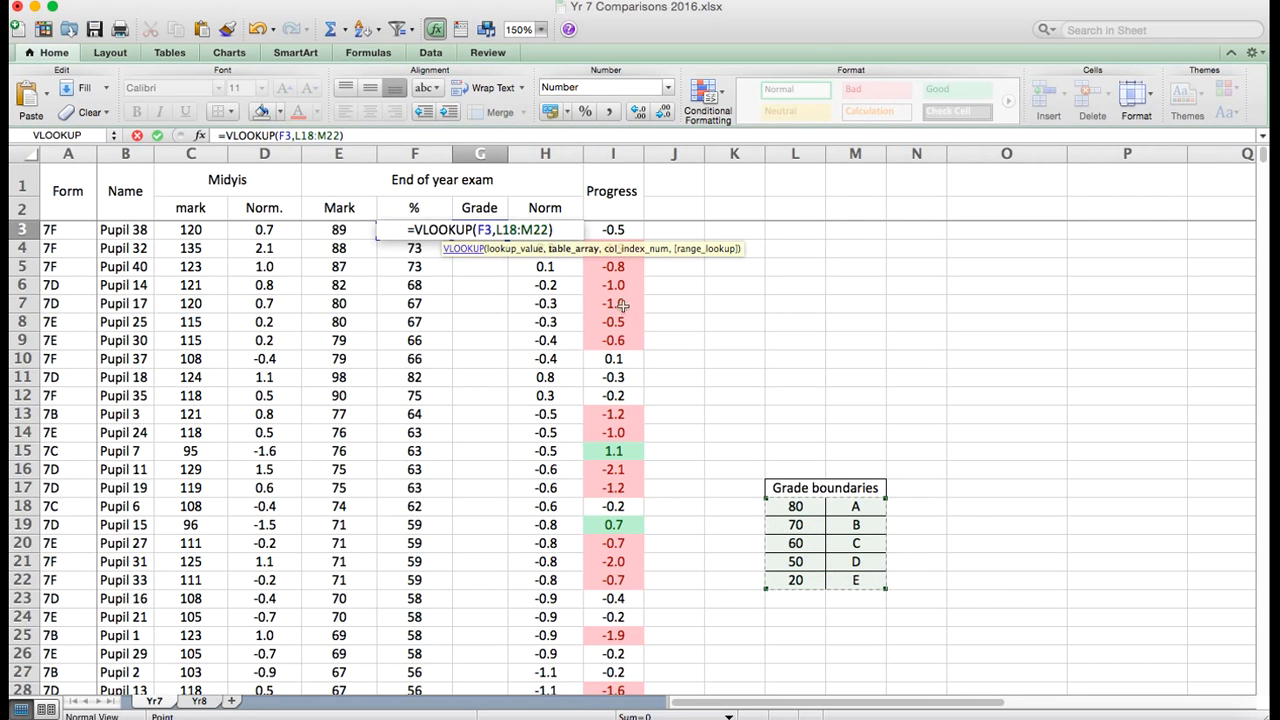
text(,)
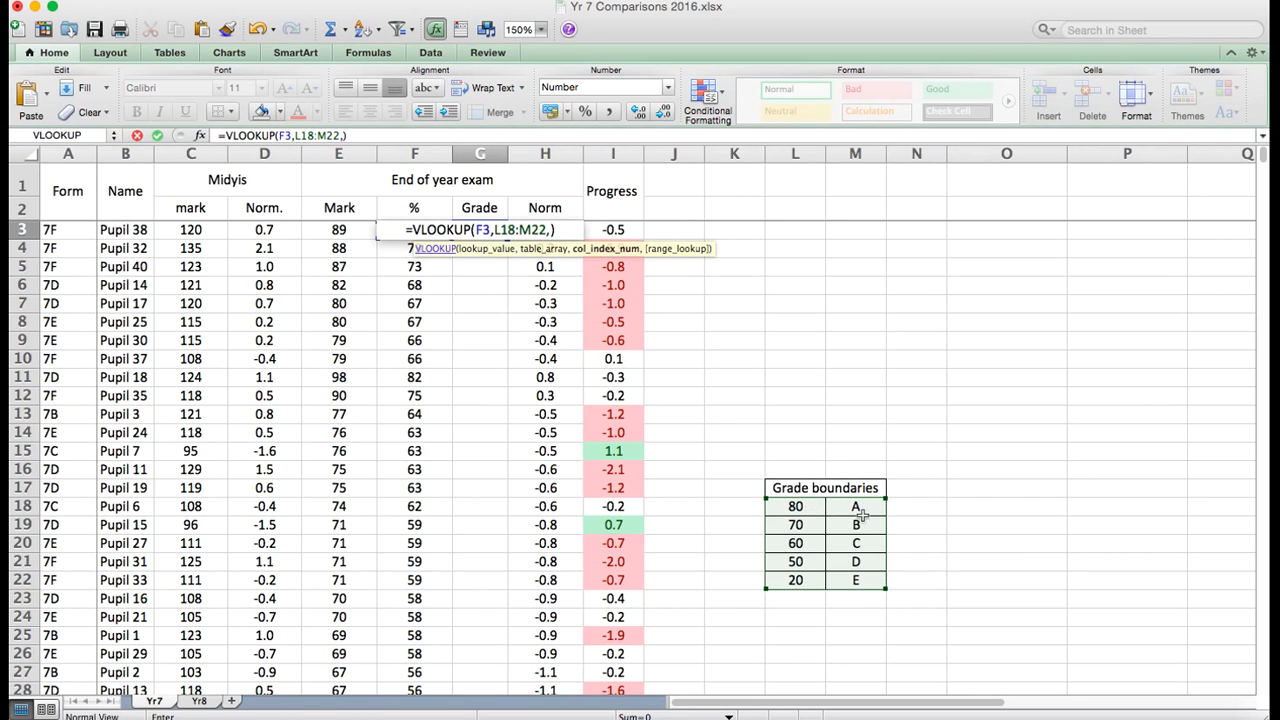
text(2)
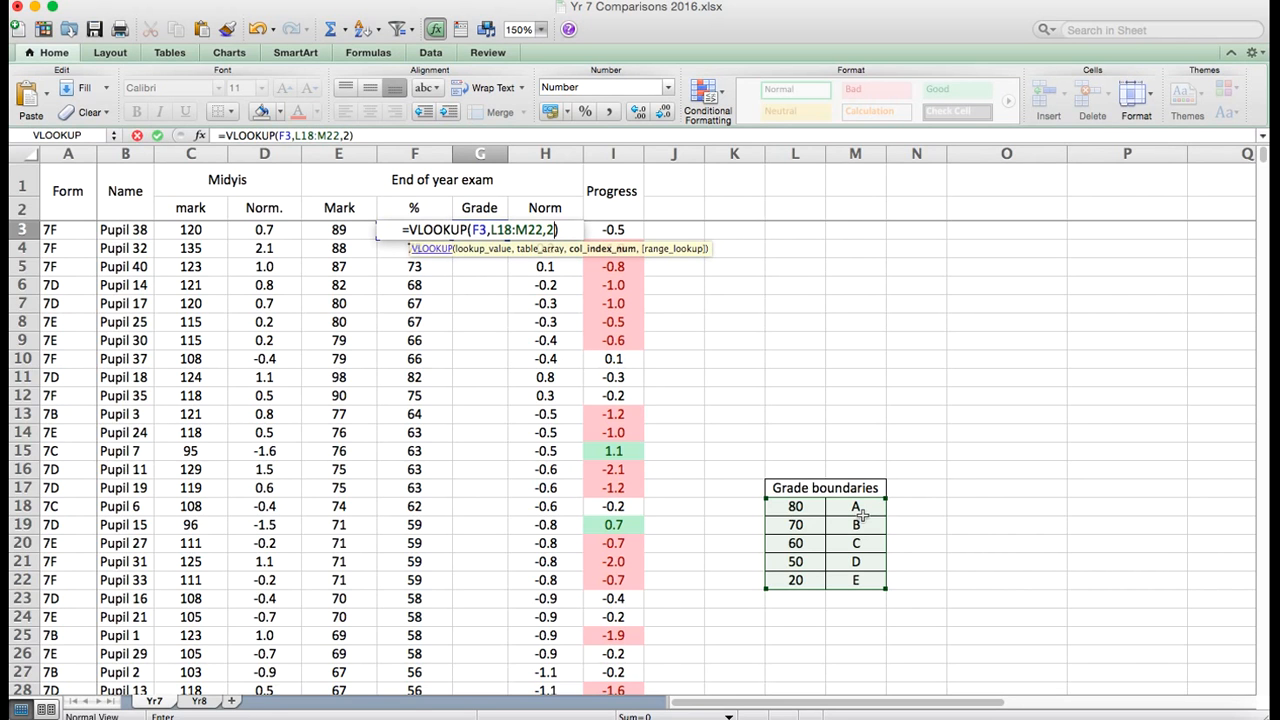
text())
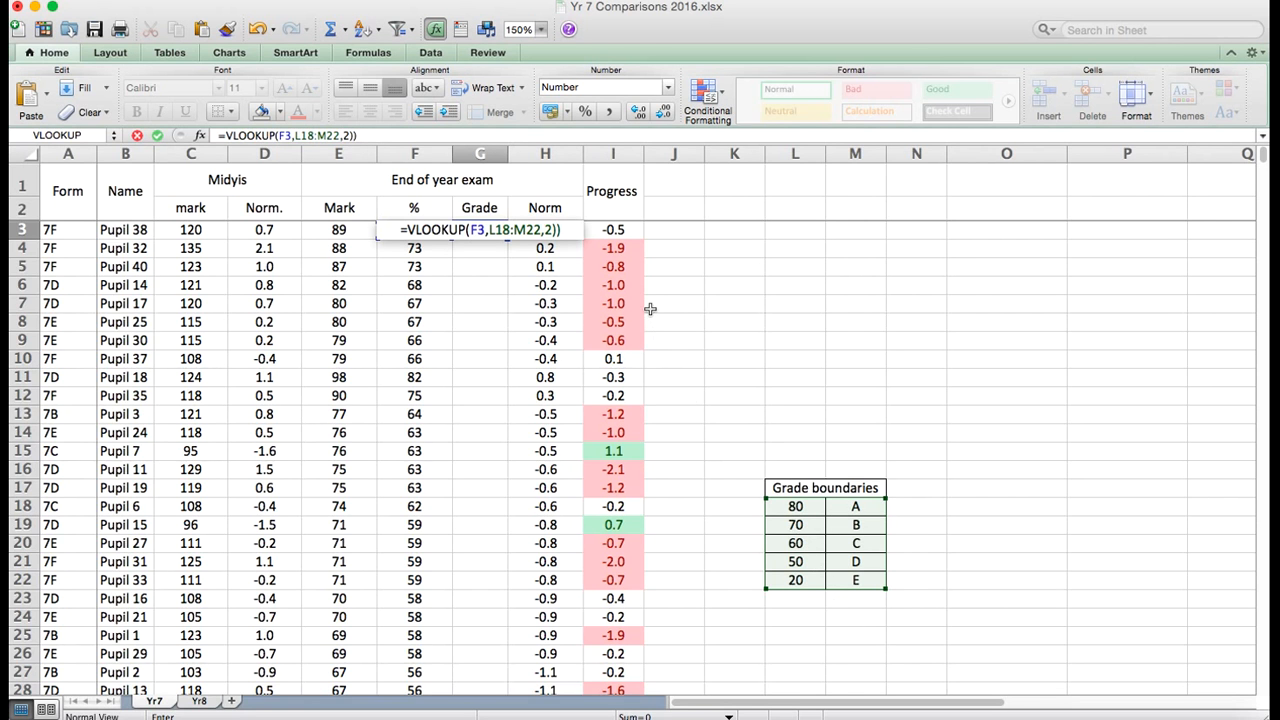
key(Return)
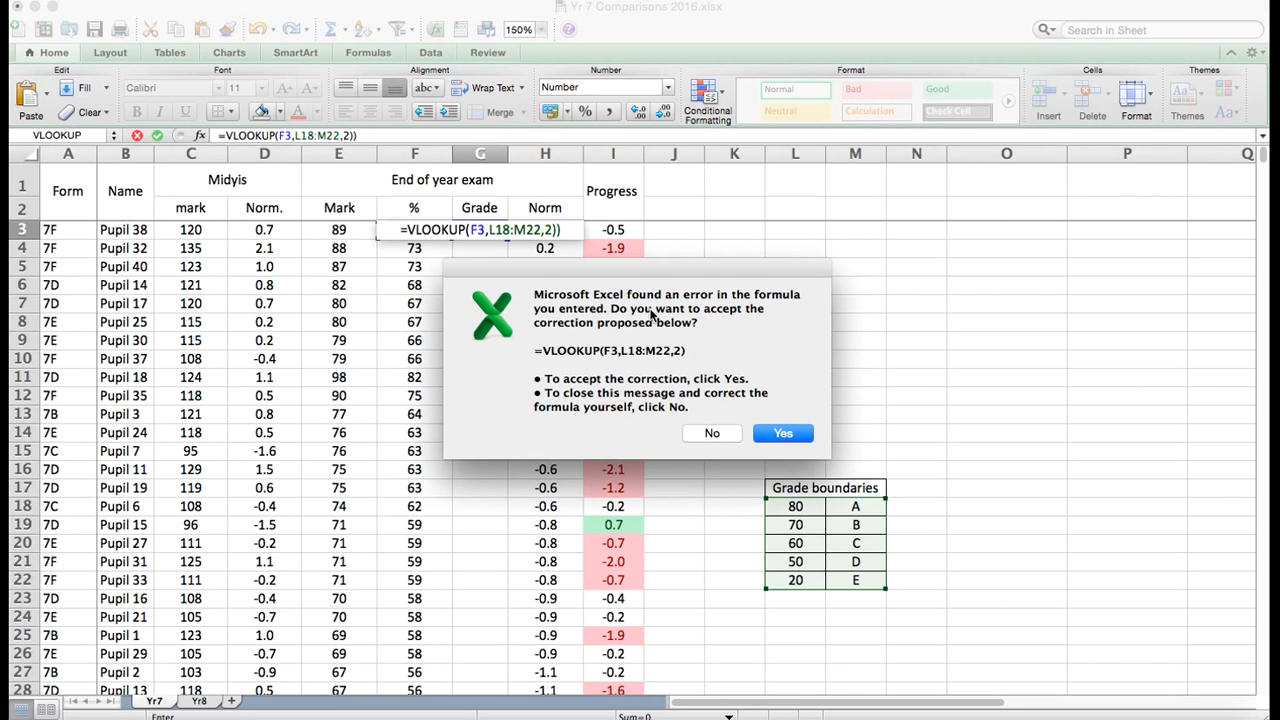
key(Return)
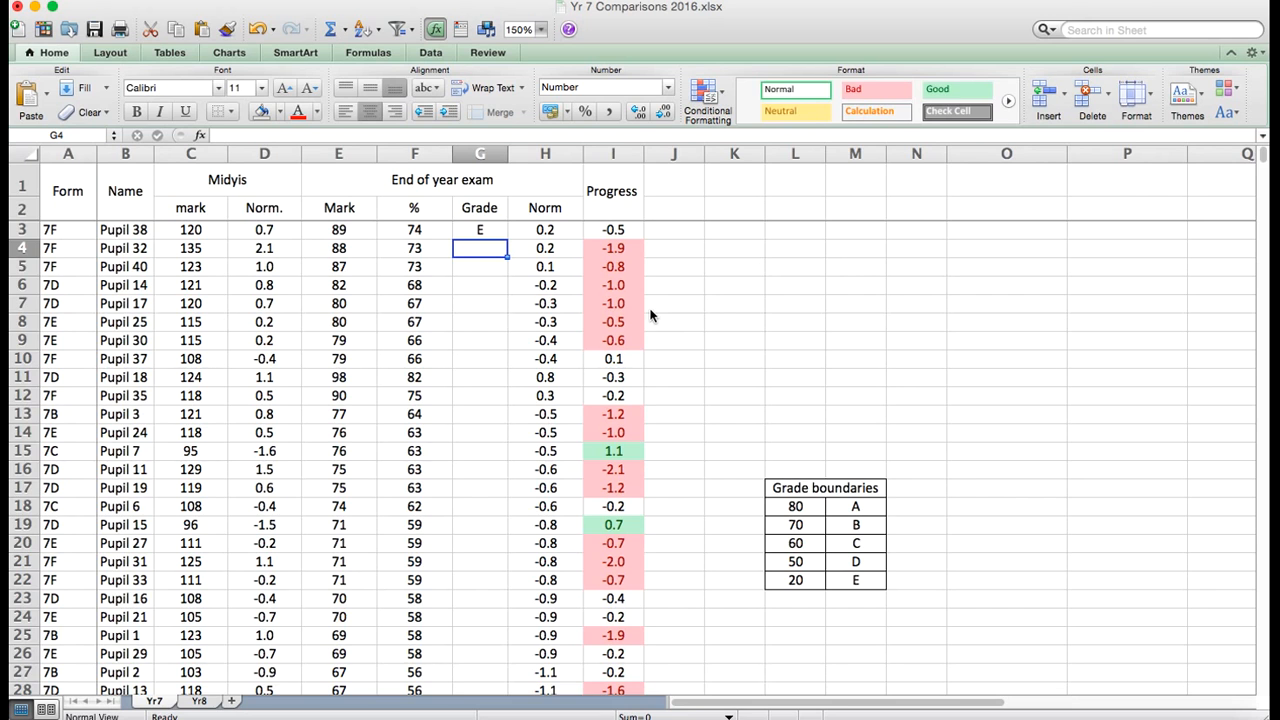
- Sort the grade boundaries in L18:M22 by column L values from smallest to largest
click(477, 231)
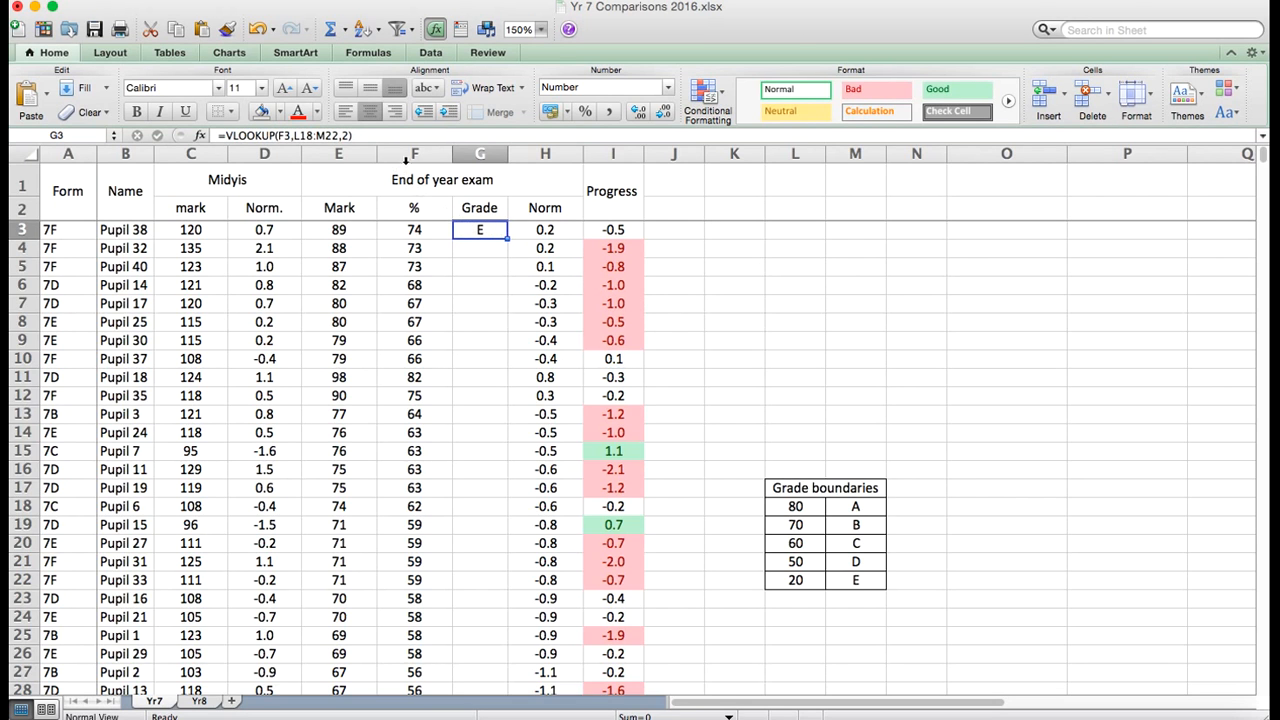
click(427, 235)
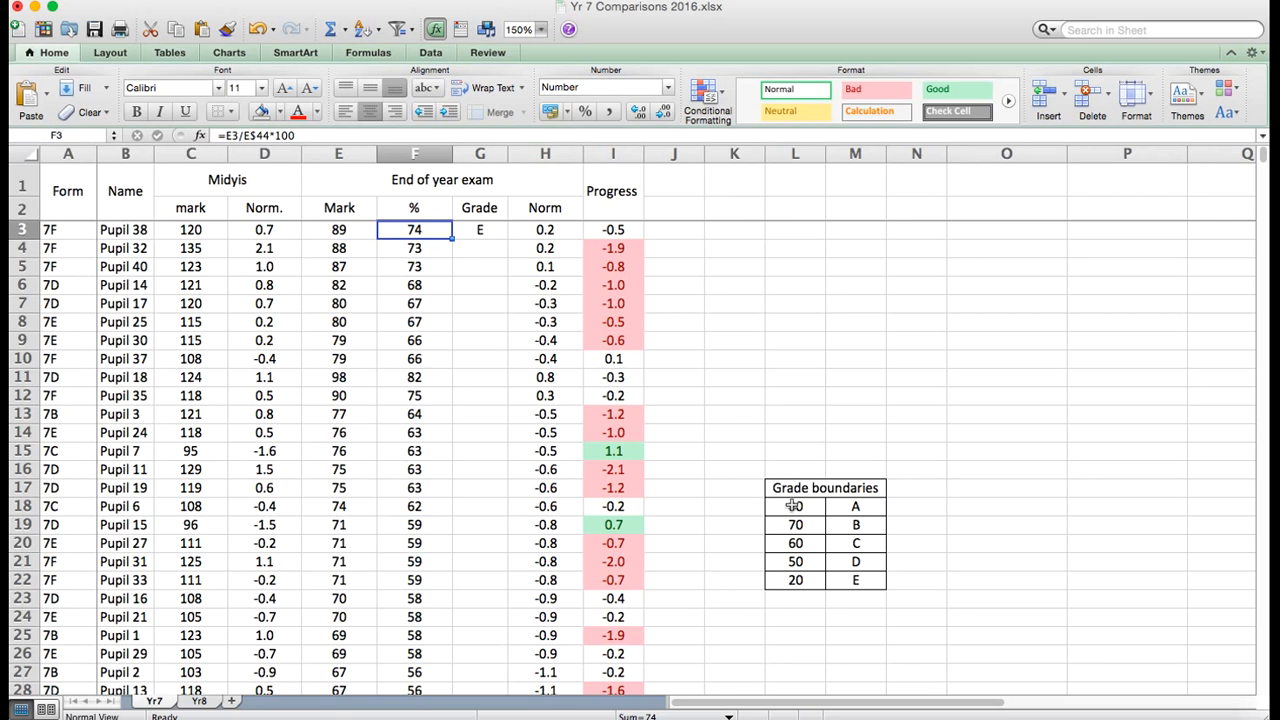
drag(793, 508, 845, 577)
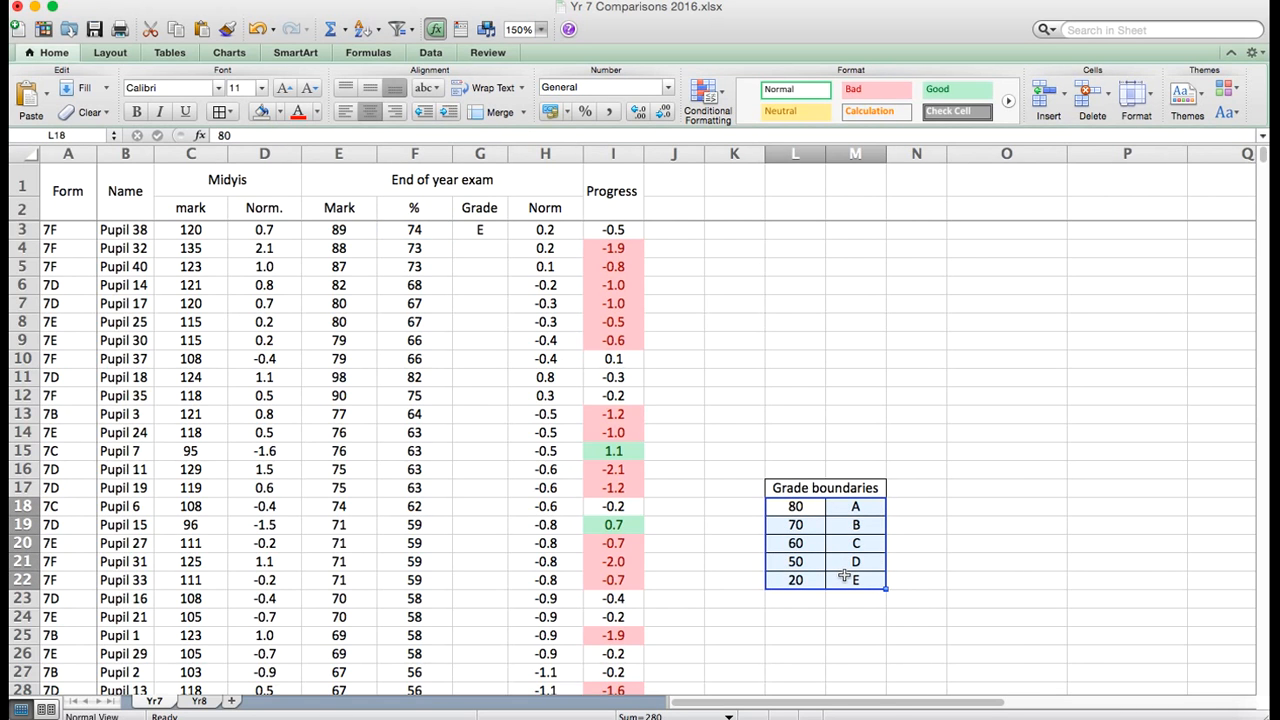
right_click(845, 578)
mouse_move(884, 546)
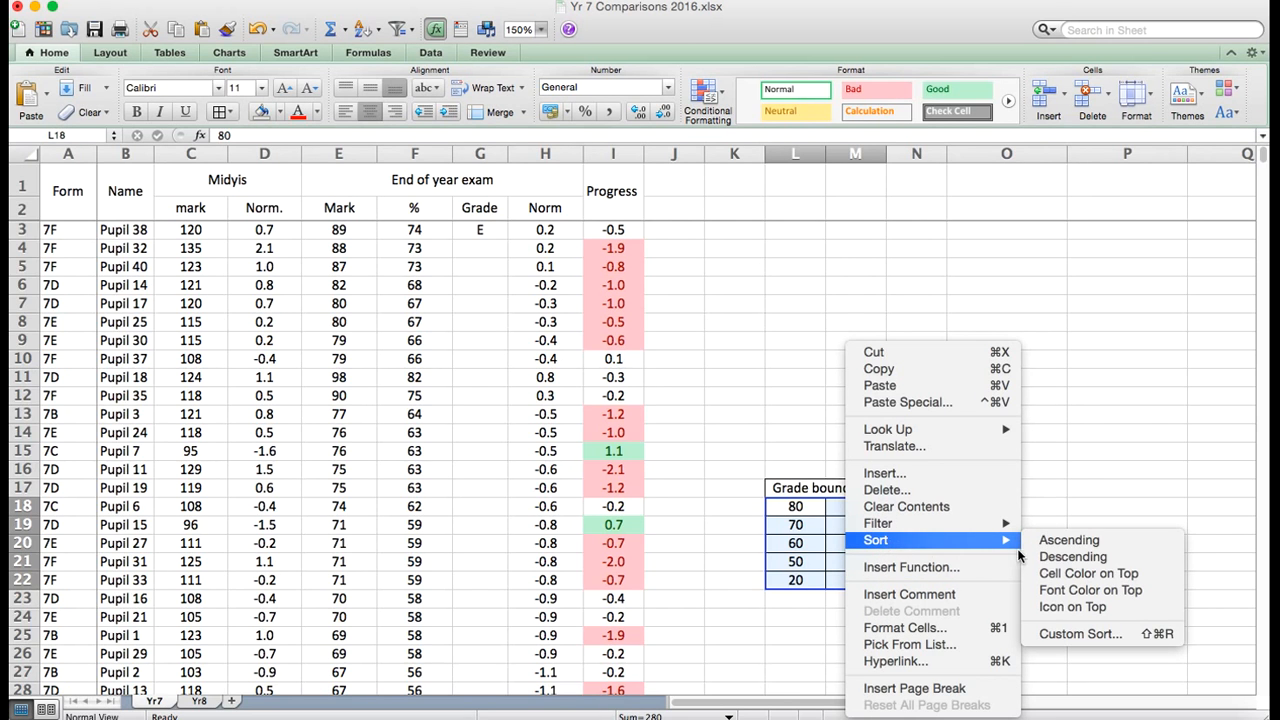
click(1065, 635)
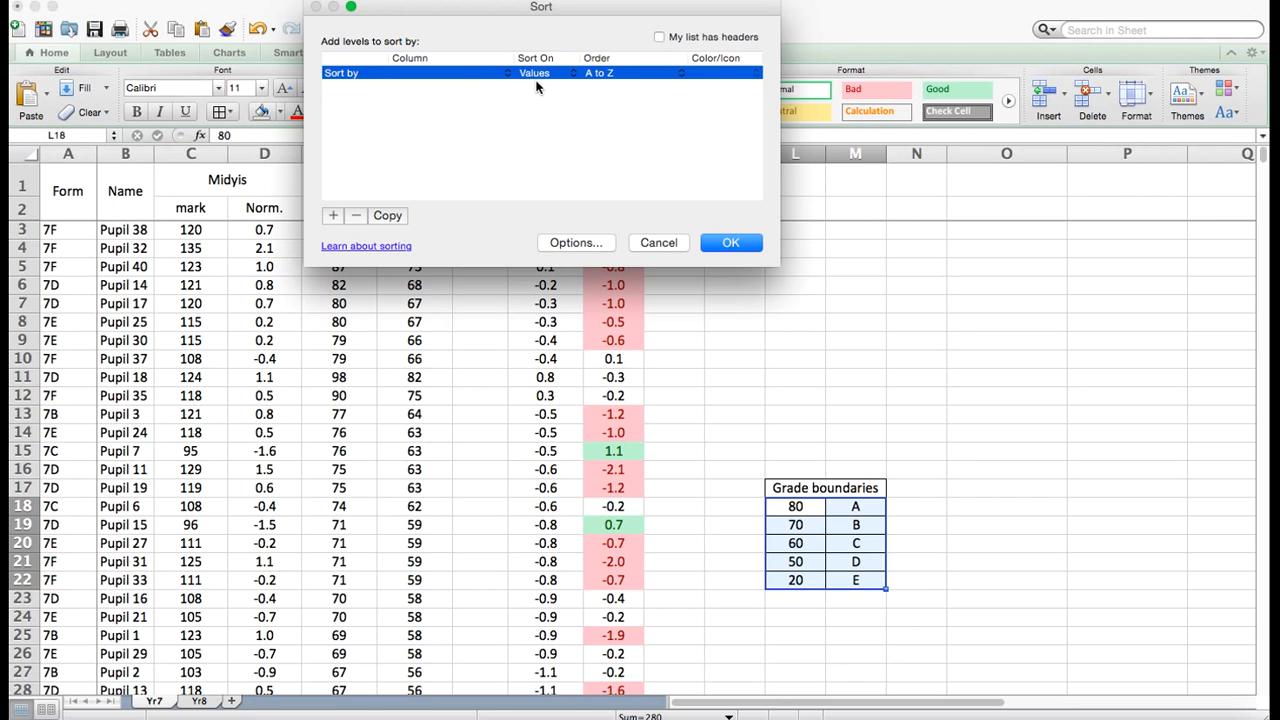
click(488, 73)
click(482, 76)
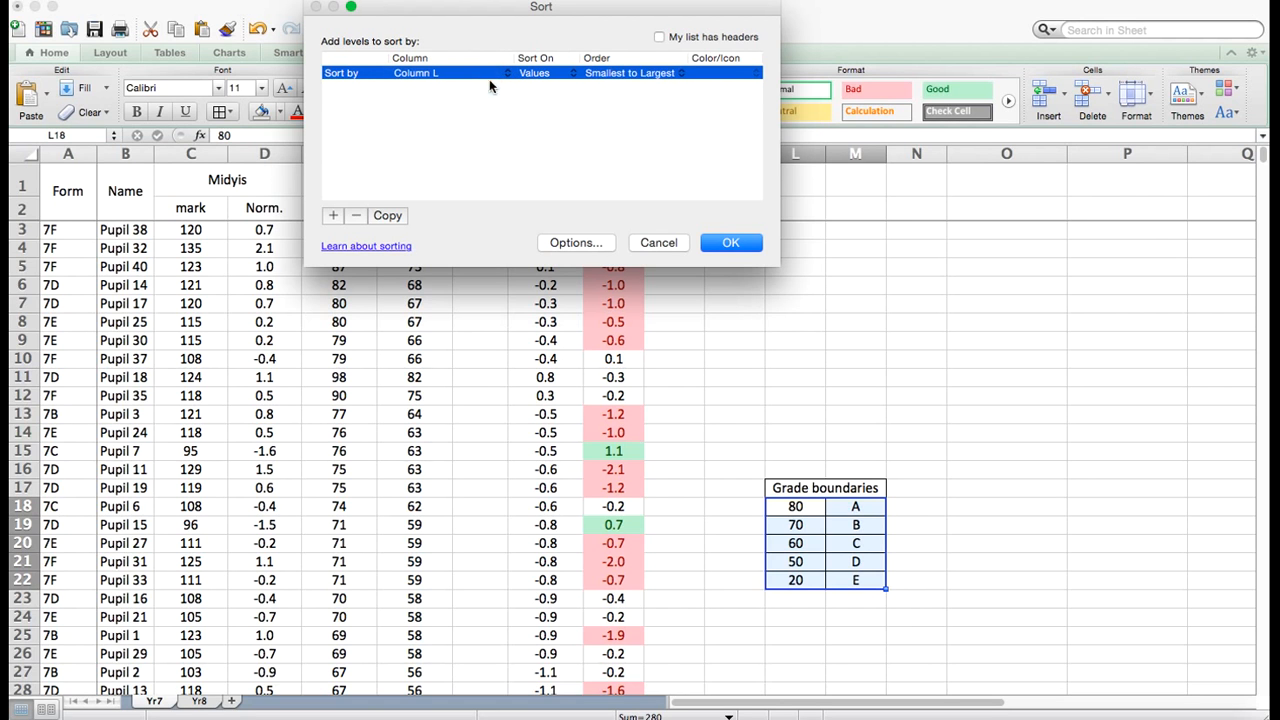
click(724, 243)
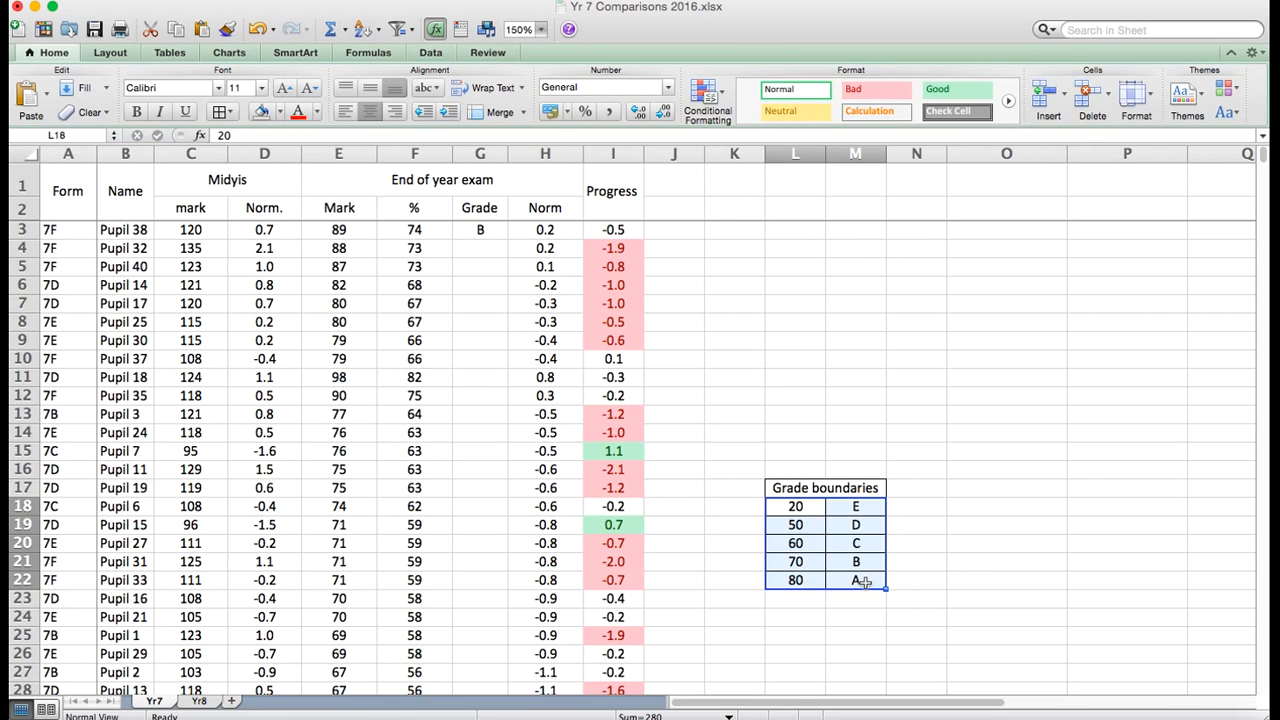
- Try filling the relative-reference grade formula from G3 down to G7
click(486, 233)
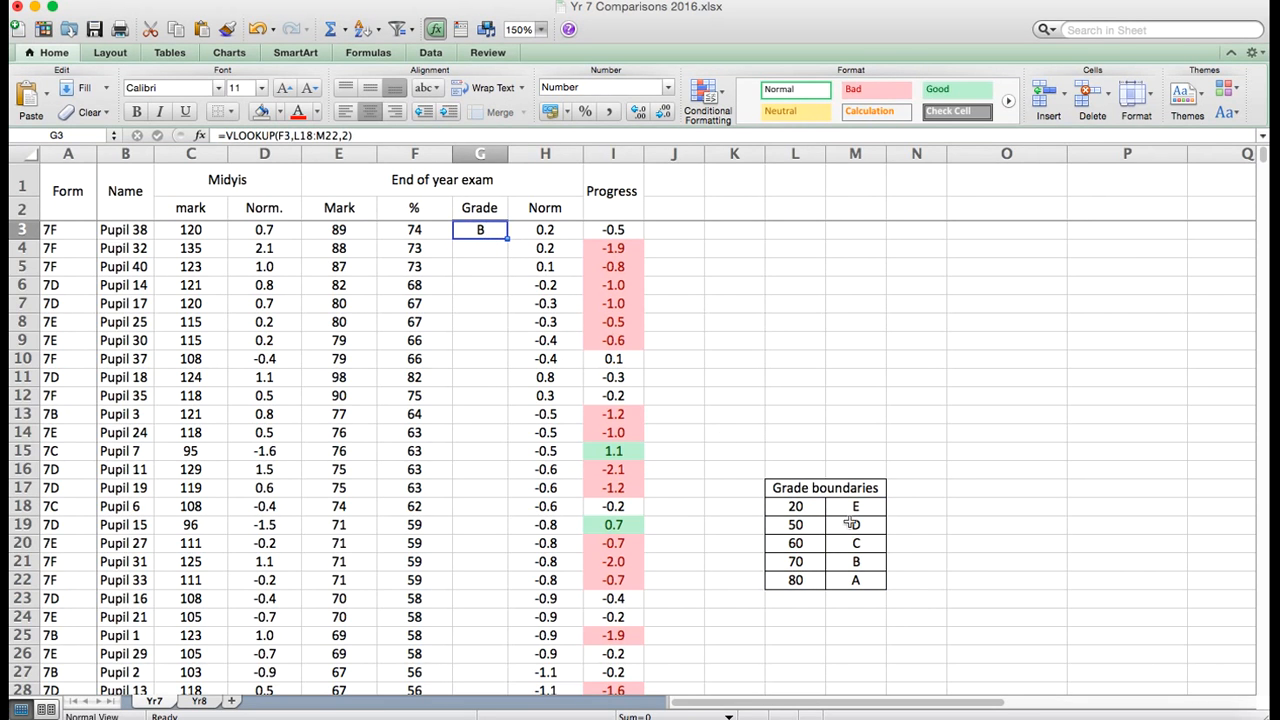
click(798, 506)
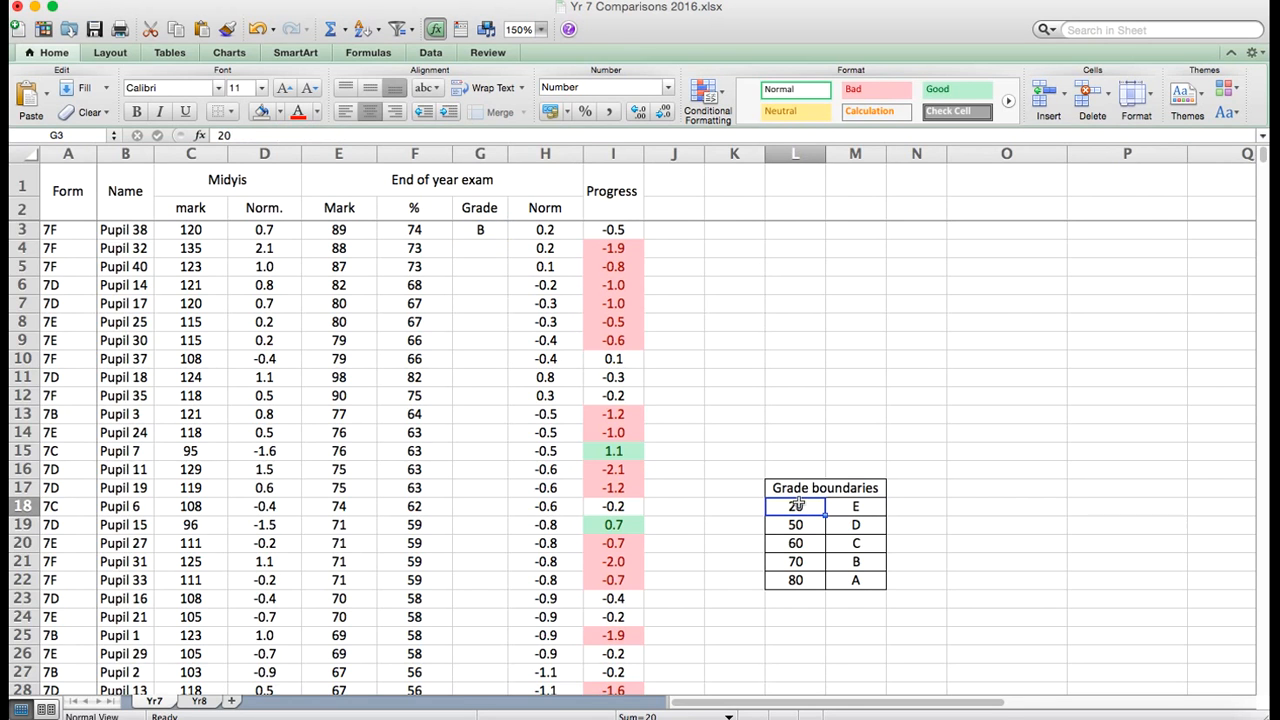
click(483, 230)
drag(507, 240, 505, 312)
- Examine which table range the copied VLOOKUP formula in G6 refers to
click(480, 285)
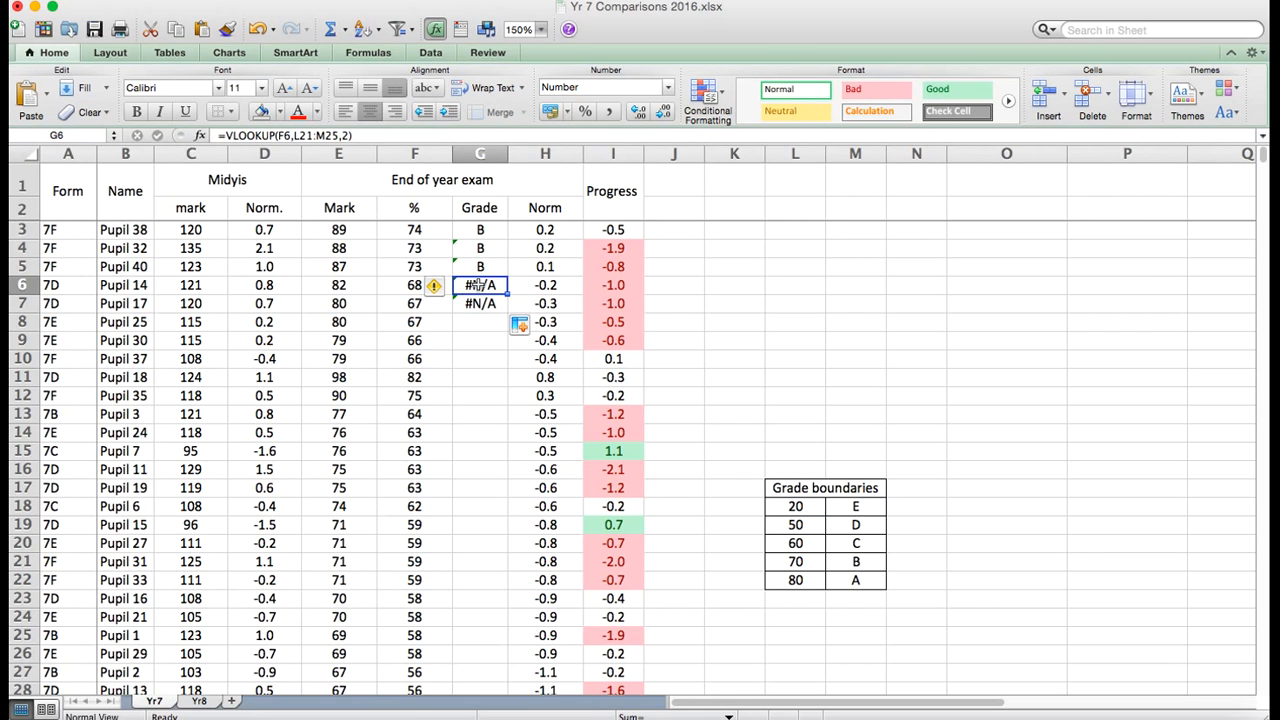
click(355, 135)
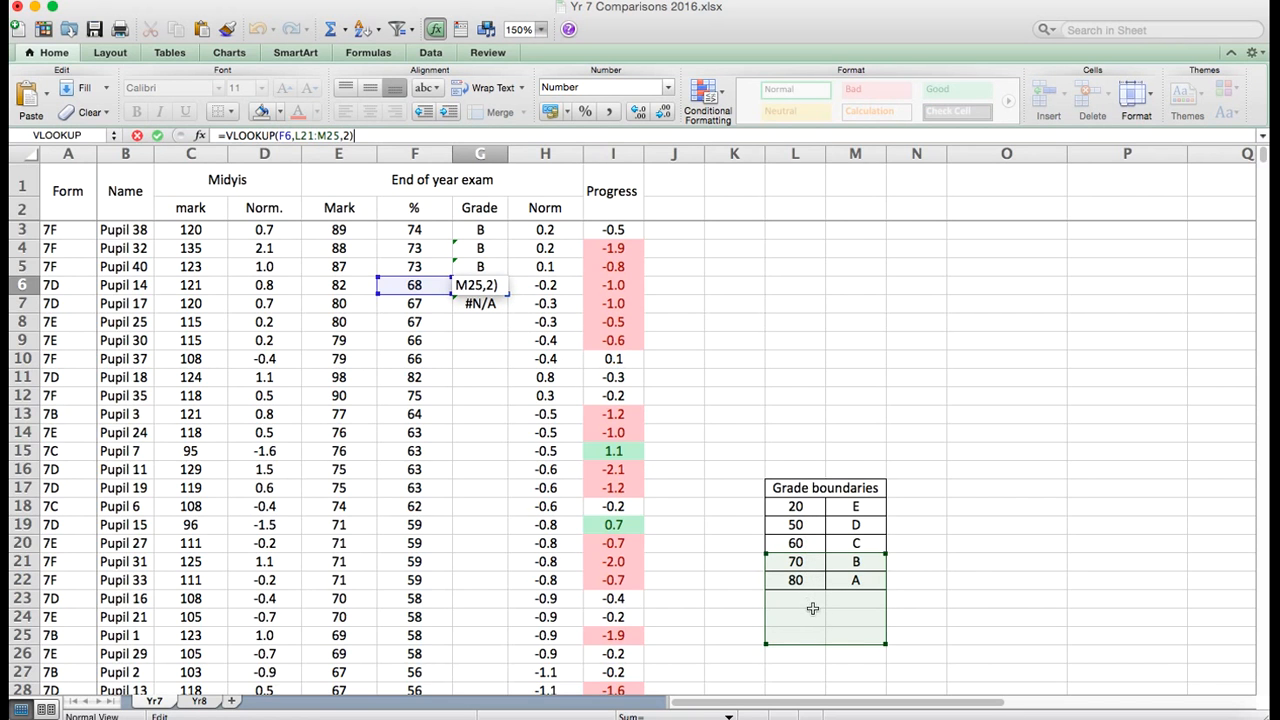
text(+)
click(490, 230)
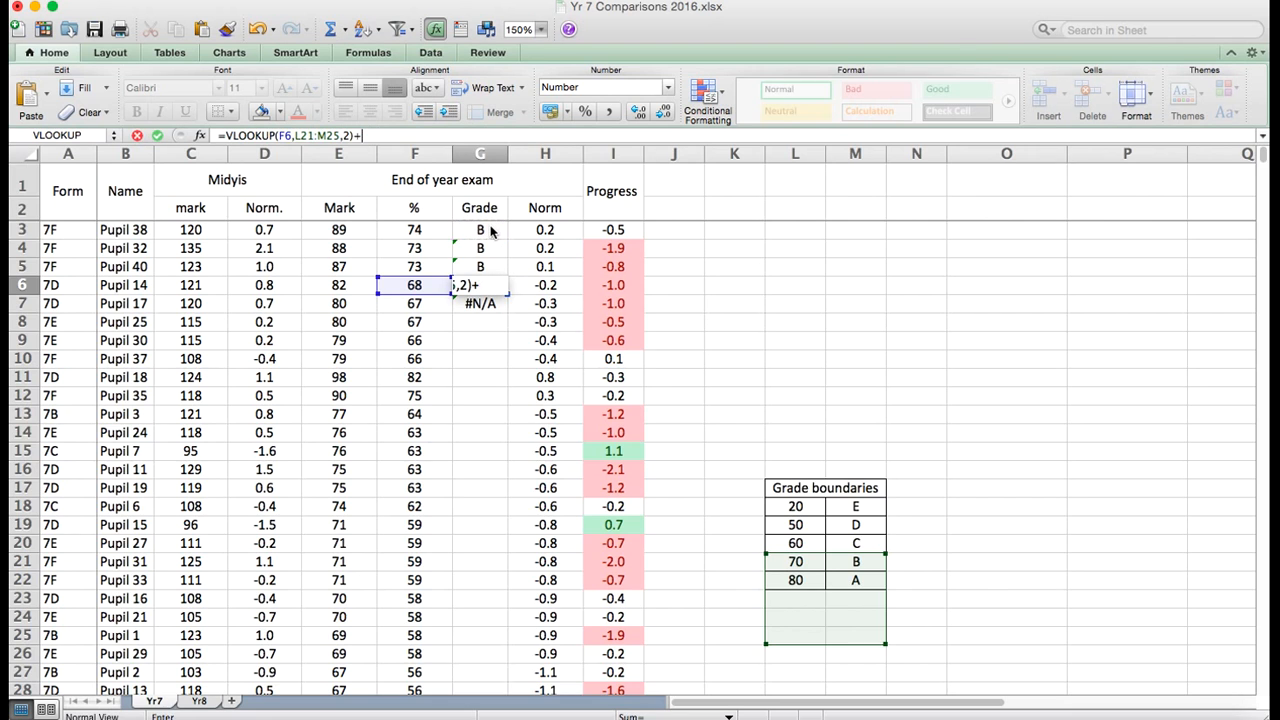
key(Return)
- Make the row references of the lookup table in G3 absolute, giving =VLOOKUP(F3,L$18:M$22,2)
click(484, 229)
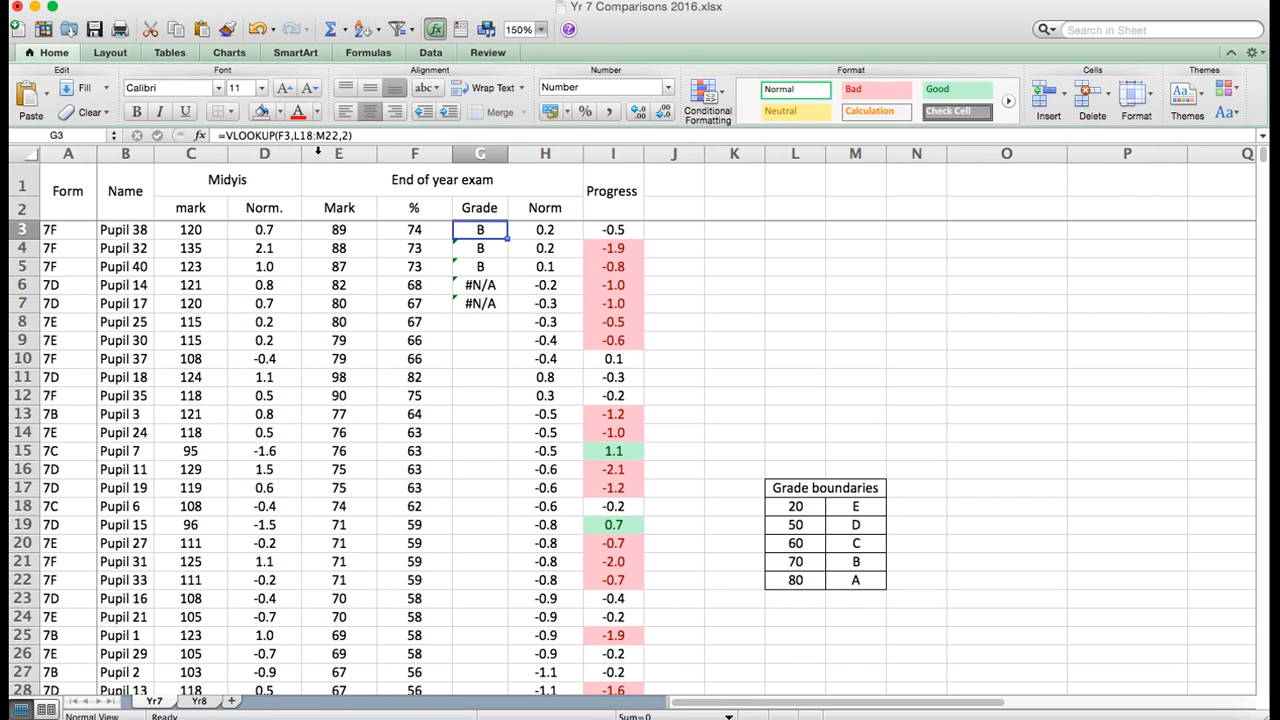
click(304, 135)
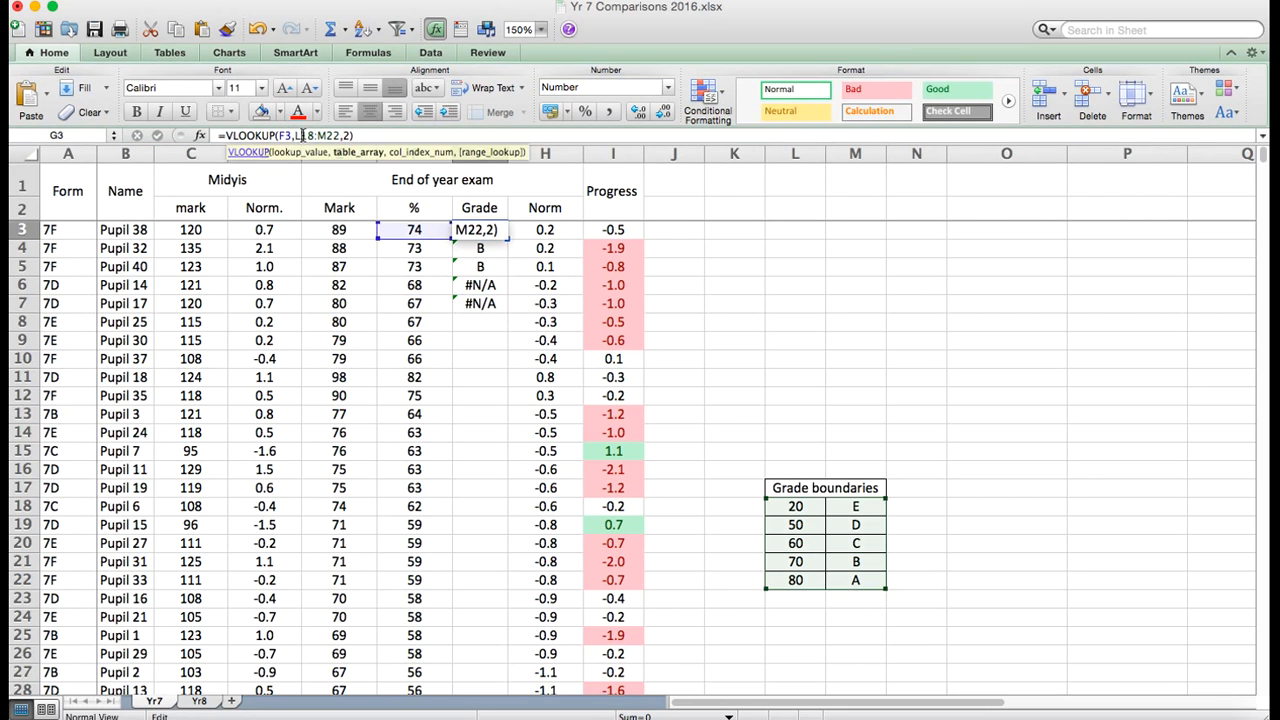
text($)
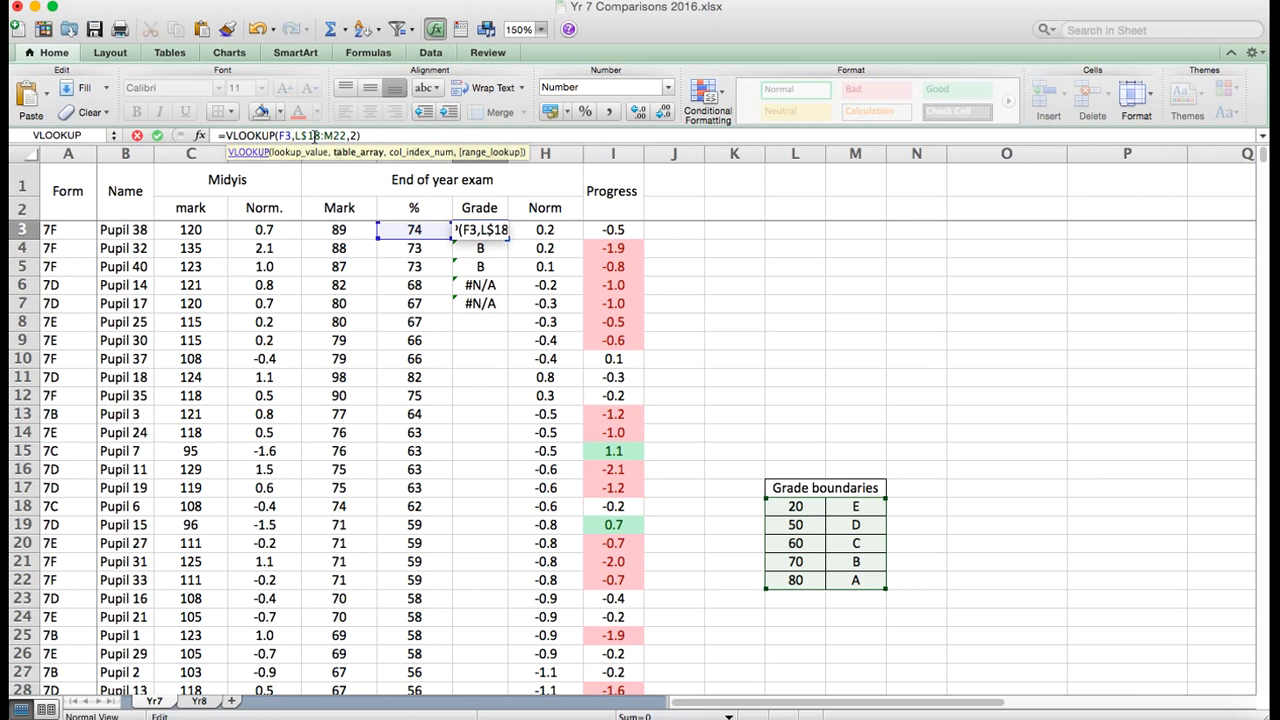
key(Right)
key(Right)
key(Right)
key(Right)
text($)
key(Return)
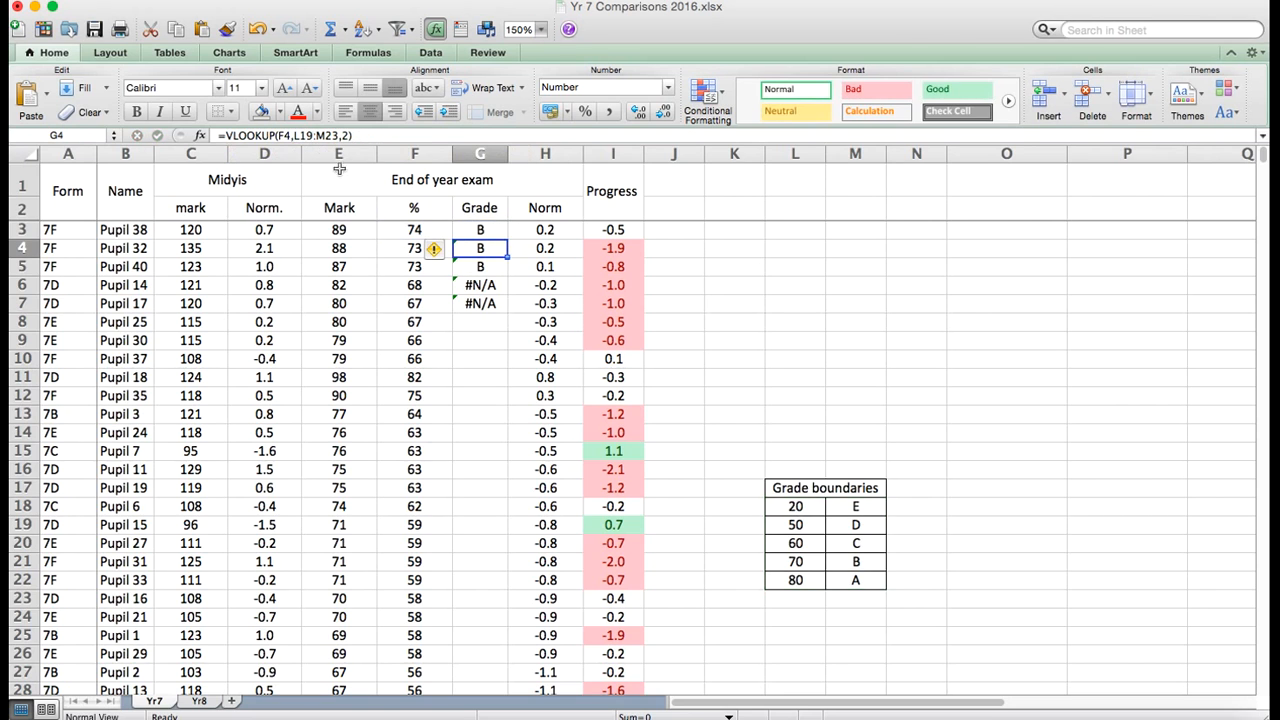
- Fill the grade formula from G3 down to G13 and check the table range used in G8
click(503, 233)
drag(506, 236, 508, 420)
click(471, 317)
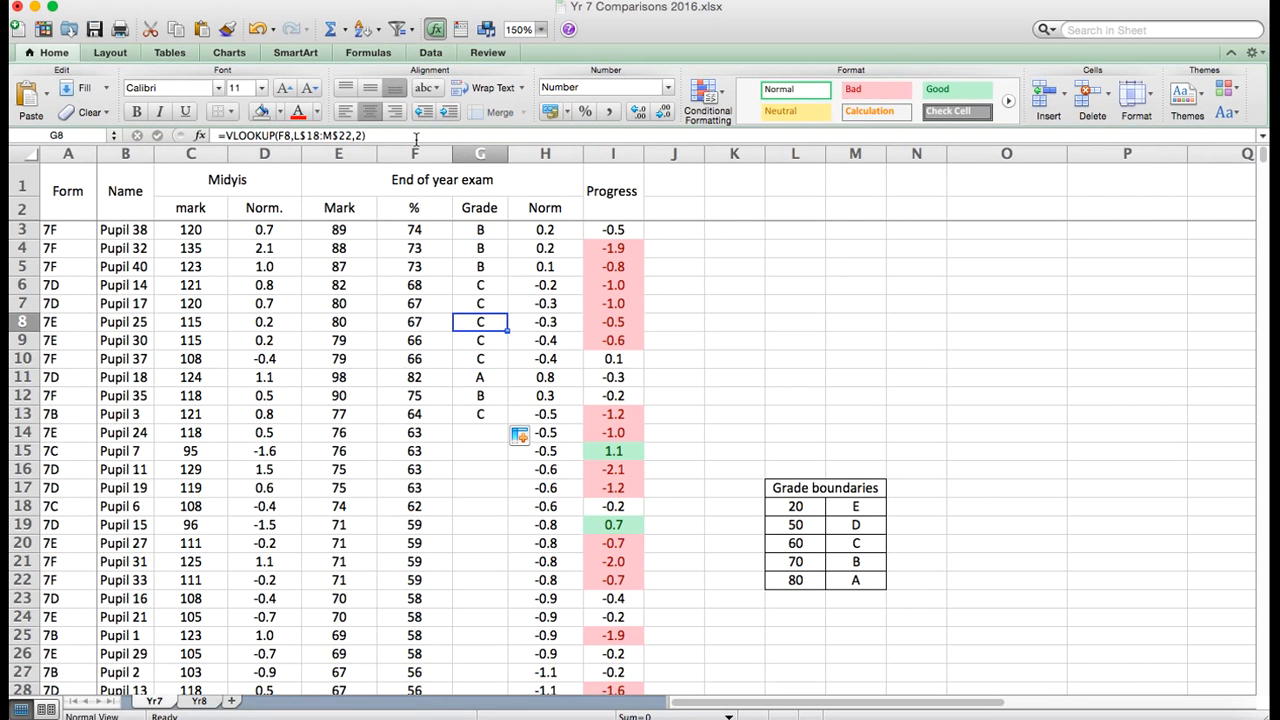
double_click(471, 320)
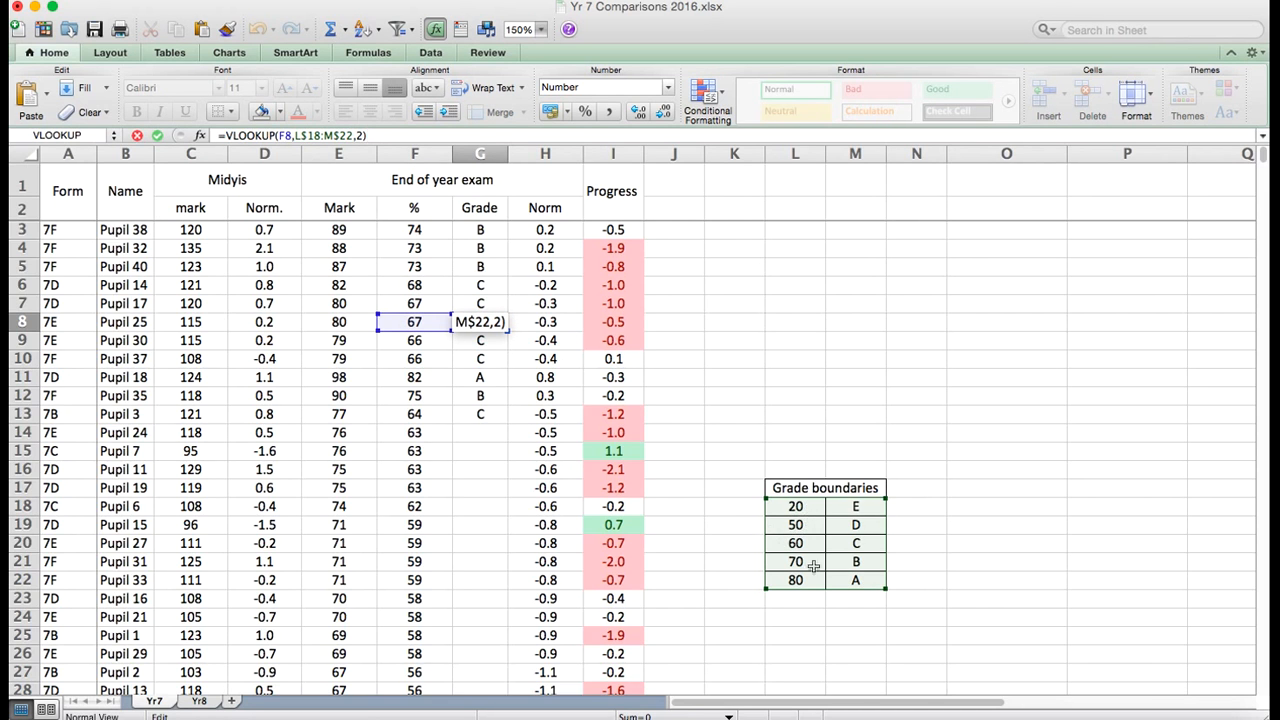
key(Return)
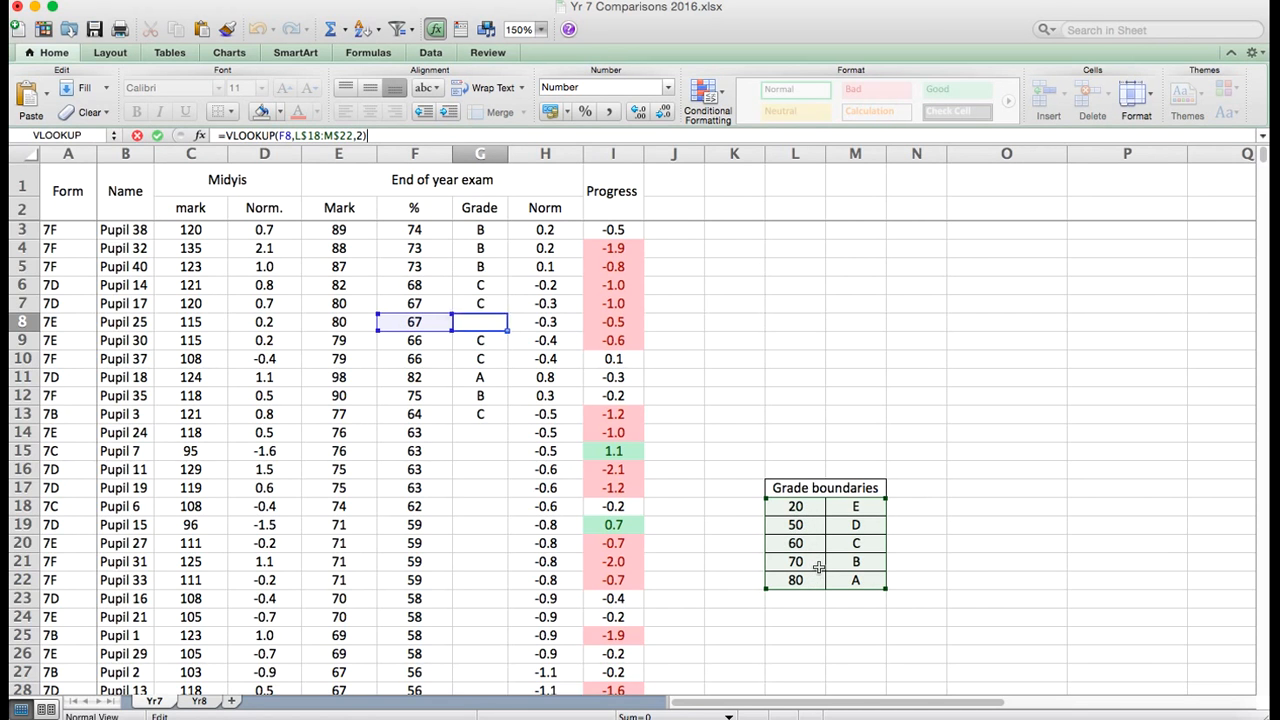
- Name the grade boundaries range L18:M22 "grades" and select cell G3
drag(795, 512, 855, 575)
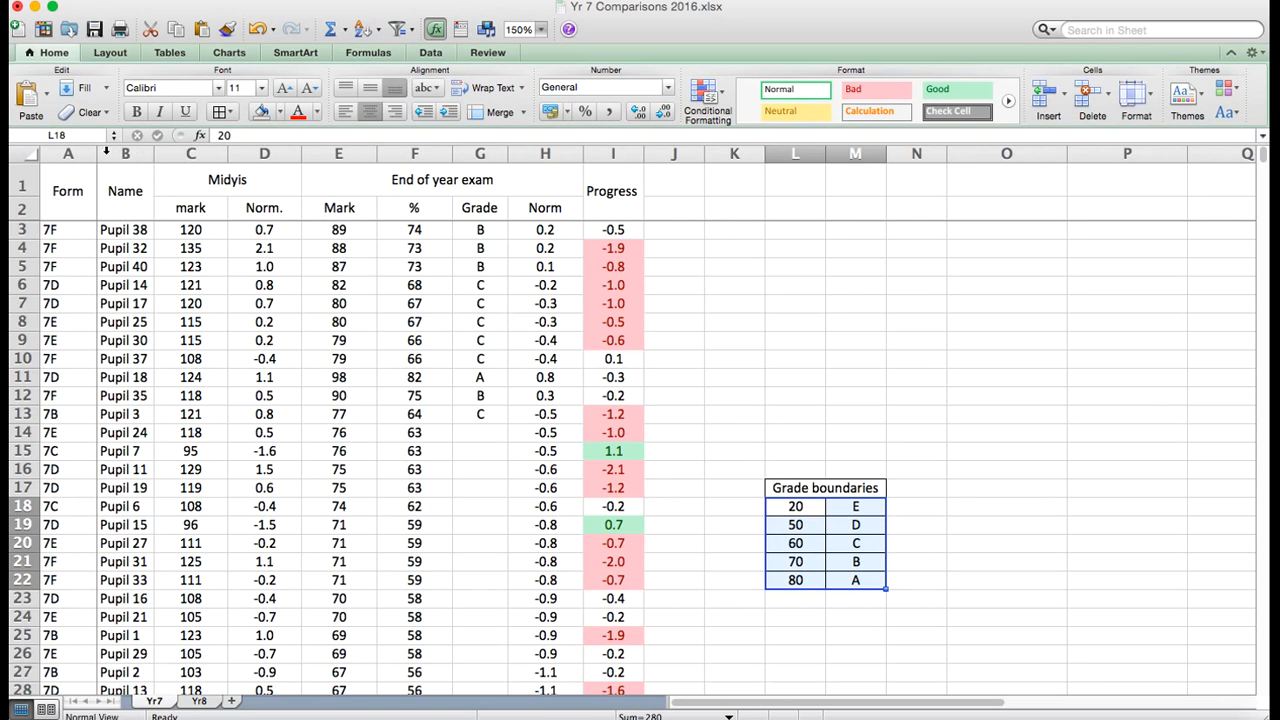
click(71, 135)
text(grades)
key(Return)
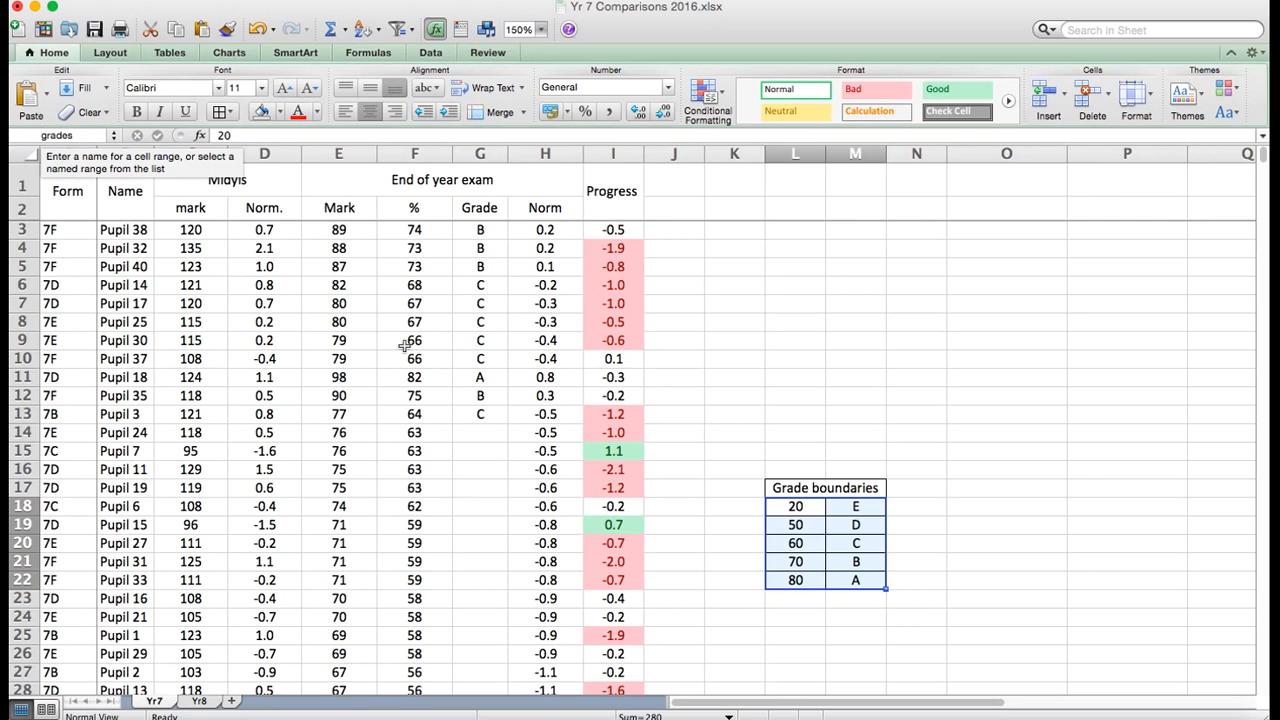
click(477, 229)
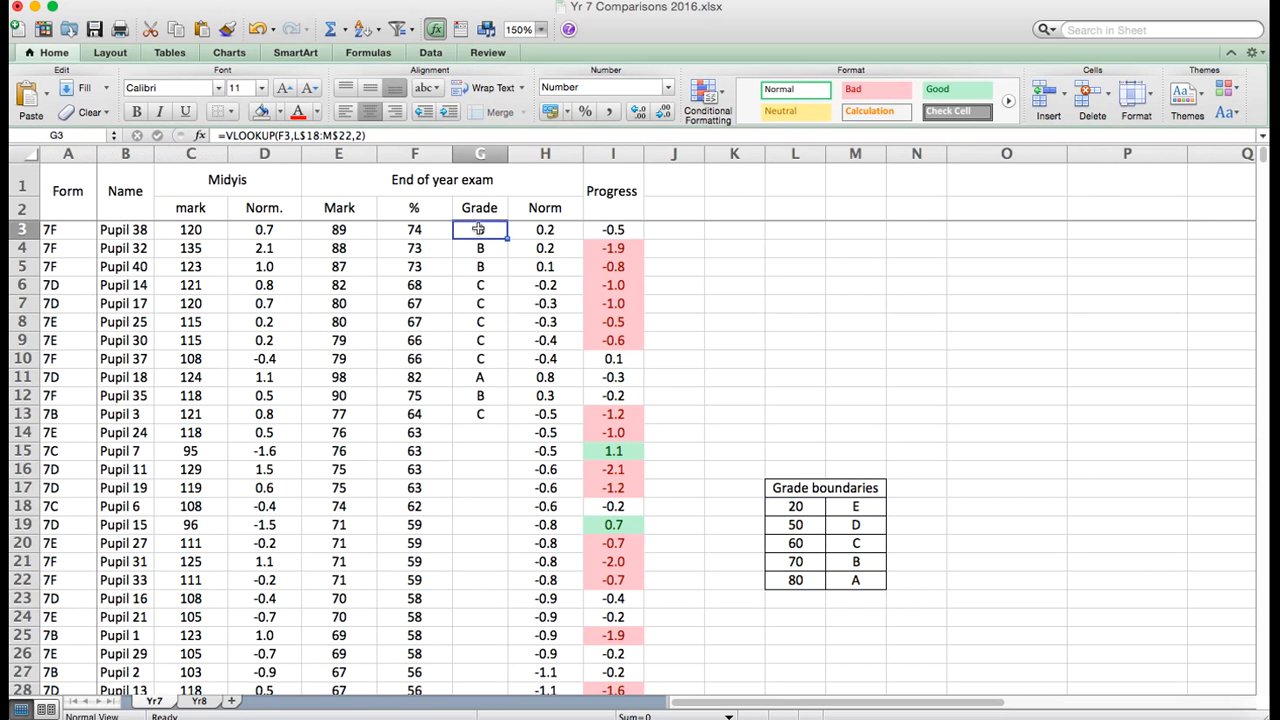
- Replace the table reference in G3's lookup formula with the named range, giving =VLOOKUP(F3,grades,2)
click(295, 139)
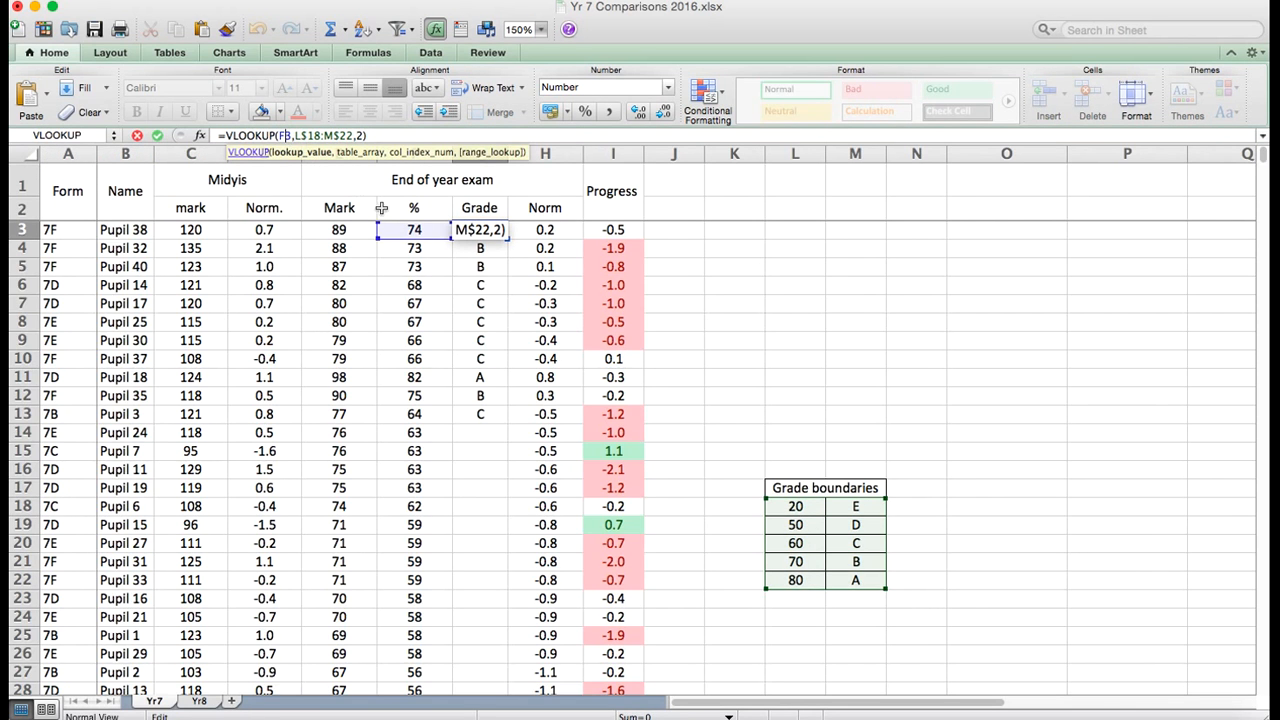
click(329, 135)
click(341, 135)
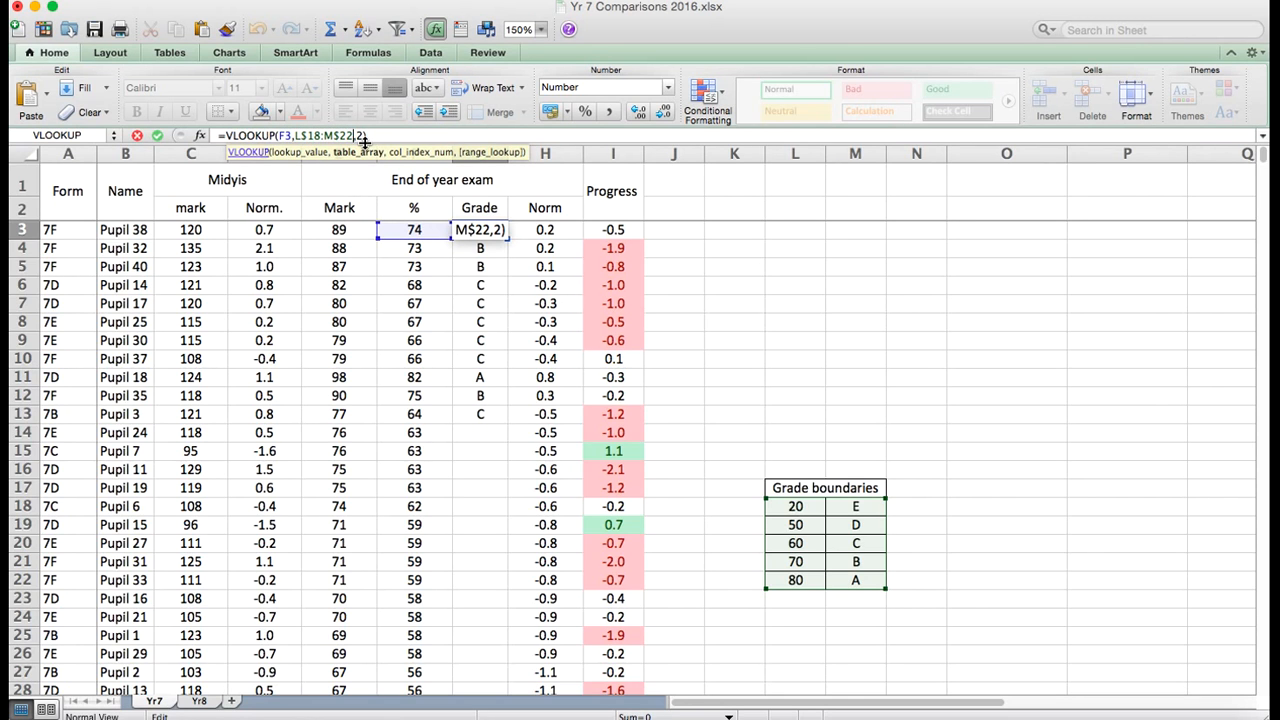
key(BackSpace)
key(BackSpace)
key(BackSpace)
key(BackSpace)
key(BackSpace)
key(BackSpace)
key(BackSpace)
key(BackSpace)
key(BackSpace)
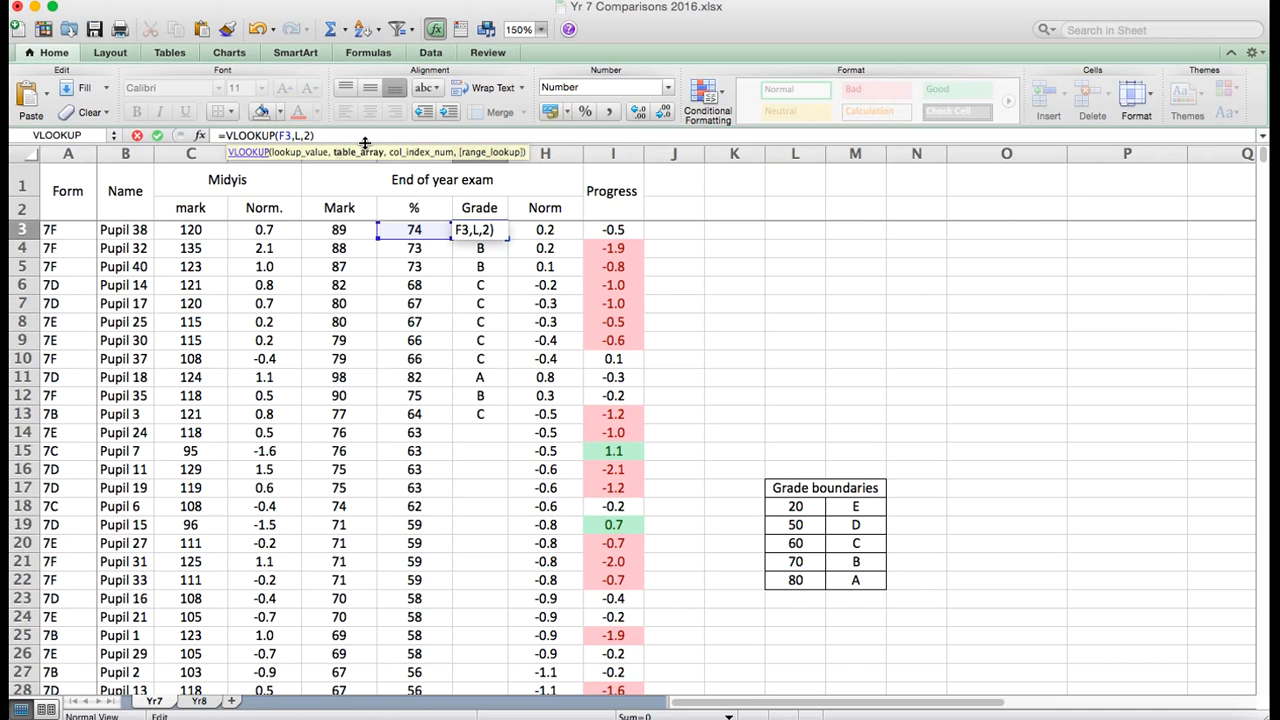
text(grades)
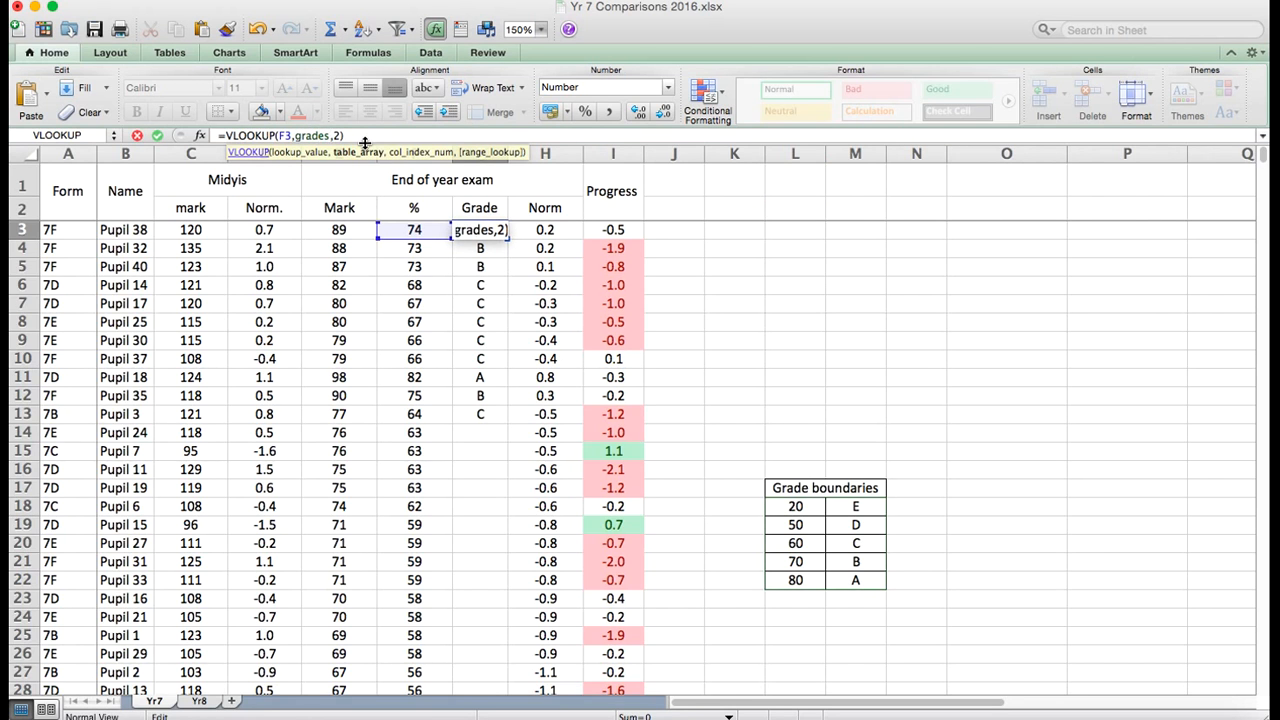
key(Return)
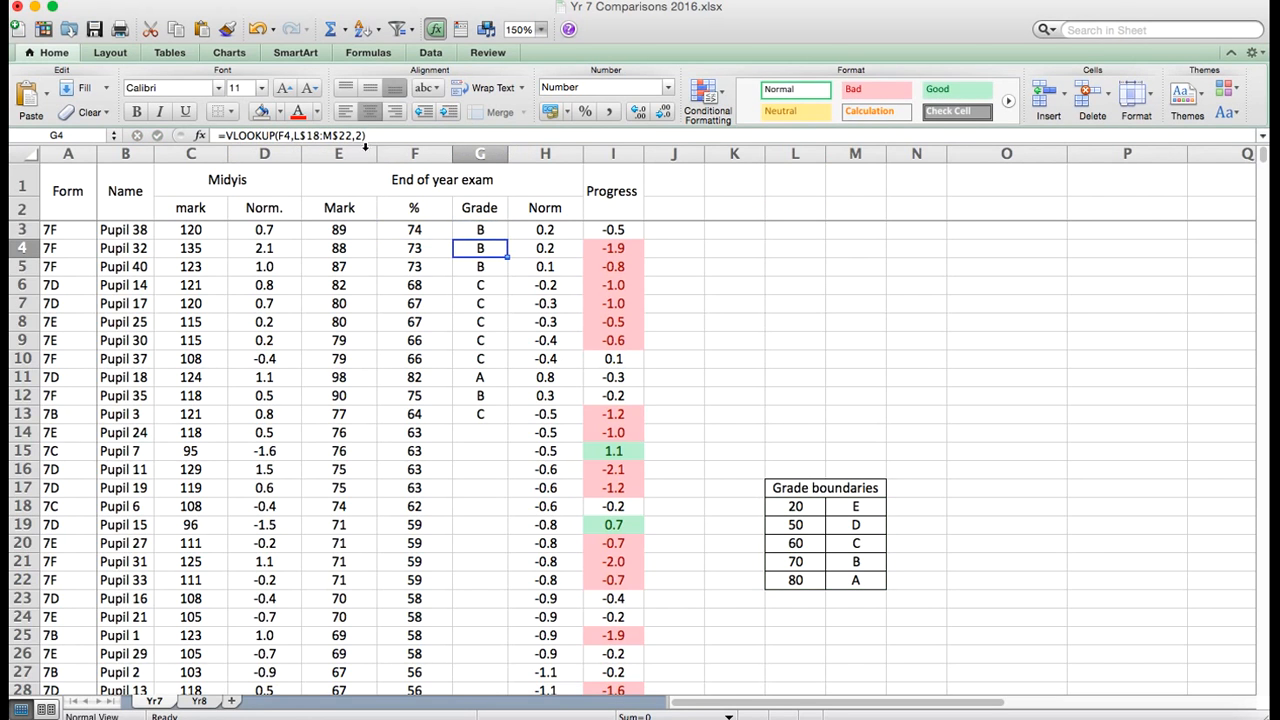
- Fill the named-range grade formula from G3 down to the last pupil in row 42
click(495, 229)
mouse_move(507, 239)
mouse_down()
mouse_move(514, 680)
mouse_move(500, 252)
mouse_up()
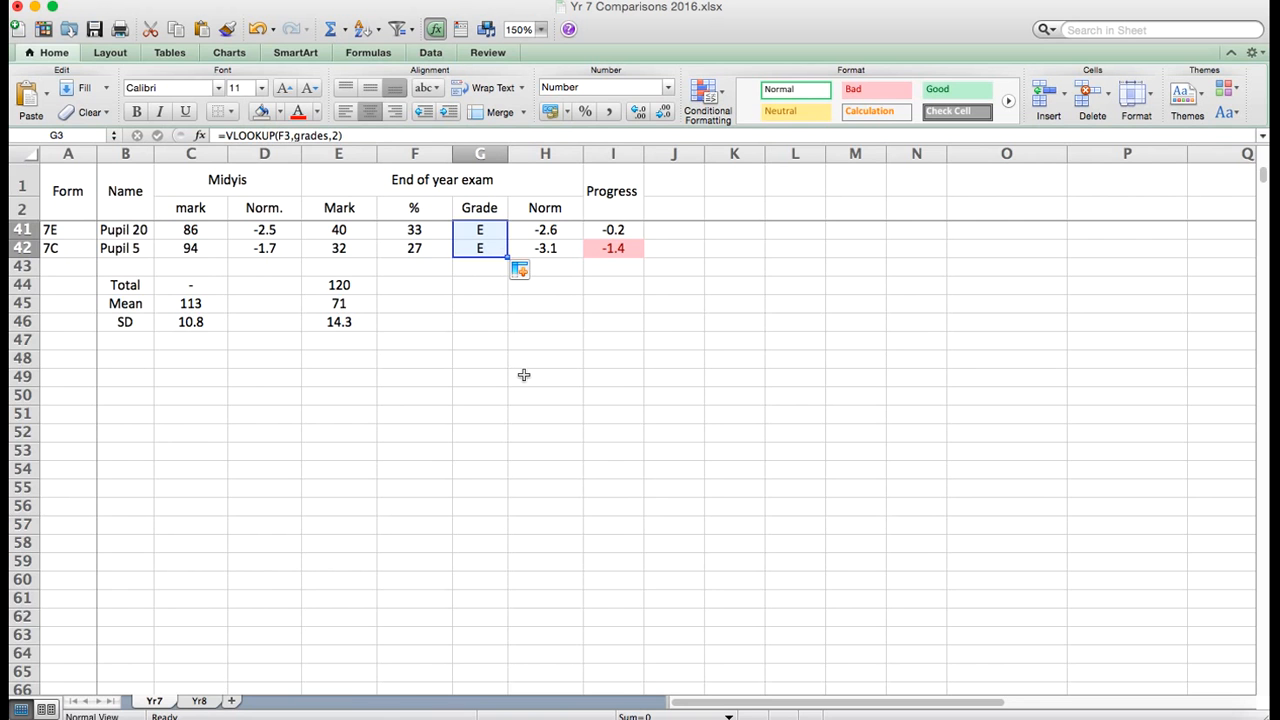
scroll(523, 376, up, 10)
click(950, 574)
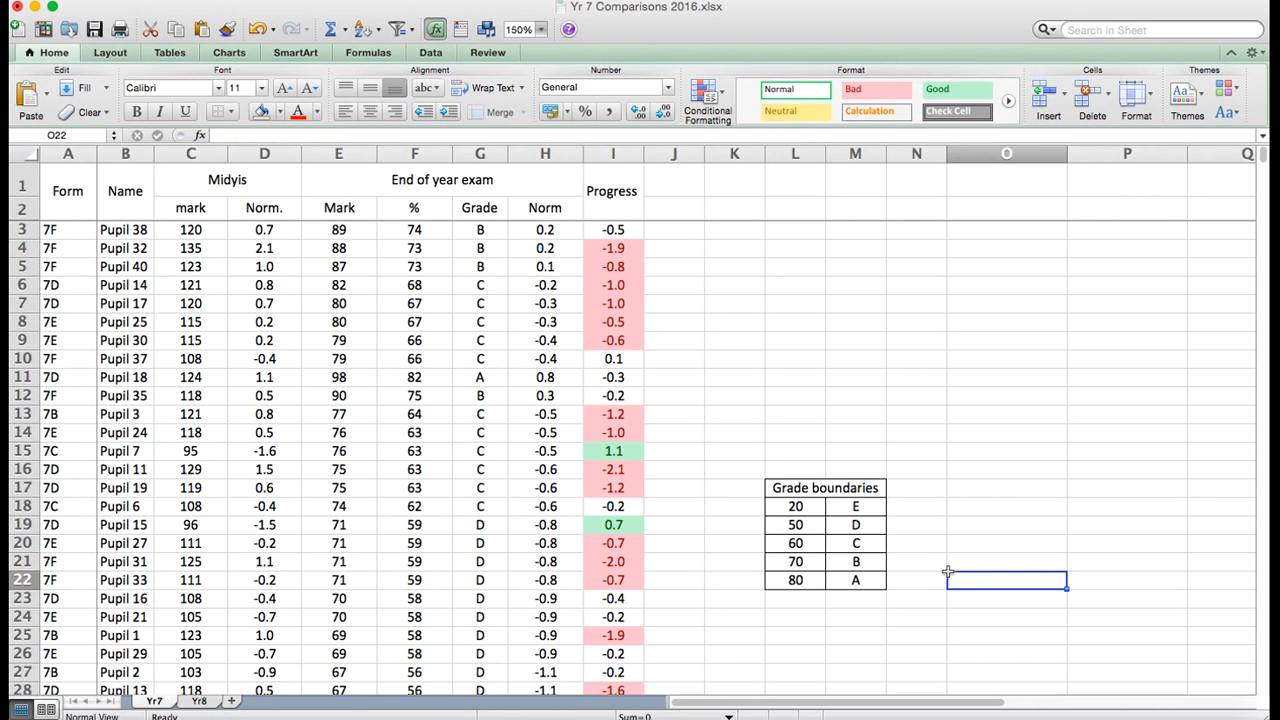
- Apply all borders to the whole pupil table, A1:I42
drag(67, 207, 612, 342)
click(232, 111)
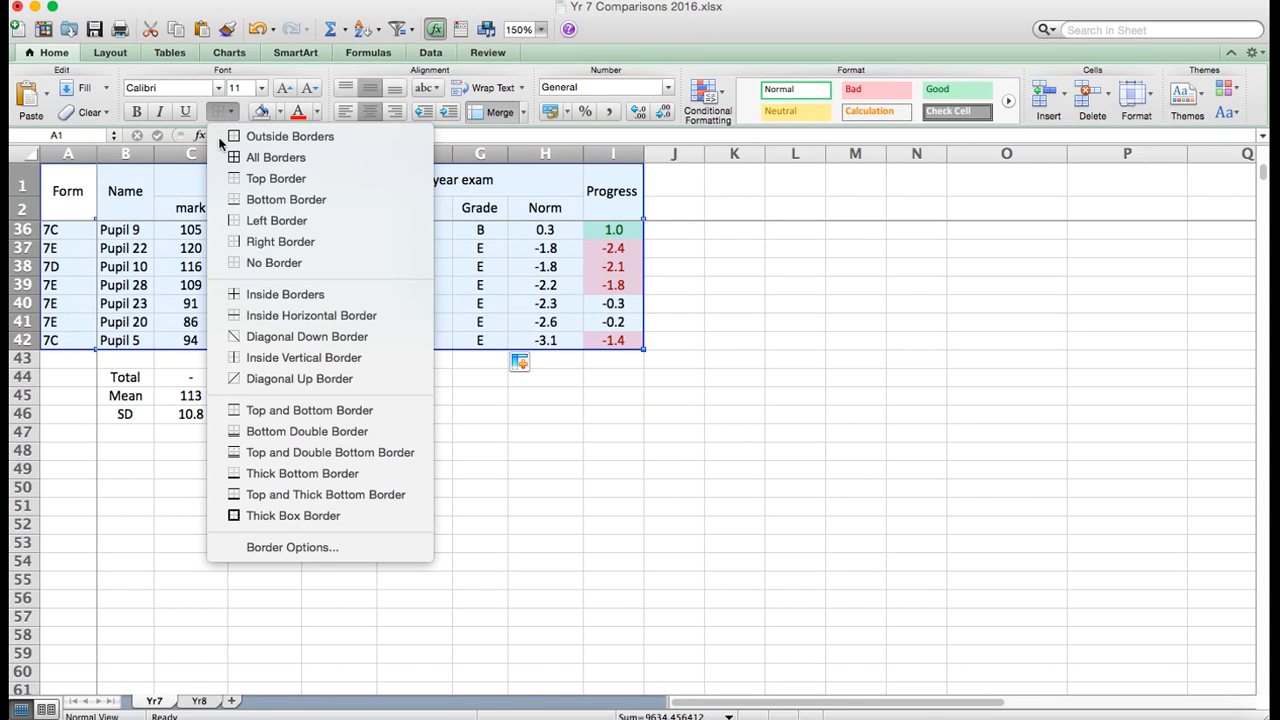
click(240, 158)
scroll(423, 375, up, 10)
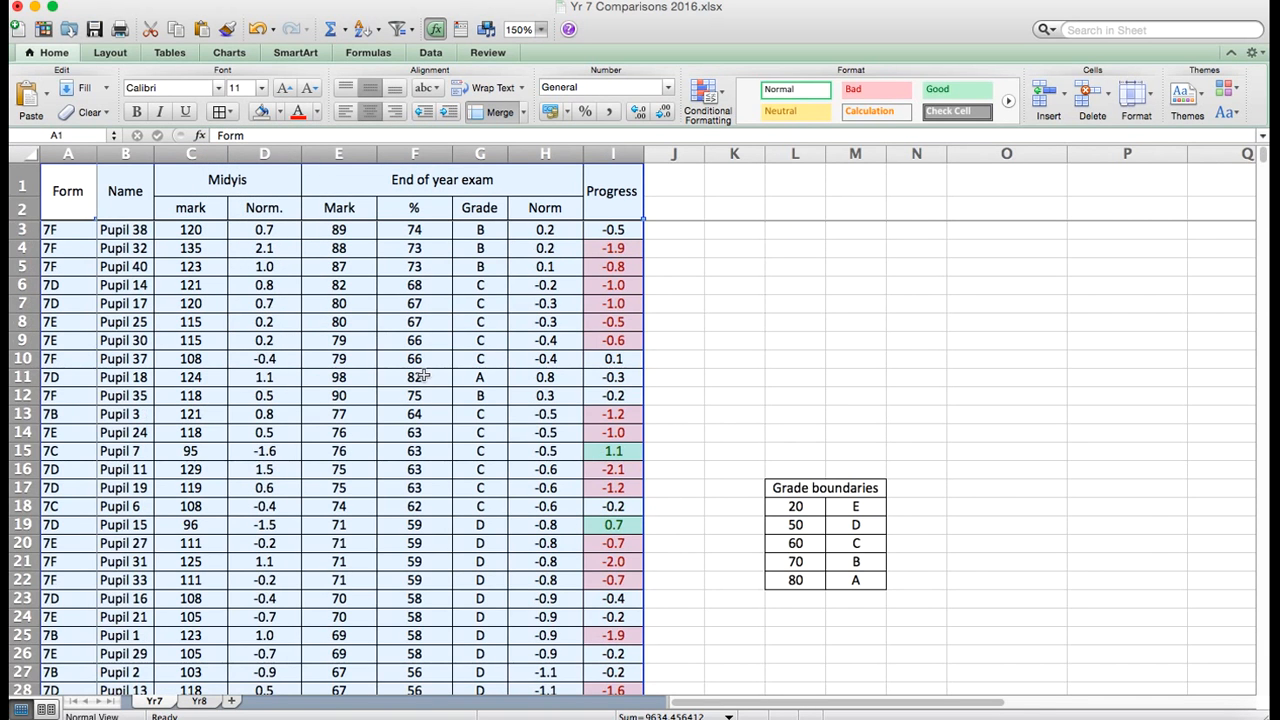
click(749, 378)
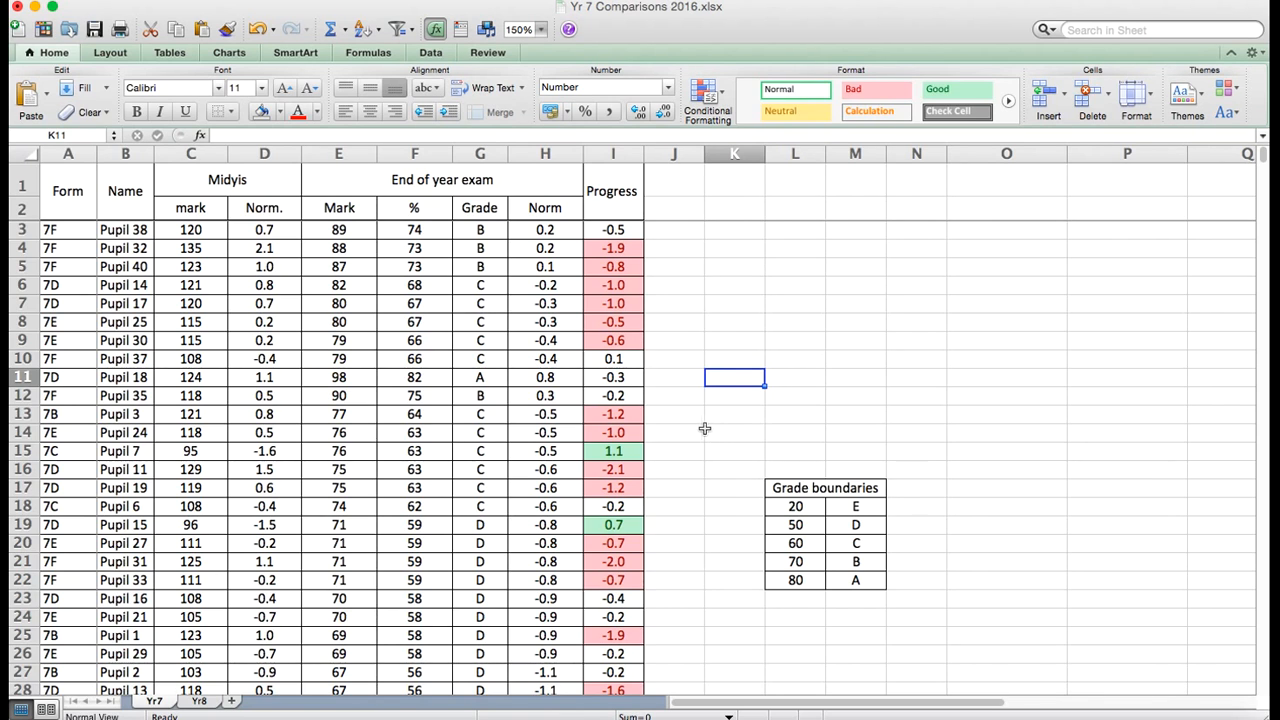
- List the form names 7F, 7E, 7D, 7B and 7C in cells L5 to L9
click(62, 229)
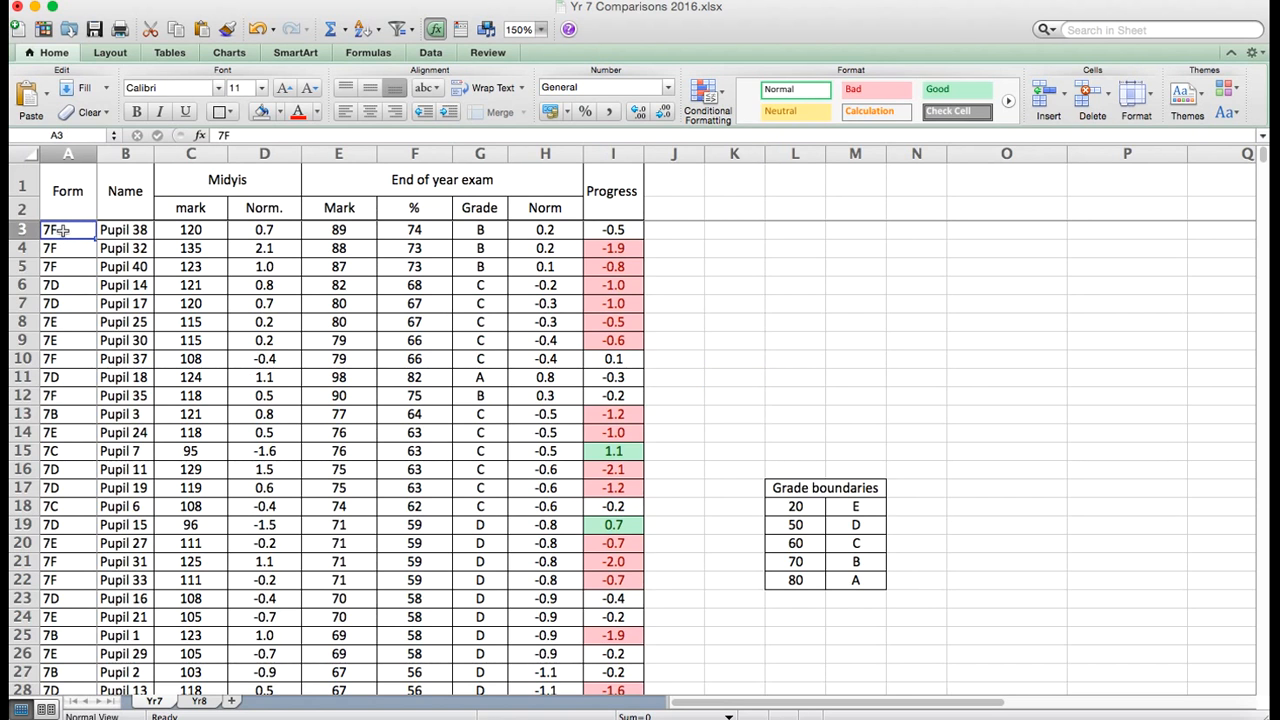
click(62, 248)
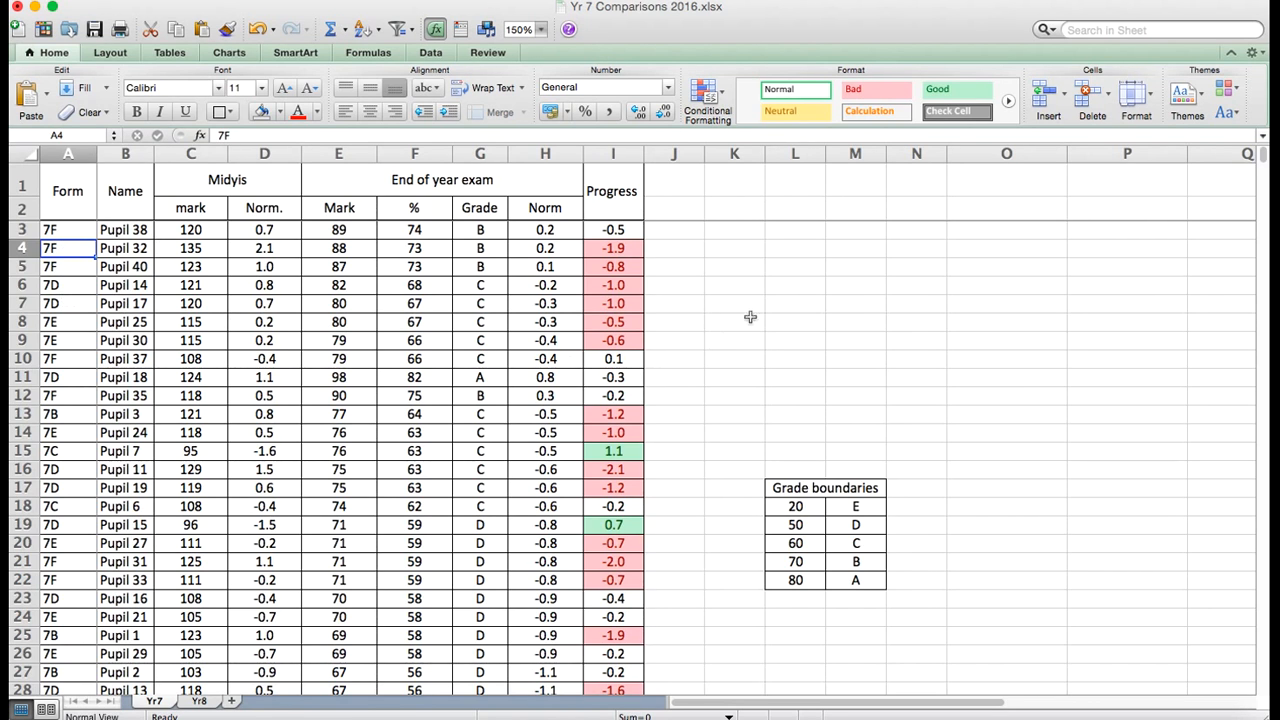
click(800, 267)
text(7F)
key(Return)
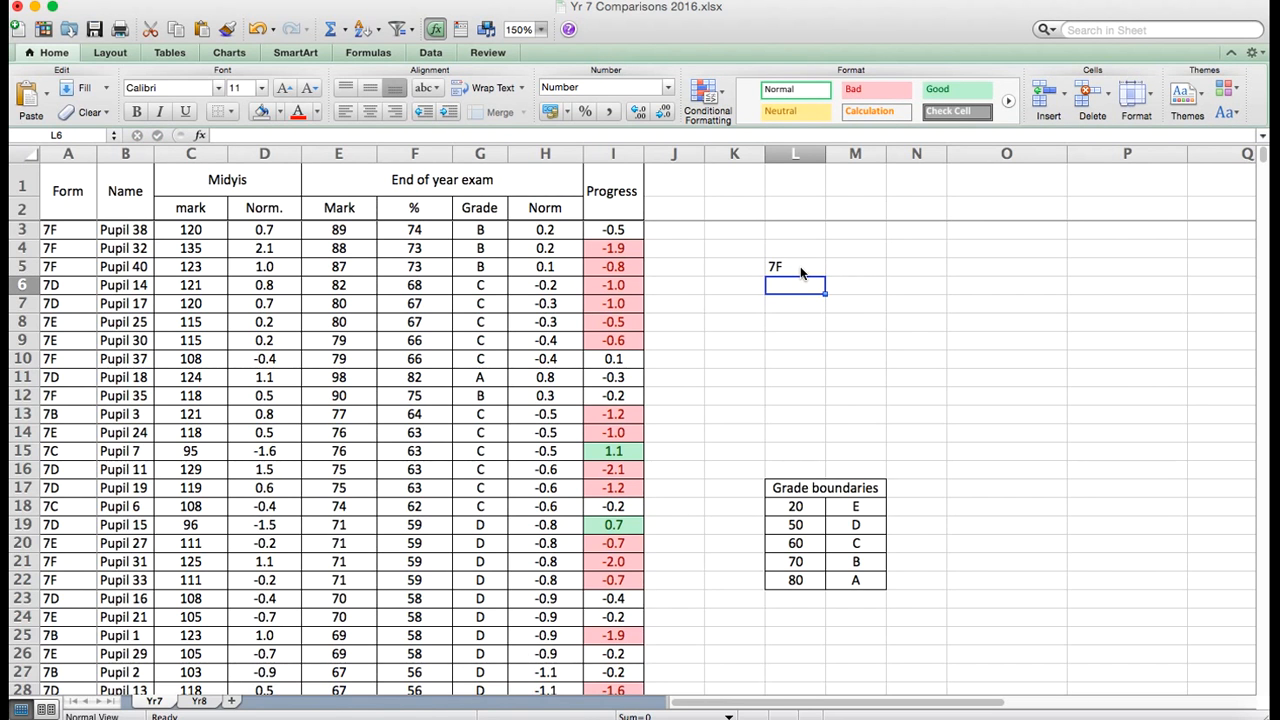
text(7E)
key(Return)
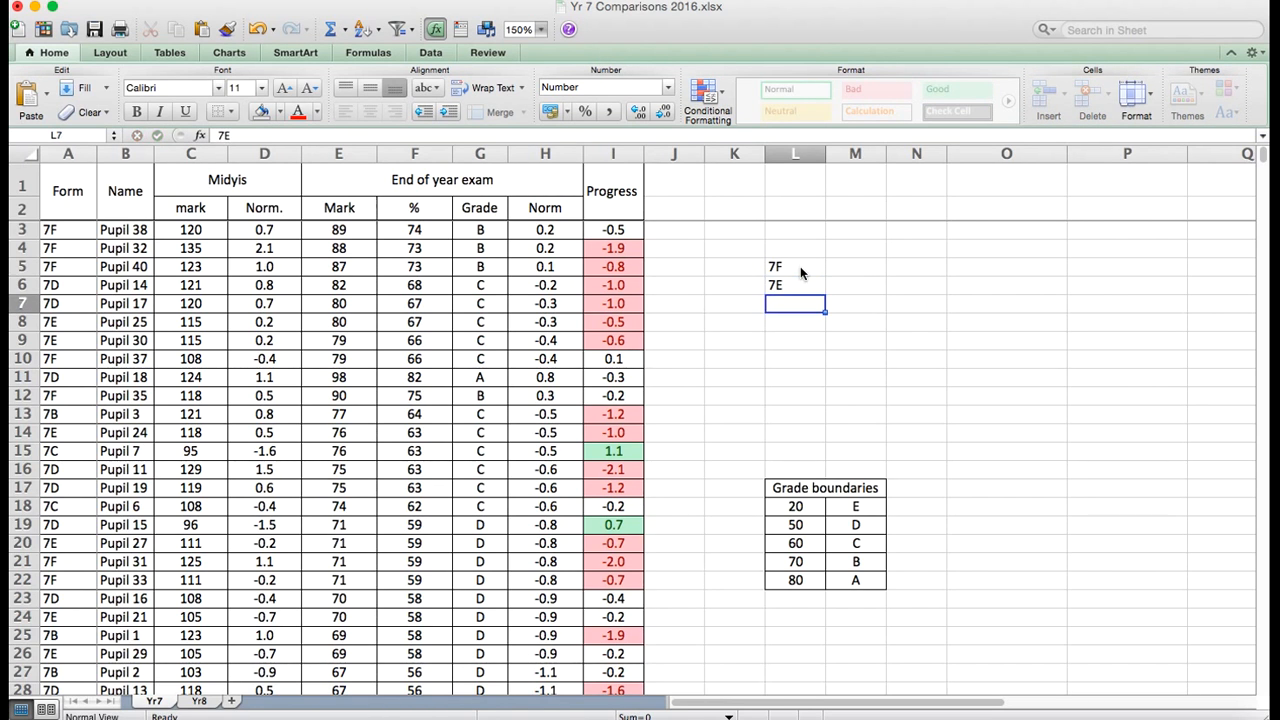
text(7D)
key(Return)
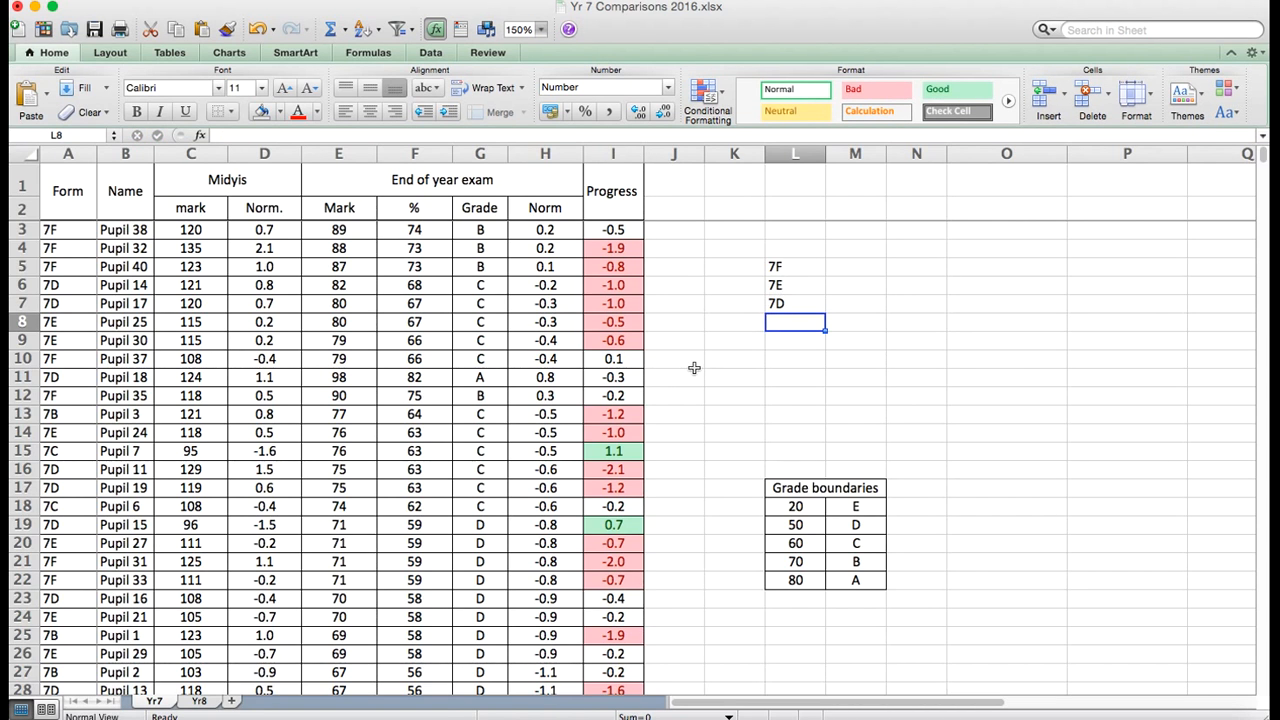
text(7B)
key(Return)
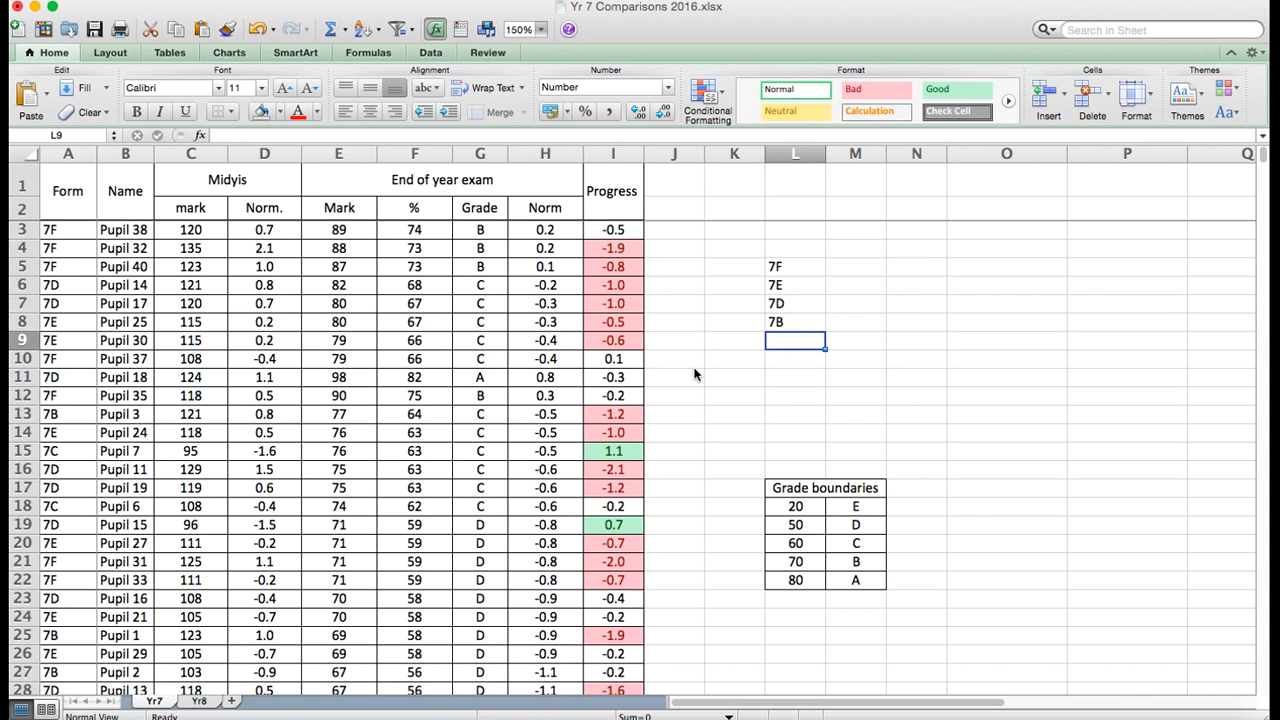
scroll(695, 374, down, 10)
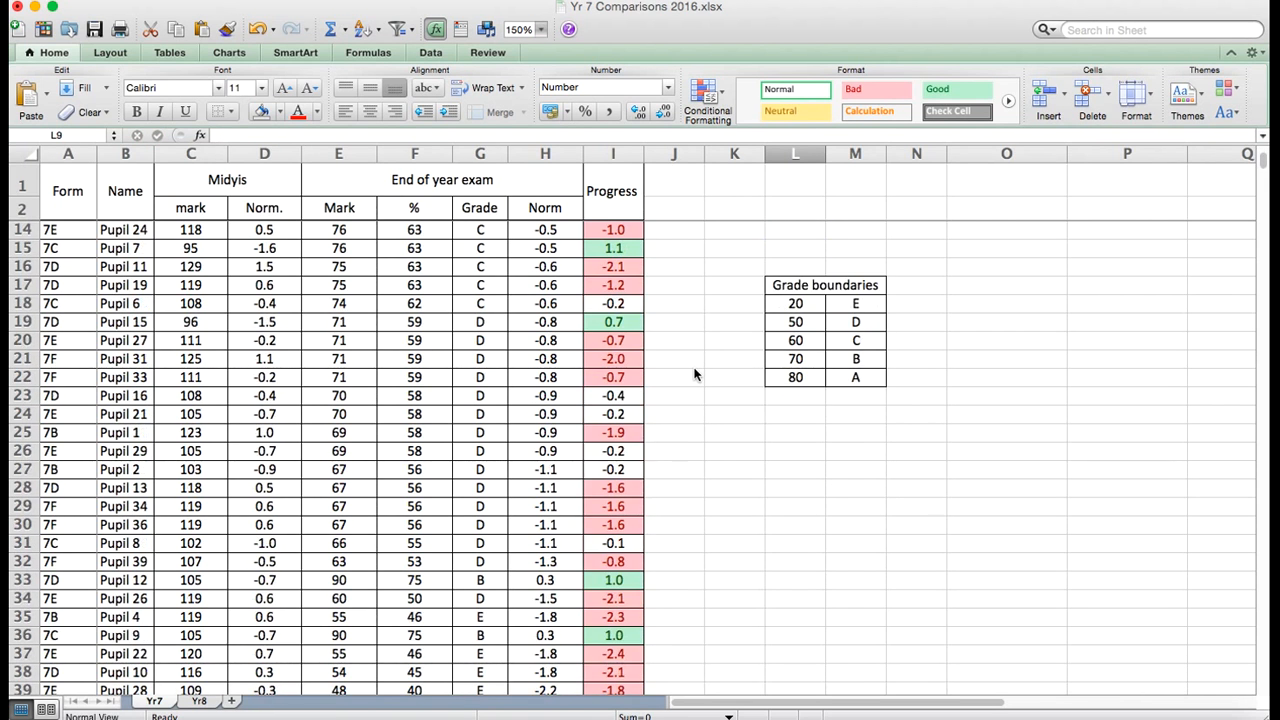
scroll(695, 374, up, 10)
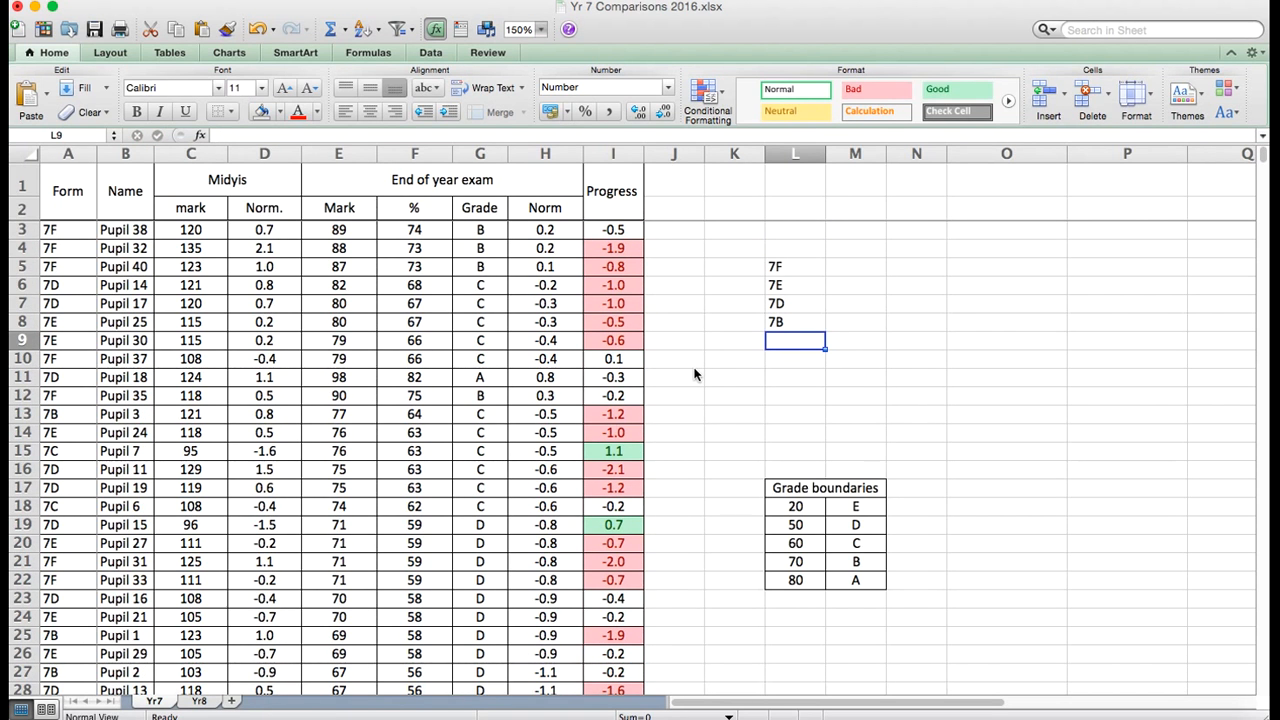
text(7C)
key(Return)
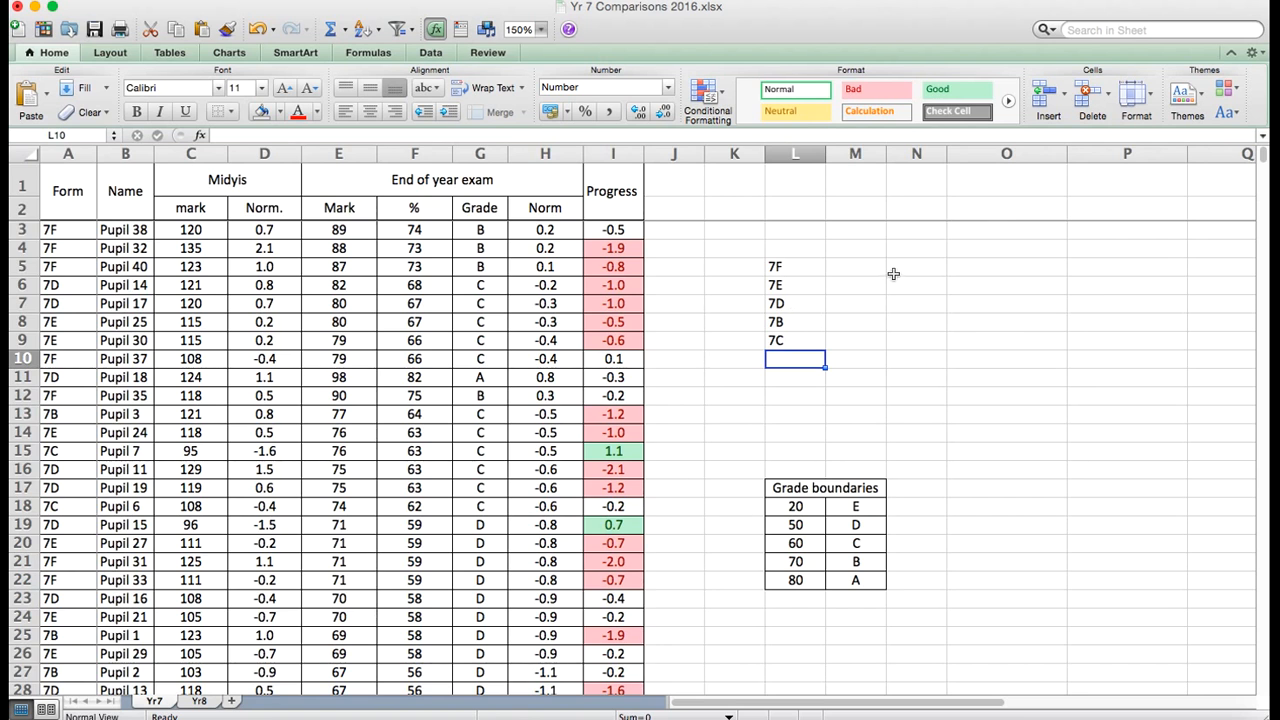
- Enter the heading "Average %" in M4, above the column beside the form list
click(859, 250)
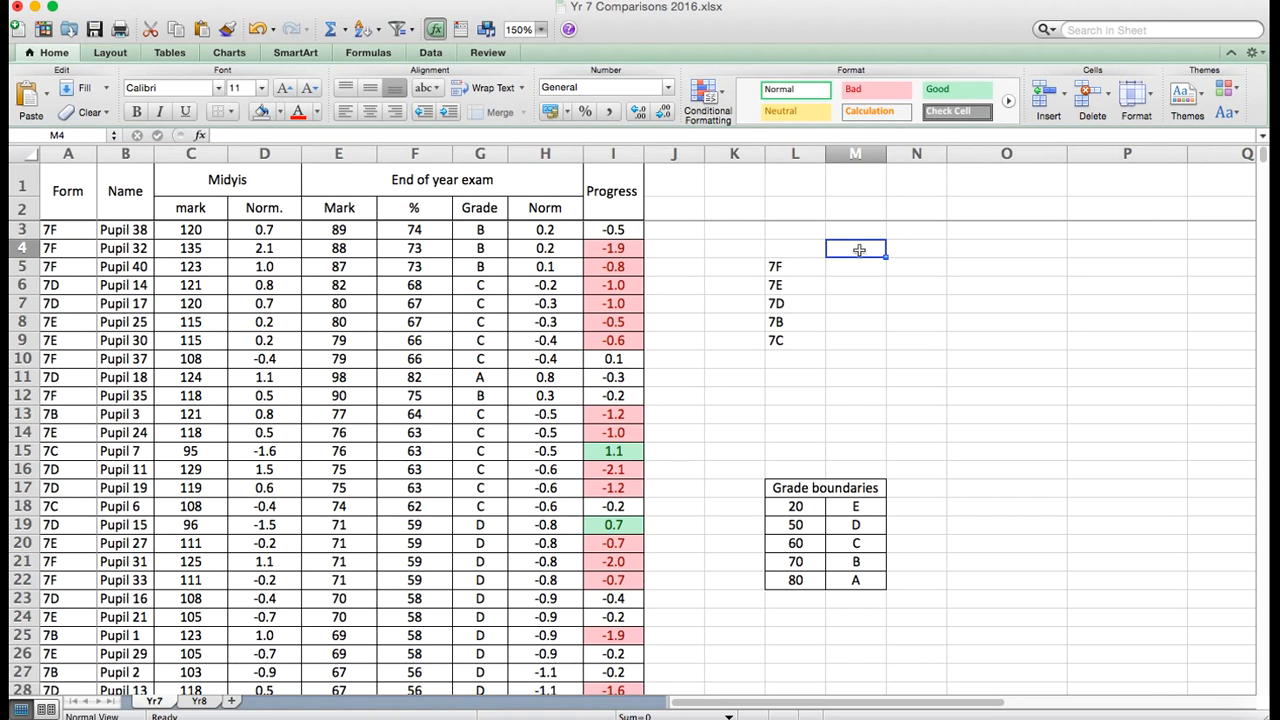
text(Average %)
key(Return)
key(Right)
key(Up)
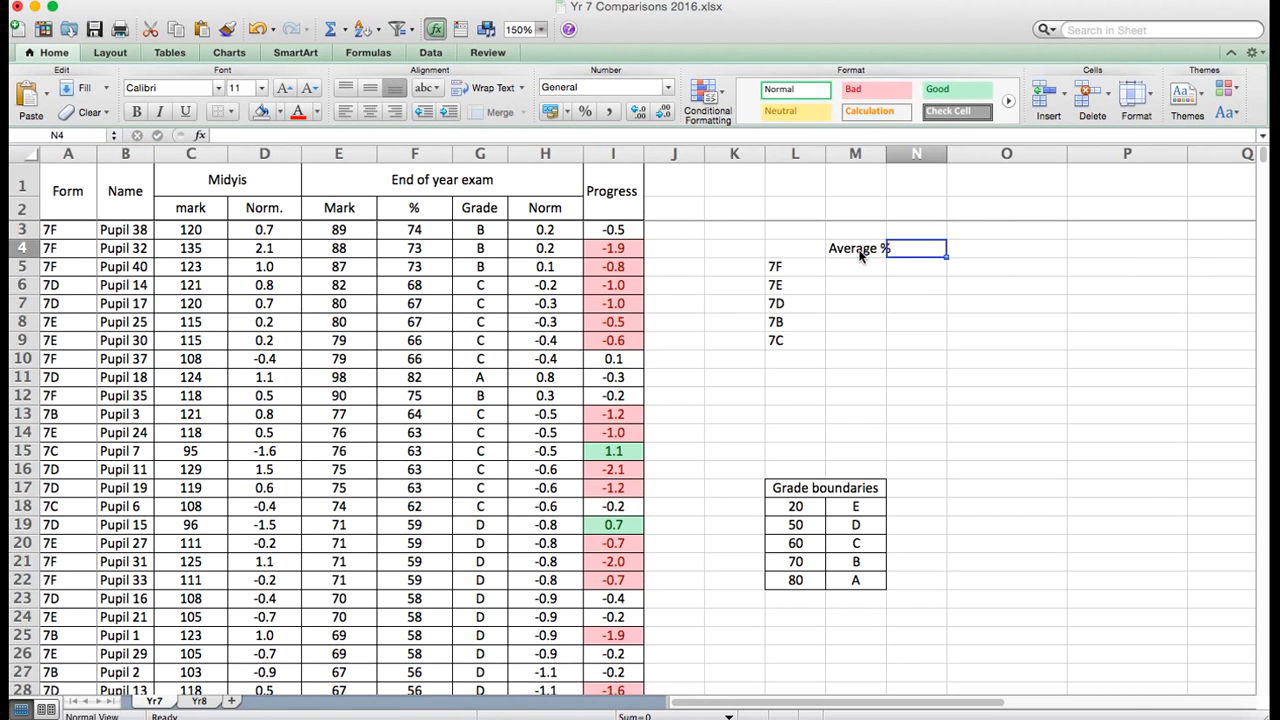
- Enter the grade headings A, B, C and D in cells N4 to Q4
text(A)
key(Tab)
text(B)
key(Tab)
text(C)
key(Tab)
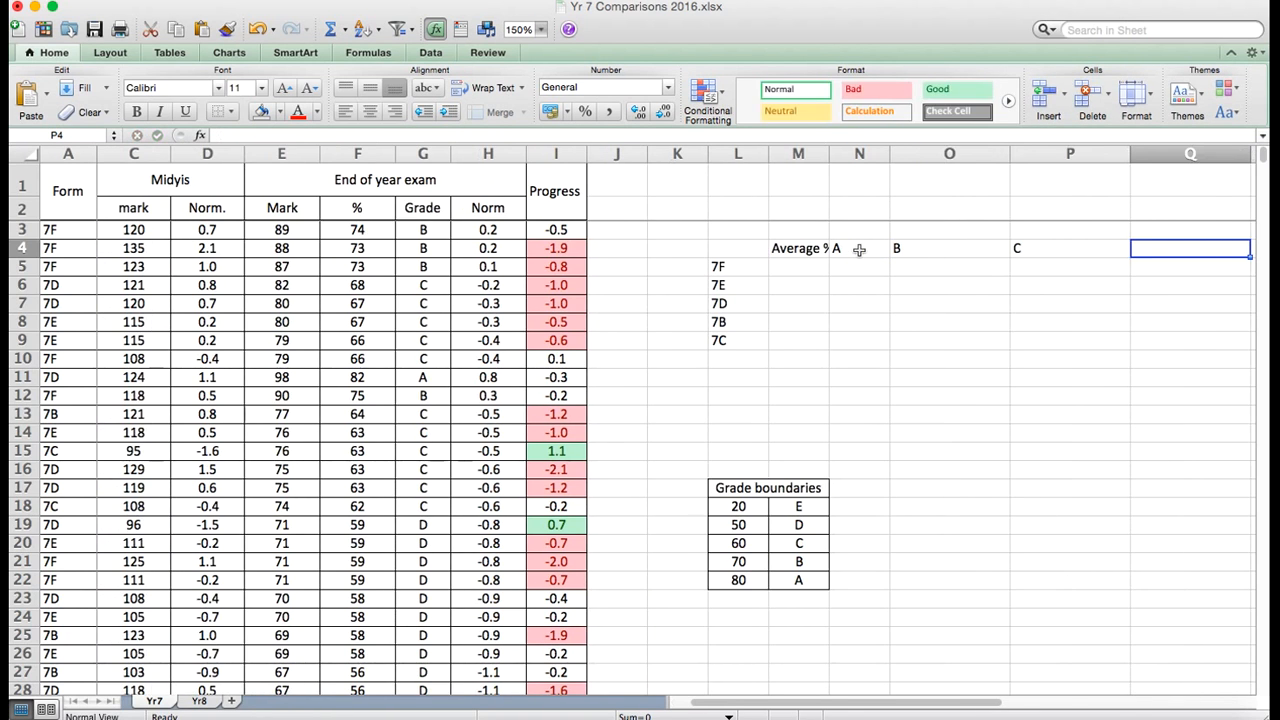
text(D)
key(Tab)
key(Down)
key(Left)
key(Left)
key(Left)
key(Left)
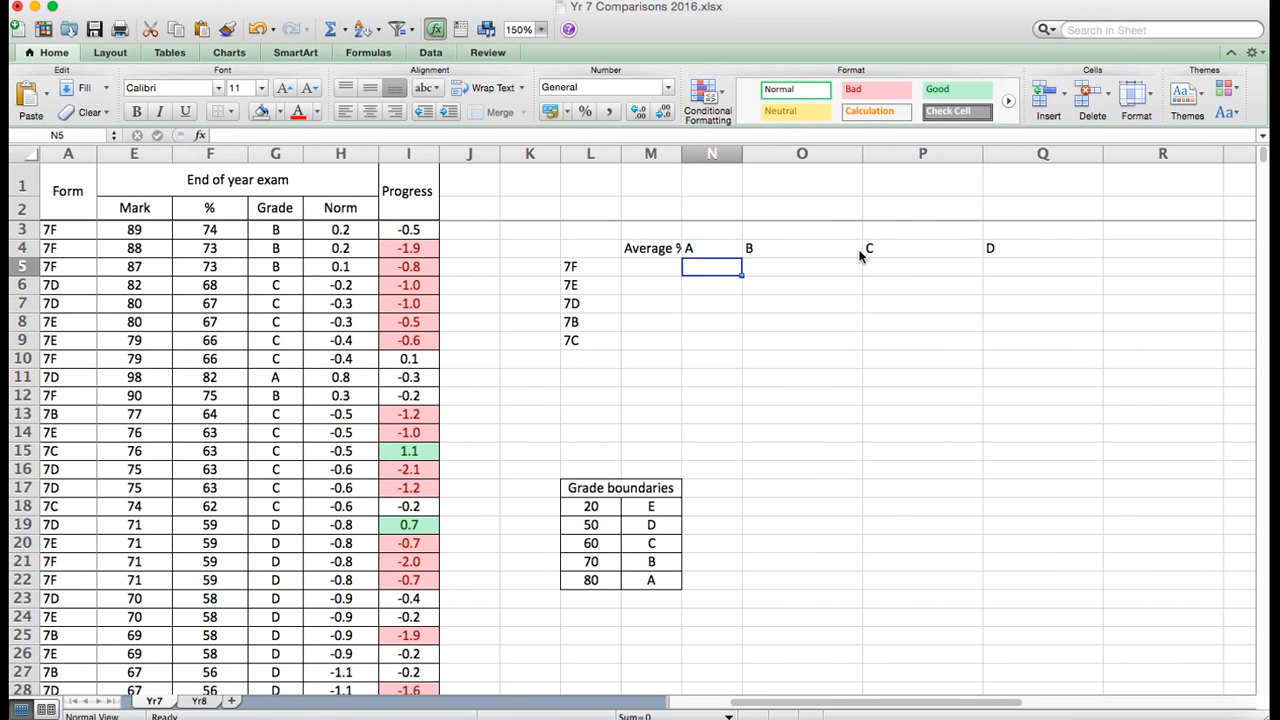
- Widen column M to fit its heading and narrow columns N to Q to an equal width of 3.00
drag(680, 155, 692, 155)
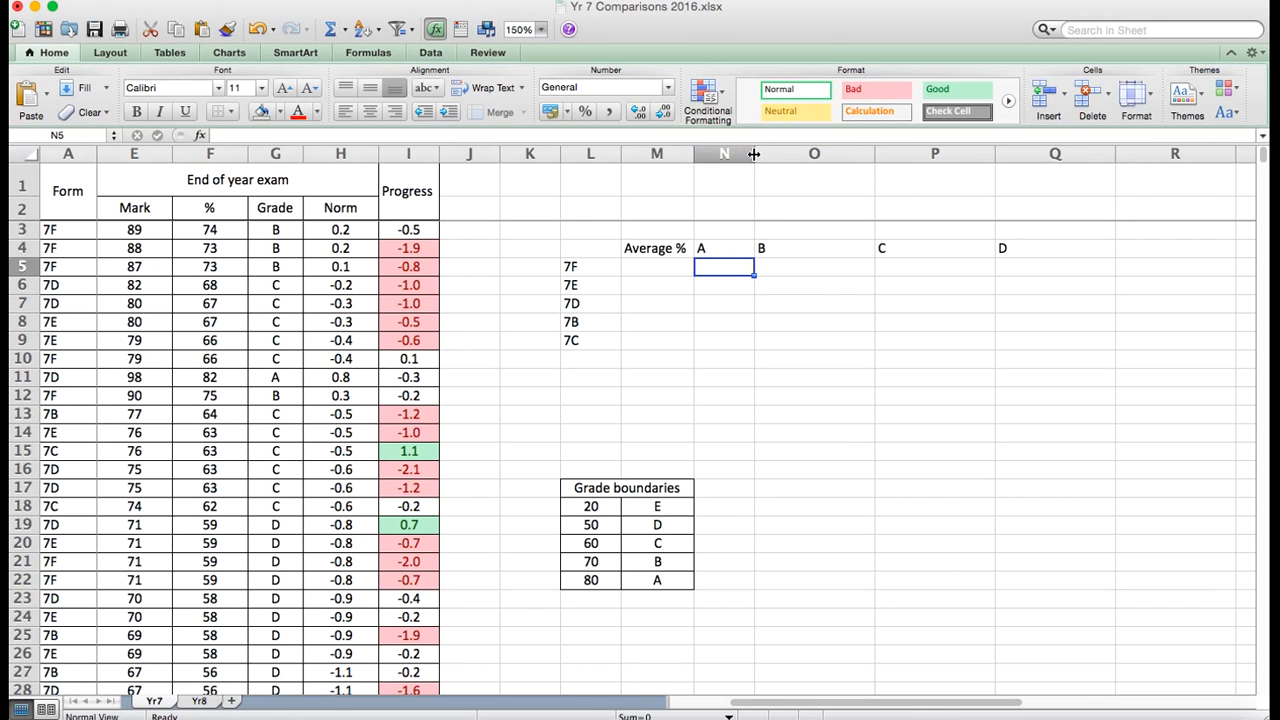
double_click(754, 154)
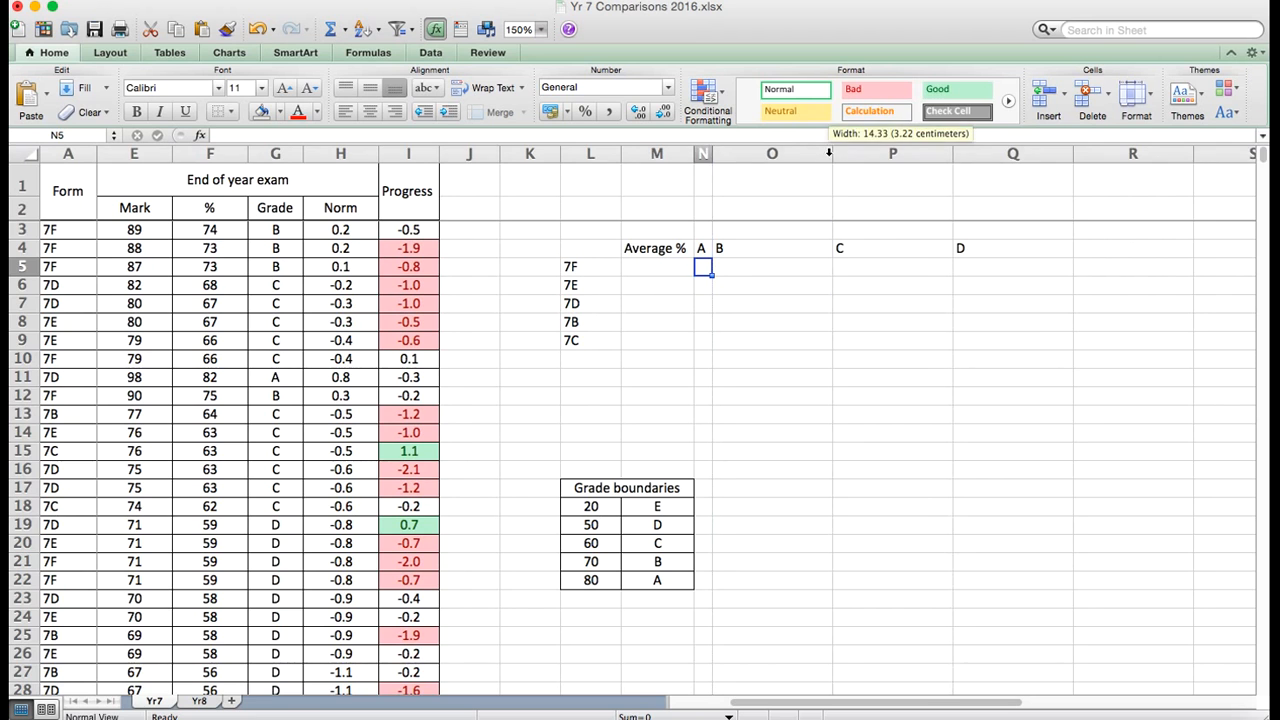
double_click(832, 153)
double_click(851, 154)
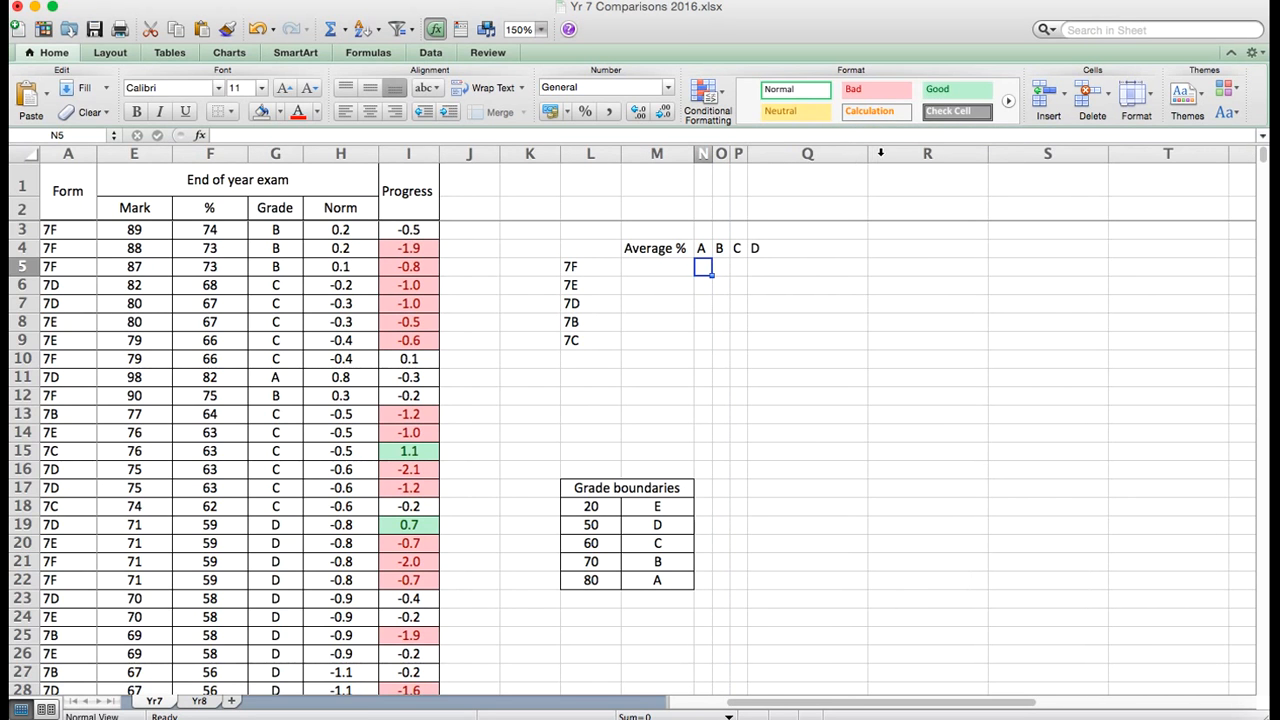
double_click(869, 155)
drag(705, 152, 777, 153)
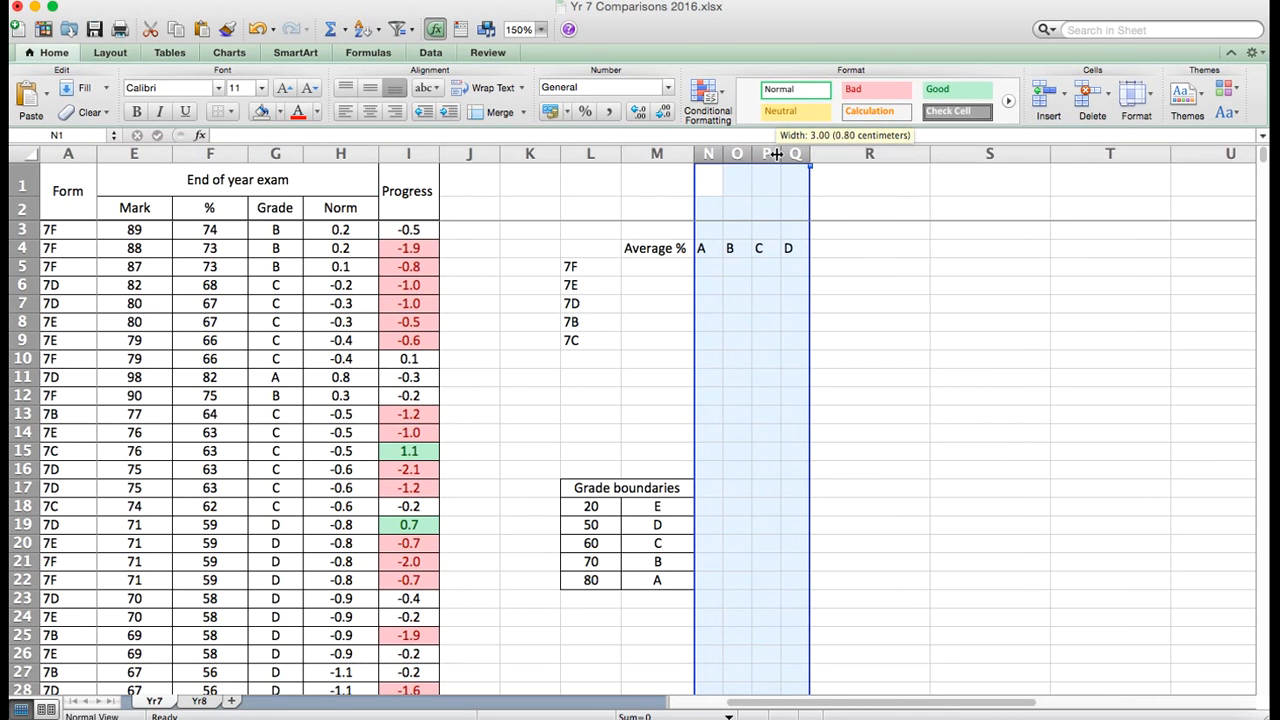
- Examine the Form and % columns, the exam total in E44 and the formula behind the mean exam mark in E45
click(651, 265)
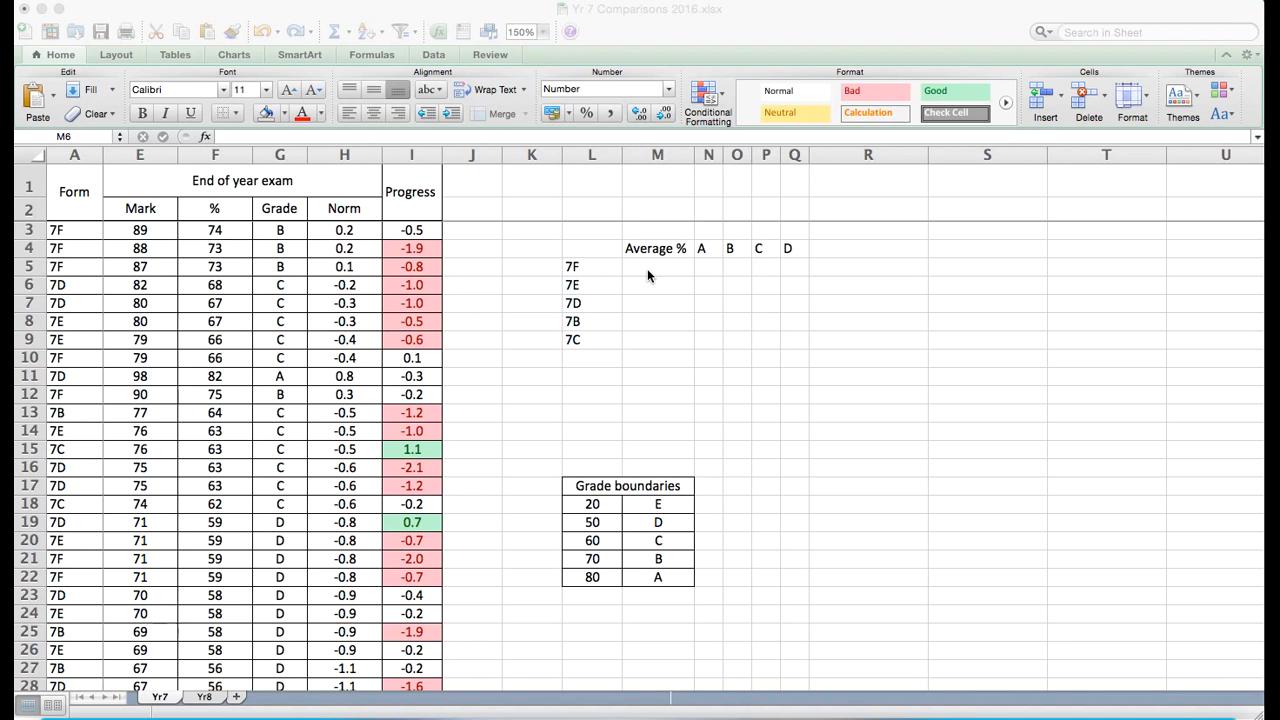
click(83, 249)
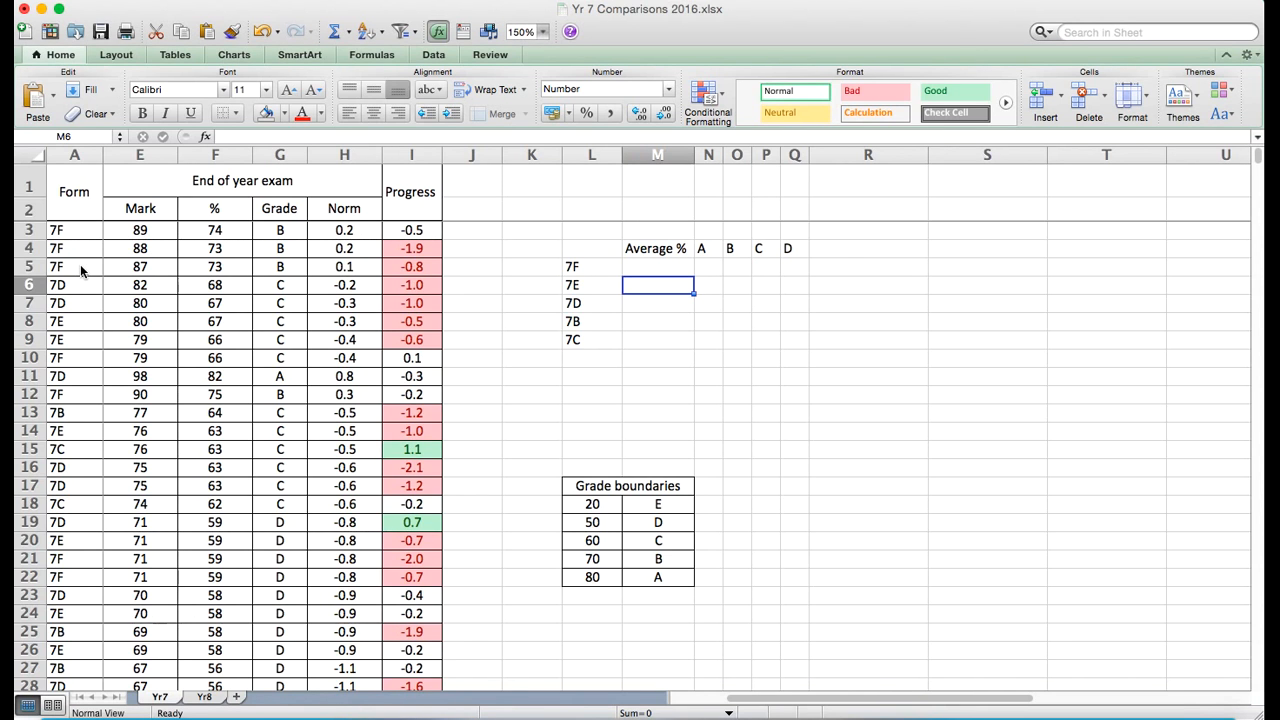
click(80, 231)
drag(80, 231, 80, 273)
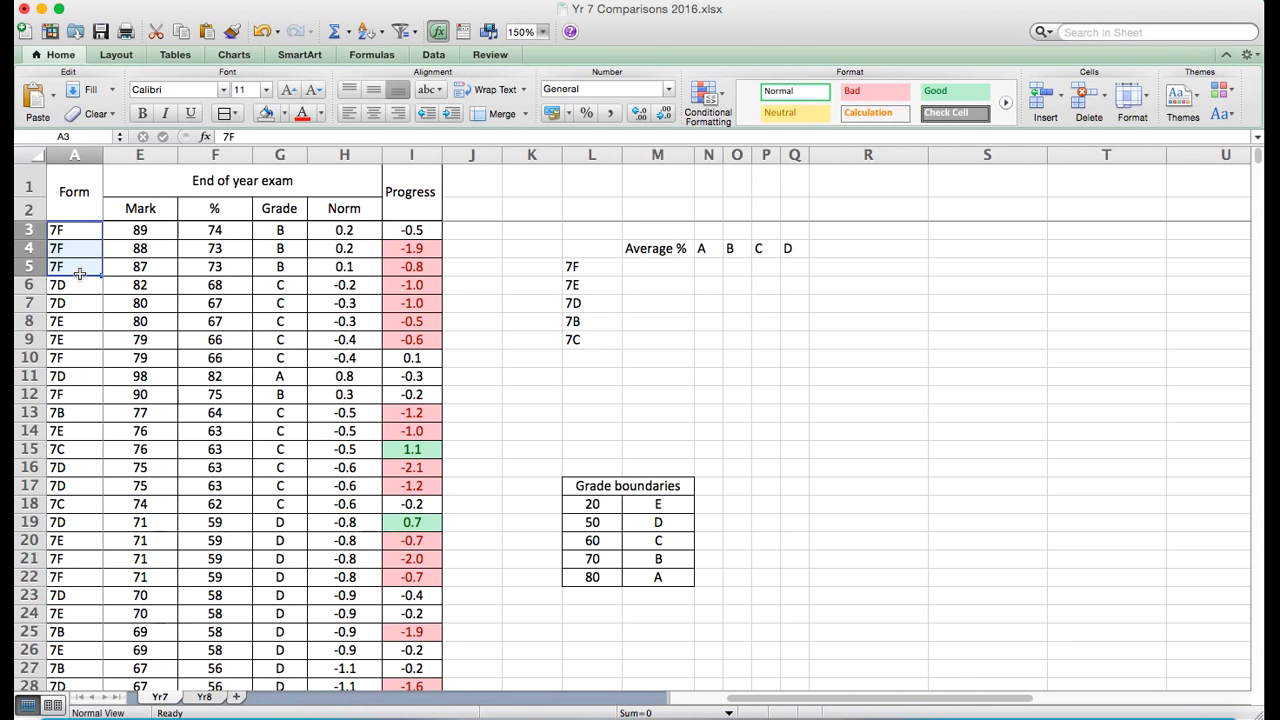
drag(202, 230, 205, 305)
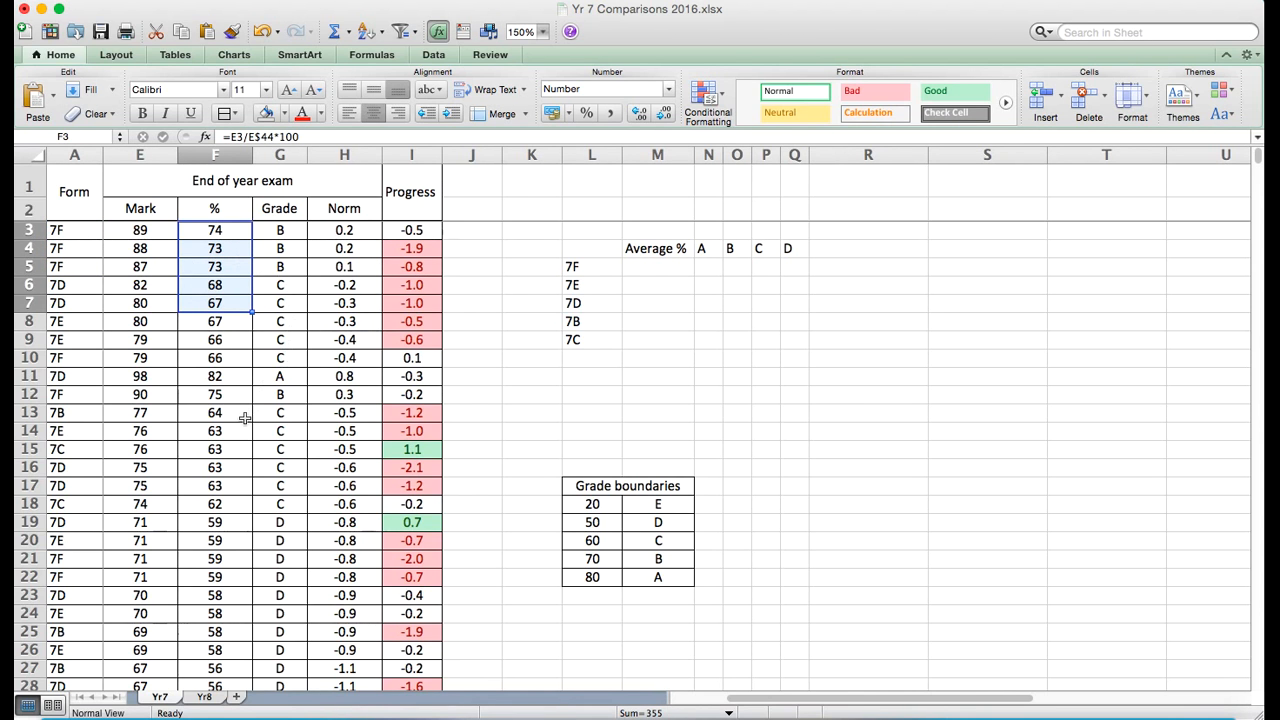
scroll(245, 418, down, 10)
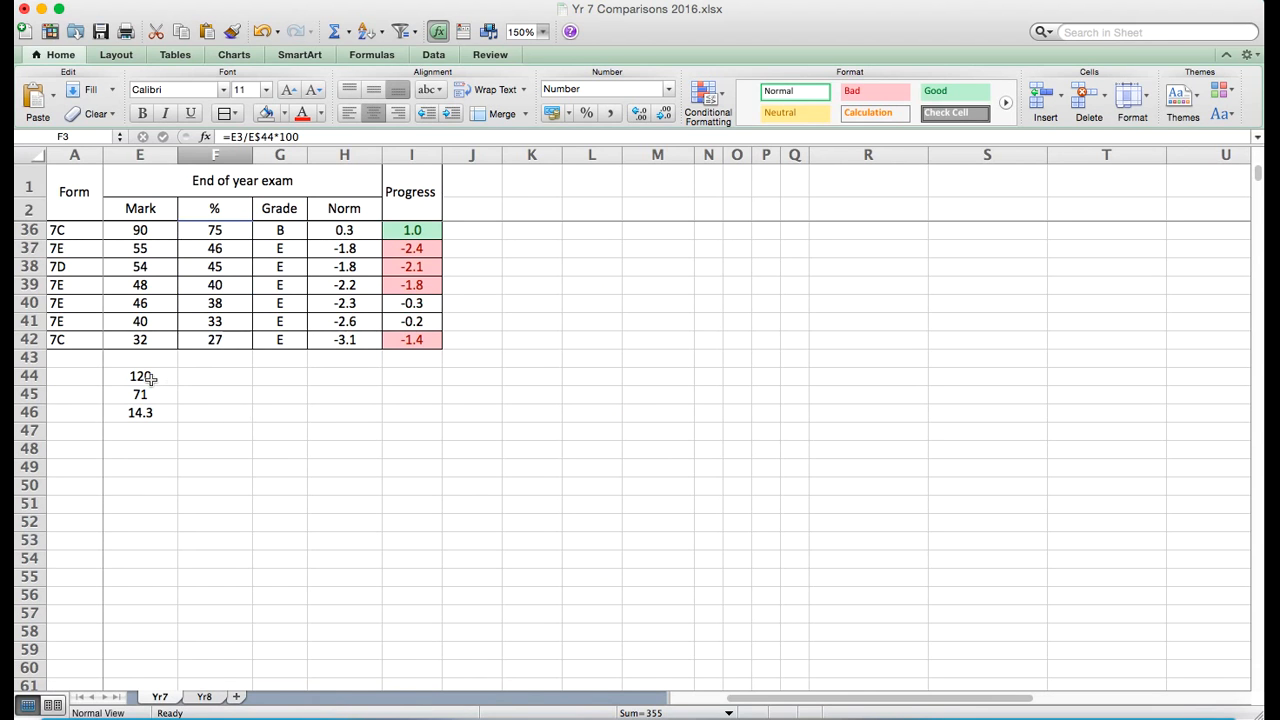
click(146, 377)
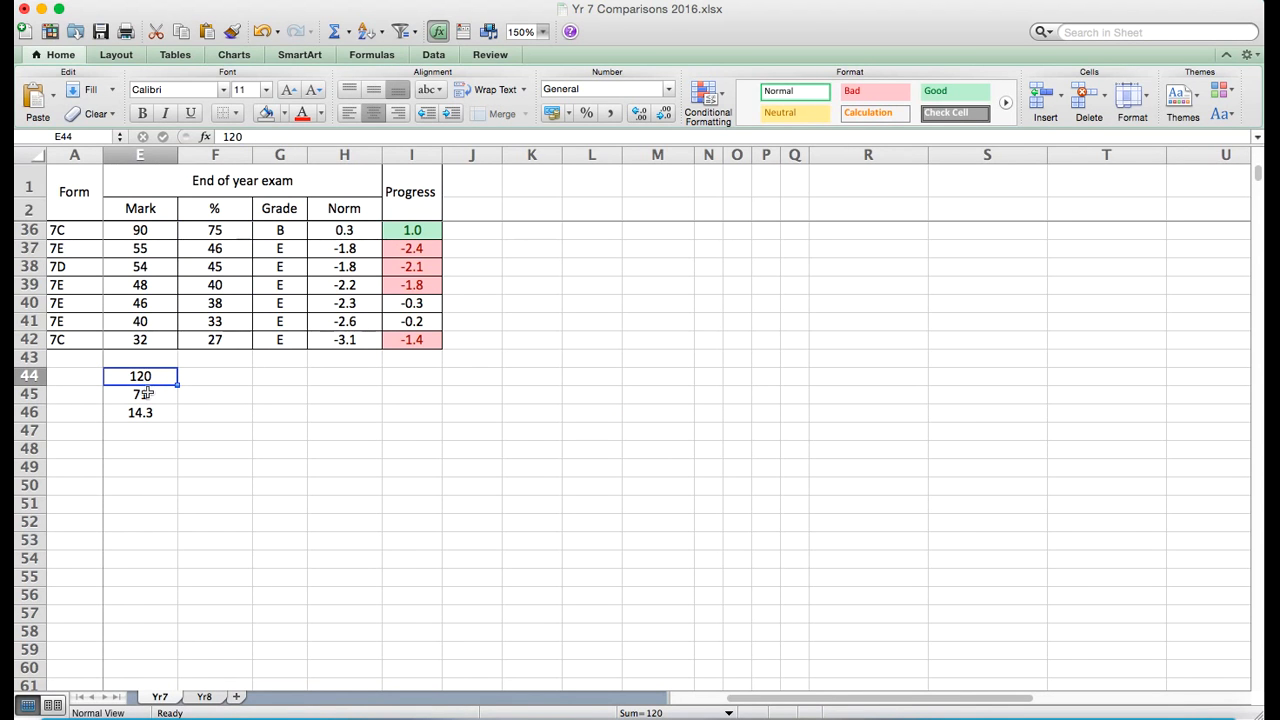
scroll(146, 395, left, 3)
click(362, 397)
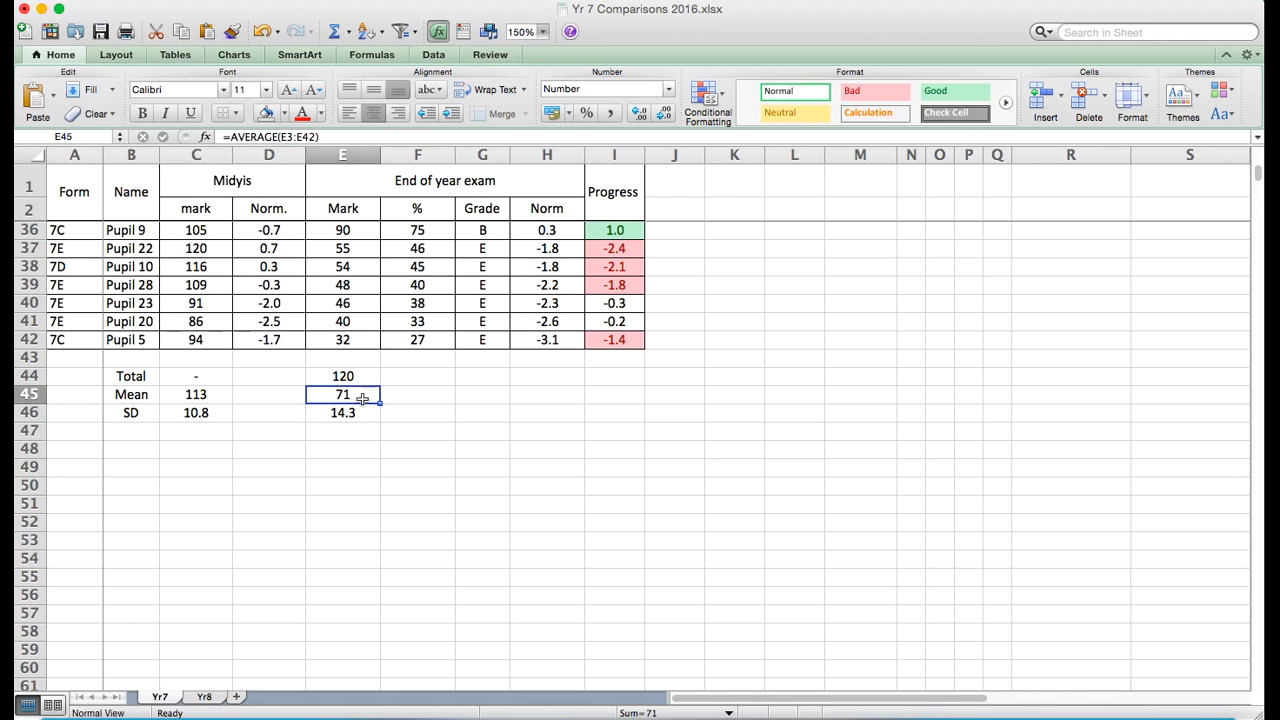
scroll(362, 398, up, 10)
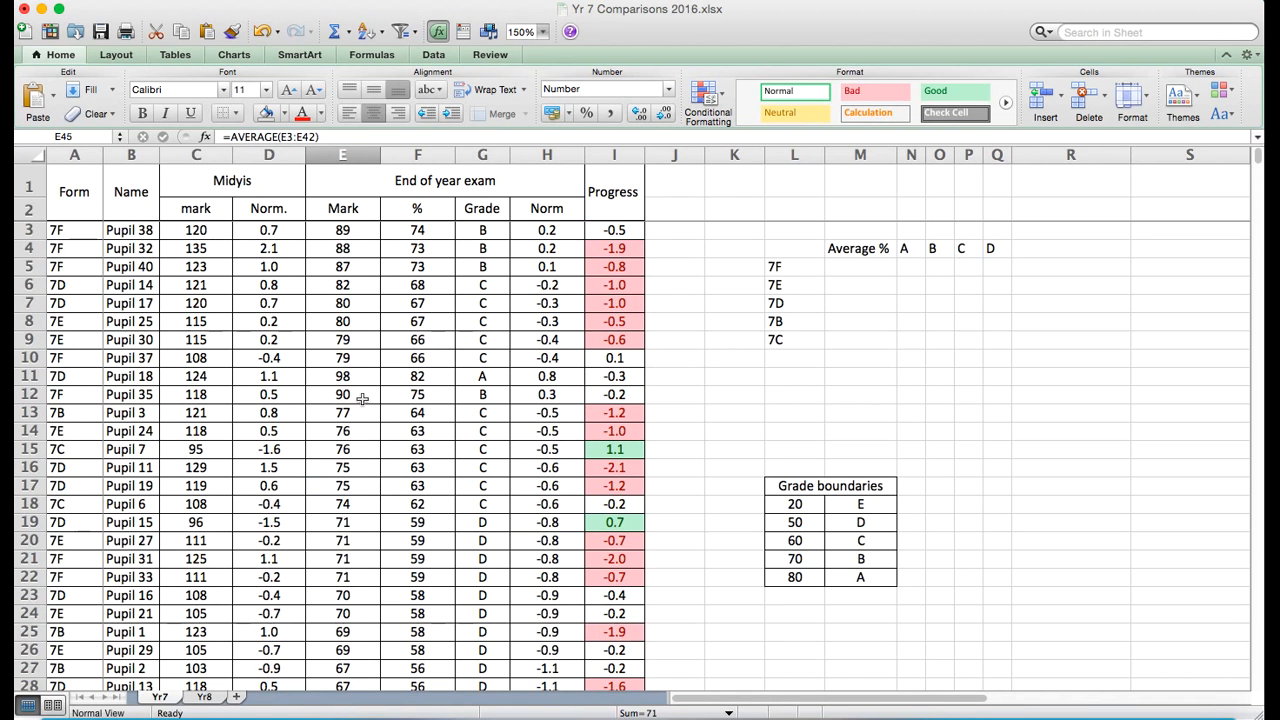
- Sort the pupil rows A3:I42 by values in Column A, the form, in A to Z order
drag(57, 230, 615, 612)
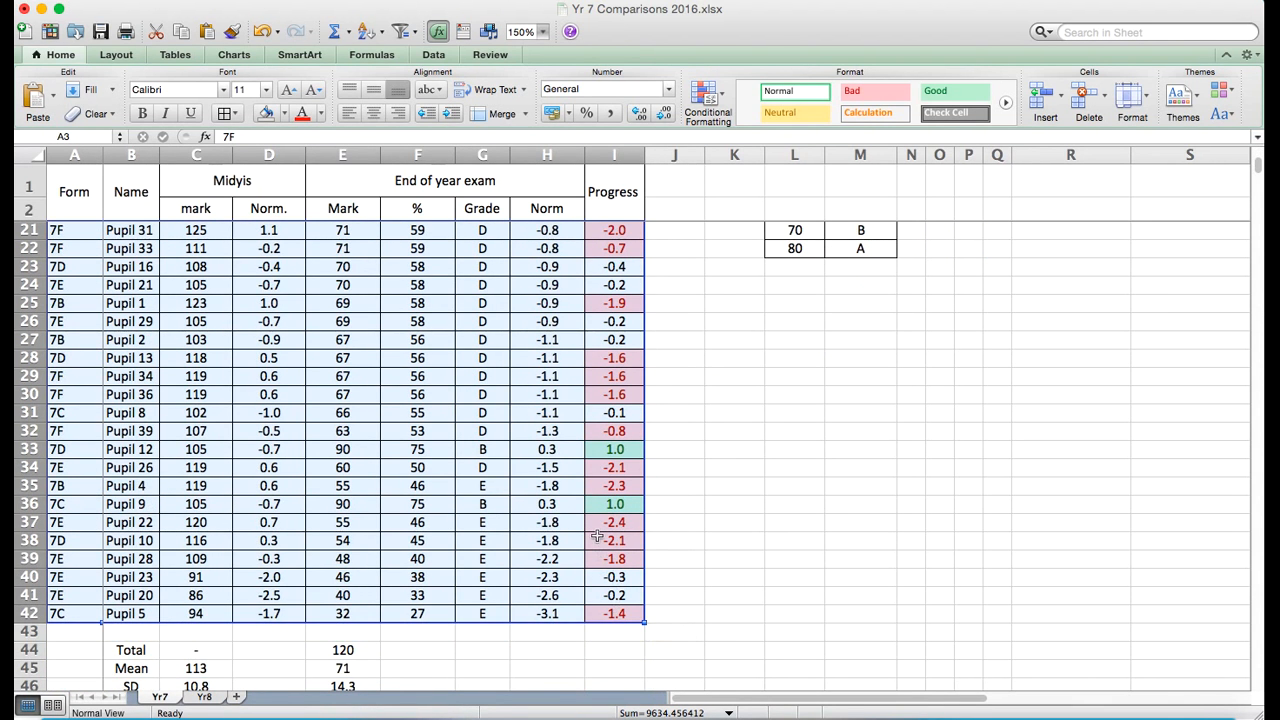
right_click(598, 541)
mouse_move(640, 540)
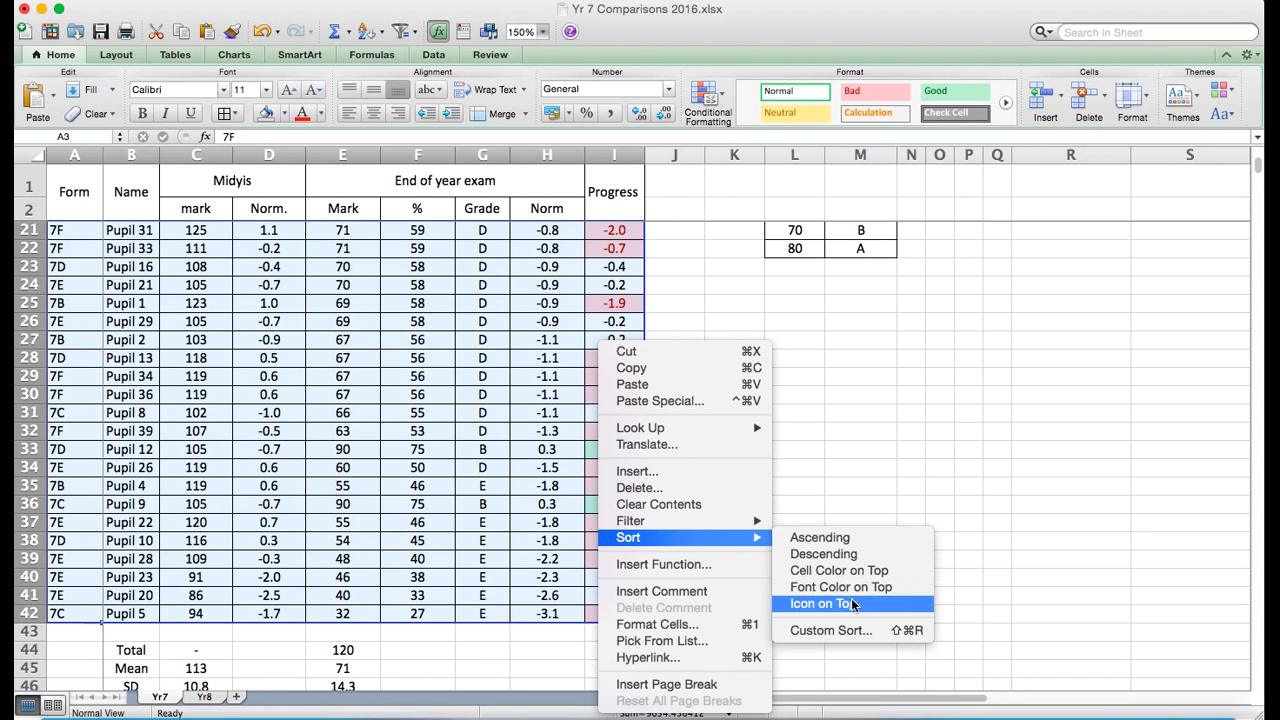
click(831, 630)
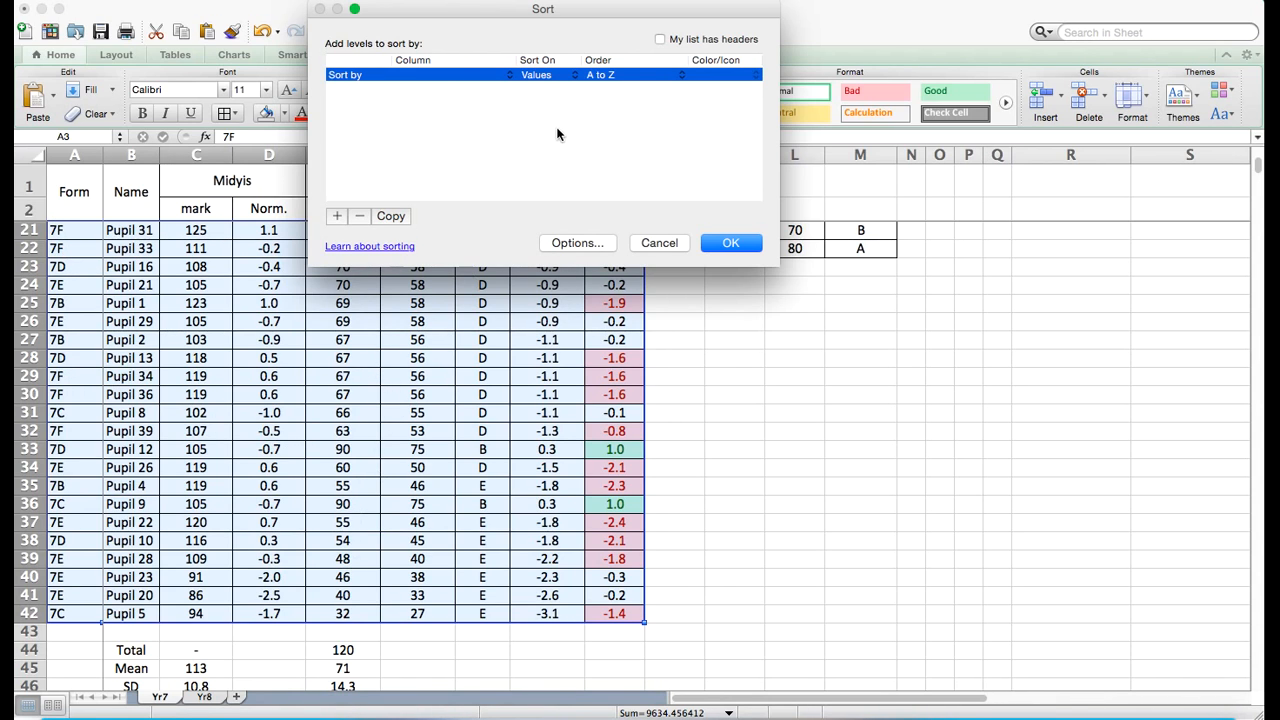
click(503, 72)
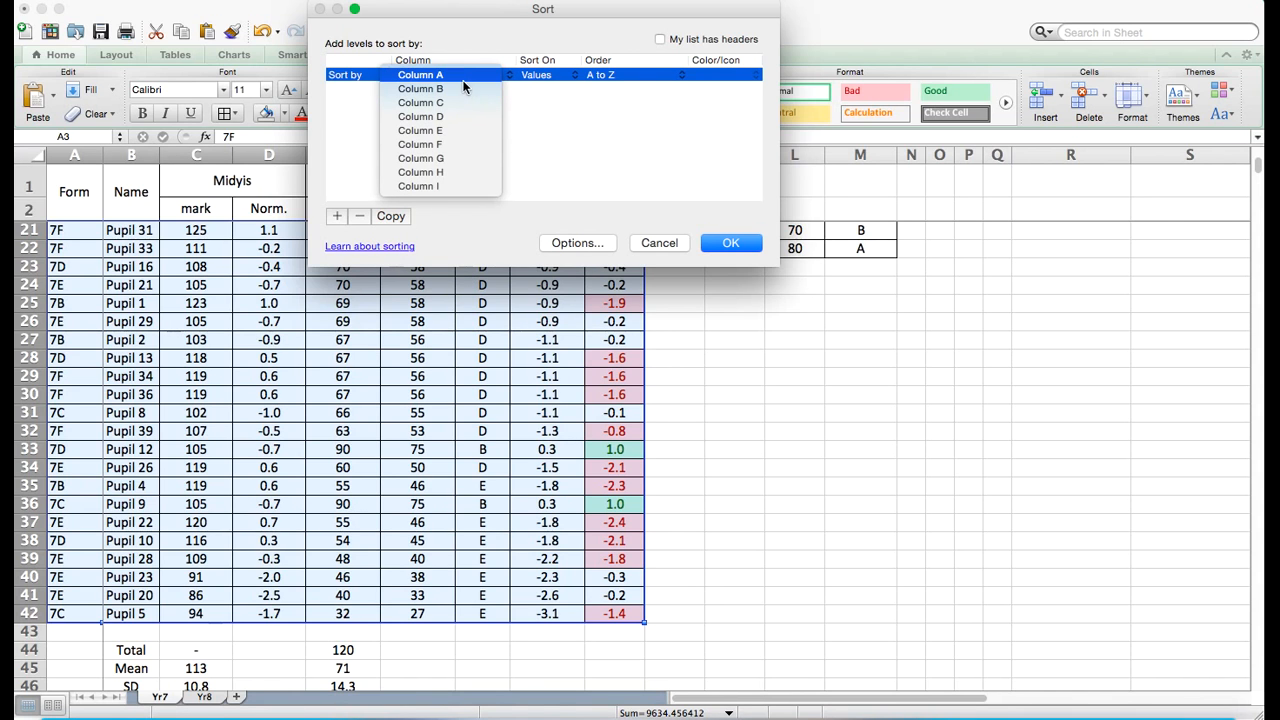
click(463, 80)
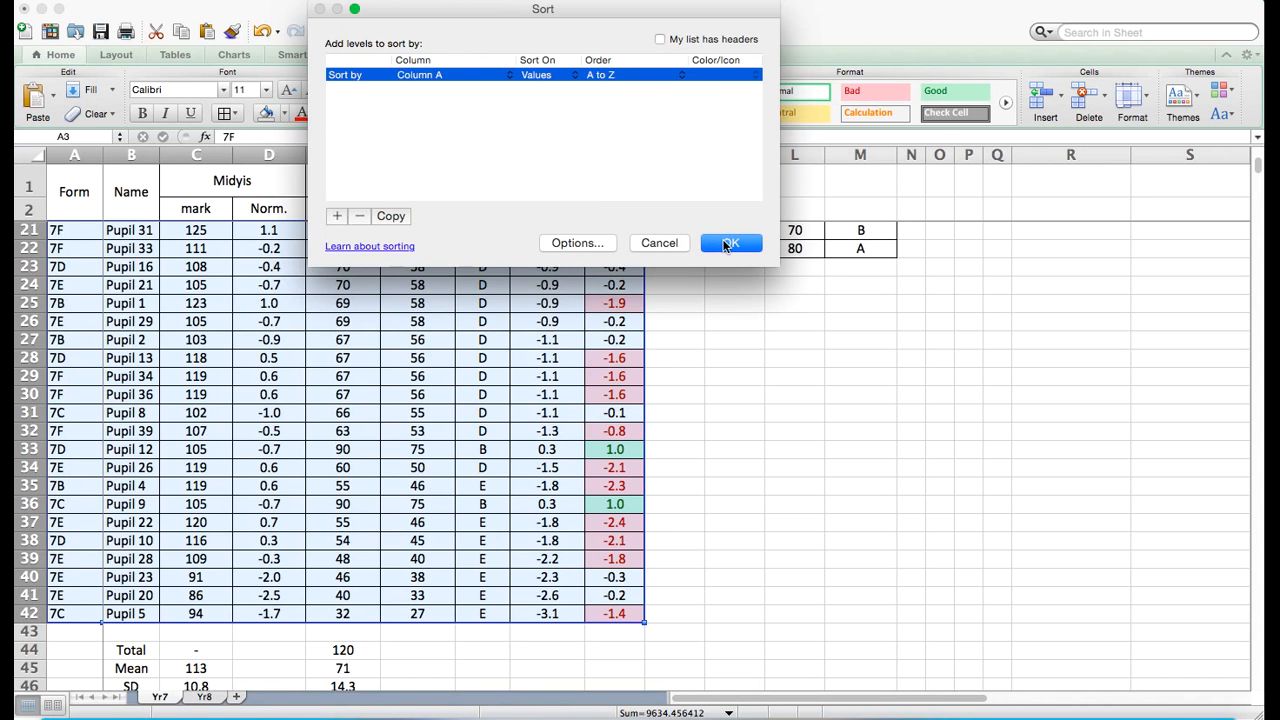
click(729, 244)
scroll(520, 333, up, 6)
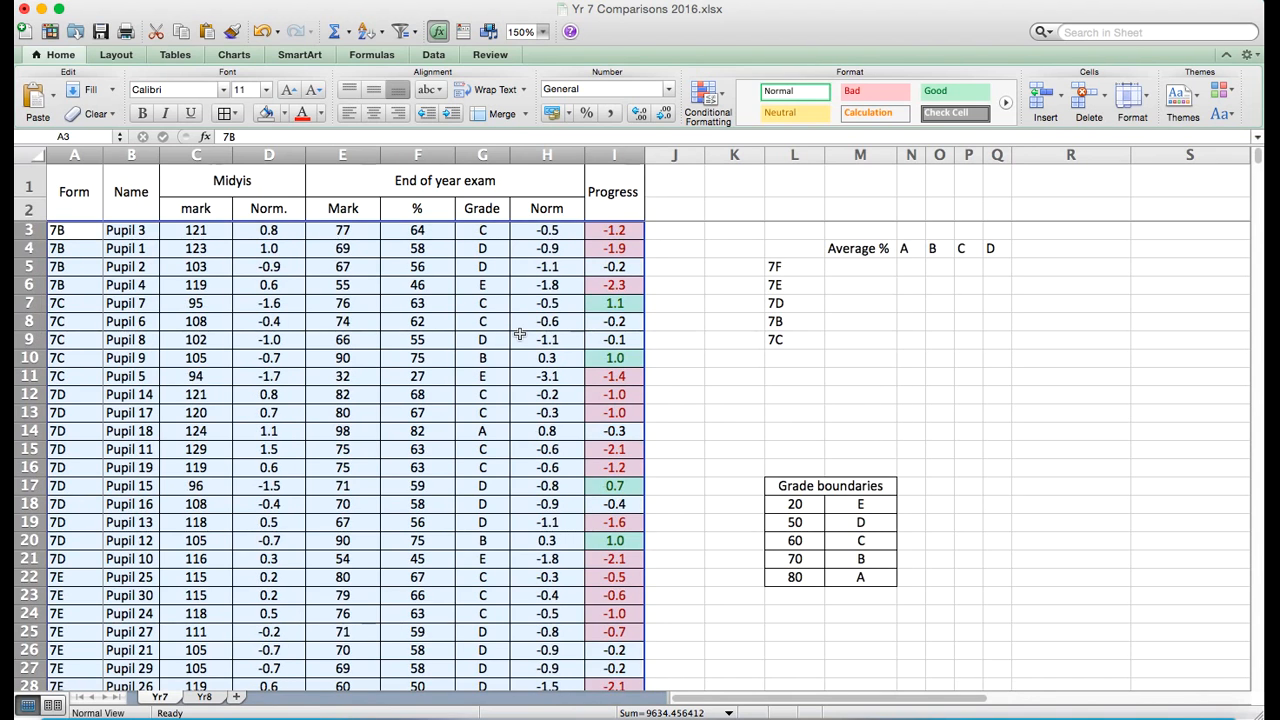
- Enter =AVERAGE(E3:E6) in M5 to average the exam marks of the 7B pupils
click(841, 271)
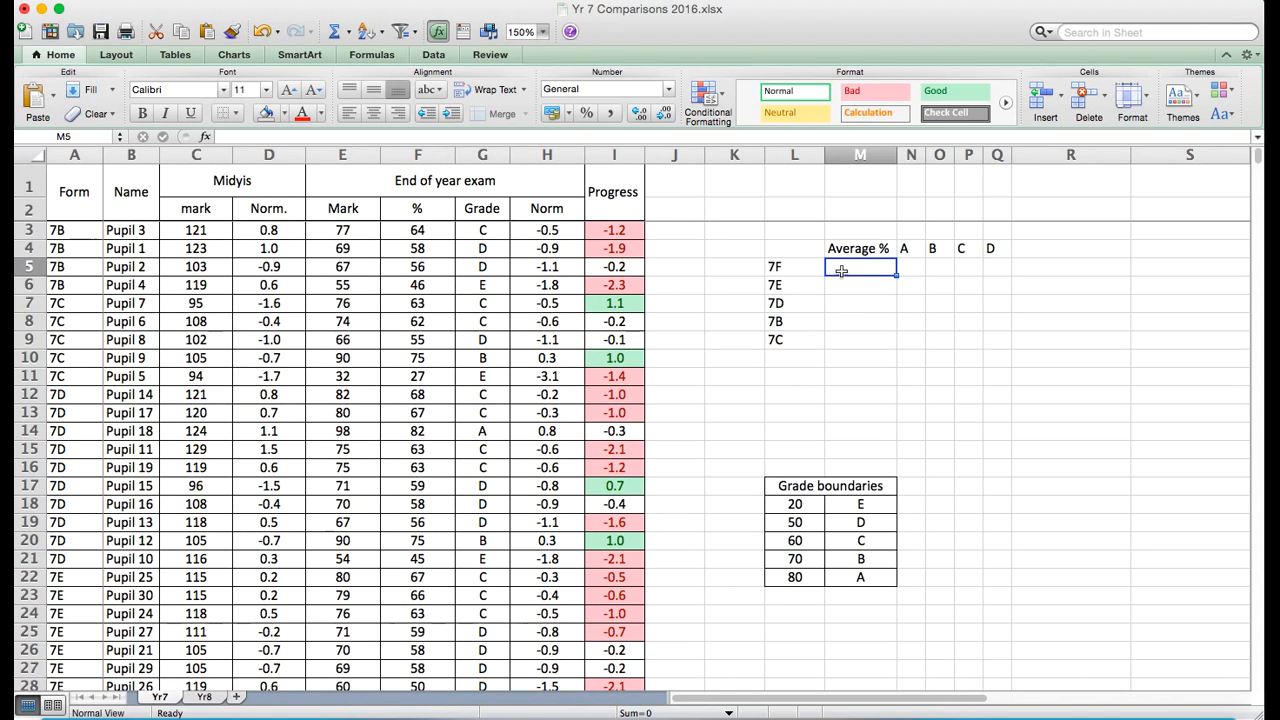
text(=average()
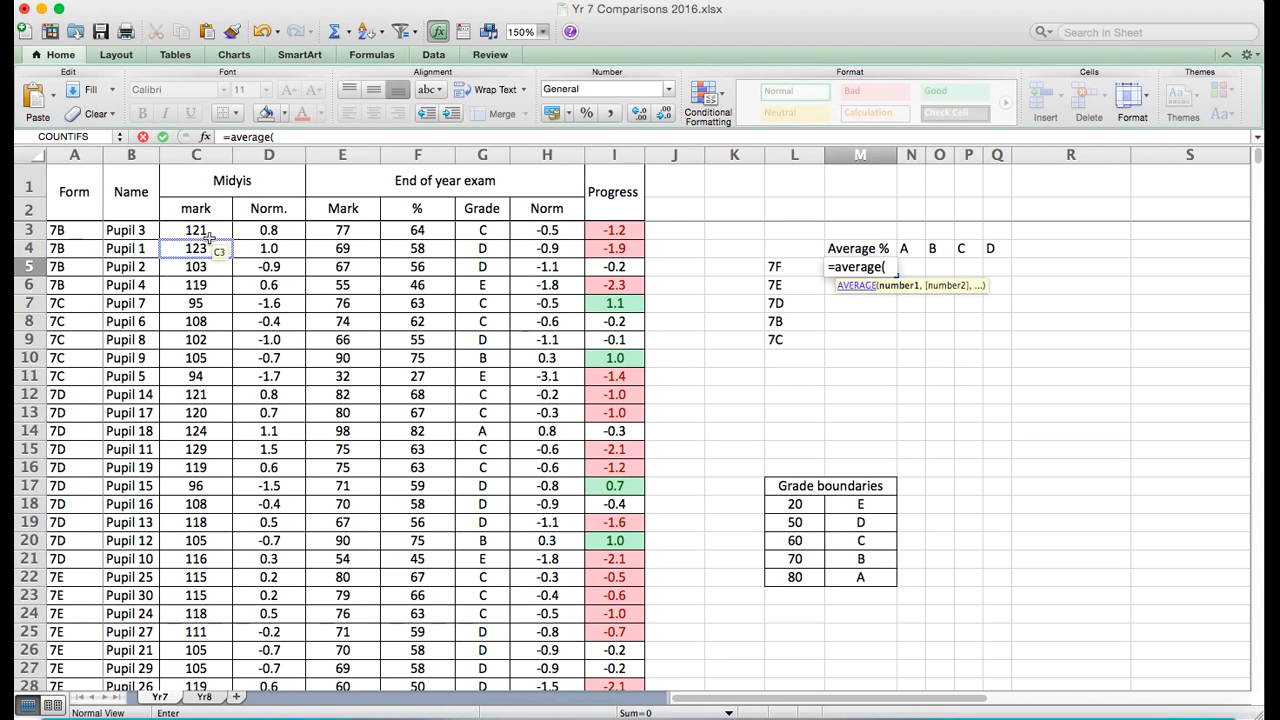
click(350, 238)
drag(350, 238, 342, 284)
text())
key(Return)
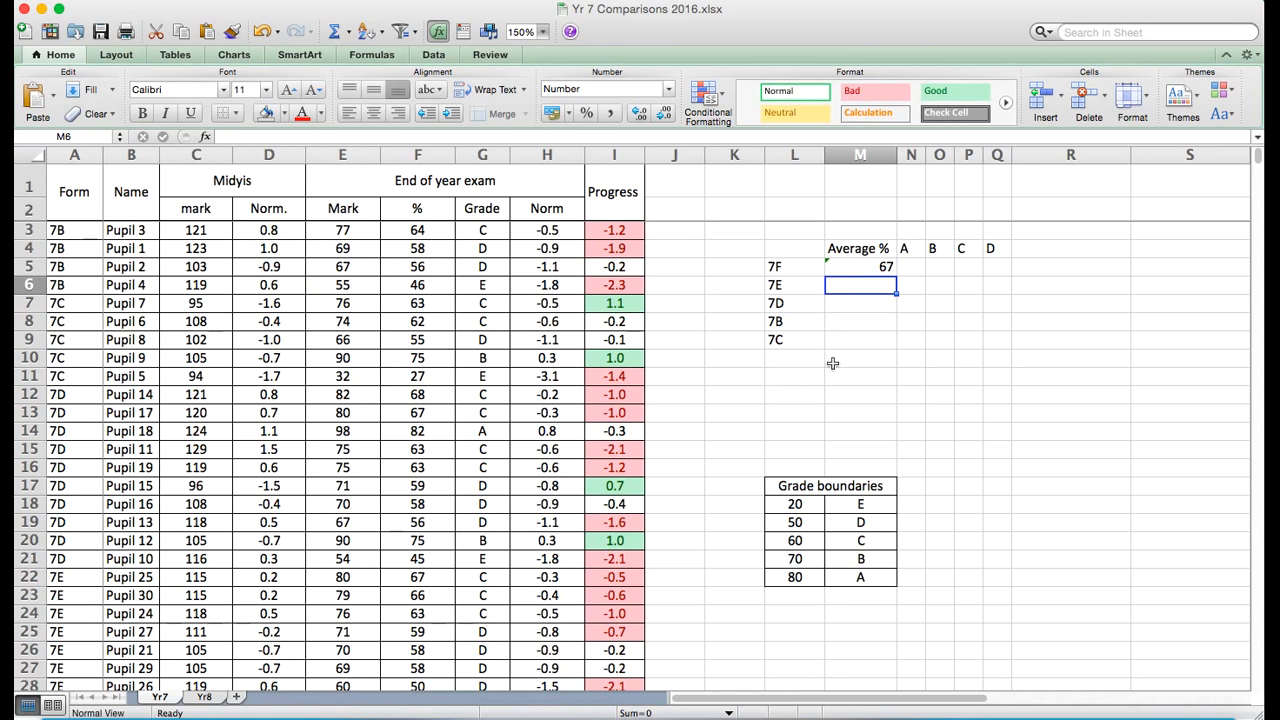
- Replace the formula in M5 with the start of an AVERAGEIFS formula using the exam percentages F3:F42 as average range
click(885, 266)
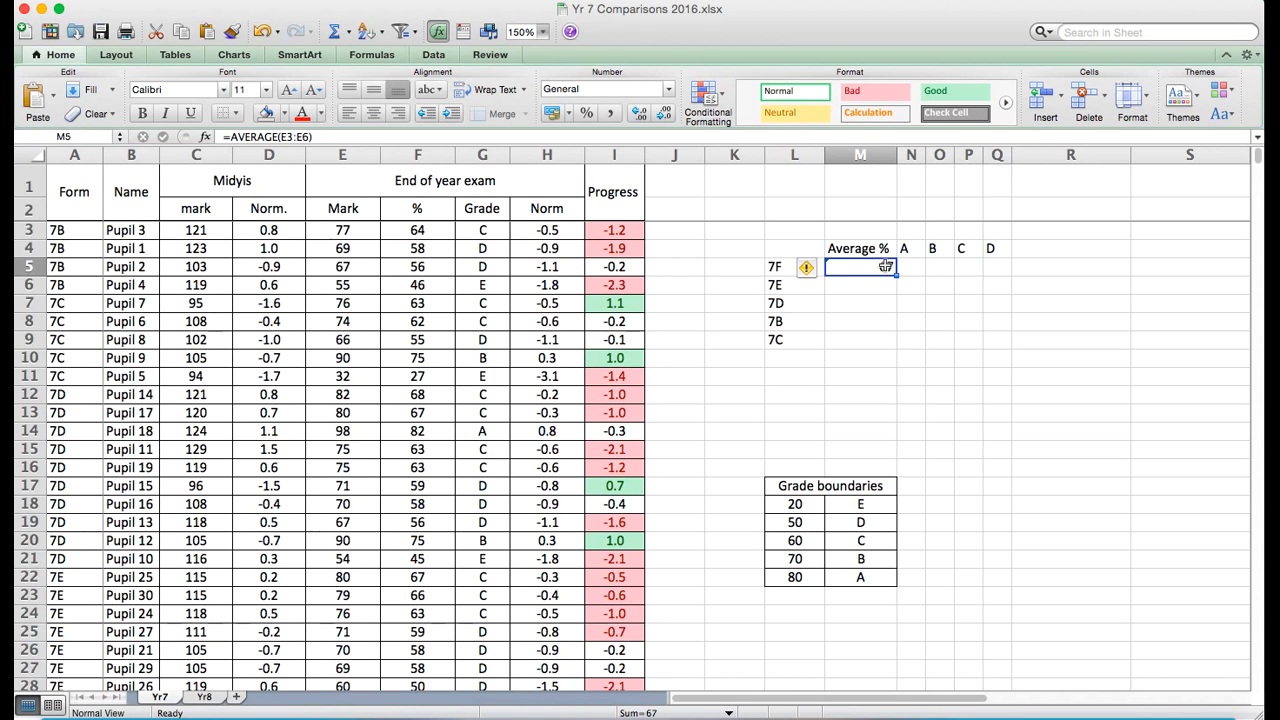
key(BackSpace)
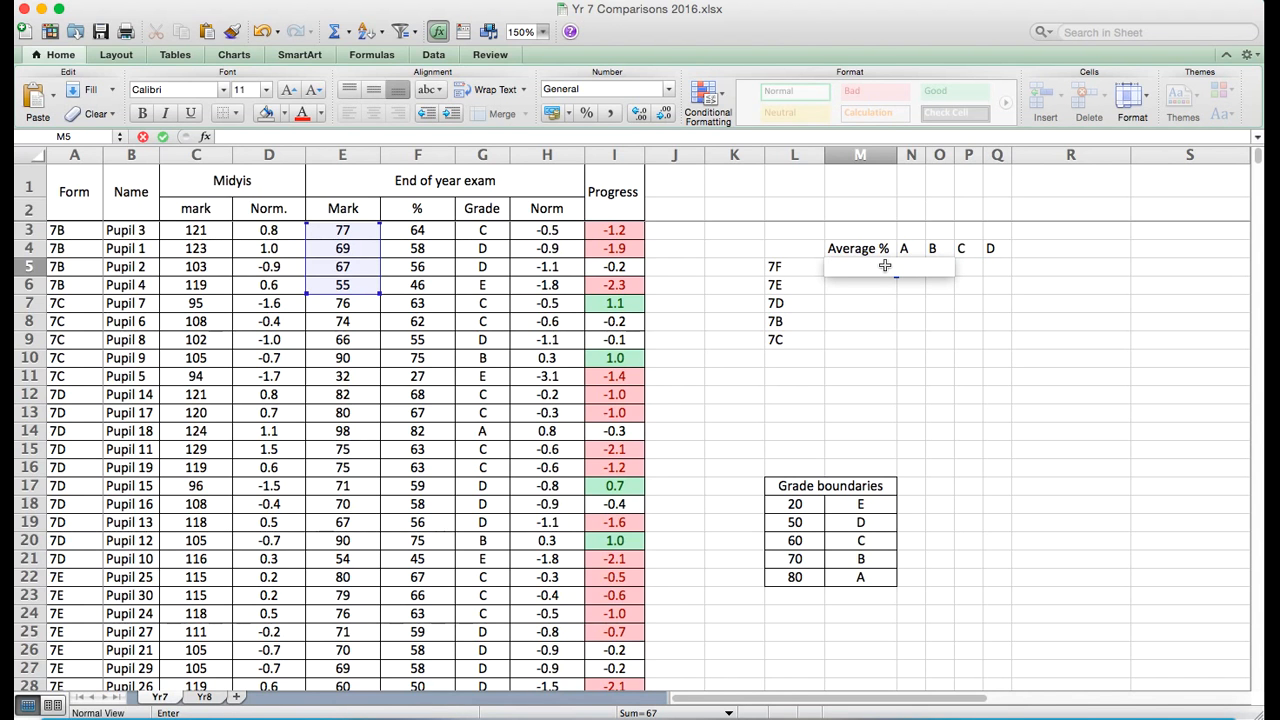
text(=average)
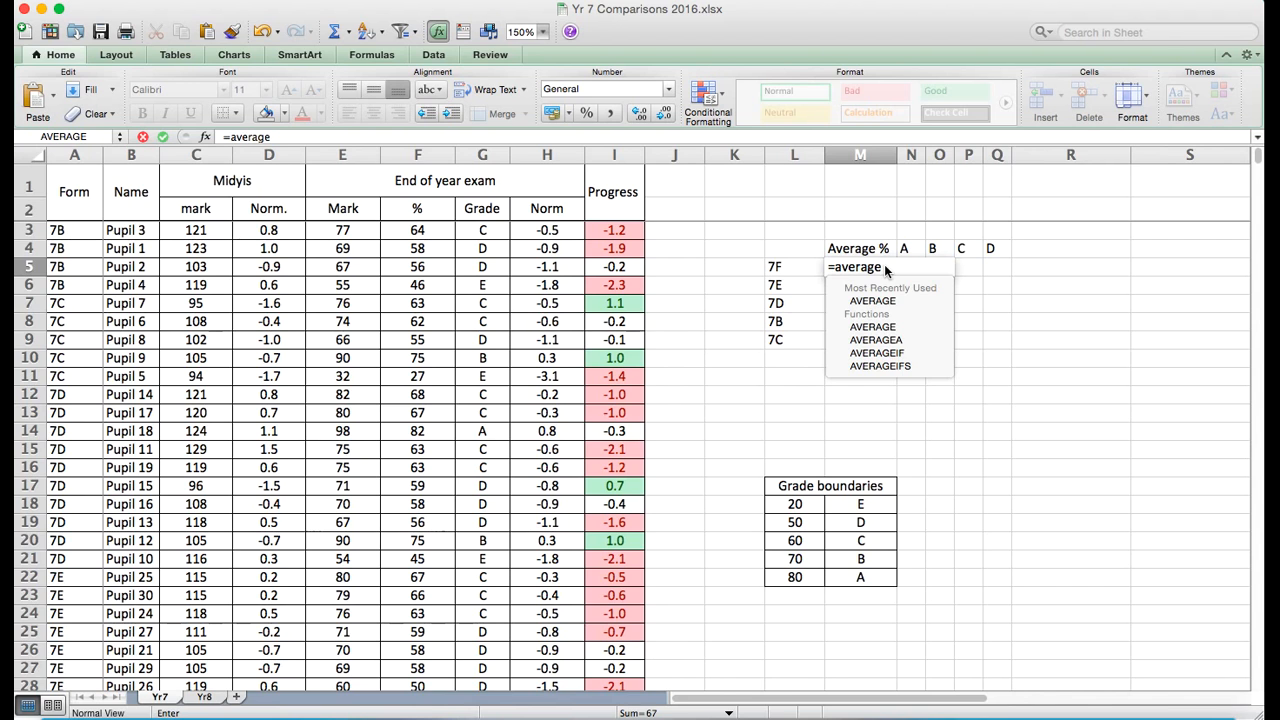
text(s)
key(BackSpace)
text(if)
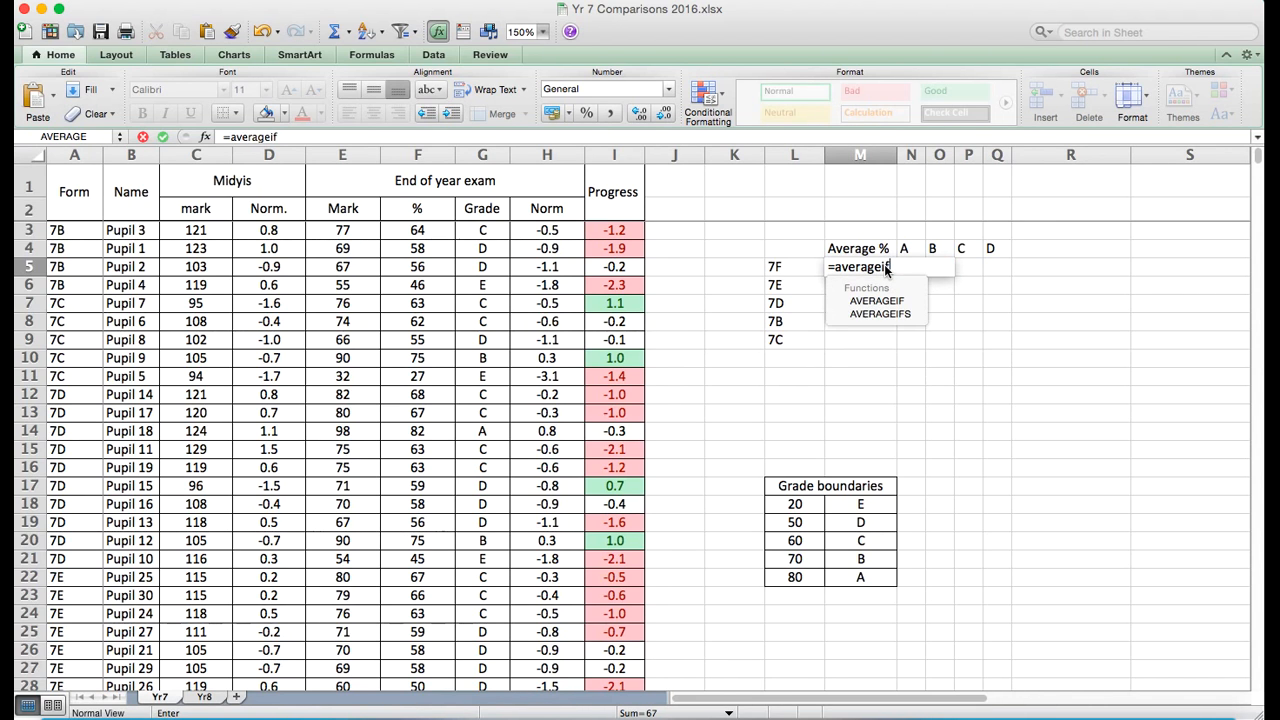
text(s()
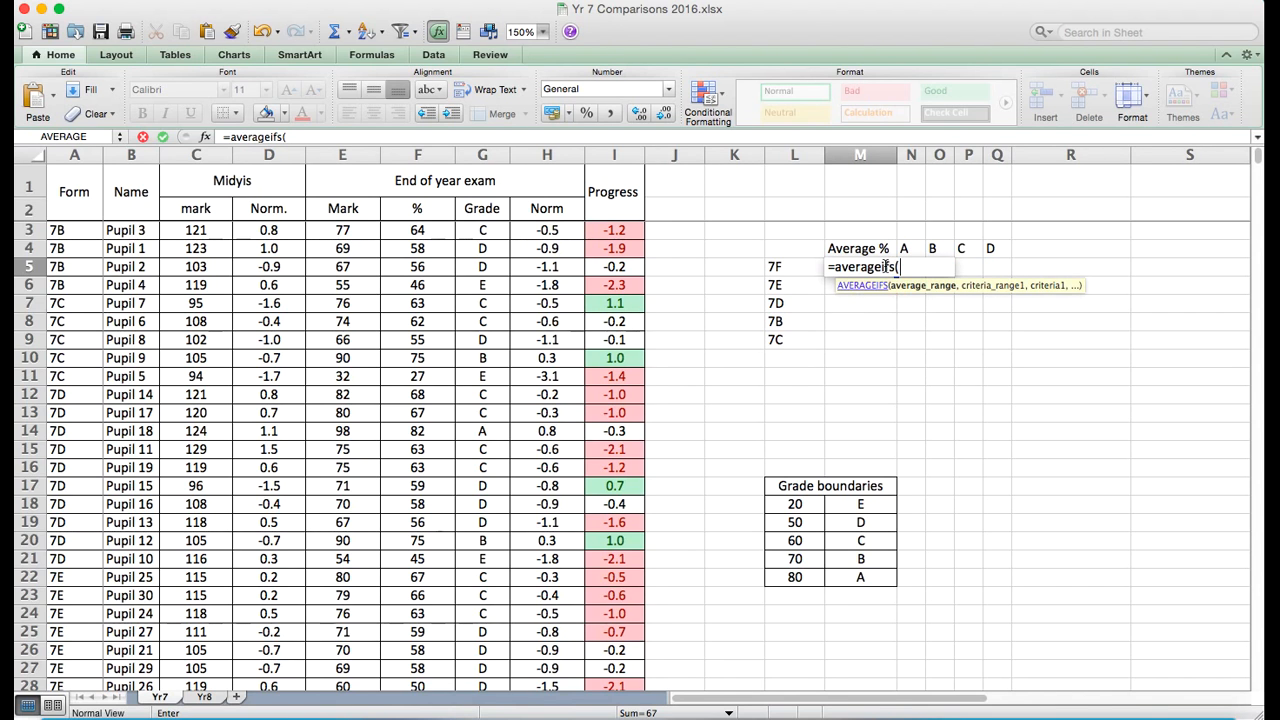
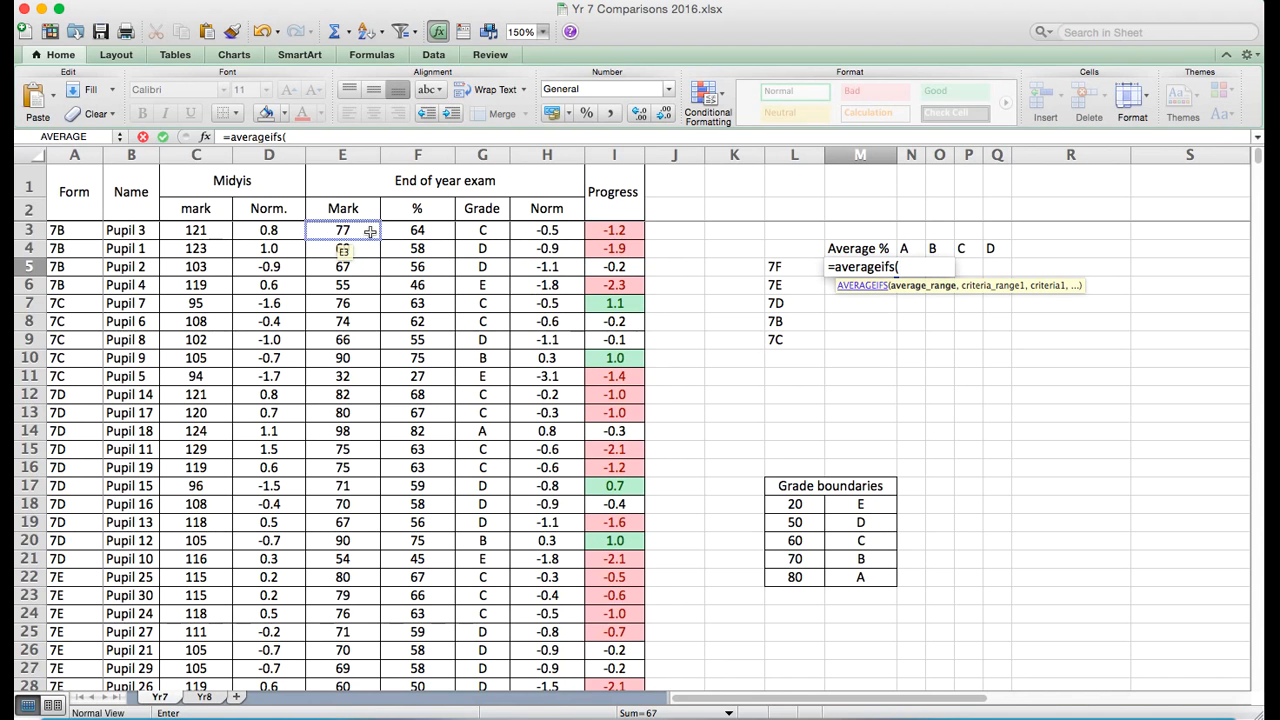
click(415, 235)
drag(415, 235, 432, 527)
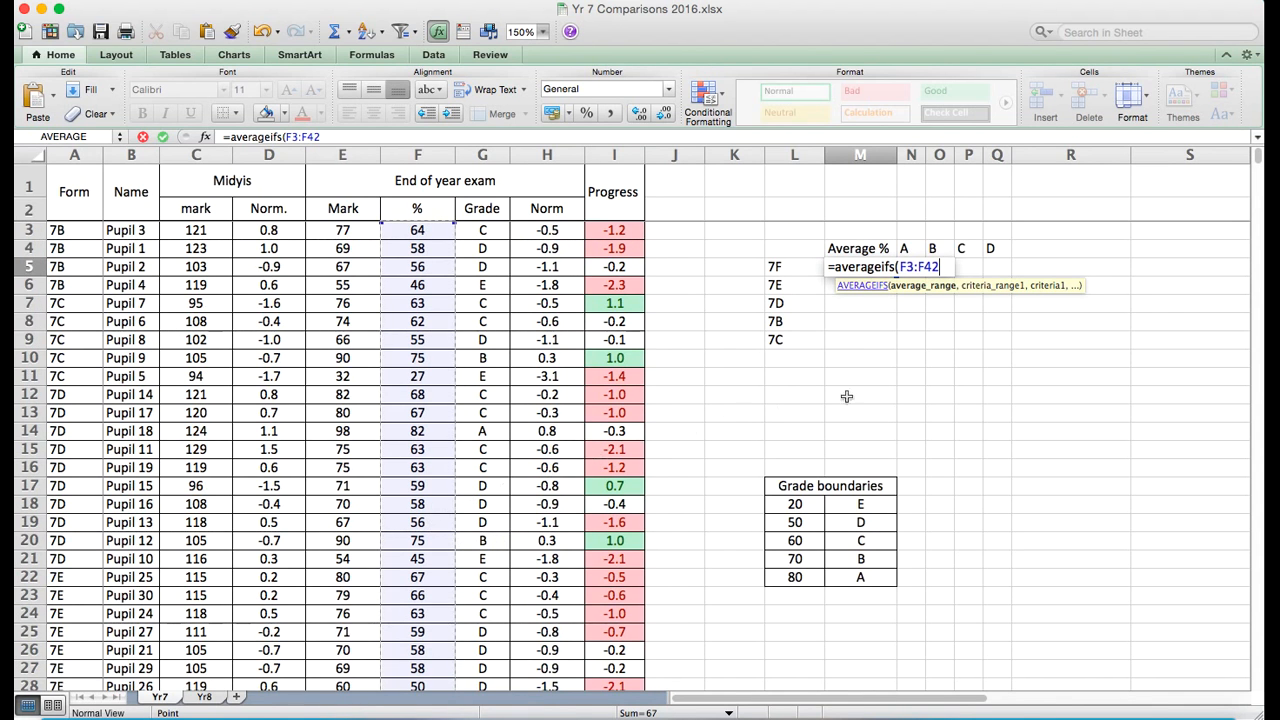
text(,)
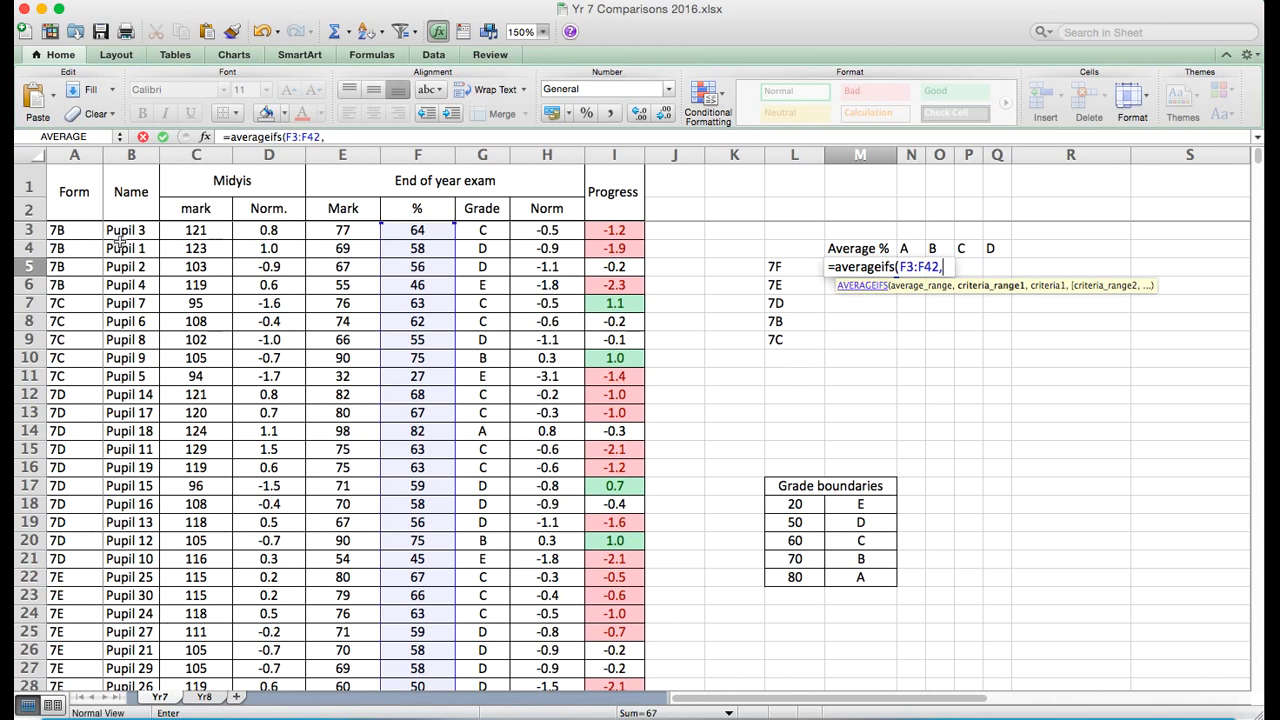
- Complete the AVERAGEIFS formula in M5 with criteria range A3:A42 and the criterion "7B", and review its ranges
drag(88, 230, 91, 579)
text(,)
mouse_move(615, 705)
scroll(829, 563, up, 7)
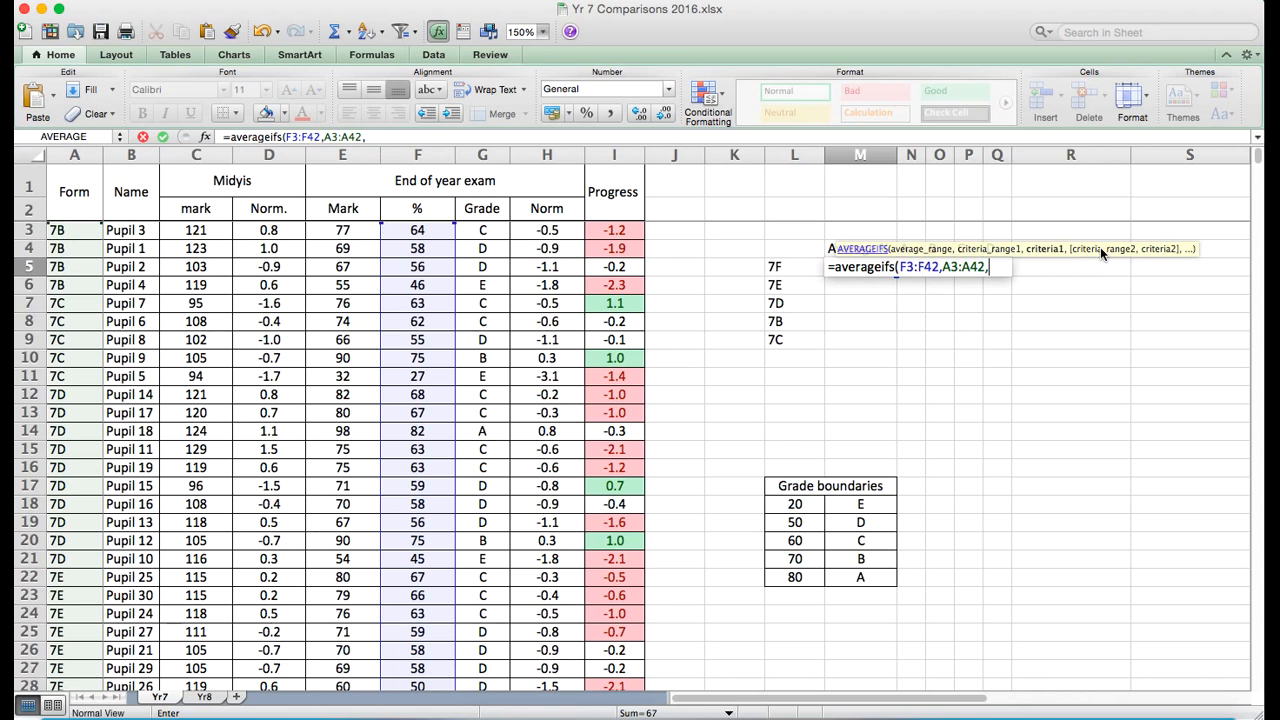
click(434, 137)
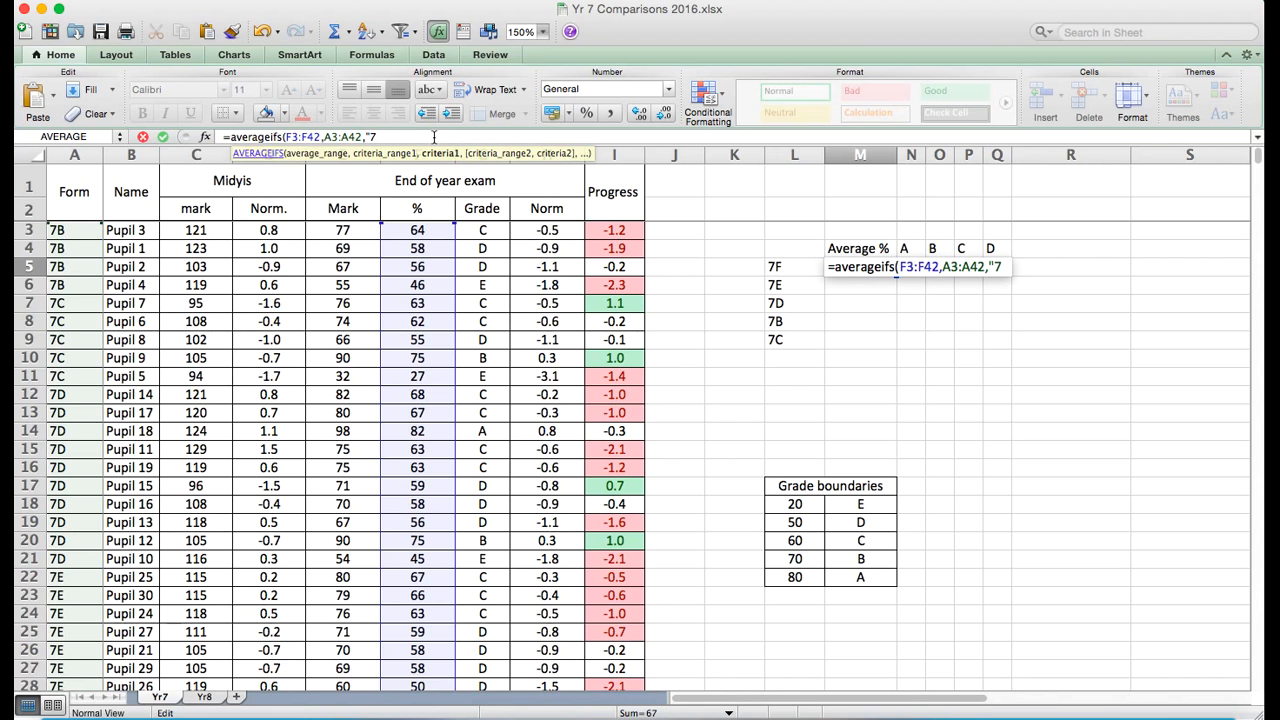
text(")
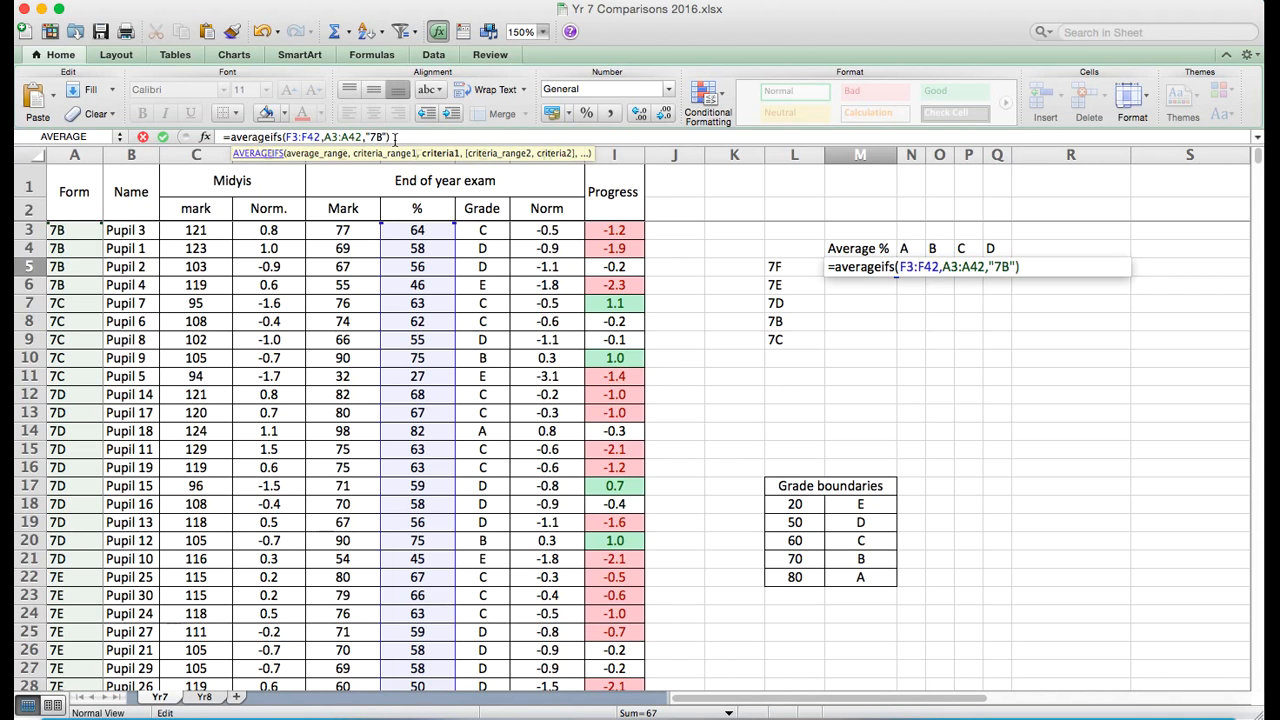
key(Return)
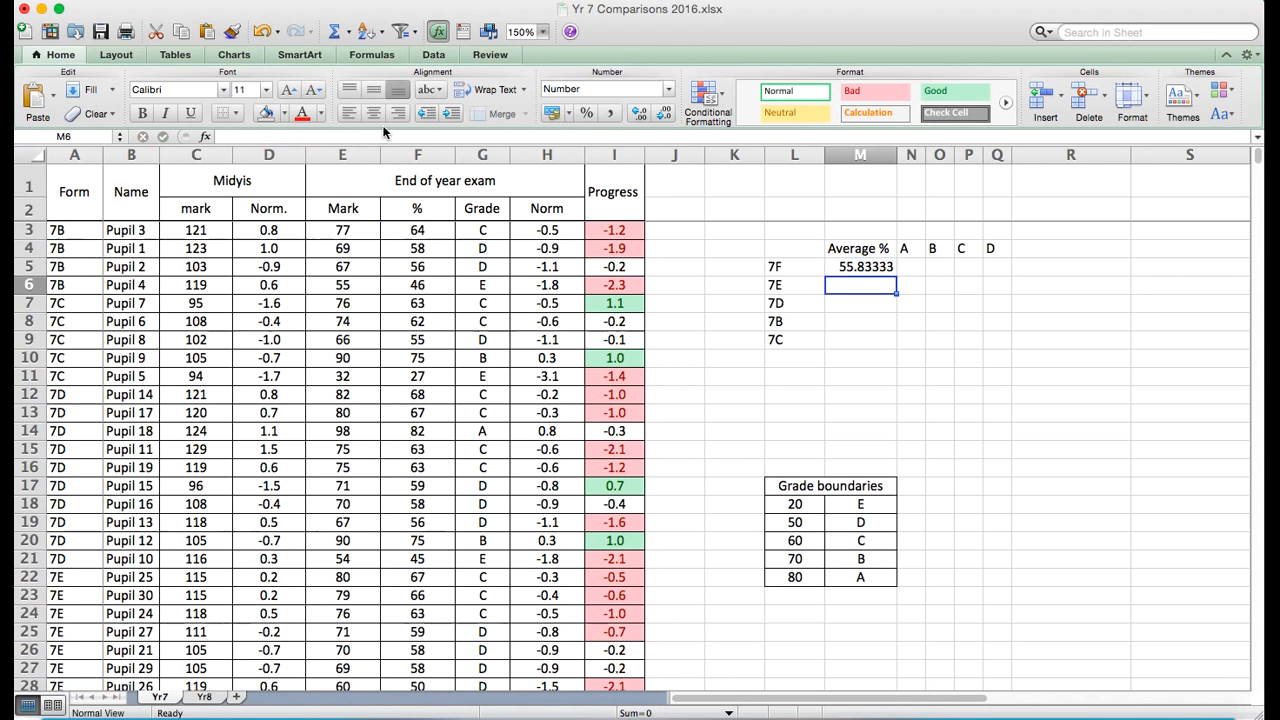
click(870, 264)
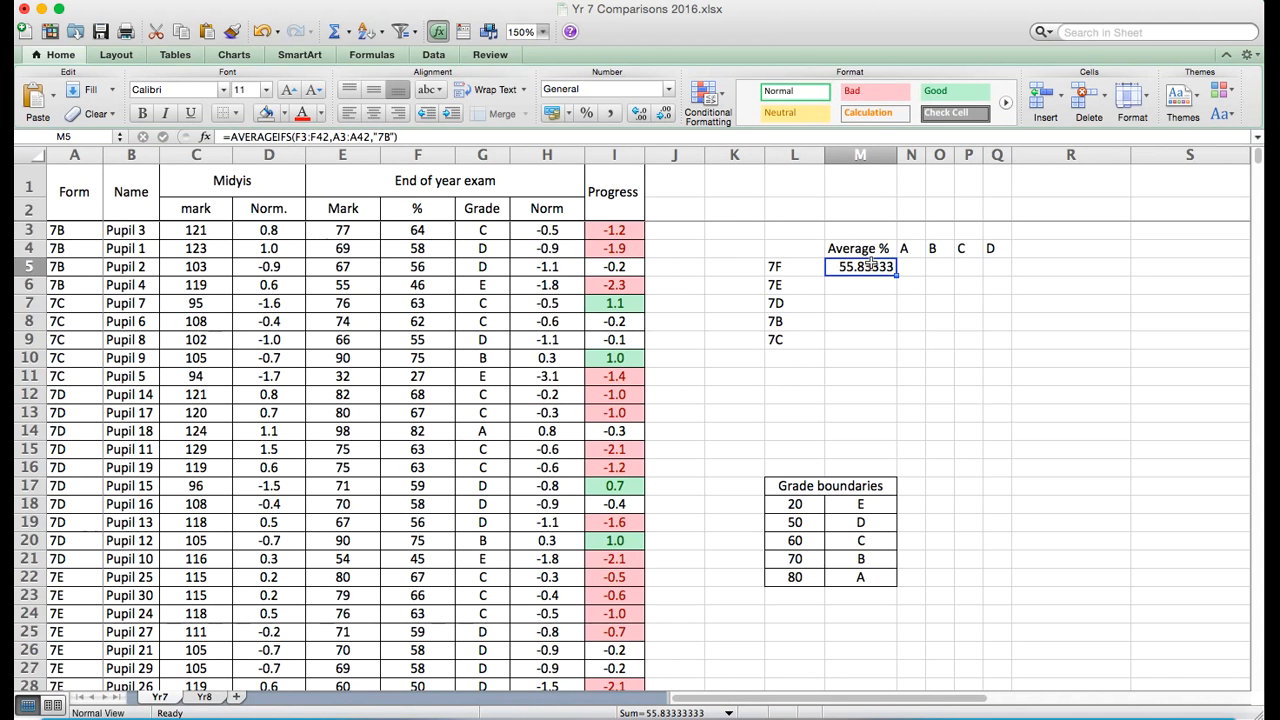
click(562, 137)
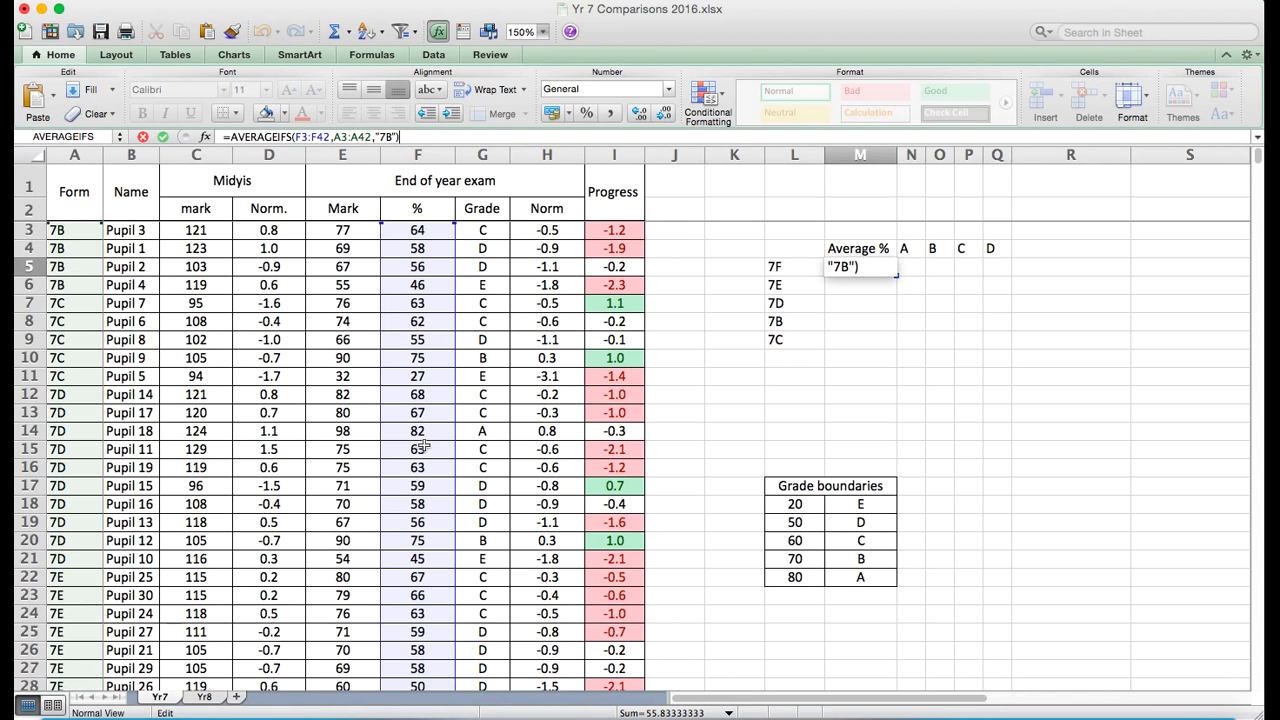
key(Return)
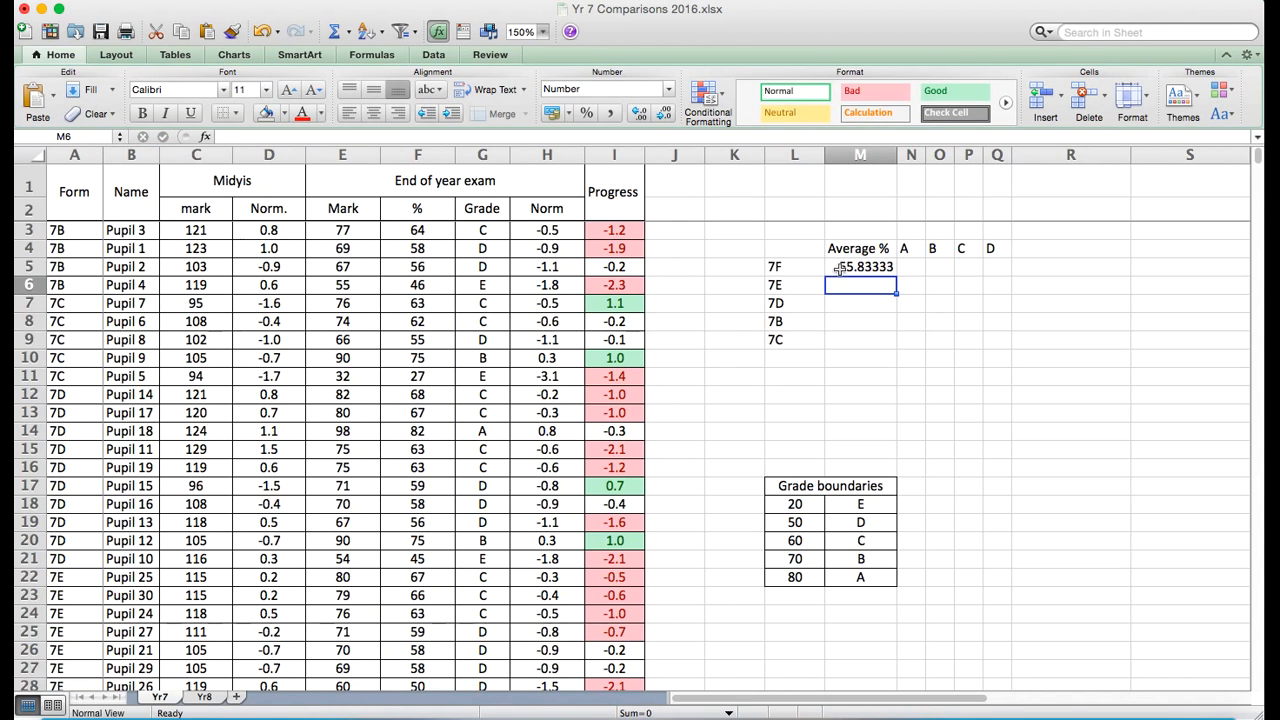
- Centre the average in M5 and format it to show no decimal places
click(838, 268)
click(373, 113)
click(642, 114)
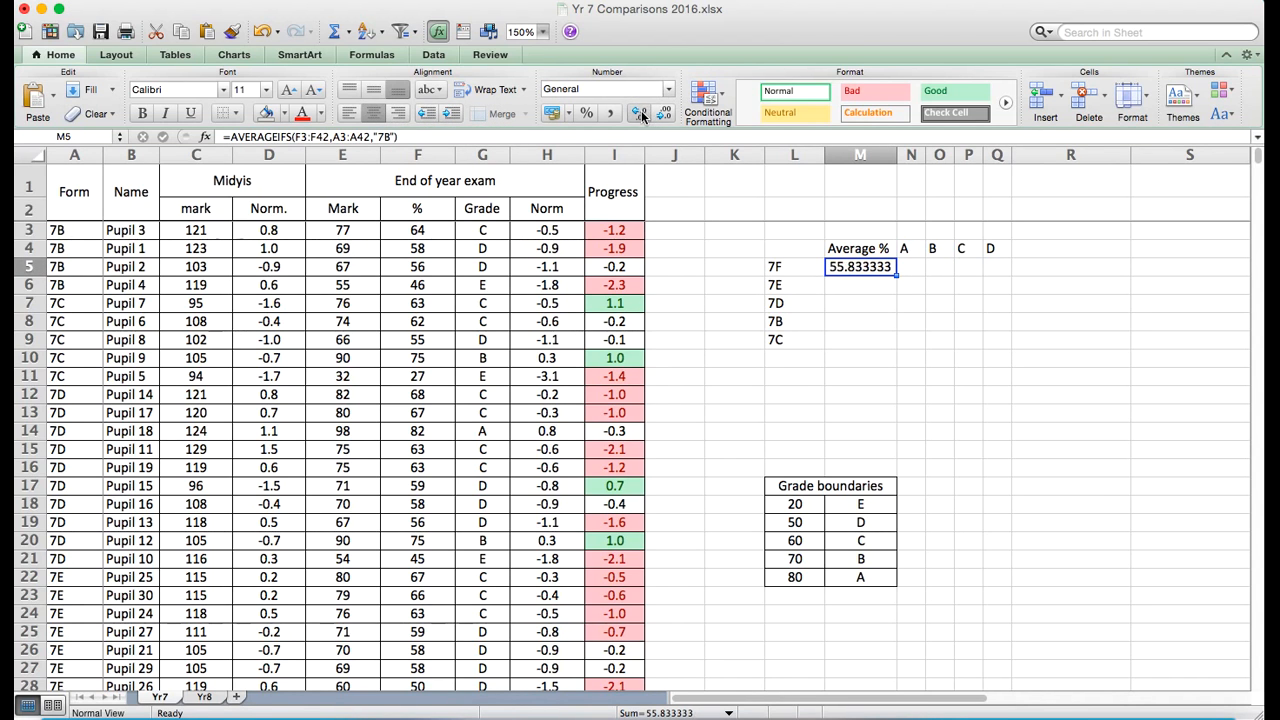
click(642, 114)
click(642, 114)
click(667, 113)
click(667, 113)
click(667, 113)
click(667, 113)
click(667, 113)
click(667, 113)
click(667, 113)
click(667, 113)
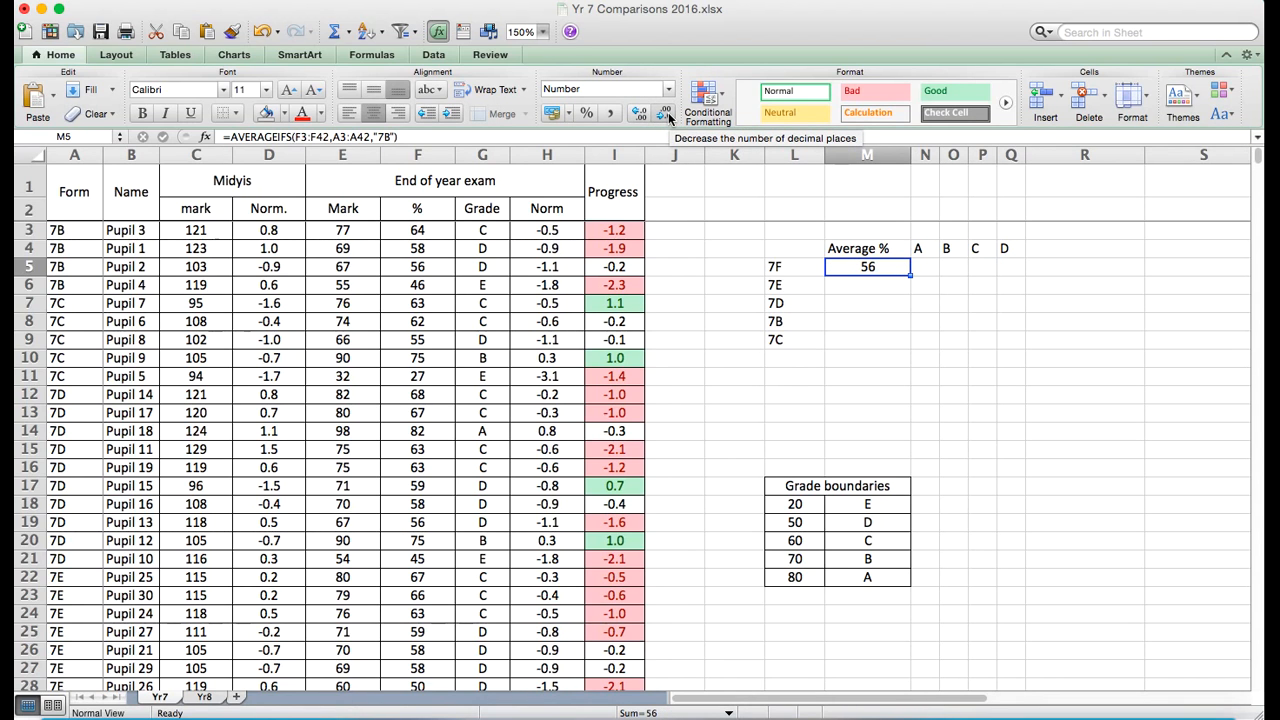
click(885, 398)
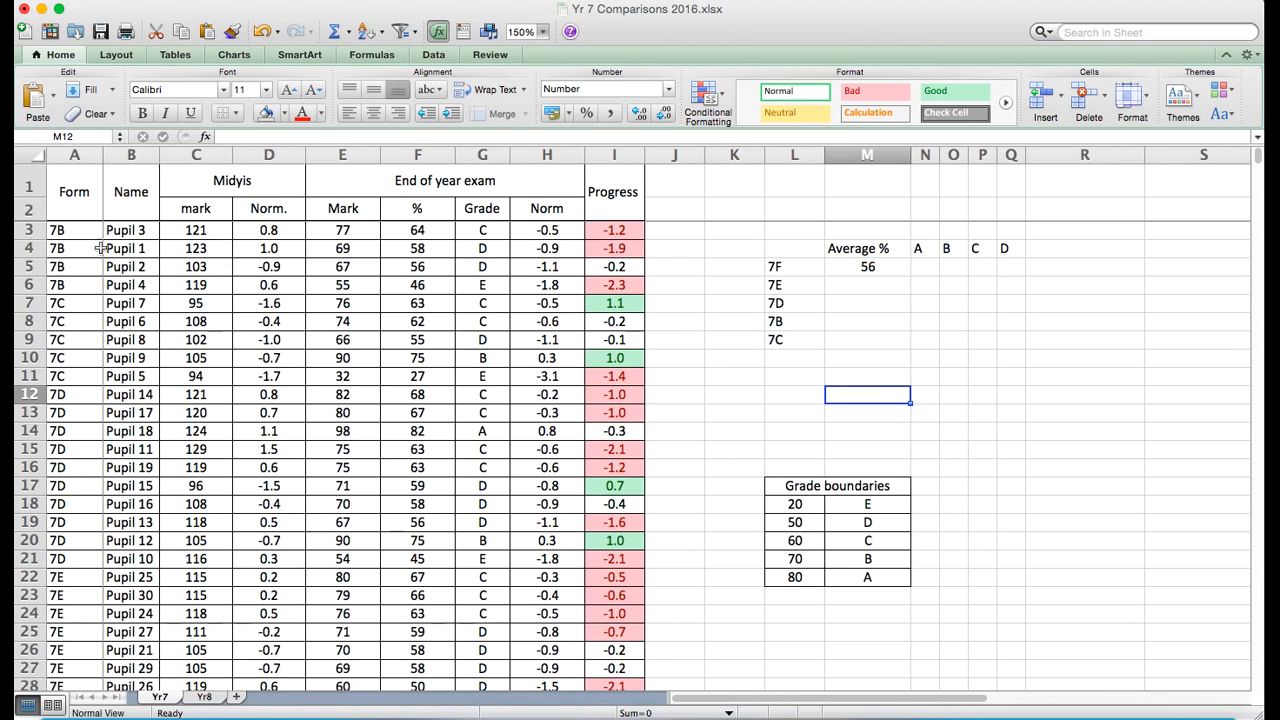
- Check the 7B average by calculating =(64+58+56+46)/4 in L11, and clear the cell again
drag(418, 234, 420, 288)
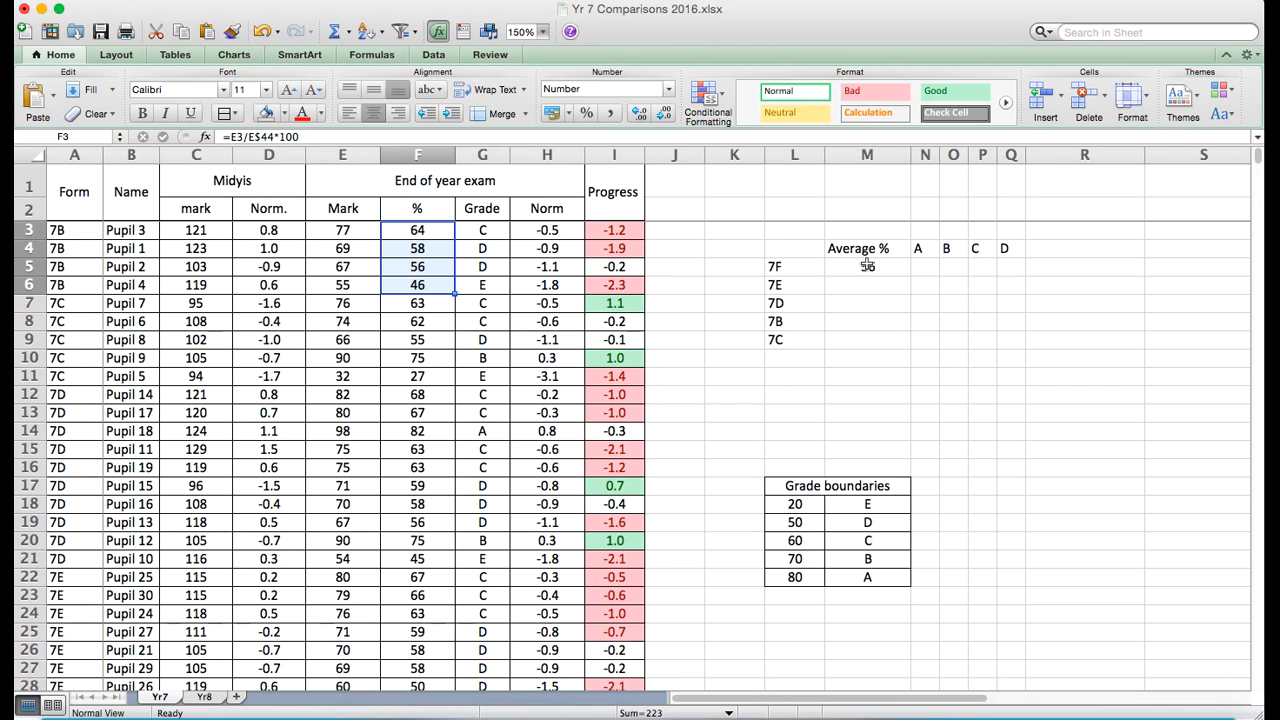
click(805, 376)
text(=)
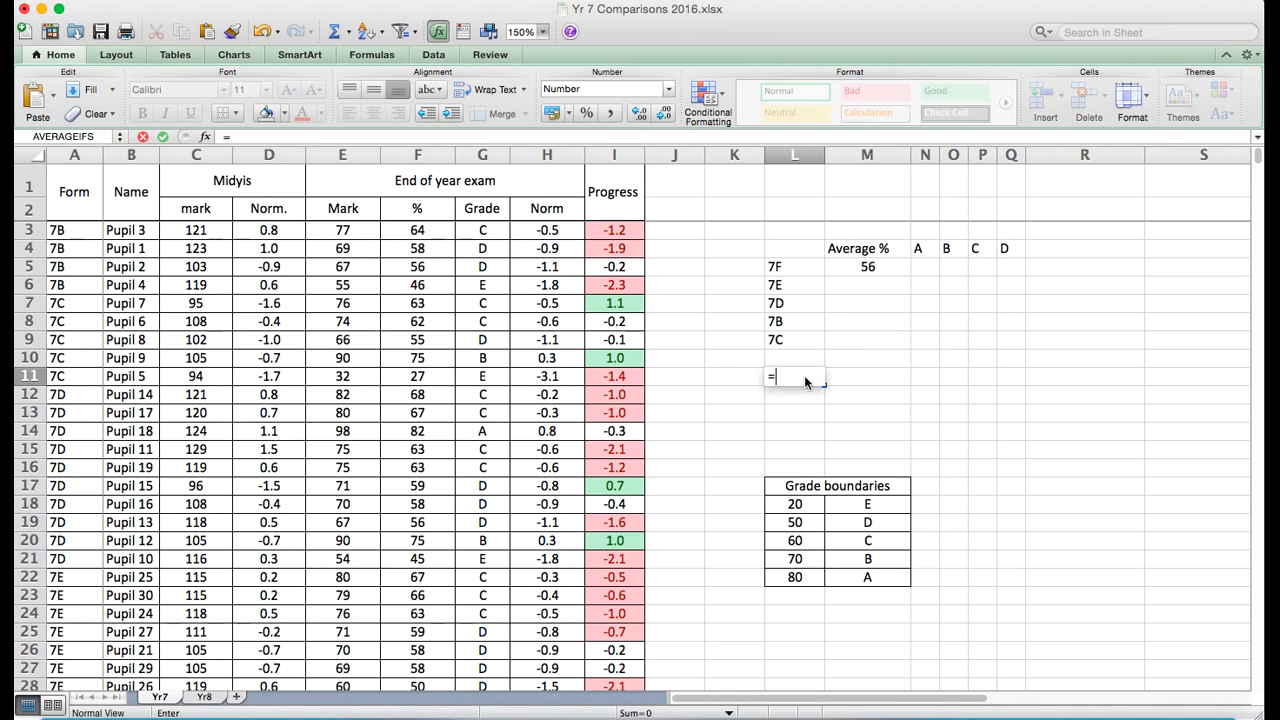
text(()
text(64+58+56+)
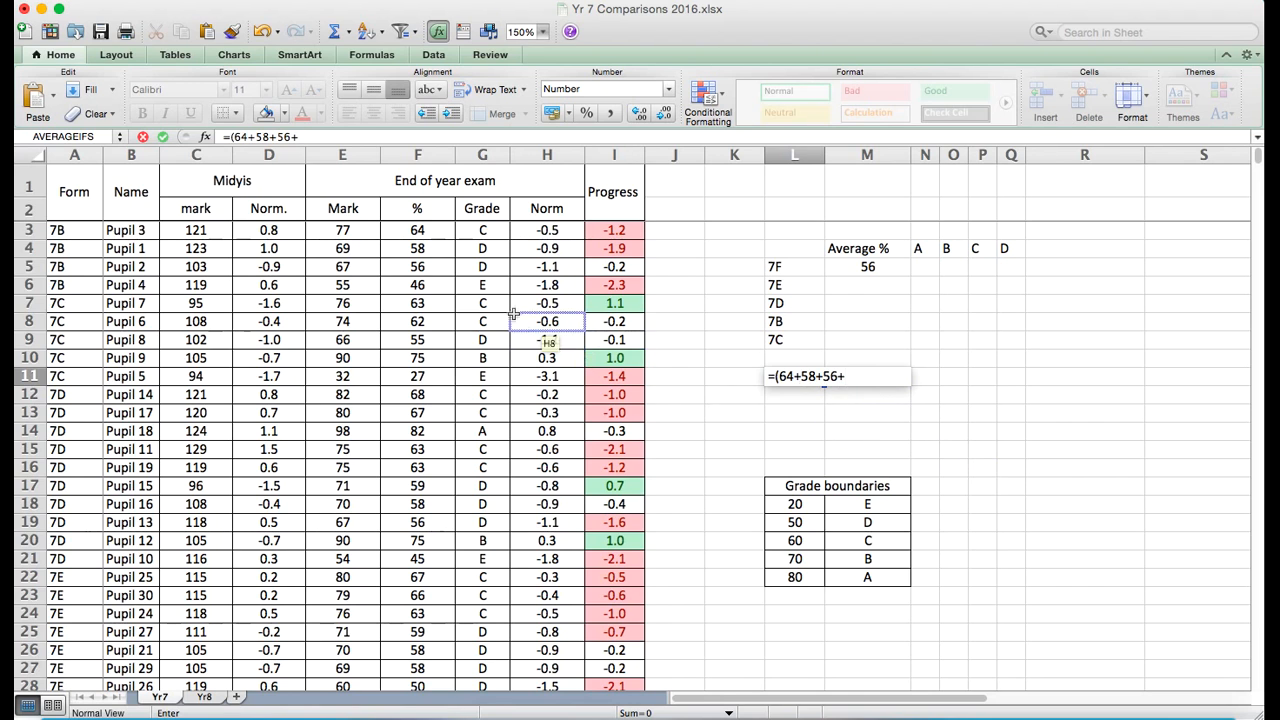
text(46)/)
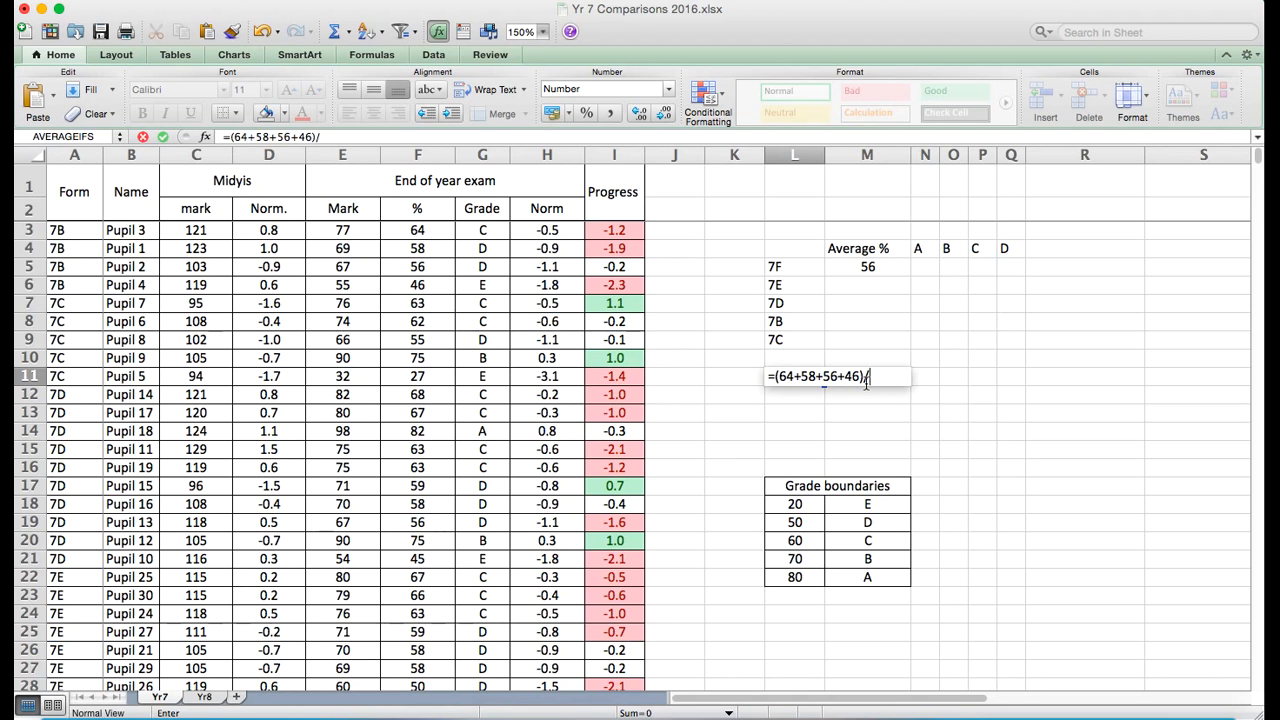
text(4)
key(Return)
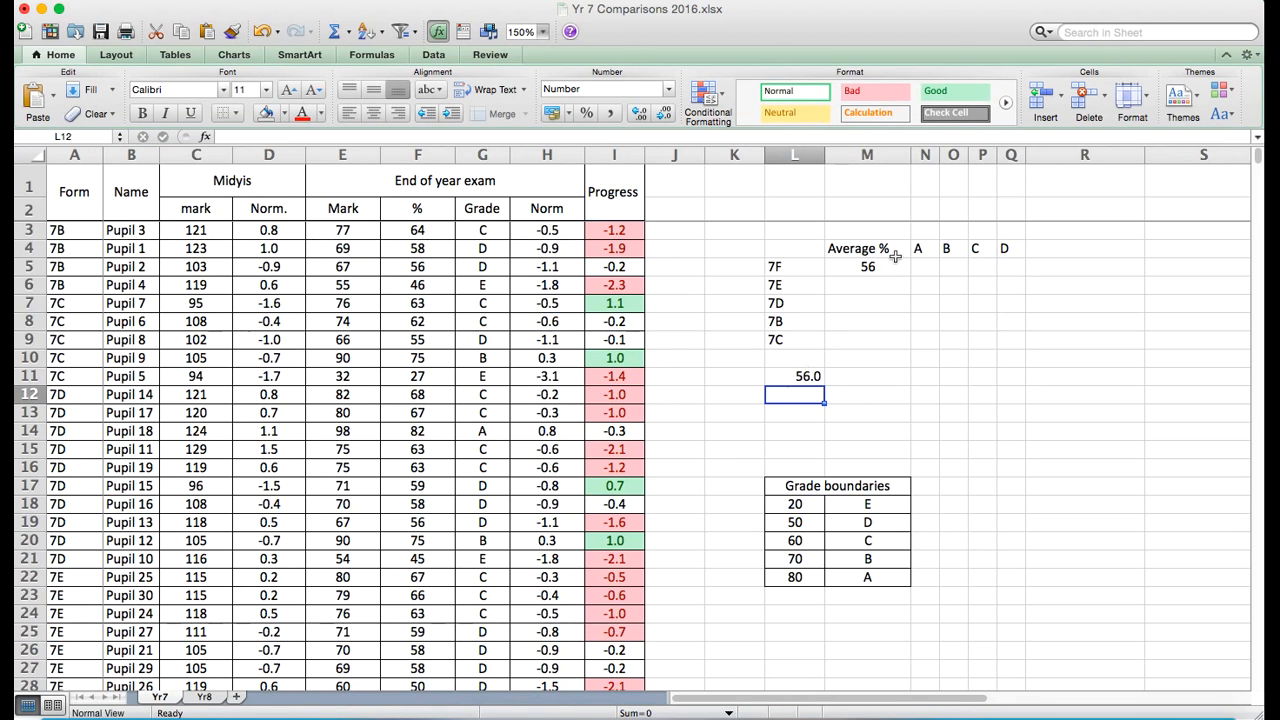
click(810, 376)
key(Delete)
key(Return)
- Try copying the M5 average formula into M6 with its criterion changed to "7C", and clear M6 again
click(870, 266)
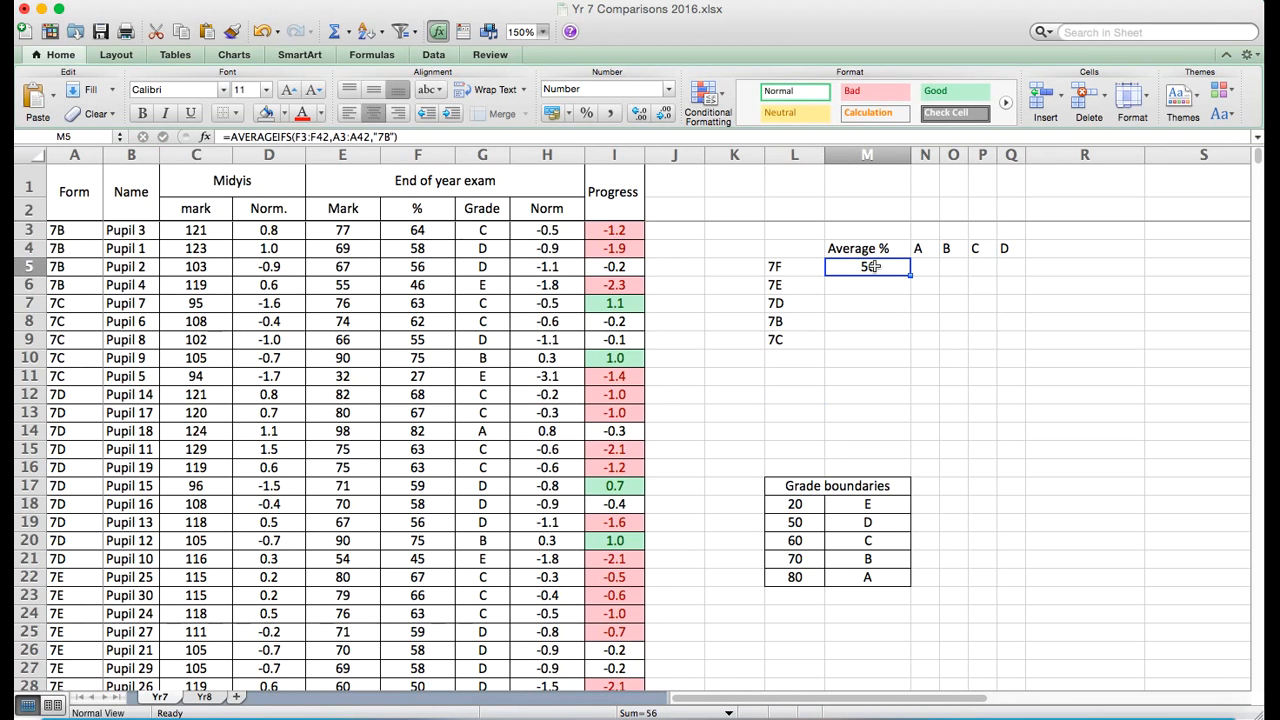
drag(911, 273, 911, 293)
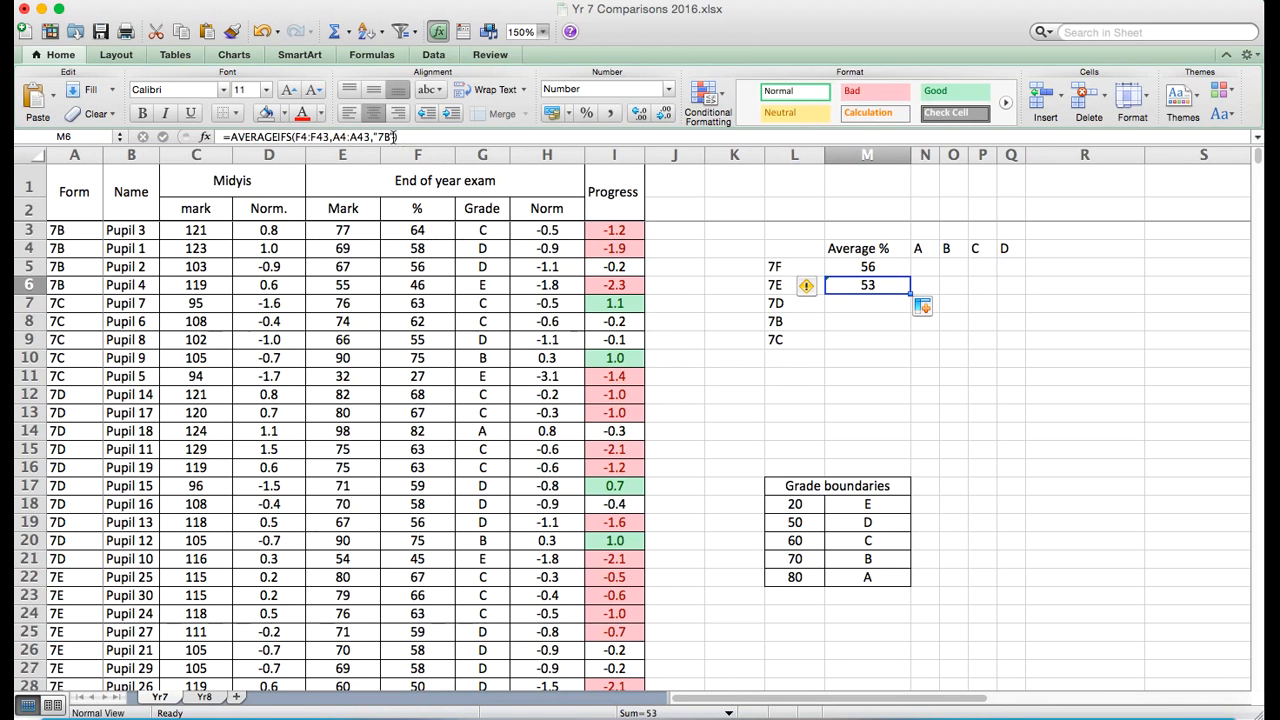
click(392, 137)
key(BackSpace)
text(E)
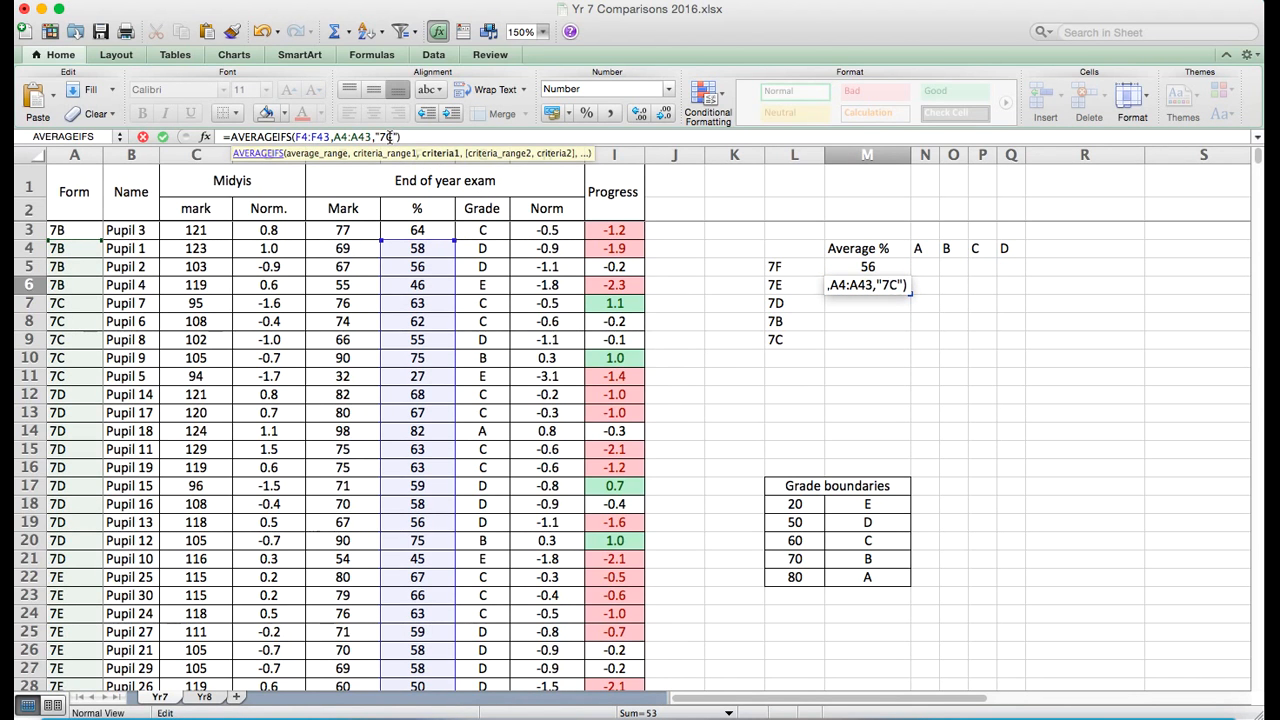
key(Return)
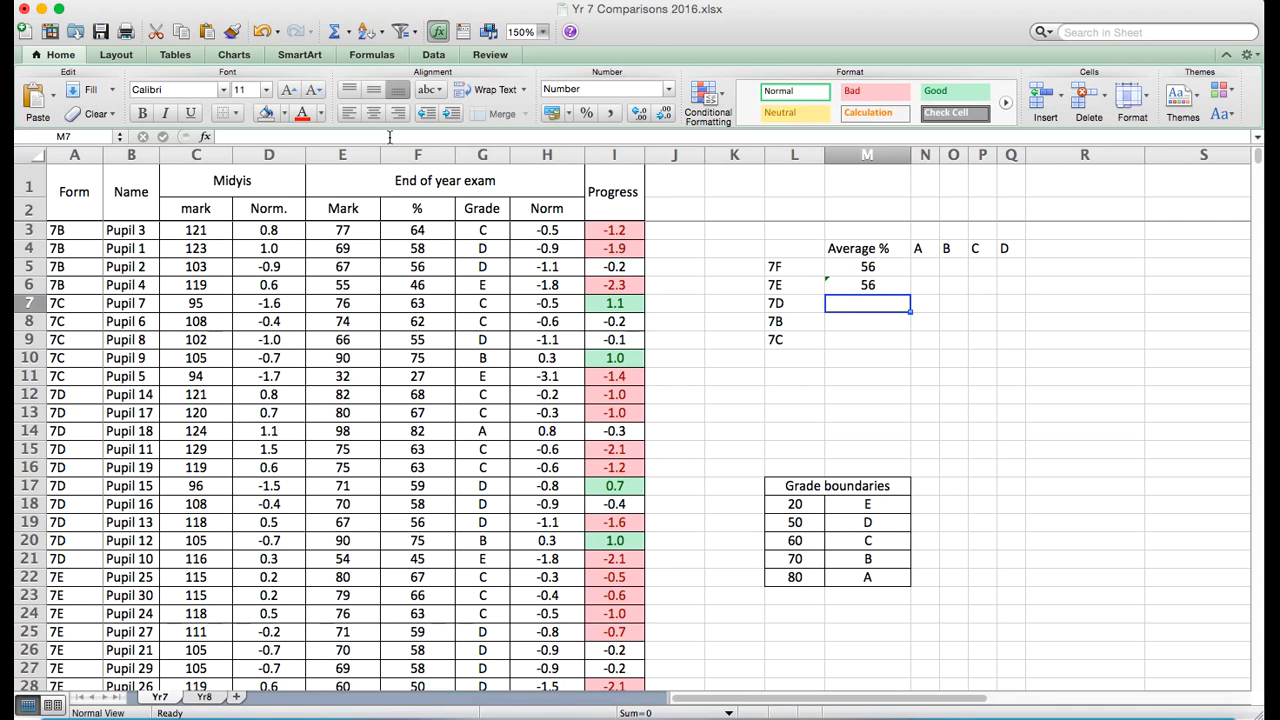
key(Up)
key(BackSpace)
key(Return)
- Replace the "7B" criterion in the M5 AVERAGEIFS formula with a reference to the form name in L5
click(886, 267)
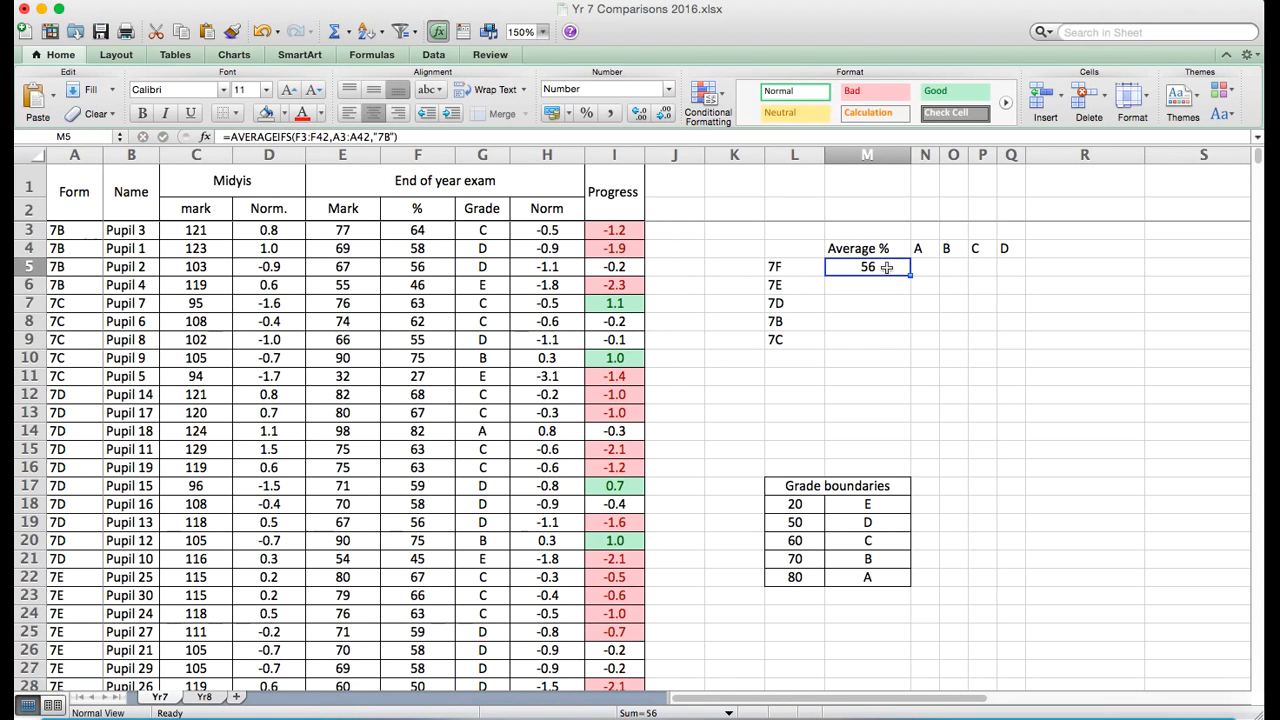
click(398, 137)
key(BackSpace)
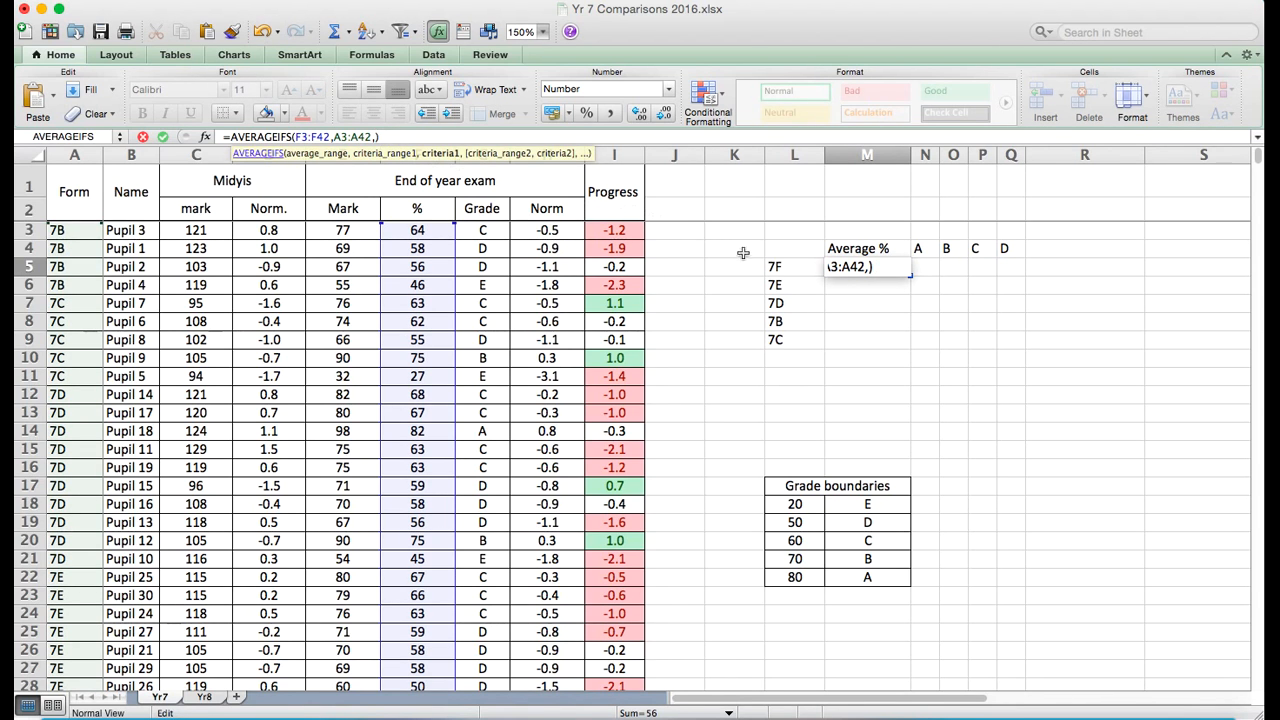
click(780, 268)
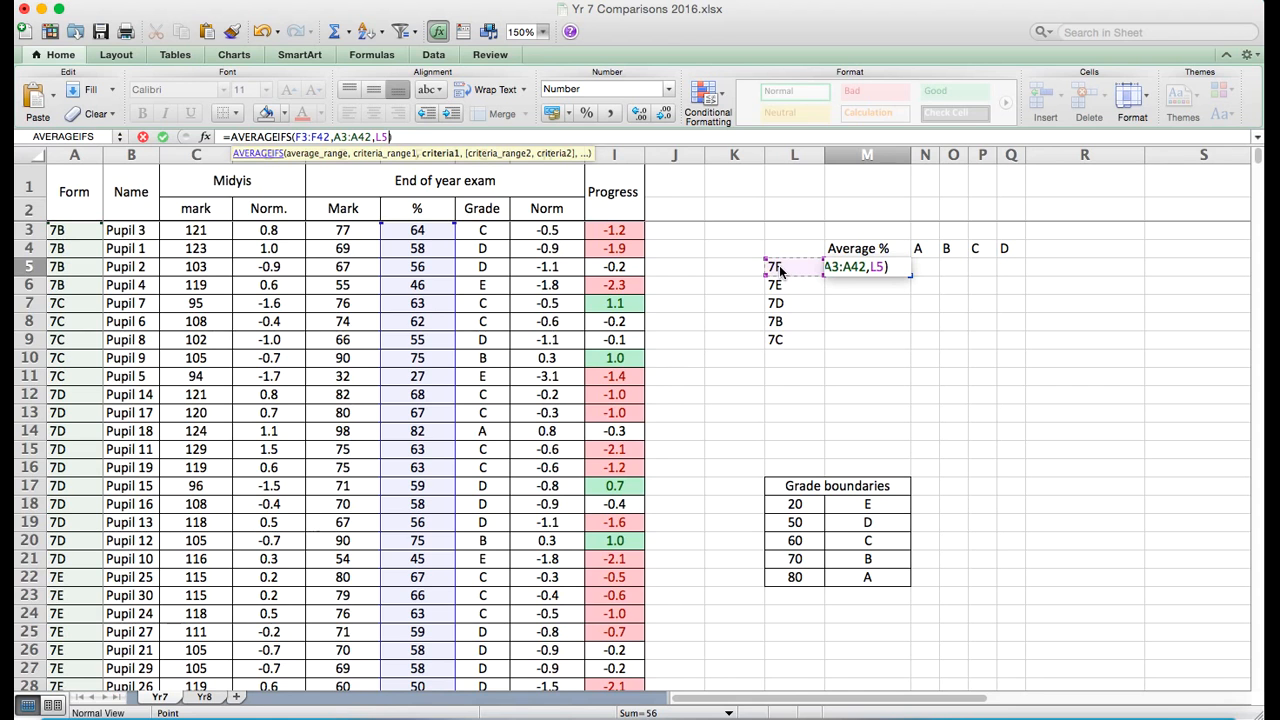
key(Return)
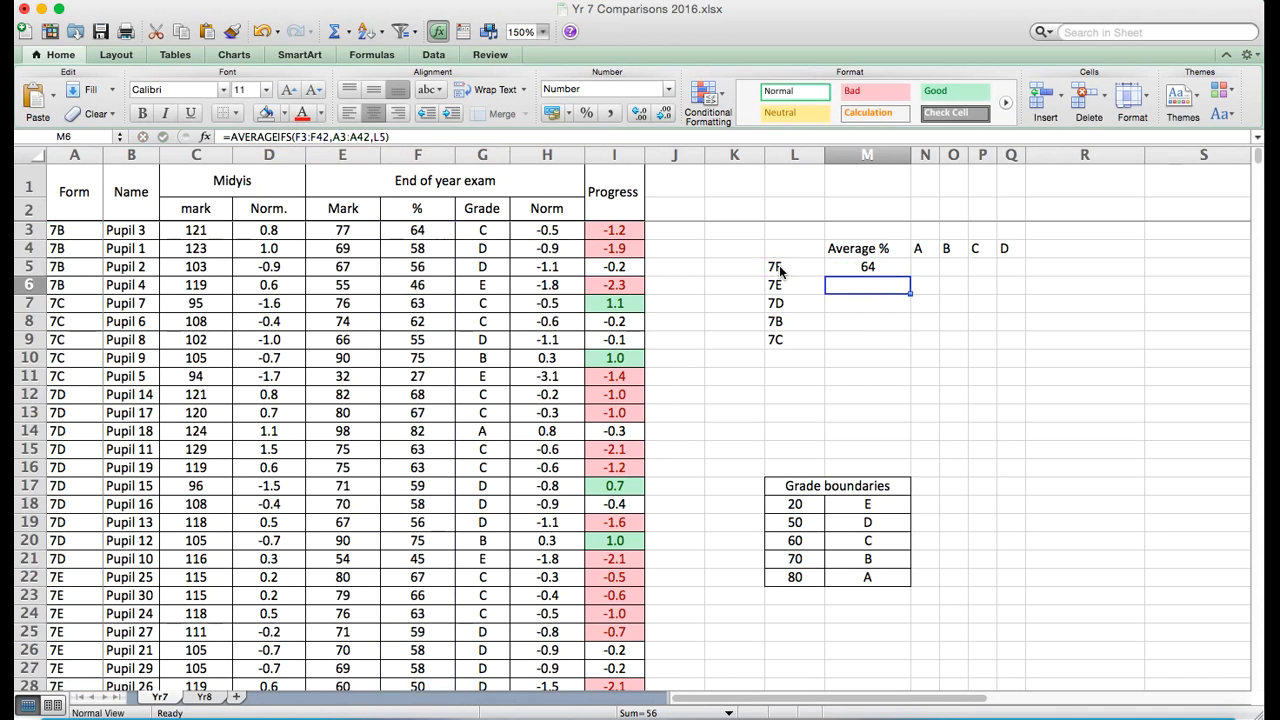
- Copy the M5 formula down to M6 and examine which ranges and criterion cell the copy refers to
click(893, 271)
drag(909, 275, 910, 292)
click(870, 287)
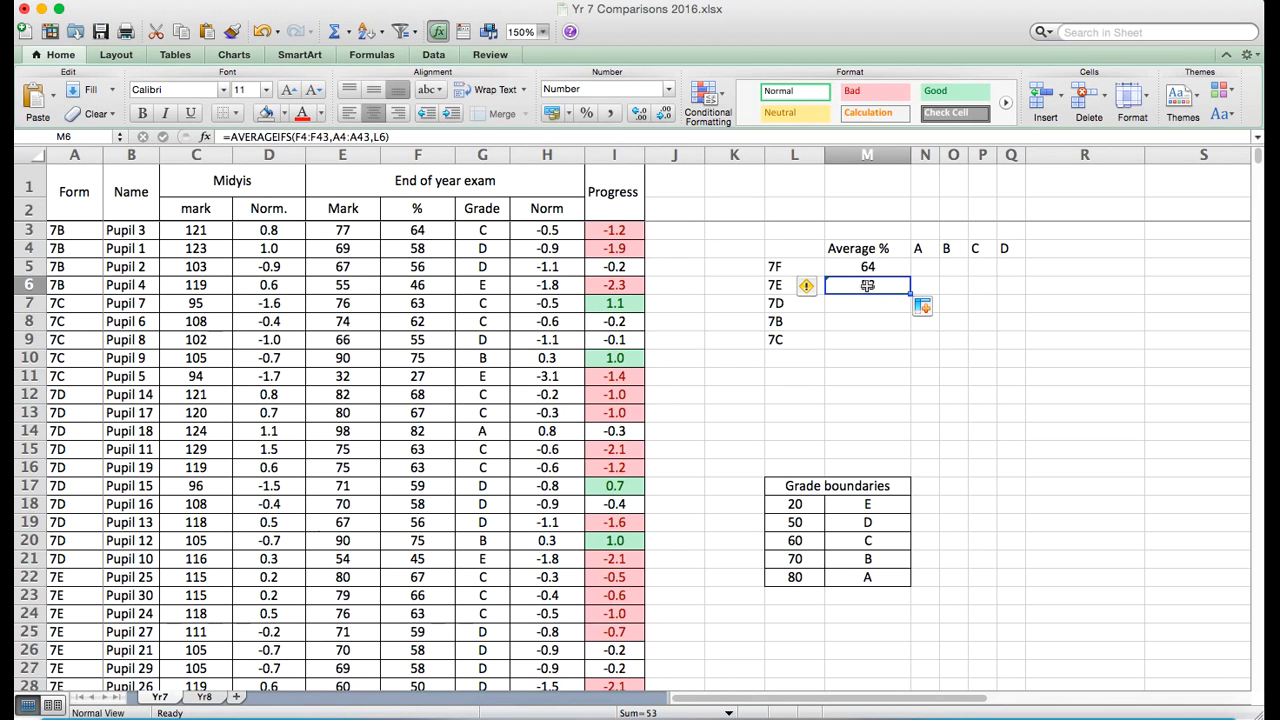
click(778, 285)
click(855, 286)
click(447, 141)
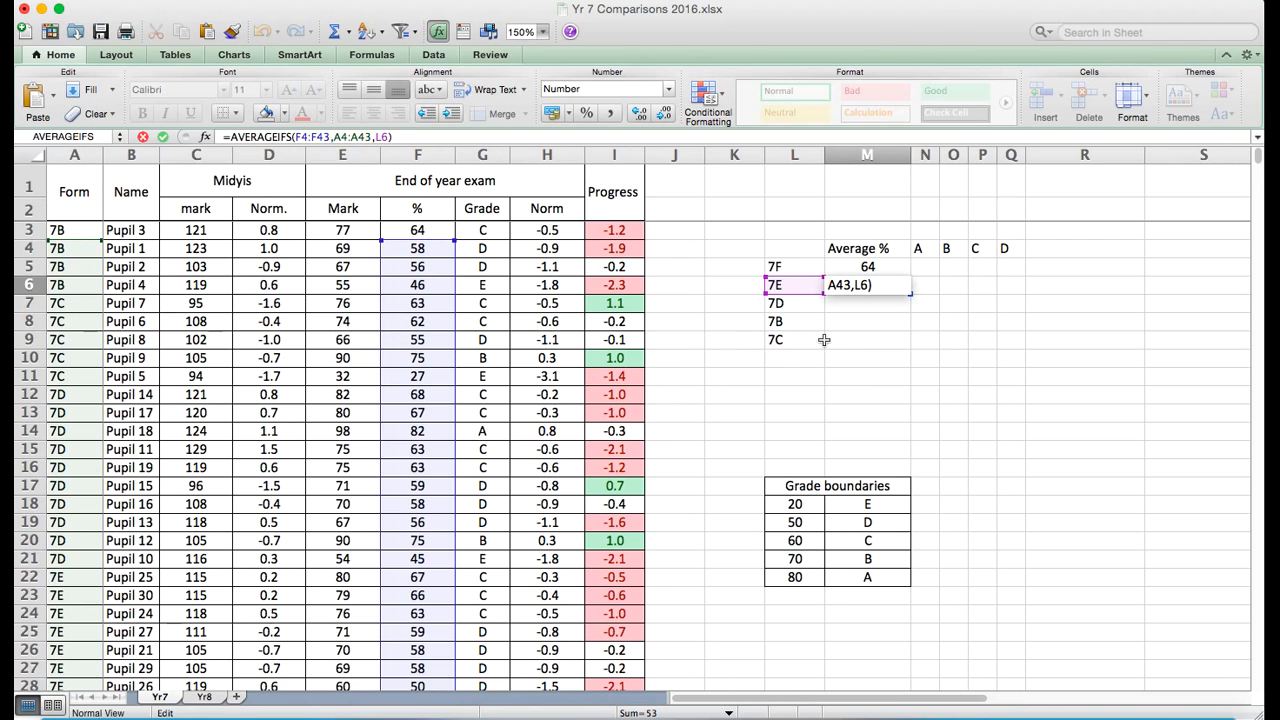
key(Return)
- Lock the rows of both ranges in the M5 formula so it reads =AVERAGEIFS(F$3:F$42,A$3:A$42,L5)
click(851, 270)
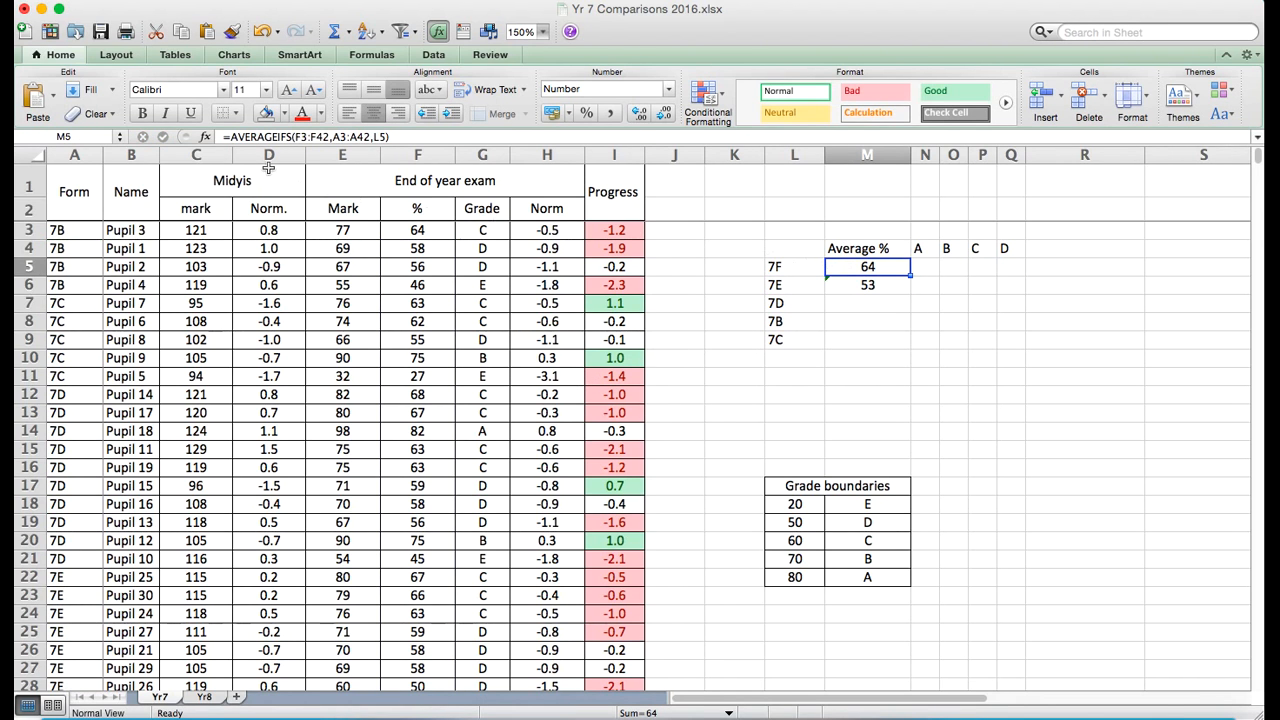
click(526, 135)
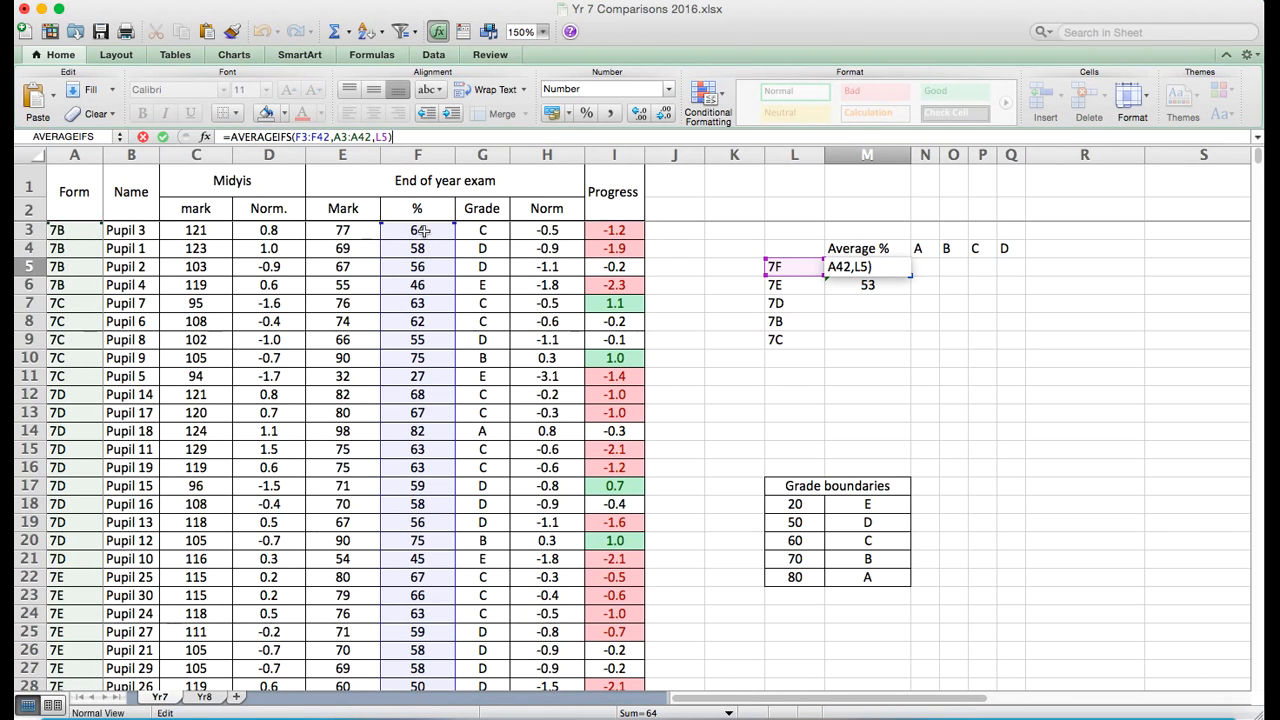
click(300, 136)
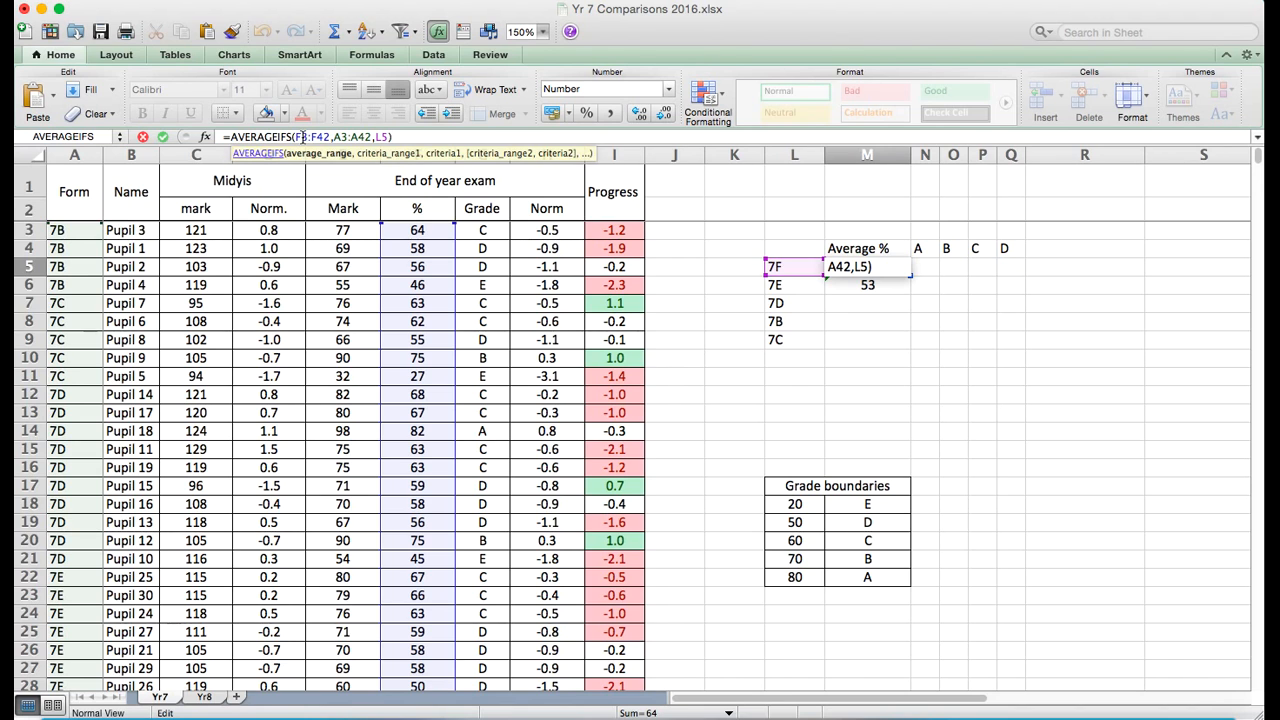
text($3:F$)
key(Right)
key(Right)
text($)
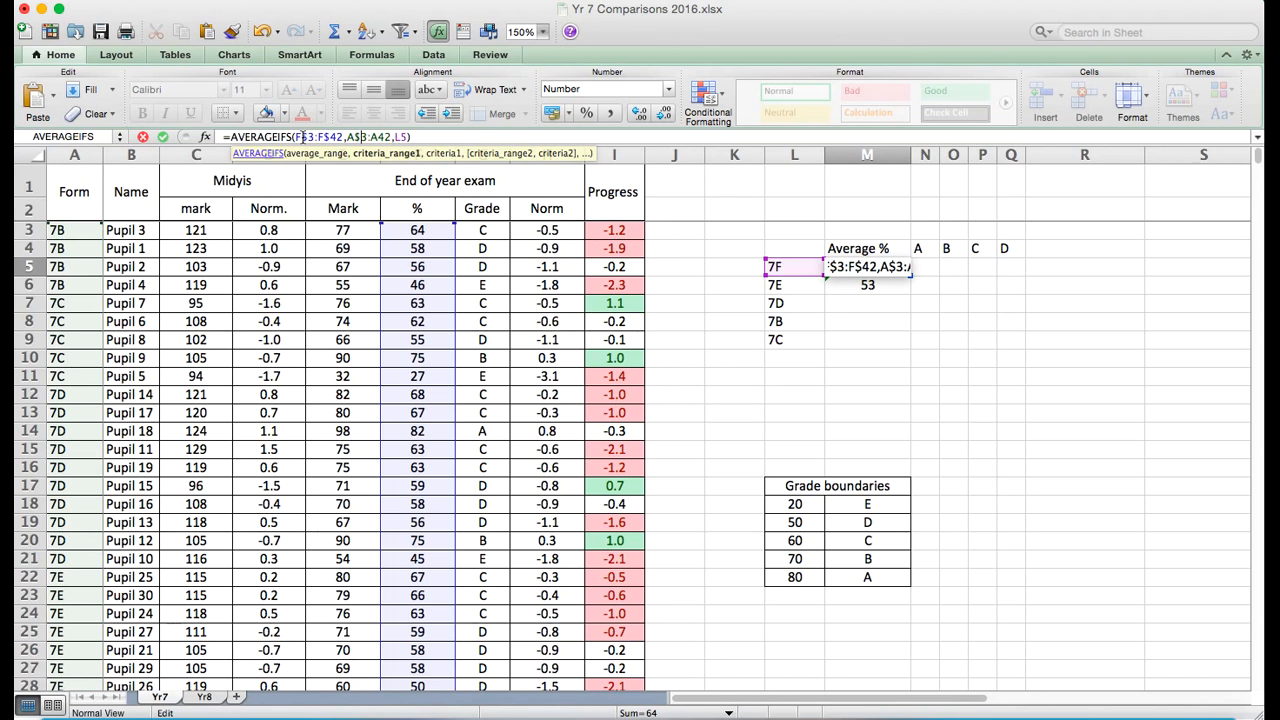
key(Right)
key(Right)
key(Right)
text($)
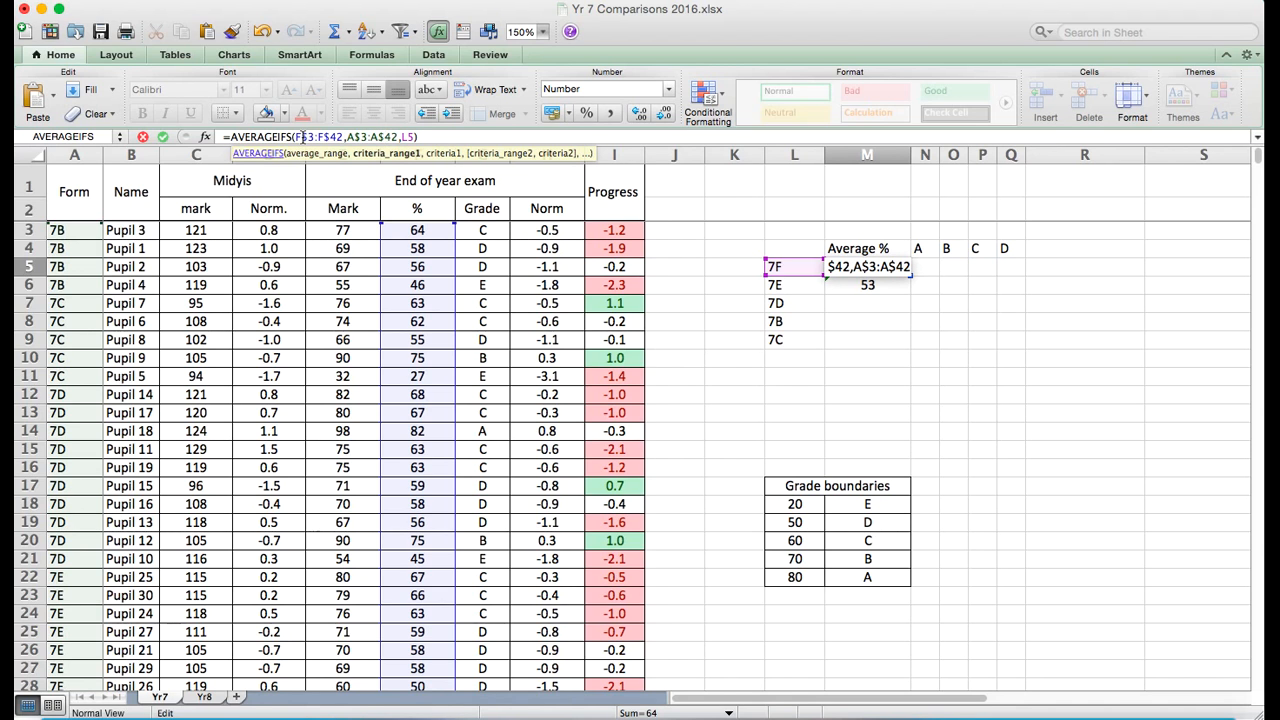
key(Return)
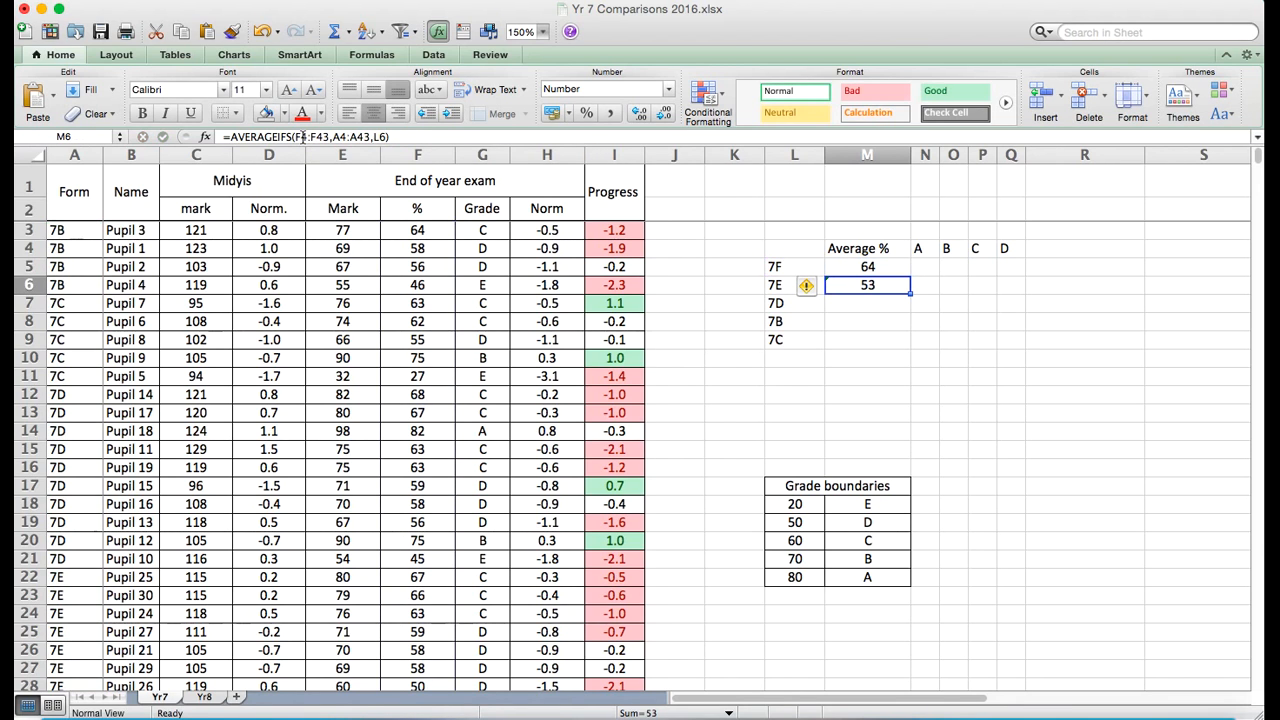
- Copy the M5 average formula down through M9 and check the references of the 7B formula in M8
click(870, 268)
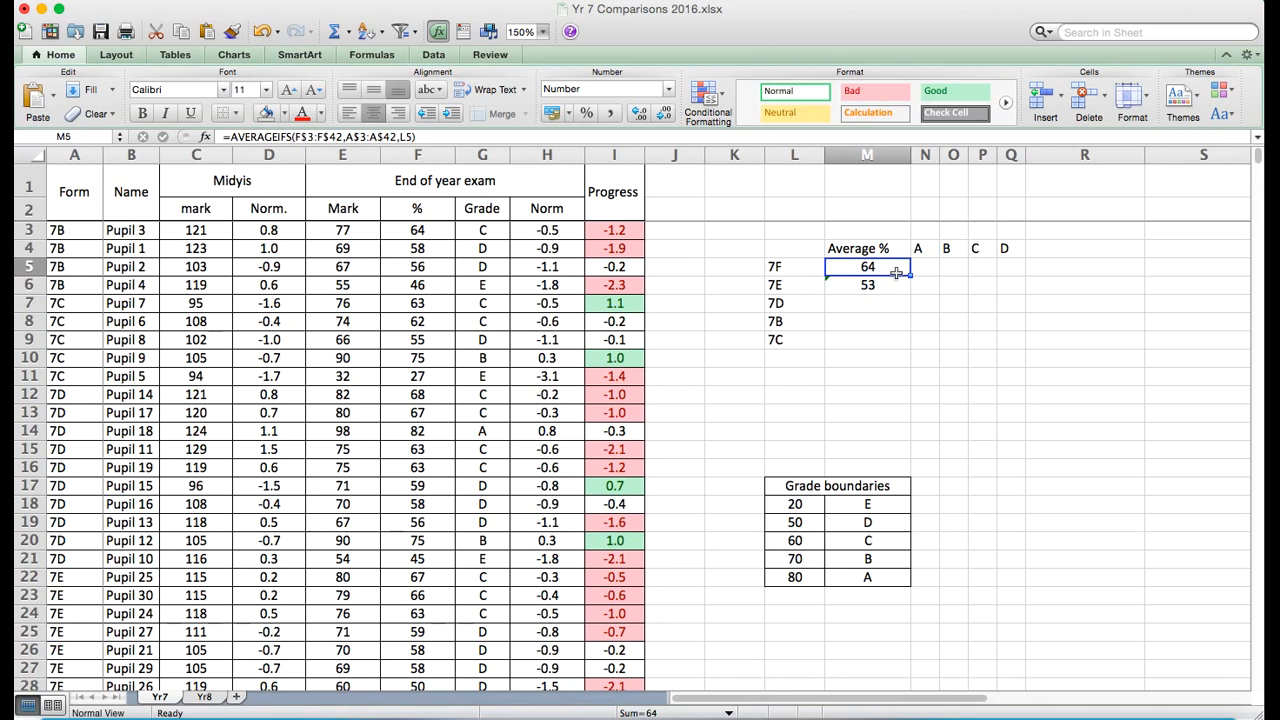
drag(909, 275, 903, 346)
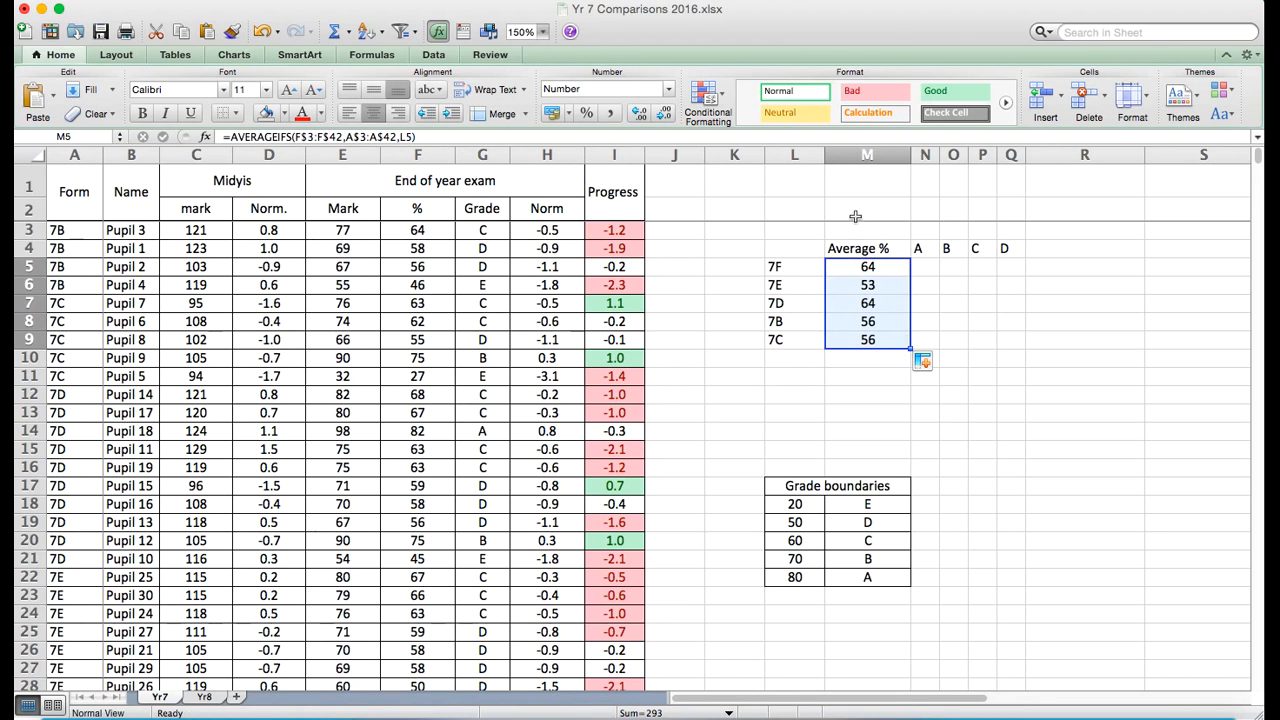
click(878, 320)
click(476, 137)
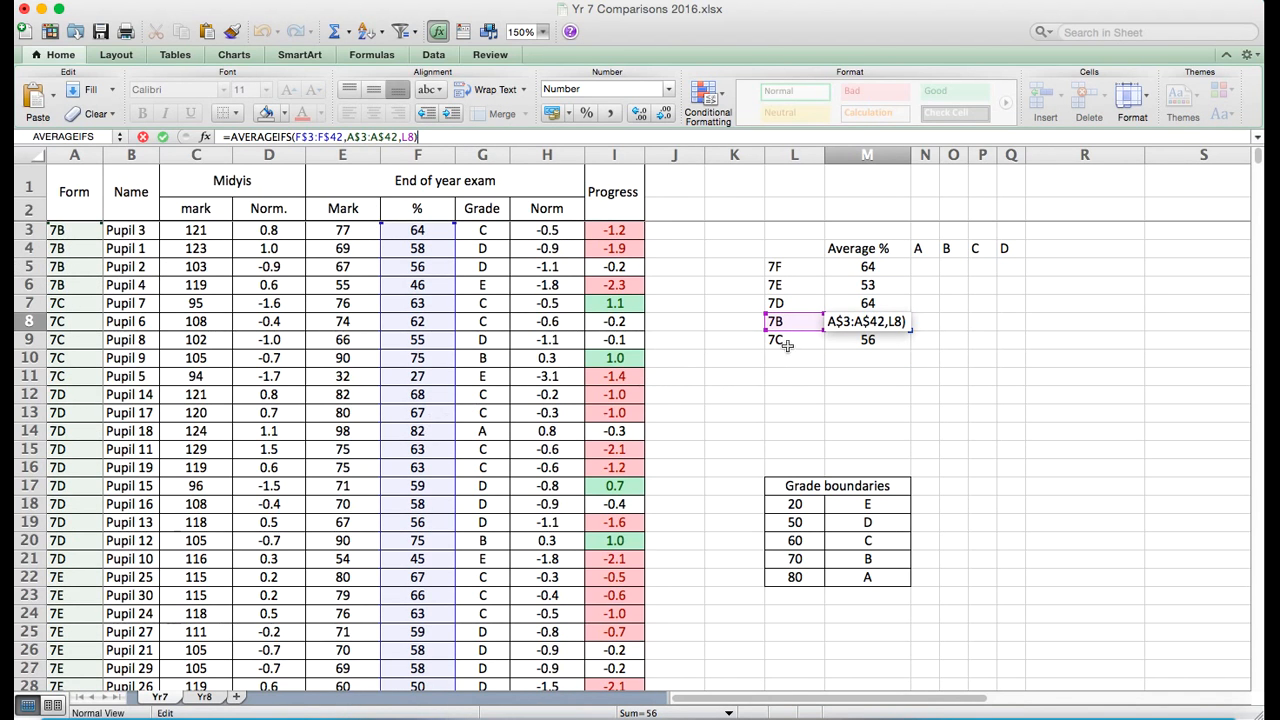
key(Return)
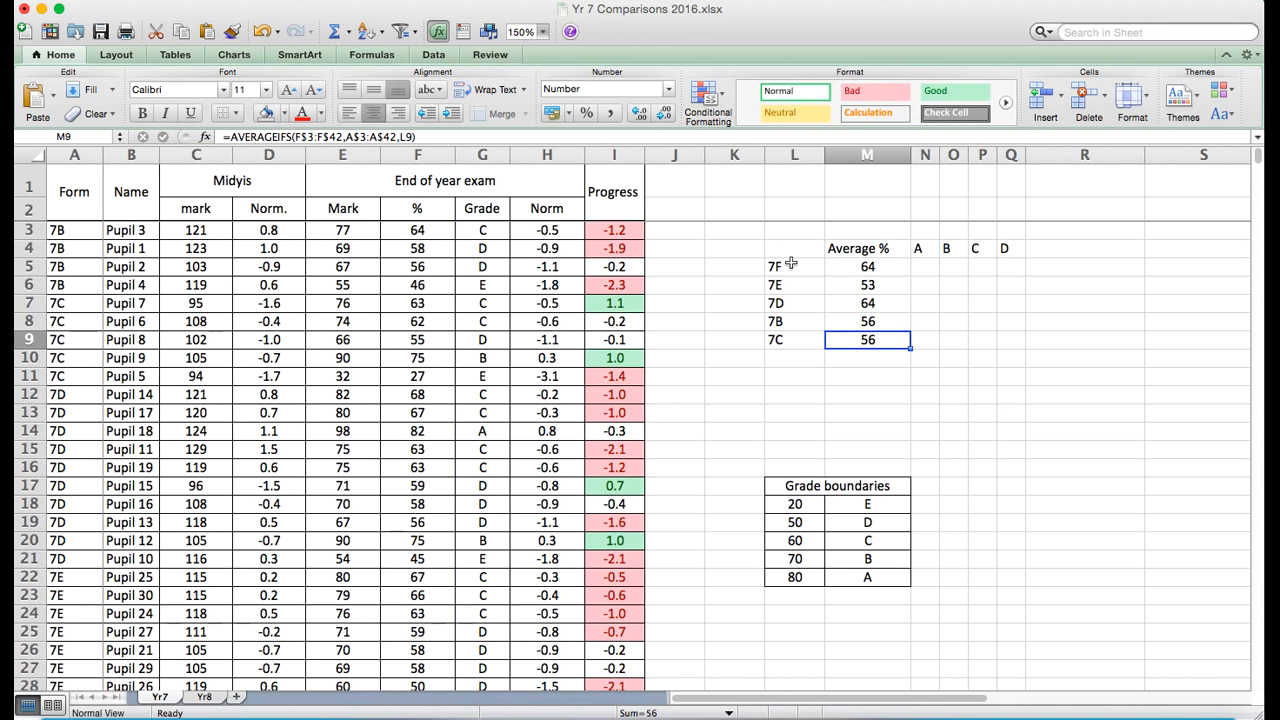
- Centre the form names in L5:L9 and look through the average formulas in column M
drag(791, 263, 794, 339)
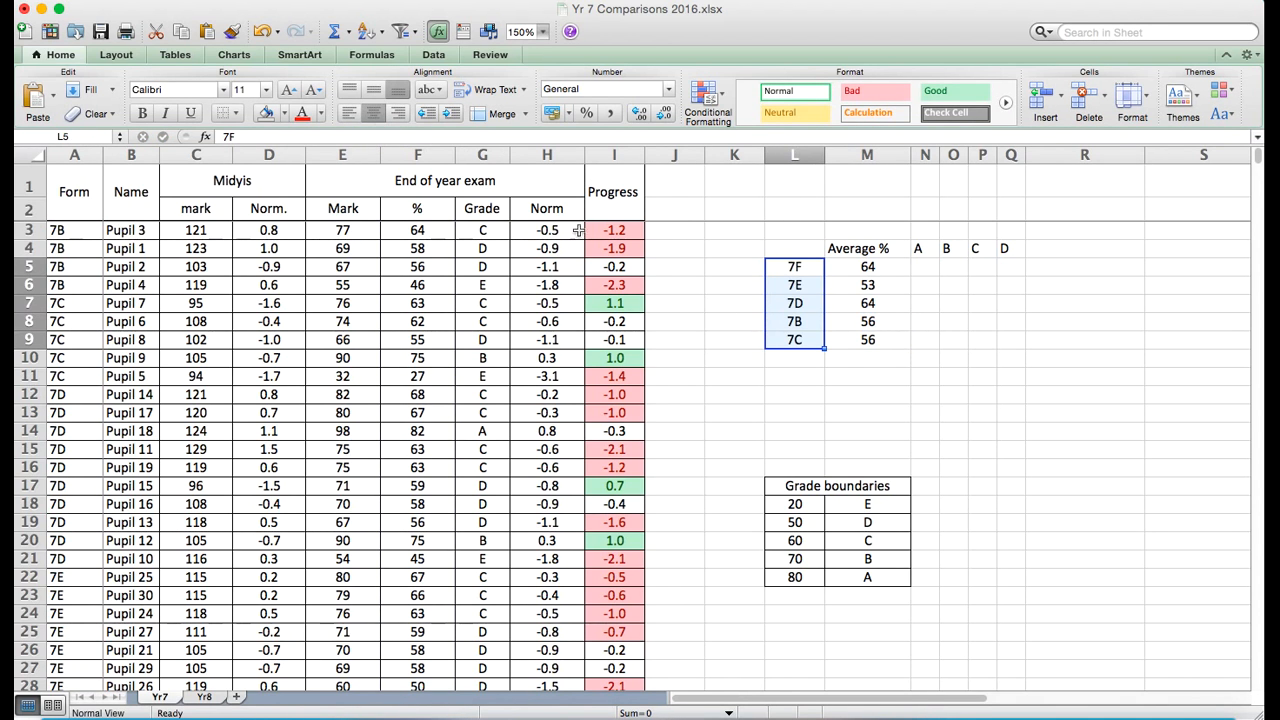
click(866, 322)
click(868, 267)
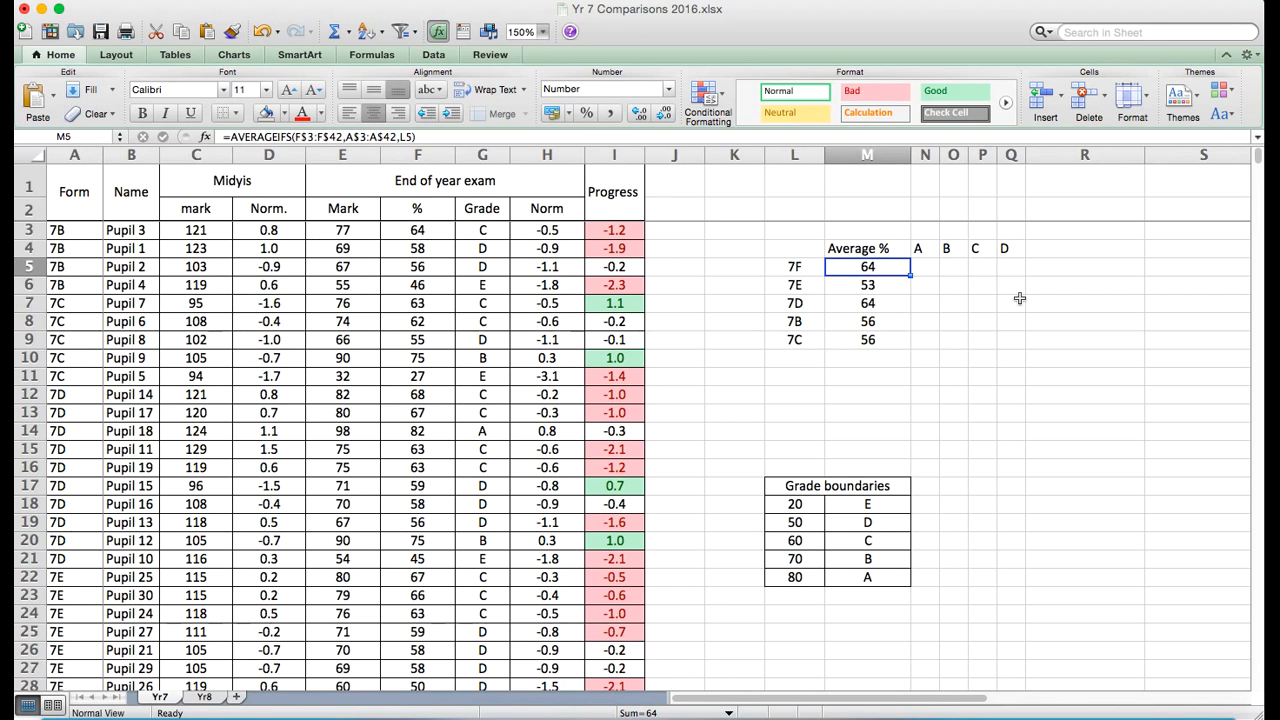
key(Down)
key(Down)
key(Down)
key(Up)
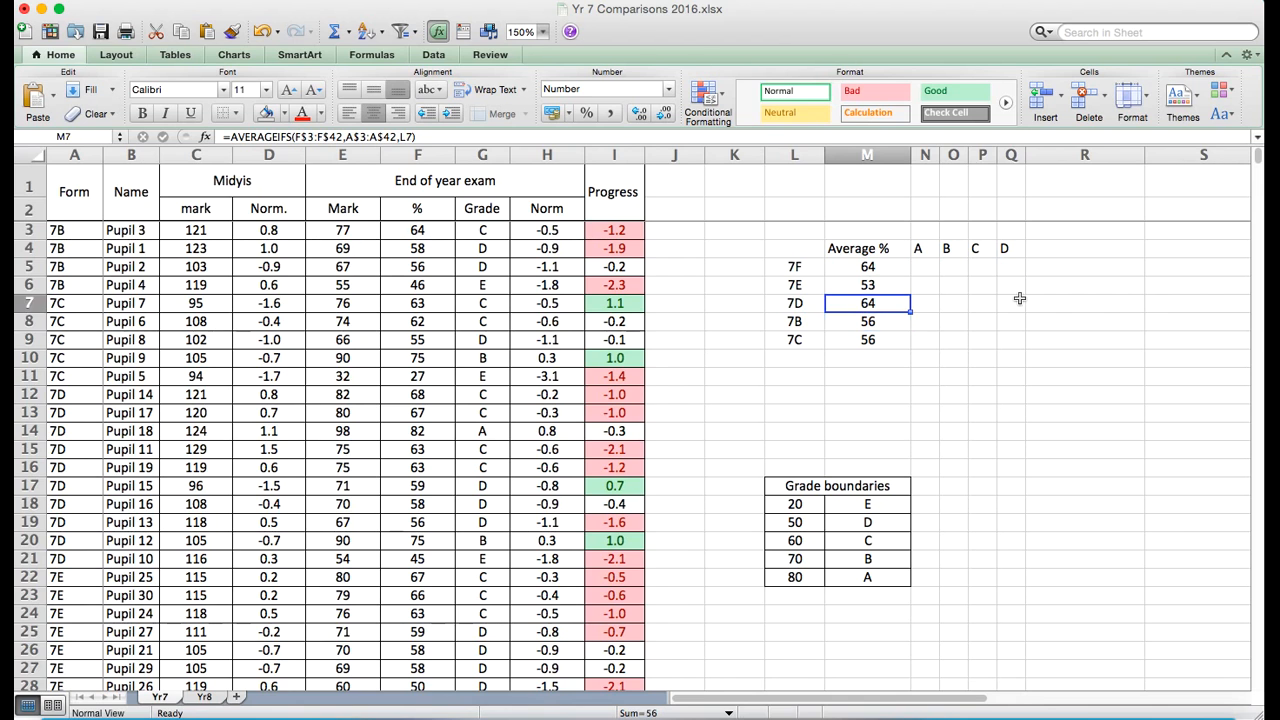
key(Up)
key(Up)
key(Down)
key(Down)
- Narrow column M and shorten its summary table heading in M4 to "Av. %"
drag(913, 156, 879, 156)
click(851, 250)
click(266, 136)
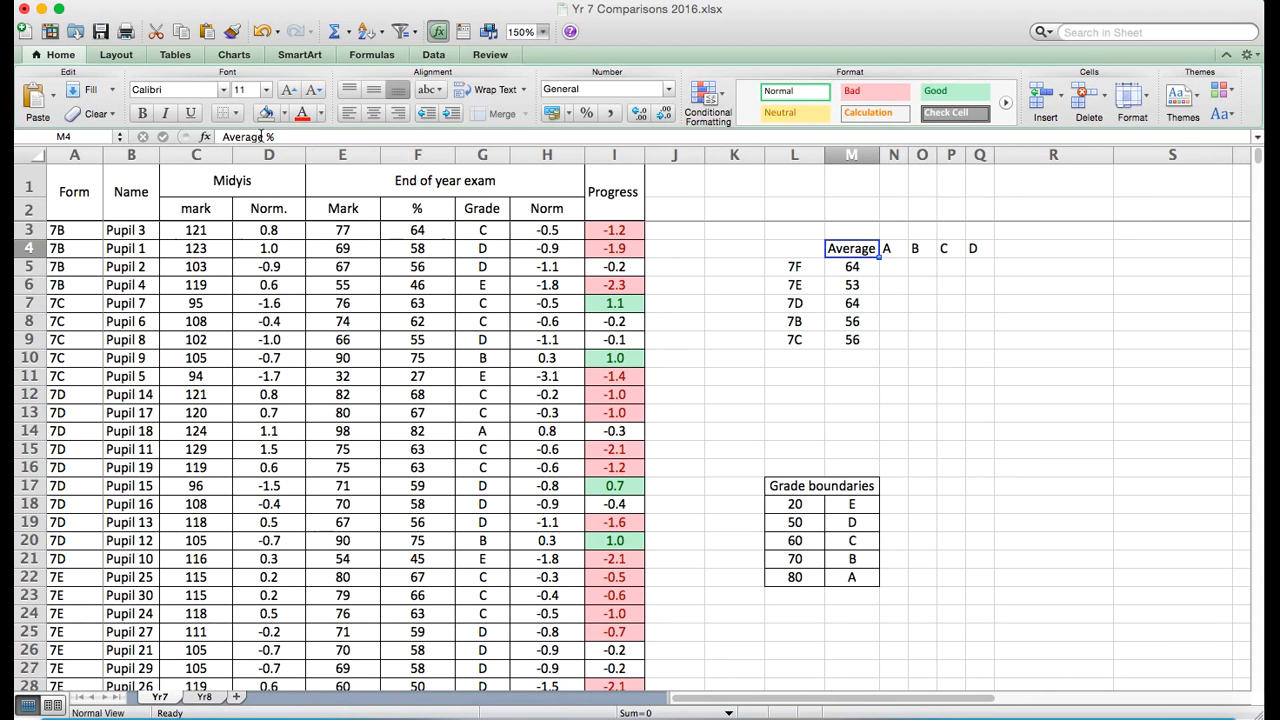
text(%)
key(BackSpace)
key(BackSpace)
key(BackSpace)
key(BackSpace)
key(BackSpace)
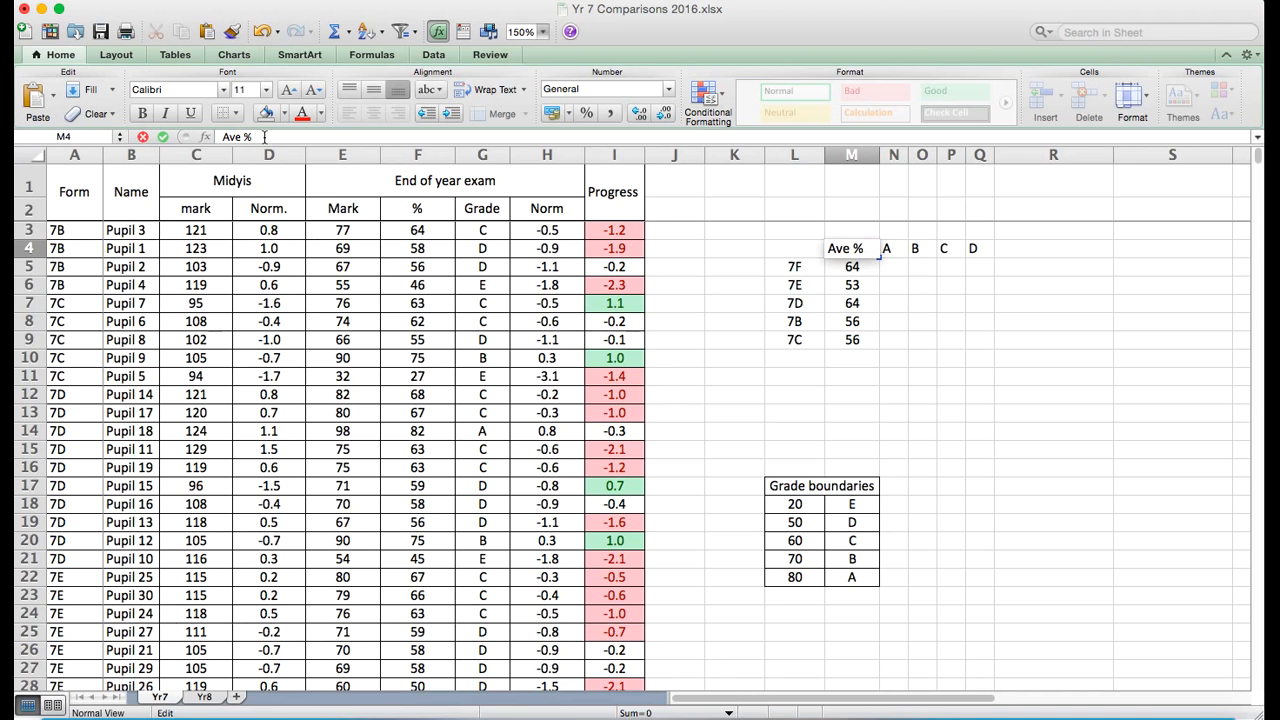
text(.)
key(Return)
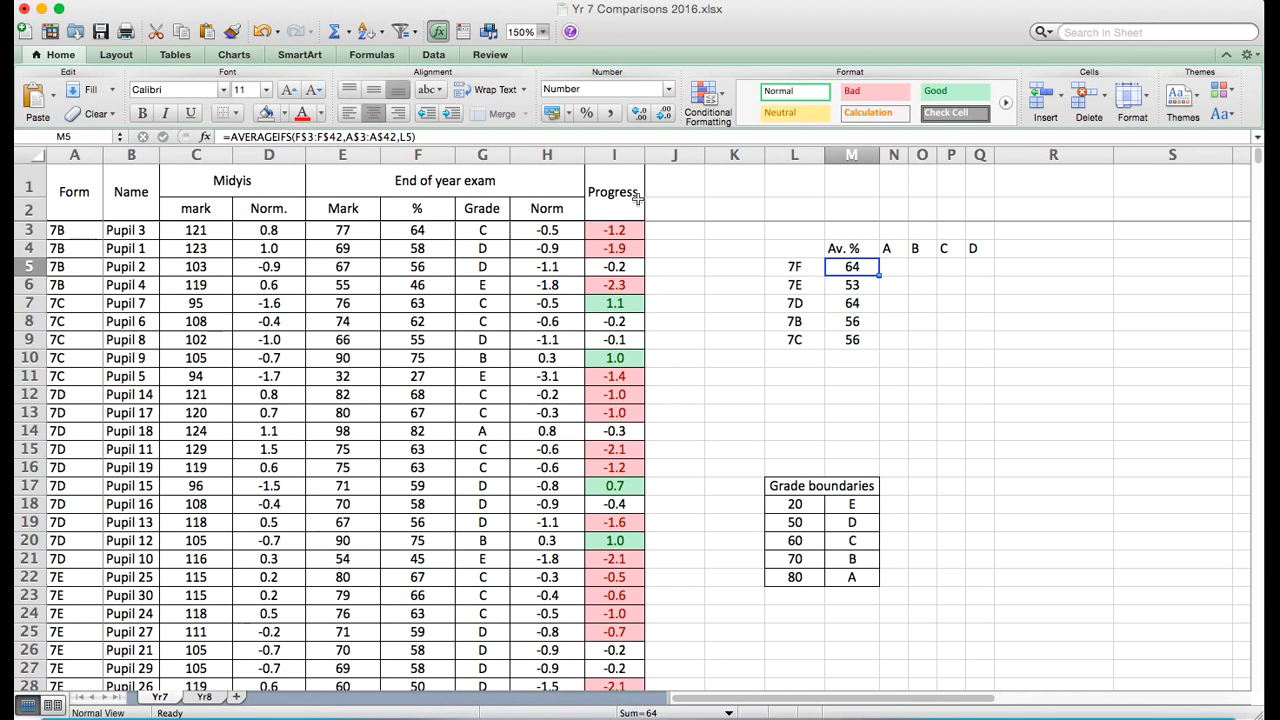
- Centre the contents of columns M to Q horizontally
drag(853, 152, 980, 153)
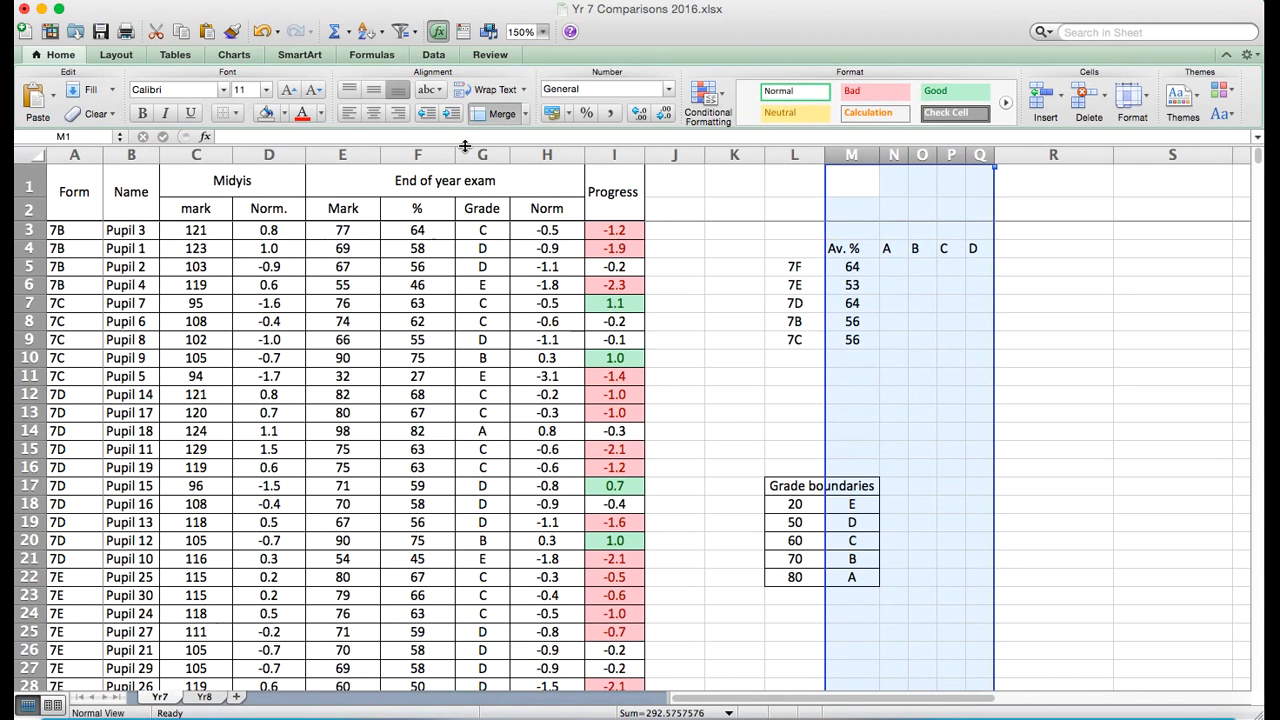
click(371, 114)
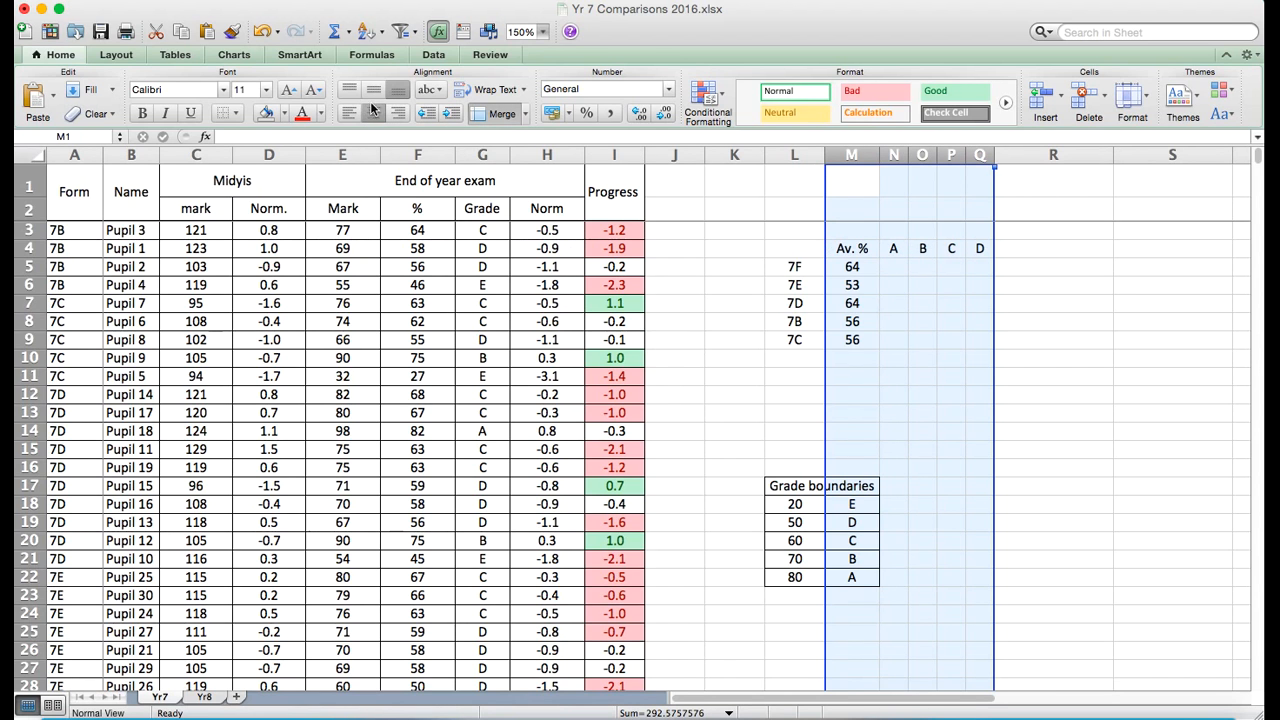
click(943, 275)
- Enter the heading "Group" in L4 above the form names and centre it
click(794, 248)
text(Group)
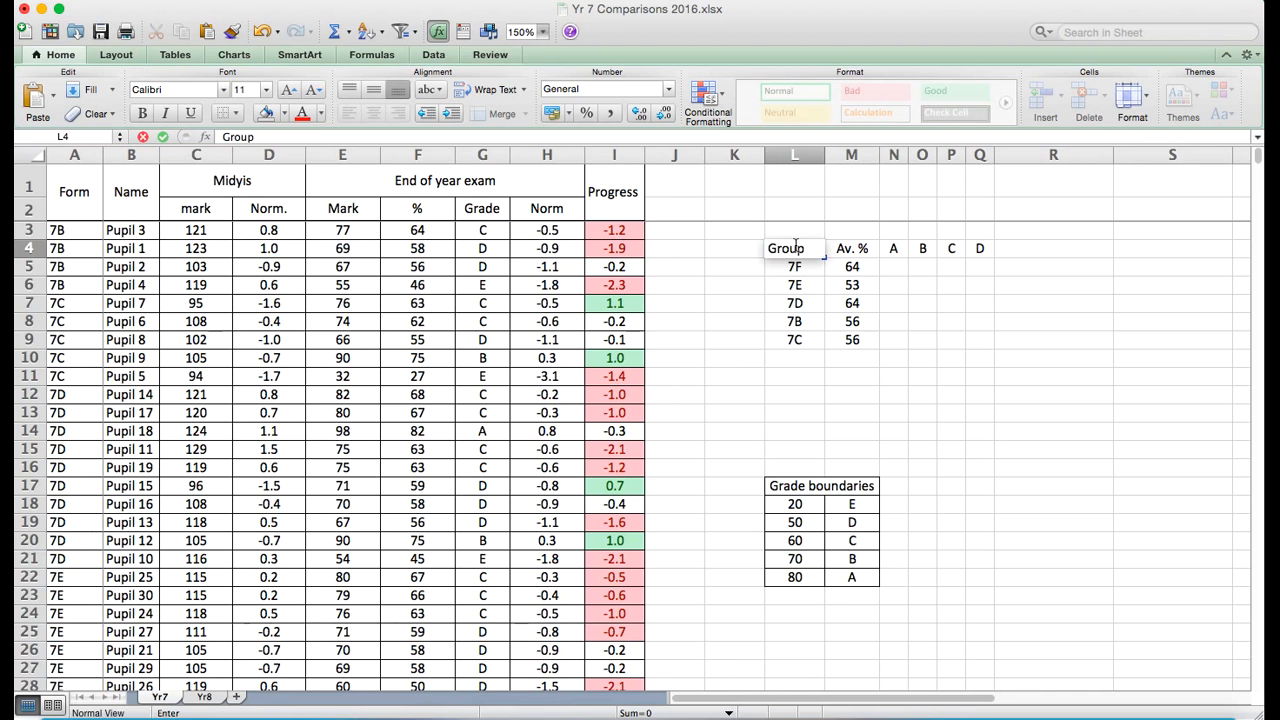
key(Return)
click(795, 248)
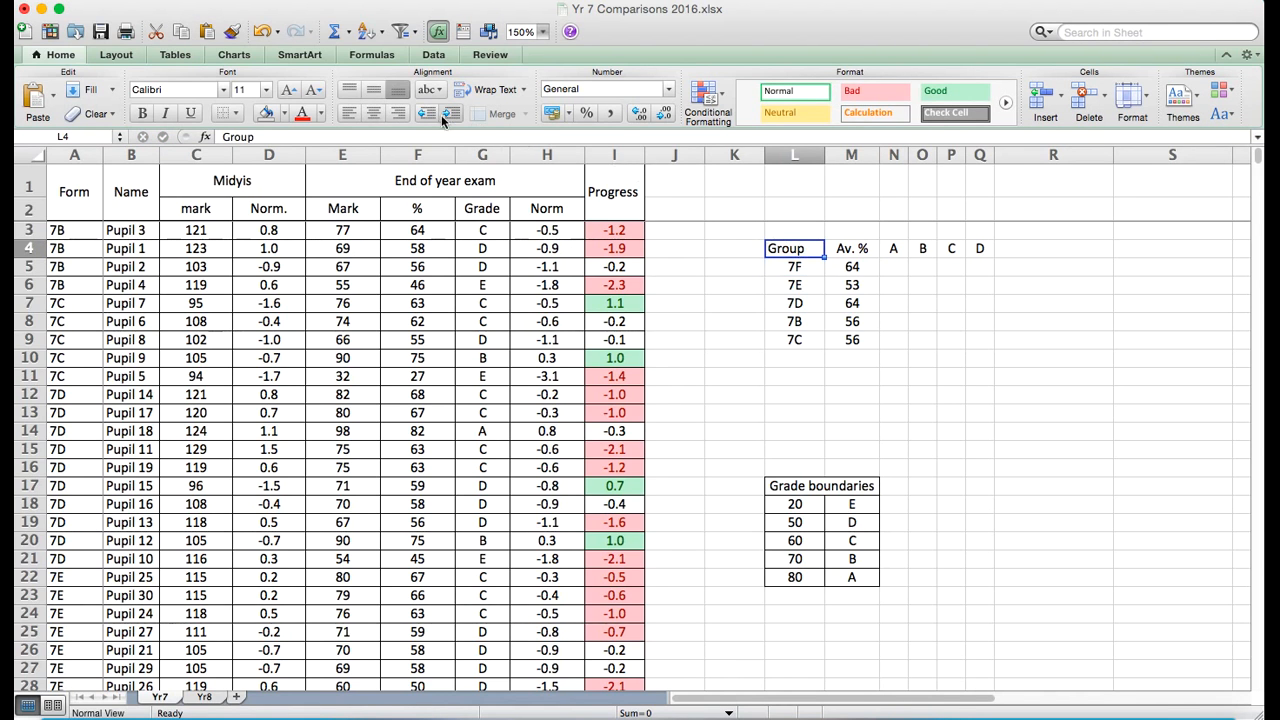
click(371, 113)
- Apply borders around all cells of the summary table L4:Q9 and widen columns N to Q equally
drag(805, 247, 974, 337)
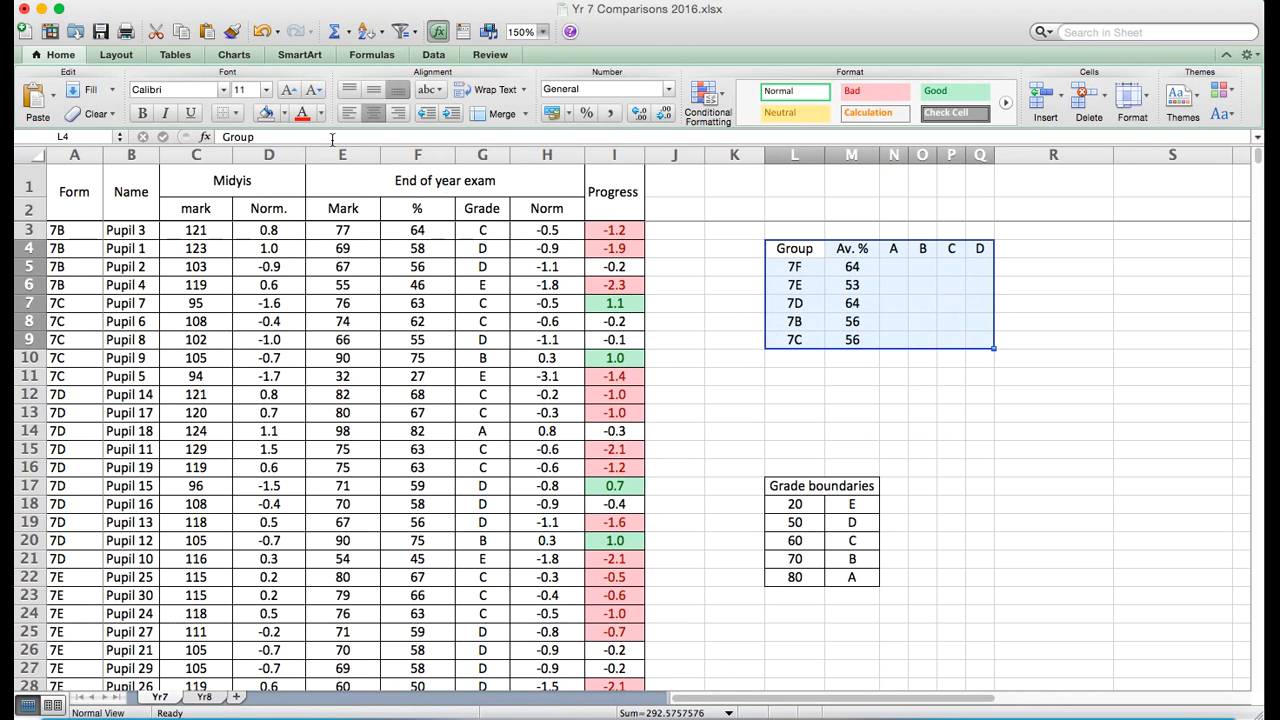
click(236, 113)
click(290, 158)
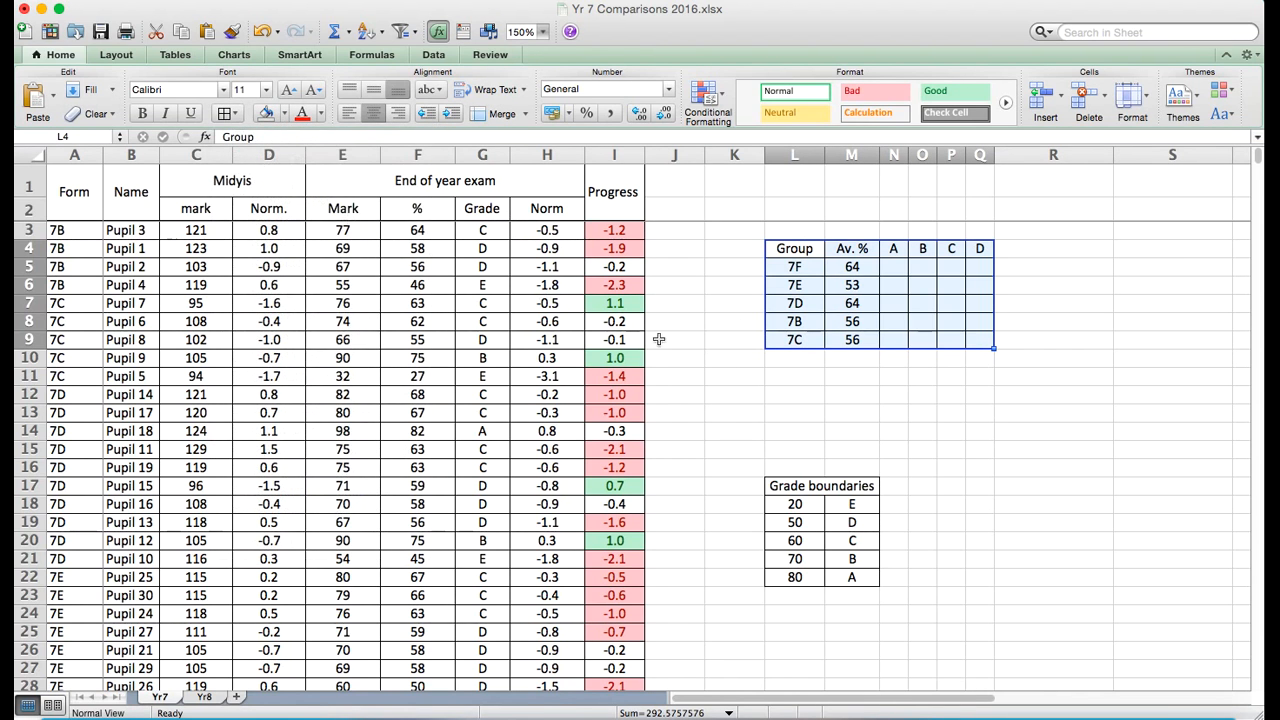
click(823, 393)
drag(897, 151, 1004, 152)
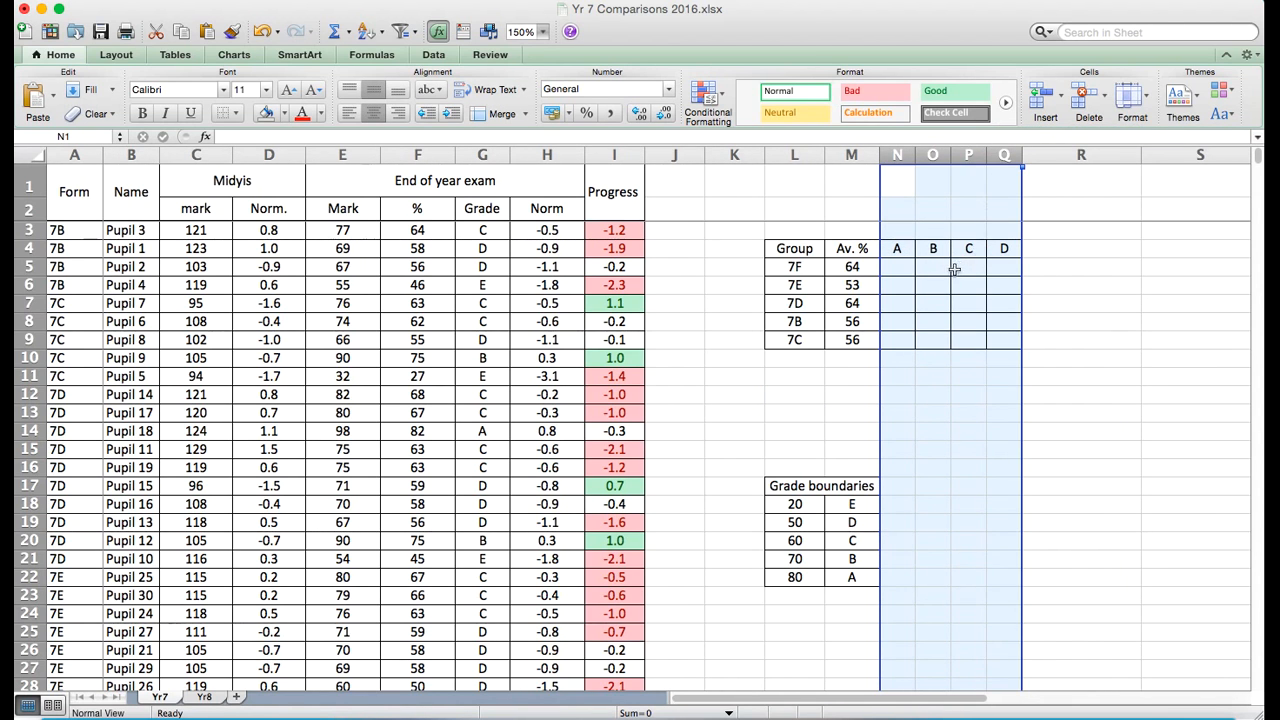
- Enter =COUNTIFS(G3:G42,A3:A42,L5,N4) in N5 for form 7F's A grades and widen column N slightly
click(907, 270)
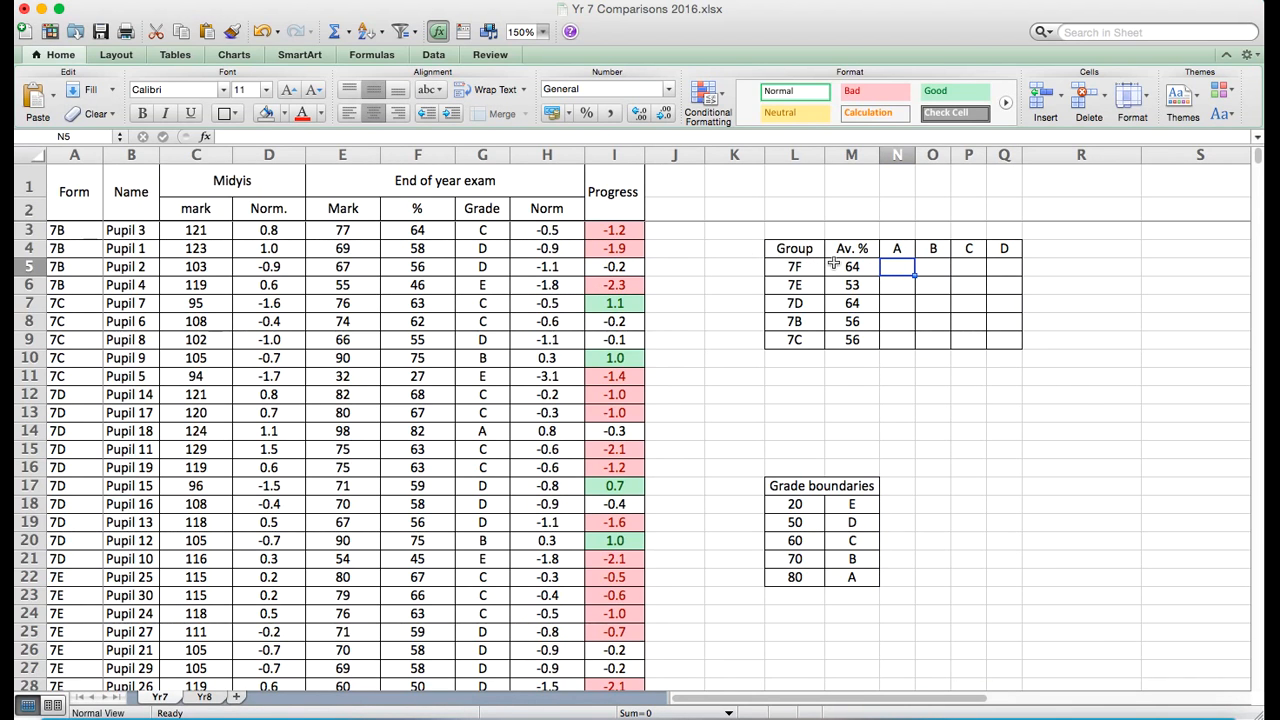
text(=countifs()
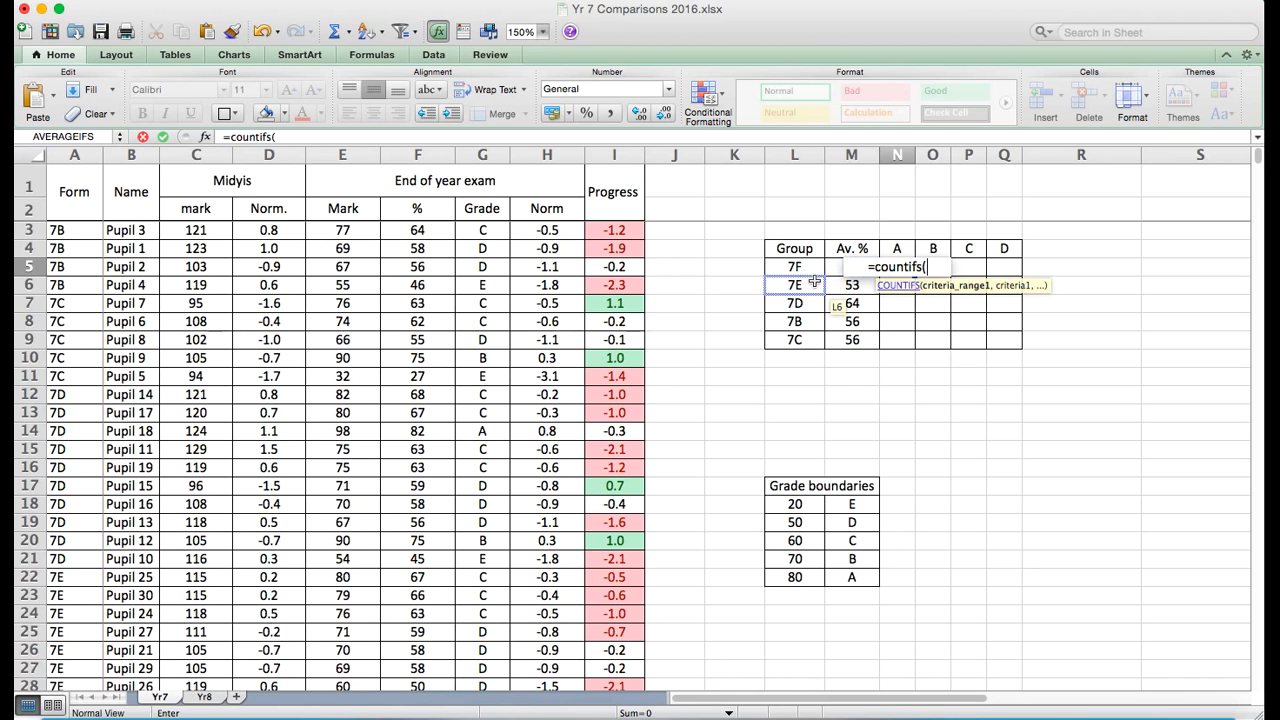
drag(482, 230, 493, 453)
text(,)
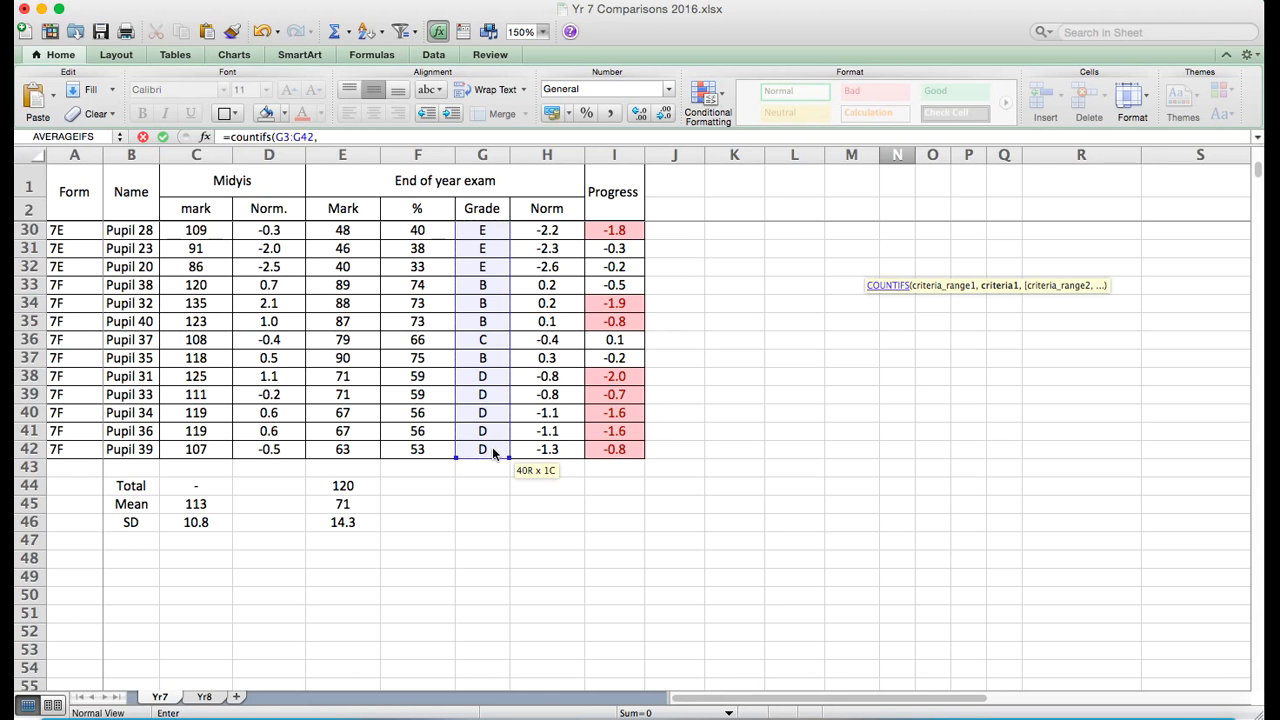
scroll(771, 306, up, 10)
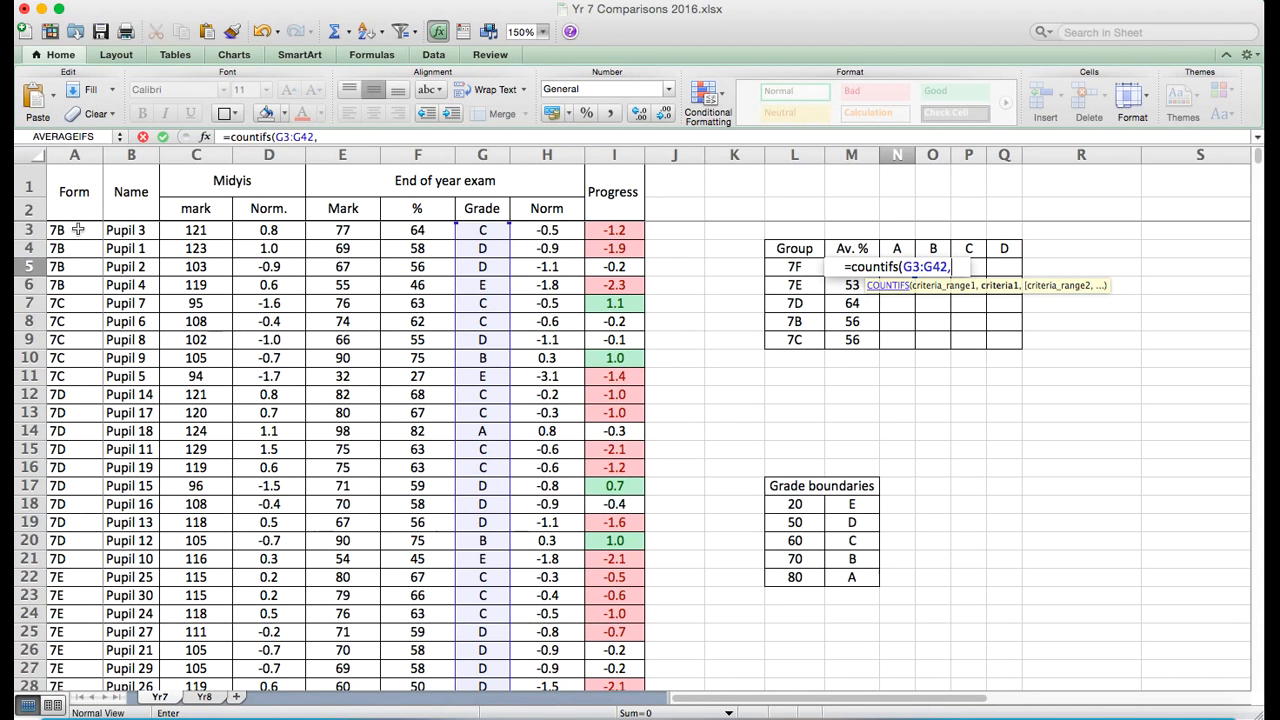
drag(78, 229, 75, 614)
text(,)
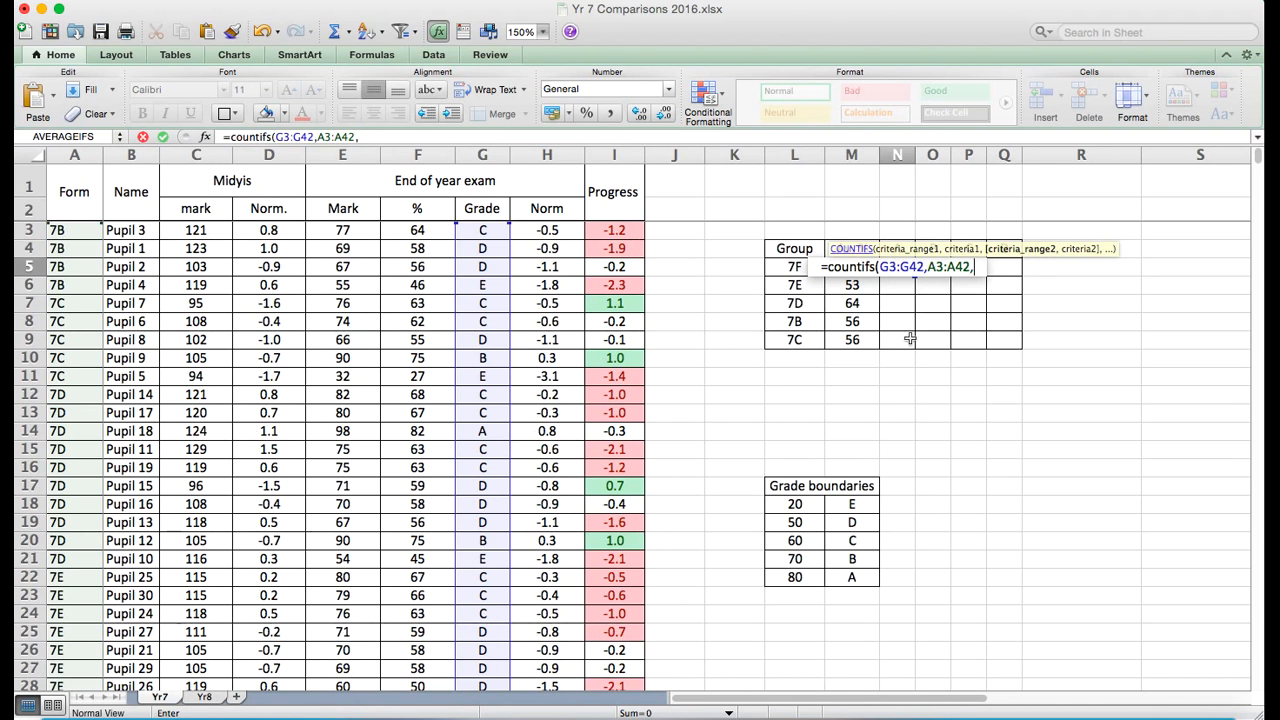
click(793, 268)
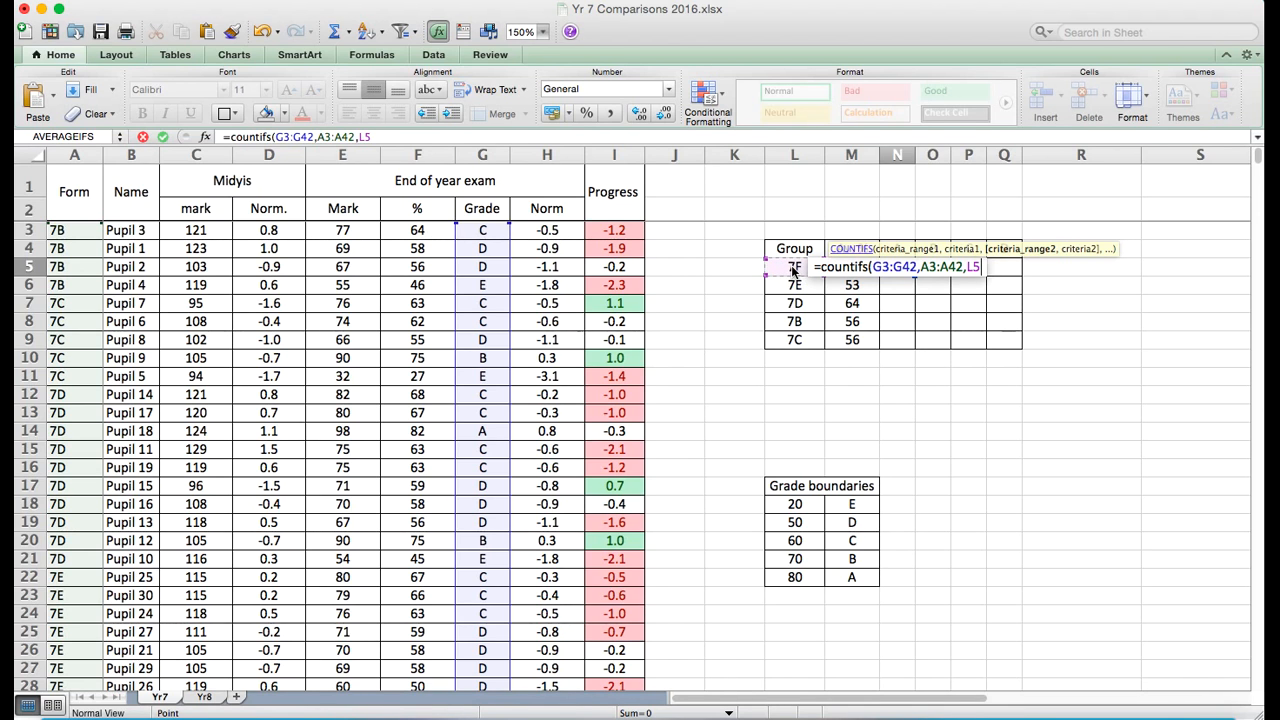
text(,)
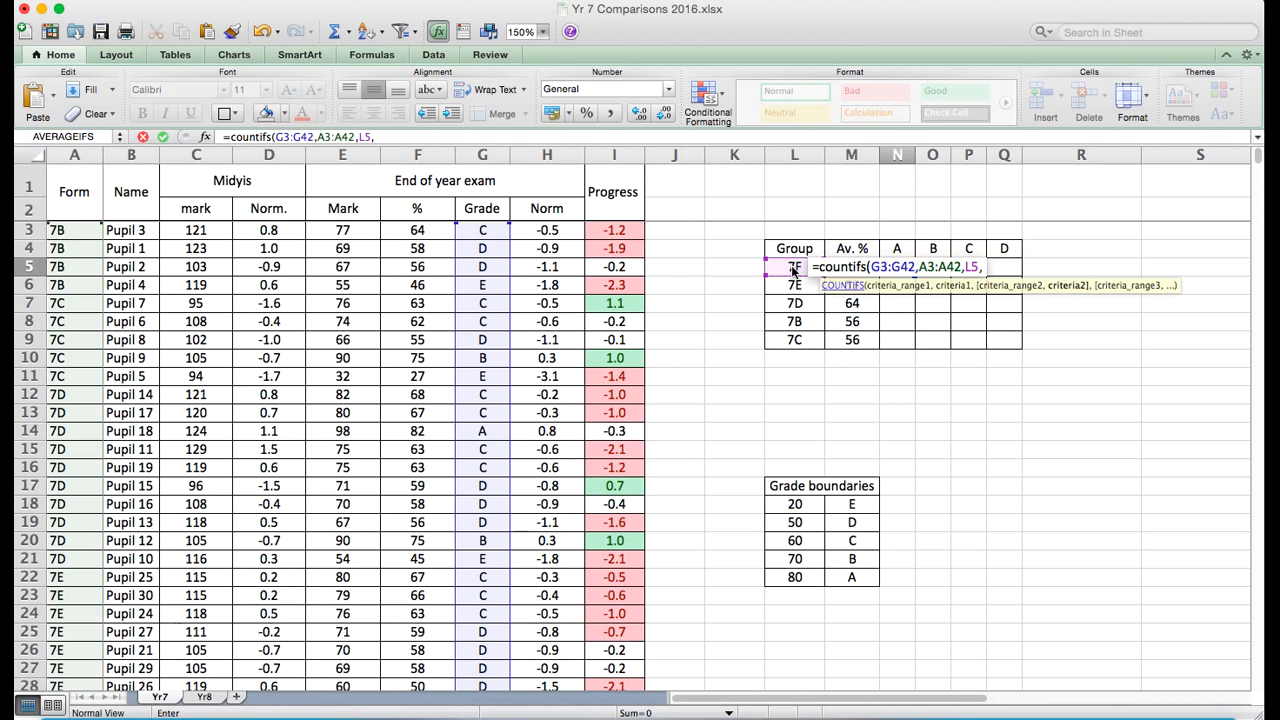
click(899, 246)
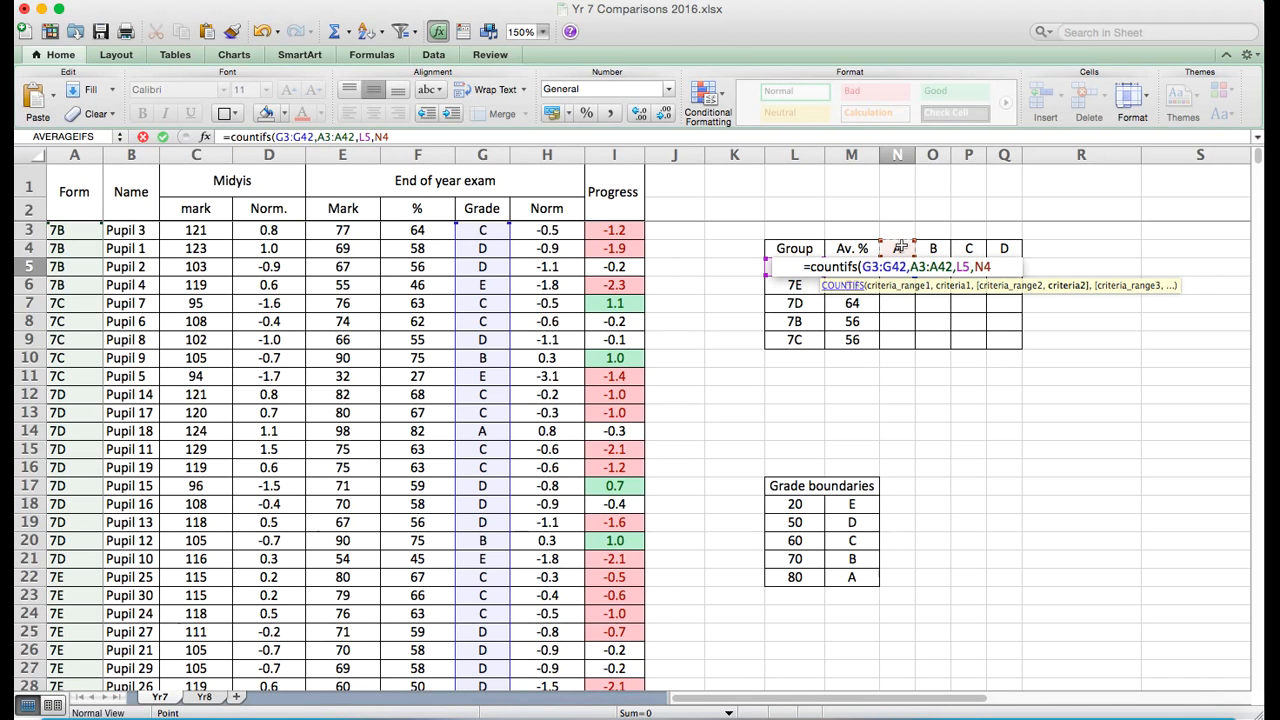
key(Return)
click(900, 264)
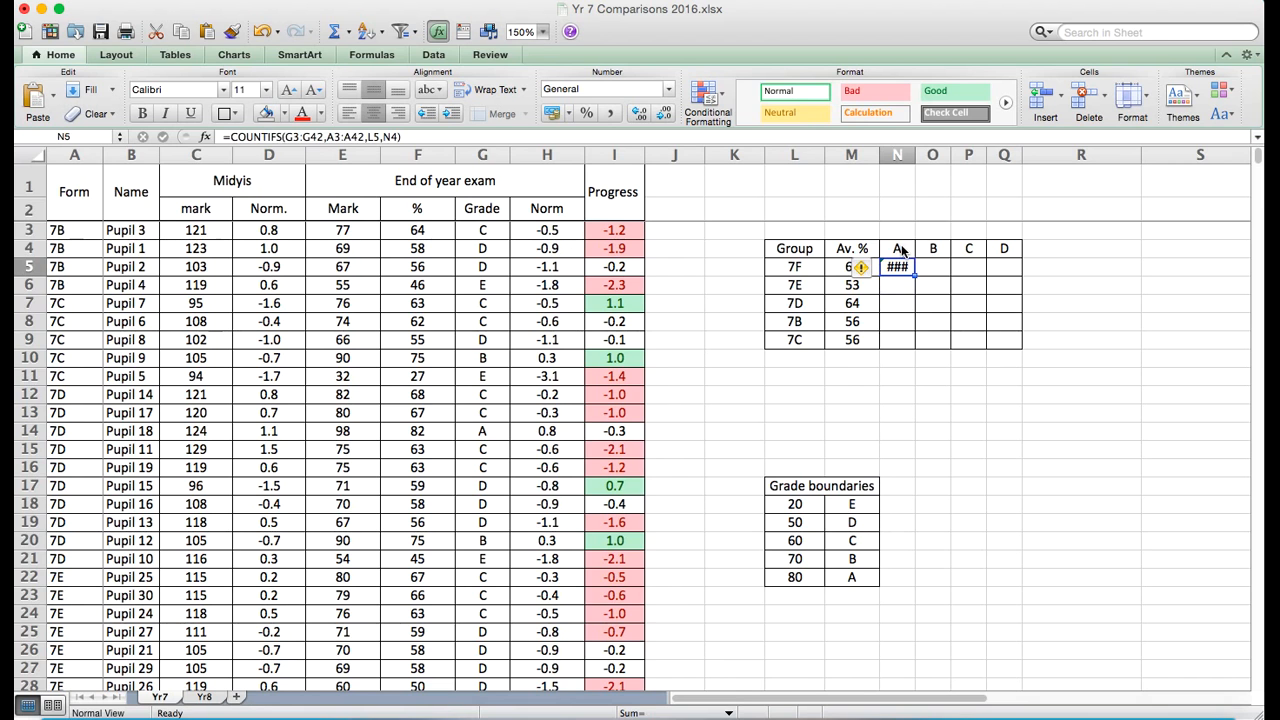
mouse_move(915, 155)
mouse_down()
mouse_move(1075, 155)
mouse_move(920, 155)
mouse_up()
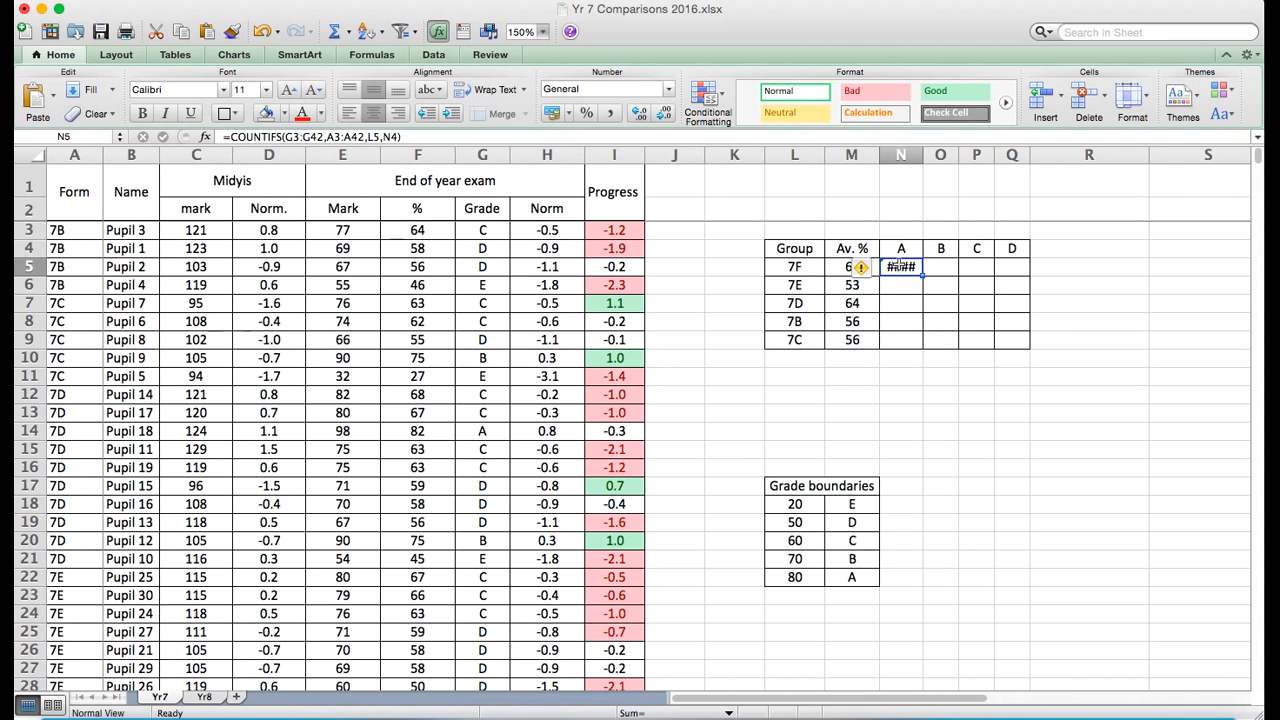
- Correct the argument order in N5 so the formula reads =COUNTIFS(G3:G42,N4,A3:A42,L5)
click(416, 136)
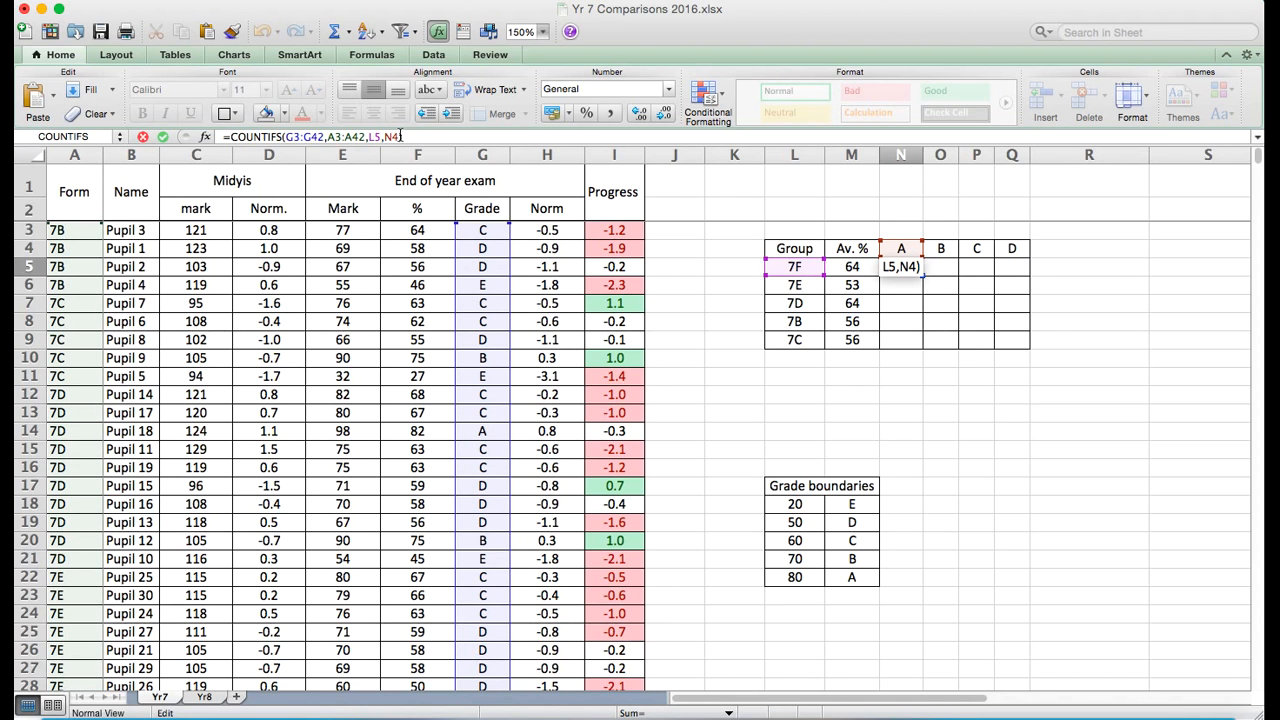
click(281, 139)
click(345, 137)
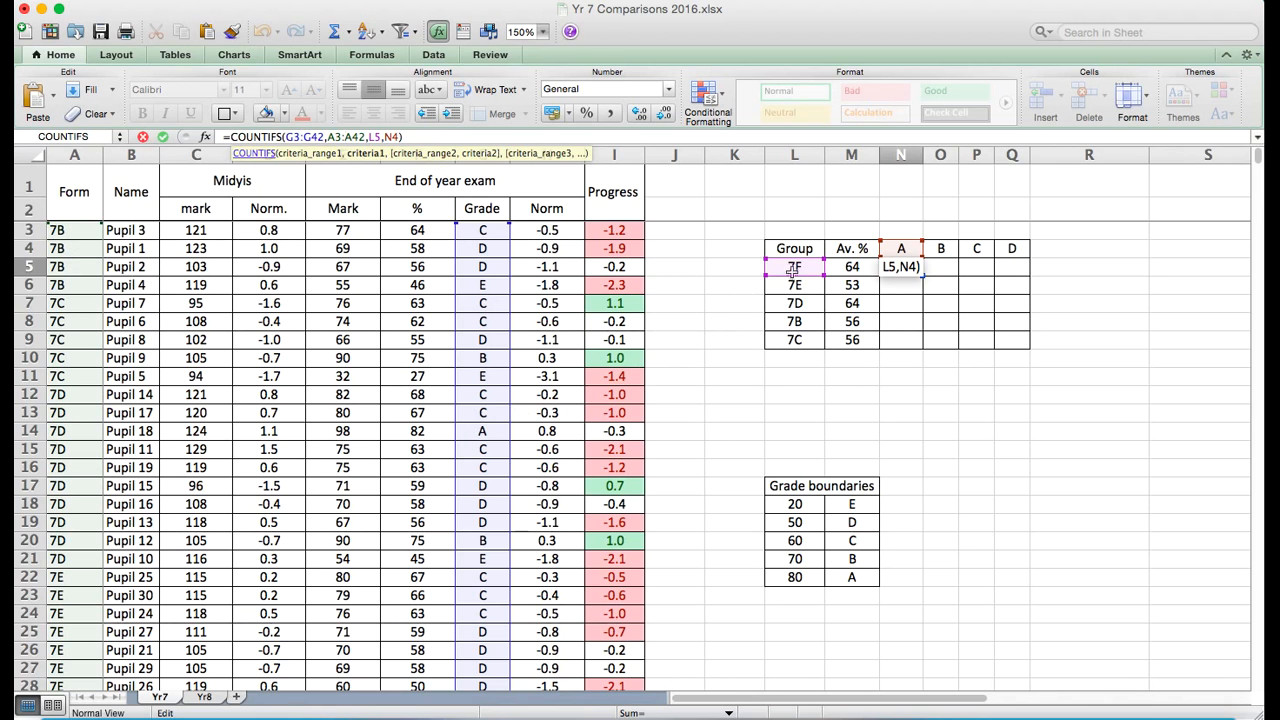
click(404, 135)
key(BackSpace)
key(BackSpace)
key(BackSpace)
key(BackSpace)
key(BackSpace)
key(BackSpace)
key(BackSpace)
key(BackSpace)
key(BackSpace)
key(BackSpace)
key(BackSpace)
key(BackSpace)
key(BackSpace)
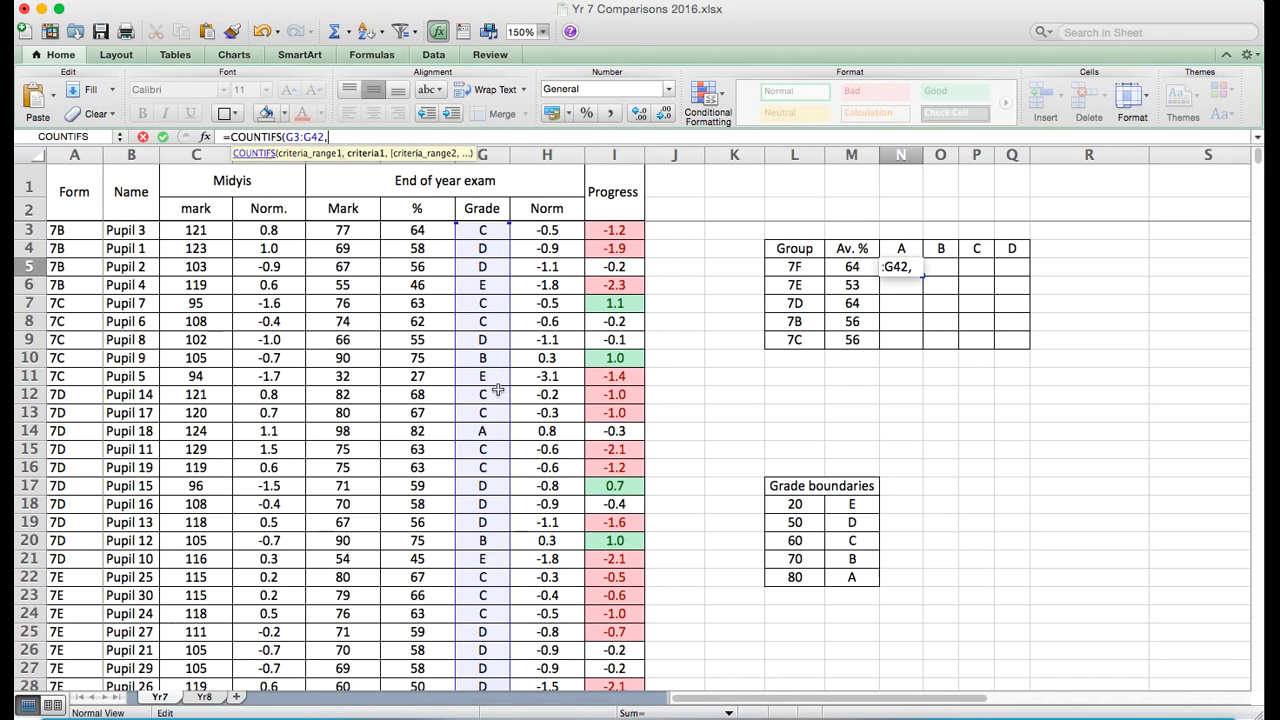
click(903, 250)
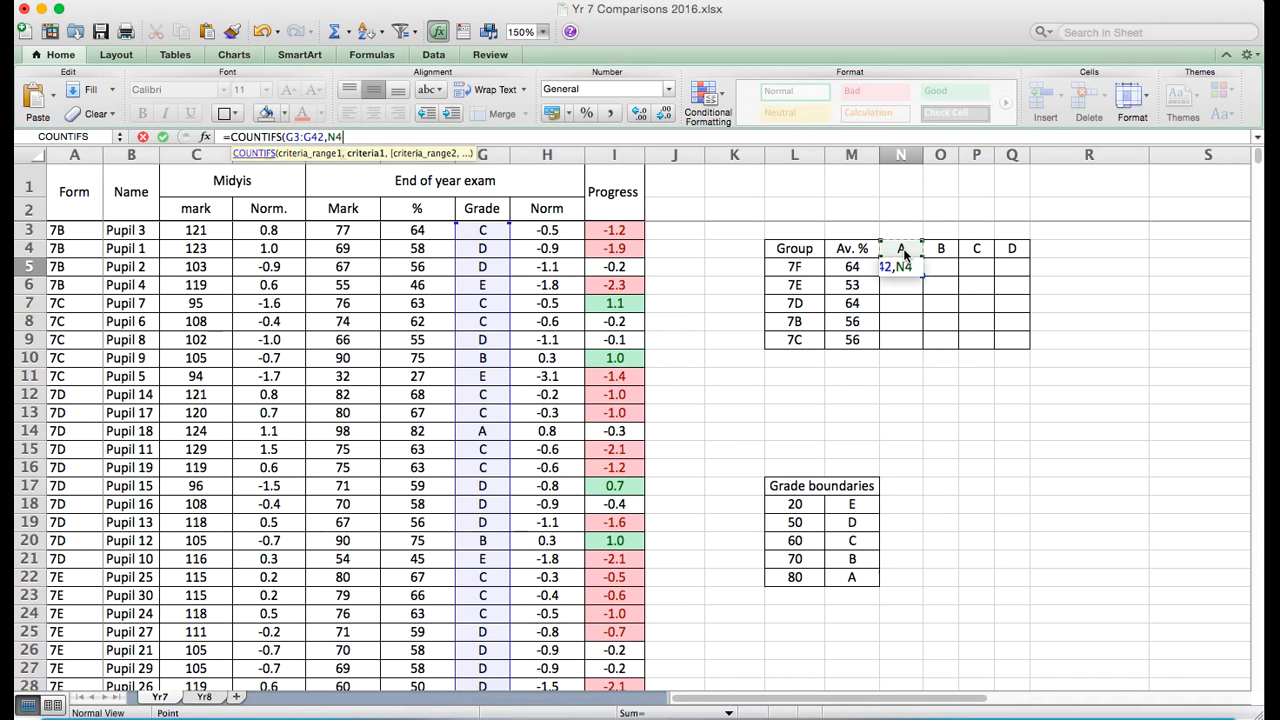
text(,)
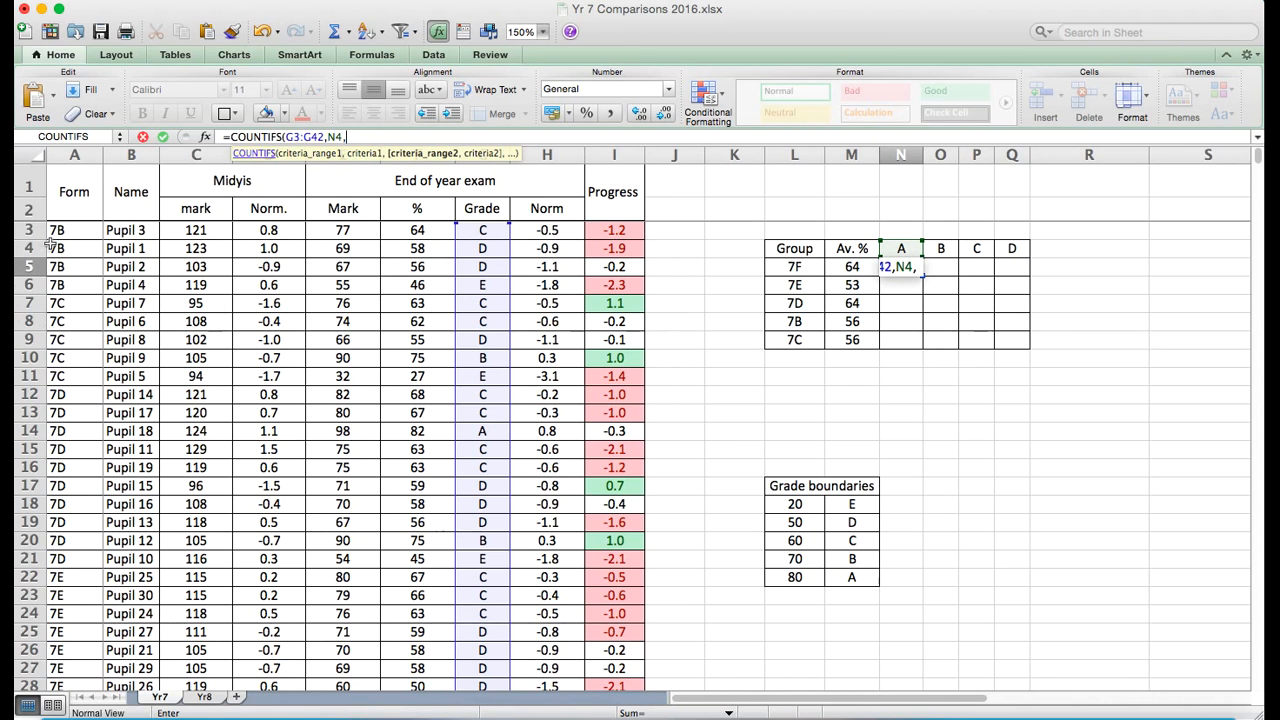
drag(72, 231, 75, 582)
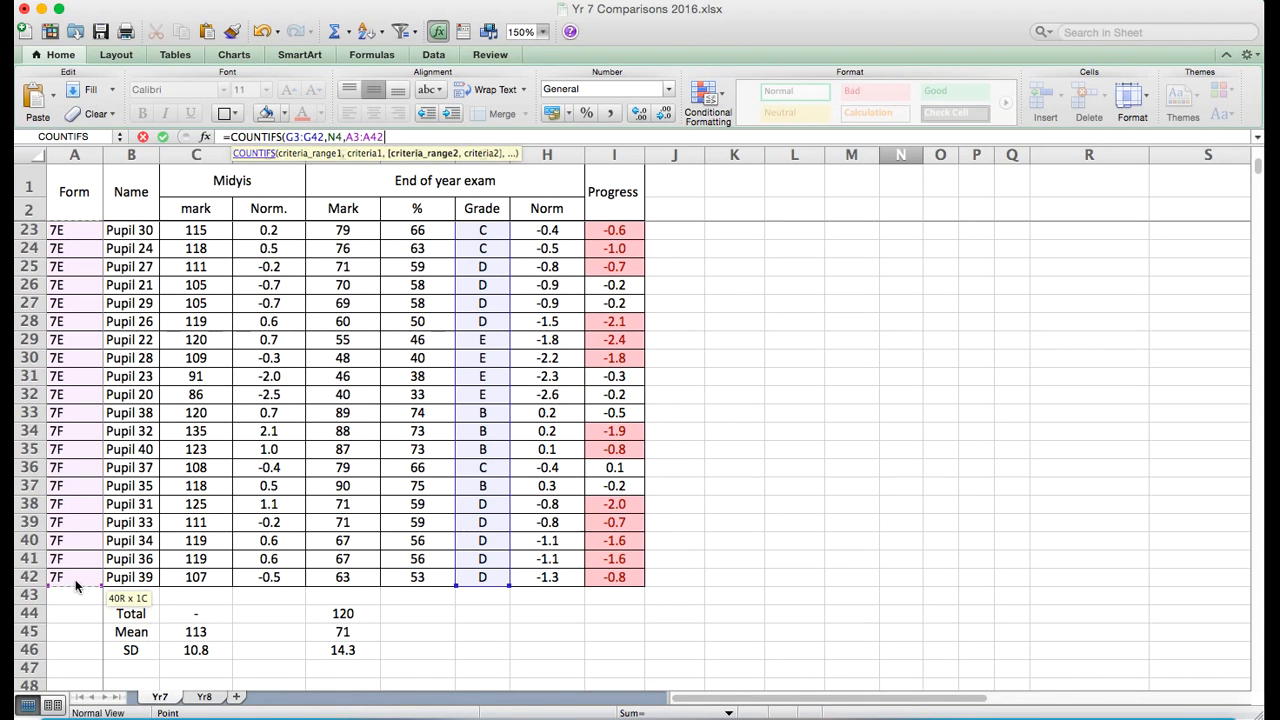
text(,)
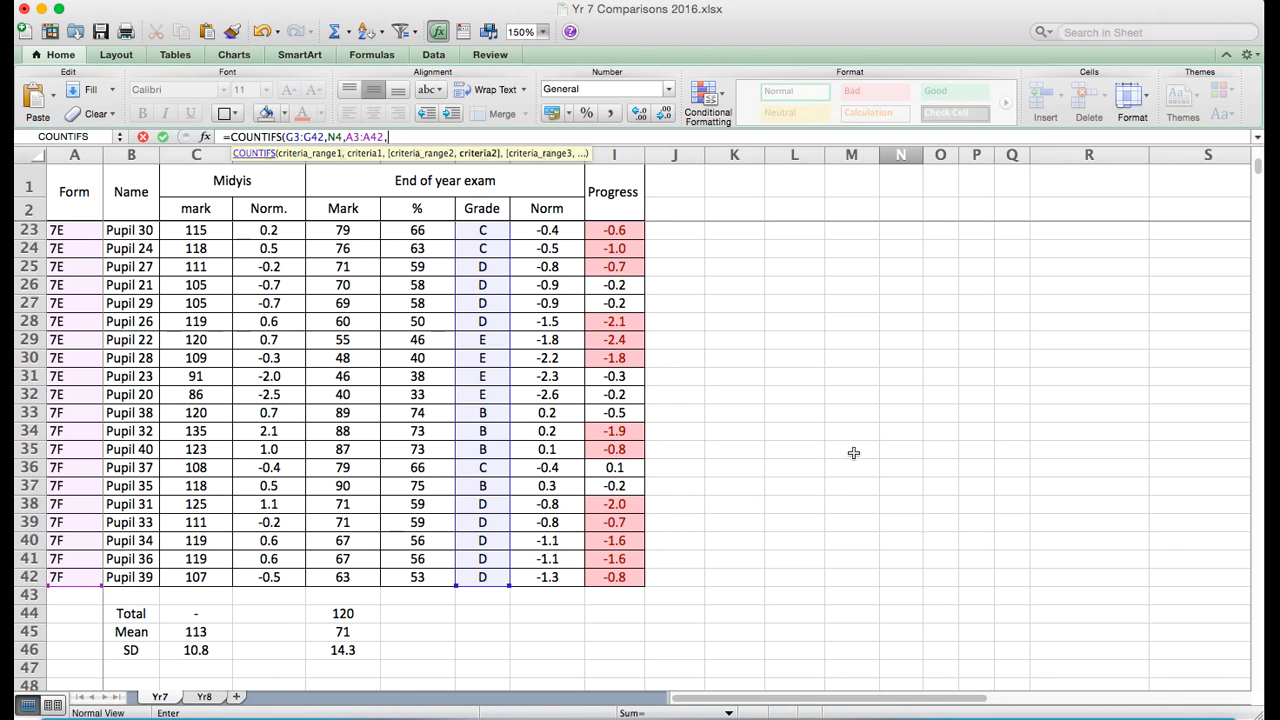
click(810, 268)
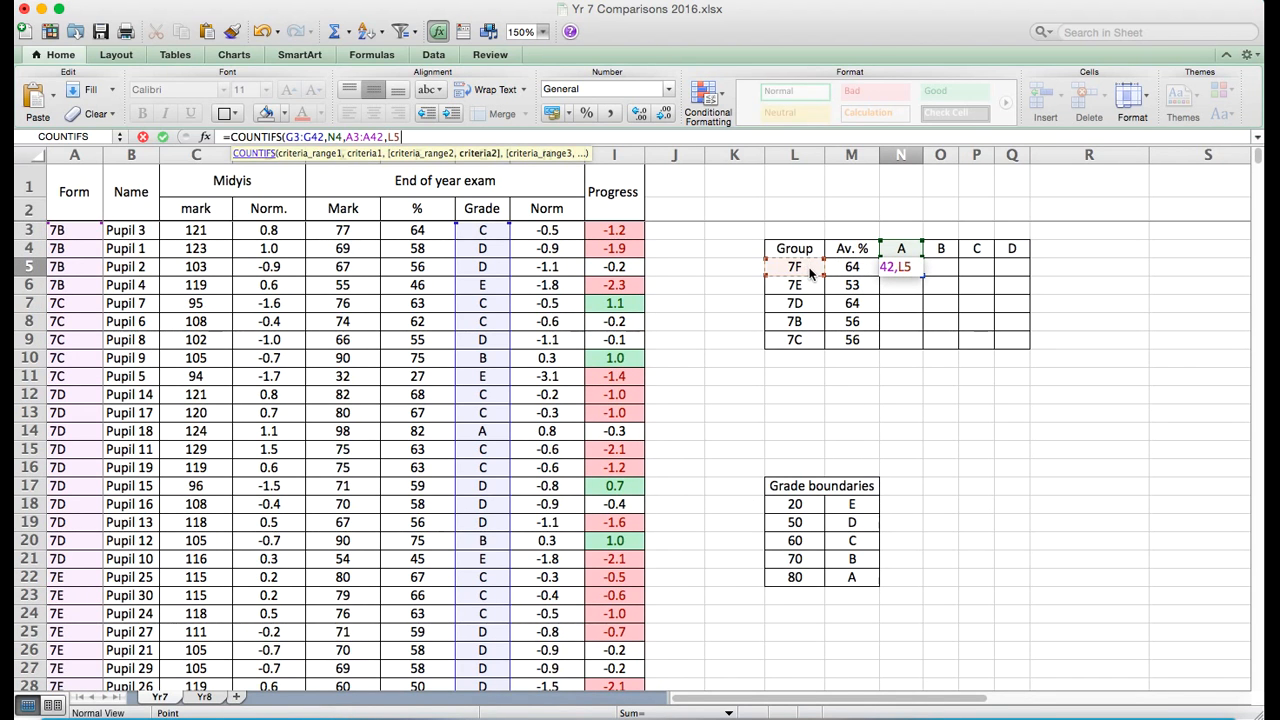
text())
key(Return)
key(Up)
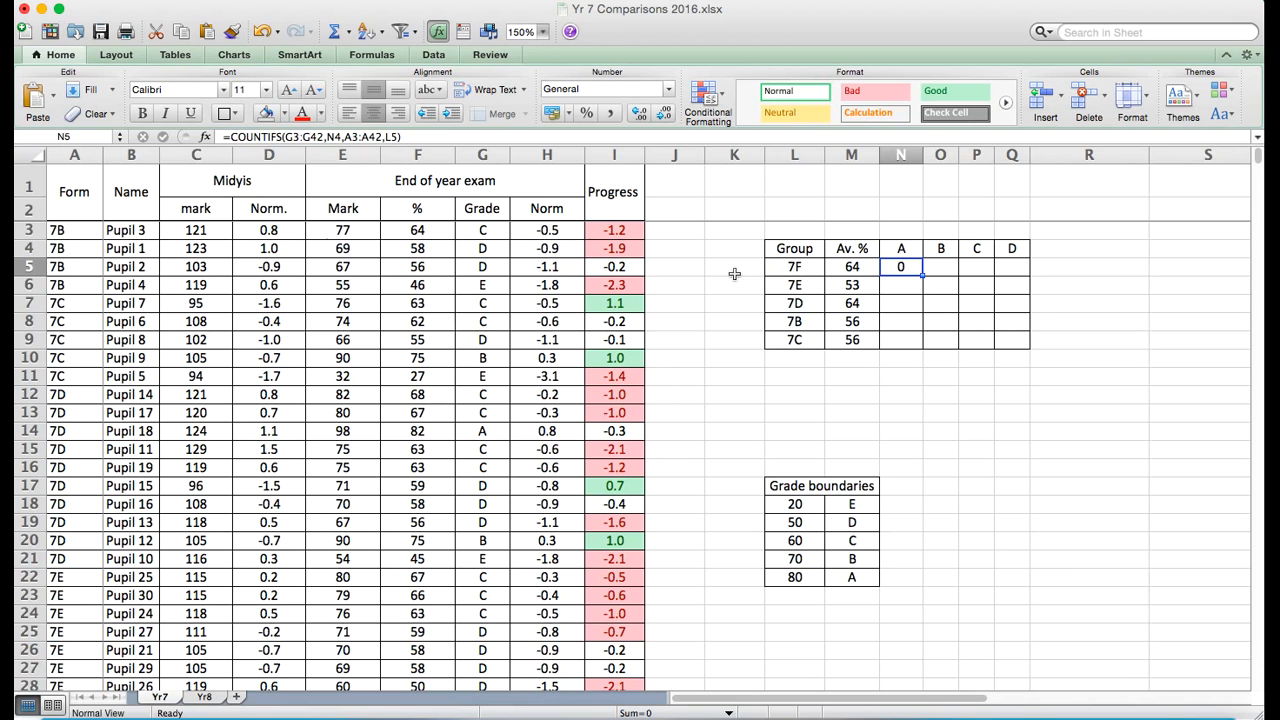
- Lock the rows of both criteria ranges in the N5 formula as G$3:G$42 and A$3:A$42
click(295, 138)
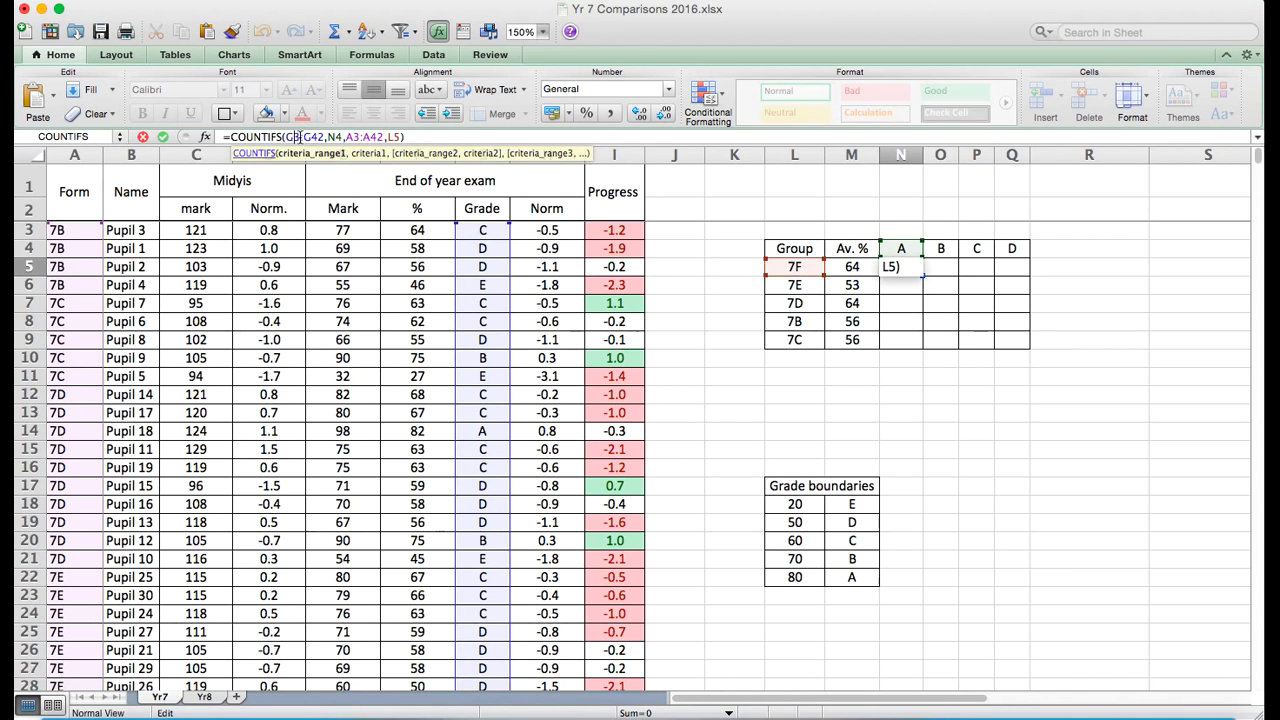
text($)
key(Right)
key(Right)
key(Right)
text($)
key(Right)
key(Right)
key(Right)
key(Right)
key(Right)
key(Right)
key(Right)
text($)
key(Right)
key(Right)
key(Right)
text($)
key(Return)
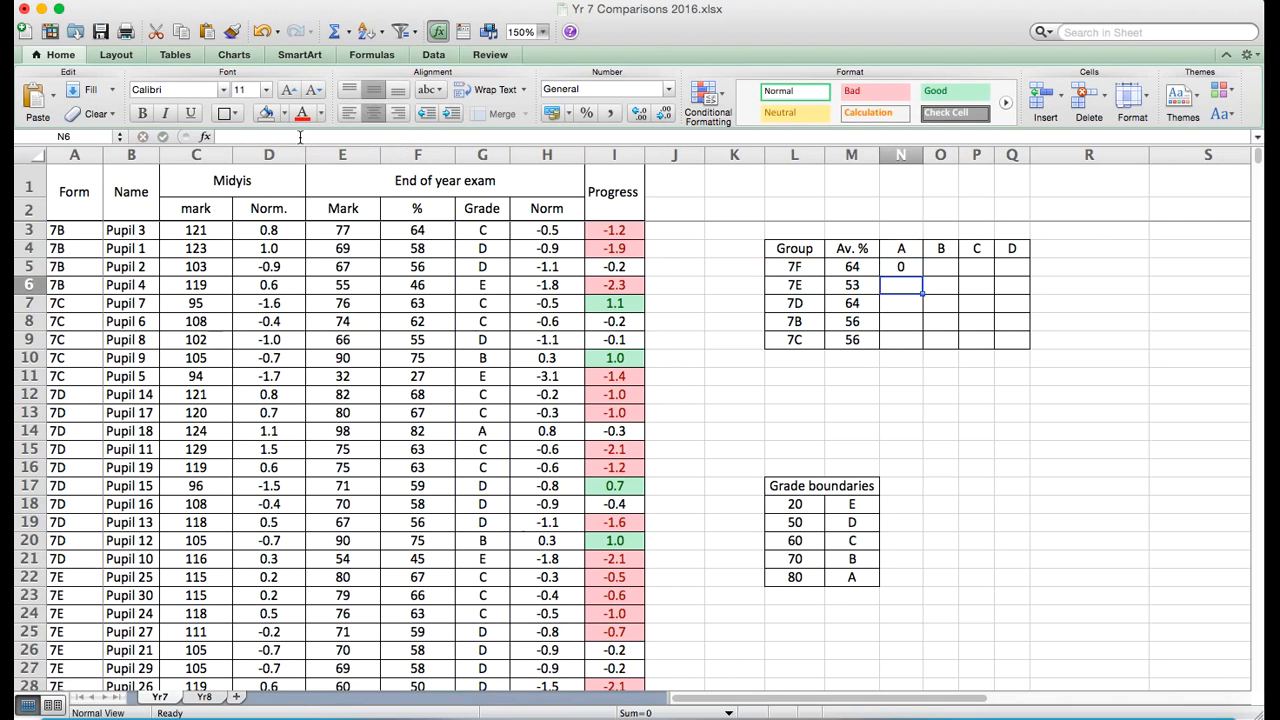
- Copy the N5 formula down to N6 and examine which cells the copied formula refers to
click(904, 266)
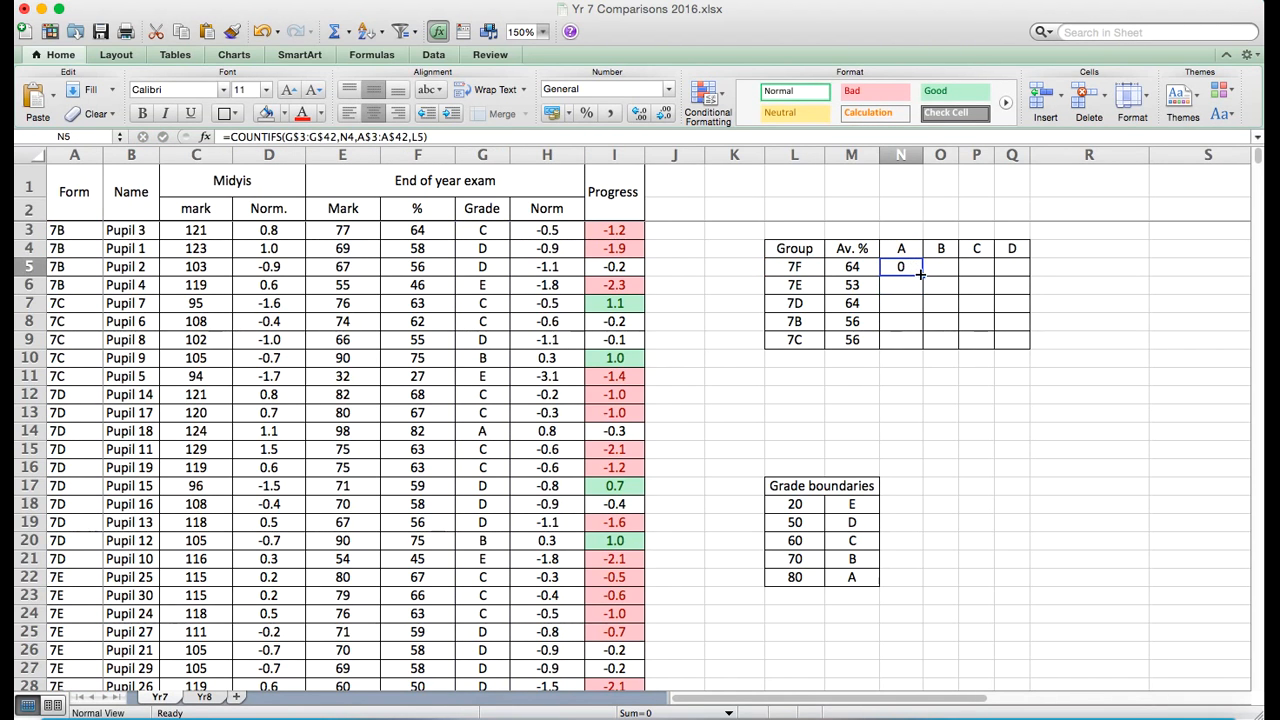
drag(923, 284, 923, 290)
click(904, 284)
click(497, 138)
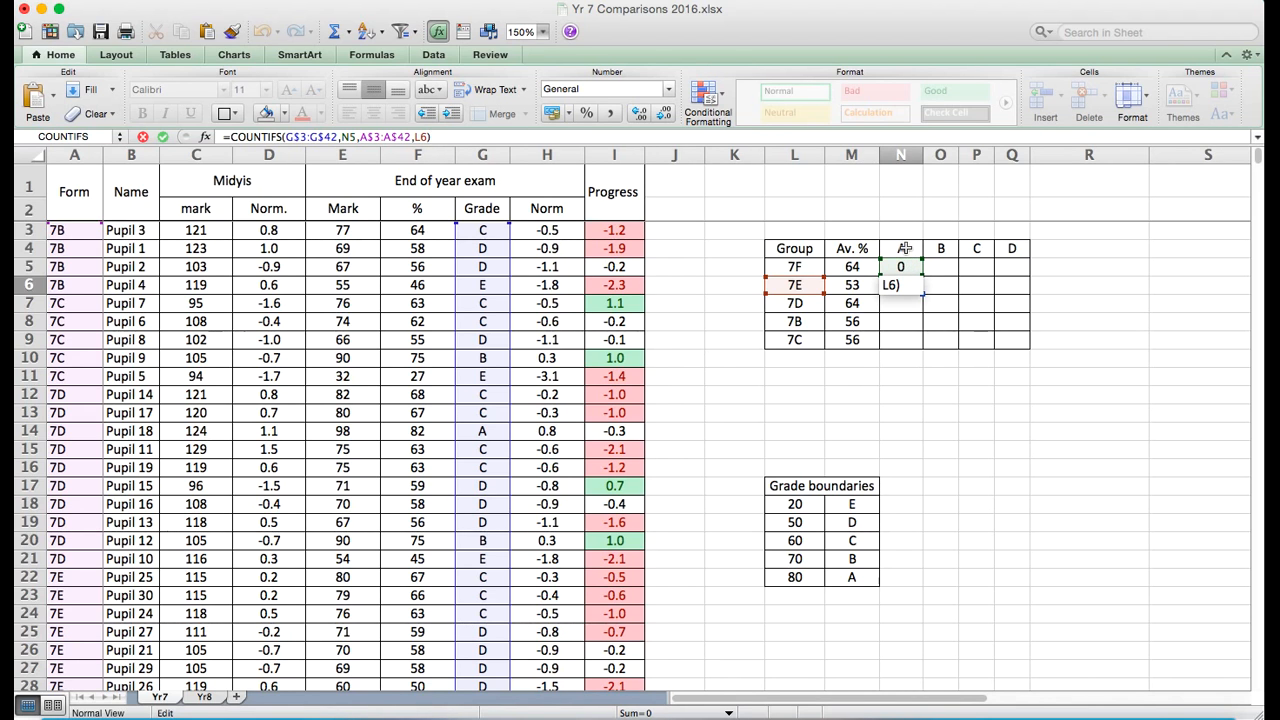
key(Return)
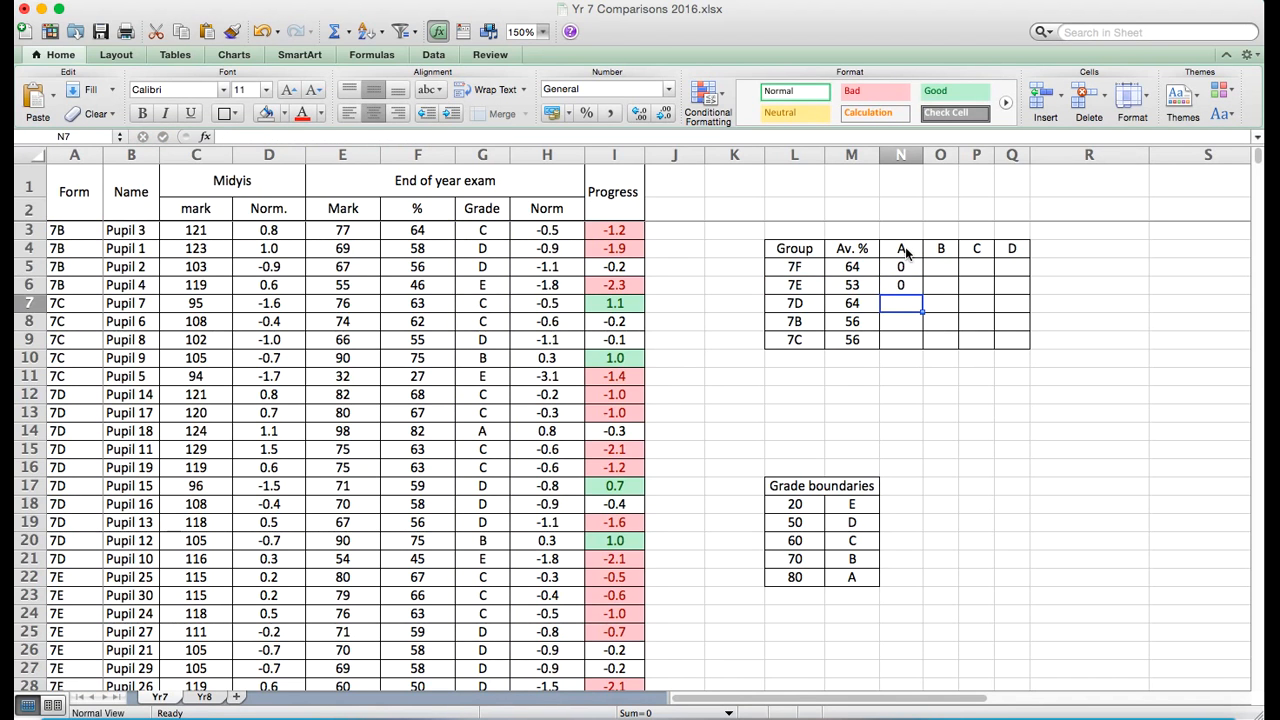
key(Up)
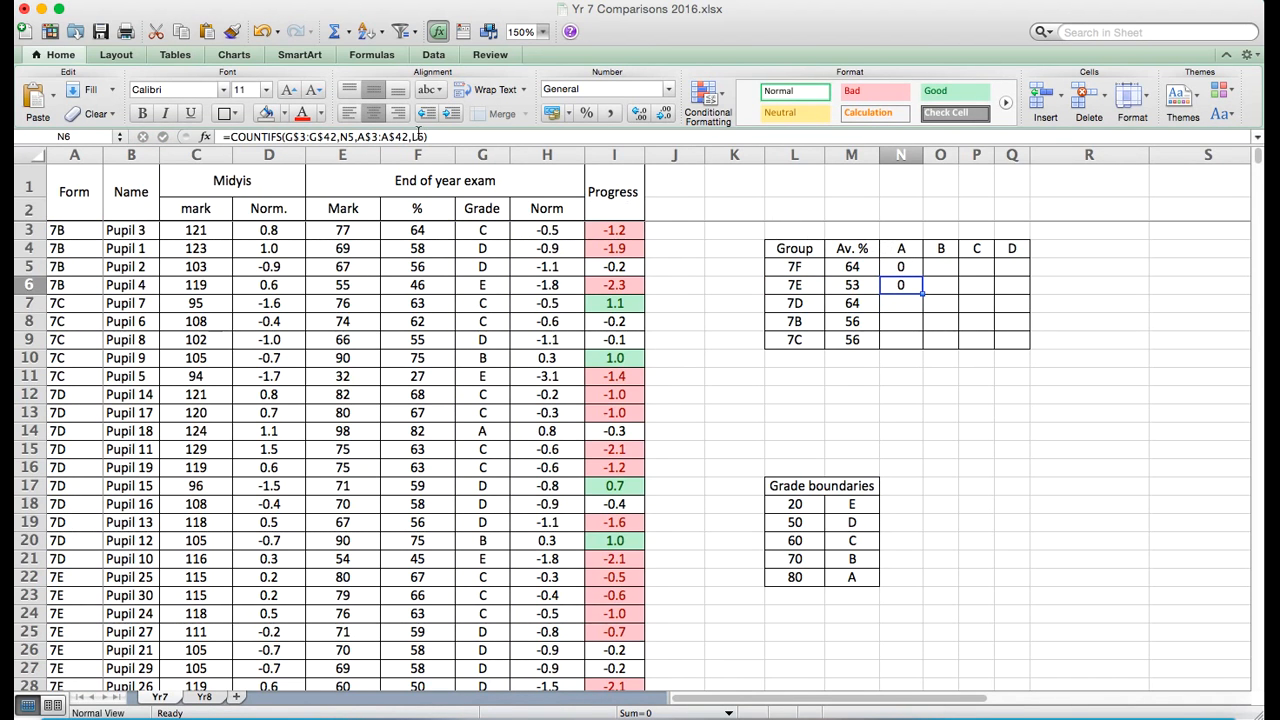
click(438, 136)
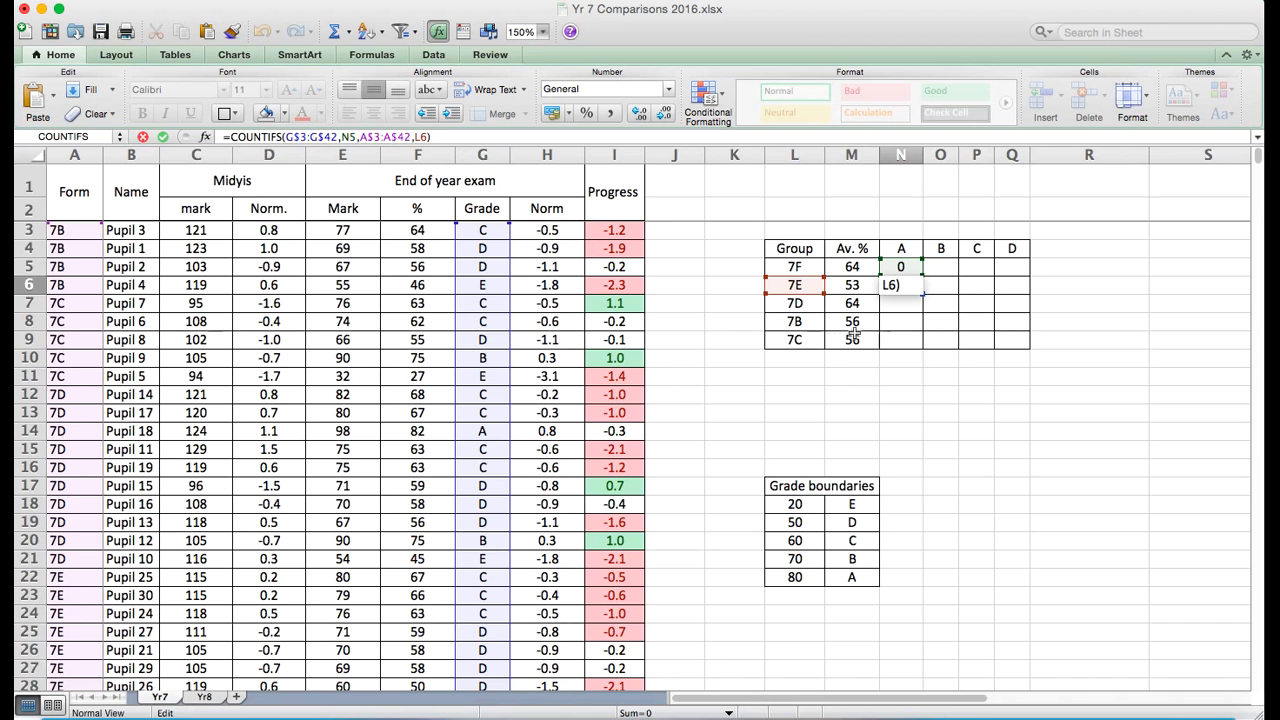
key(Return)
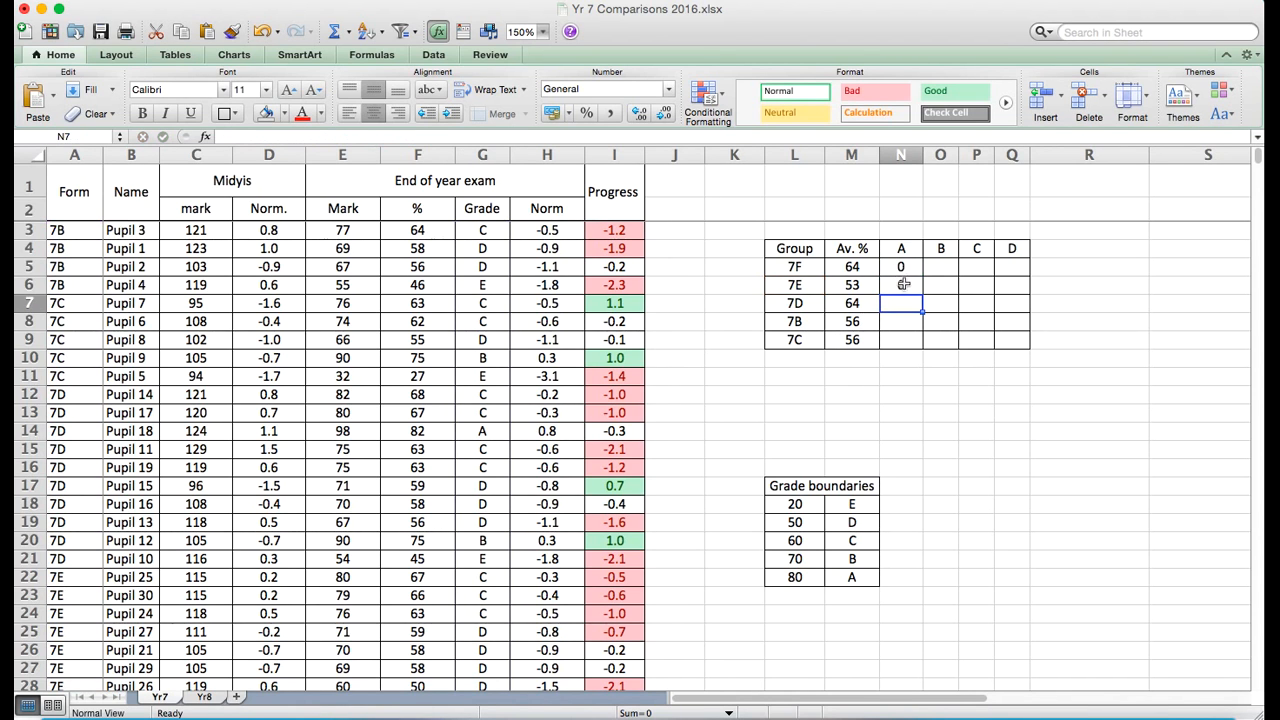
- Lock the row of the grade heading reference in the N5 formula as N$4
click(903, 268)
click(454, 136)
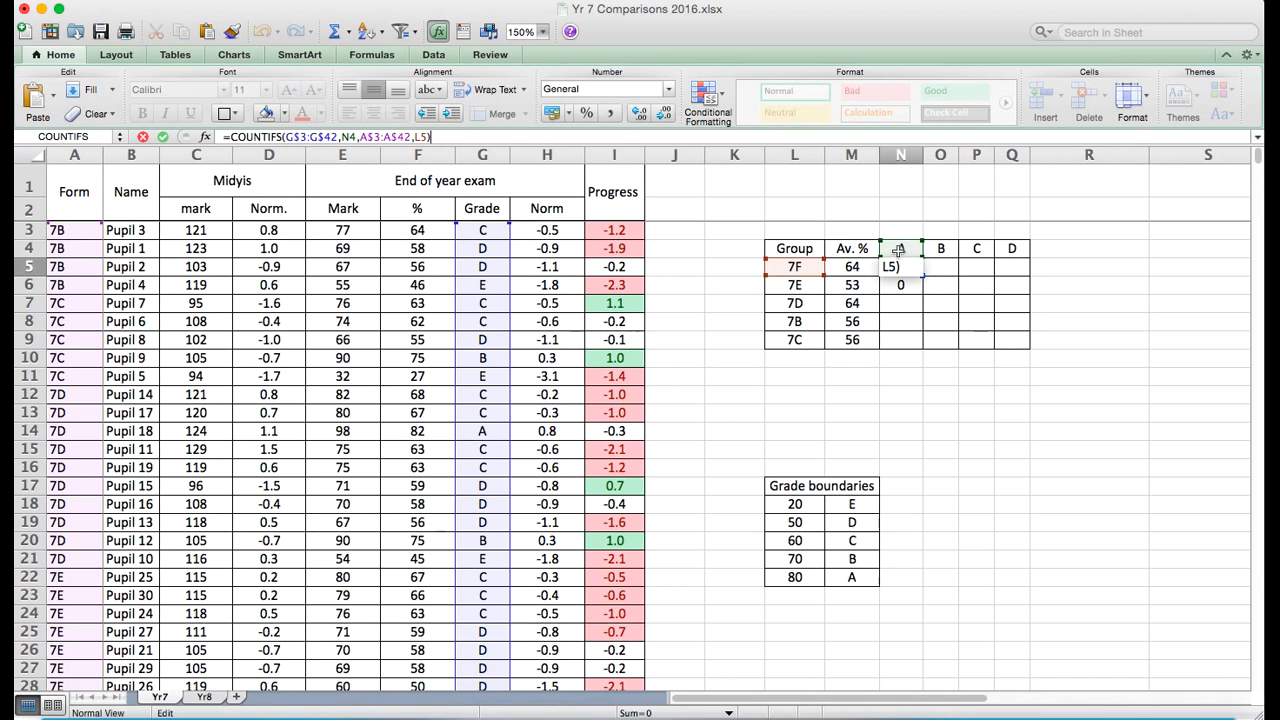
click(349, 136)
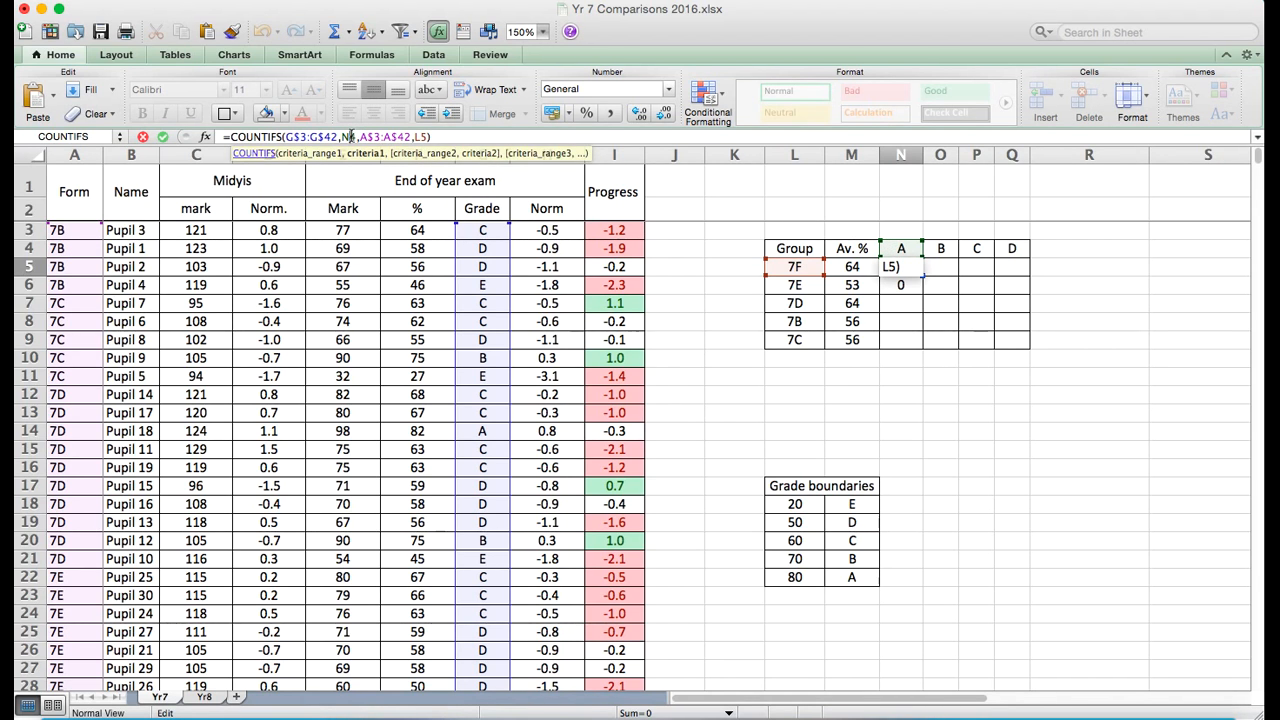
text($)
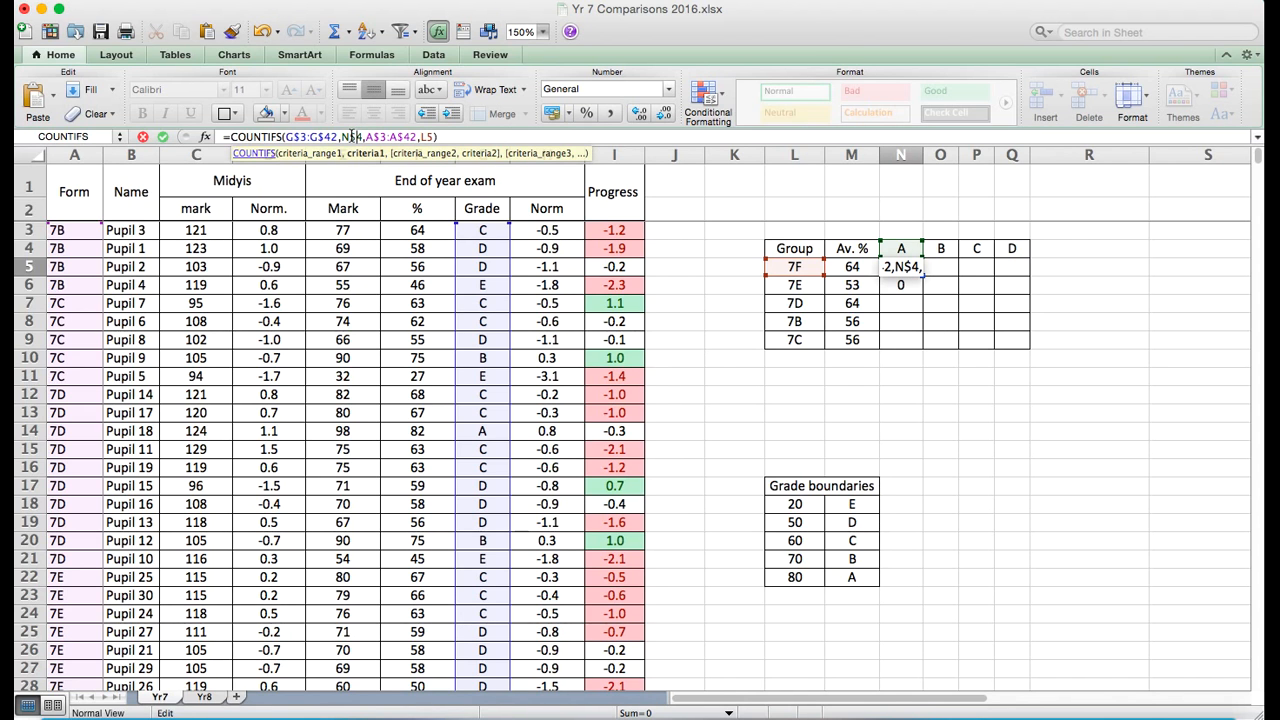
key(Return)
- Fill the N5 formula down through N9 and check the cell references in N7
click(900, 267)
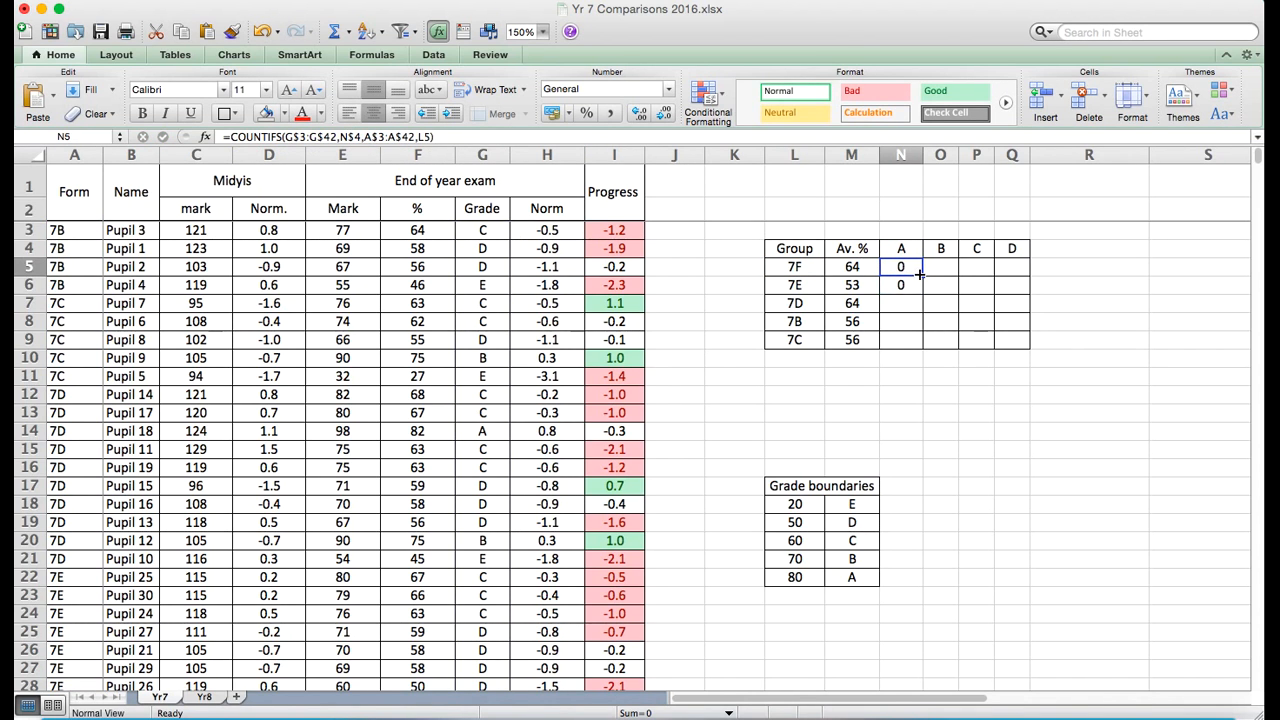
drag(920, 273, 919, 349)
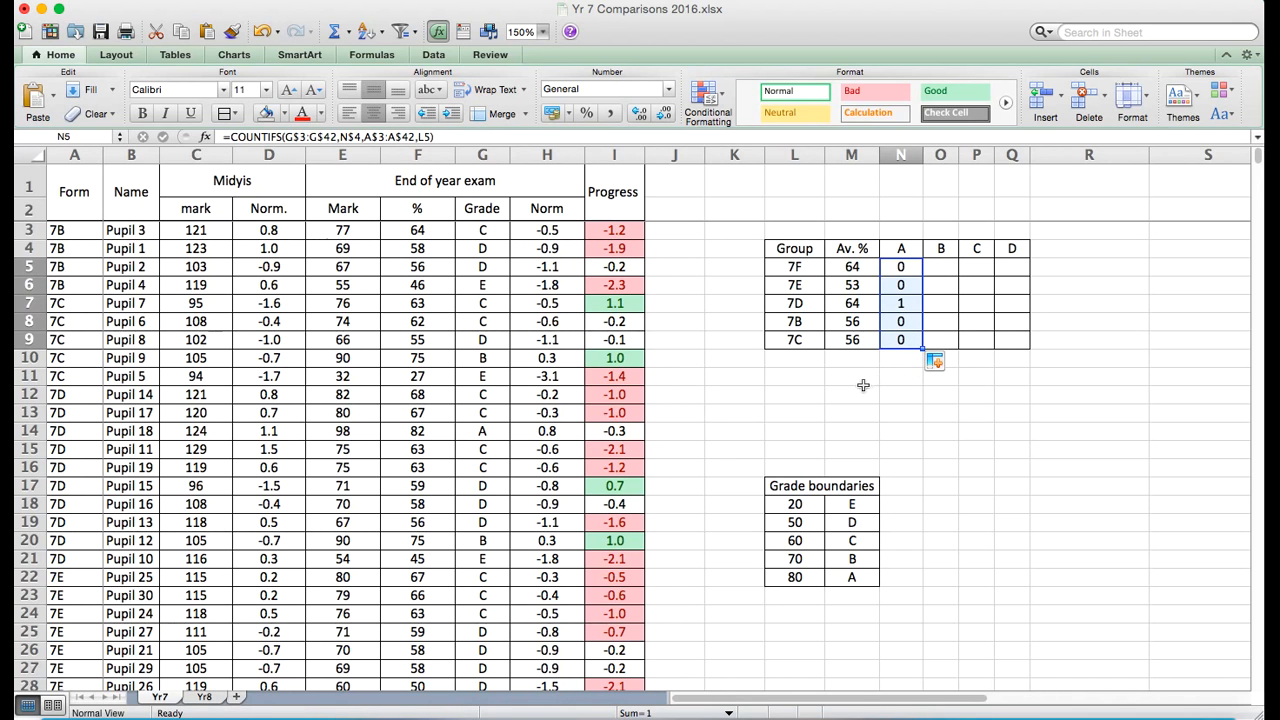
click(914, 306)
click(443, 139)
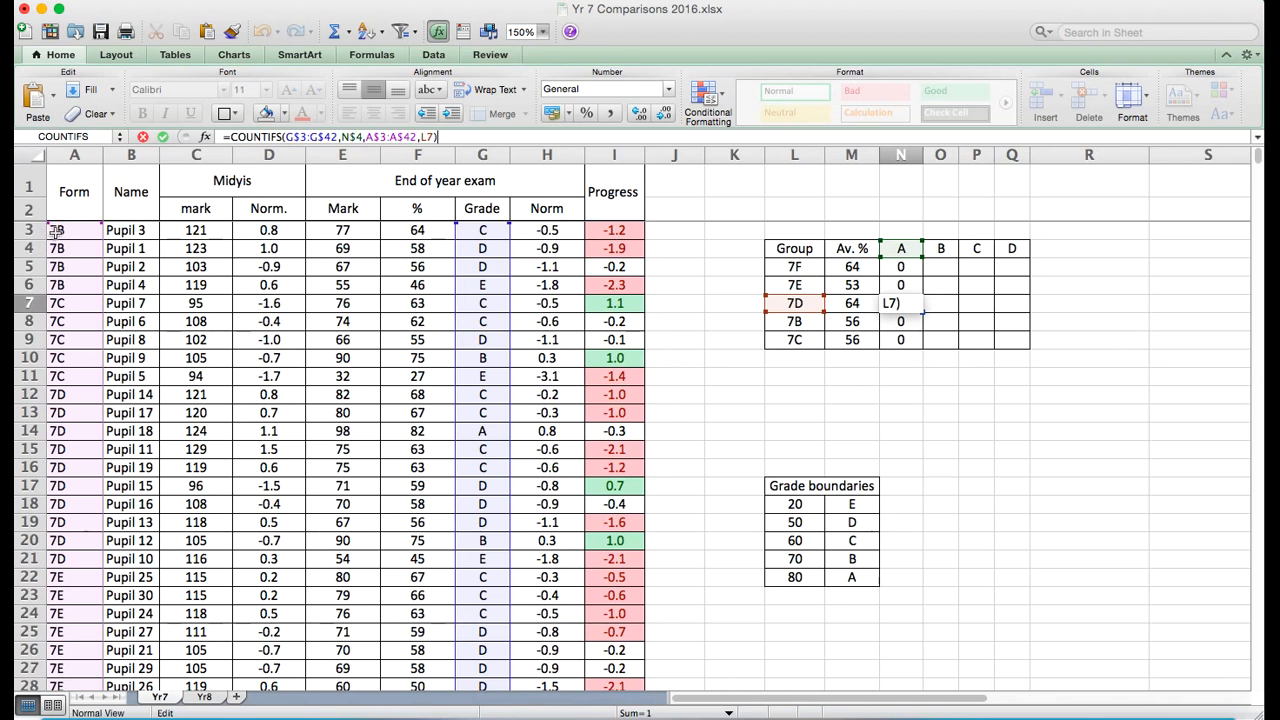
key(Return)
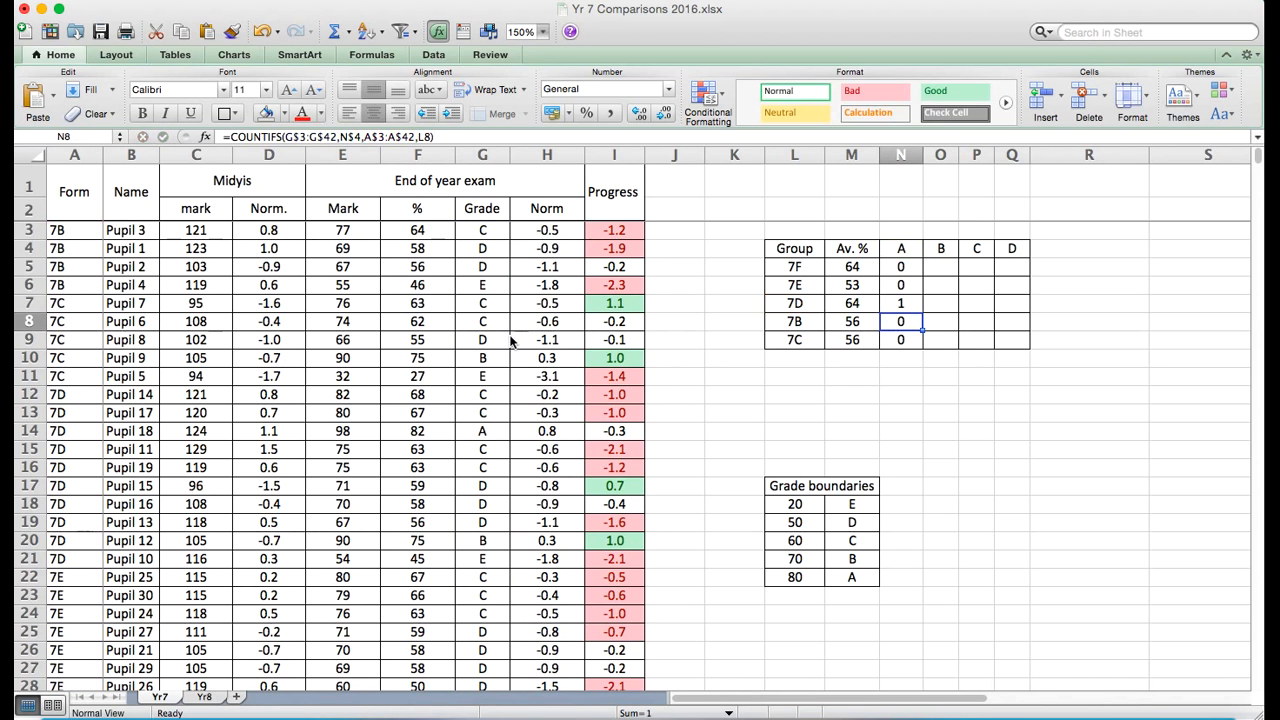
- Copy the grade A formulas in N5:N9 across into the grade B column, O5:O9
drag(905, 266, 944, 350)
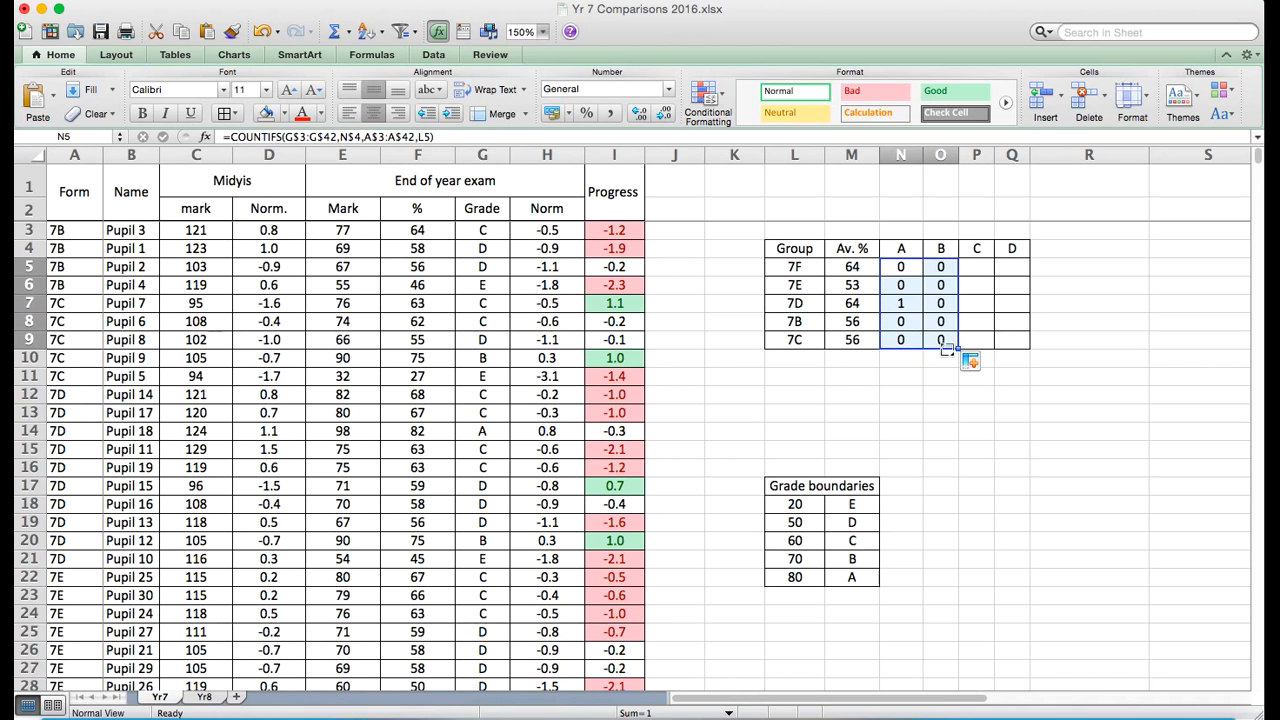
- Check which cells the copied grade B formula in O6 refers to
click(933, 285)
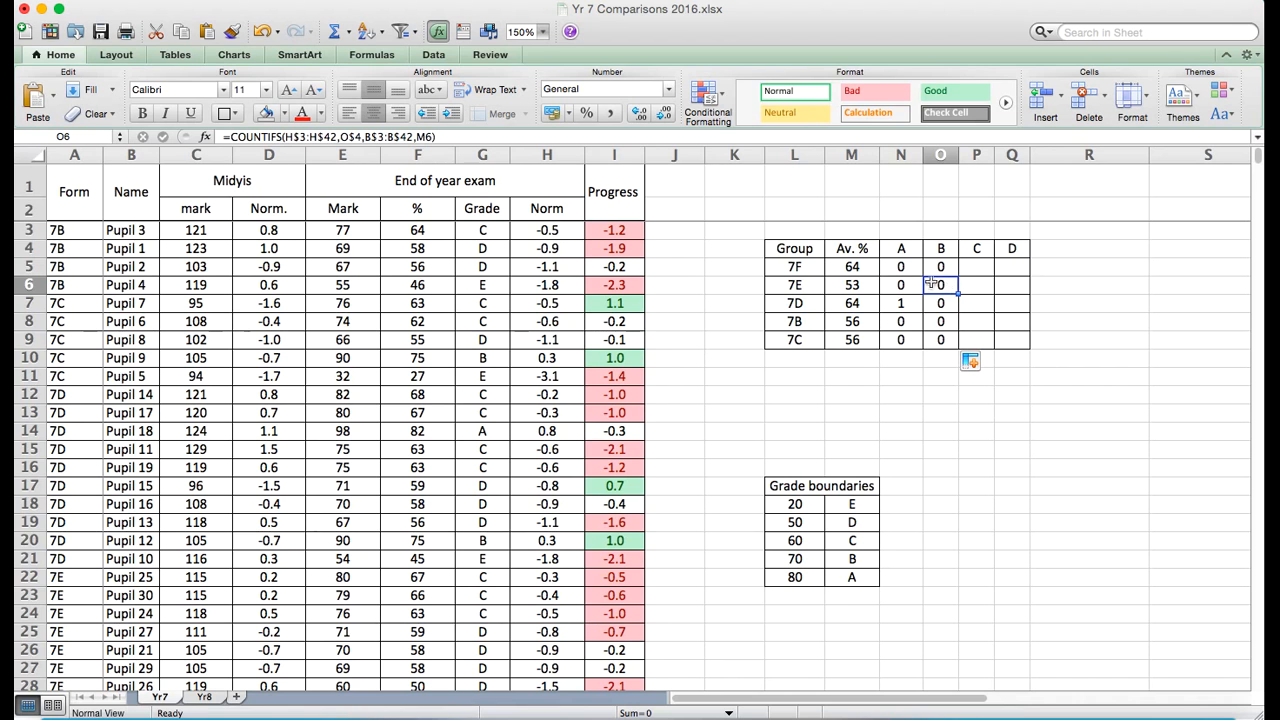
click(495, 137)
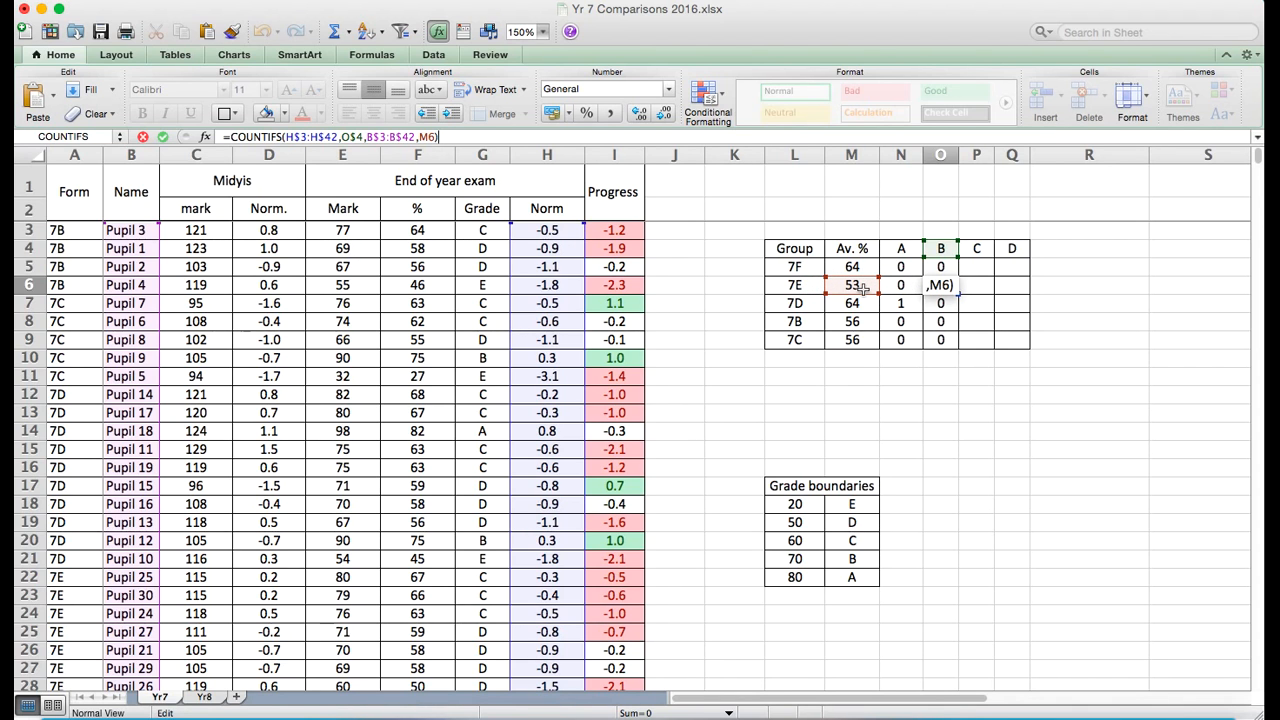
key(Return)
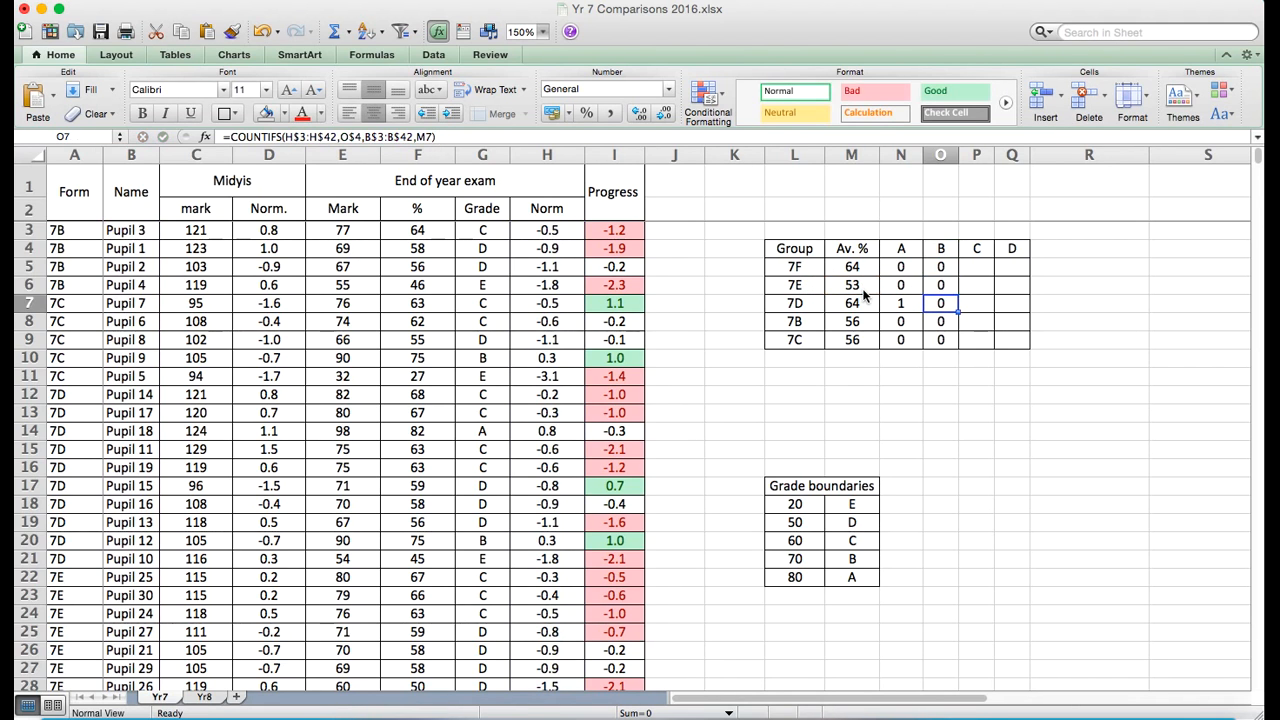
- Lock the column of the grade range in the N5 formula so that it reads $G$3:$G$42
key(Left)
key(Up)
key(Up)
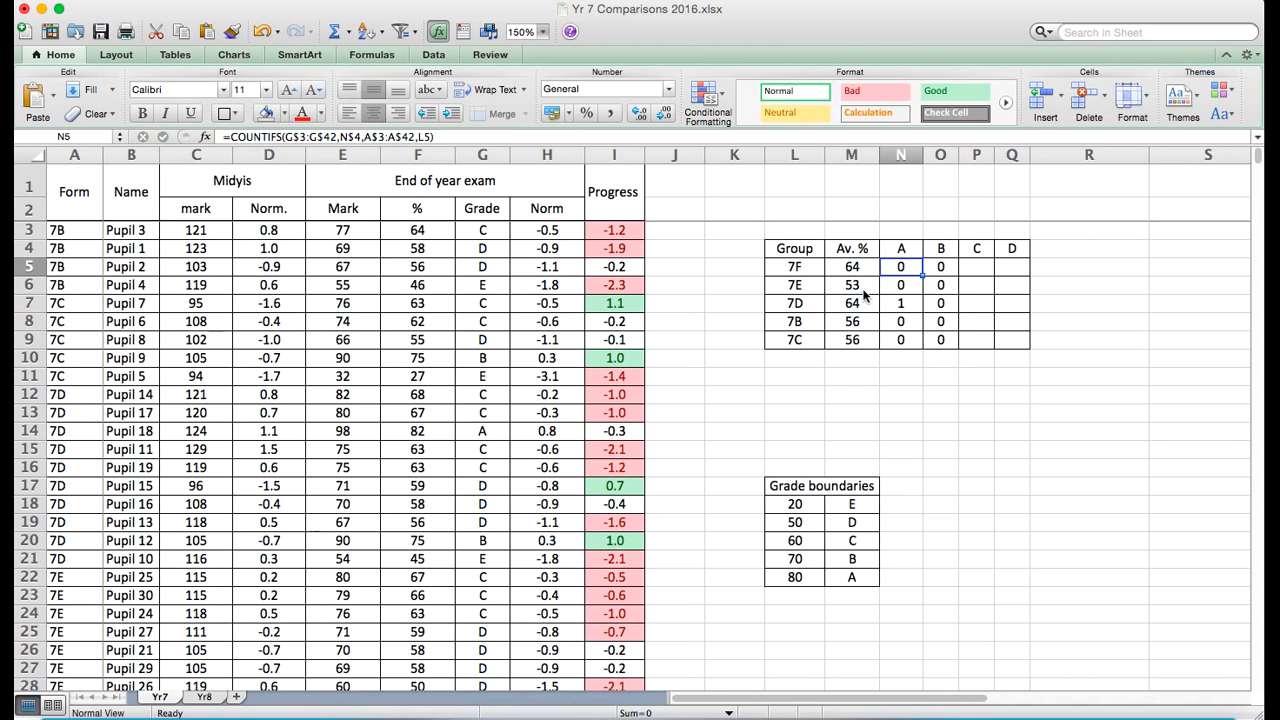
click(289, 137)
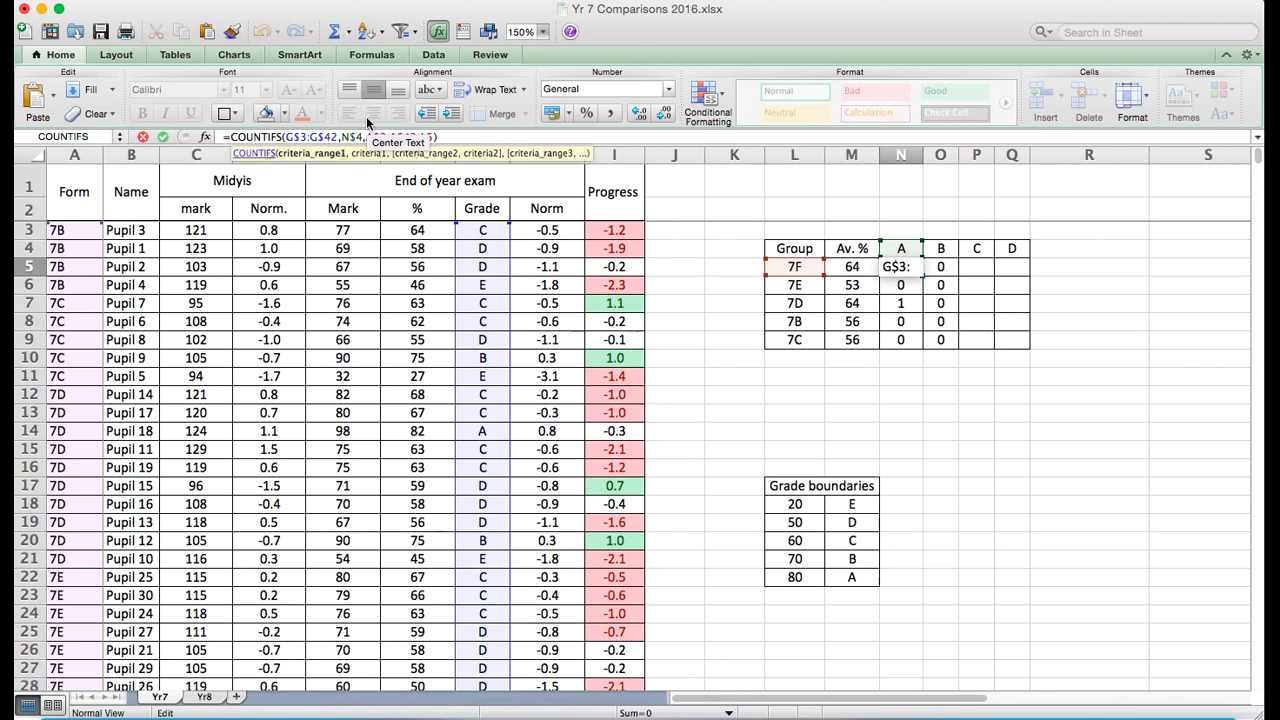
text($)
key(Right)
key(Right)
key(Right)
key(Right)
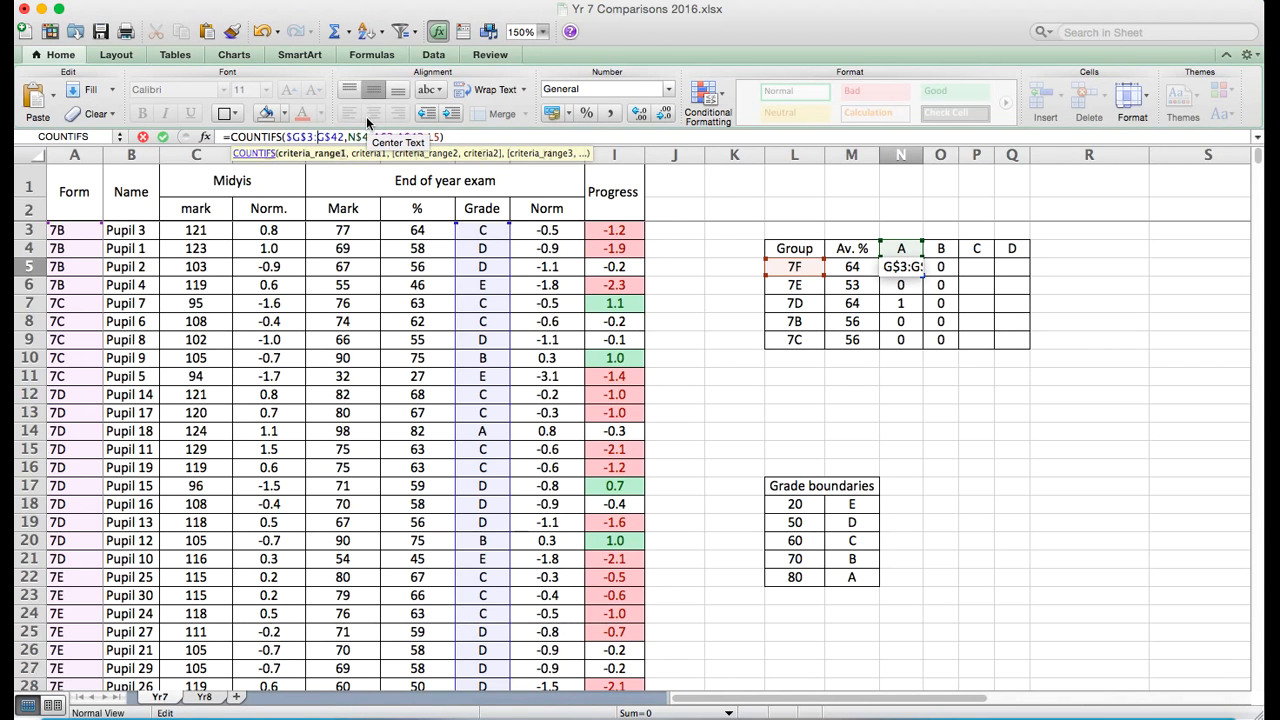
text($)
key(Right)
key(Right)
key(Right)
key(Right)
key(Right)
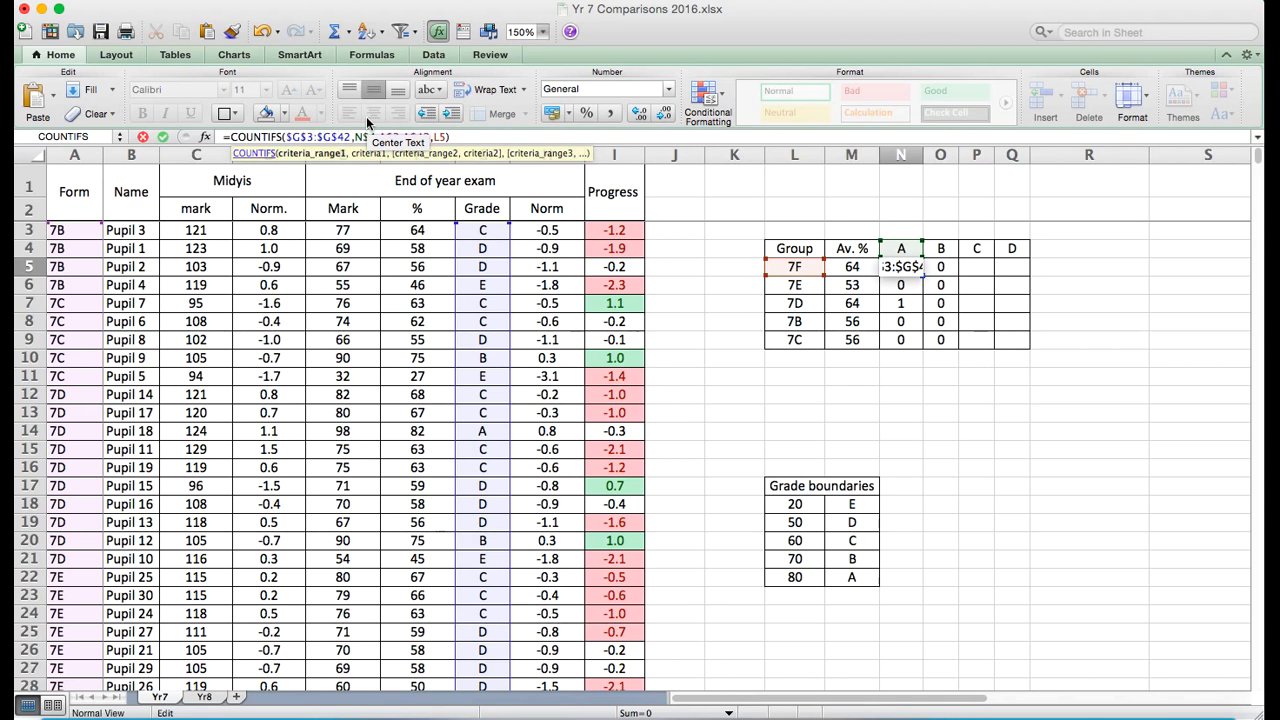
- Lock the columns of the grade heading as $N$4 and of the form range's start cell as $A$3 in the N5 formula
text($)
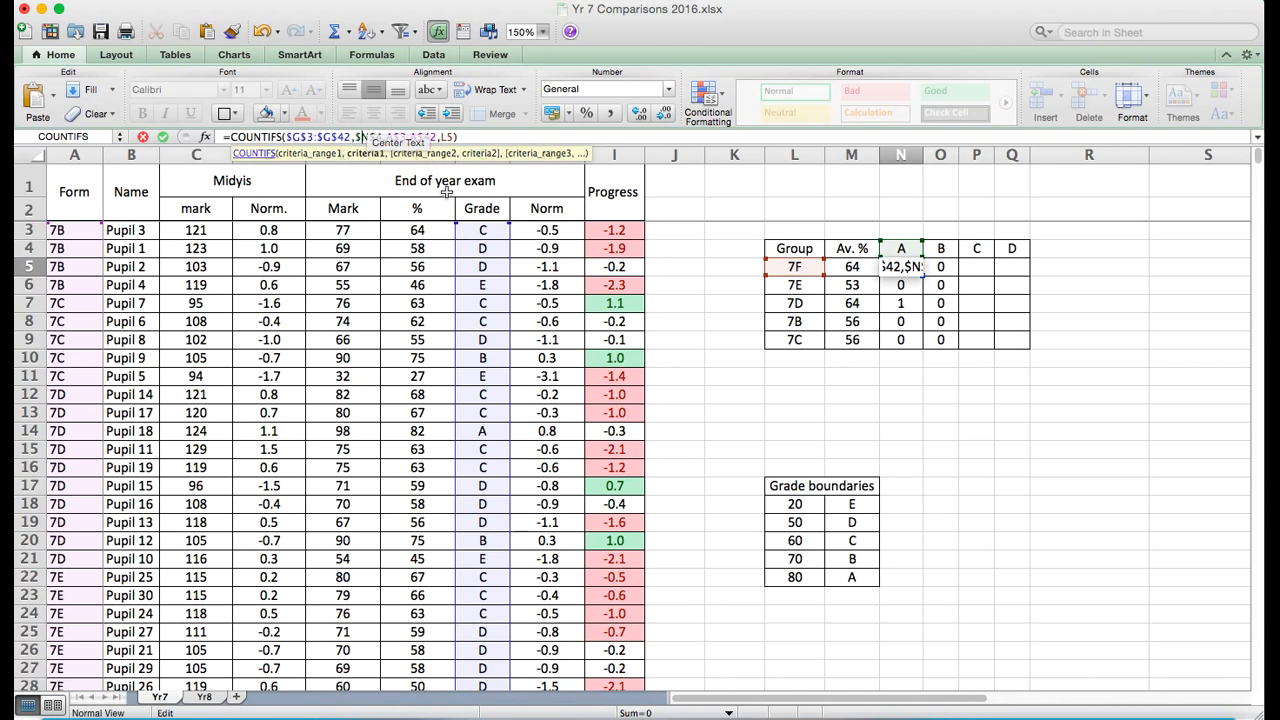
key(Right)
key(Right)
key(Right)
key(Right)
text($)
key(Right)
key(Right)
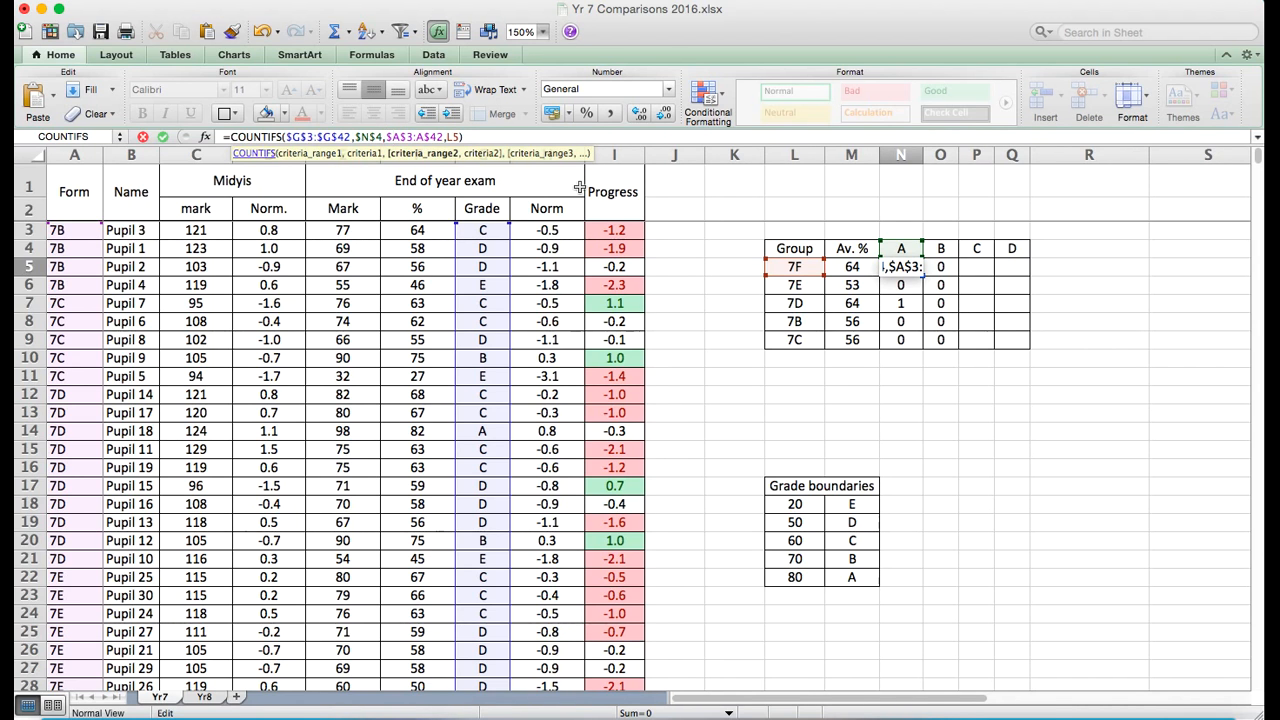
key(Left)
key(Left)
key(Left)
key(Left)
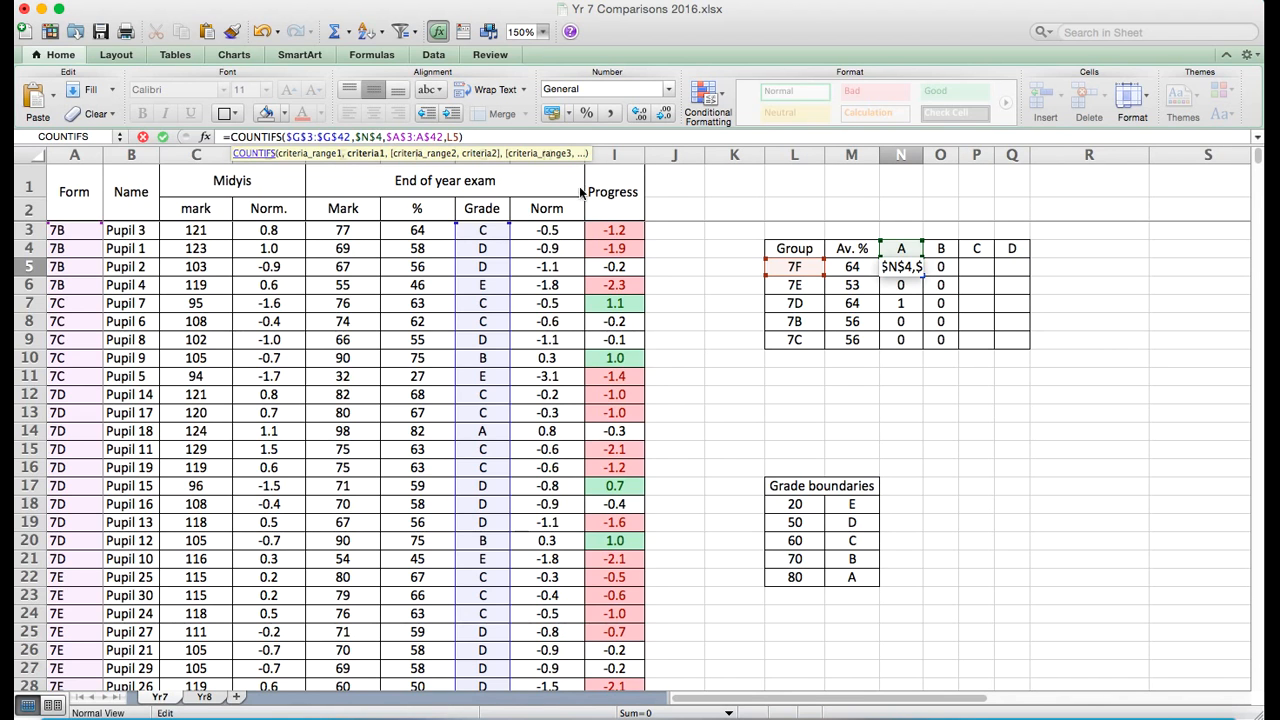
key(Return)
- Copy the grade A formulas across into the grade B column and examine the cells that O5 refers to
drag(900, 267, 945, 352)
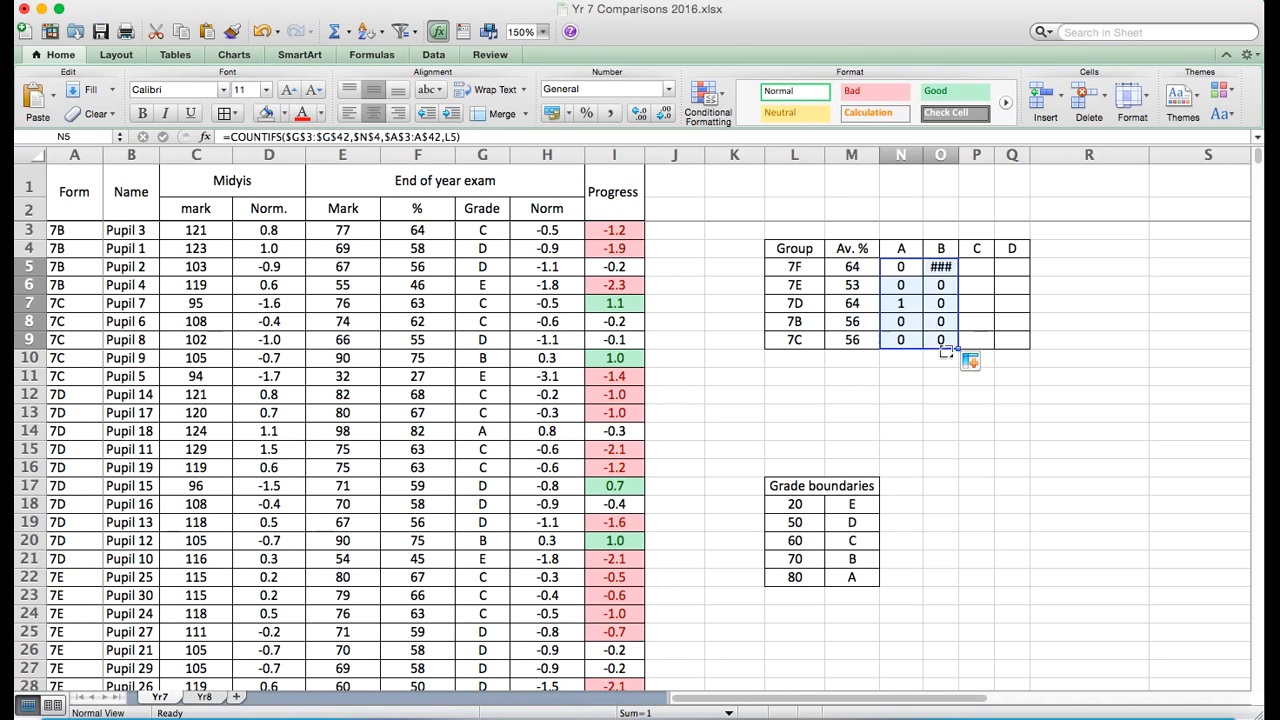
click(943, 269)
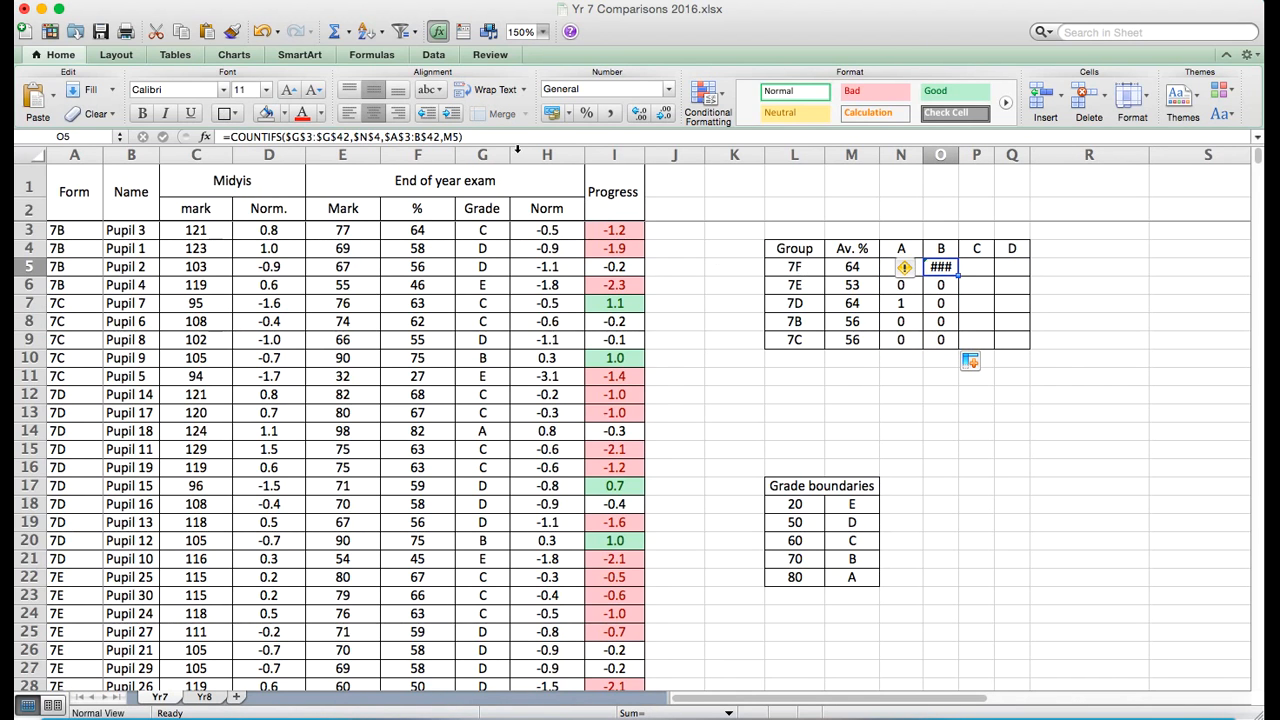
click(500, 137)
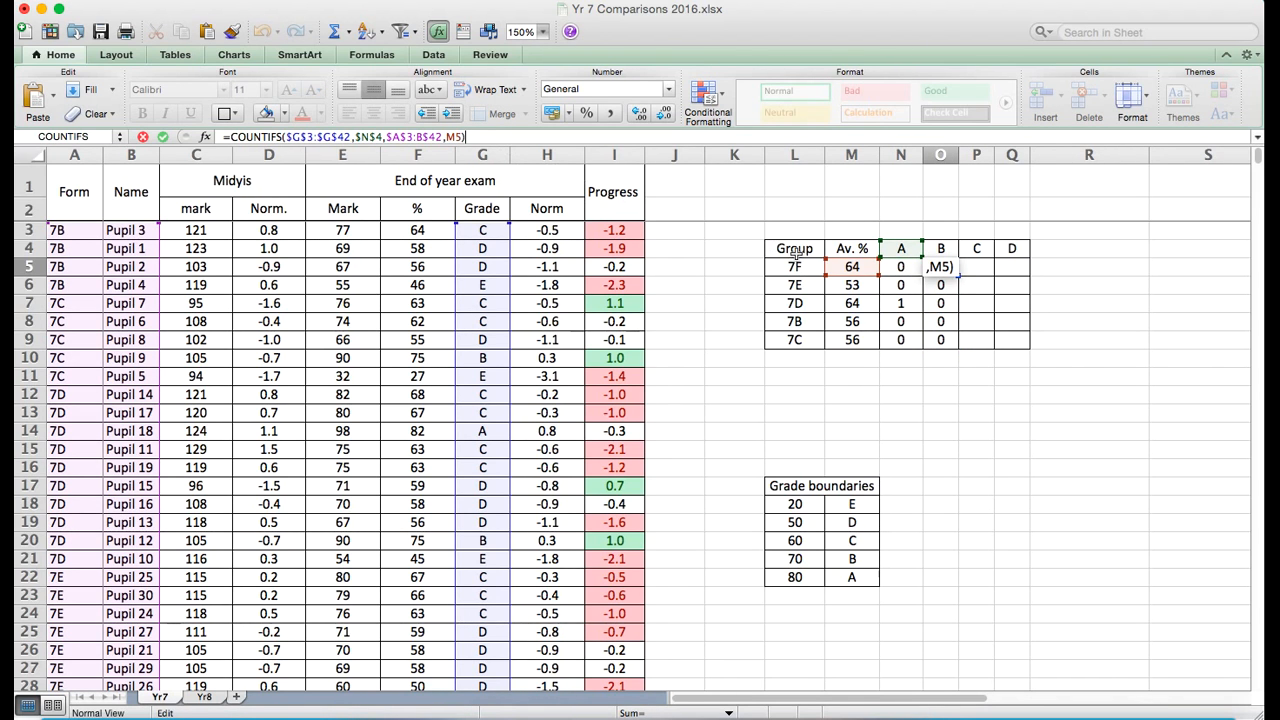
mouse_move(833, 260)
mouse_down()
mouse_move(876, 266)
mouse_move(905, 248)
mouse_up()
key(Return)
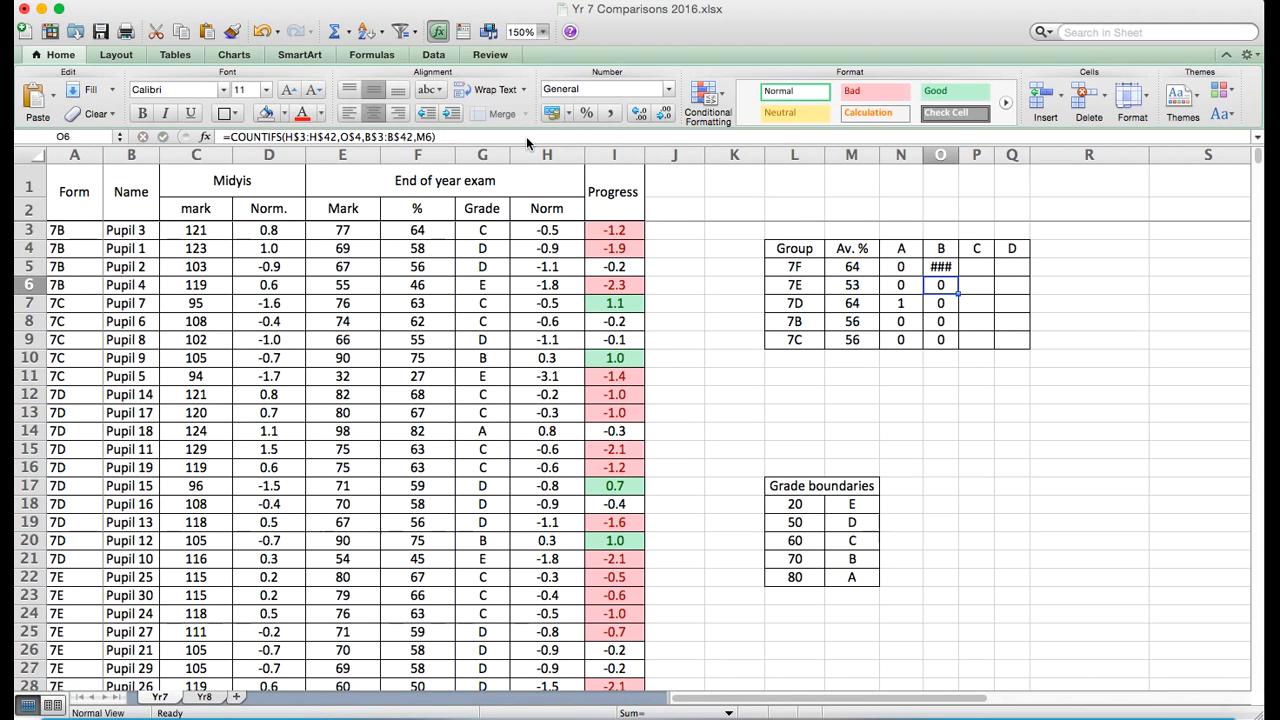
- Change the N5 formula's grade heading reference to N$4 and its form reference to L$5
click(906, 267)
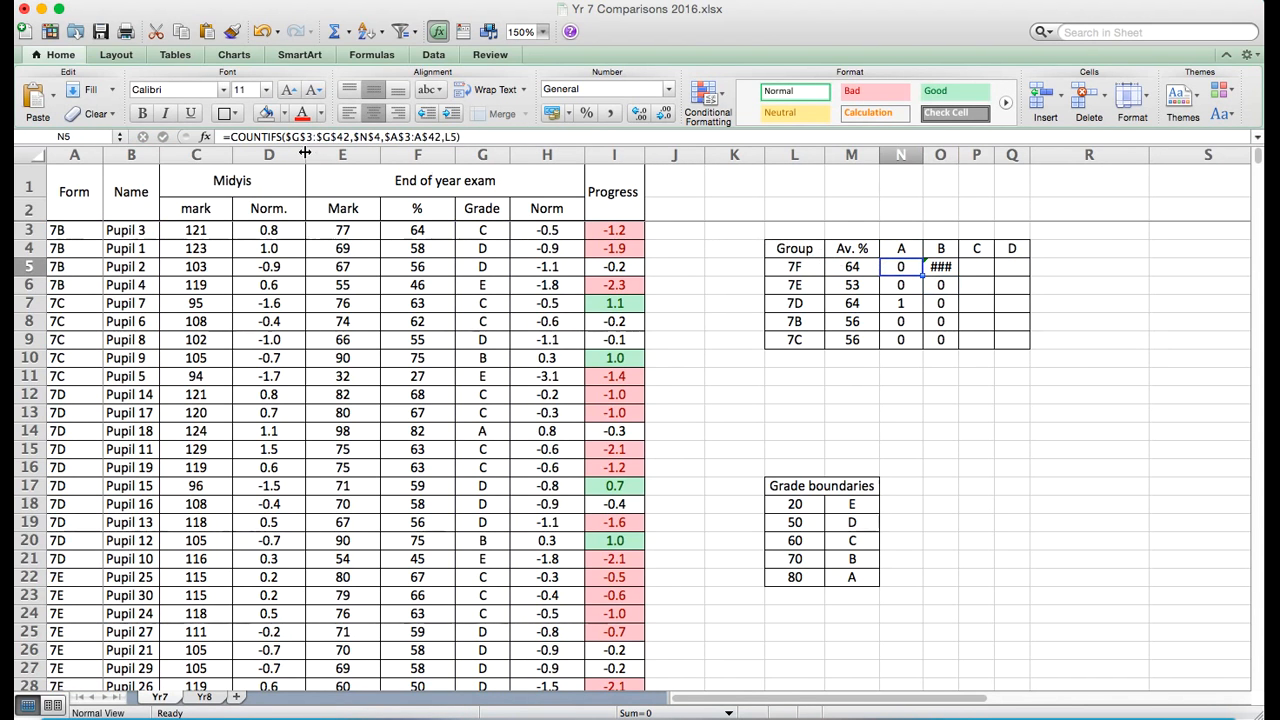
click(357, 136)
key(Right)
key(Right)
key(Right)
key(Right)
key(Right)
key(Right)
key(Right)
key(Right)
key(Right)
key(Right)
key(Right)
key(Right)
key(Right)
key(Right)
key(Right)
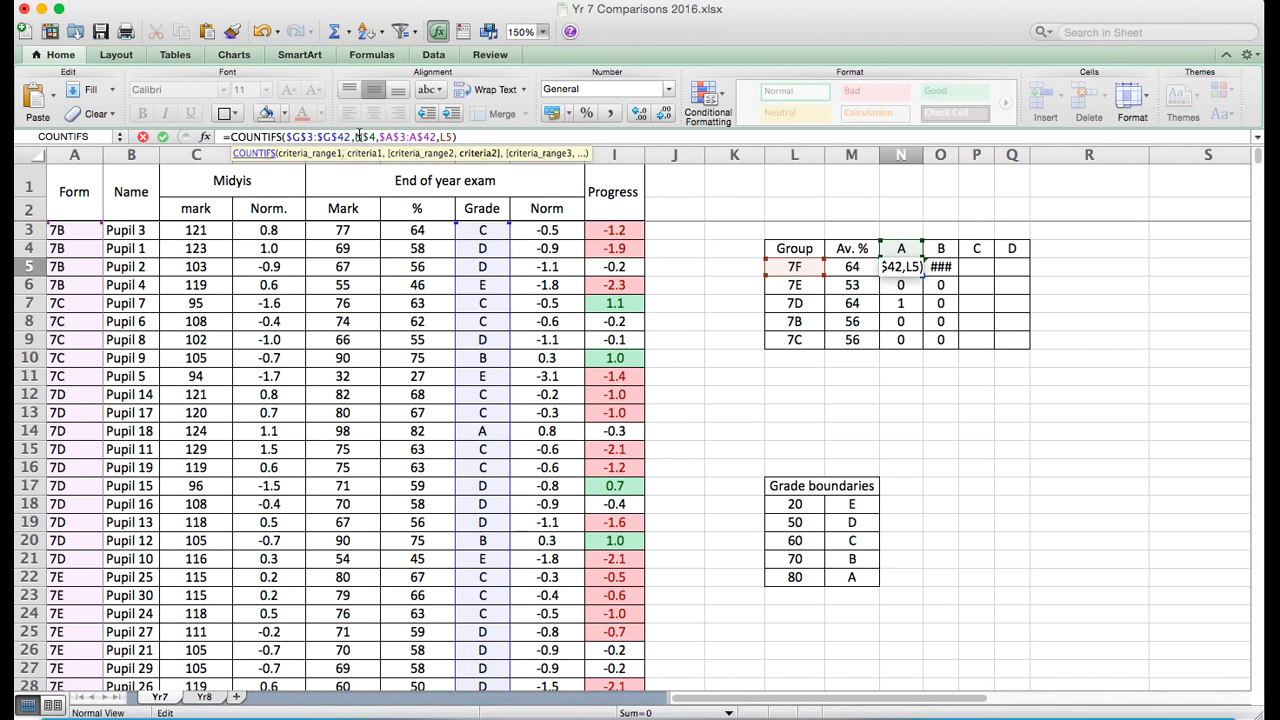
key(Return)
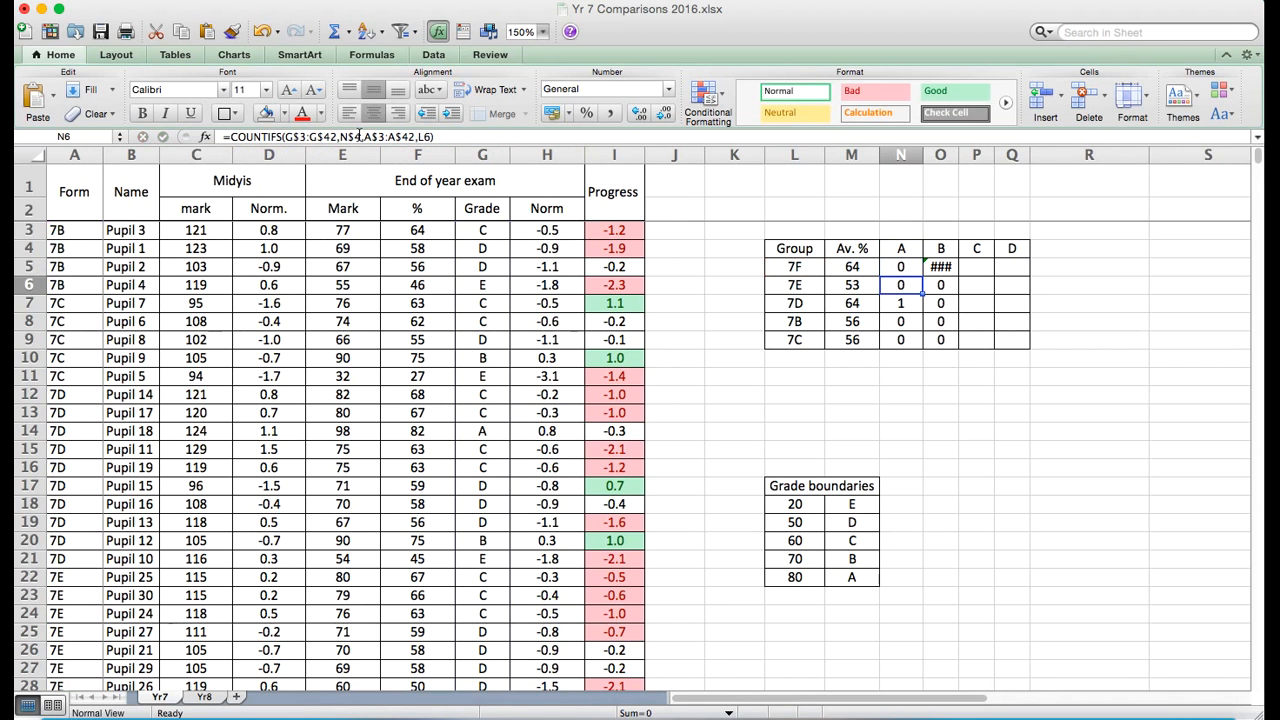
- Copy N5:N9 across into O5:O9 again and check the cell references in O5
drag(900, 266, 903, 327)
drag(907, 269, 952, 344)
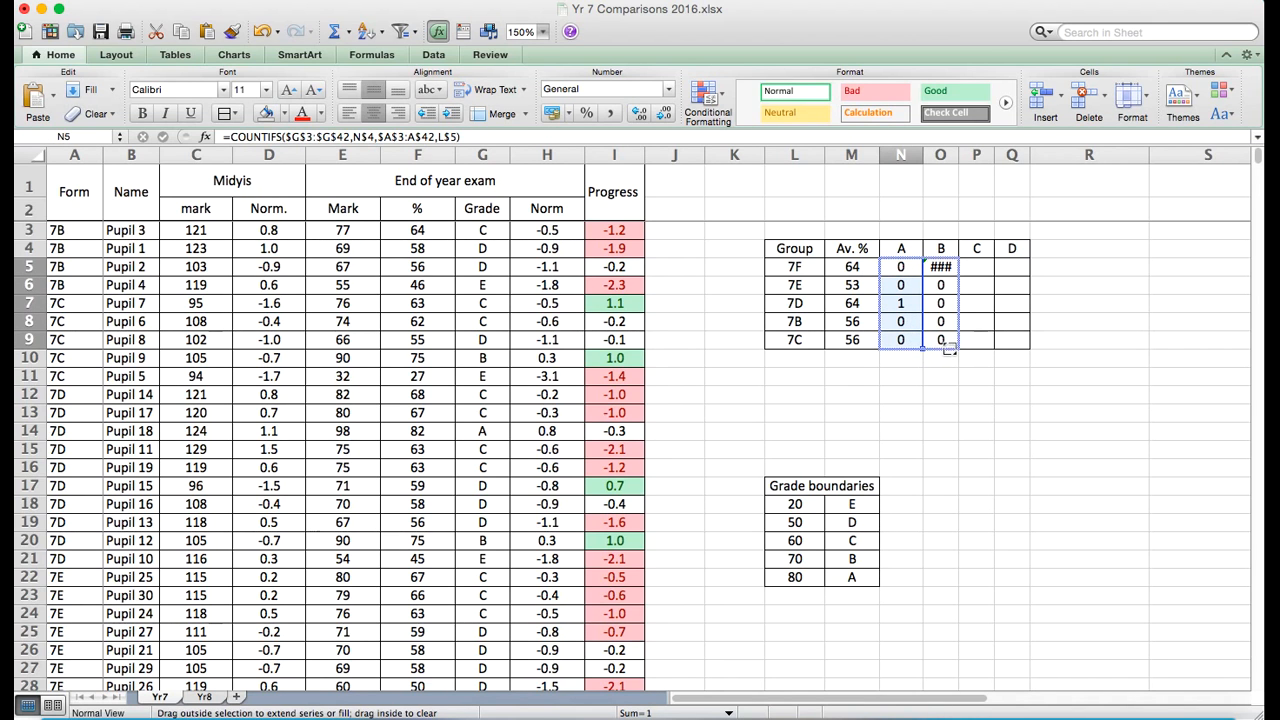
click(940, 267)
click(490, 137)
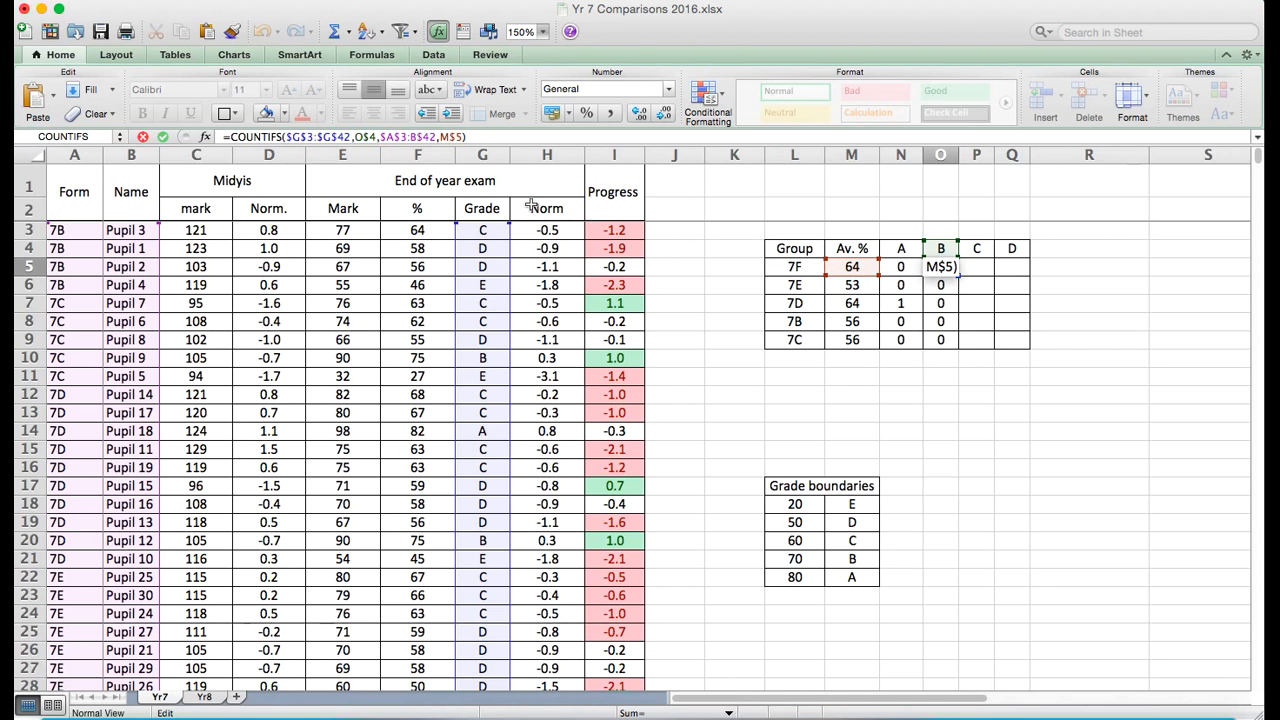
- Change the grade heading reference in the O5 formula to $O4
click(371, 136)
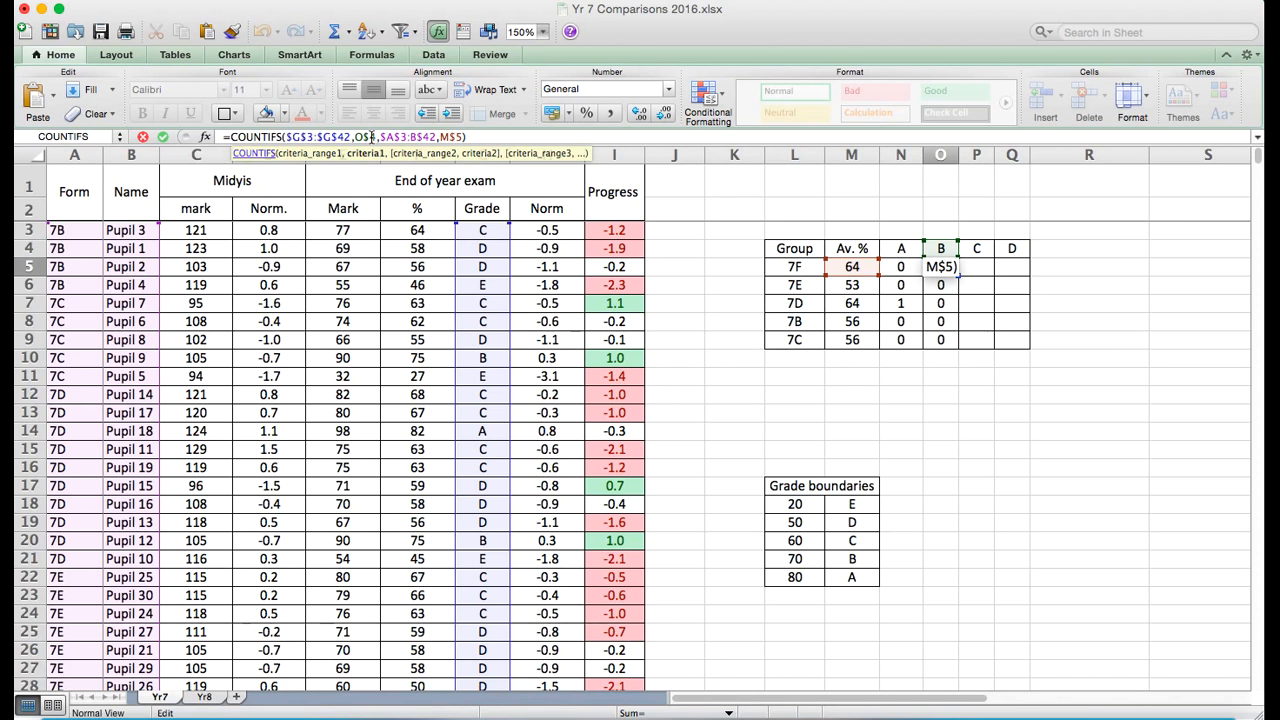
key(BackSpace)
key(BackSpace)
text(4)
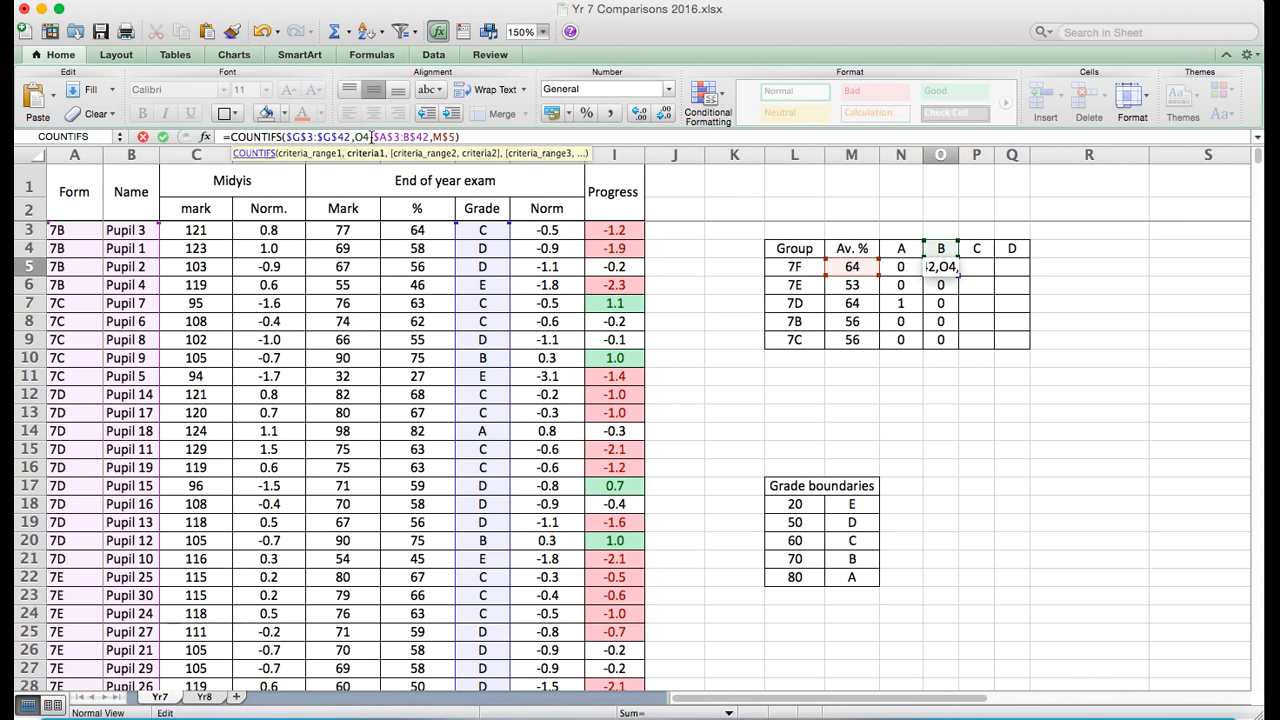
key(Left)
key(Left)
text($)
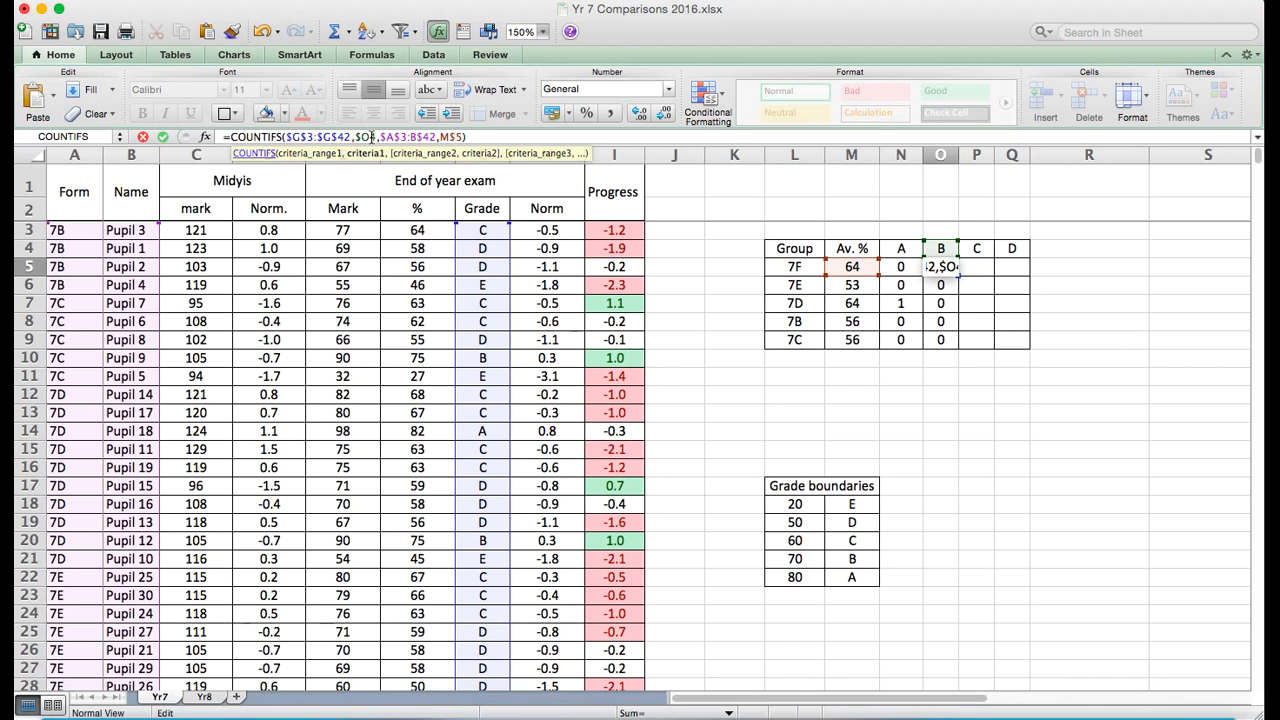
key(Return)
- Change the grade heading reference in the N5 formula to $N4
key(Up)
key(Left)
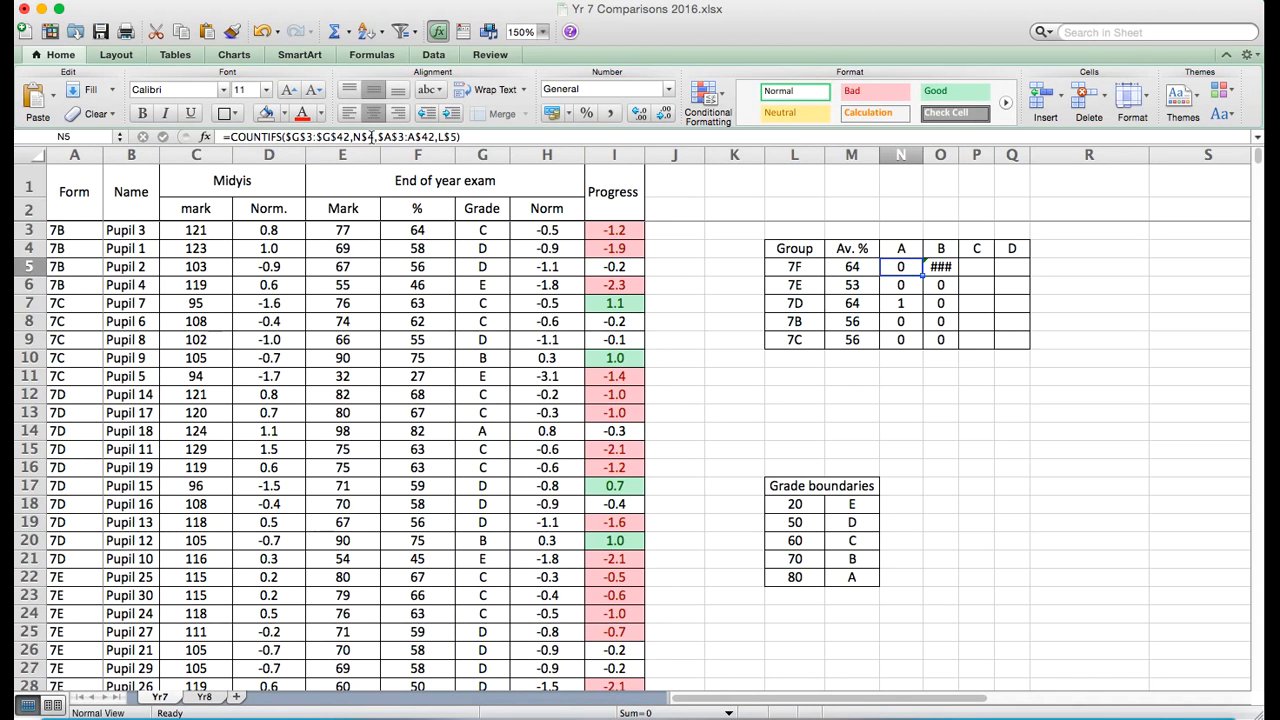
click(368, 137)
key(BackSpace)
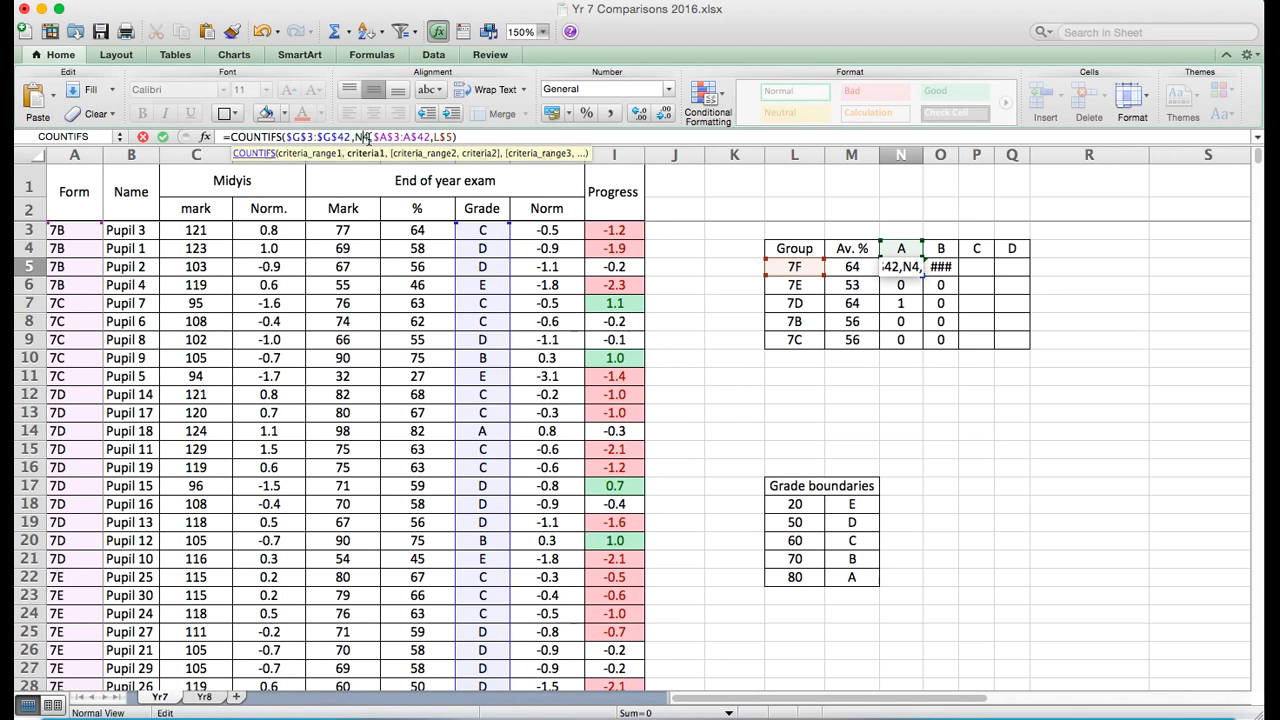
text($)
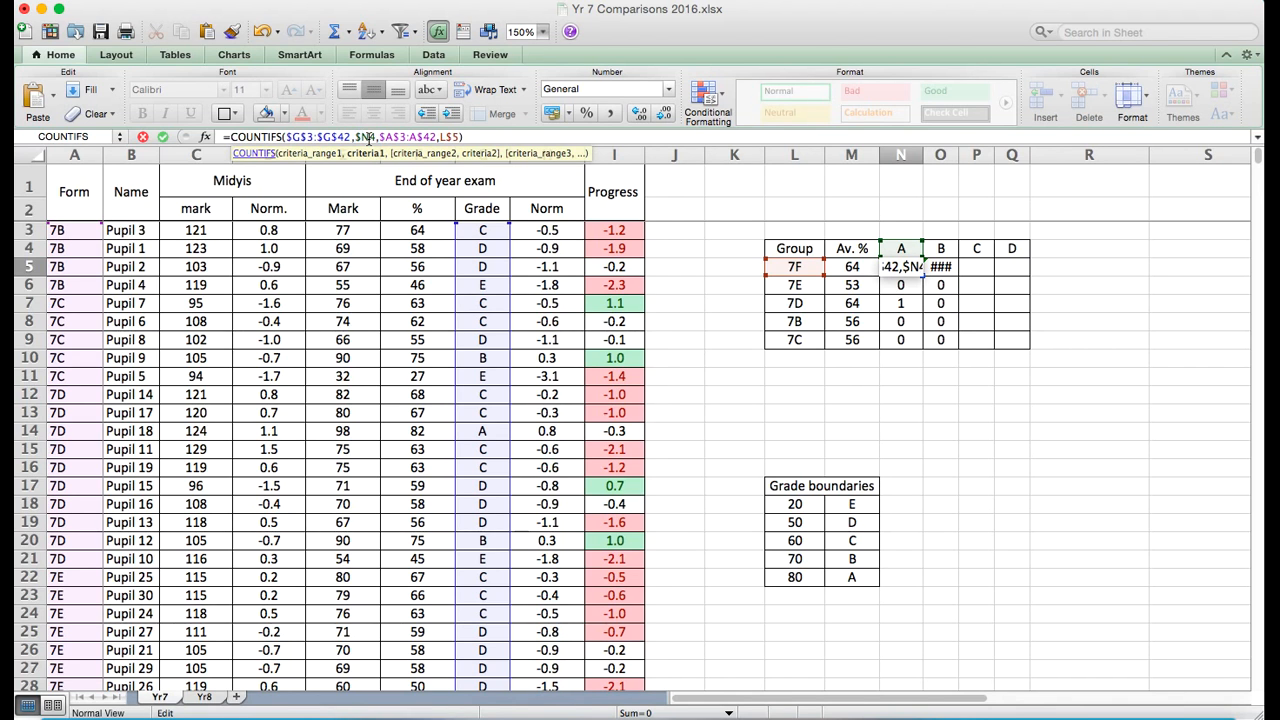
key(Return)
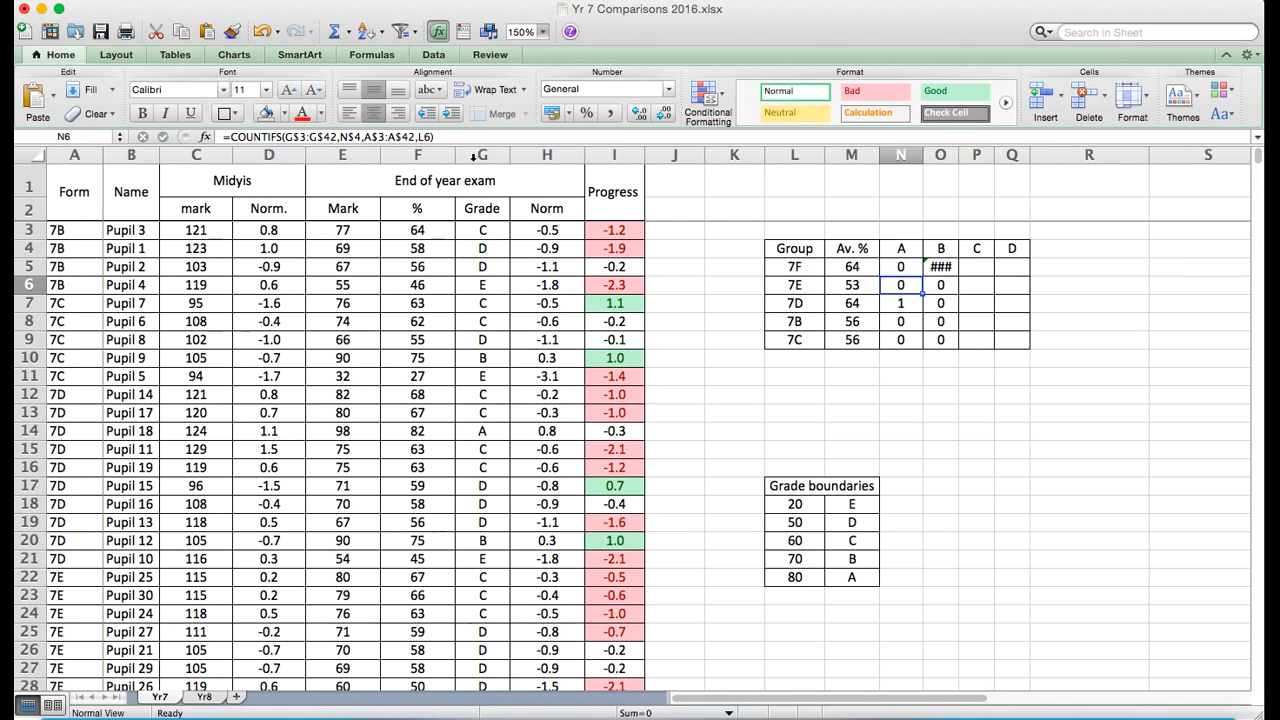
- Fill the N5 formula down through N9
click(899, 266)
drag(921, 275, 921, 345)
click(916, 370)
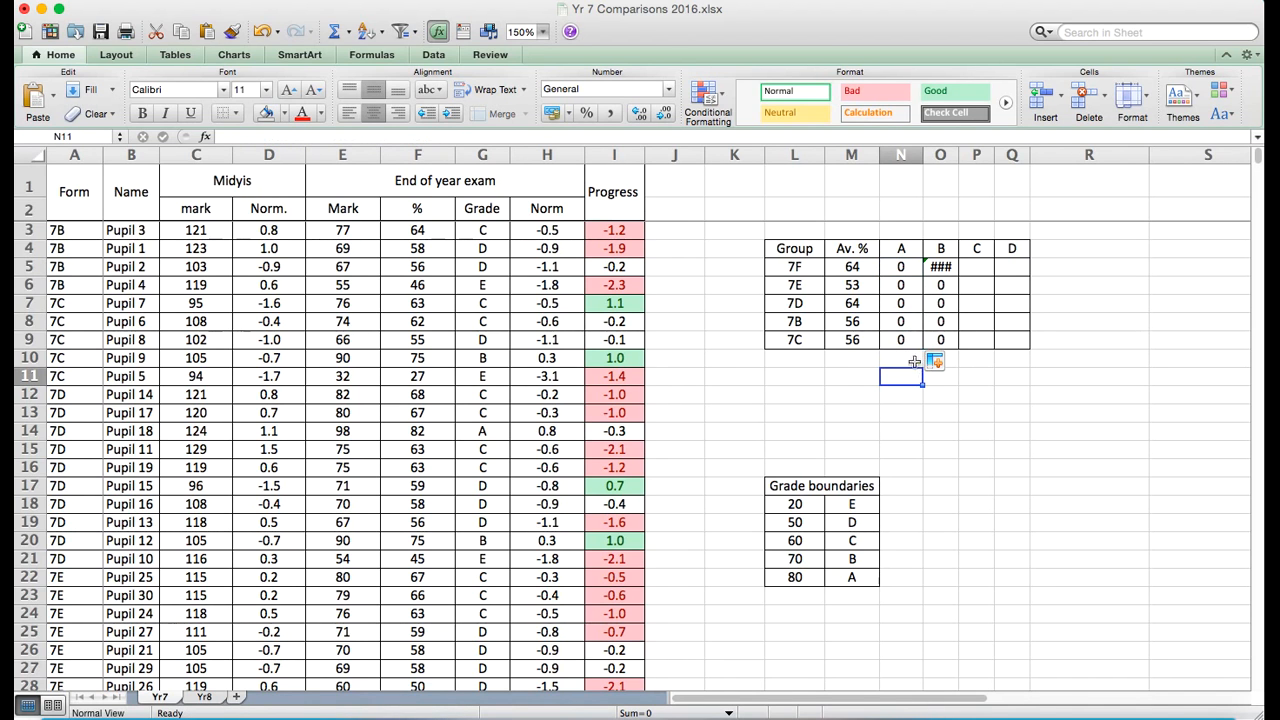
- Examine the grade heading and form references in the filled formulas of N5:N9, including N8
drag(908, 267, 906, 340)
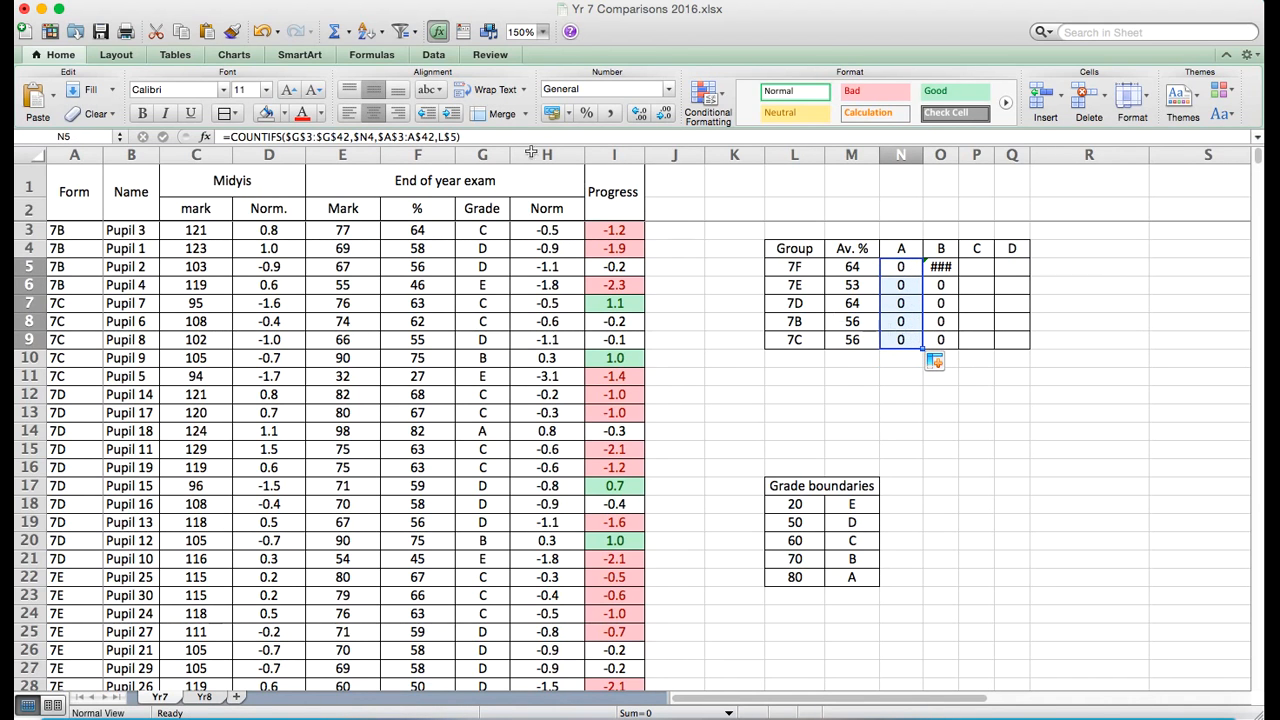
click(479, 136)
key(Return)
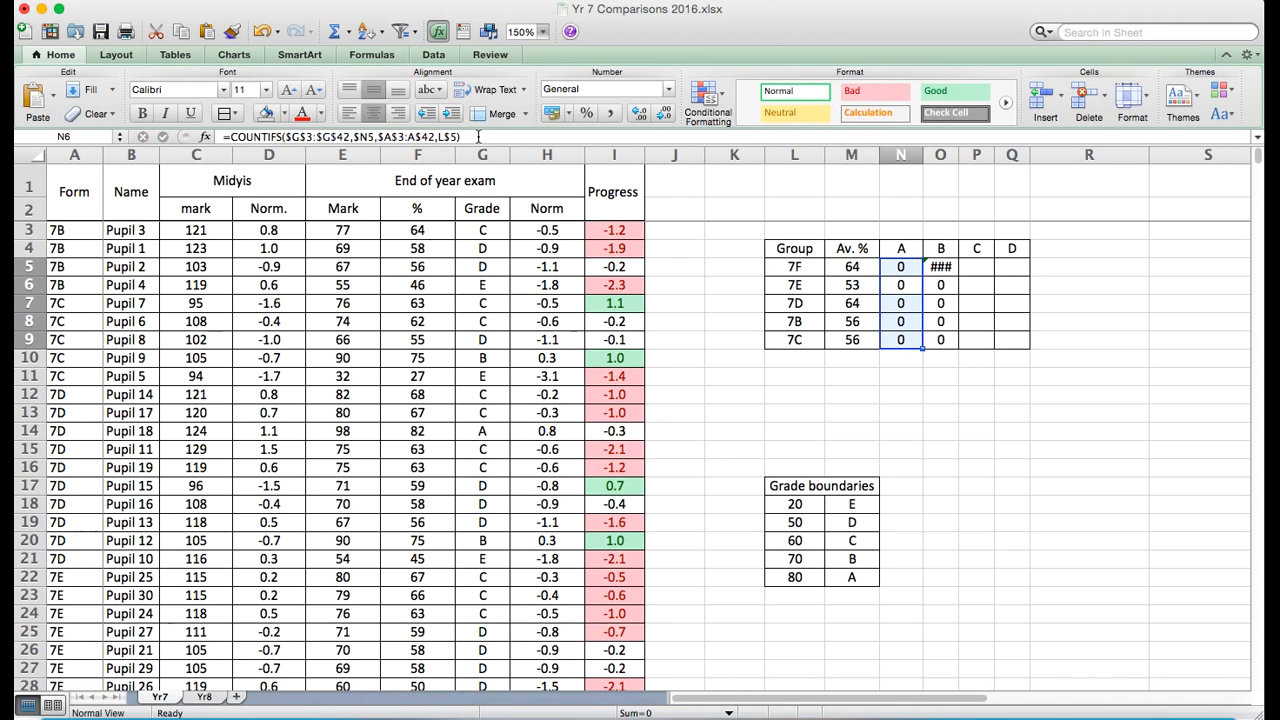
key(Return)
key(Return)
click(900, 321)
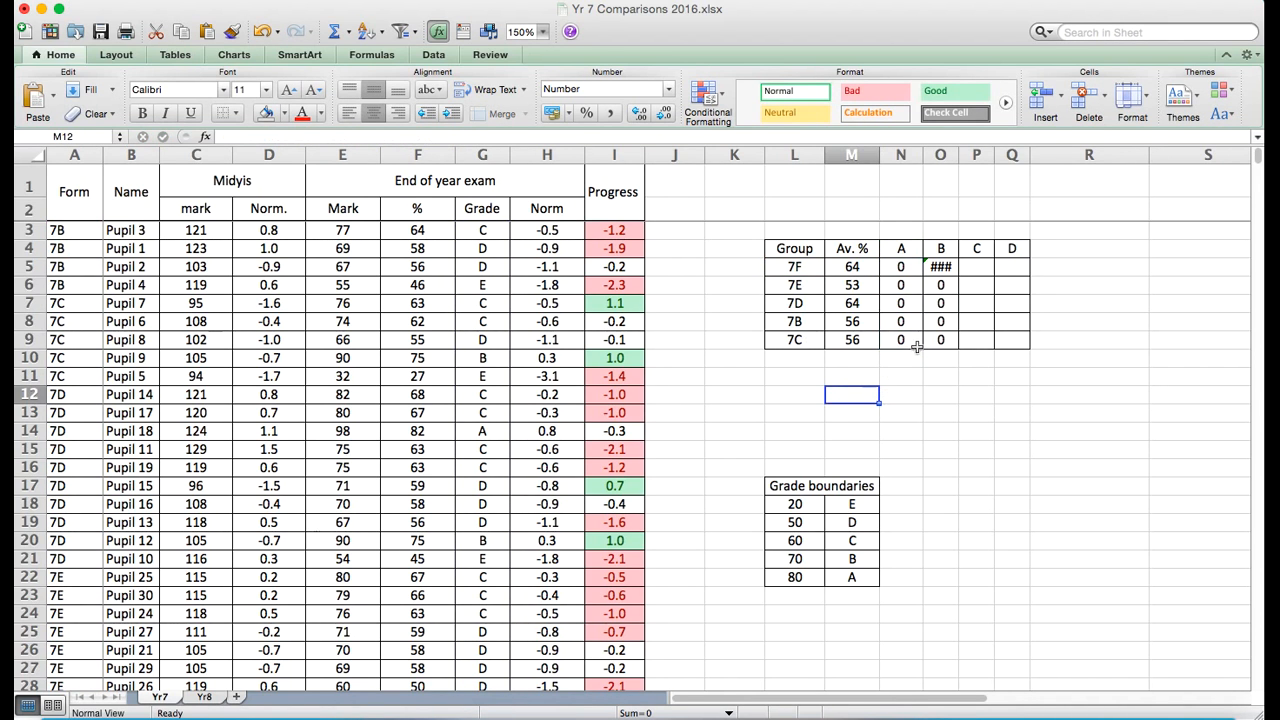
click(487, 133)
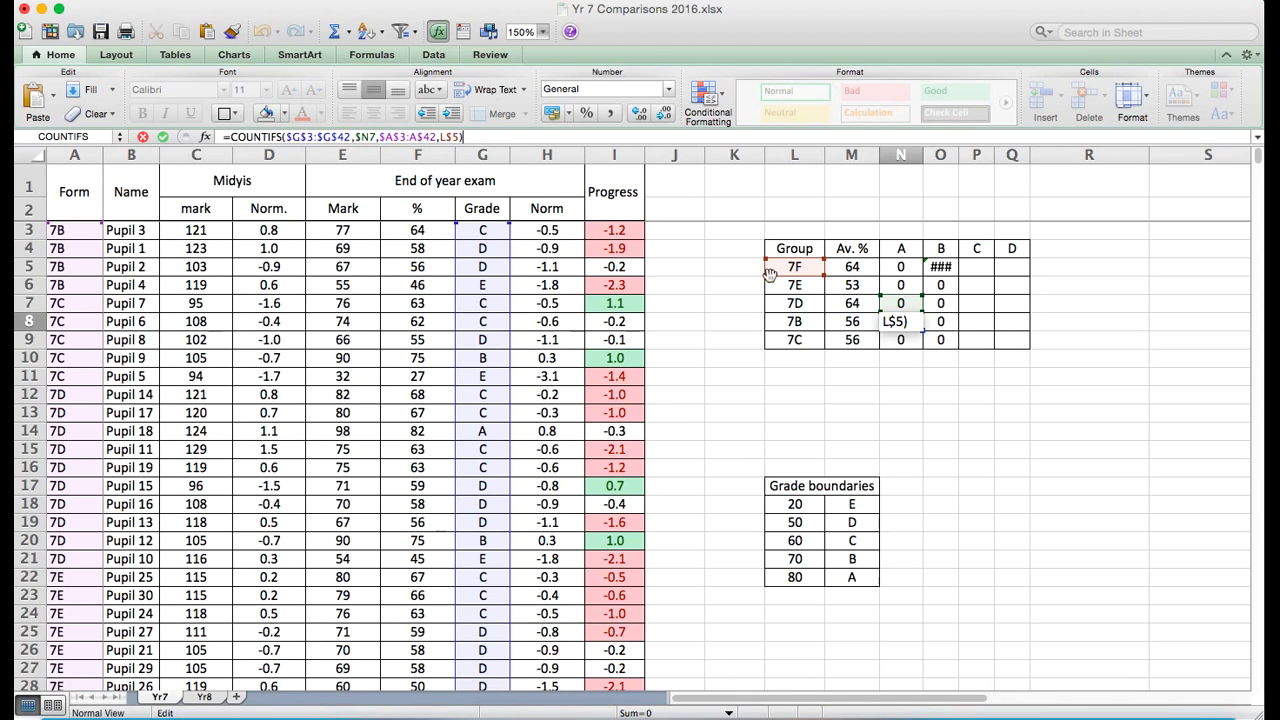
key(Return)
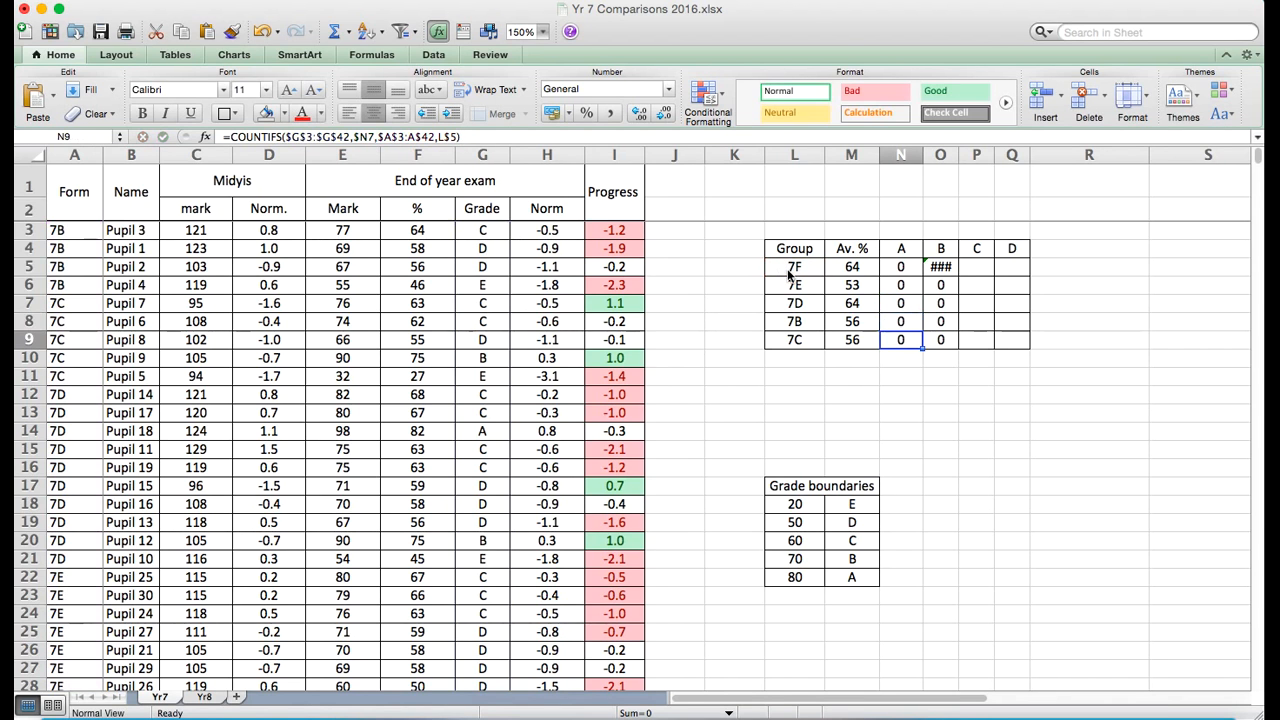
- Remove the row lock from the form reference at the end of the N9 formula
click(455, 137)
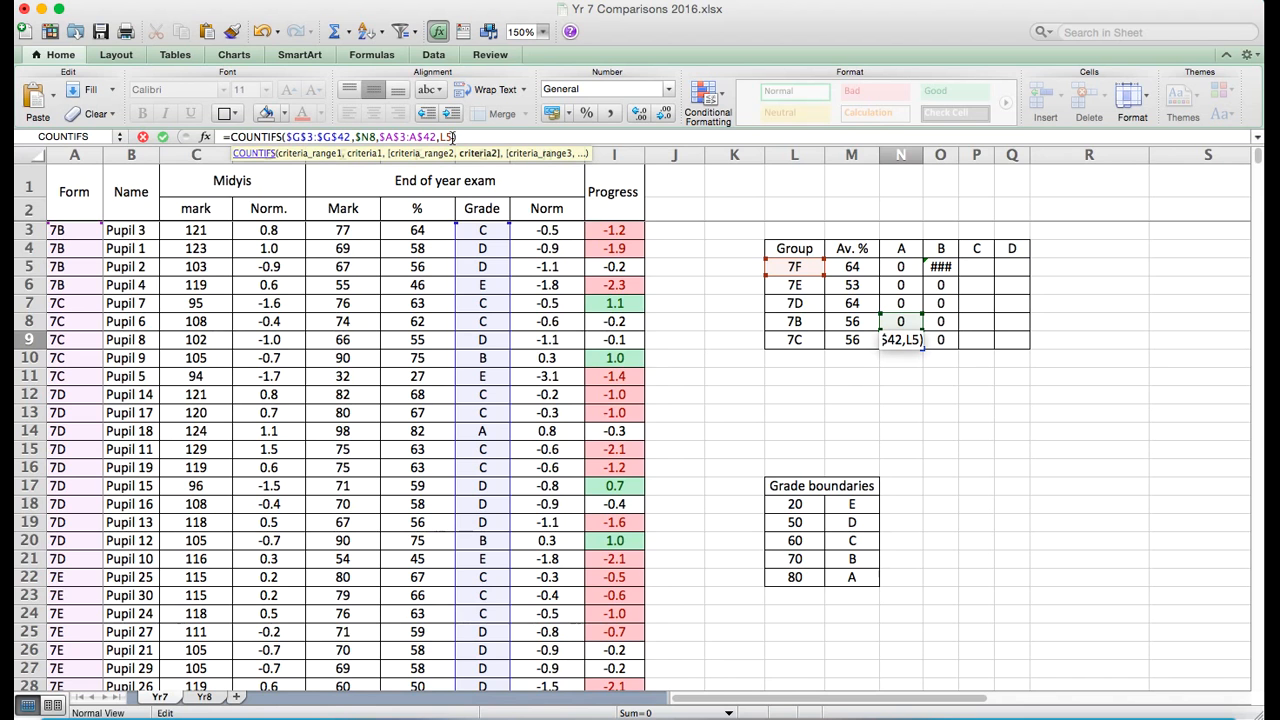
key(Return)
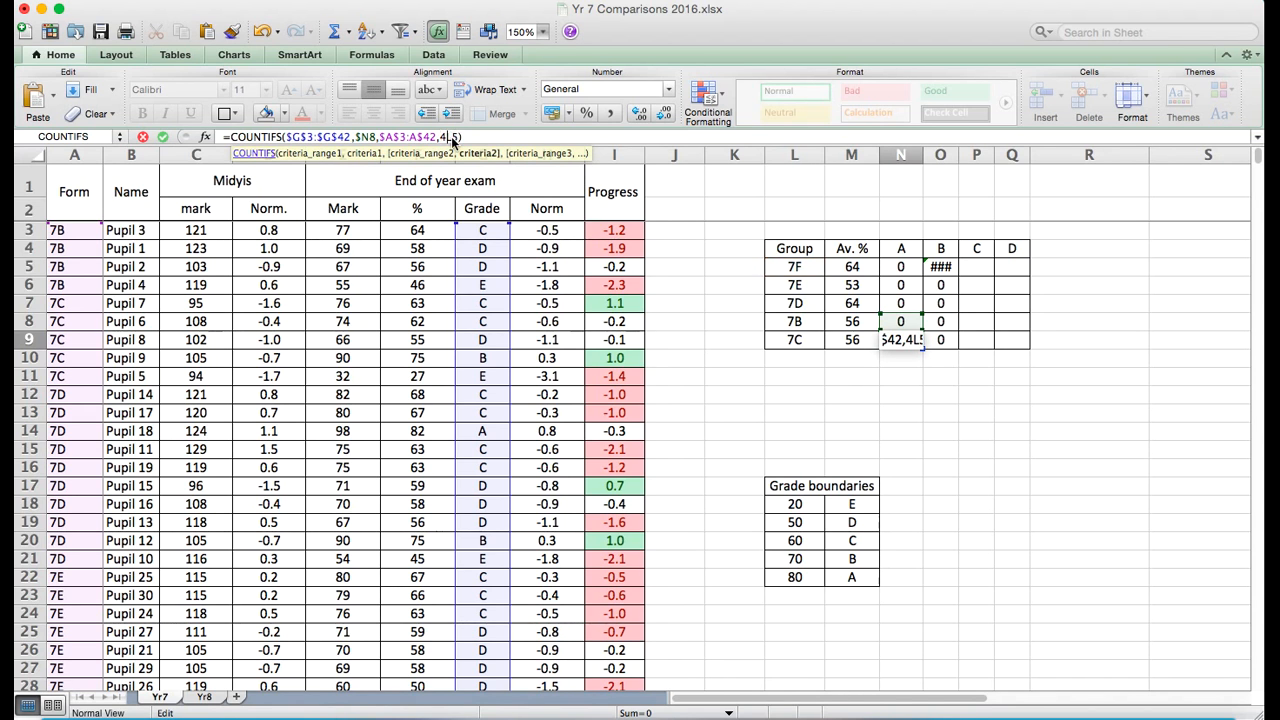
key(Return)
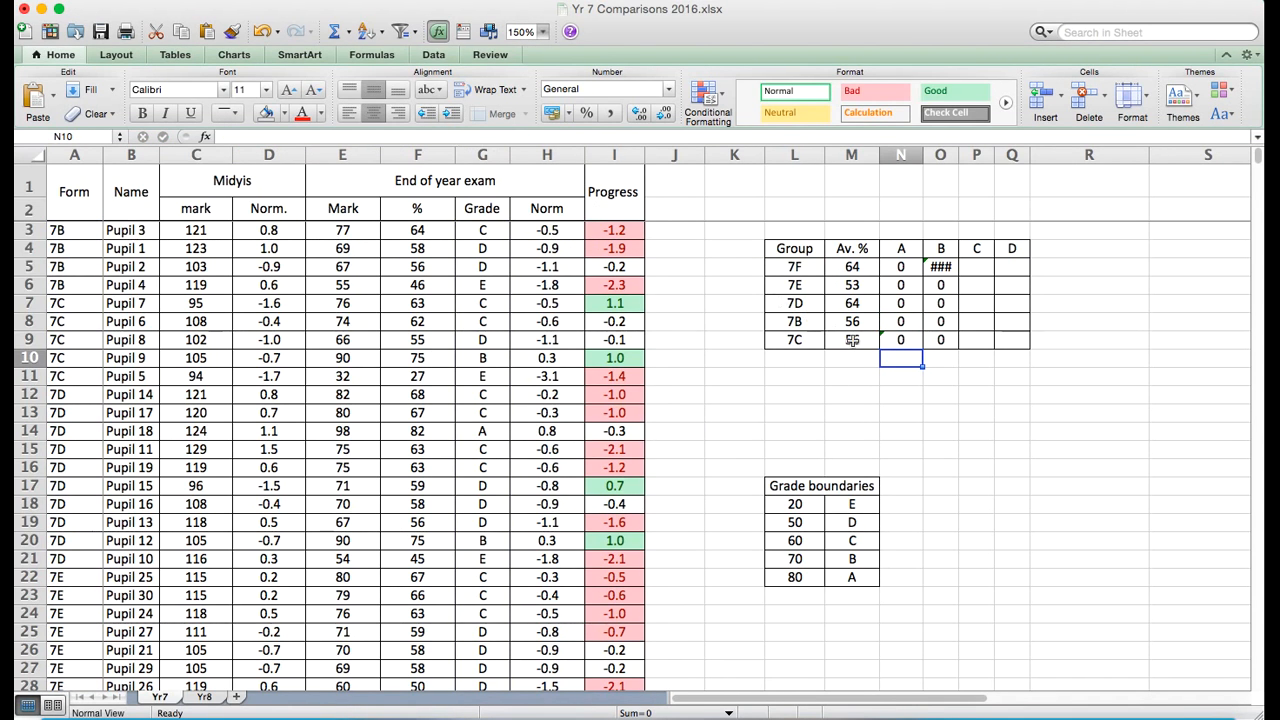
- Enter the note "lock row" in N3, above the grade A heading of the summary table
click(905, 320)
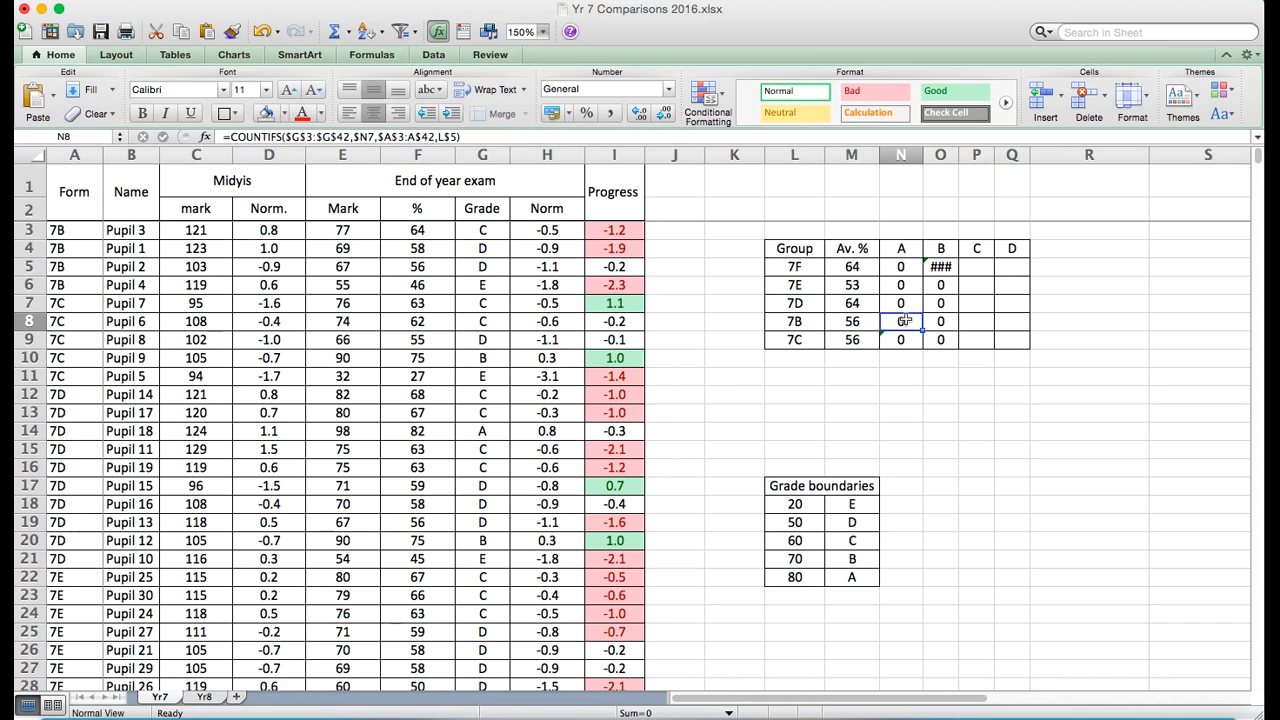
click(903, 249)
click(905, 232)
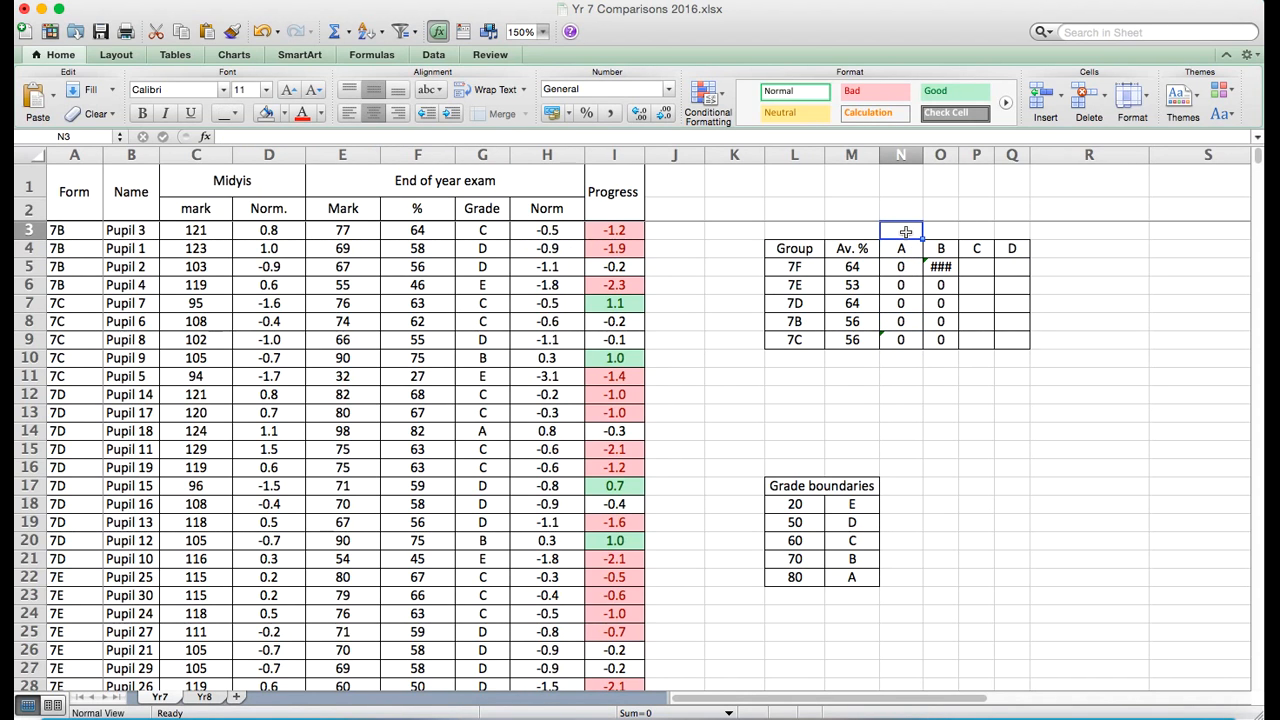
text(lock row)
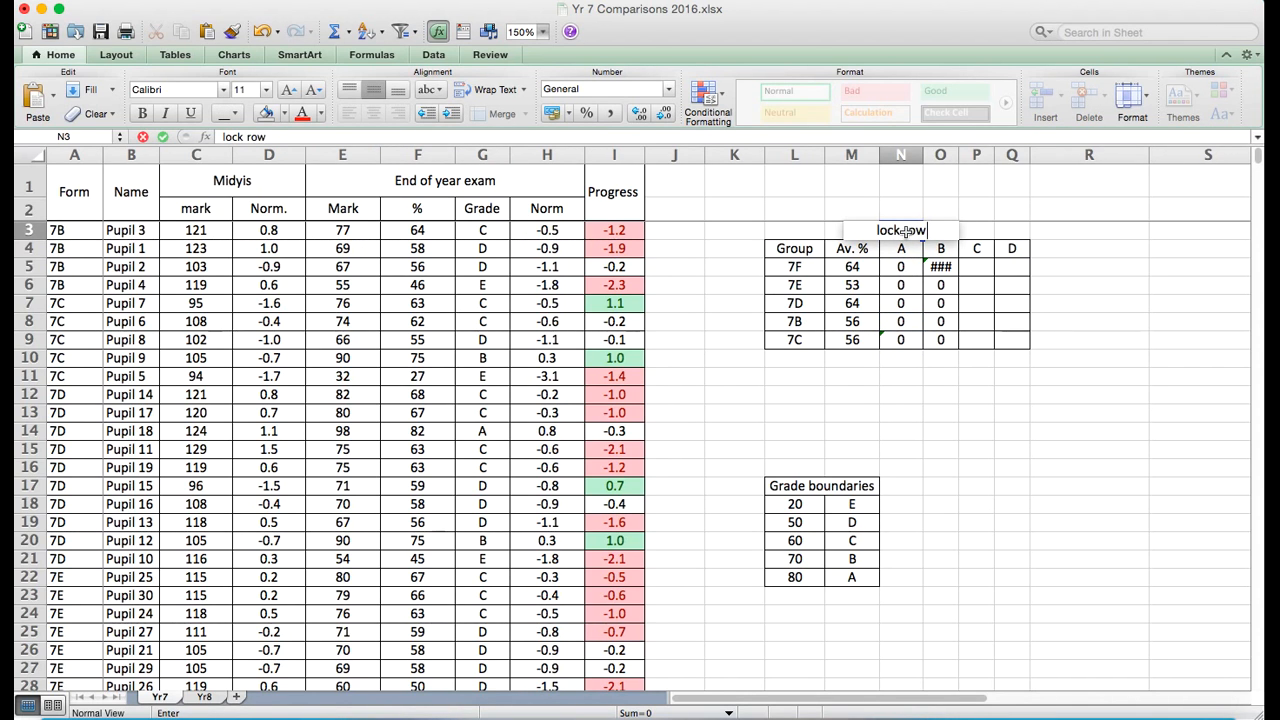
key(Return)
- Enter the note "lock colum" in K5, beside the 7F group row
key(Down)
key(Left)
key(Left)
key(Left)
text(lock)
text(olumn)
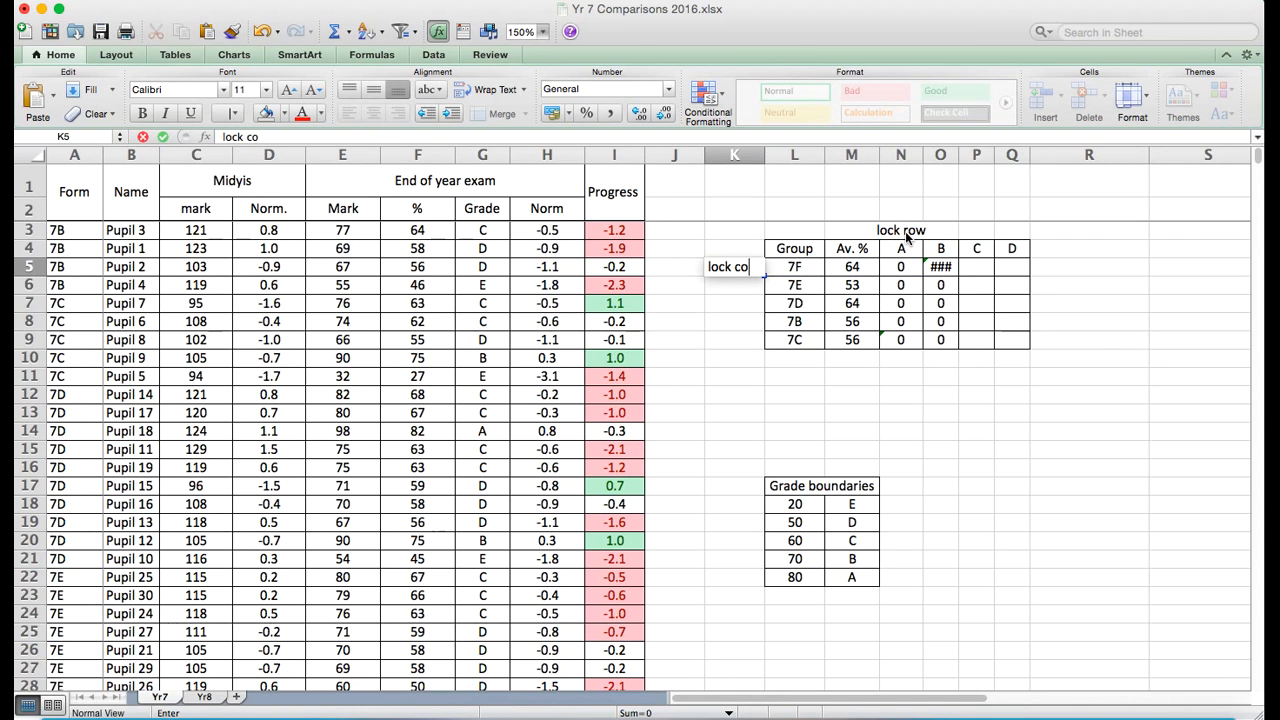
key(Return)
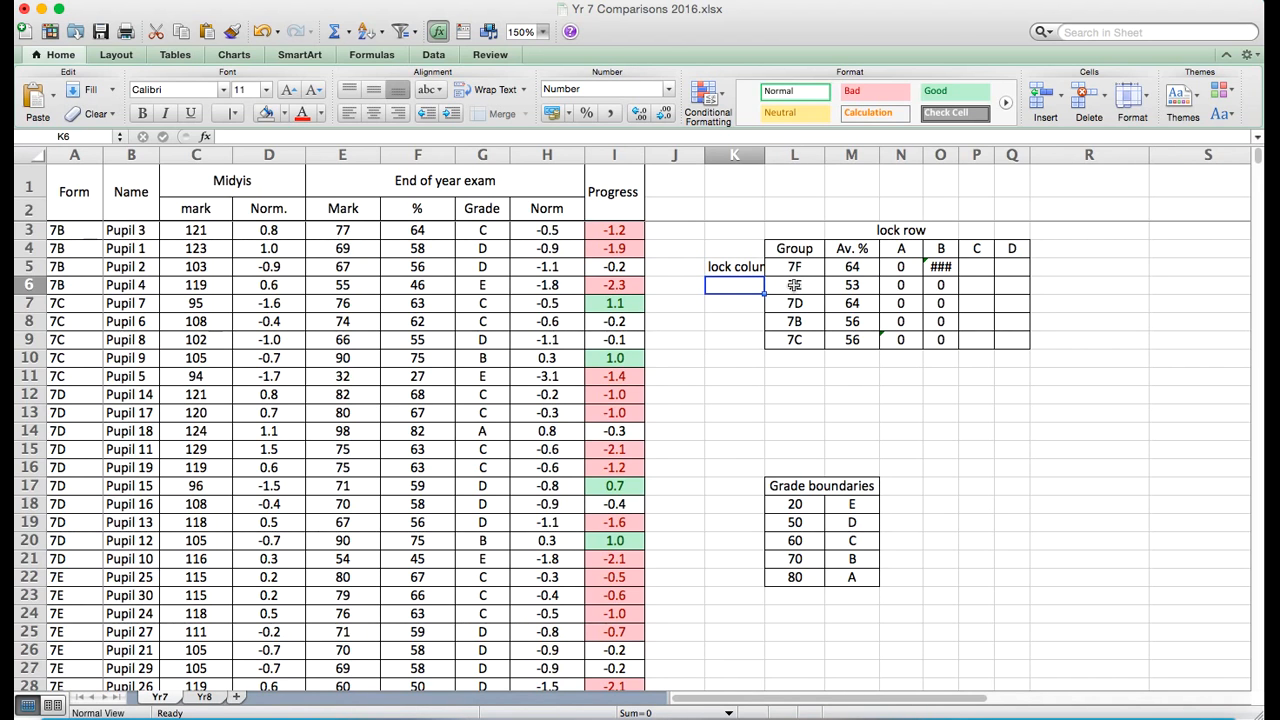
- Enter the example reference L6 in K6 and add a column lock so it reads $L6
text(l6)
text(L6)
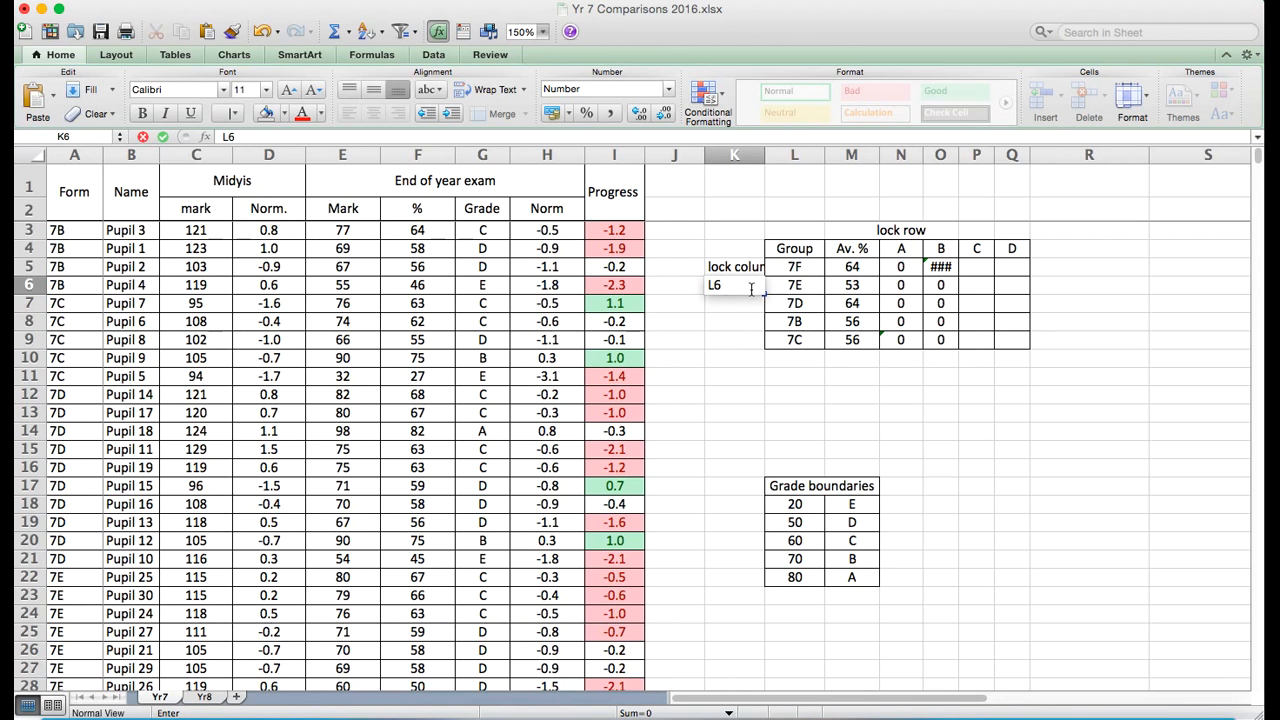
key(Return)
click(750, 287)
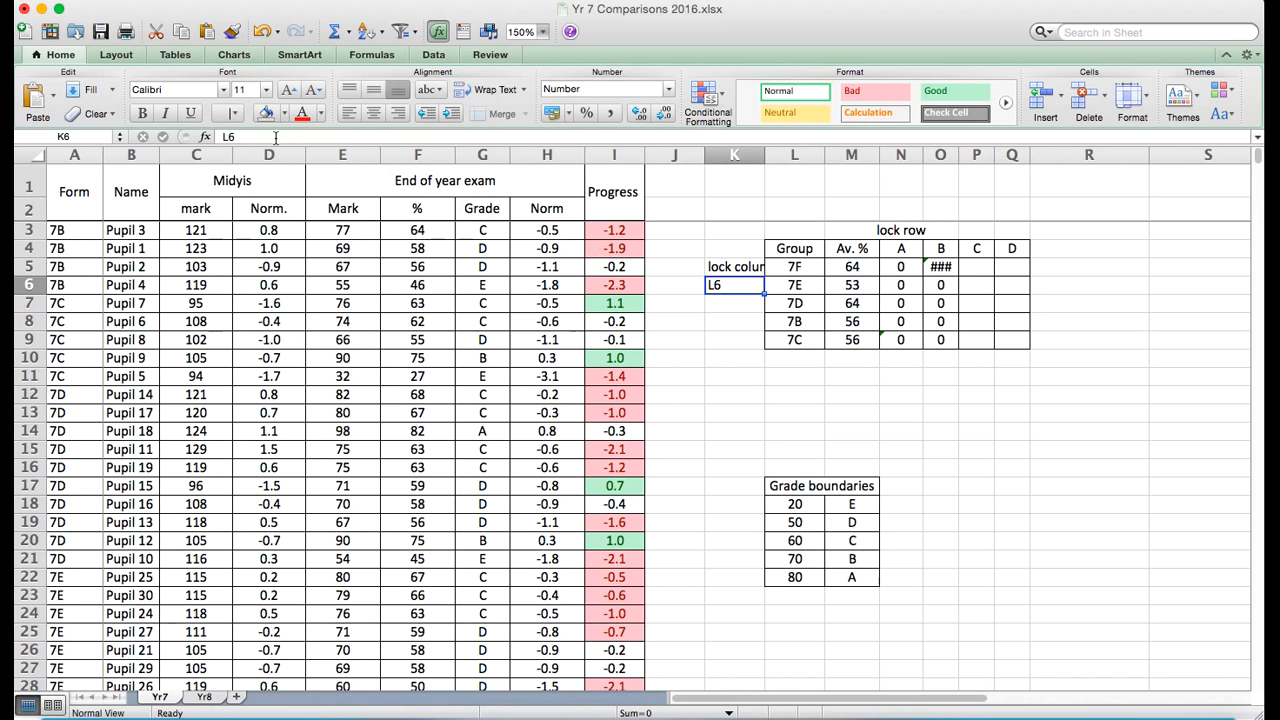
click(225, 138)
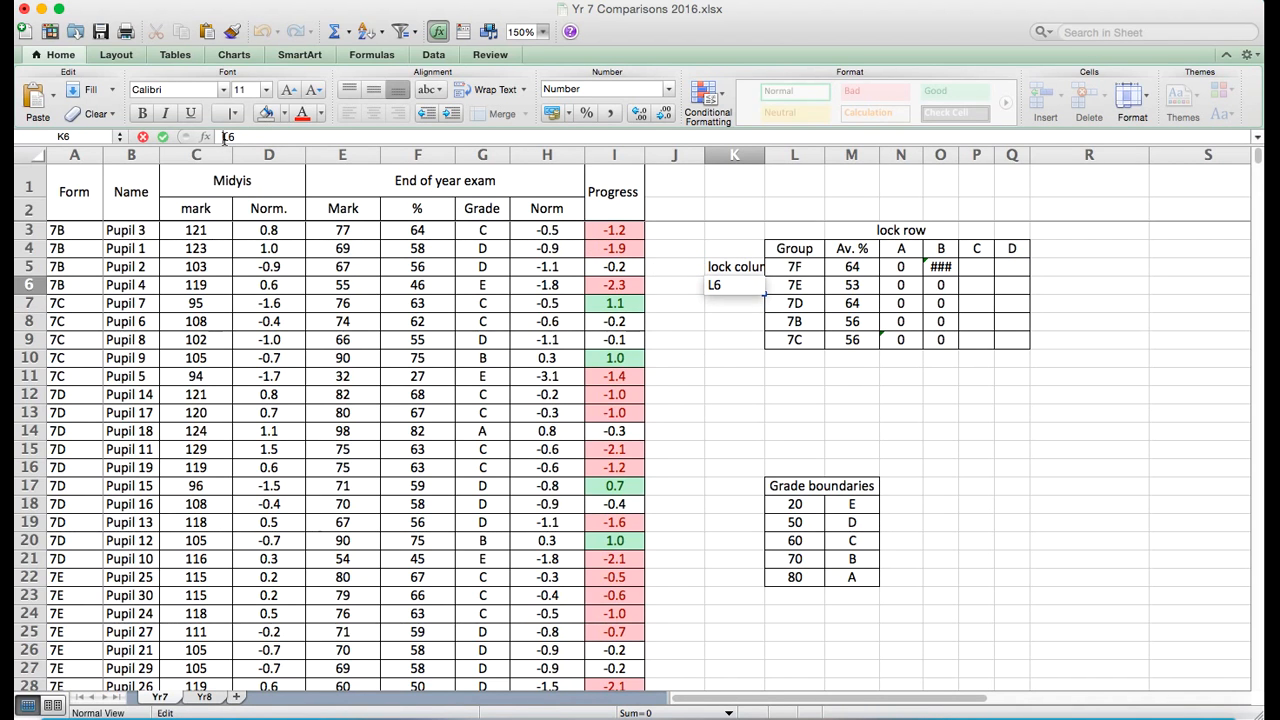
text($)
key(Return)
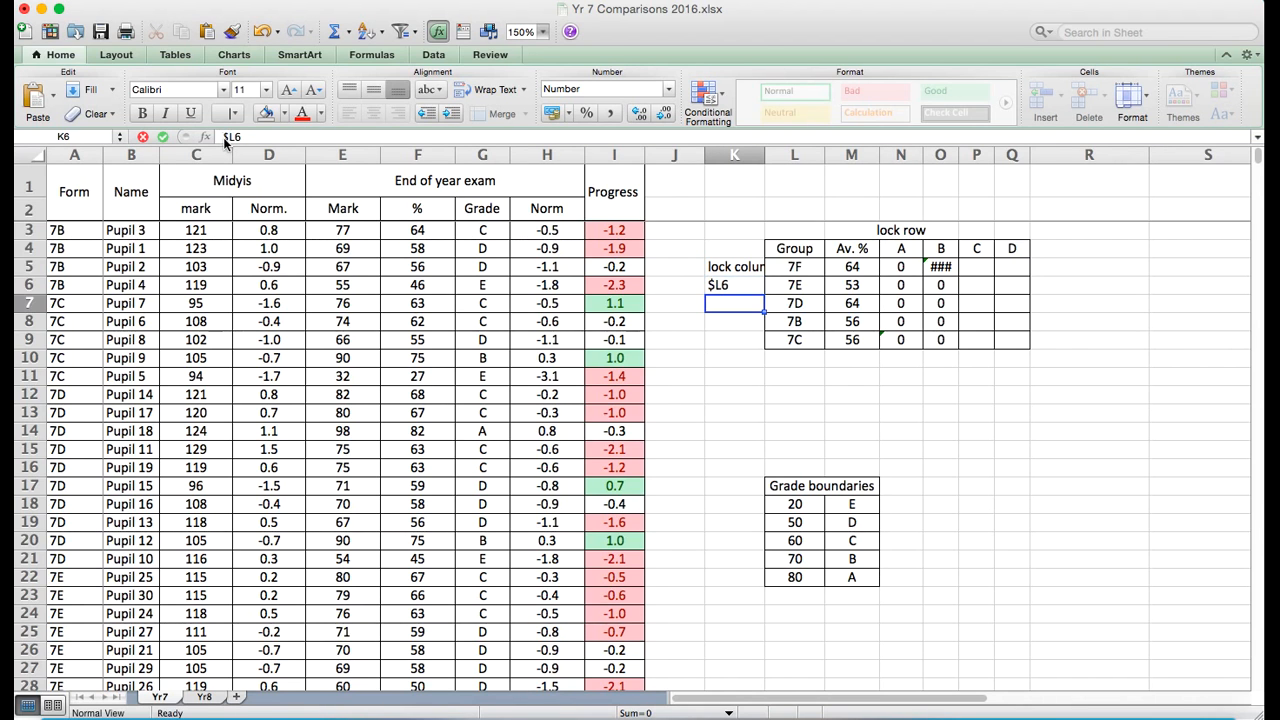
key(Up)
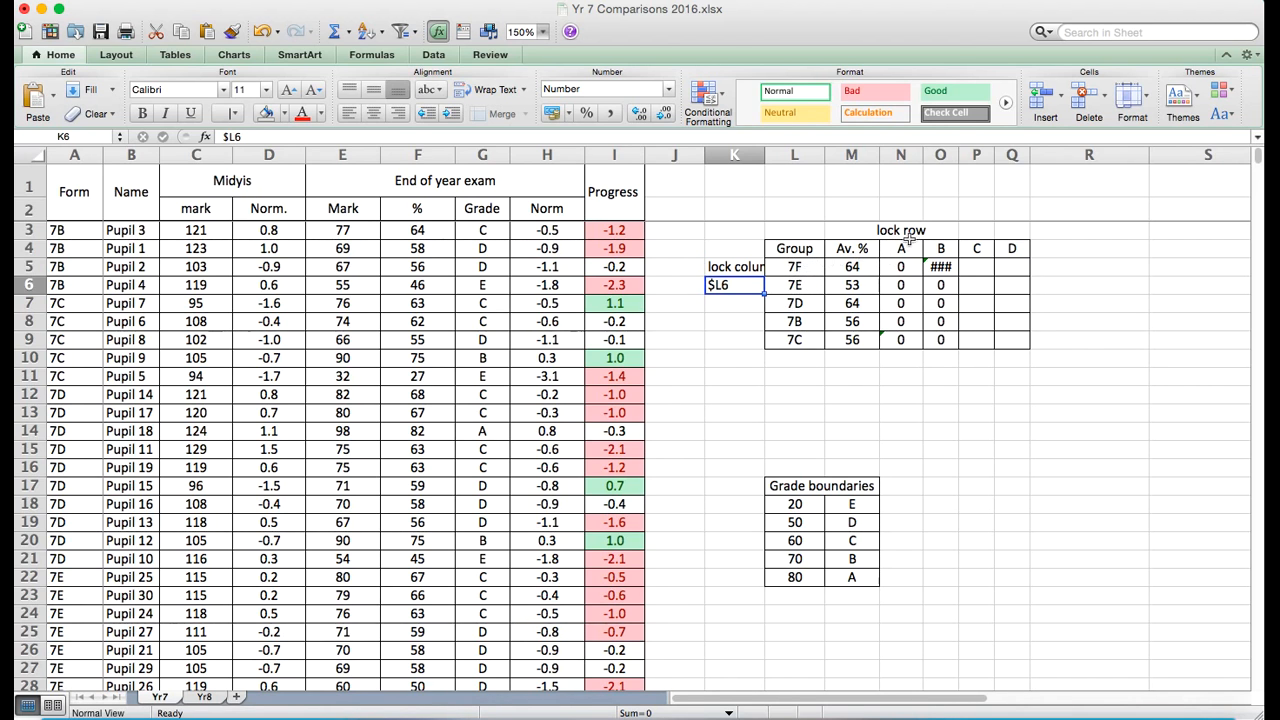
- Enter the row-locked example reference O$3 in O3, next to the "lock row" note
click(944, 232)
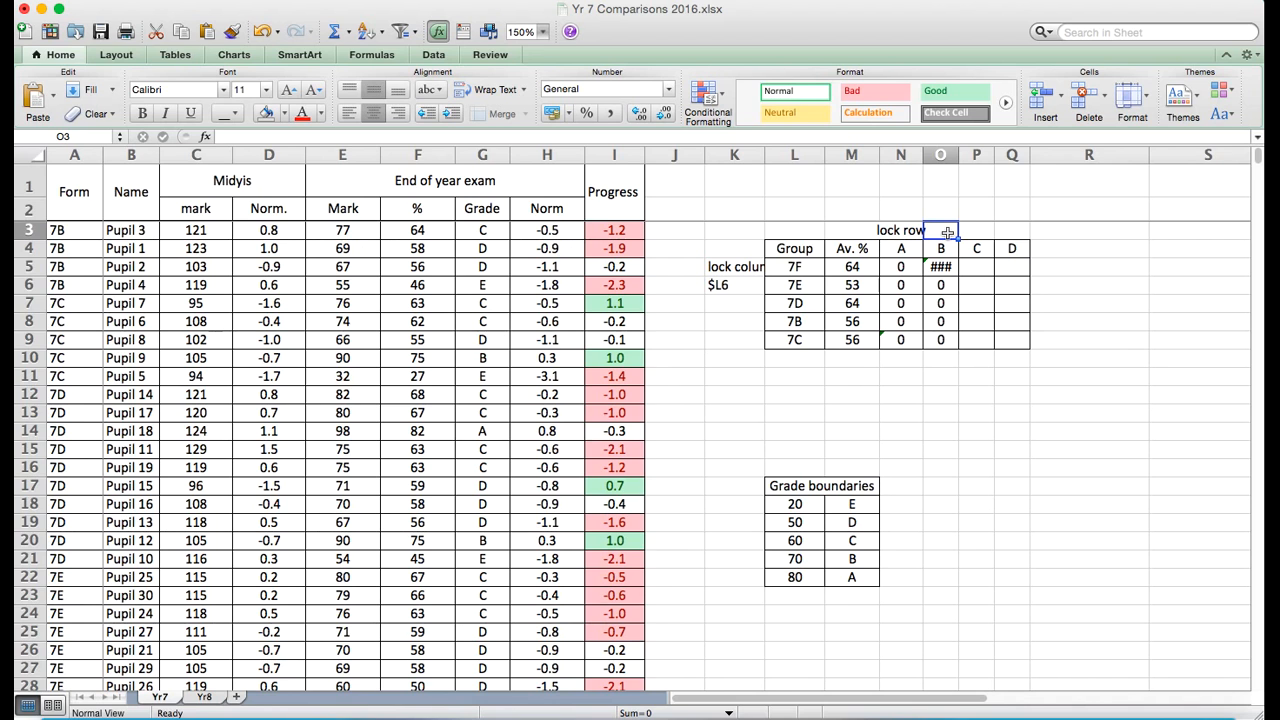
text(O)
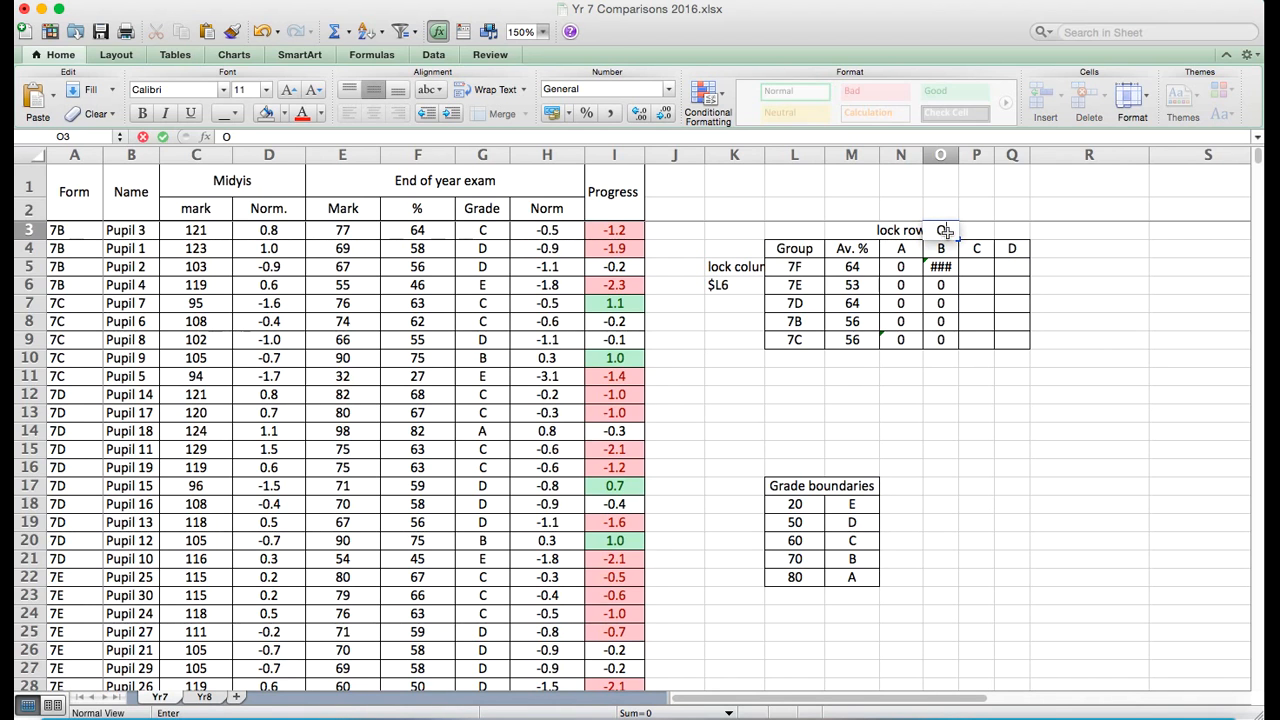
text($3)
key(Return)
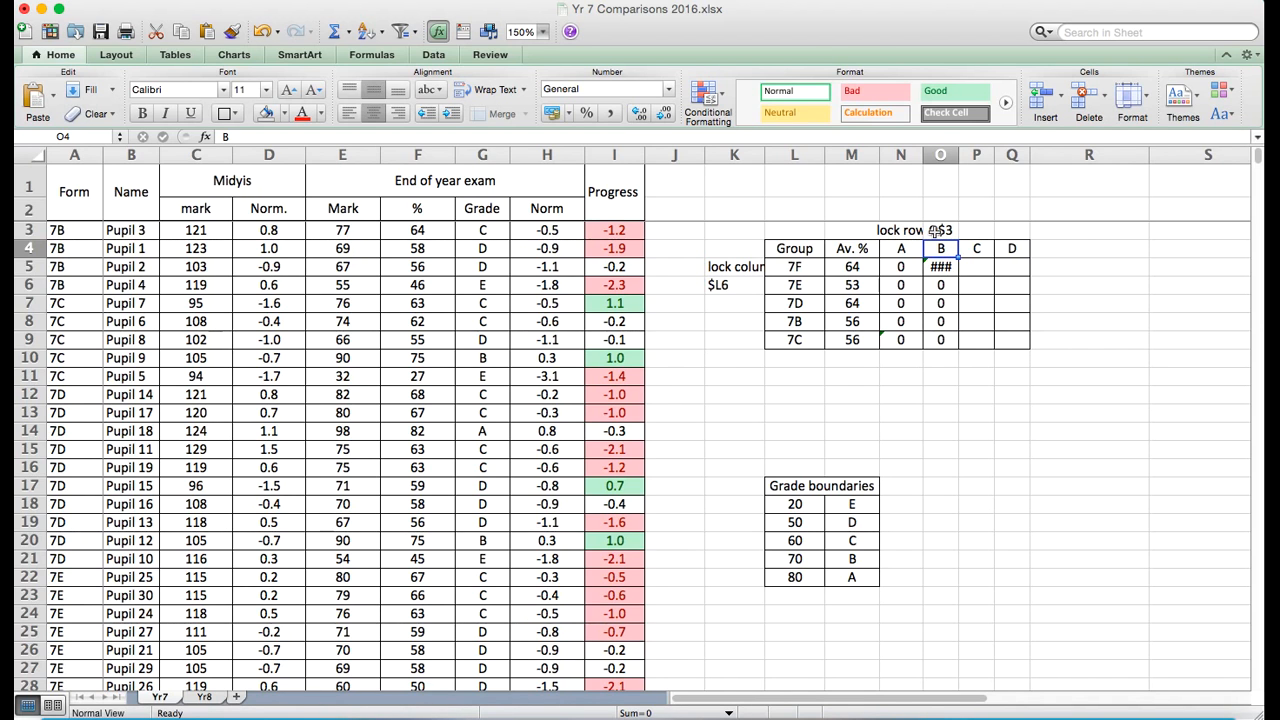
- Centre and italicise the column lock notes in K5:K6 and reduce their font size
drag(731, 266, 731, 287)
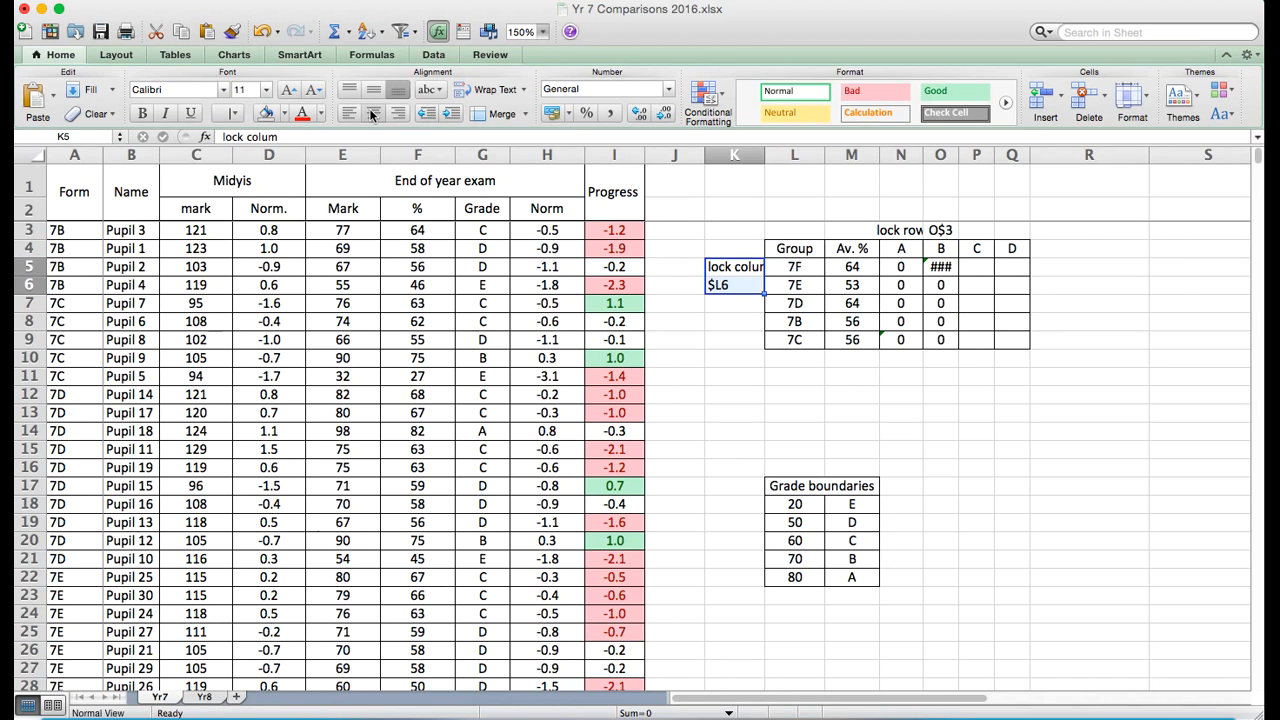
click(371, 113)
key(super+i)
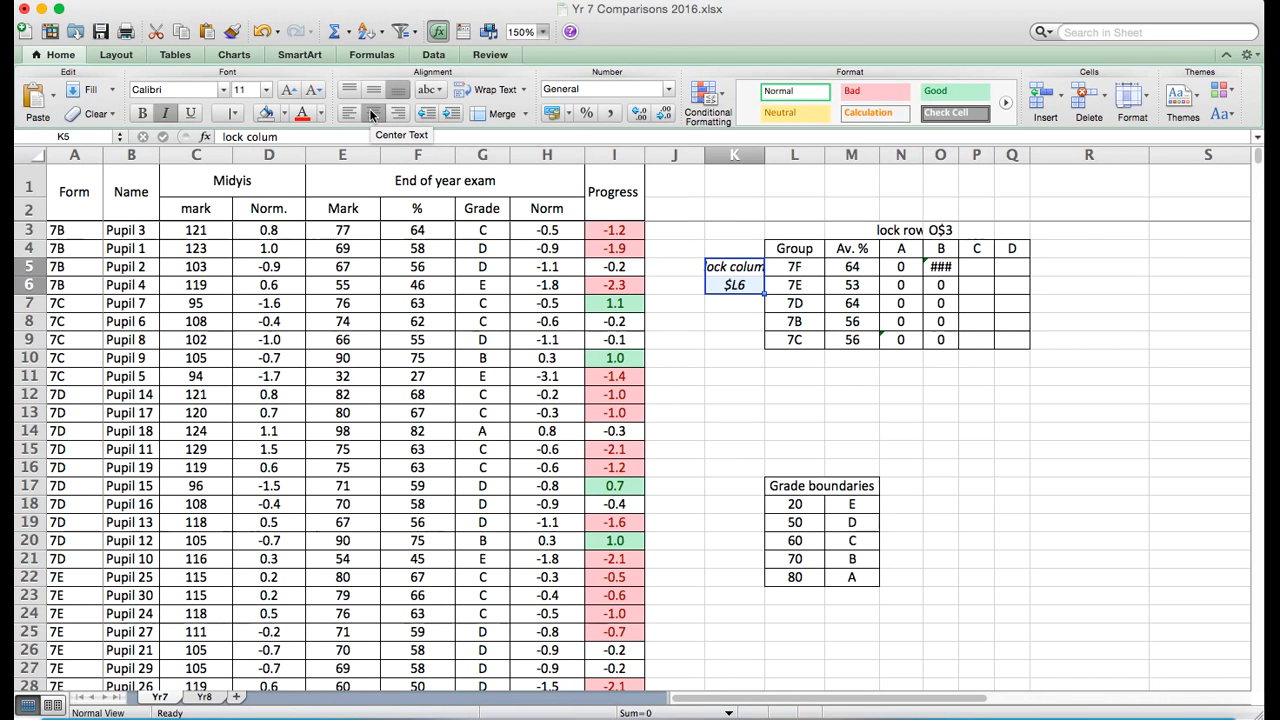
click(266, 89)
click(260, 150)
- Italicise the row lock notes in N3:O3 and set their font size to 9
drag(890, 232, 933, 231)
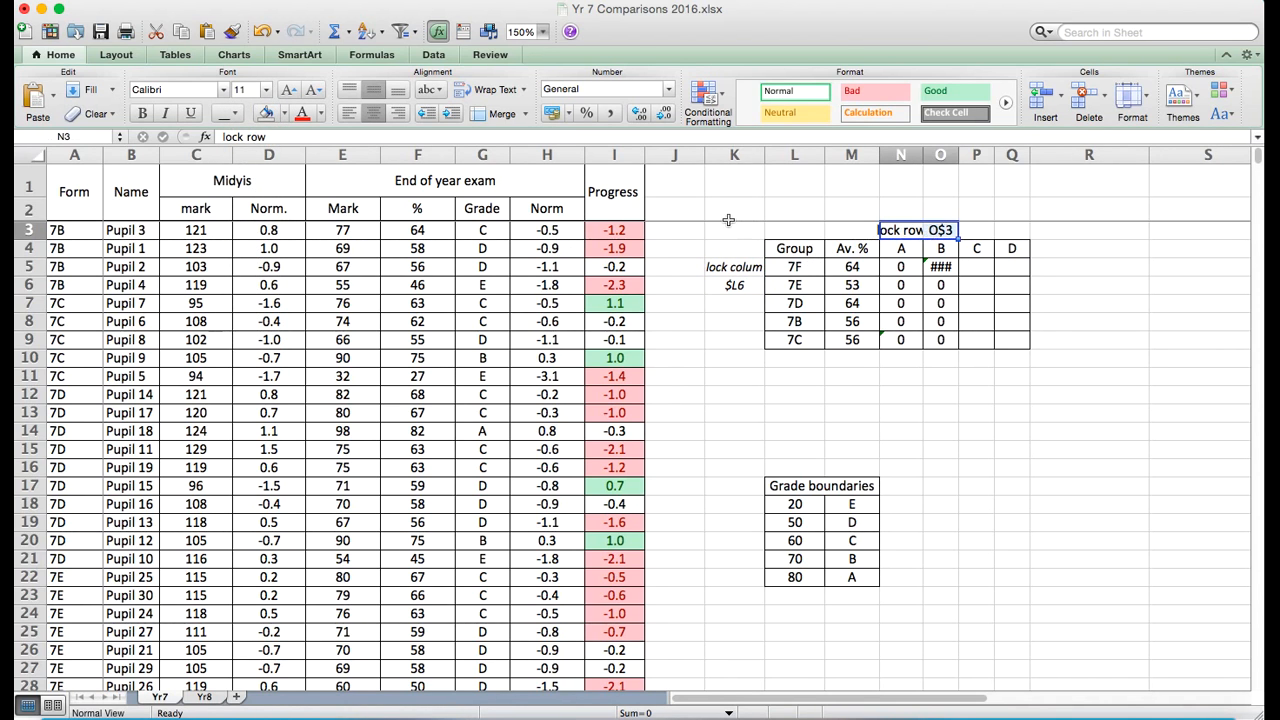
key(super+i)
click(268, 88)
click(263, 140)
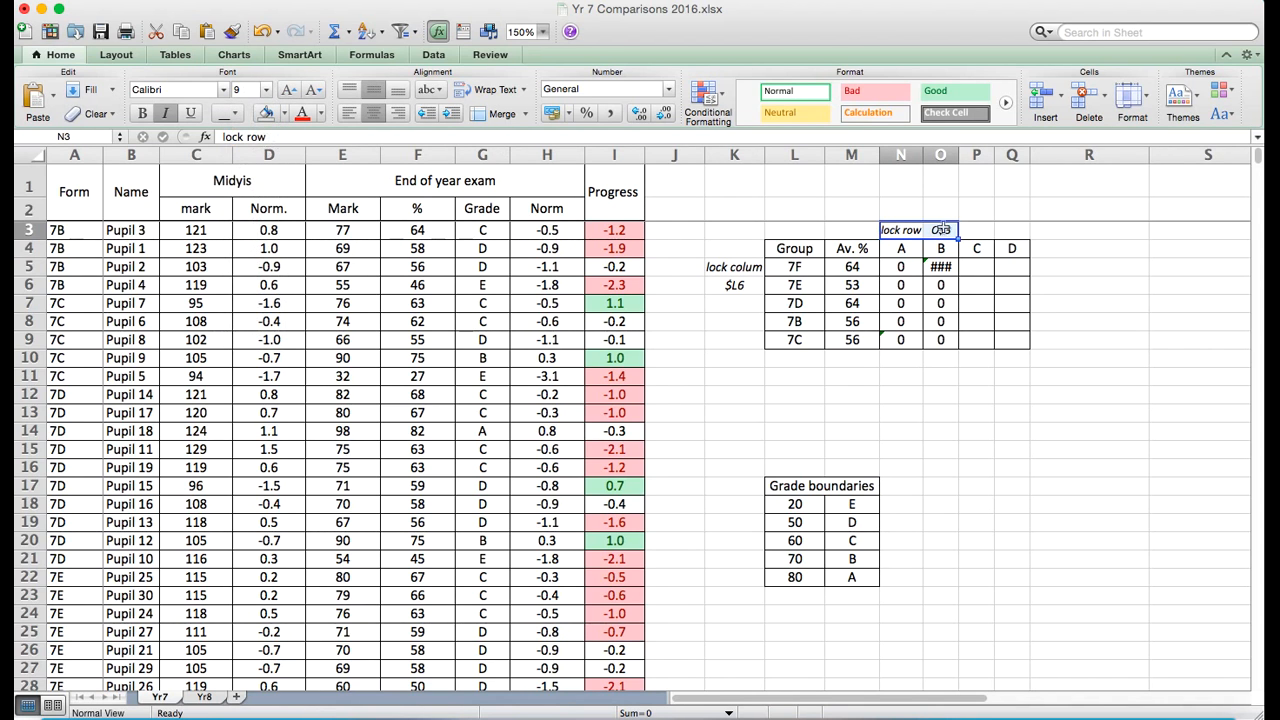
click(980, 229)
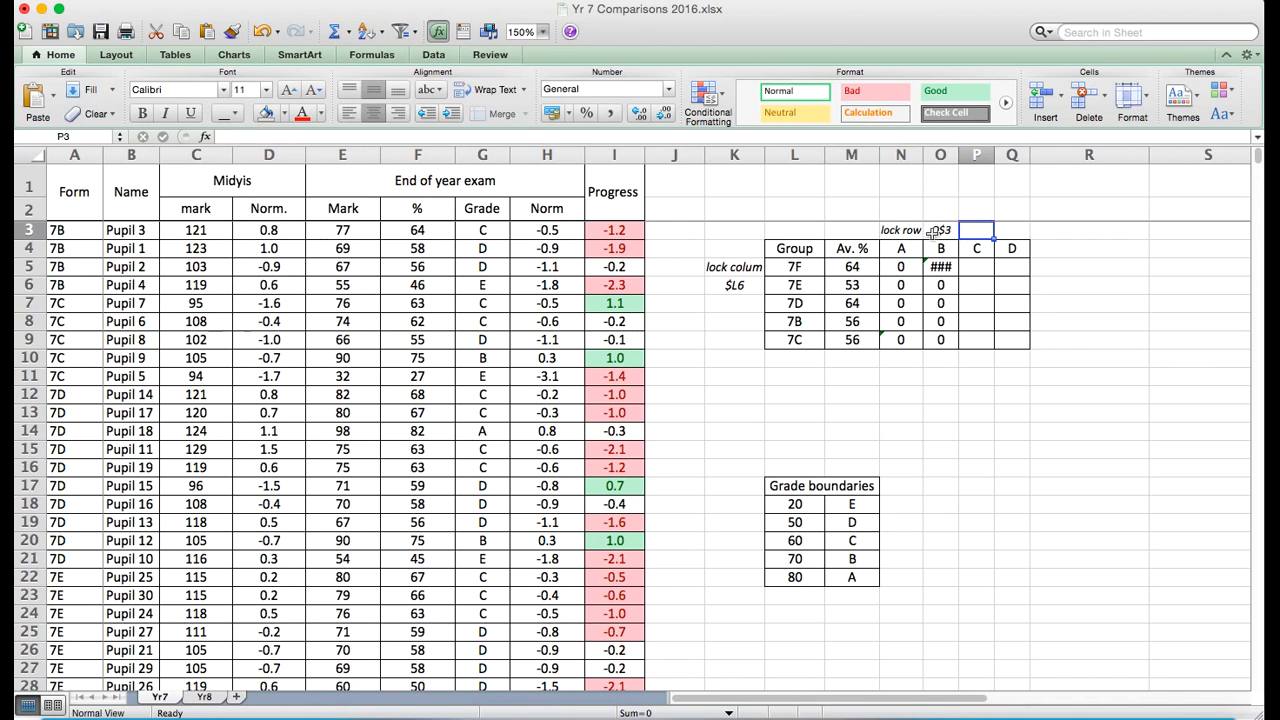
- Remove the locks from both criteria in the N5 COUNTIFS formula so they read N4 and L5
click(905, 266)
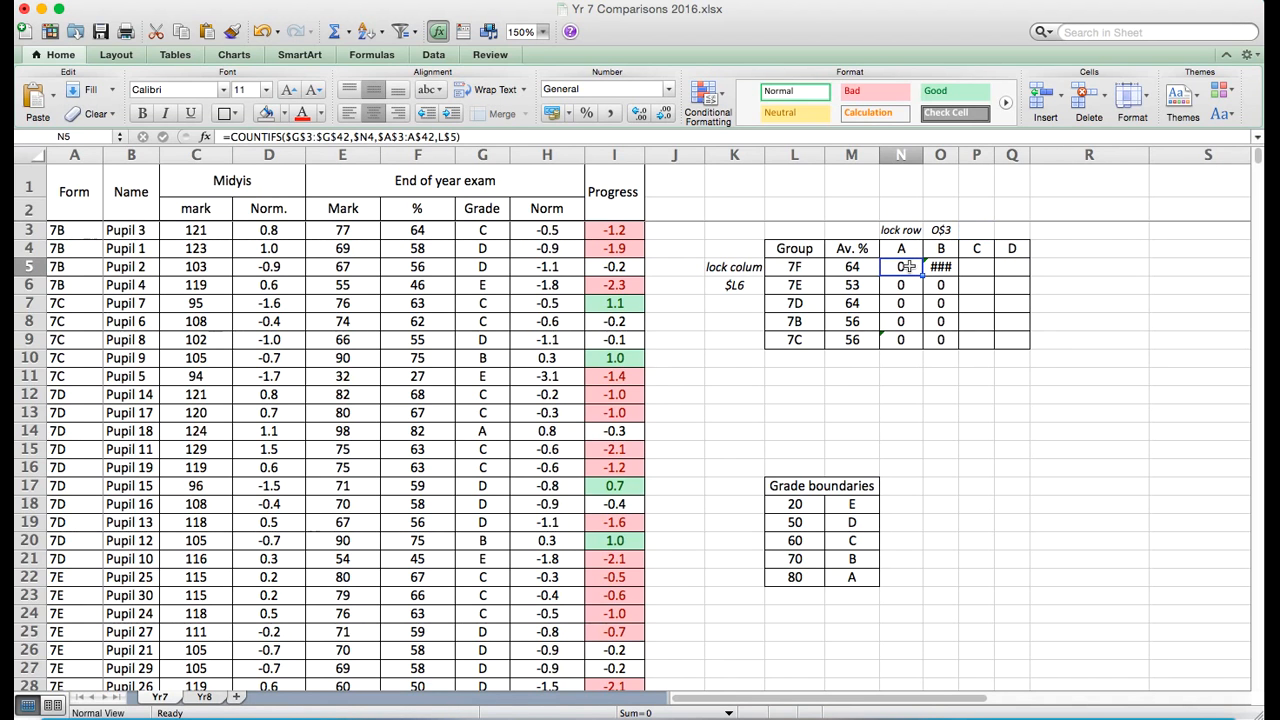
click(447, 136)
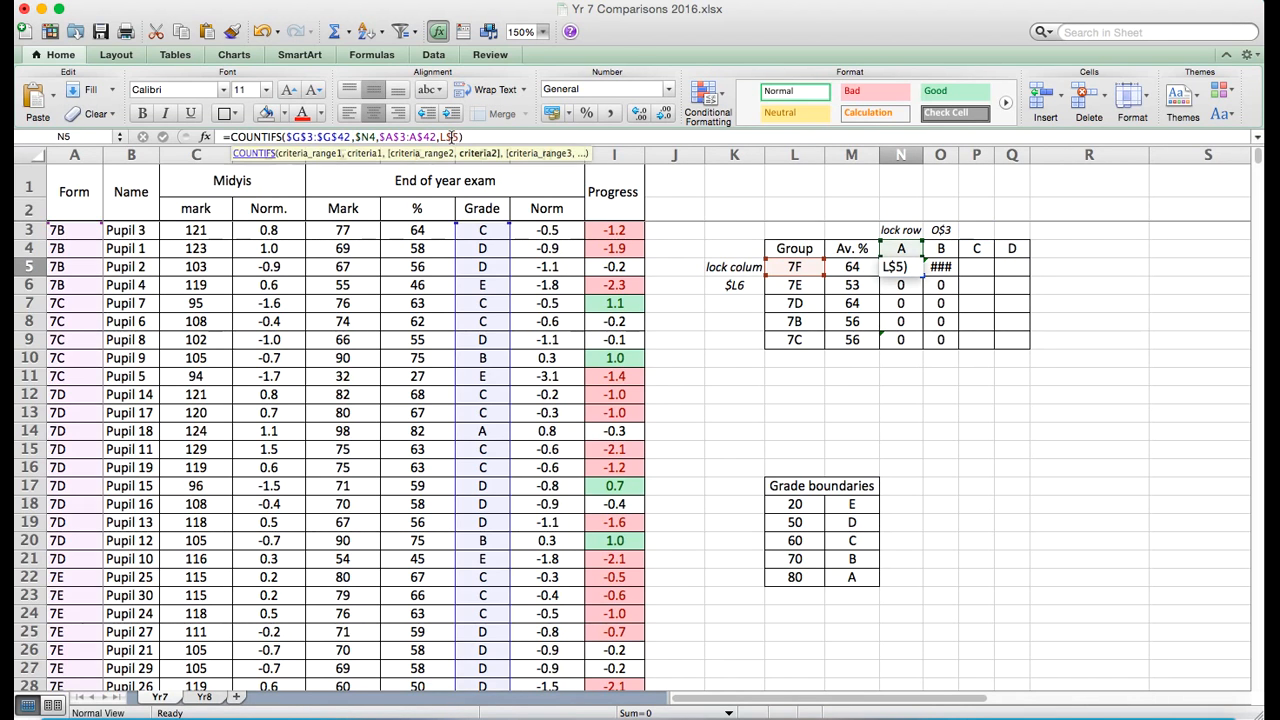
key(Left)
key(Left)
key(Left)
key(Left)
key(Left)
key(Left)
key(Left)
key(Left)
key(Left)
key(Left)
key(Left)
key(Left)
key(Left)
key(Left)
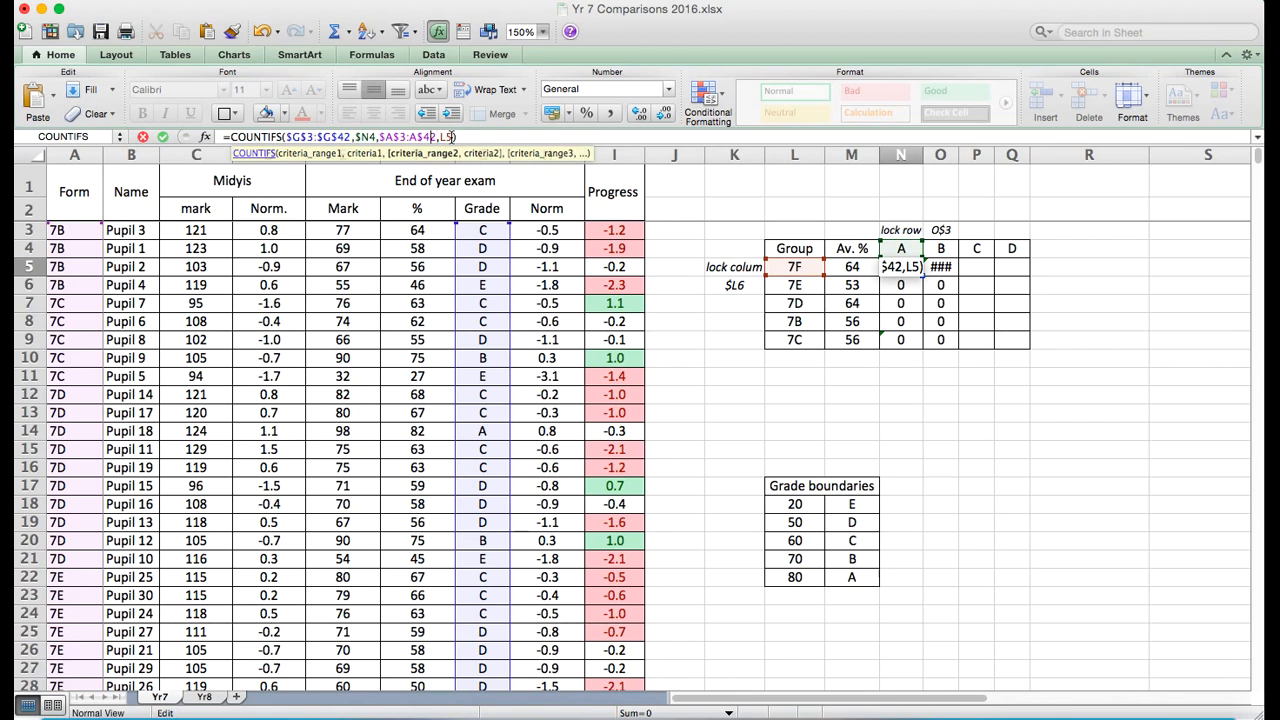
key(BackSpace)
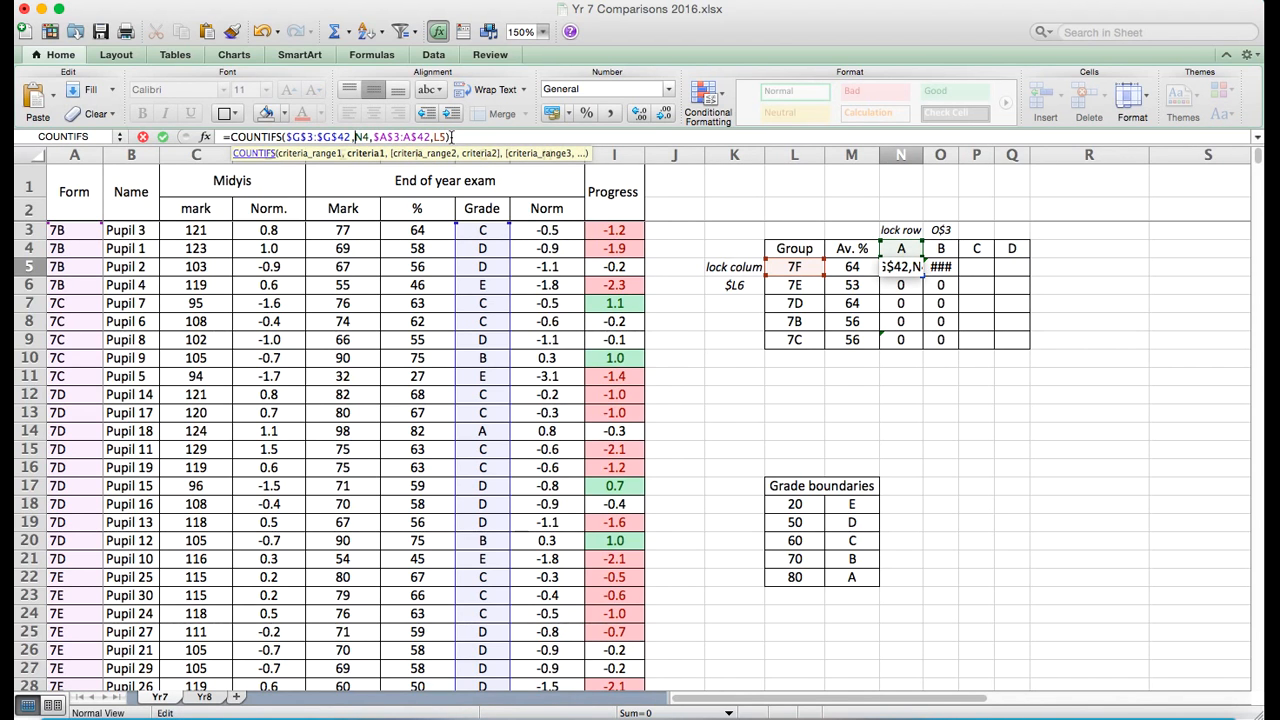
key(Return)
key(Up)
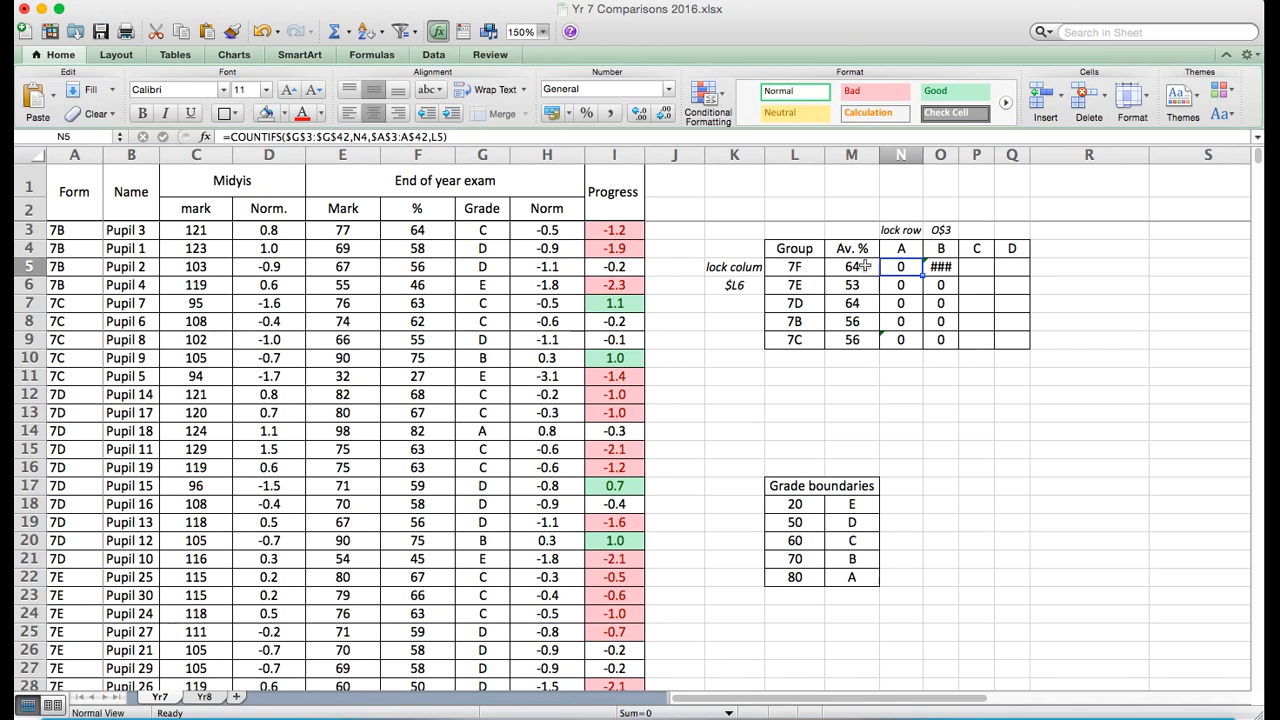
- Lock the row of the grade reference as N$4 and the column of the form reference as $L5 in the N5 formula
click(477, 137)
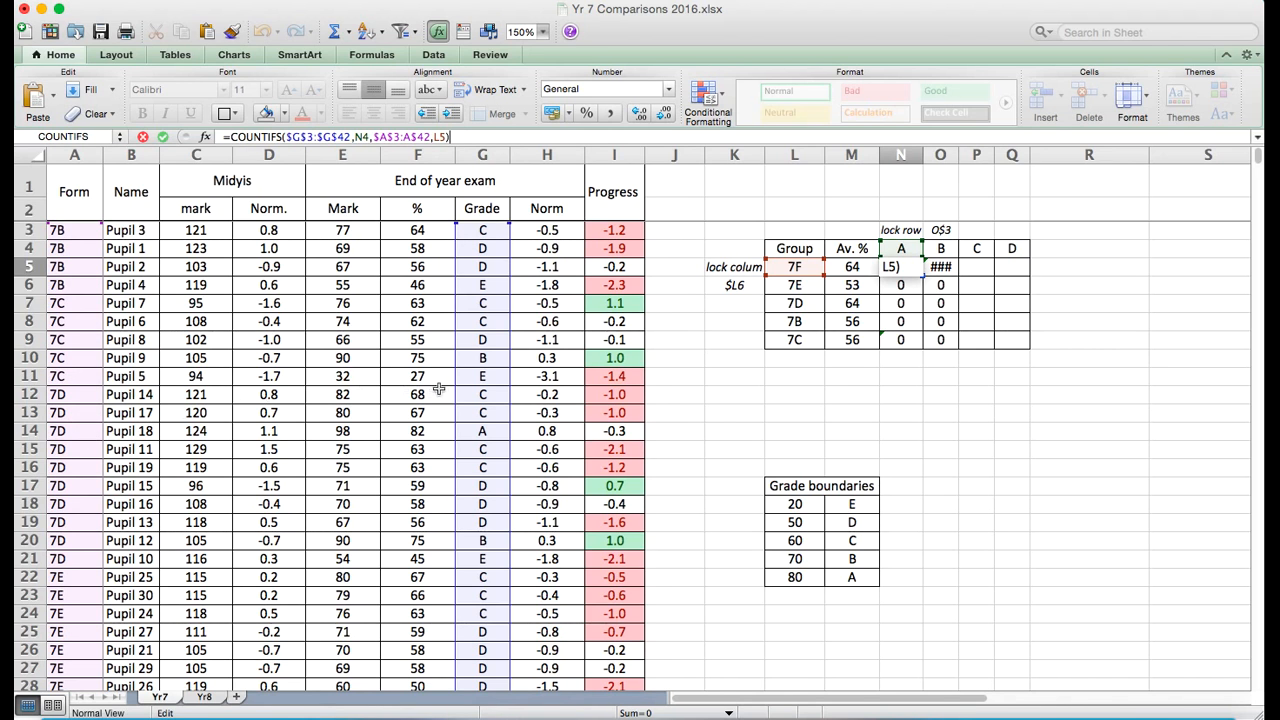
click(366, 136)
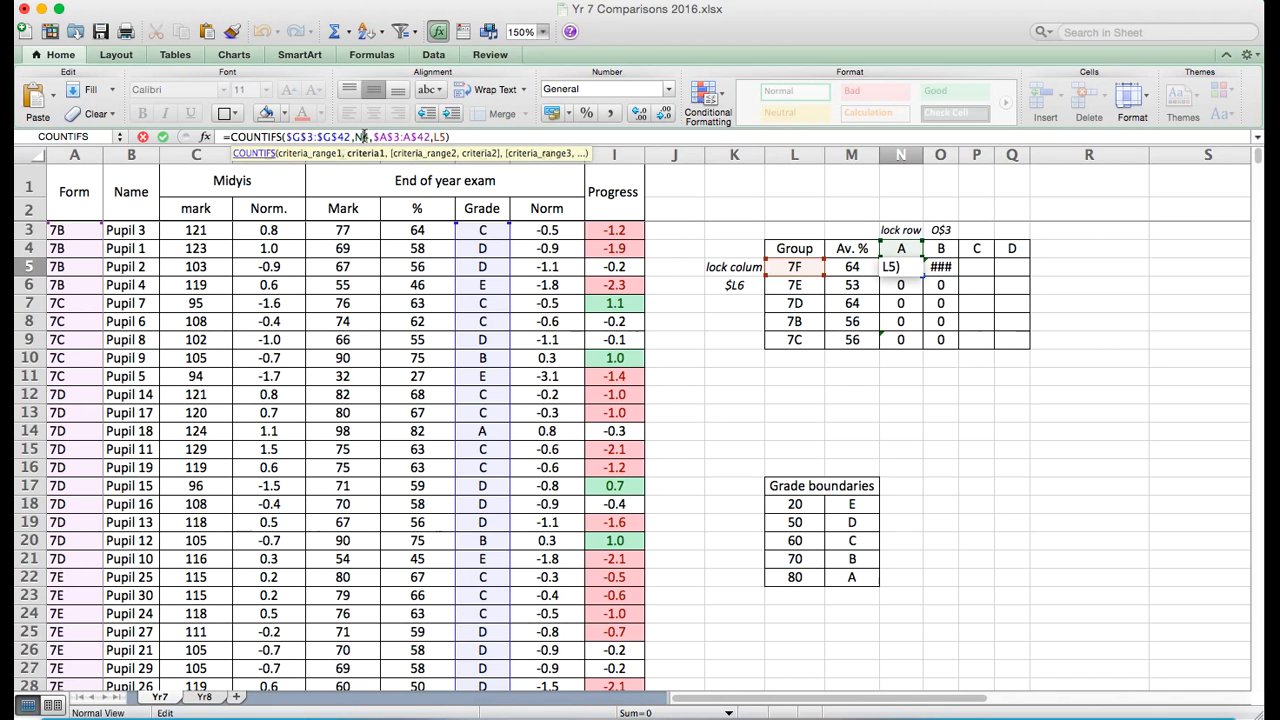
text($)
click(441, 136)
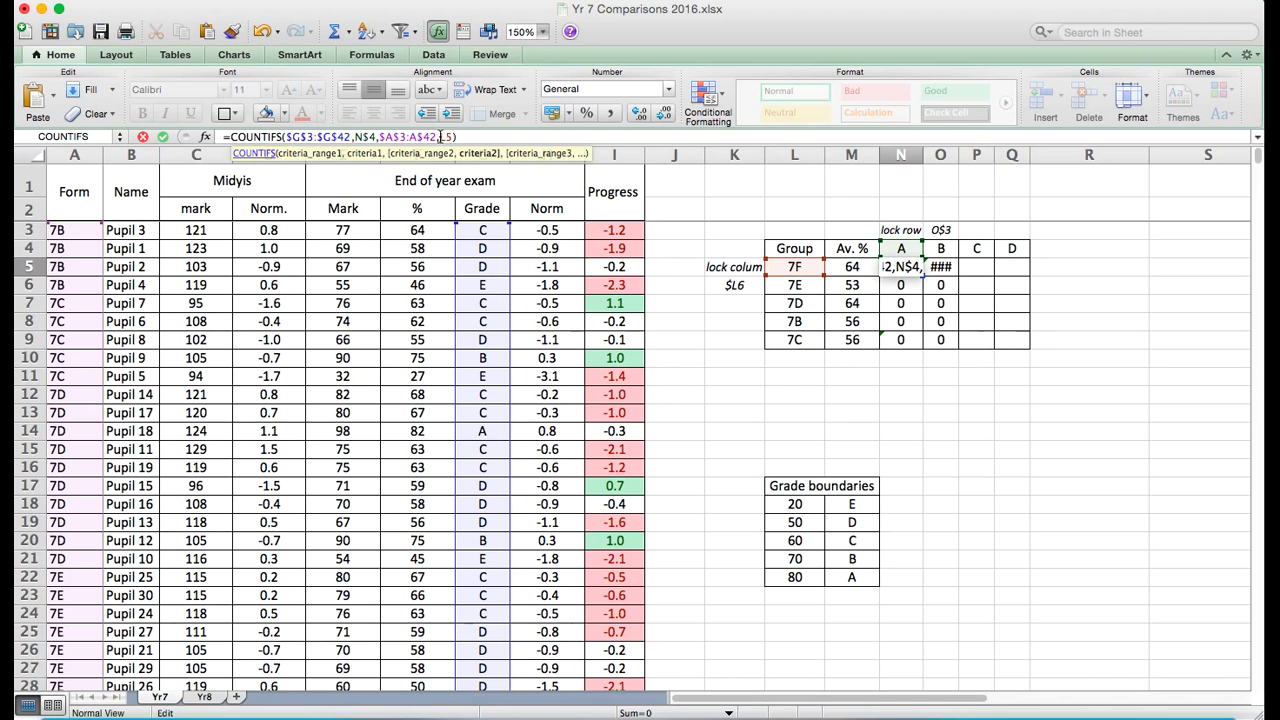
text($)
key(Return)
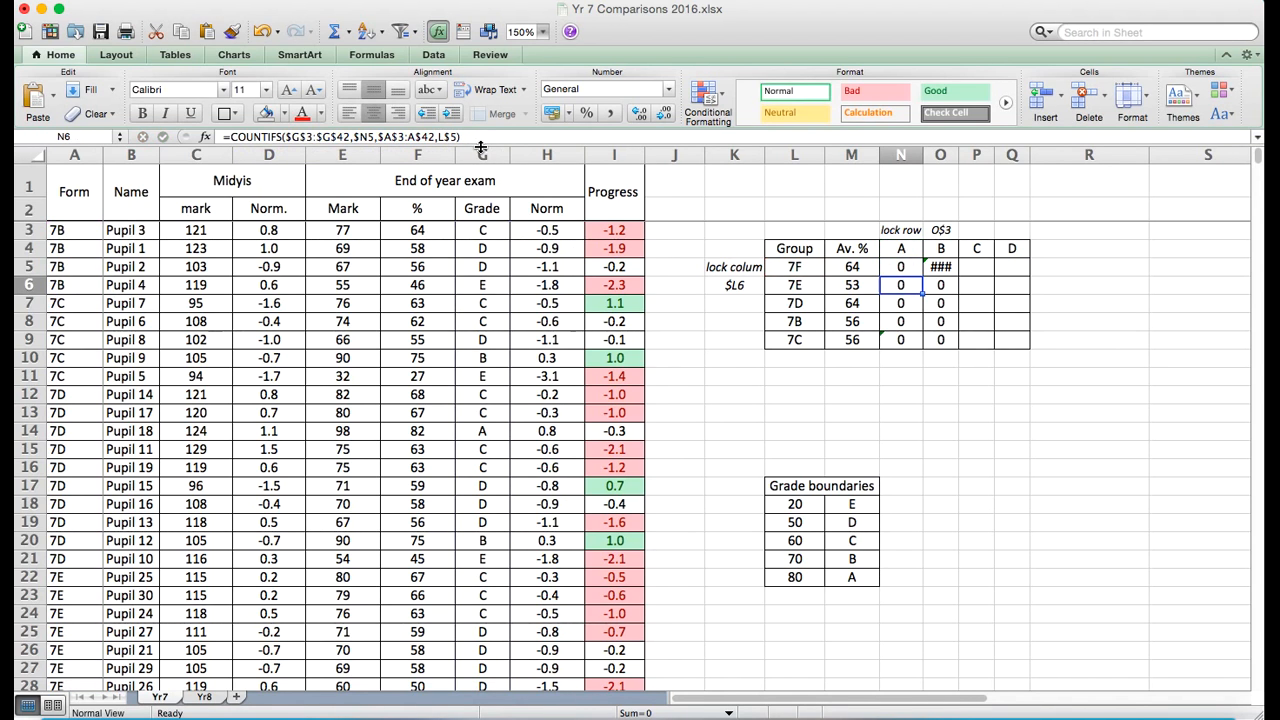
- Fill the N5 formula down through N9 and check the references used in N7
click(912, 272)
drag(921, 281, 922, 346)
click(908, 305)
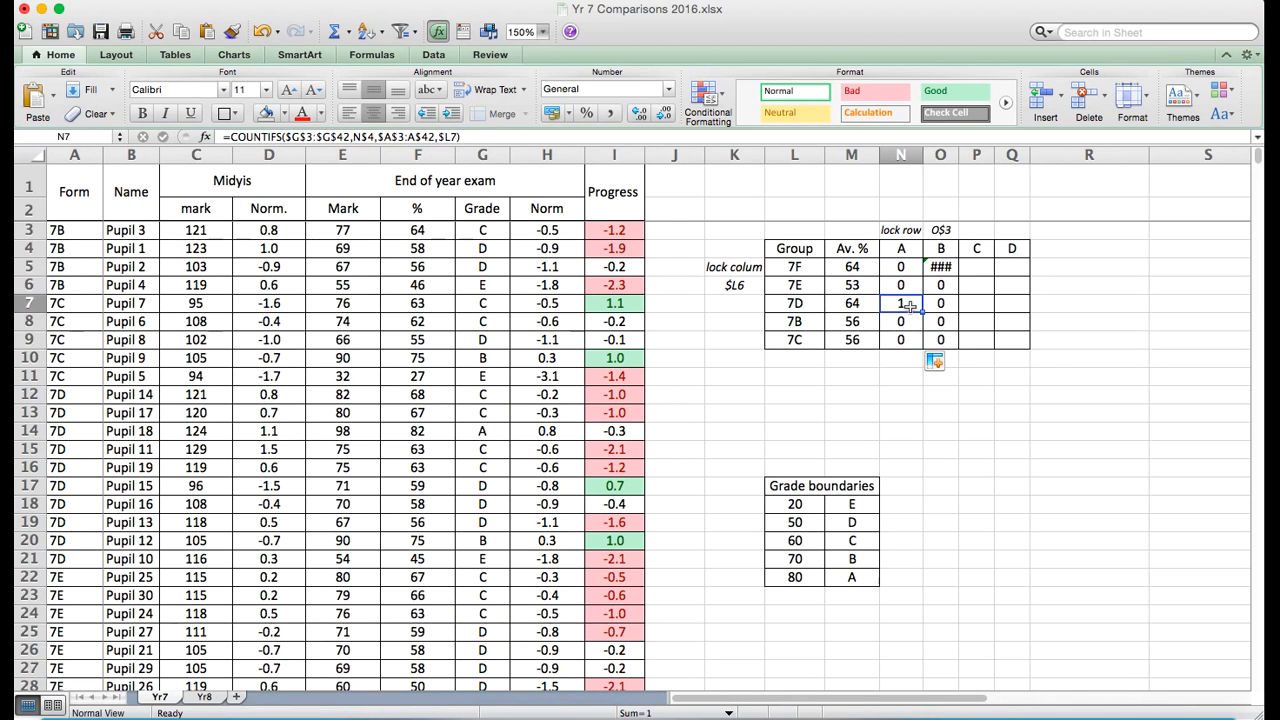
click(510, 138)
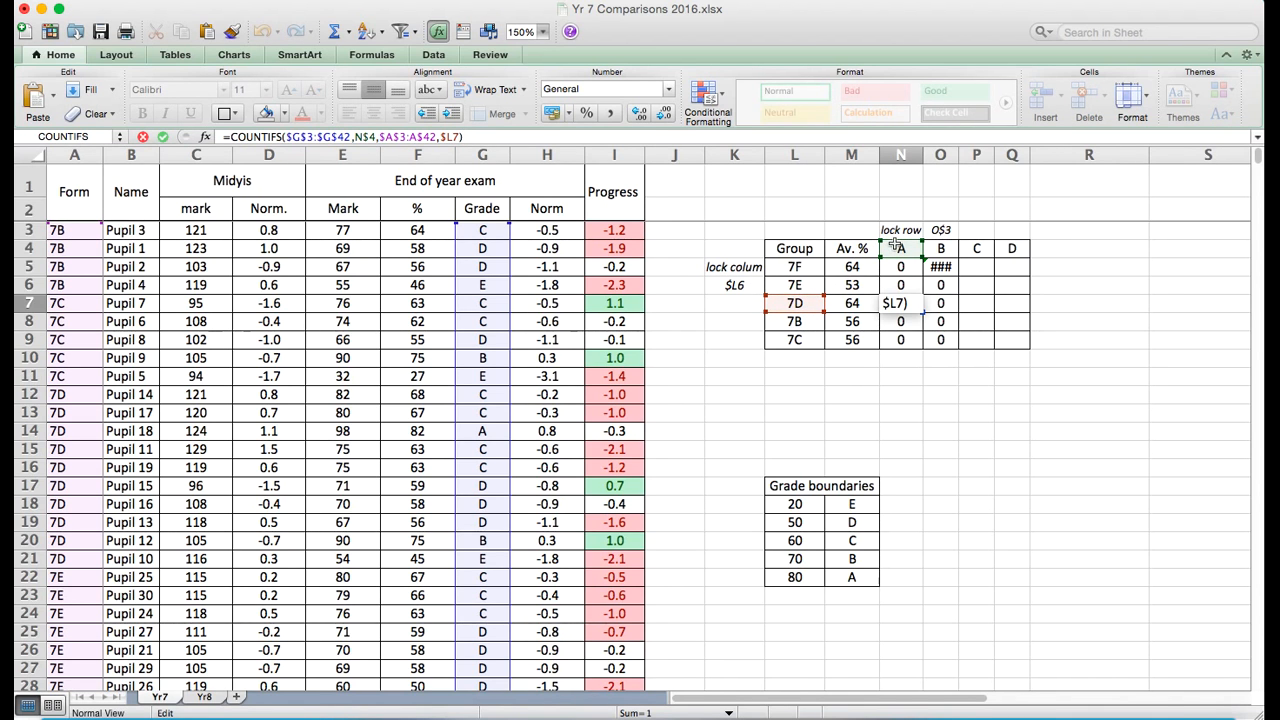
key(Return)
- Fill the grade A formulas across into O5:O9 and check the references used in O5
drag(910, 268, 957, 346)
click(943, 267)
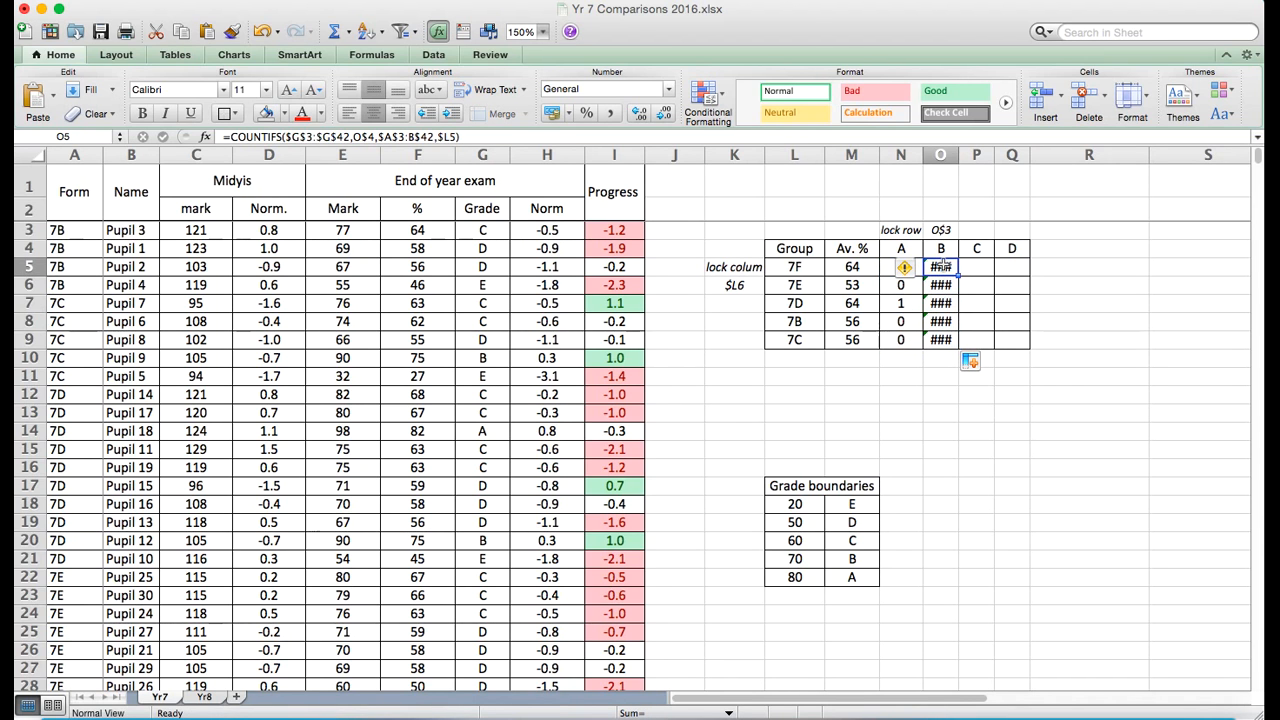
click(519, 137)
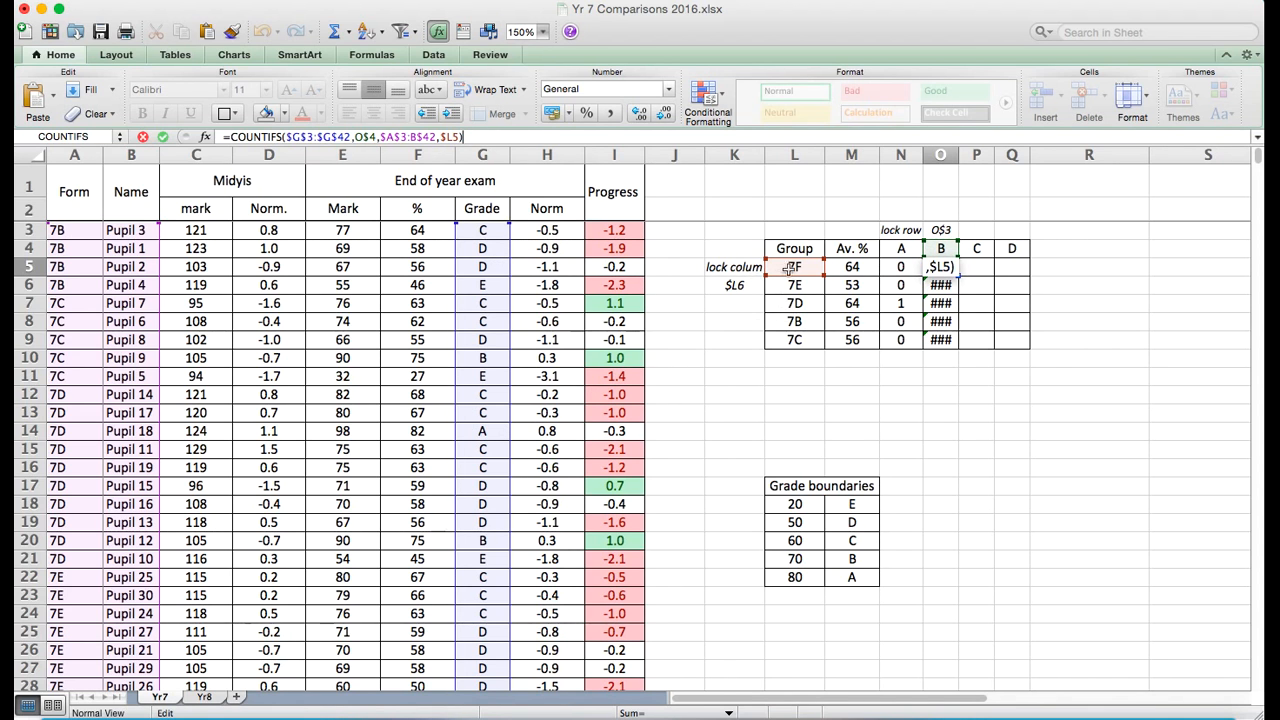
key(Return)
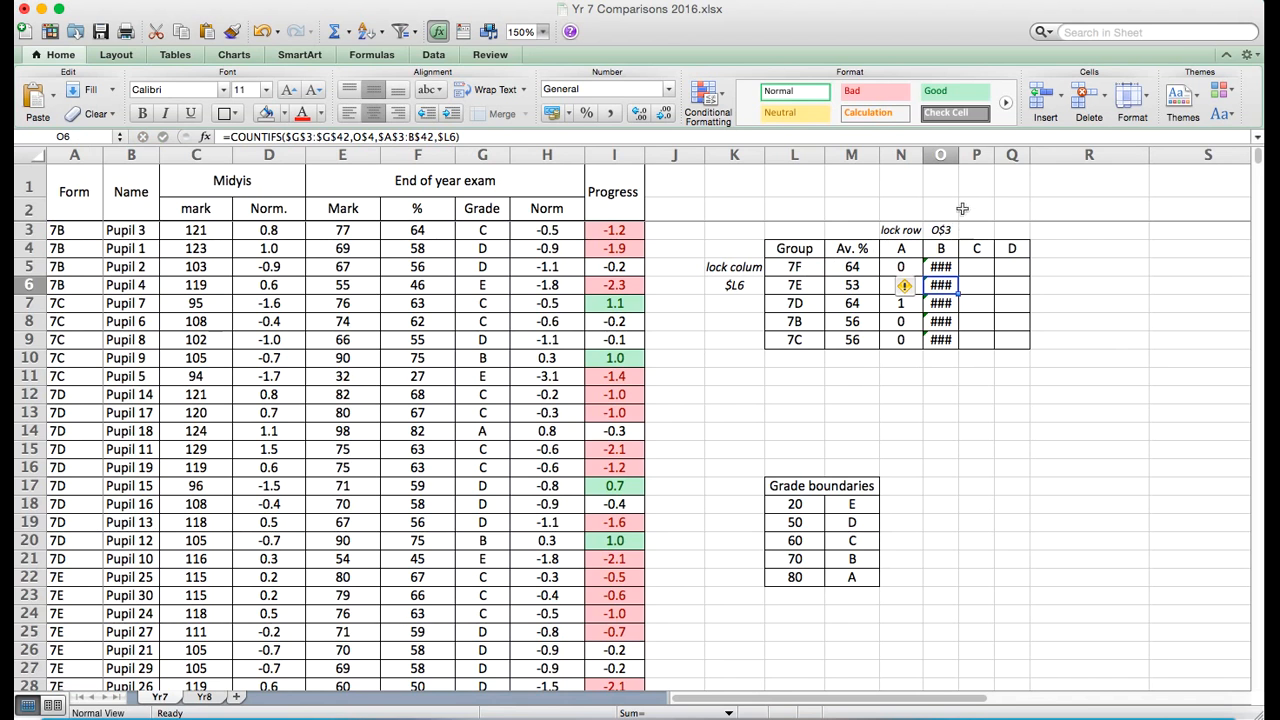
- Widen column O slightly, recheck the O5 formula's references, and fill the grade B formulas across through Q9
drag(963, 155, 972, 155)
click(945, 267)
click(572, 137)
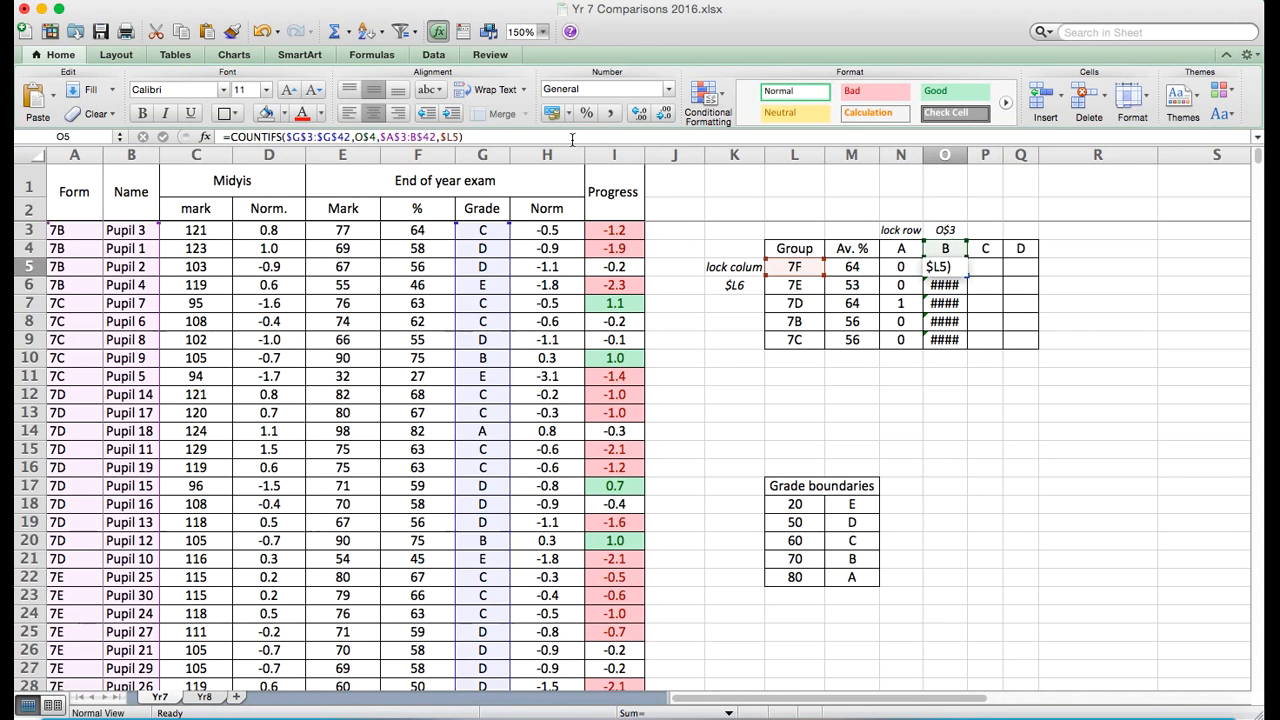
key(Return)
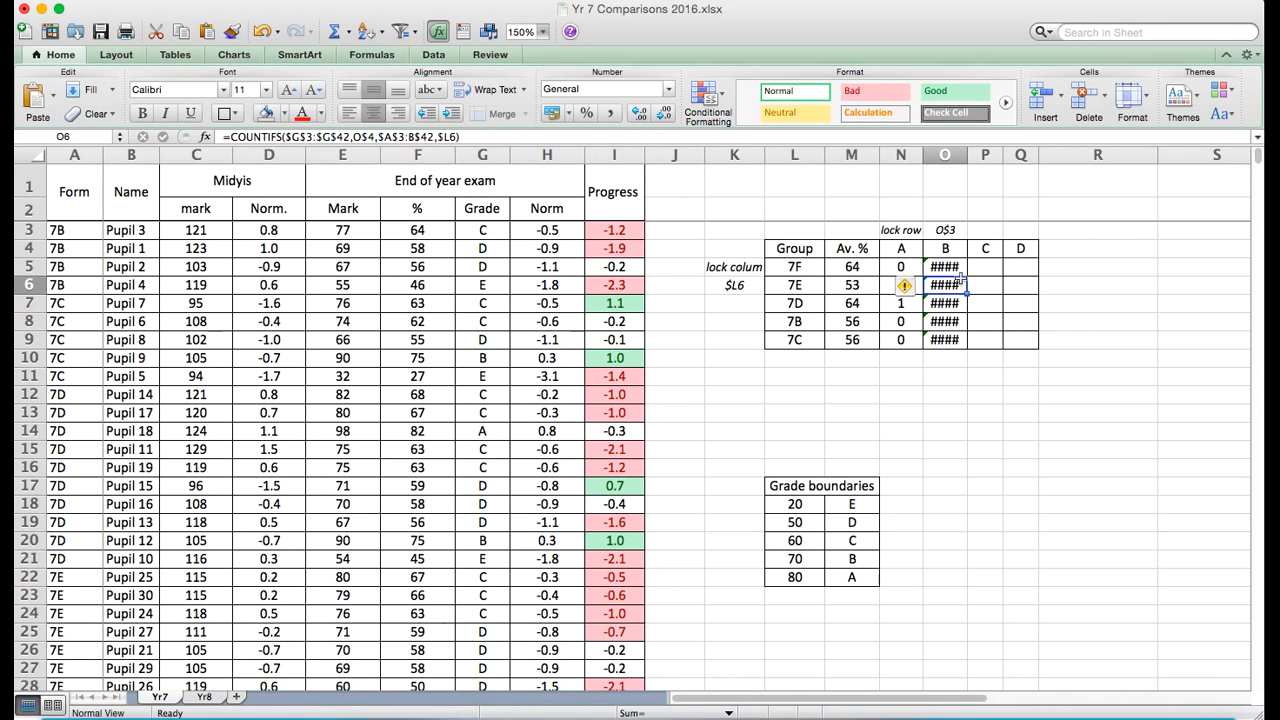
drag(945, 267, 1032, 354)
click(1019, 382)
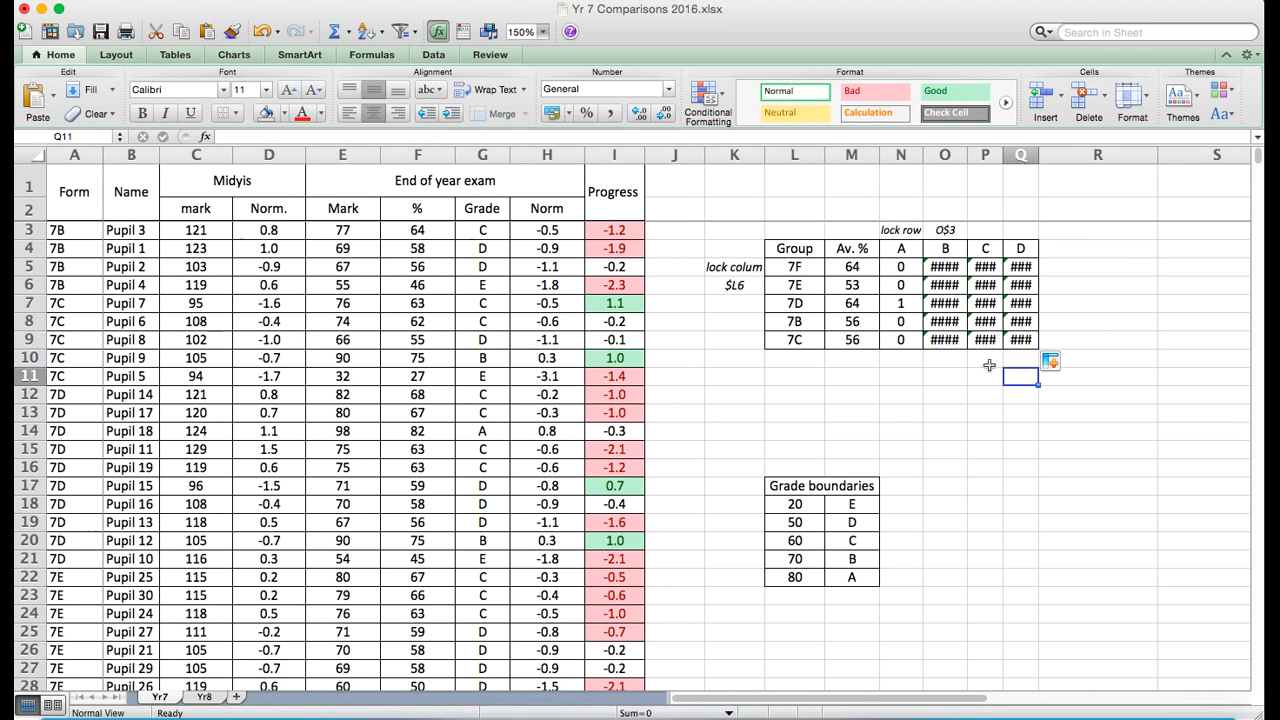
- Examine the ranges used in the O6 formula and compare the form range between the N5 and O5 formulas
click(950, 287)
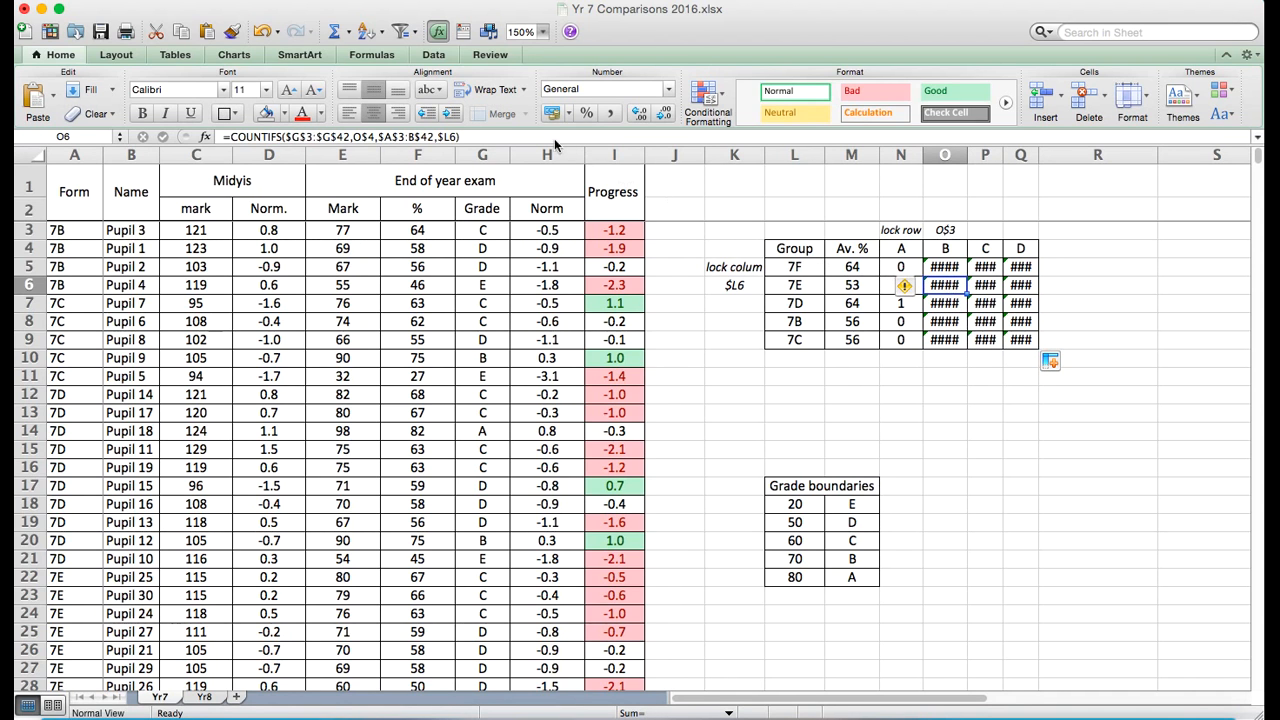
click(503, 133)
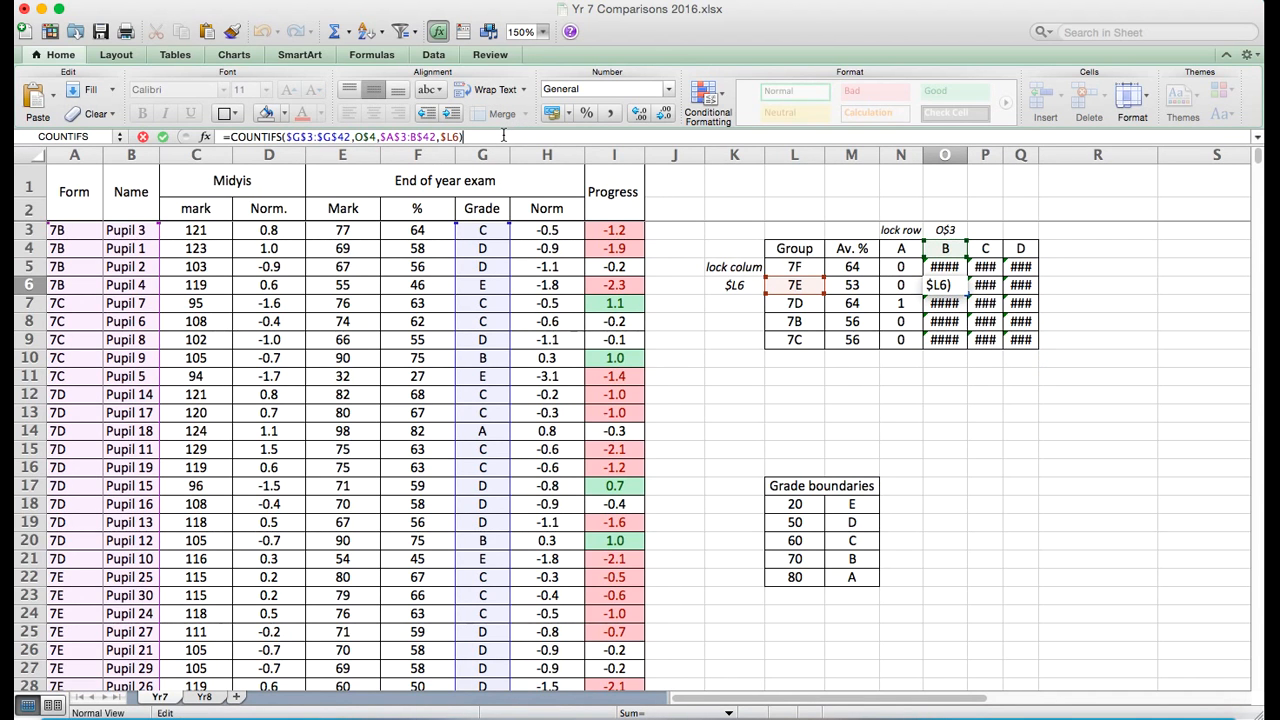
scroll(467, 446, down, 10)
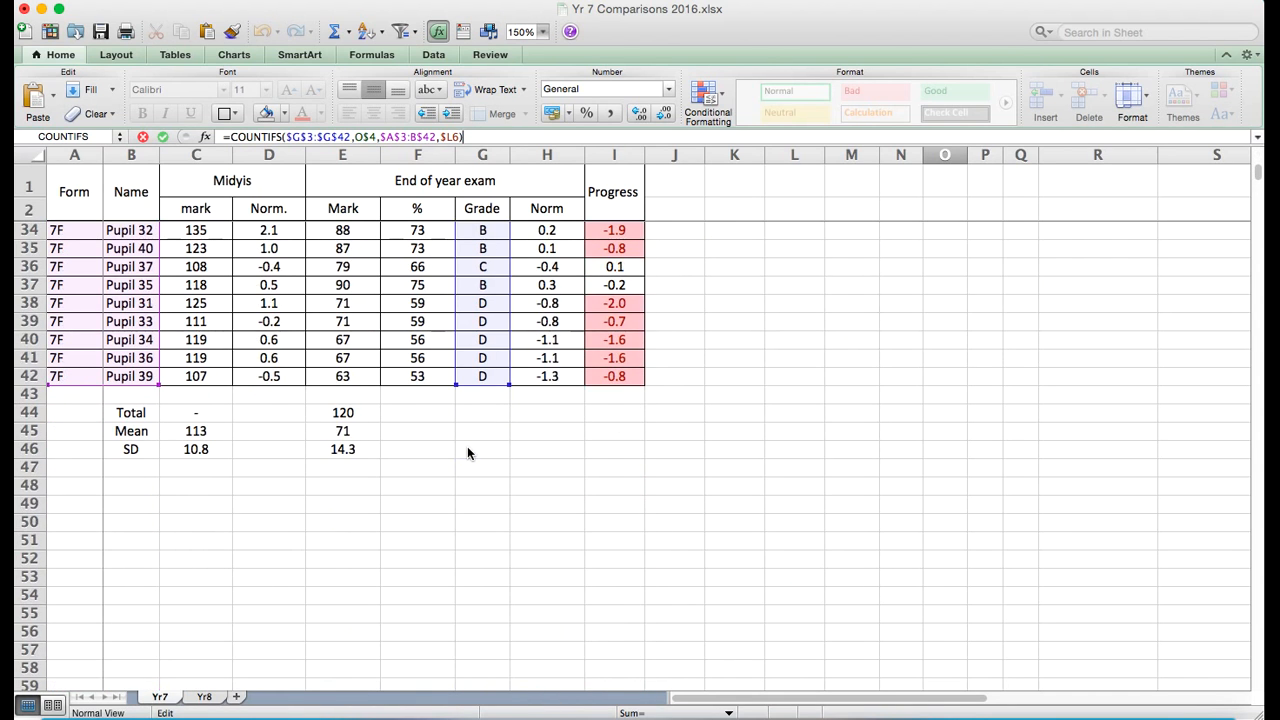
scroll(467, 453, up, 10)
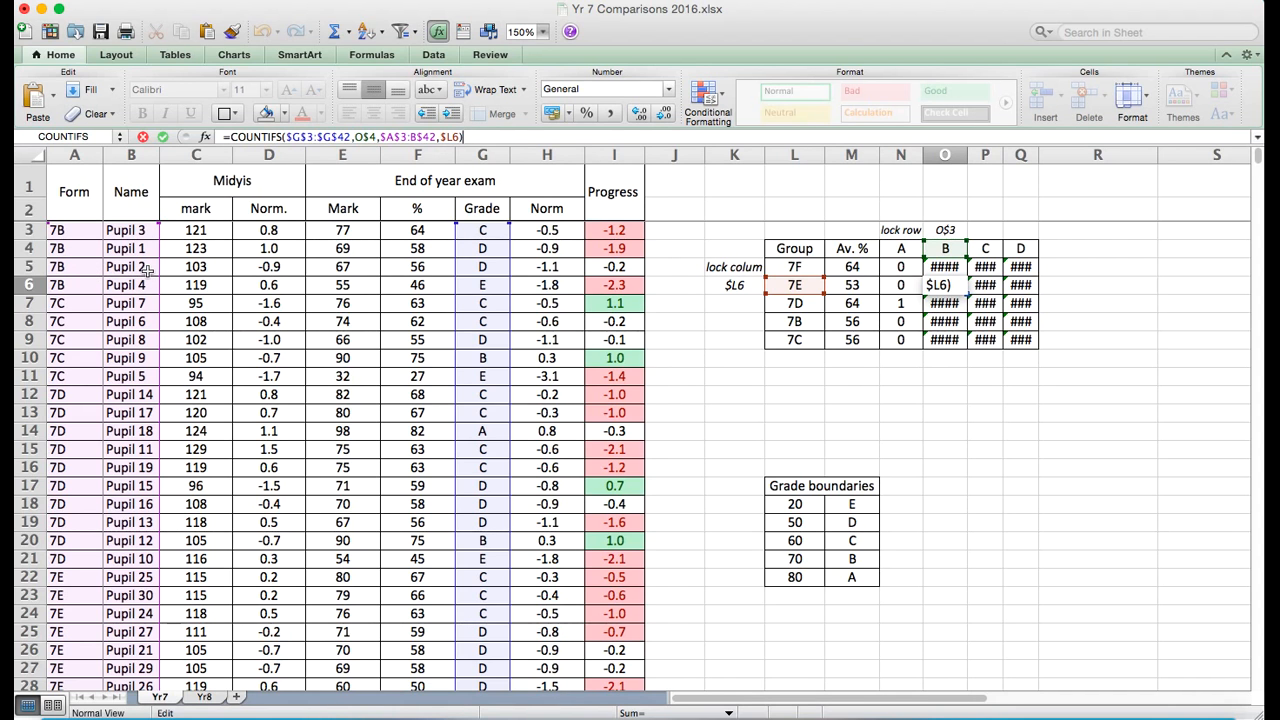
key(Escape)
click(898, 266)
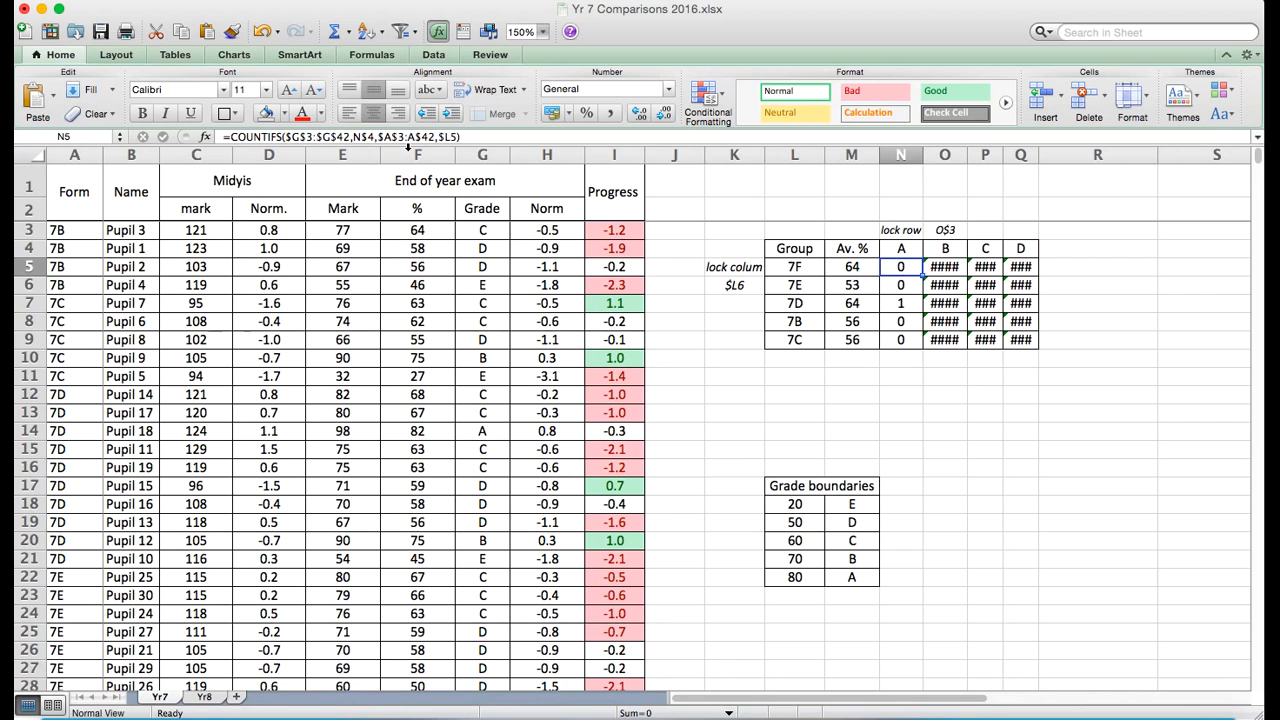
key(Right)
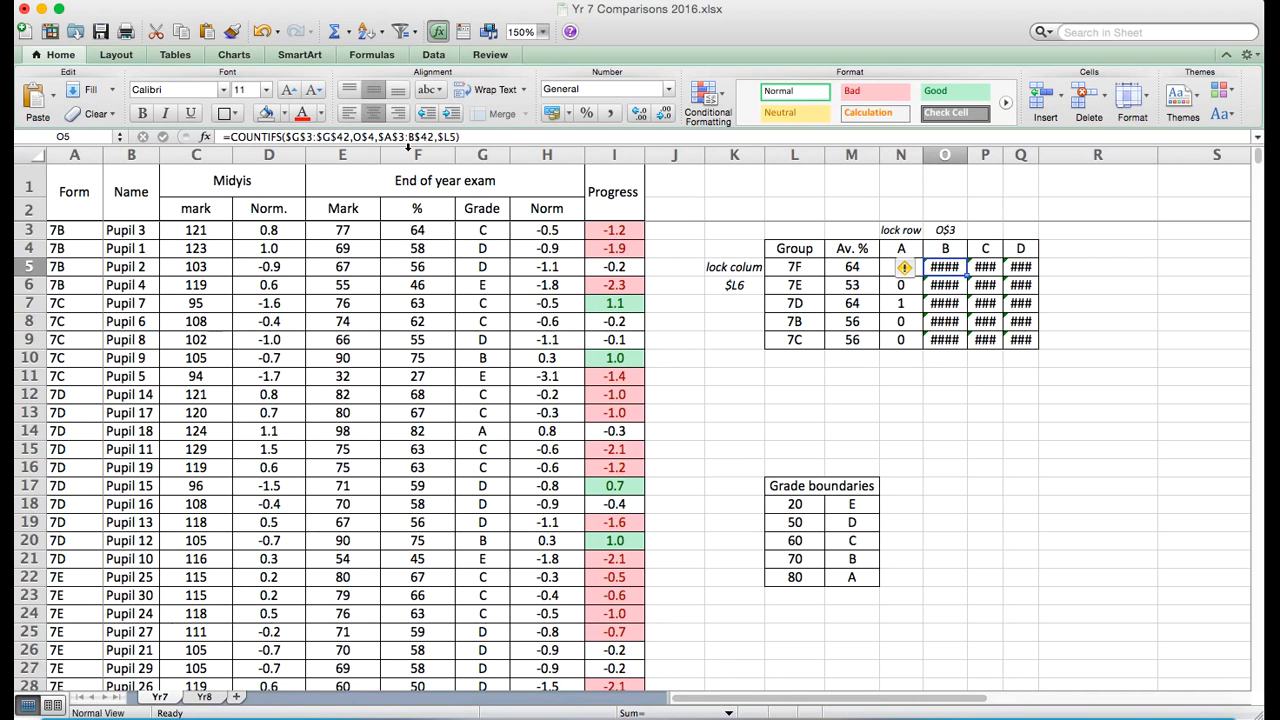
key(Left)
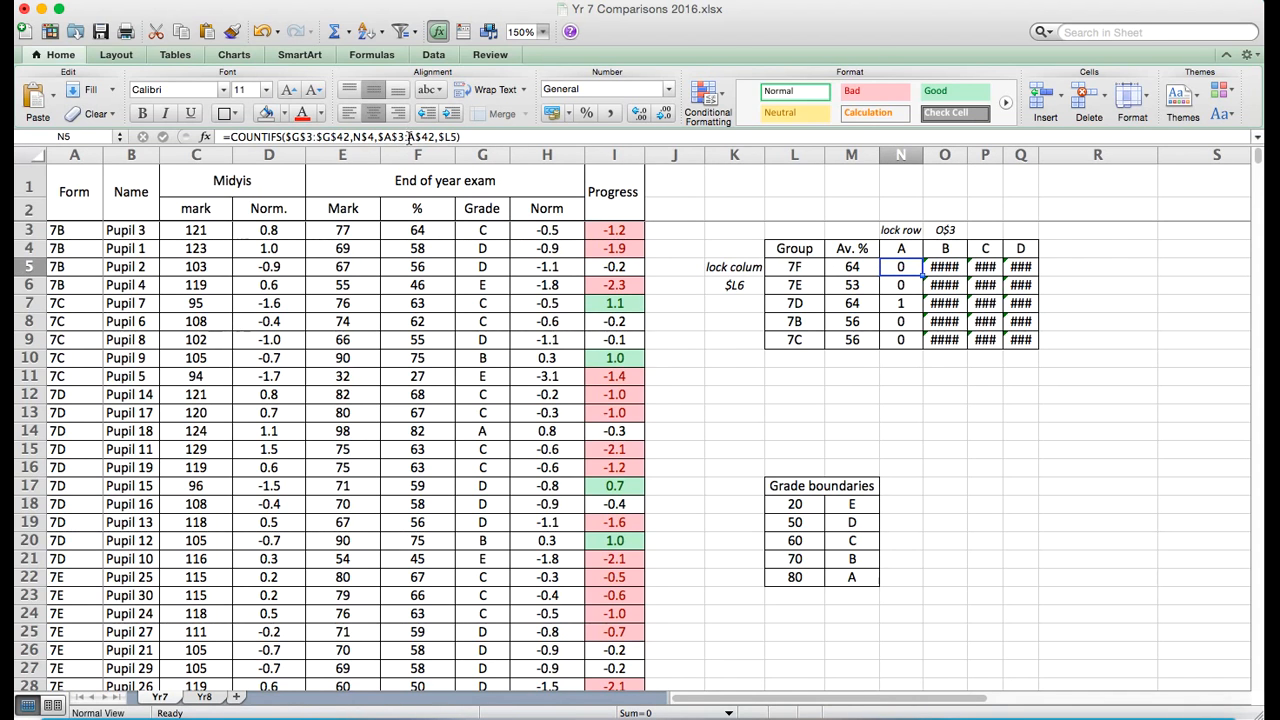
- Lock the form range as $A$3:$A$42 in the N5 formula and refill it across and down through Q9
click(409, 136)
text($)
key(Return)
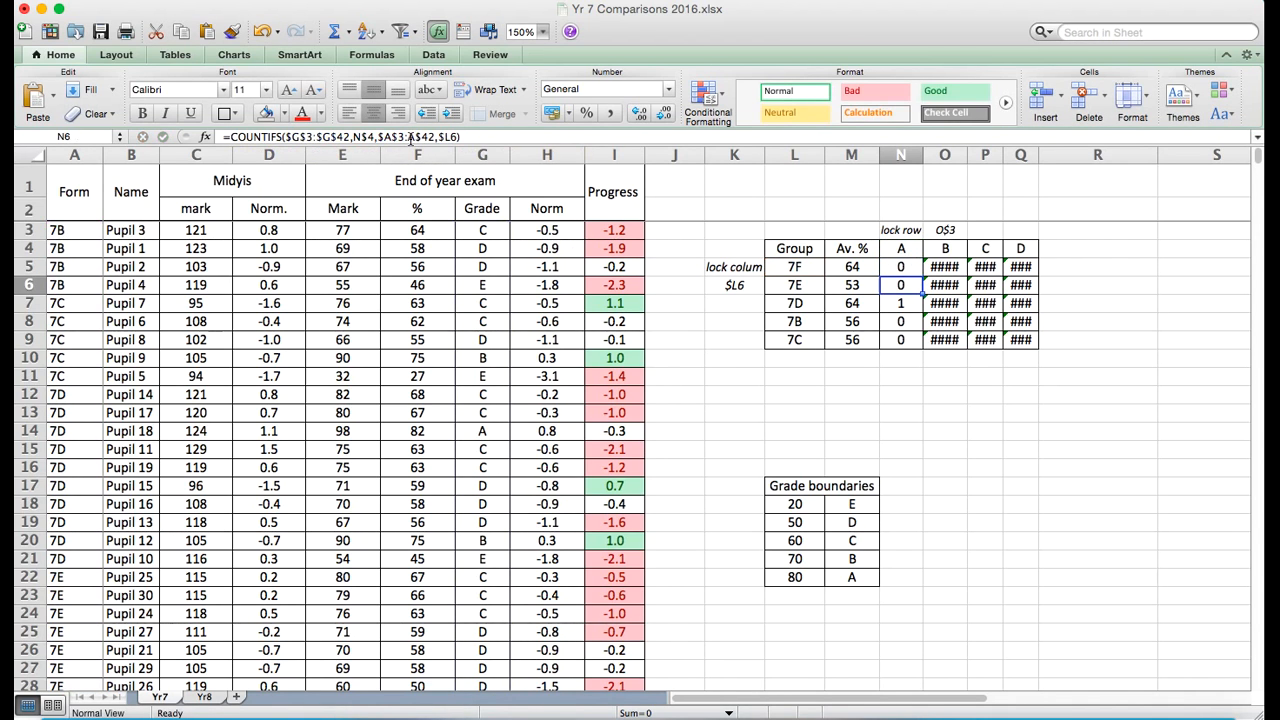
click(908, 268)
drag(922, 273, 1028, 350)
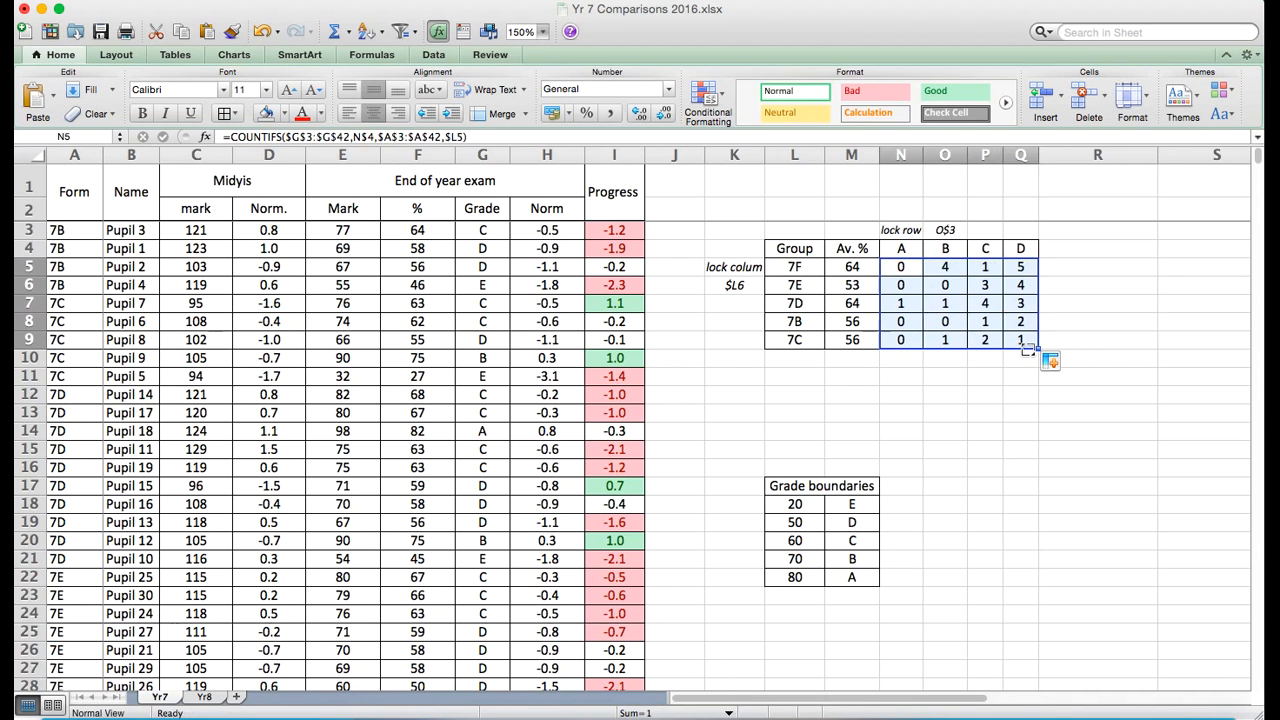
click(998, 413)
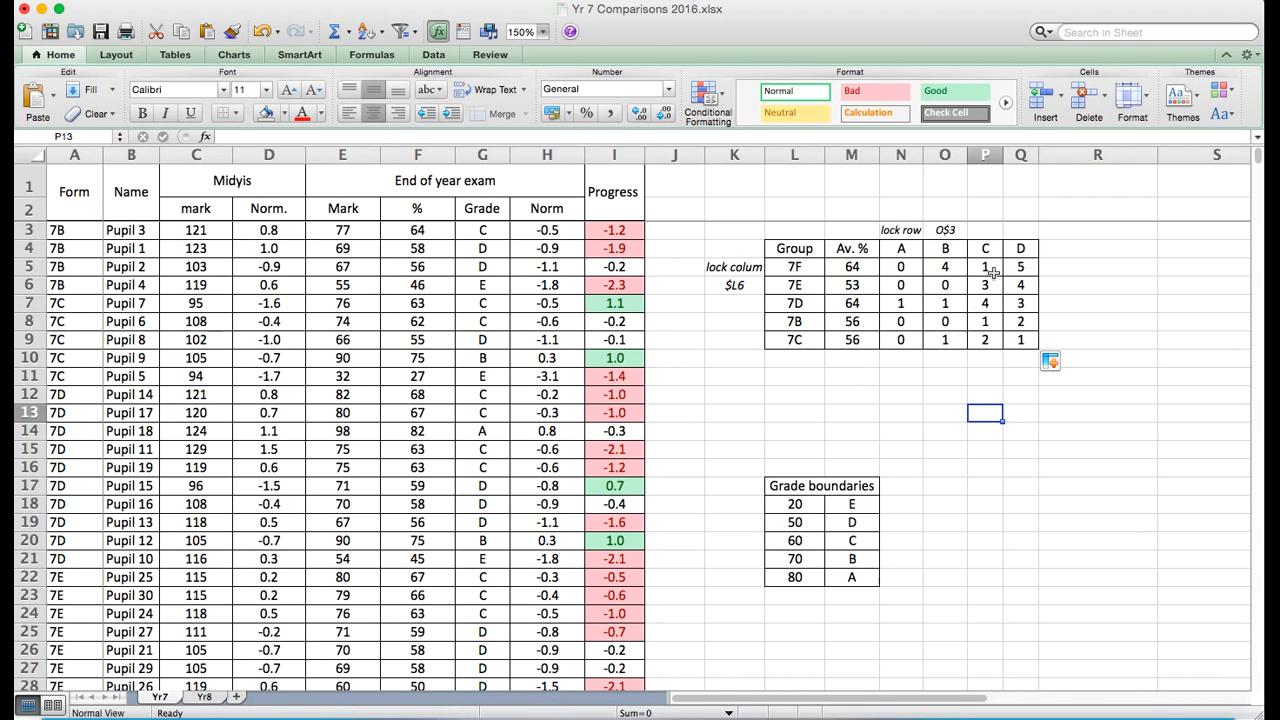
- Examine the summary table's formulas across row 5 from M5 to Q5 and along the 7C row
click(851, 268)
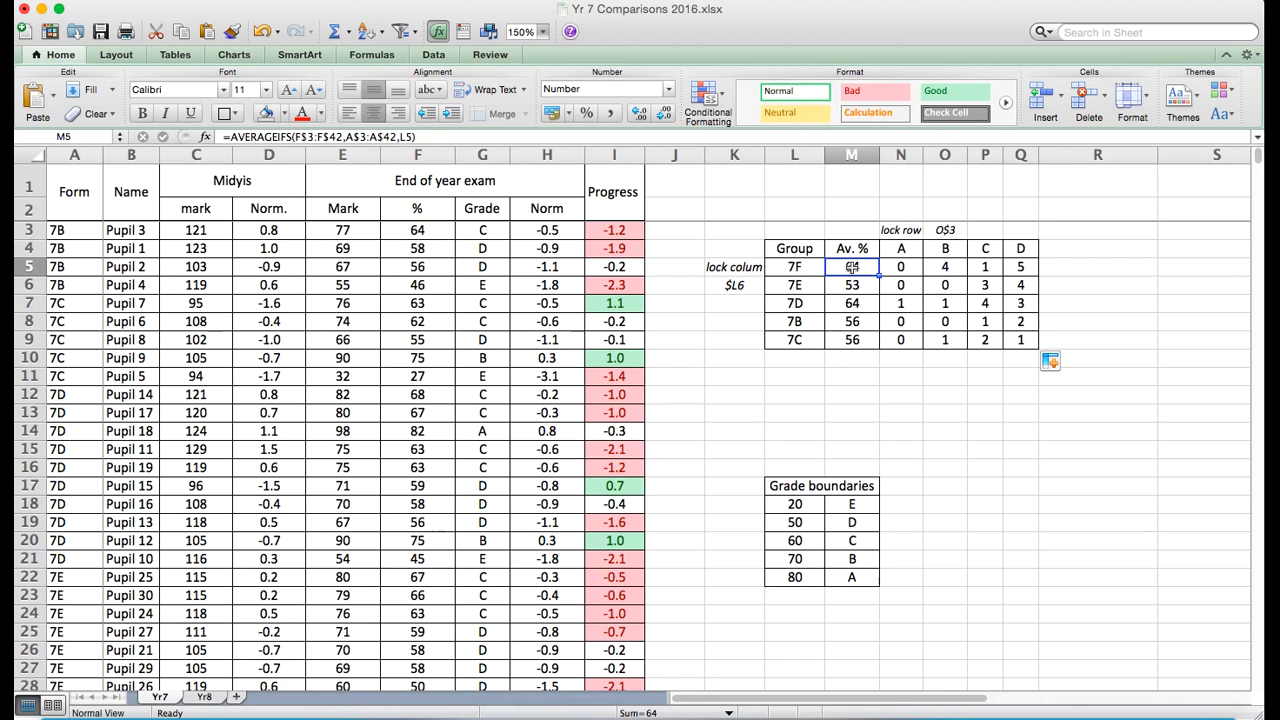
key(Right)
key(Right)
key(Right)
key(Right)
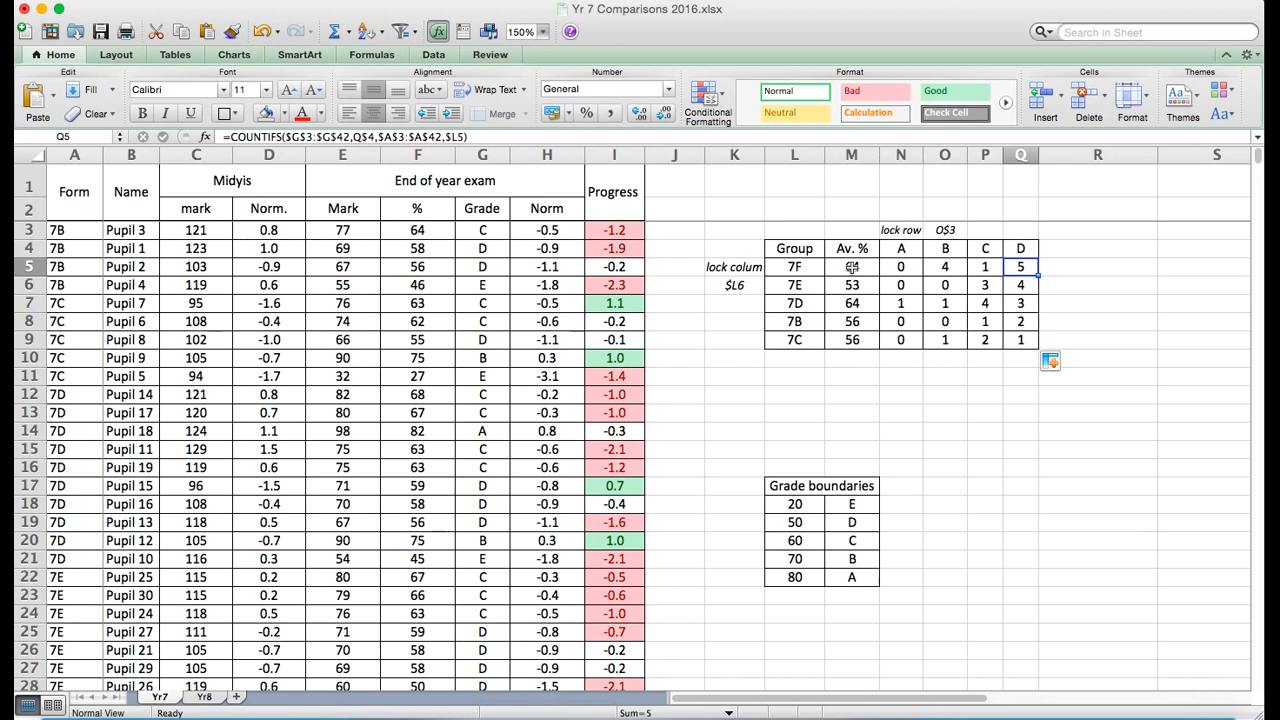
key(Down)
key(Down)
key(Down)
key(Down)
key(Left)
key(Left)
key(Left)
key(Left)
key(Left)
key(Left)
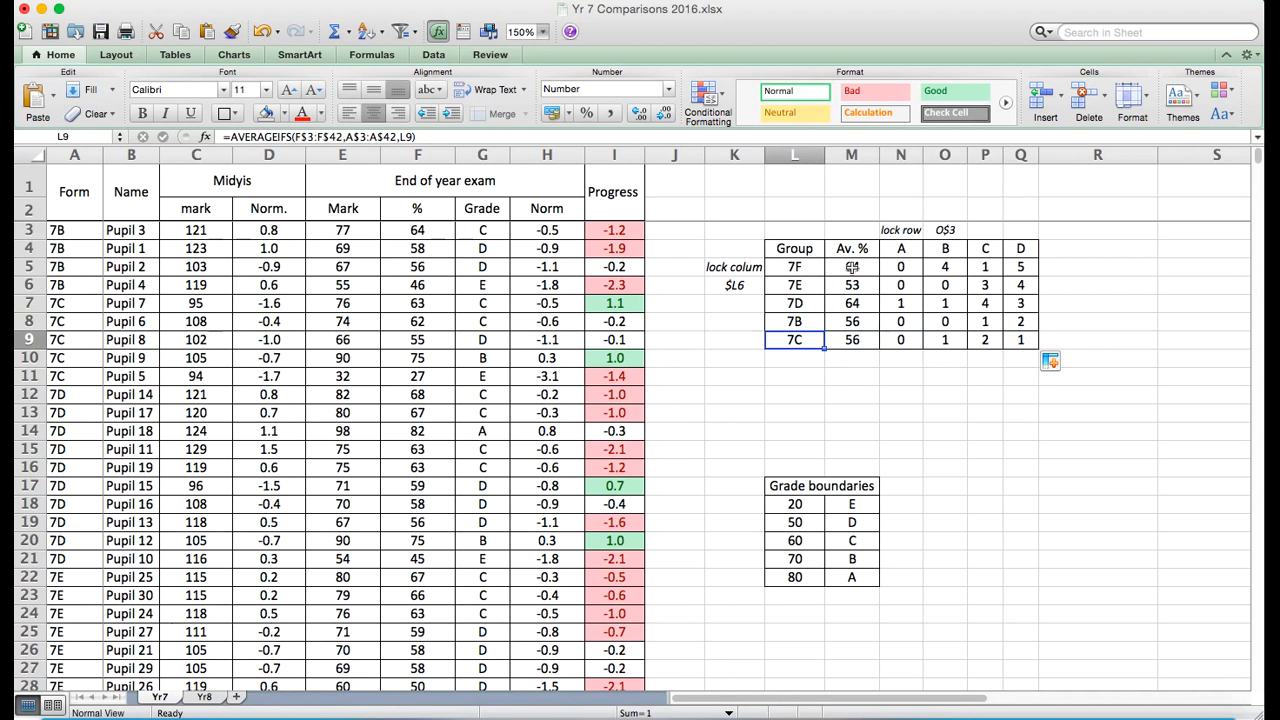
key(Right)
key(Right)
key(Right)
click(872, 371)
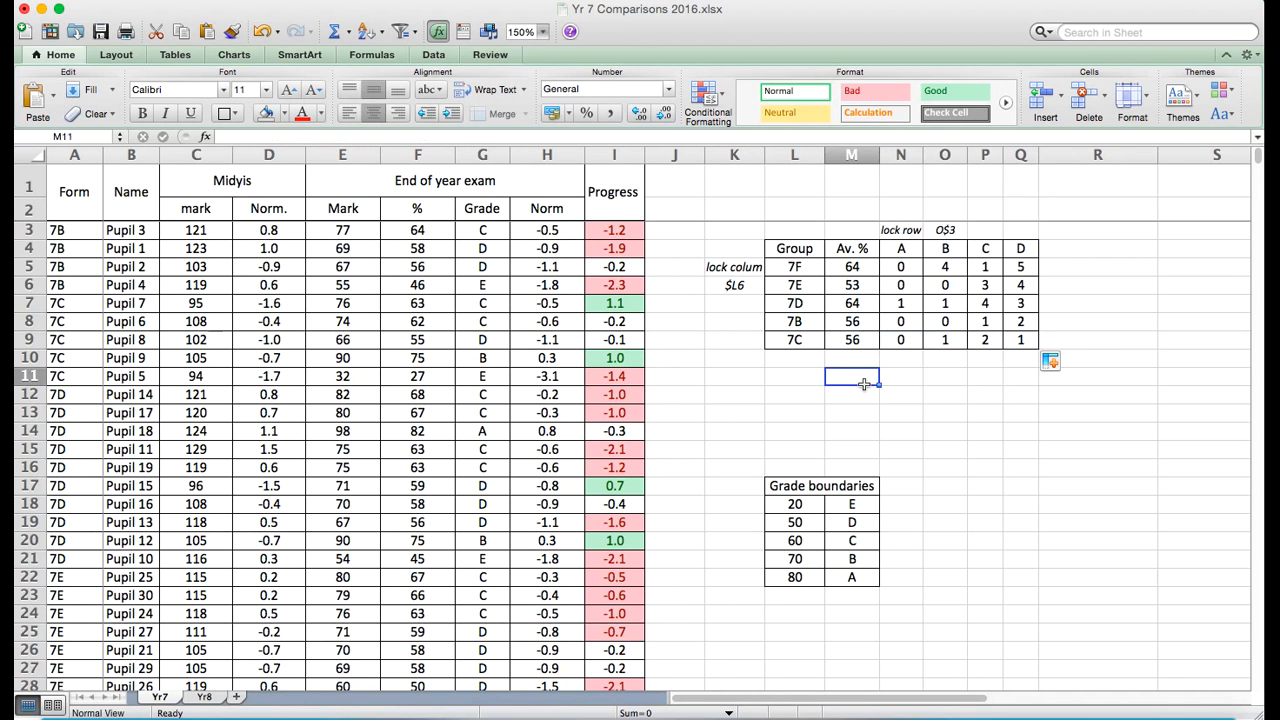
- Replace the Midyis total in C44 with =COUNTA(B3:B42) to count the pupil names
scroll(823, 407, down, 11)
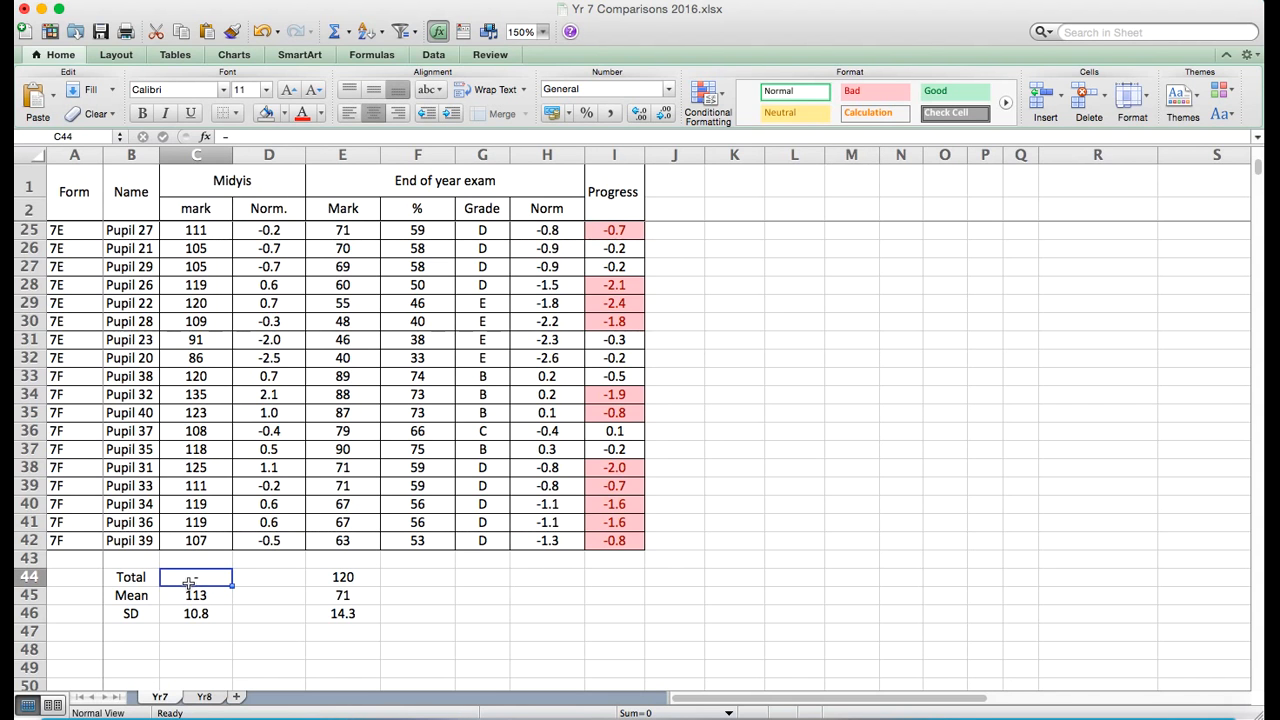
text(=count)
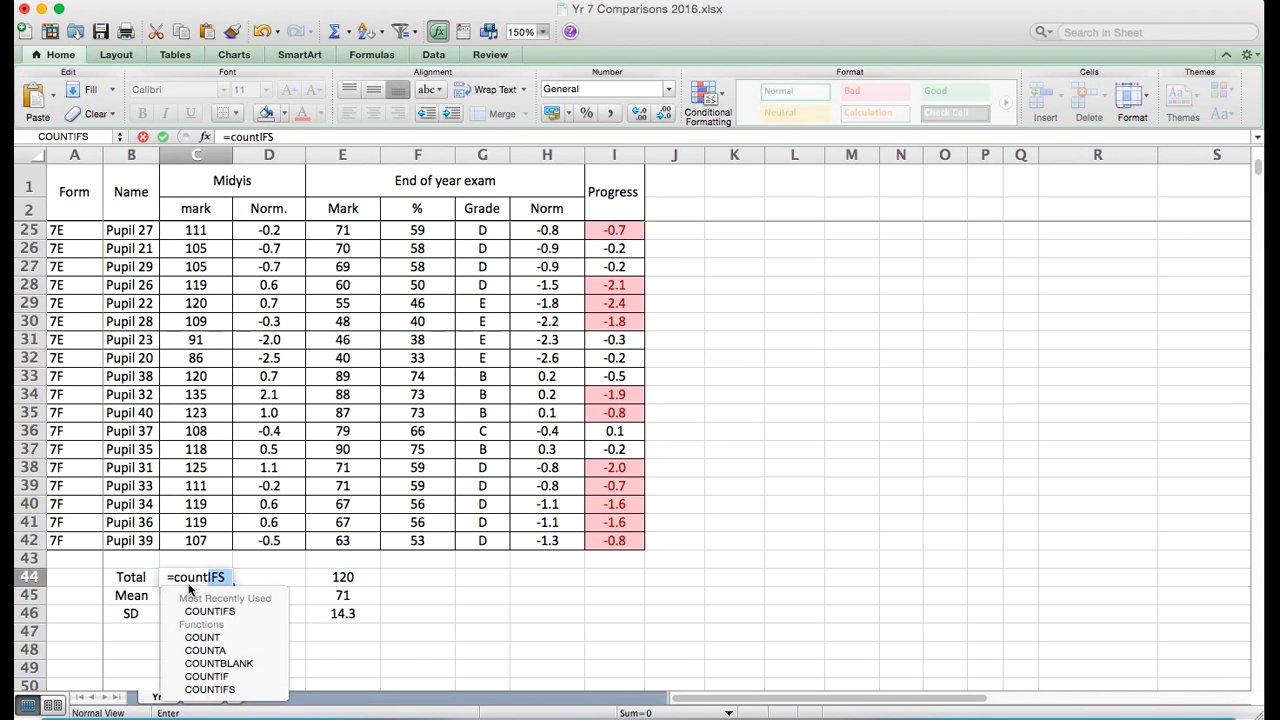
text(A()
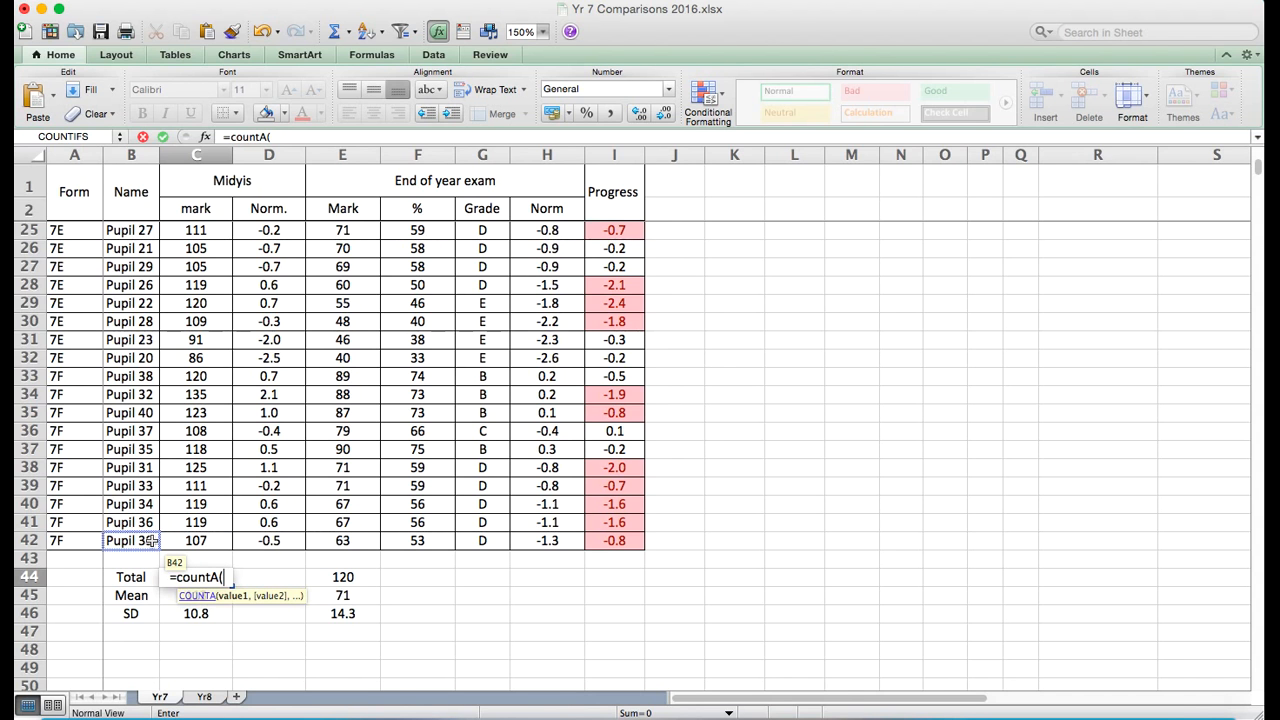
drag(150, 540, 145, 232)
key(Return)
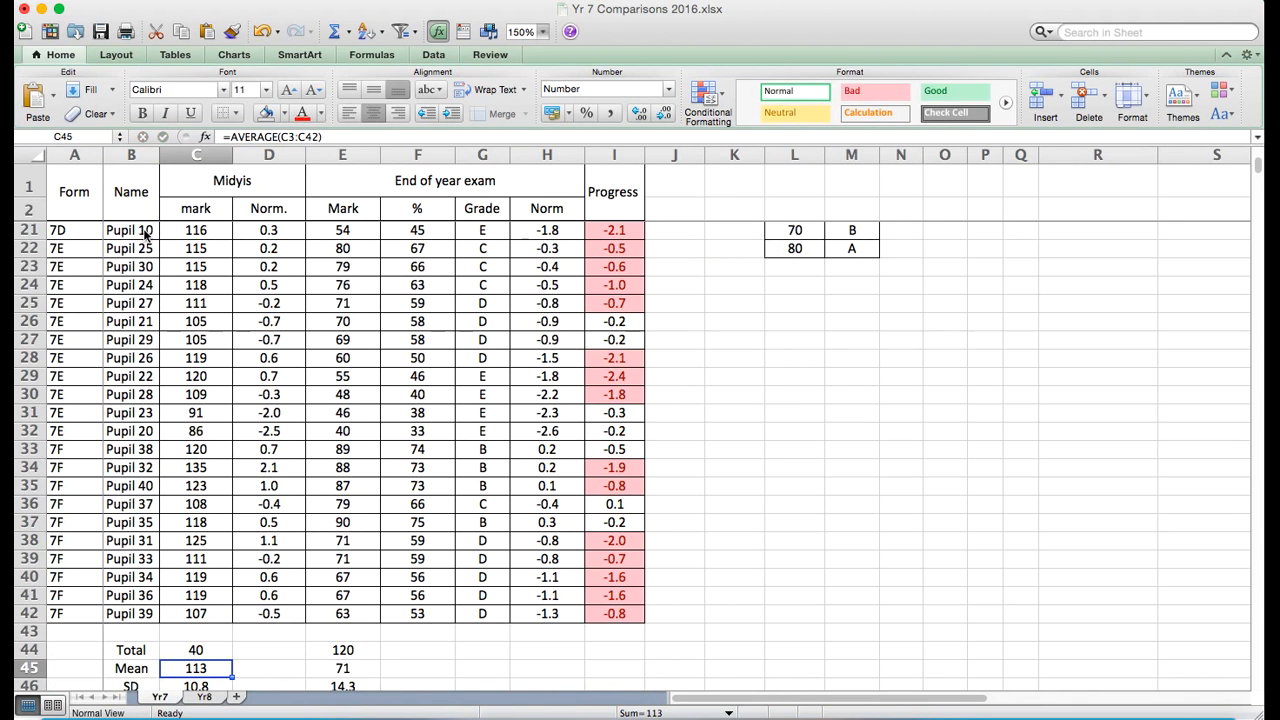
key(Up)
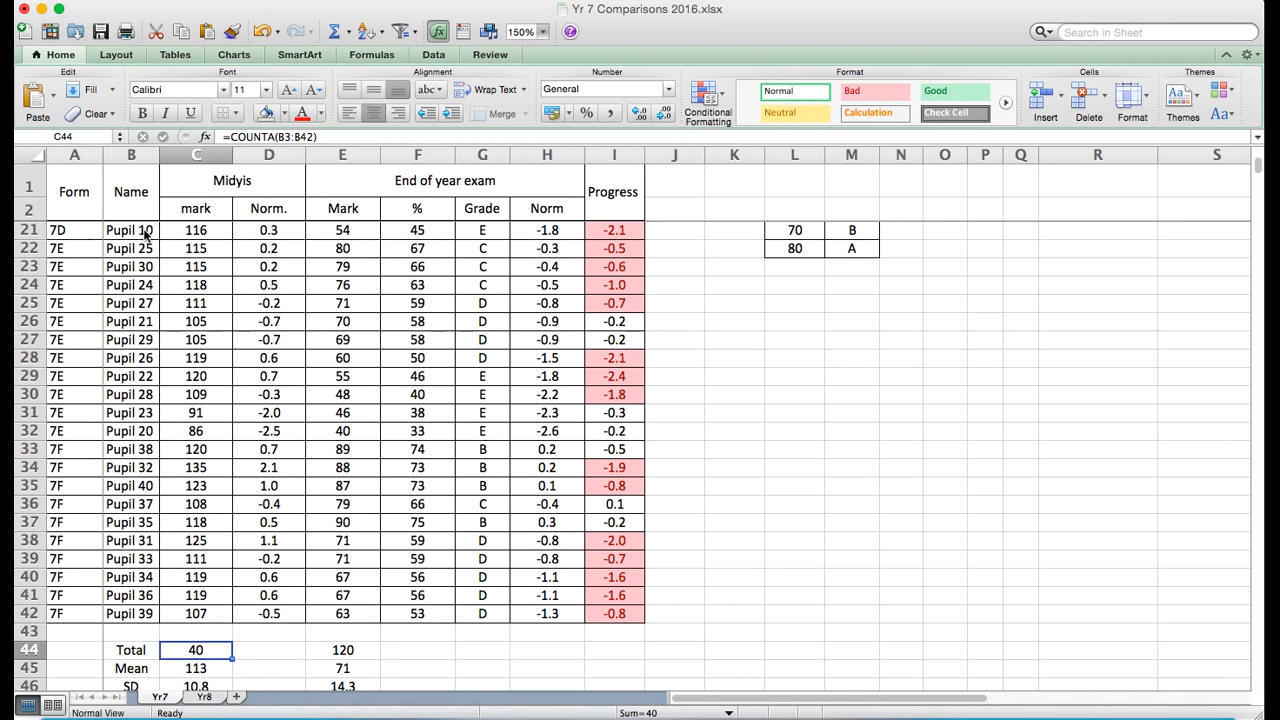
- Total the grade A counts in N10 with =SUM(N5:N9) and fill the sum across through Q10, checking the range in O10
scroll(770, 487, up, 6)
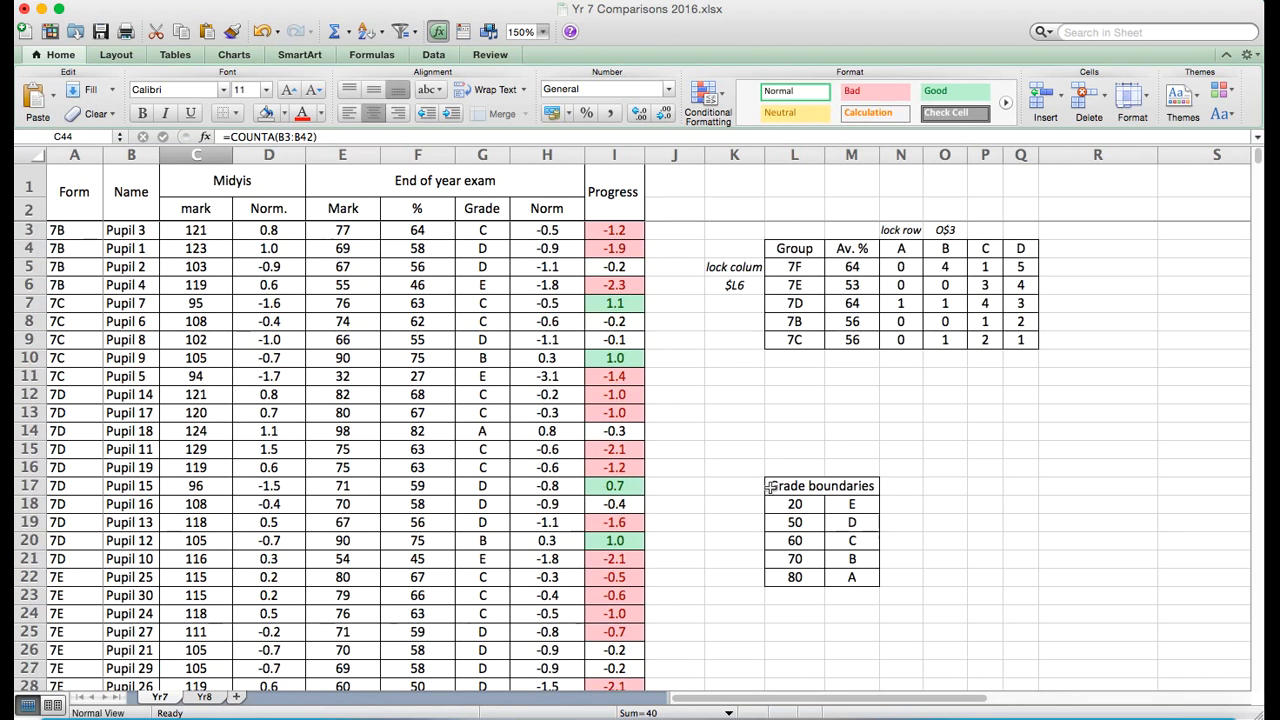
click(903, 361)
text(=sum()
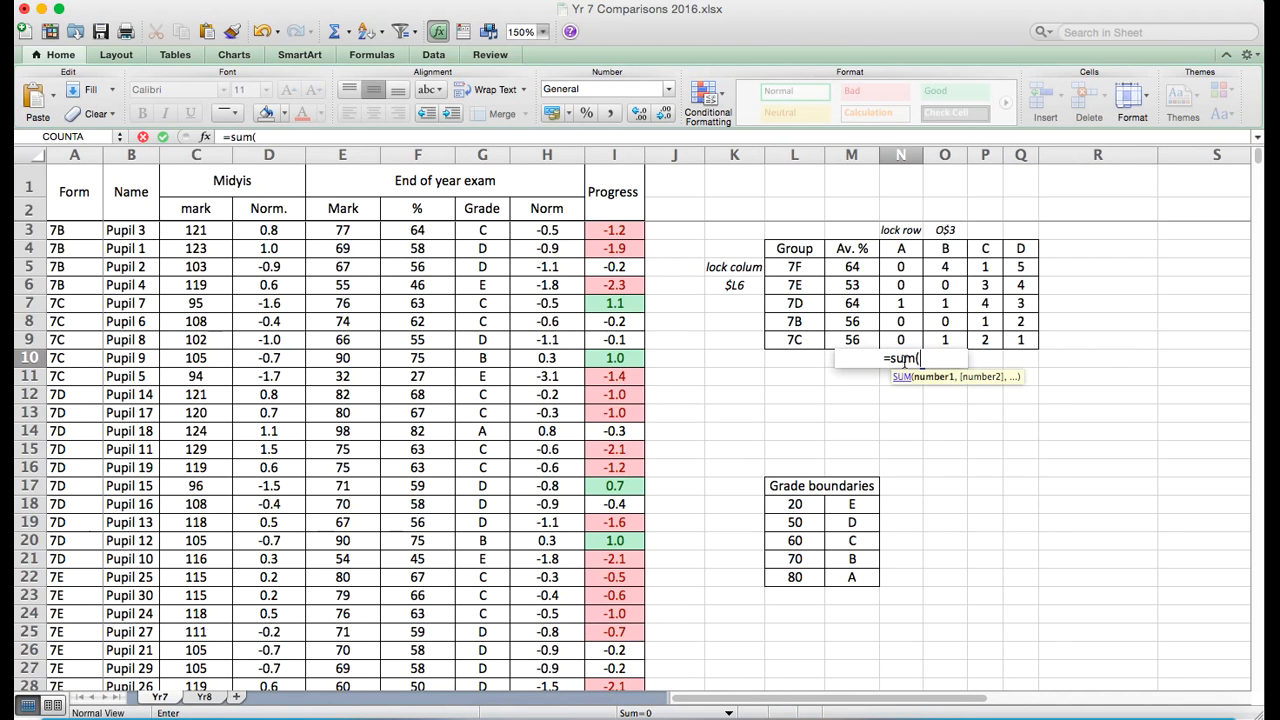
drag(901, 267, 902, 340)
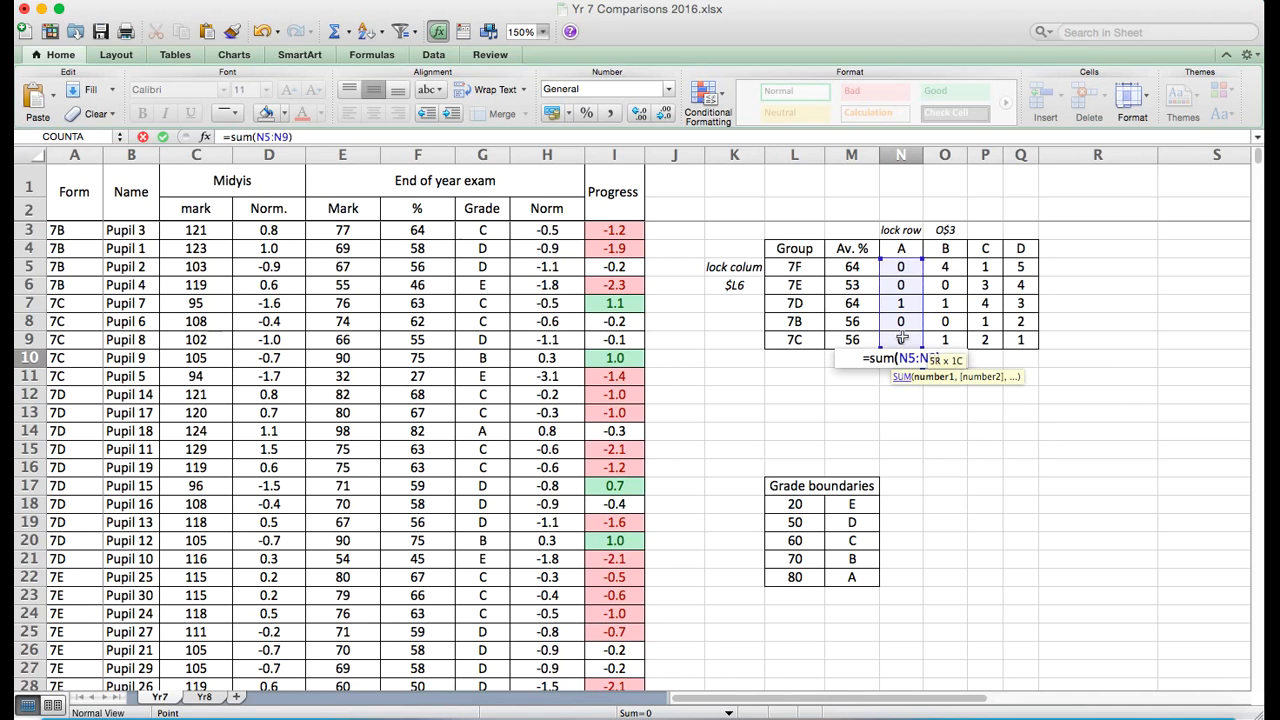
key(Return)
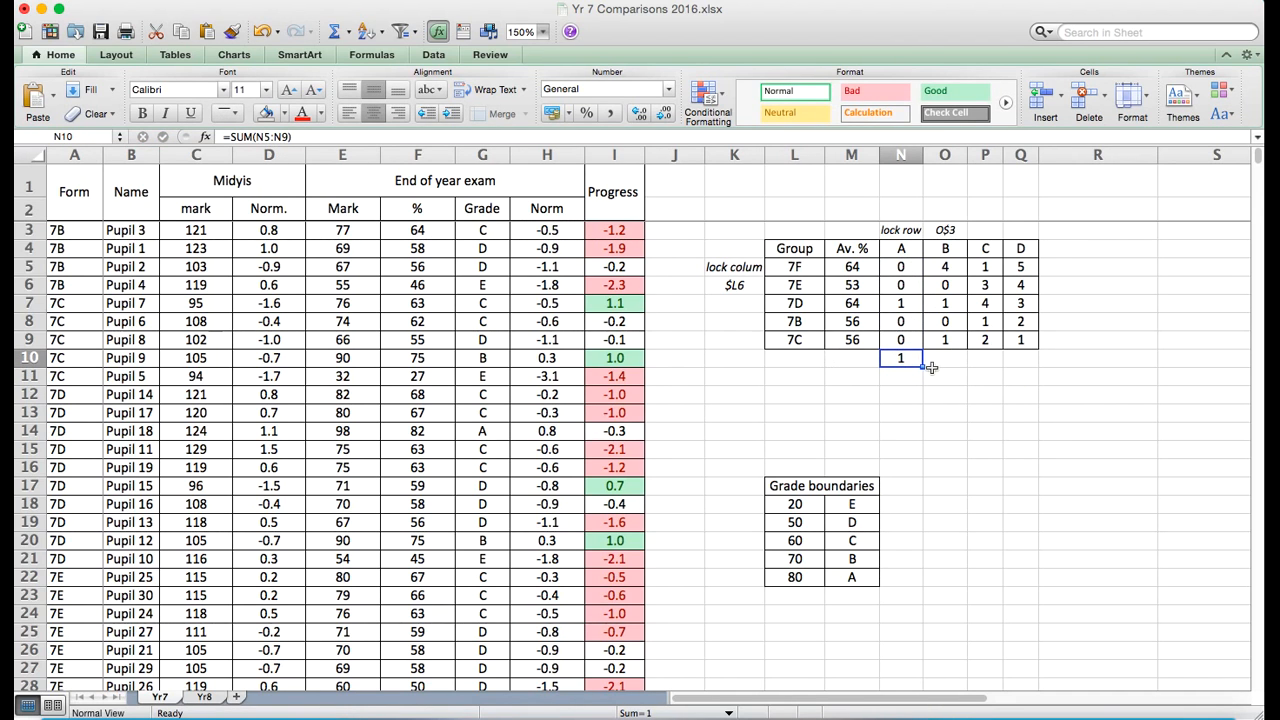
drag(921, 369, 1028, 372)
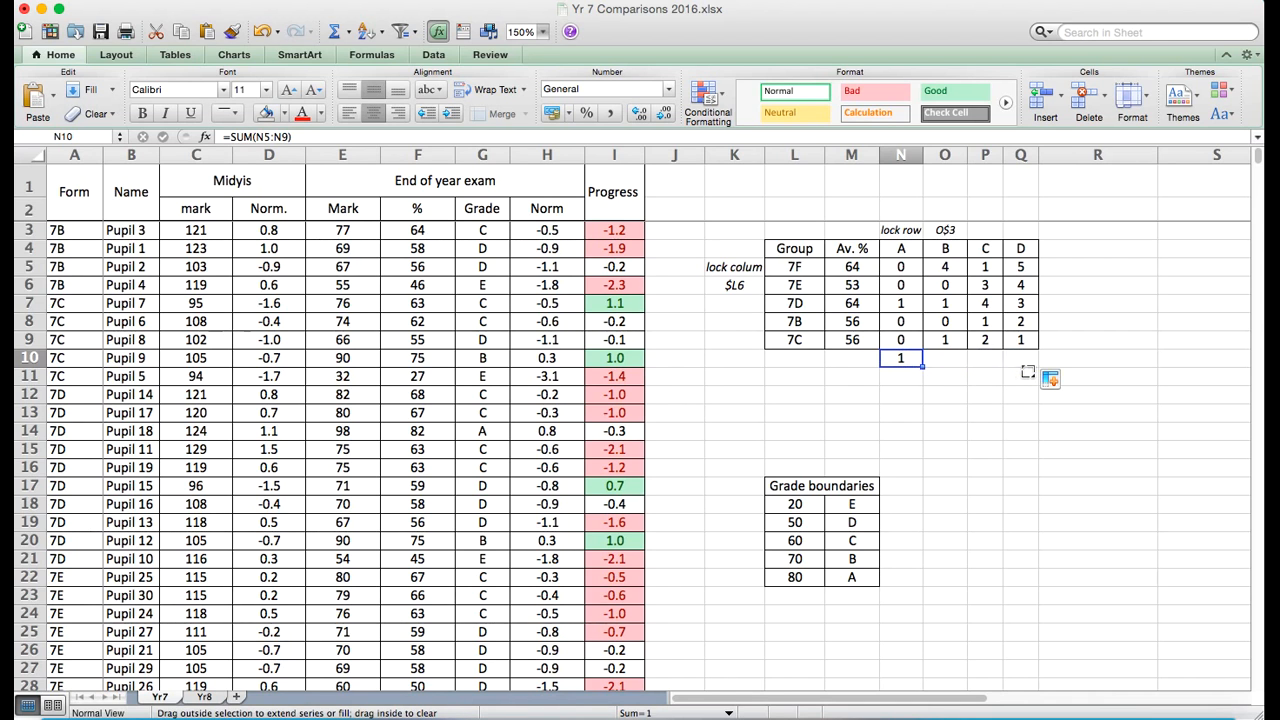
click(950, 356)
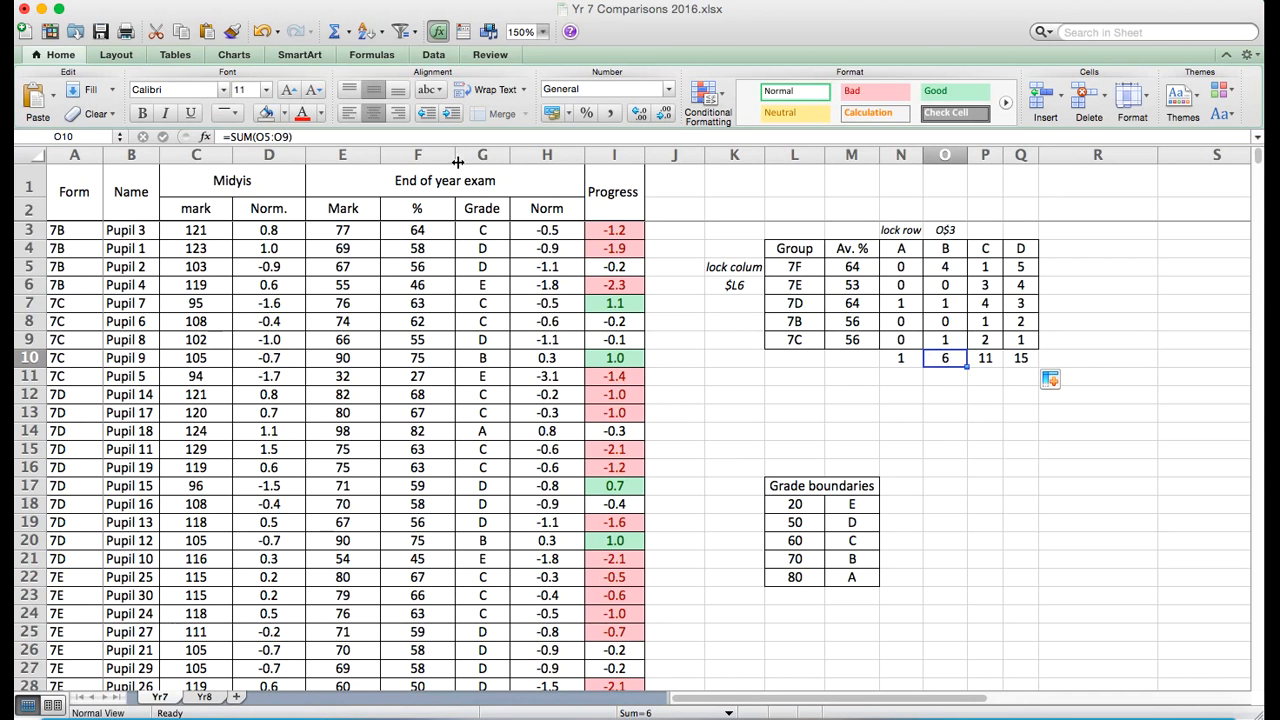
click(419, 138)
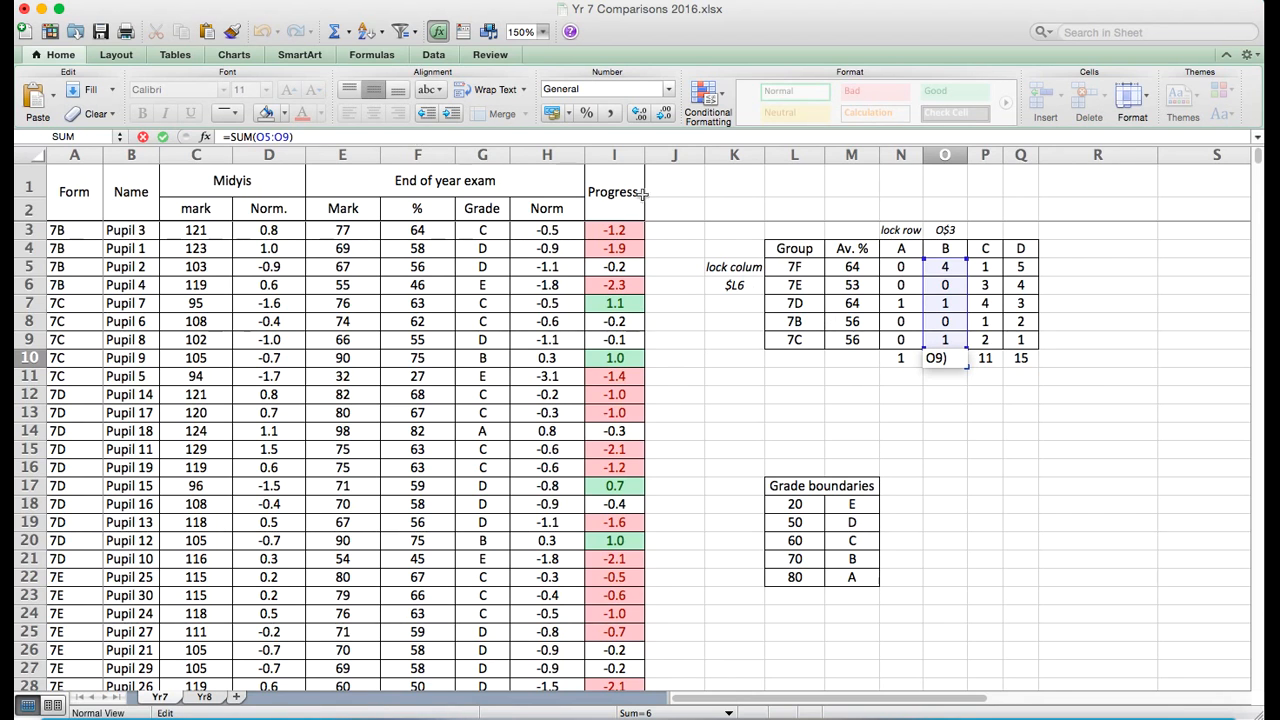
key(Return)
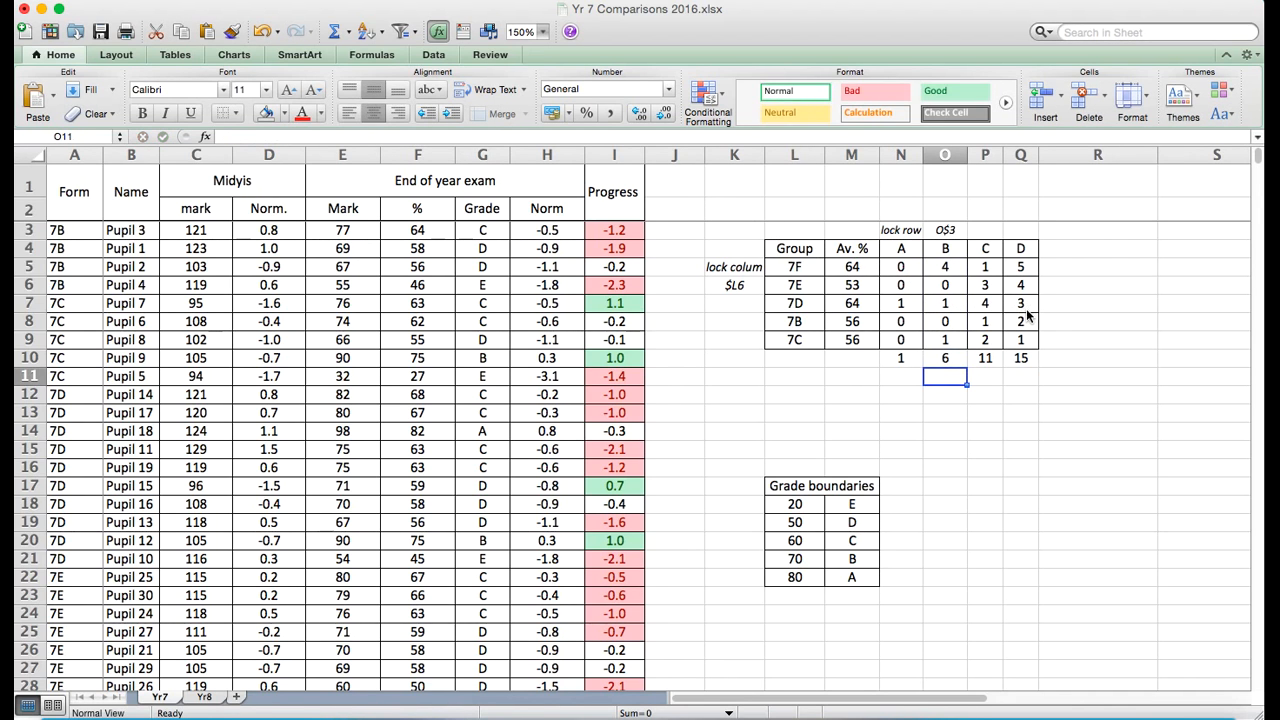
- Add a grand total in R10 with =SUM(N10:Q10) and check the range summed in Q10
click(1068, 363)
text(=sum()
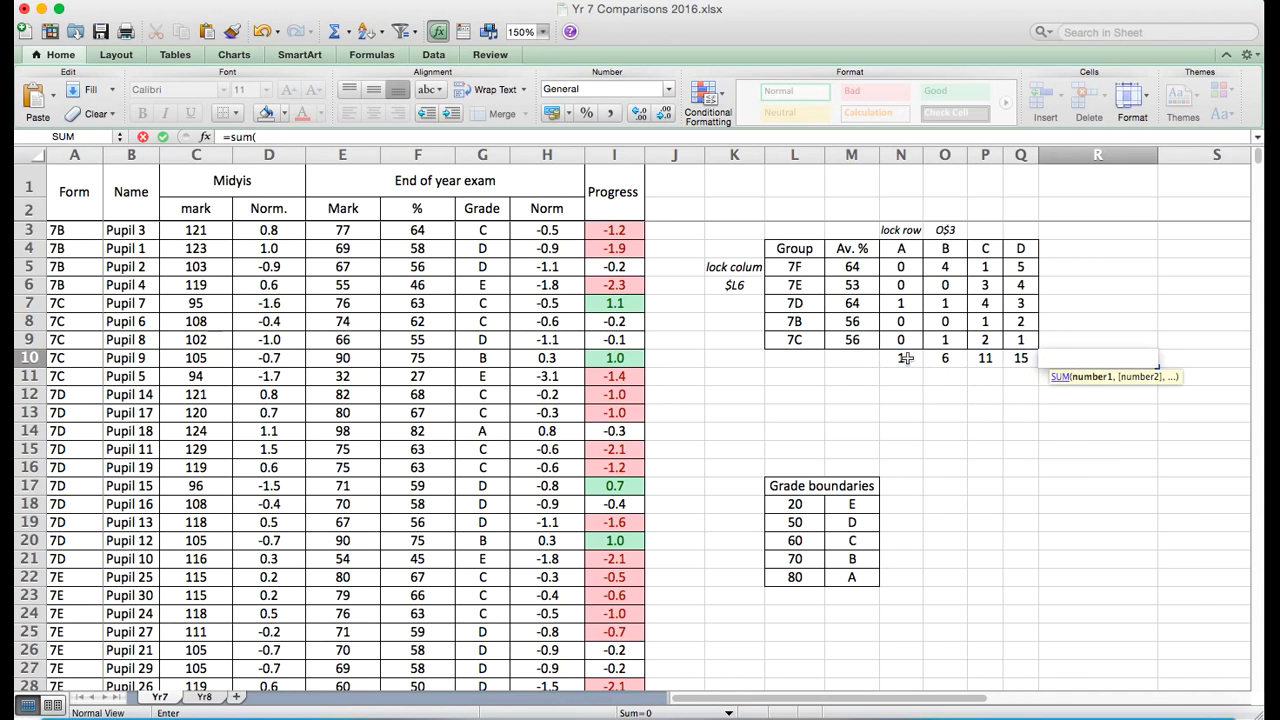
drag(900, 358, 1022, 360)
key(Return)
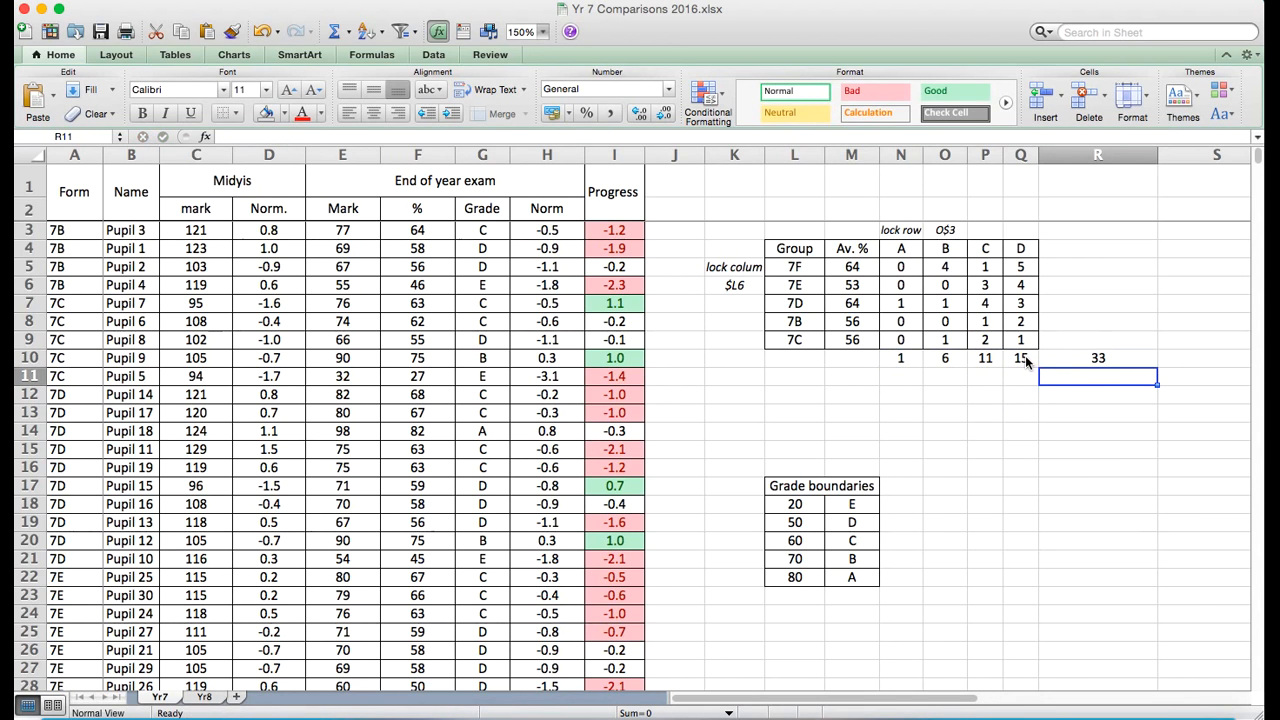
click(1082, 363)
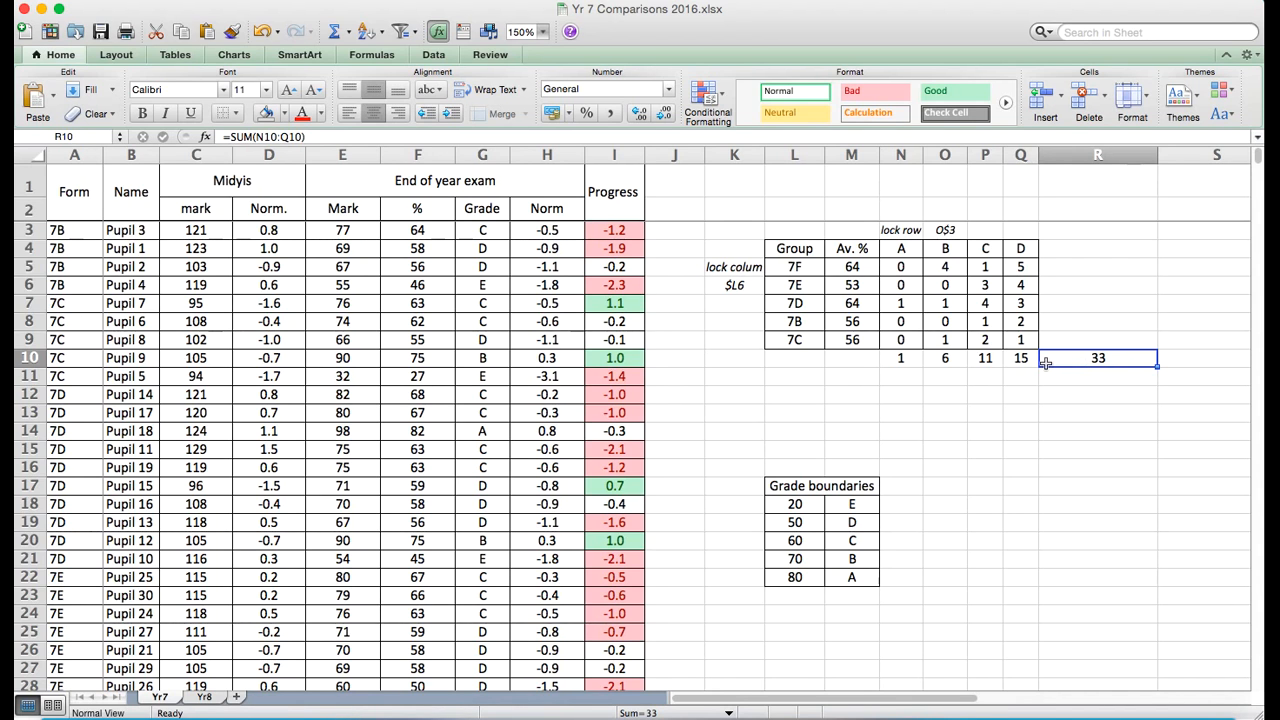
click(1033, 362)
click(494, 141)
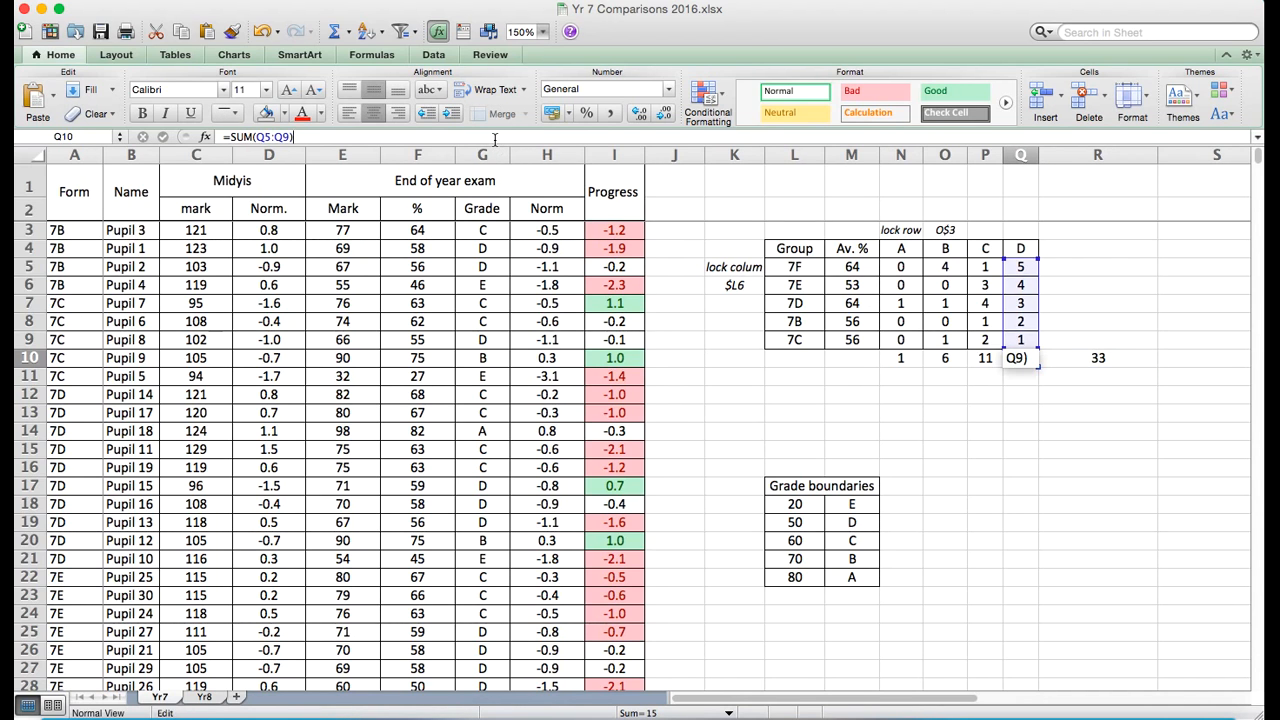
key(Return)
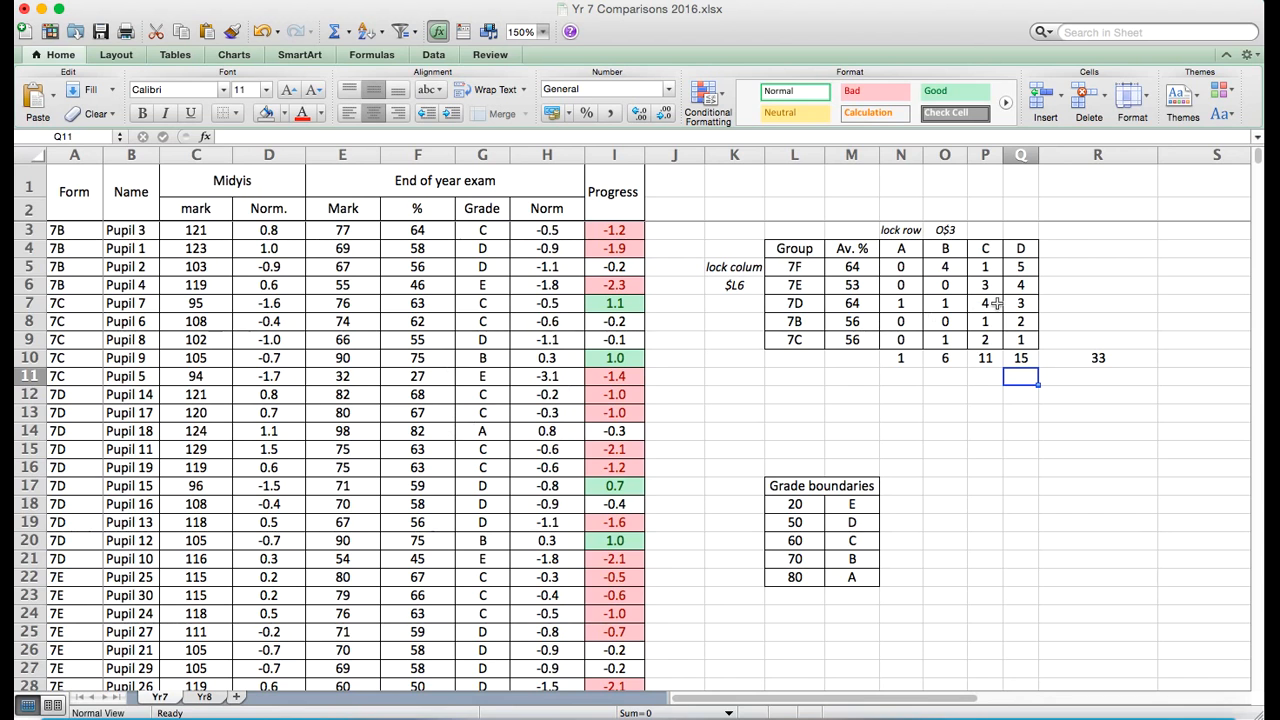
click(1101, 358)
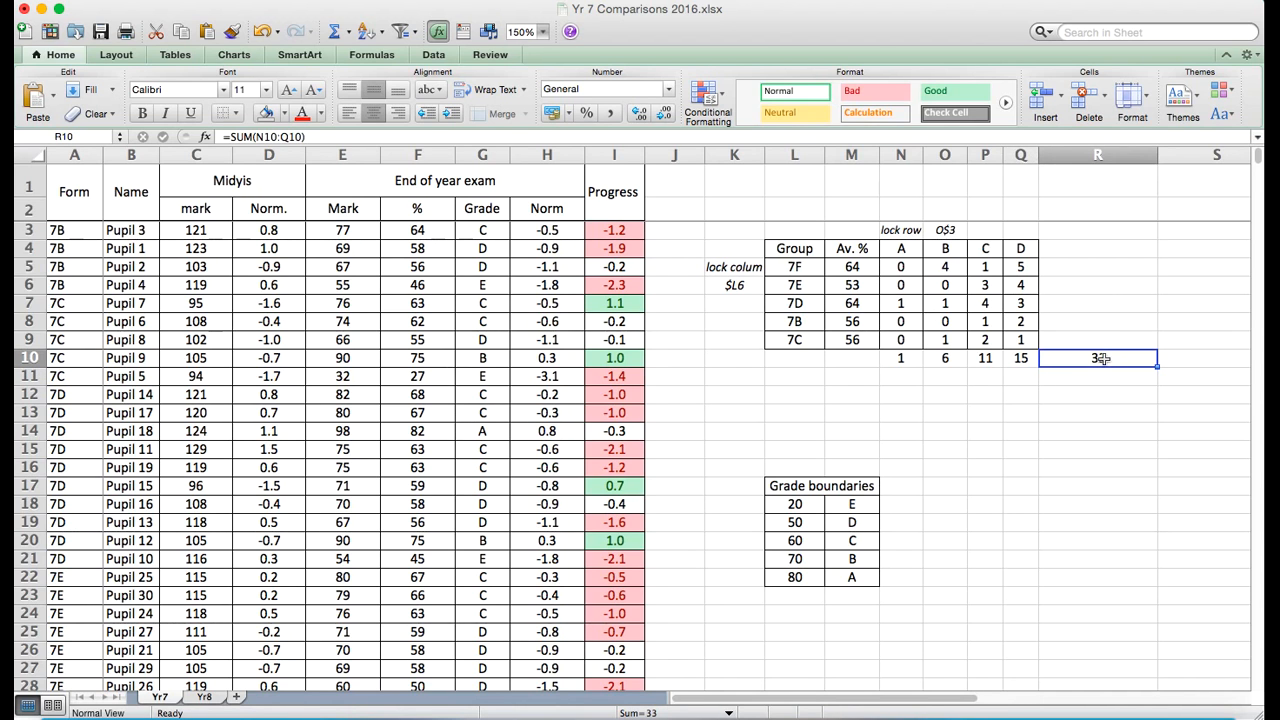
- Enter the grade heading E in R4, beside the D heading
click(1078, 248)
text(E)
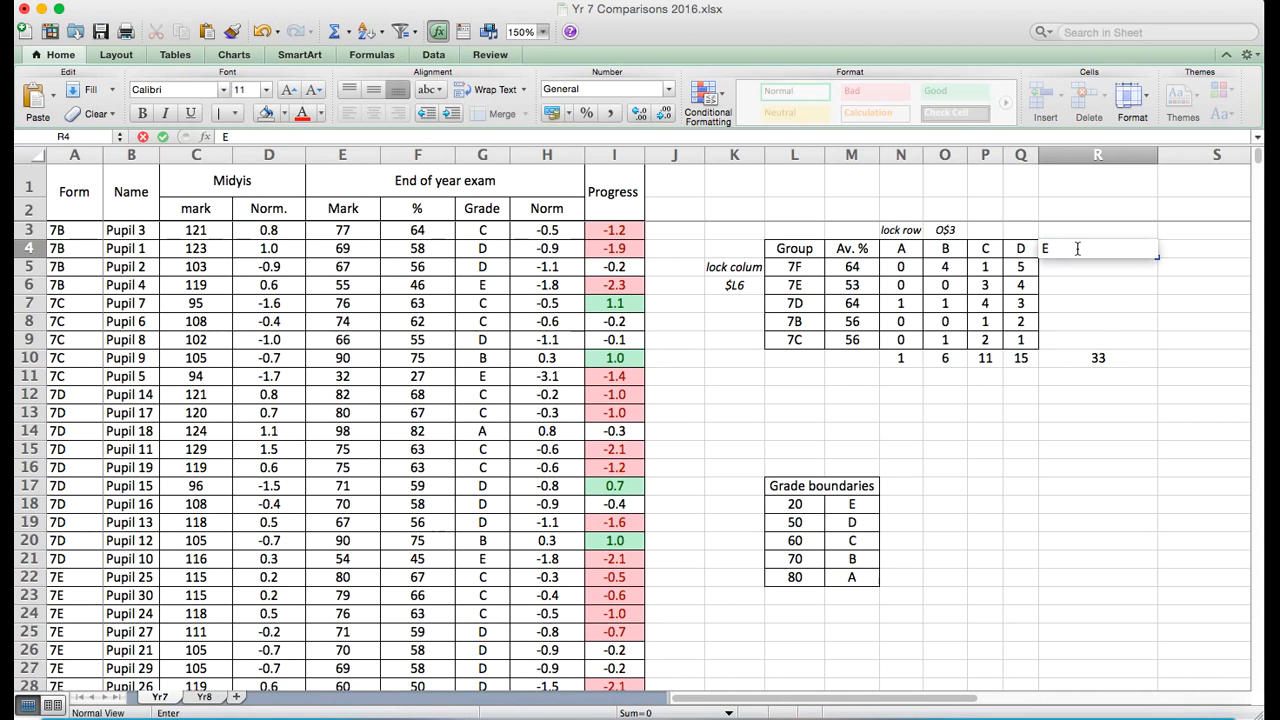
key(Return)
click(1085, 248)
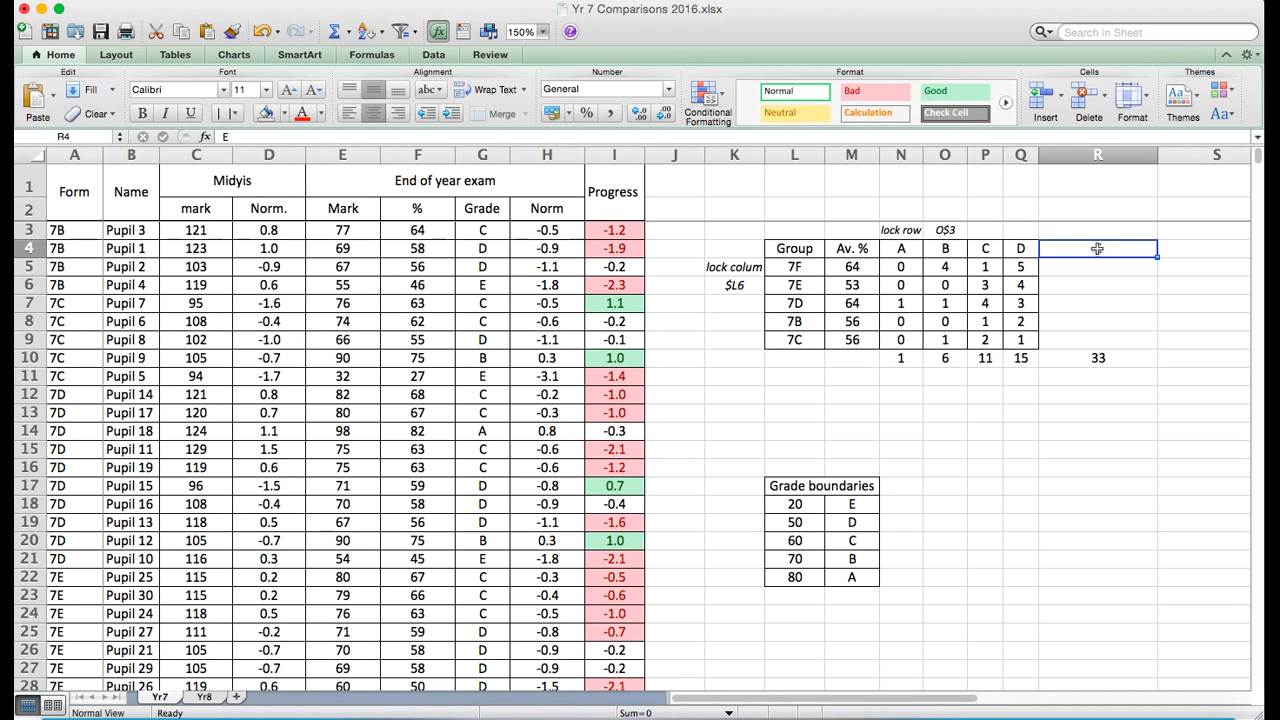
- Fill the grade counts and column total from column Q into the grade E column R, and narrow column R
mouse_move(1020, 266)
mouse_down()
mouse_move(1022, 330)
mouse_move(1040, 348)
mouse_move(1079, 350)
mouse_move(1037, 348)
mouse_move(1020, 266)
mouse_up()
drag(1038, 367, 1126, 363)
drag(1157, 156, 1085, 157)
- Add a grand total of all grade counts in S10 with =SUM(N10:R10)
click(1122, 352)
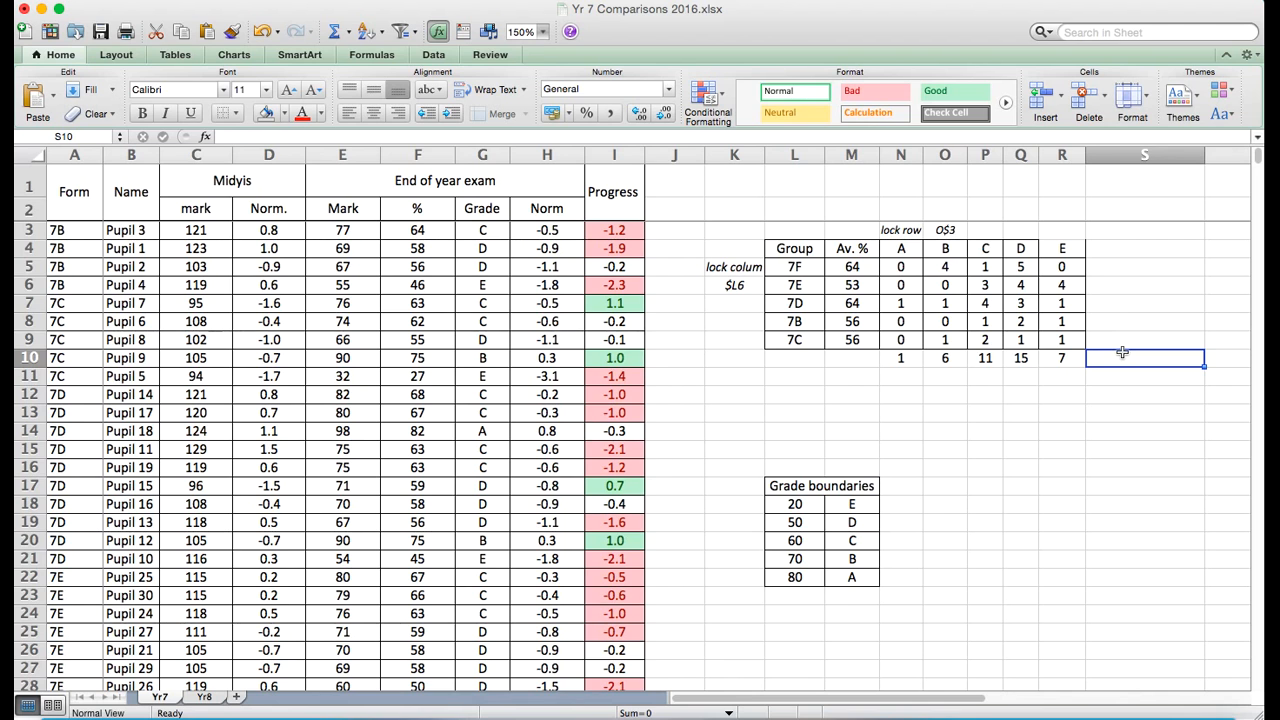
text(=sum()
drag(905, 358, 1084, 365)
key(Return)
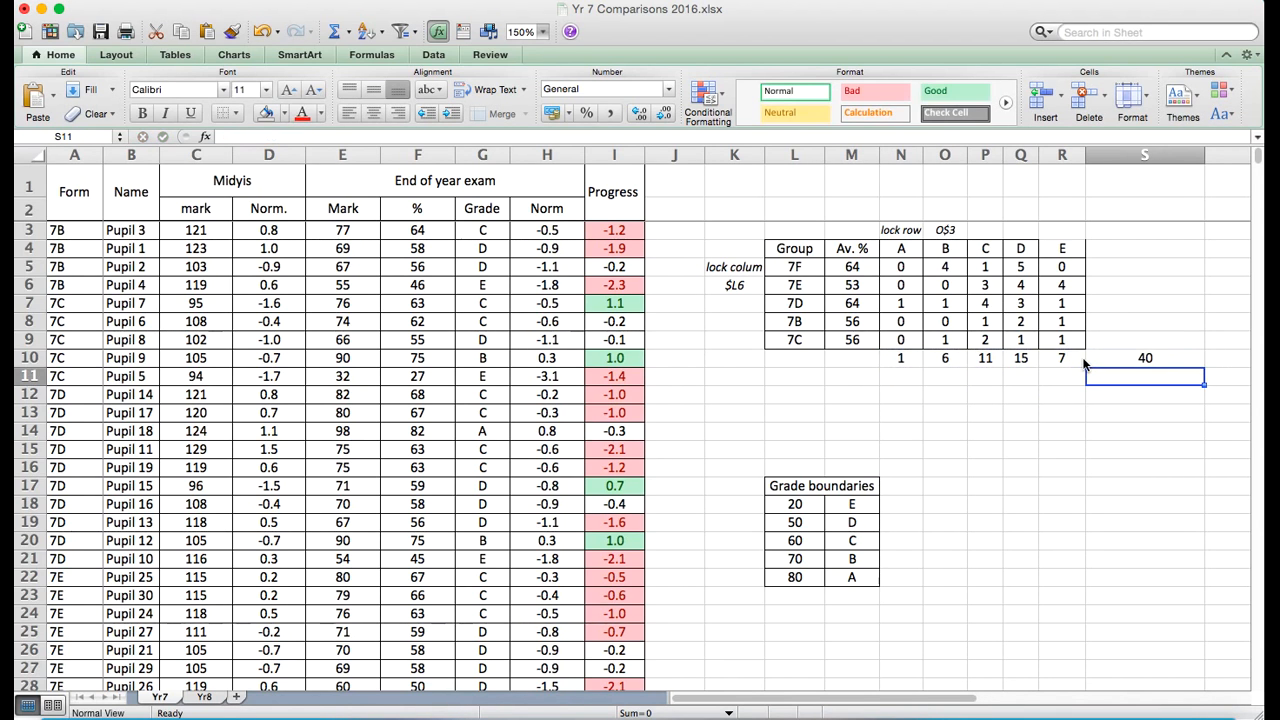
- Conditionally format S10 with yellow fill and dark yellow text when its value is equal to =$C$44
click(1140, 357)
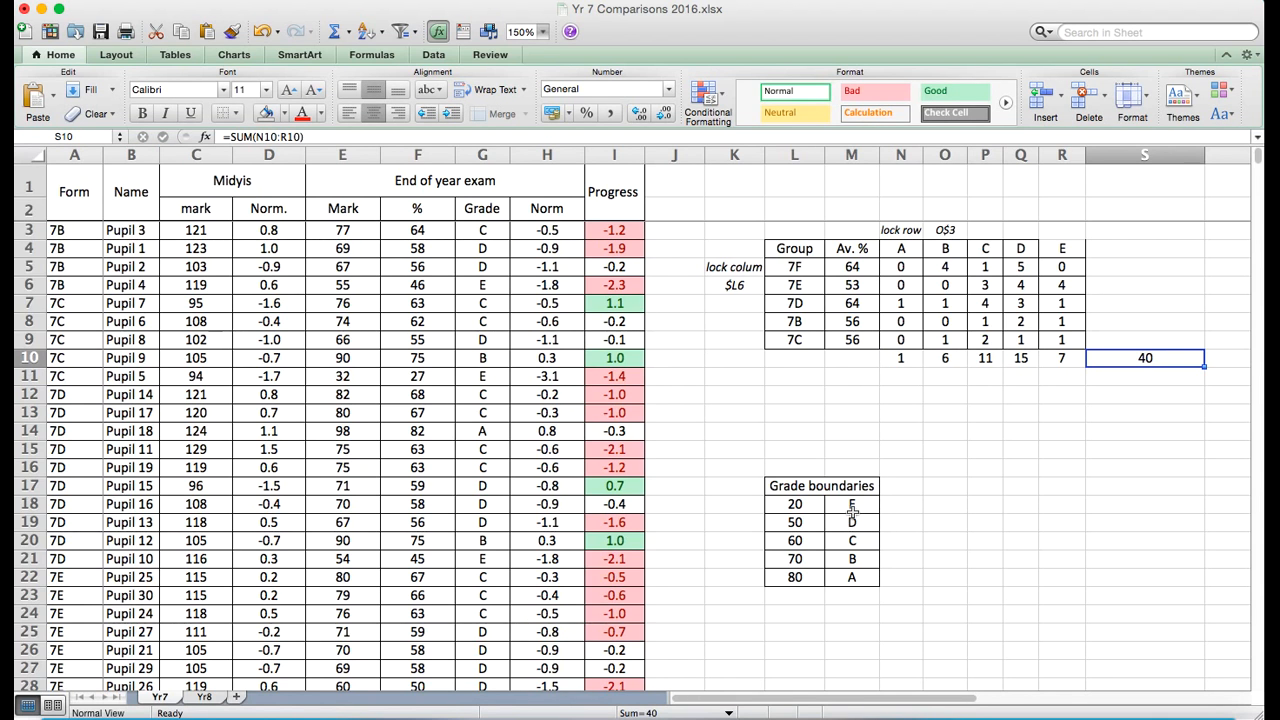
click(708, 96)
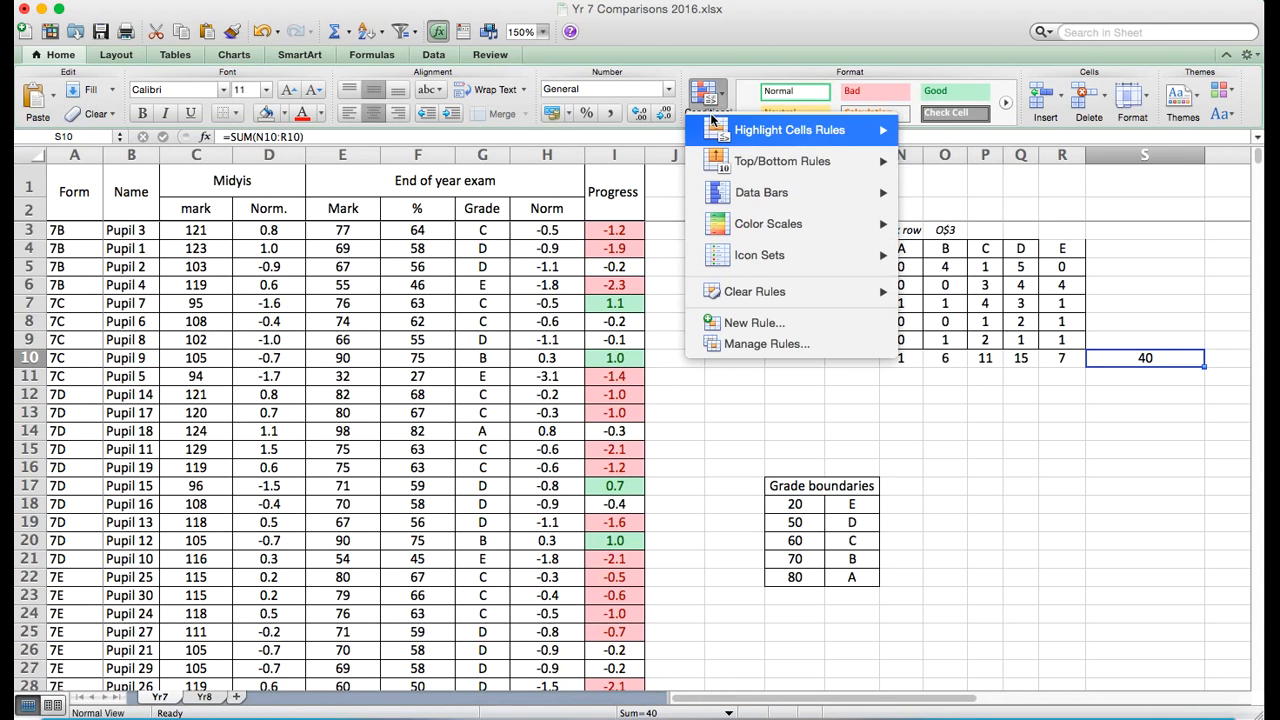
mouse_move(733, 141)
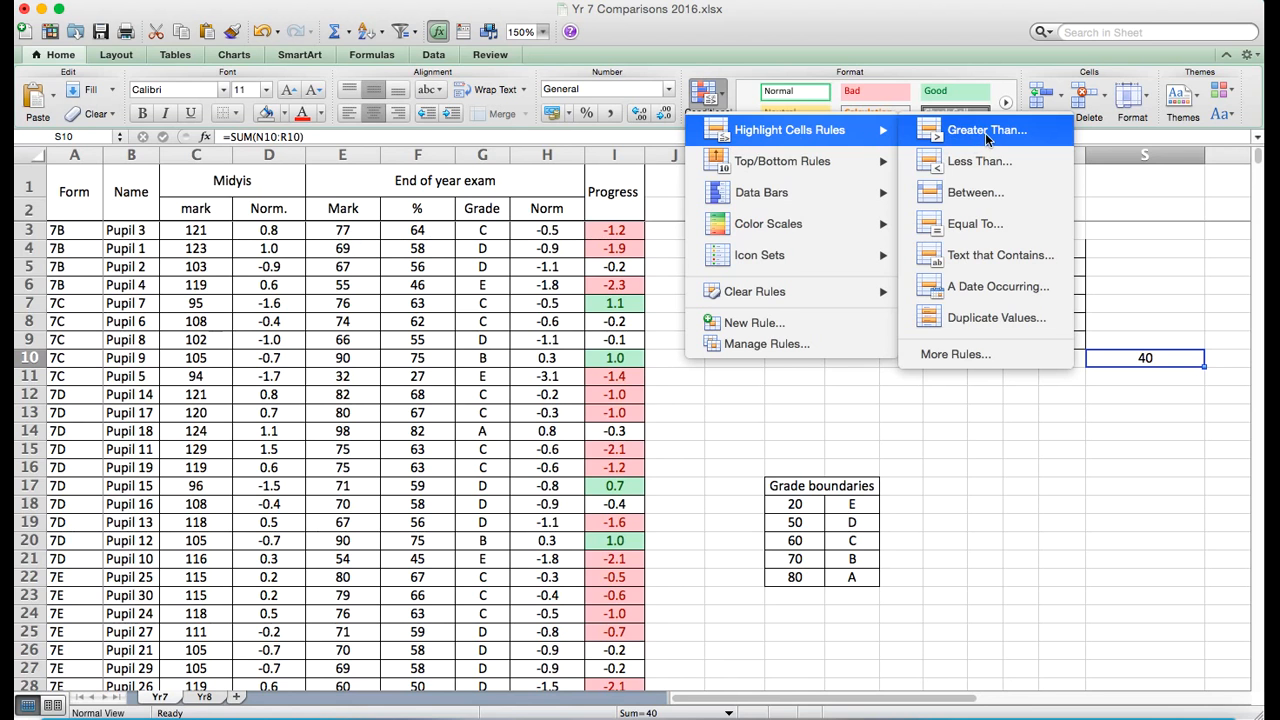
click(981, 224)
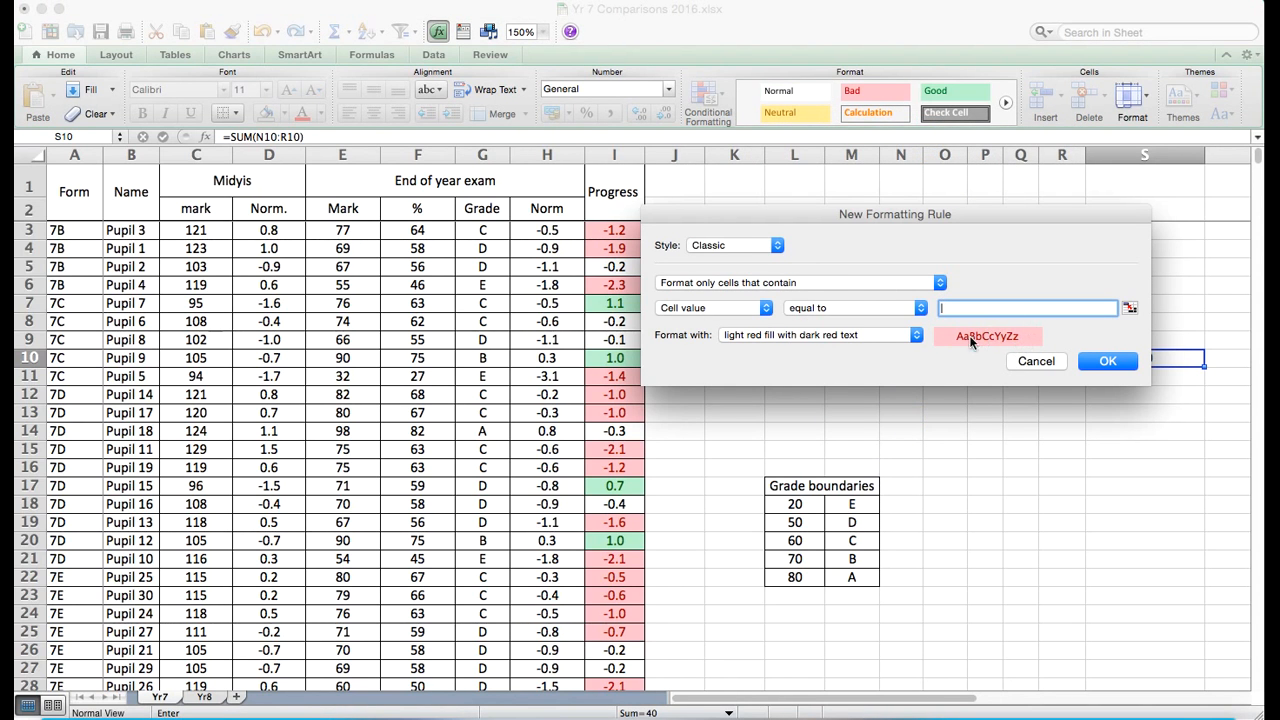
click(916, 336)
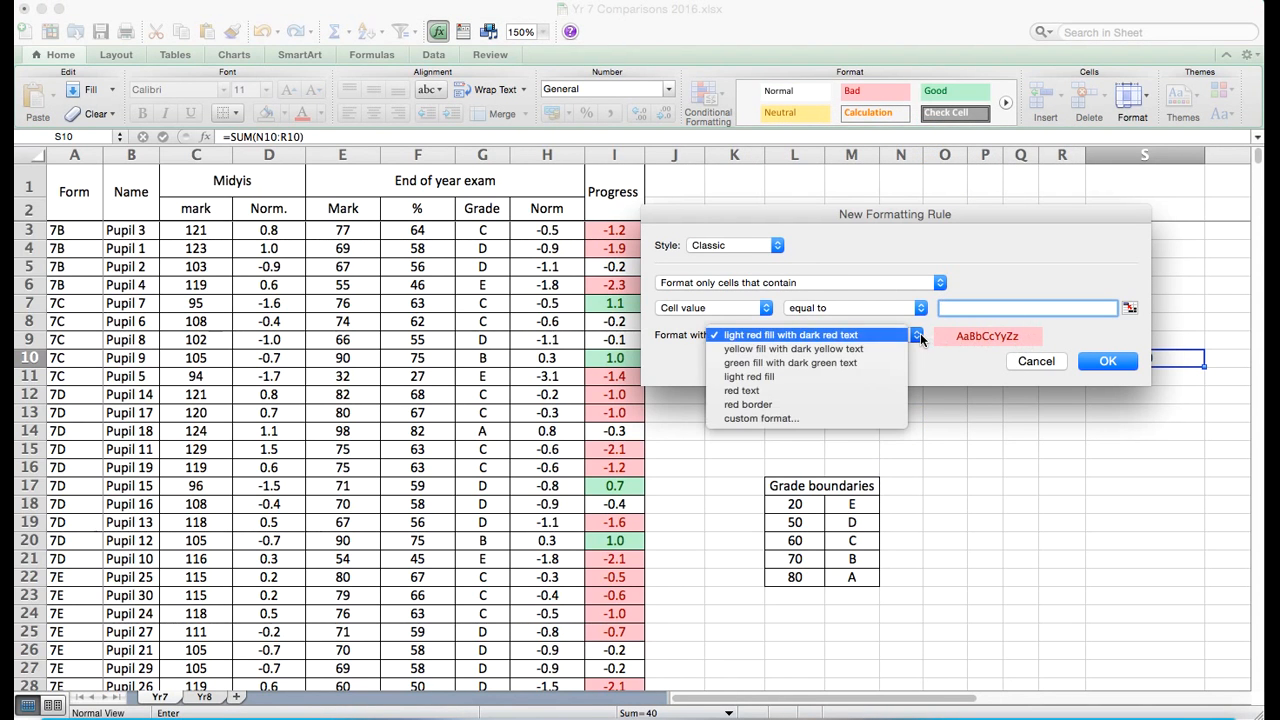
click(810, 348)
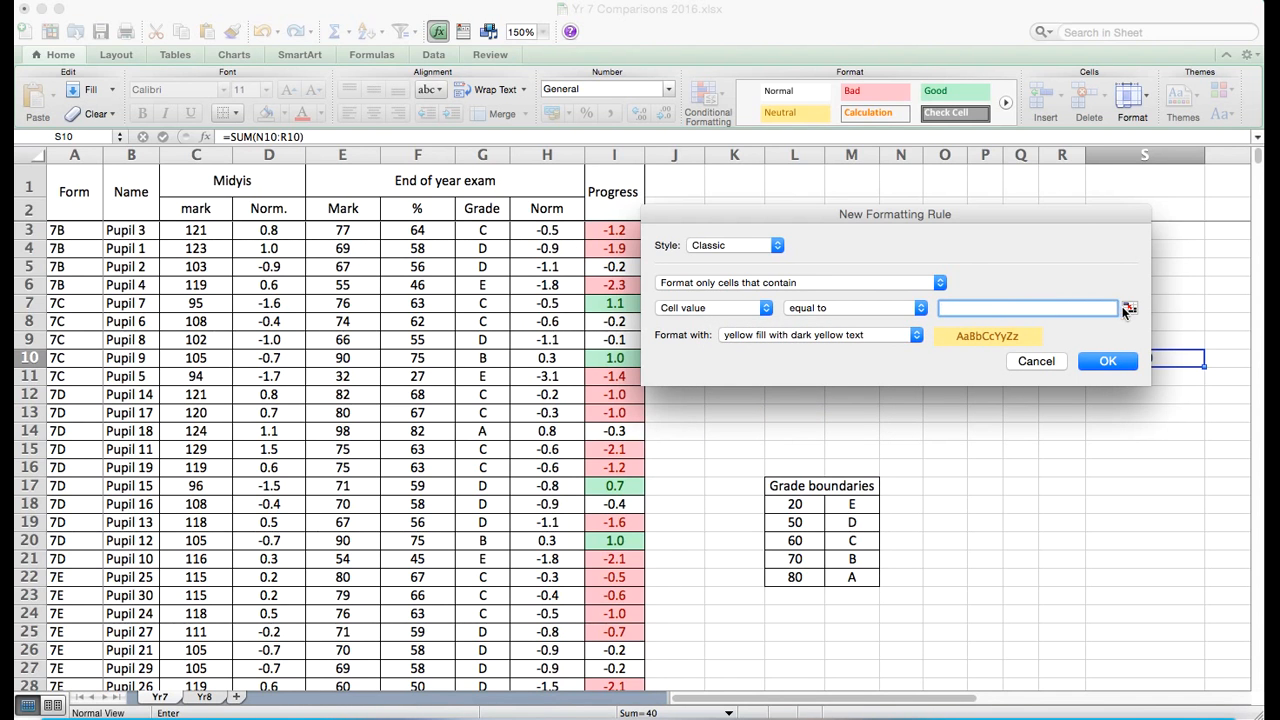
click(1128, 309)
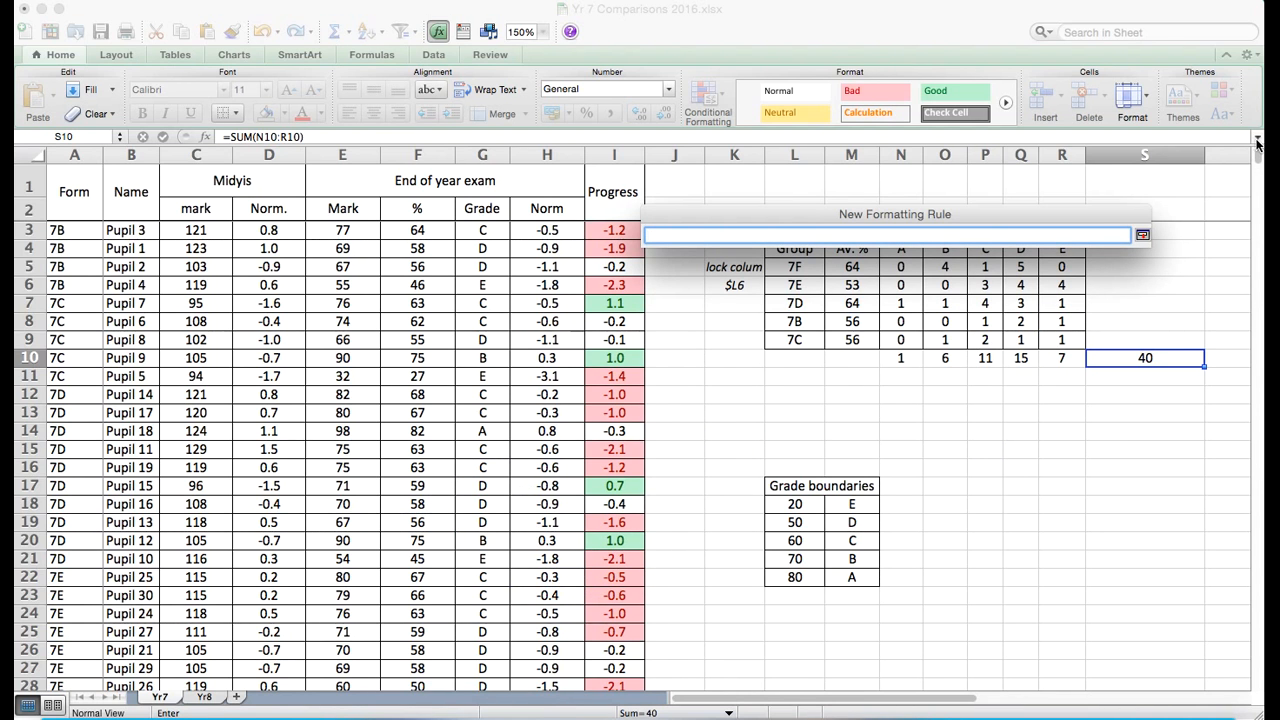
mouse_move(1260, 158)
mouse_down()
mouse_move(1259, 178)
mouse_move(1259, 166)
mouse_up()
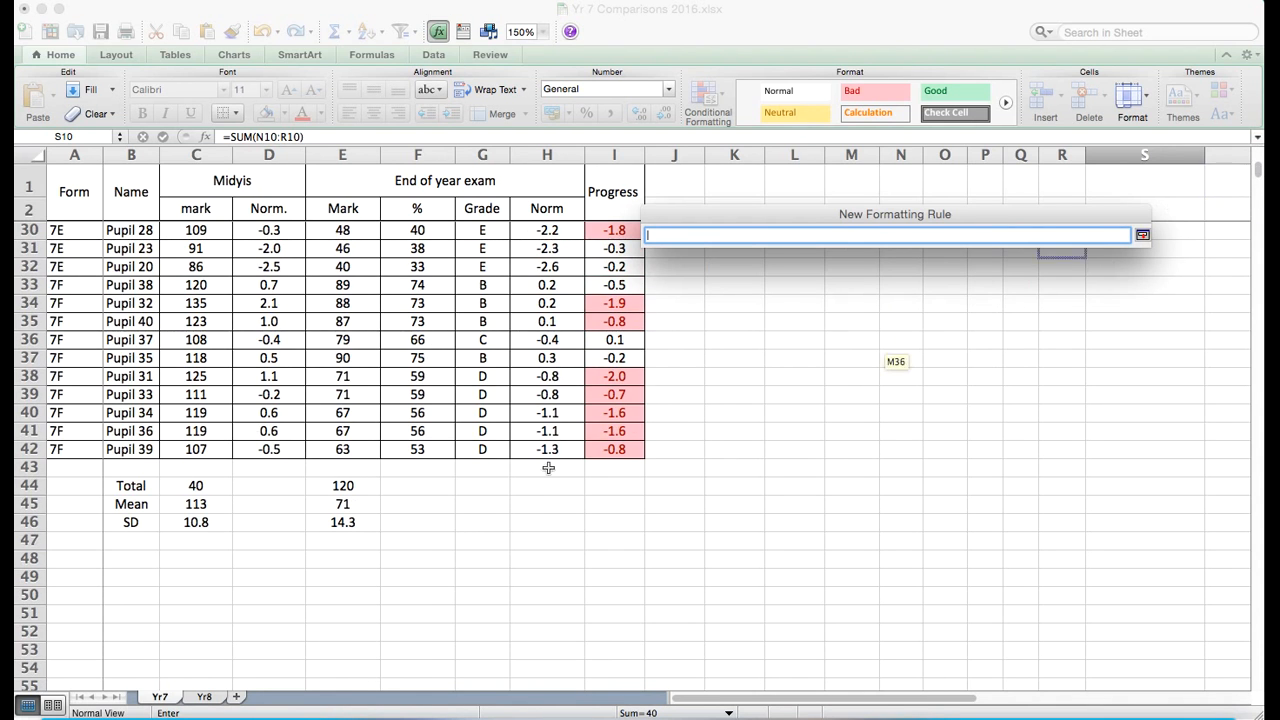
click(214, 487)
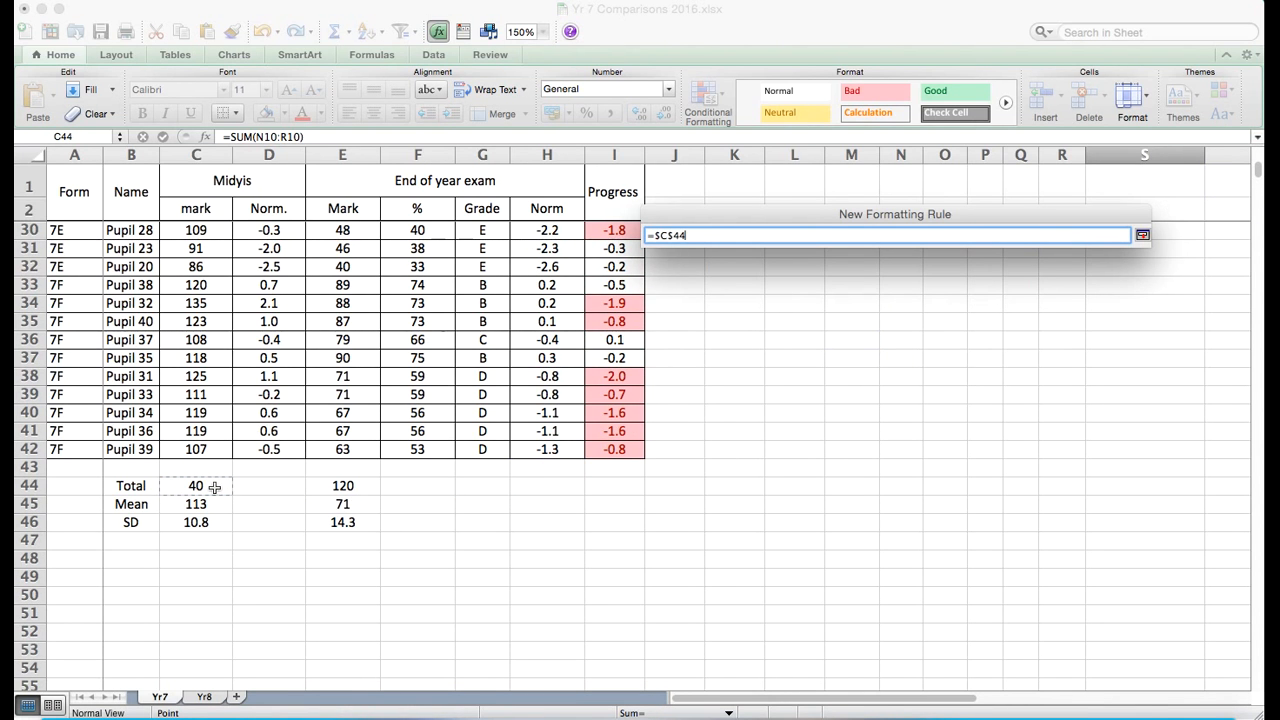
key(Return)
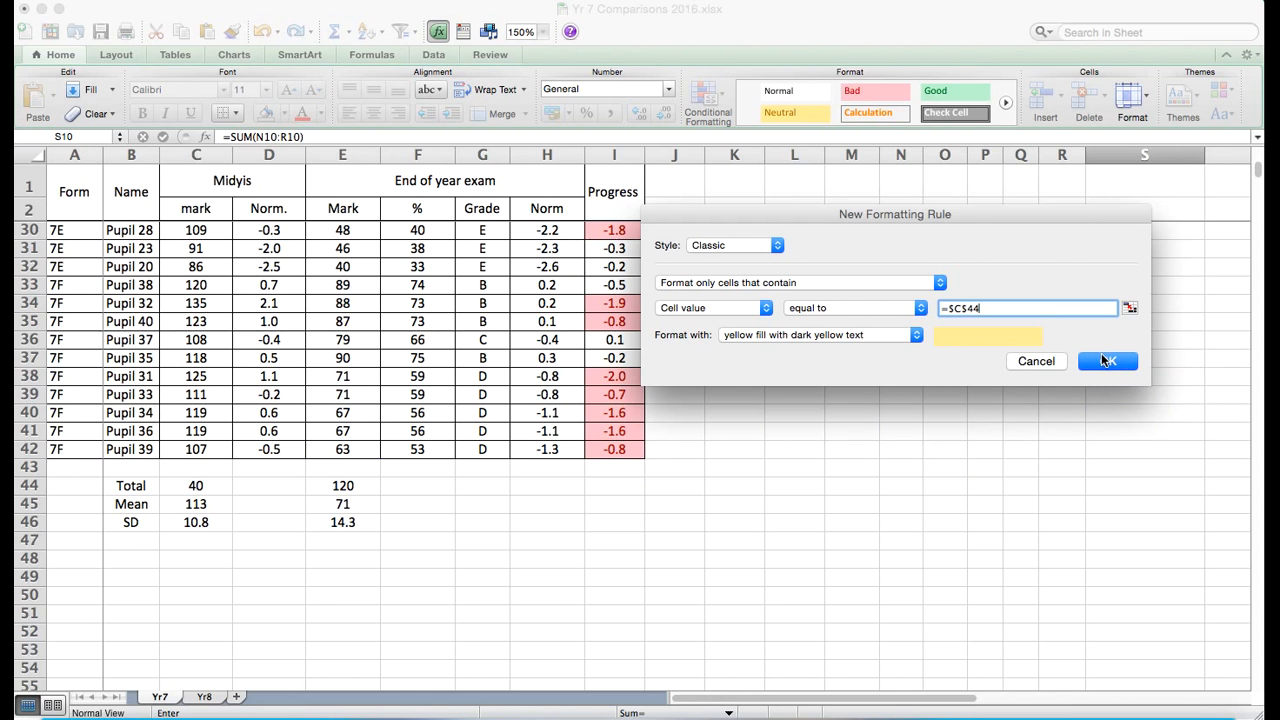
click(1105, 360)
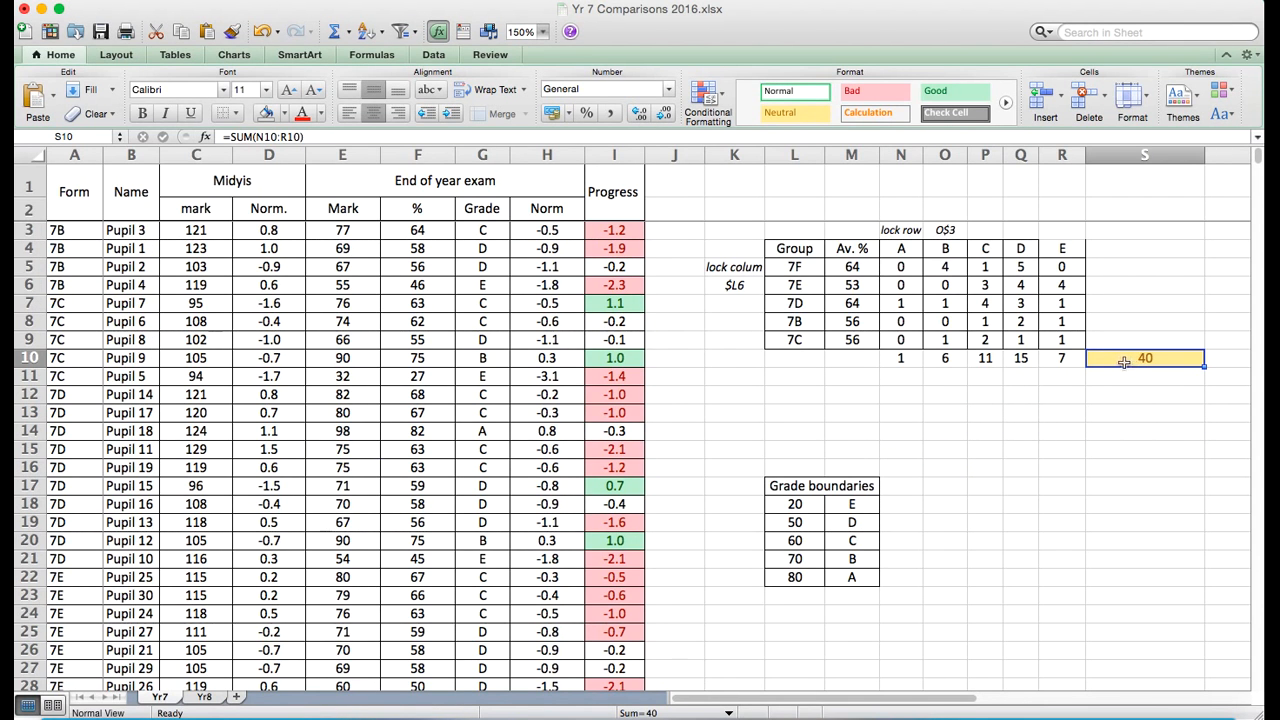
- Test the grand total's formatting by clearing the grade in G8, and restore the formula by filling down from G7
click(504, 320)
key(BackSpace)
key(Return)
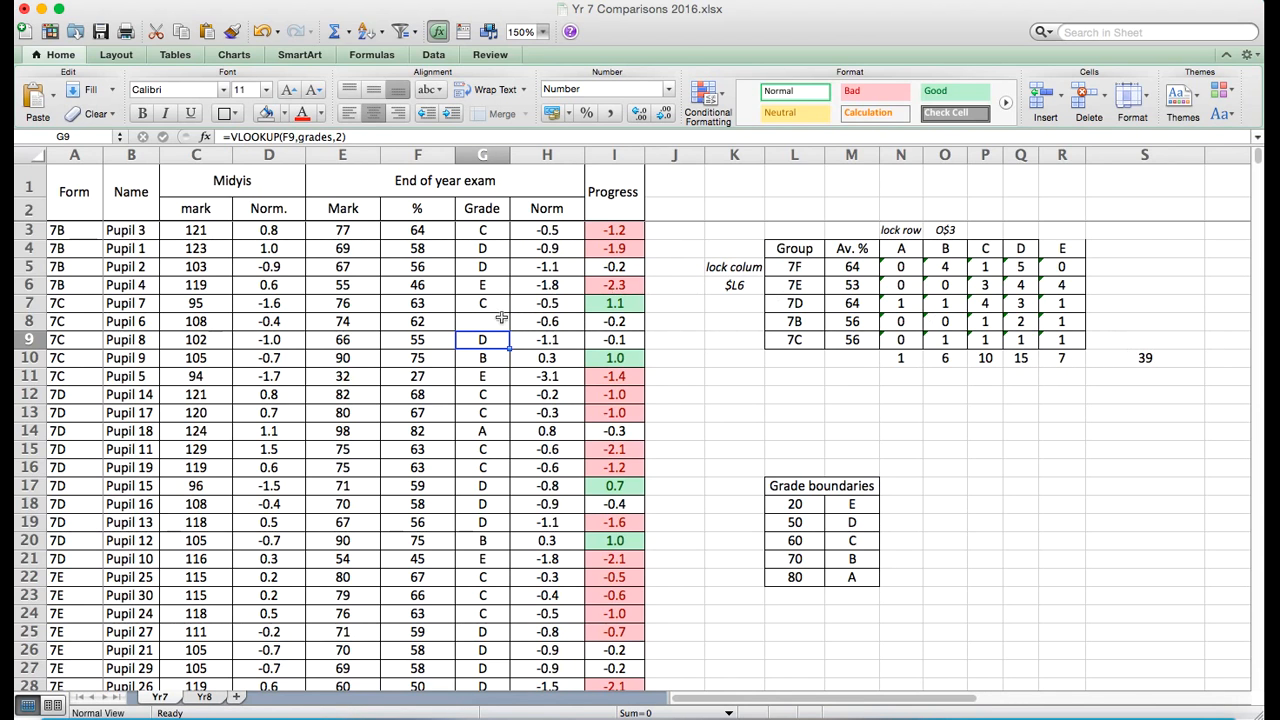
click(478, 305)
drag(508, 311, 508, 327)
click(1173, 358)
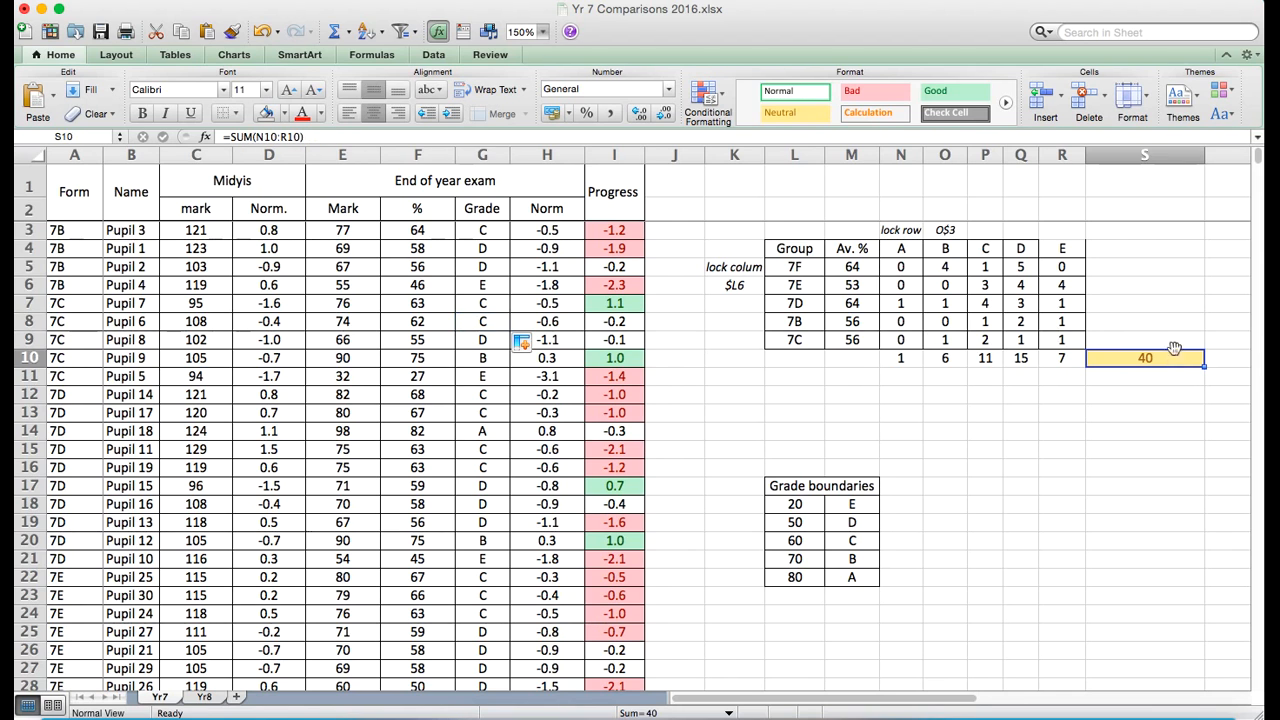
- Narrow column S and delete the row and column locking notes above and beside the summary table
drag(1204, 157, 1124, 157)
click(1105, 424)
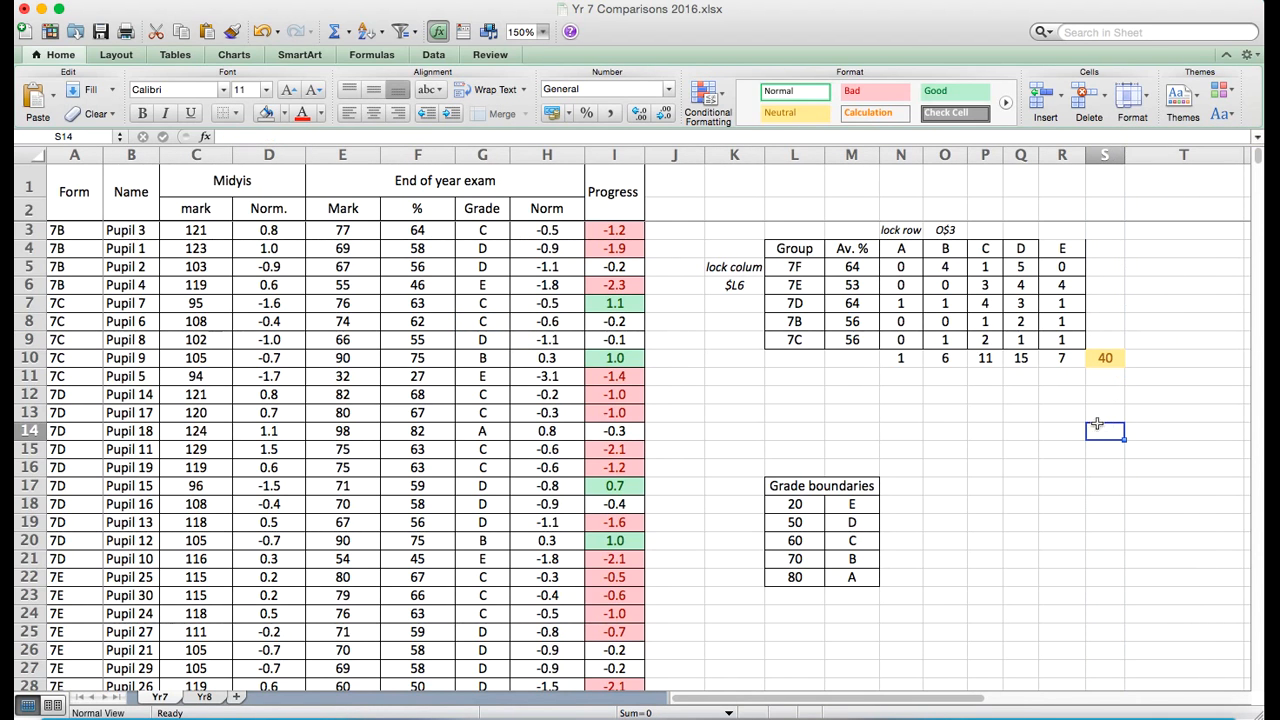
drag(900, 228, 965, 230)
drag(753, 269, 751, 291)
key(Delete)
click(737, 341)
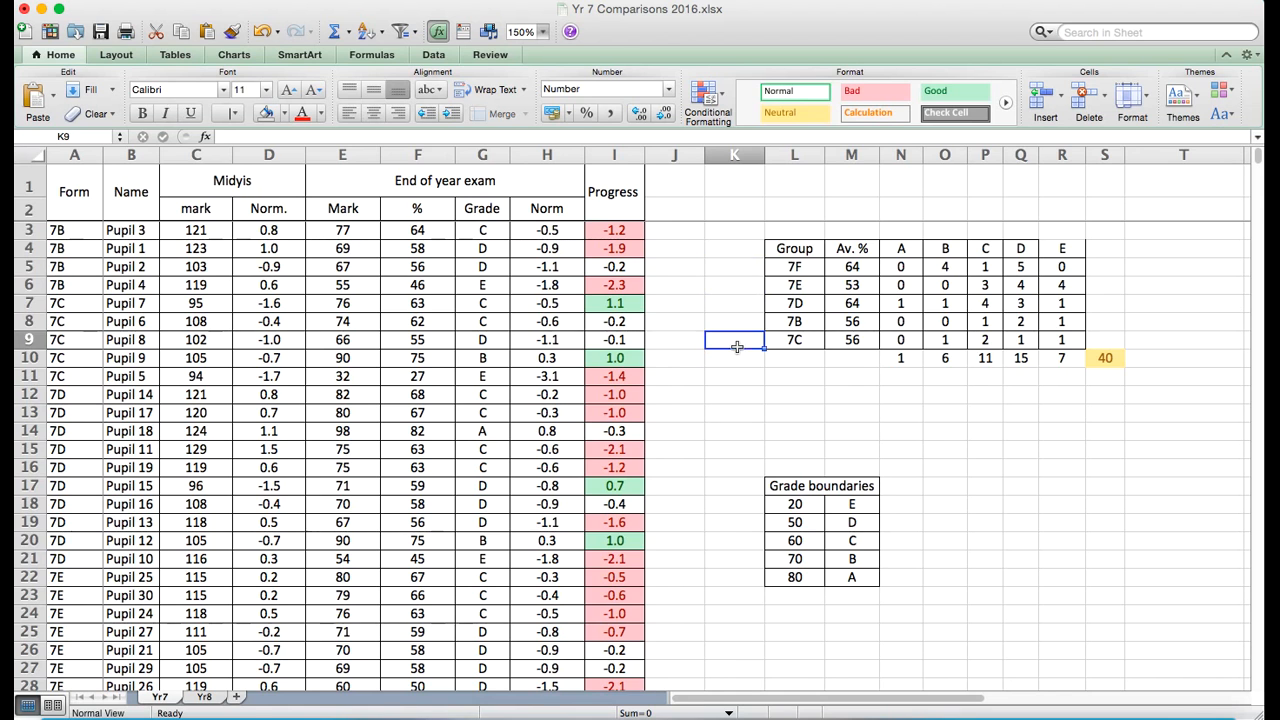
- Delete the empty column K and narrow the spacer column J beside the Progress column
click(719, 152)
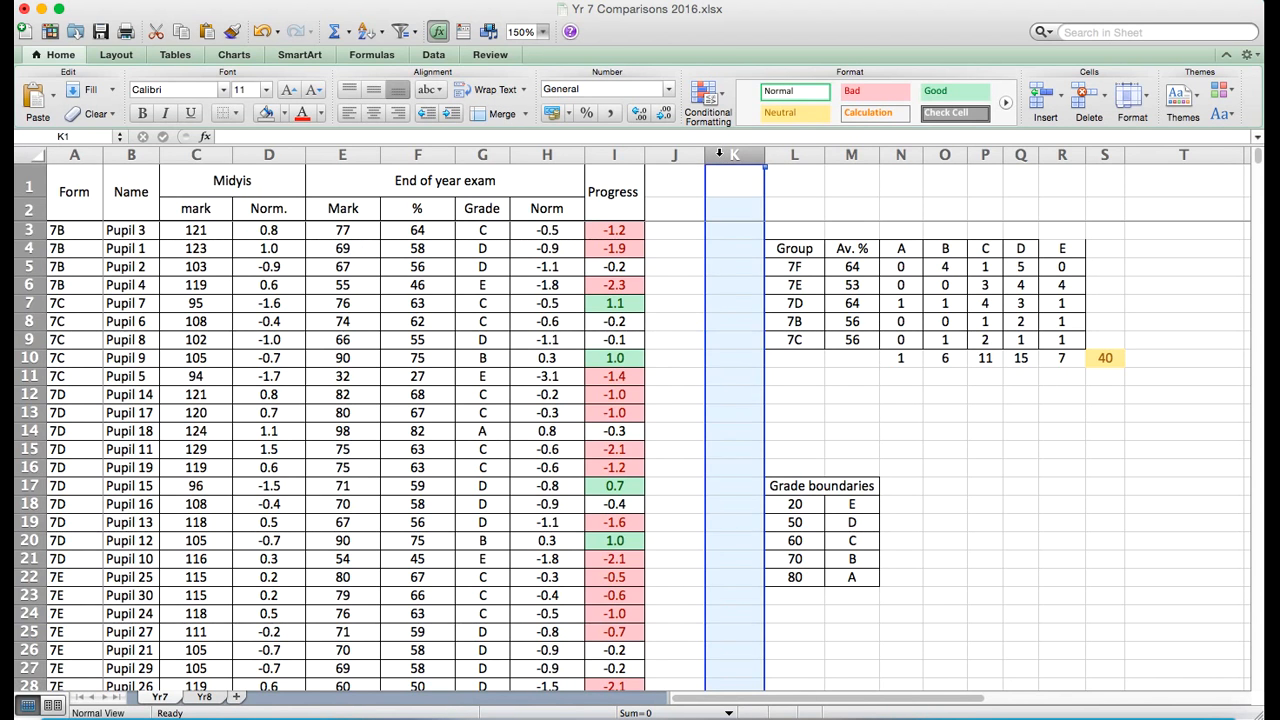
right_click(718, 152)
click(766, 251)
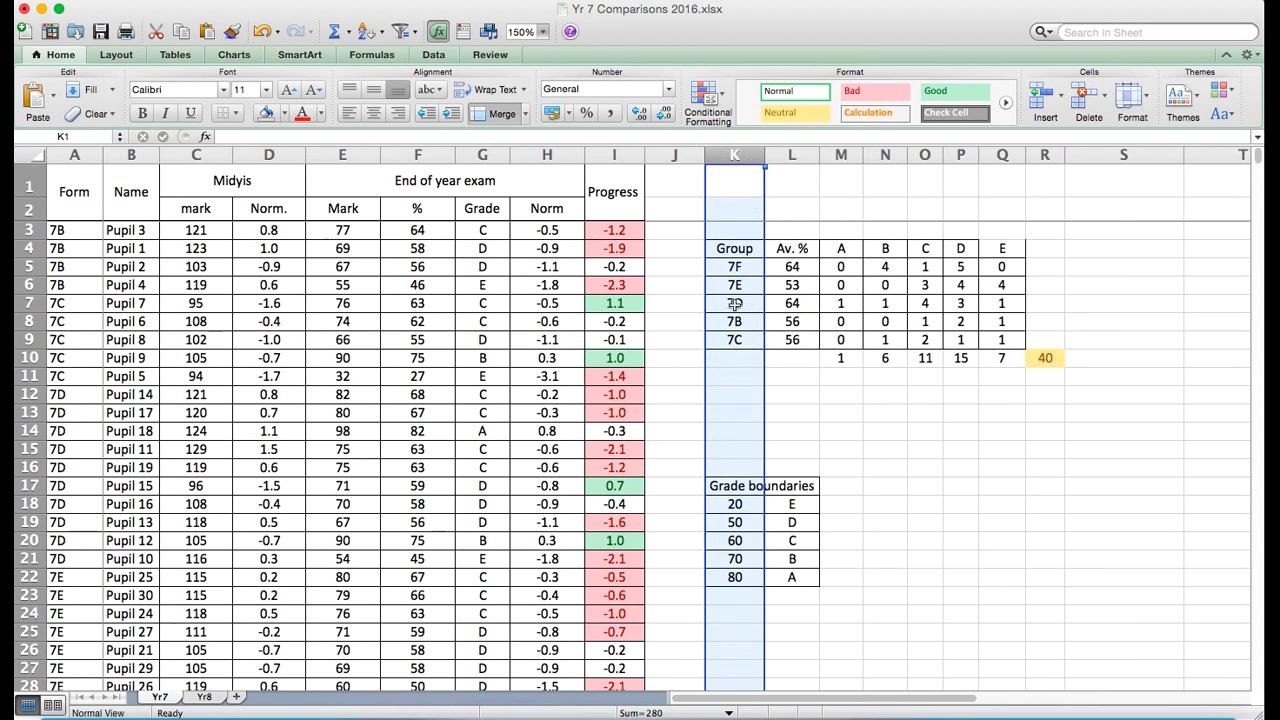
drag(704, 157, 670, 158)
click(806, 376)
- Review the Midyis total, mean and SD formulas in C44, C45 and C46
scroll(805, 384, down, 2)
scroll(805, 384, down, 10)
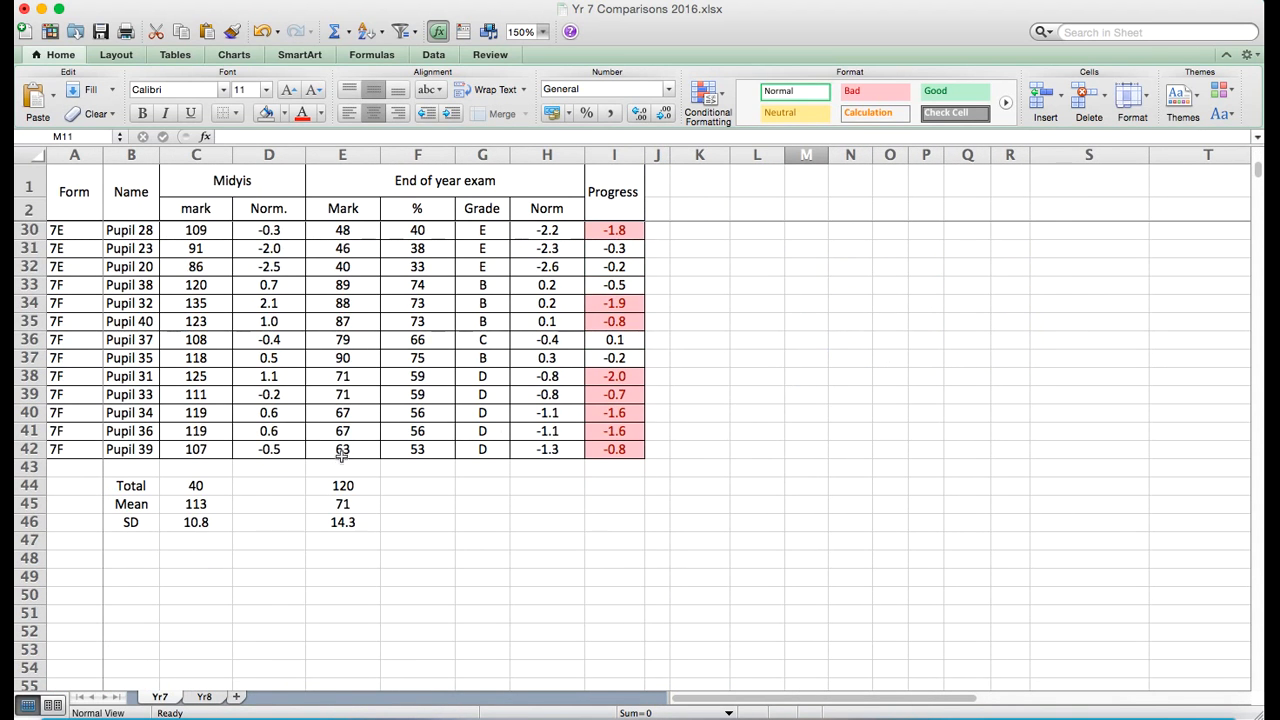
click(194, 485)
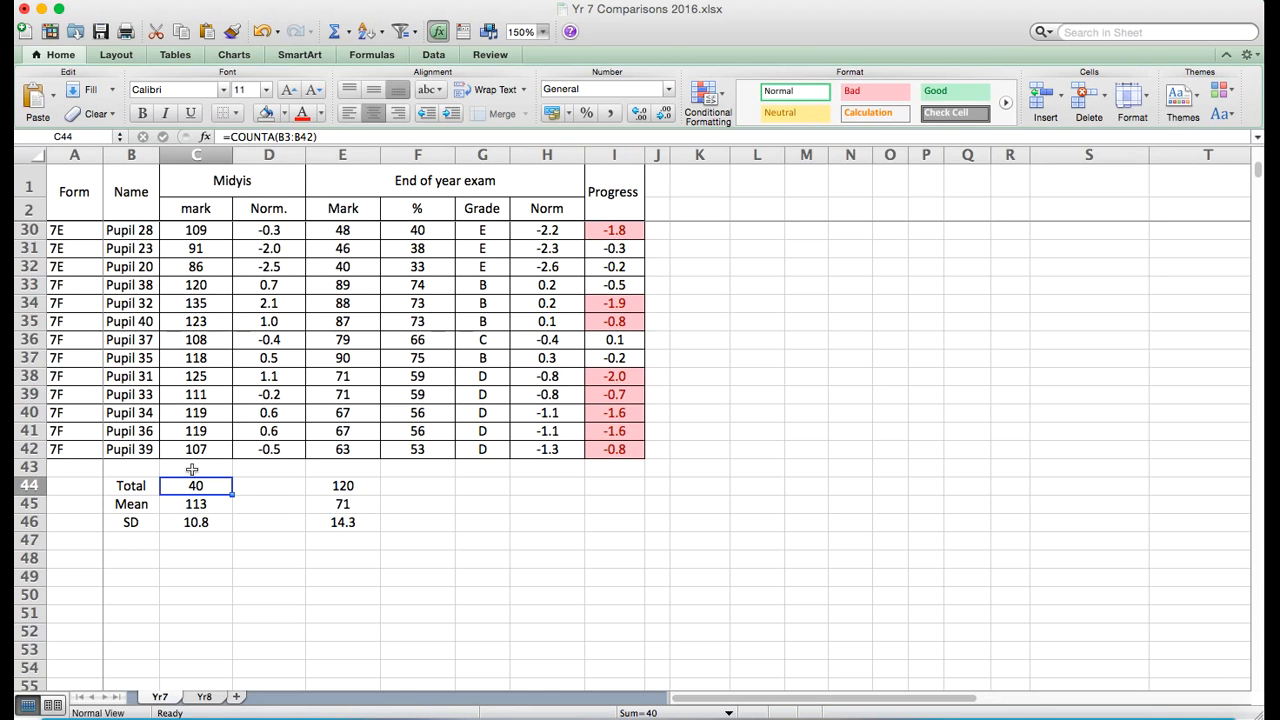
click(195, 506)
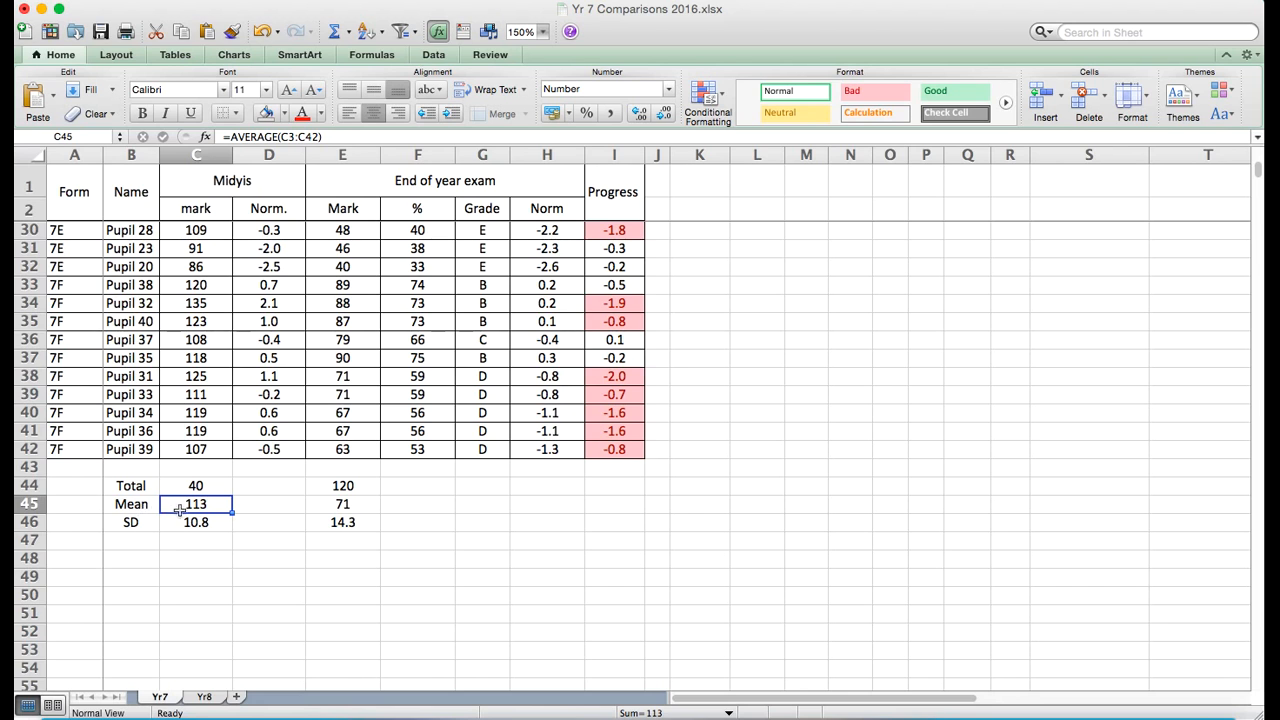
click(184, 528)
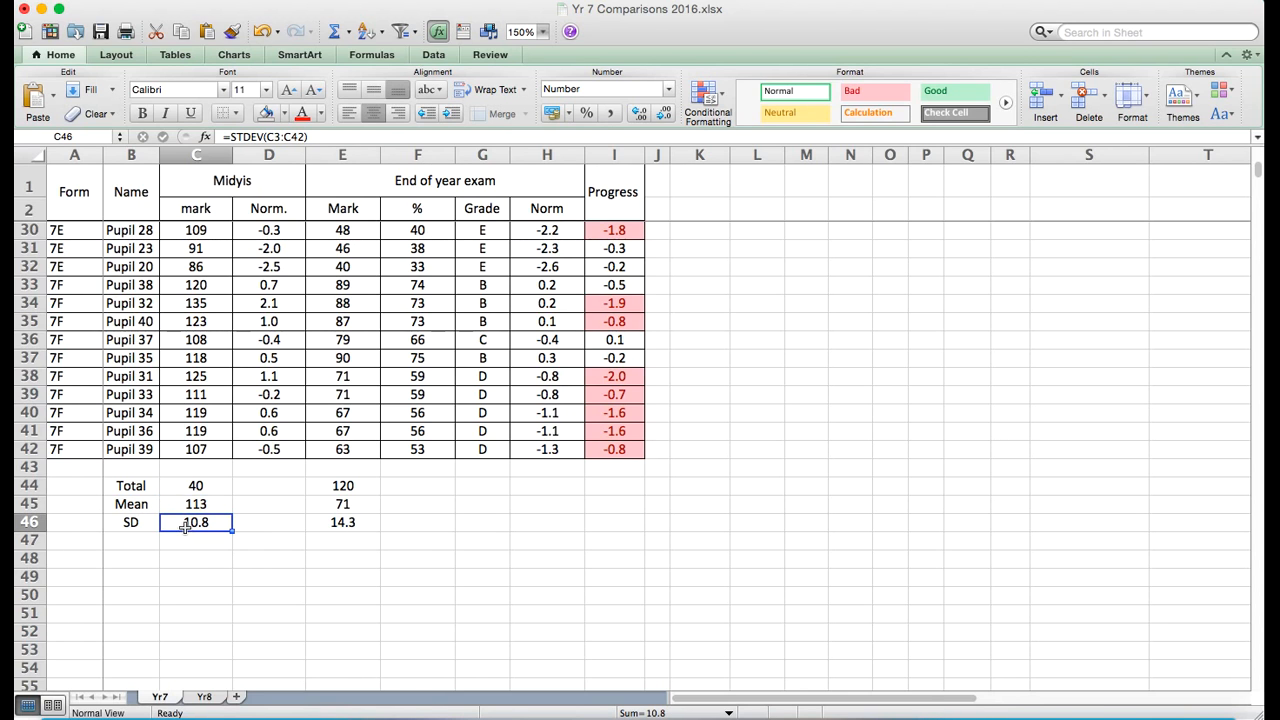
- Label the exam's maximum mark by entering Max in F44
click(333, 486)
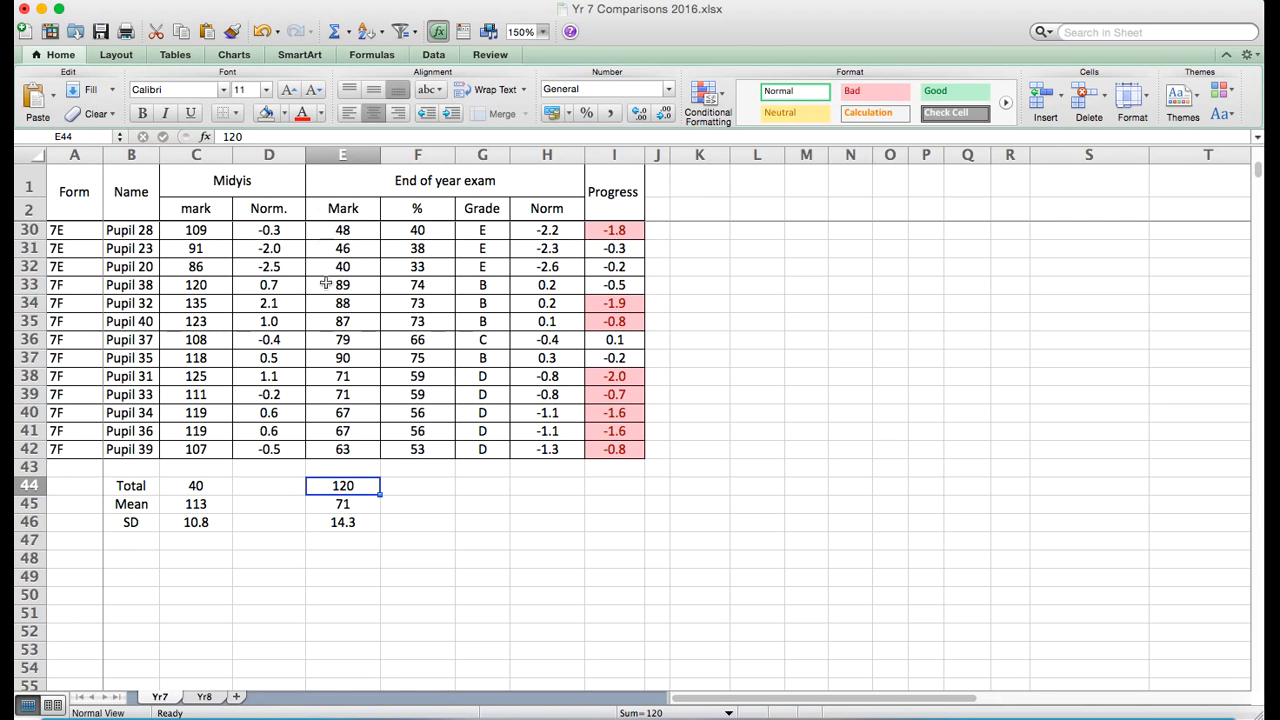
click(399, 486)
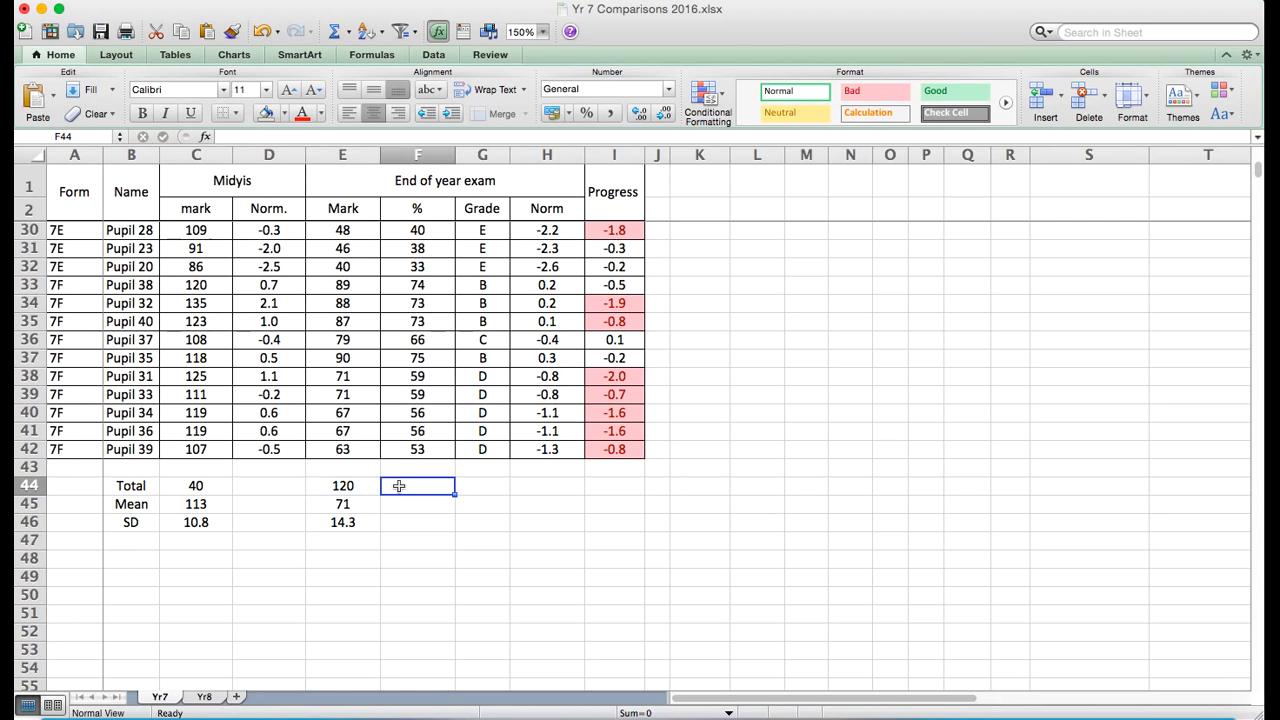
text(Max)
key(Return)
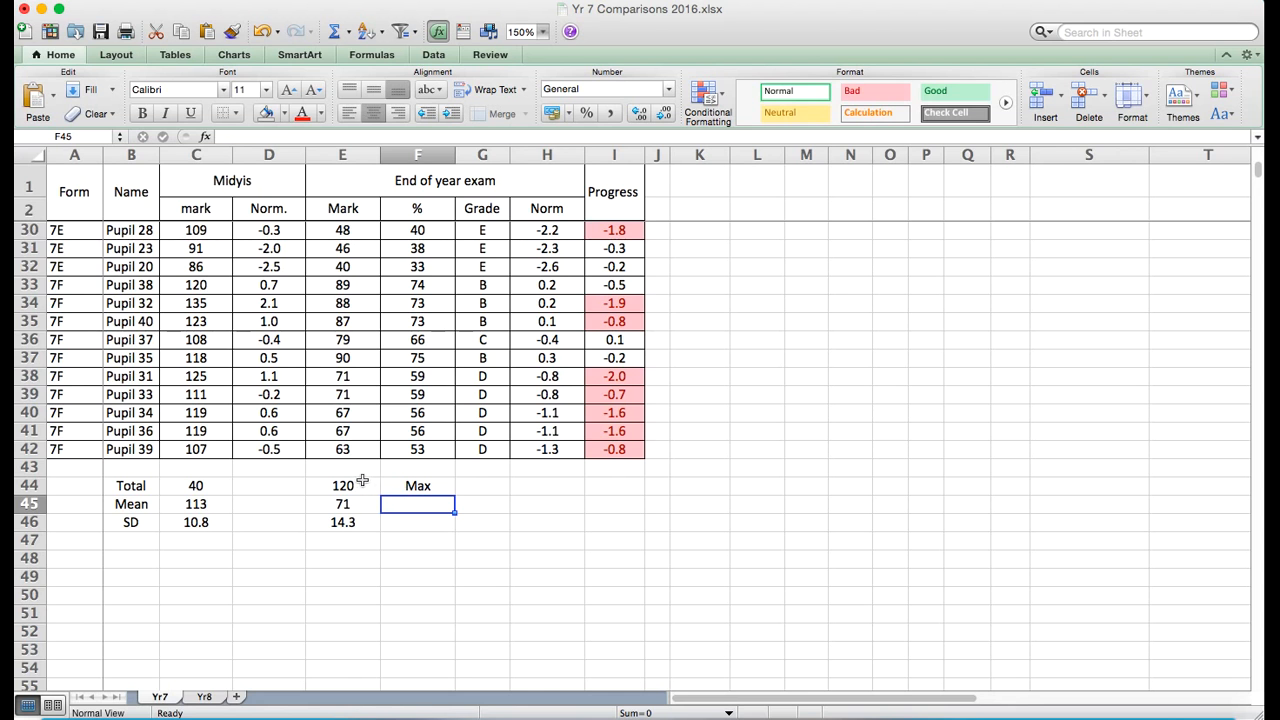
- Review the exam mean and SD formulas in E45 and E46 and the percentage formula in F3
click(357, 506)
click(356, 524)
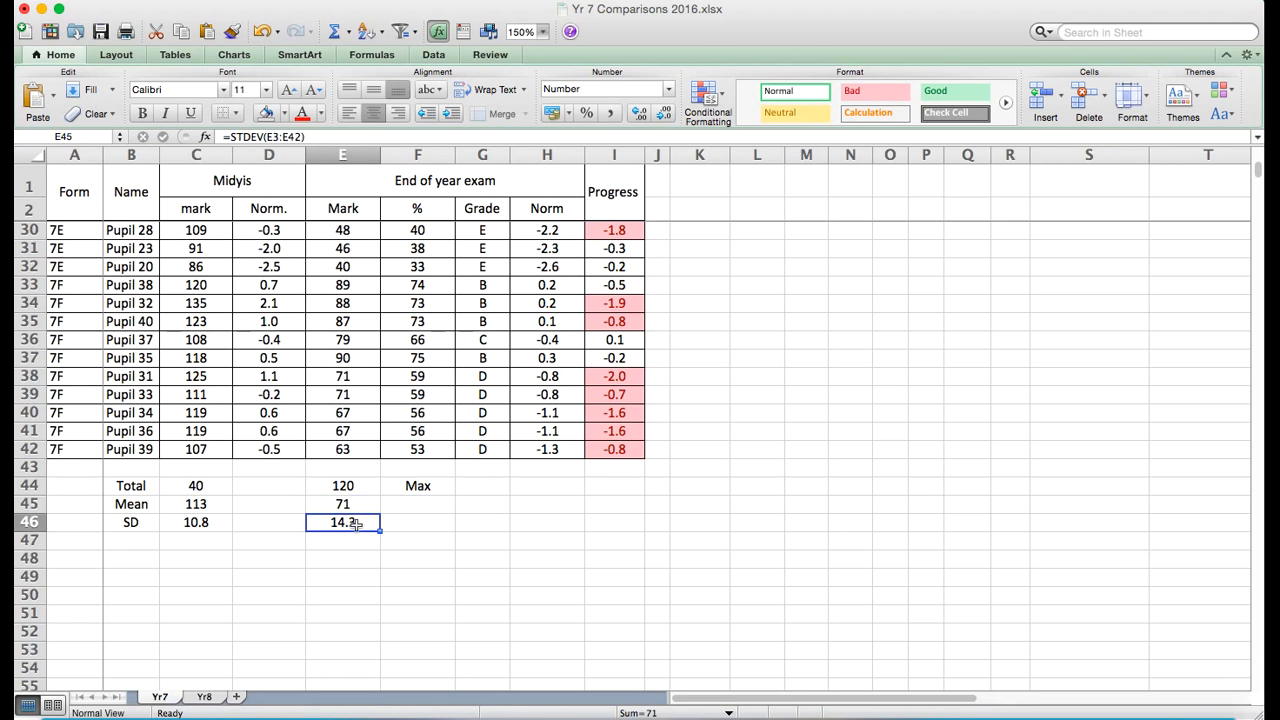
scroll(342, 430, up, 10)
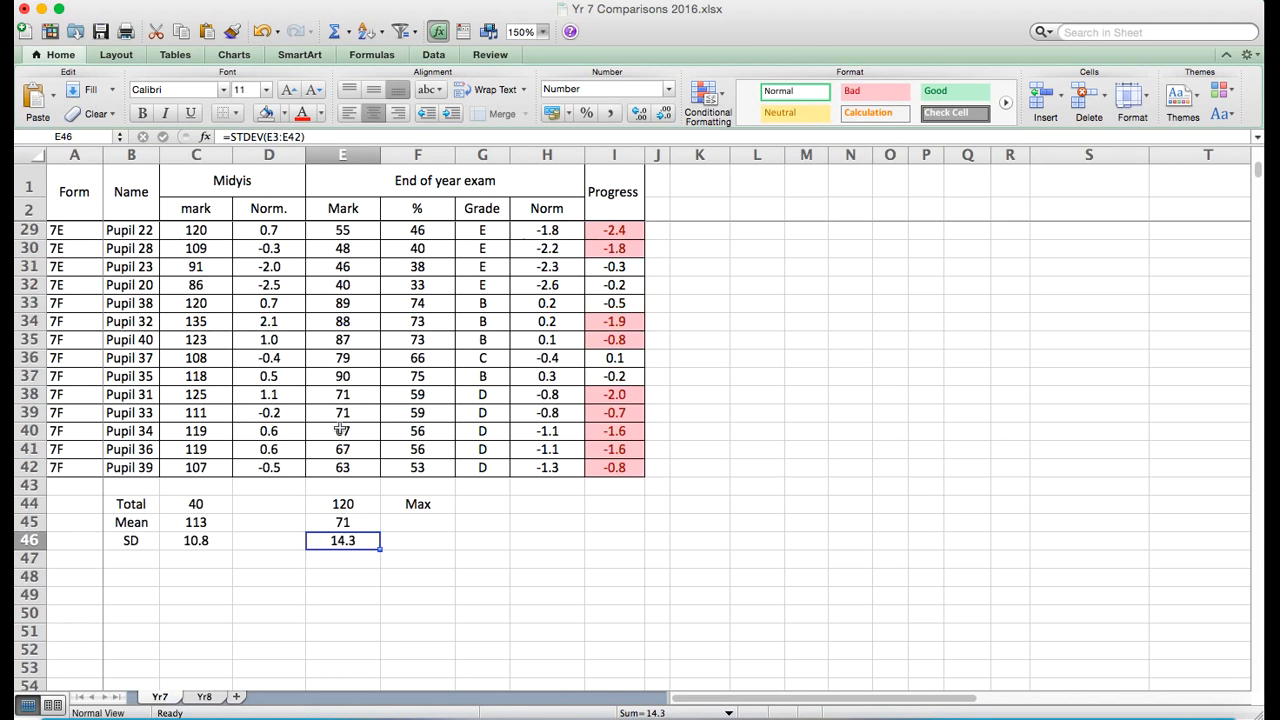
click(426, 230)
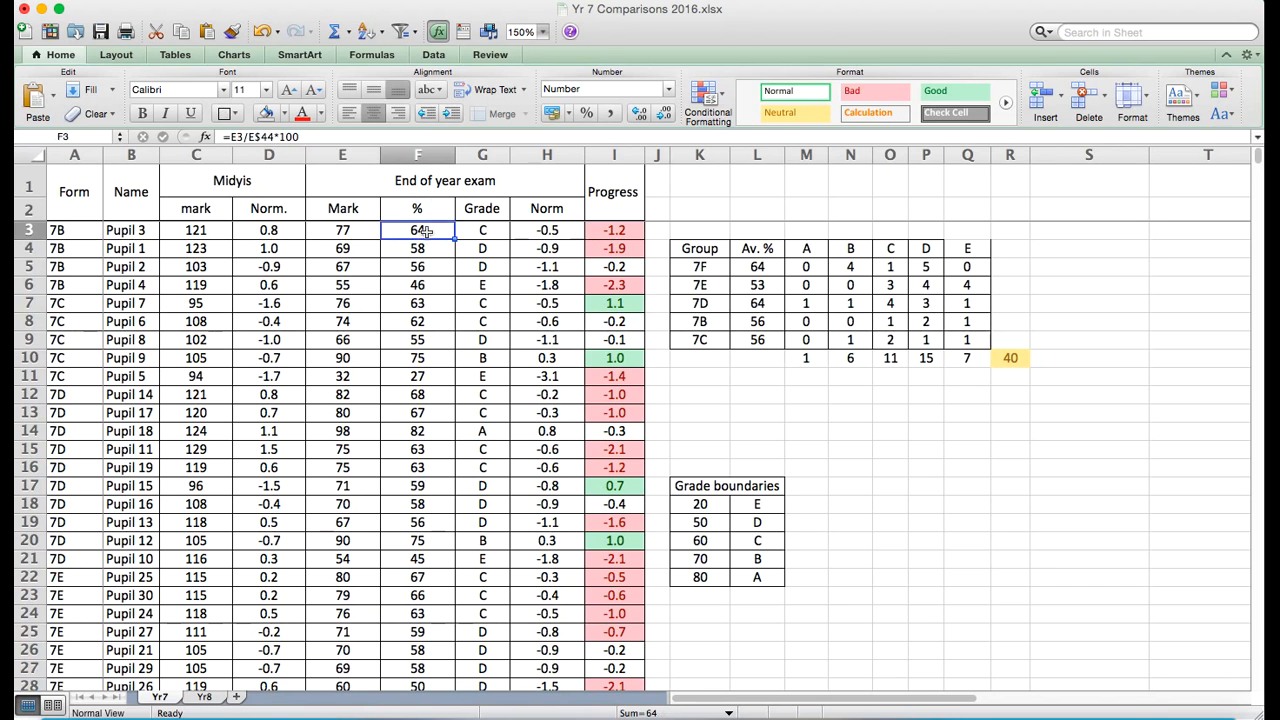
click(326, 137)
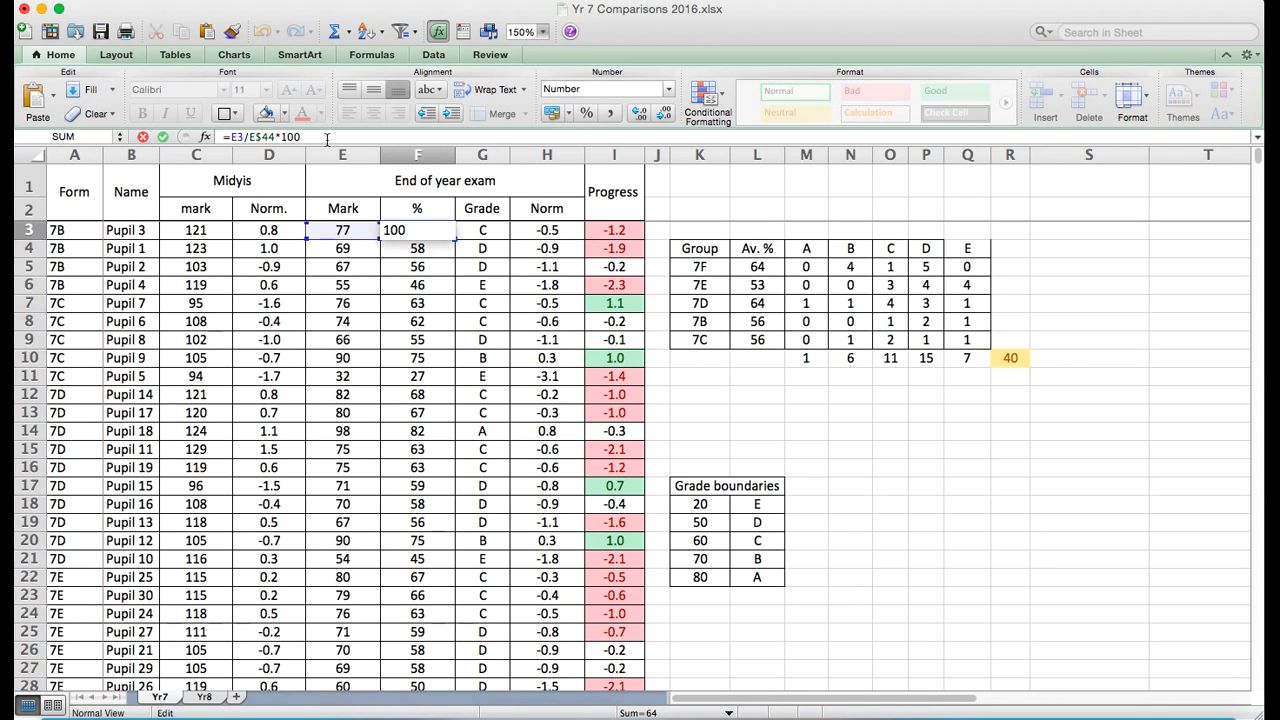
key(Return)
scroll(366, 540, down, 10)
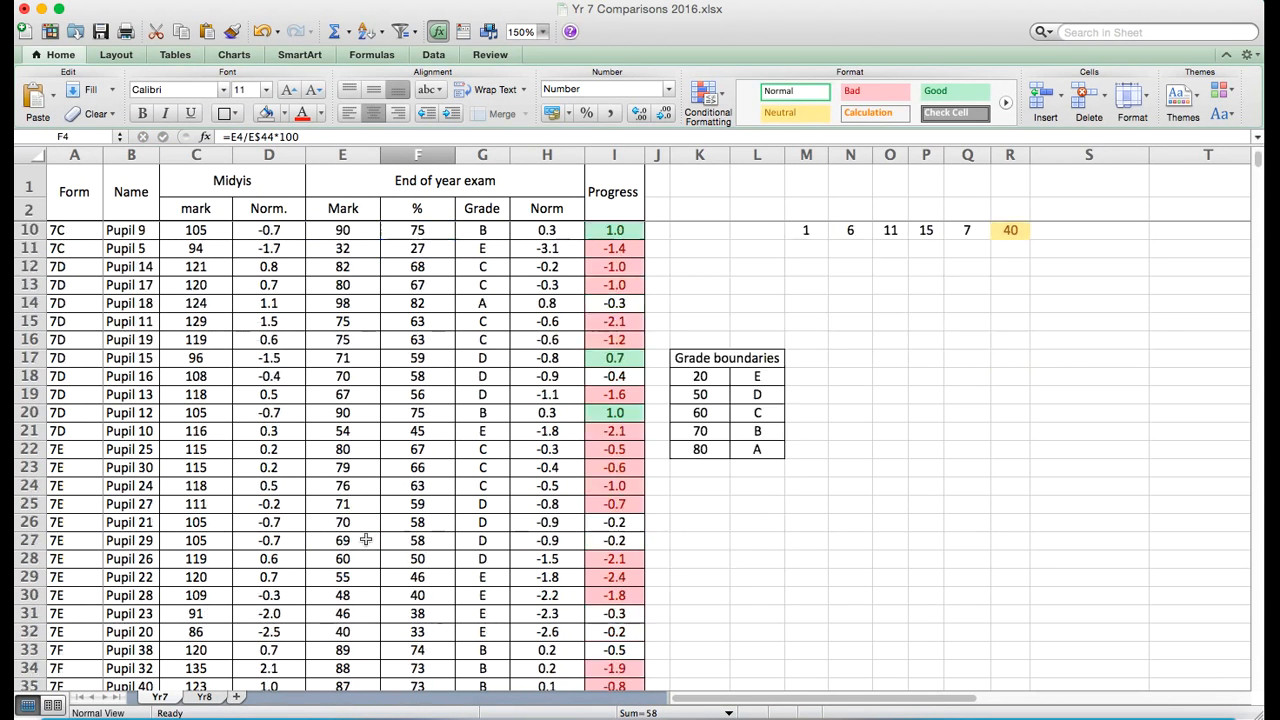
scroll(386, 386, up, 10)
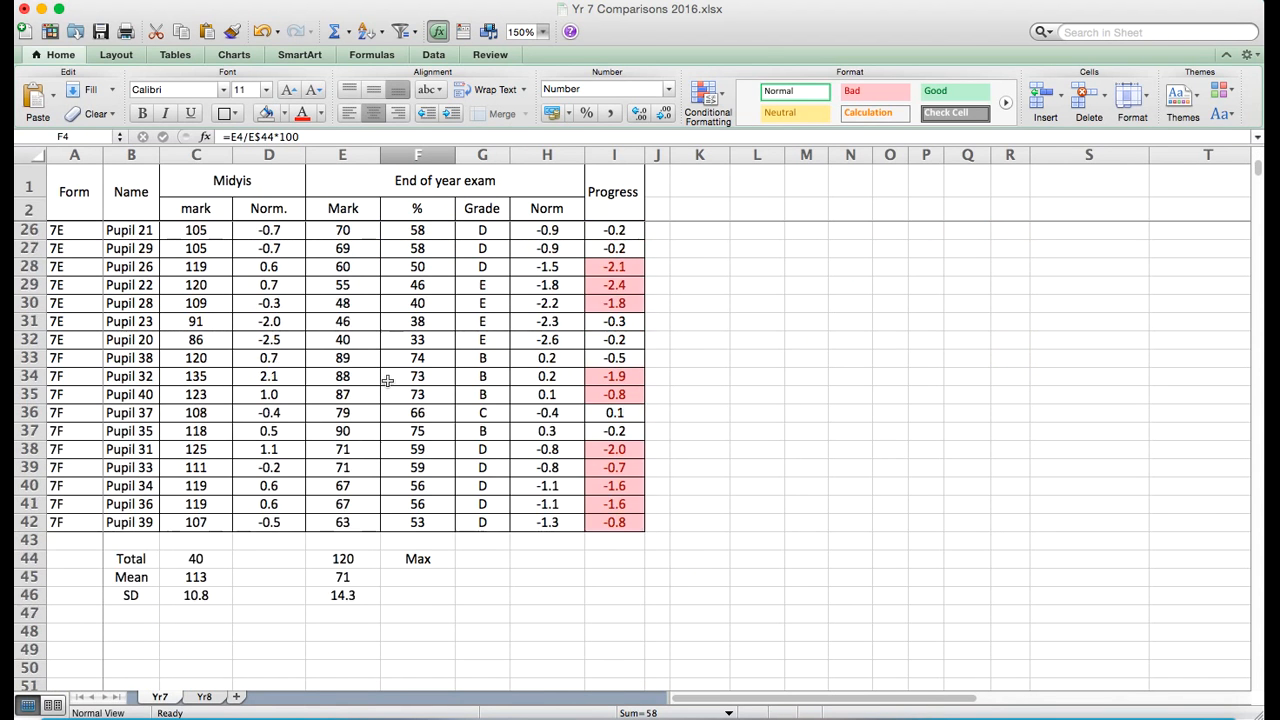
- Review the grade lookup formula in G3 and the exam norm formula in H3
click(466, 234)
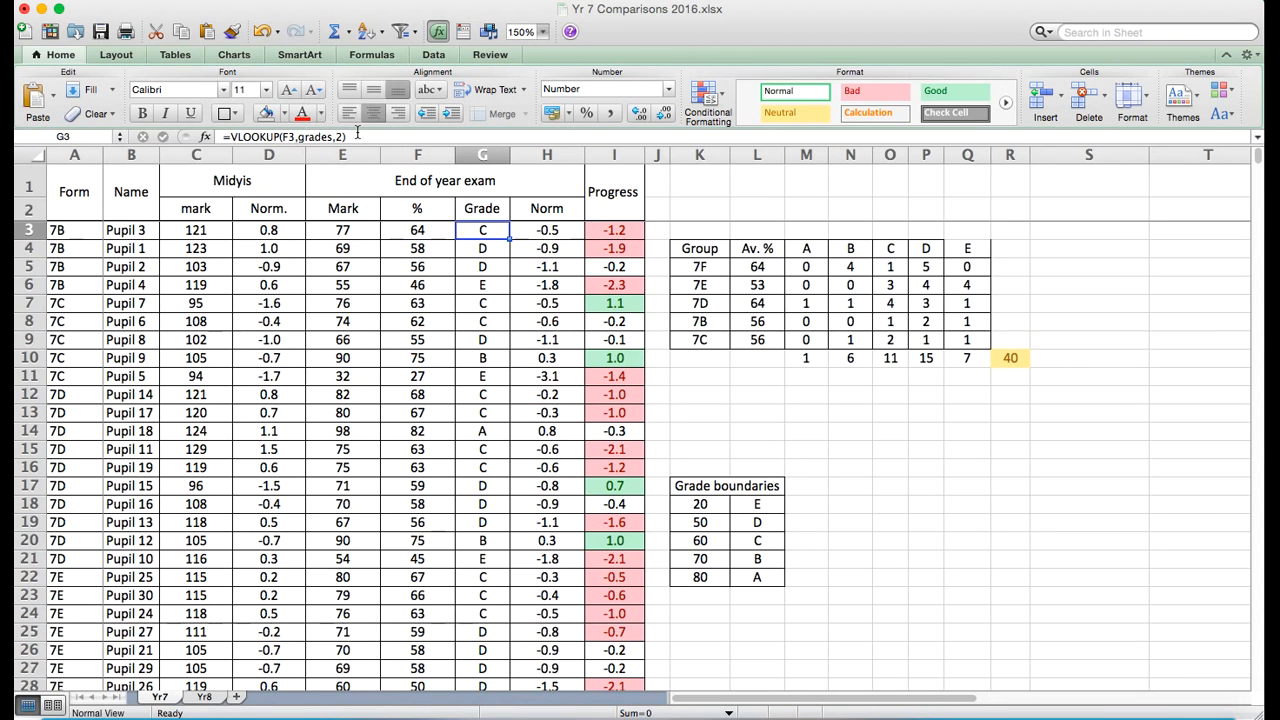
click(357, 133)
key(Return)
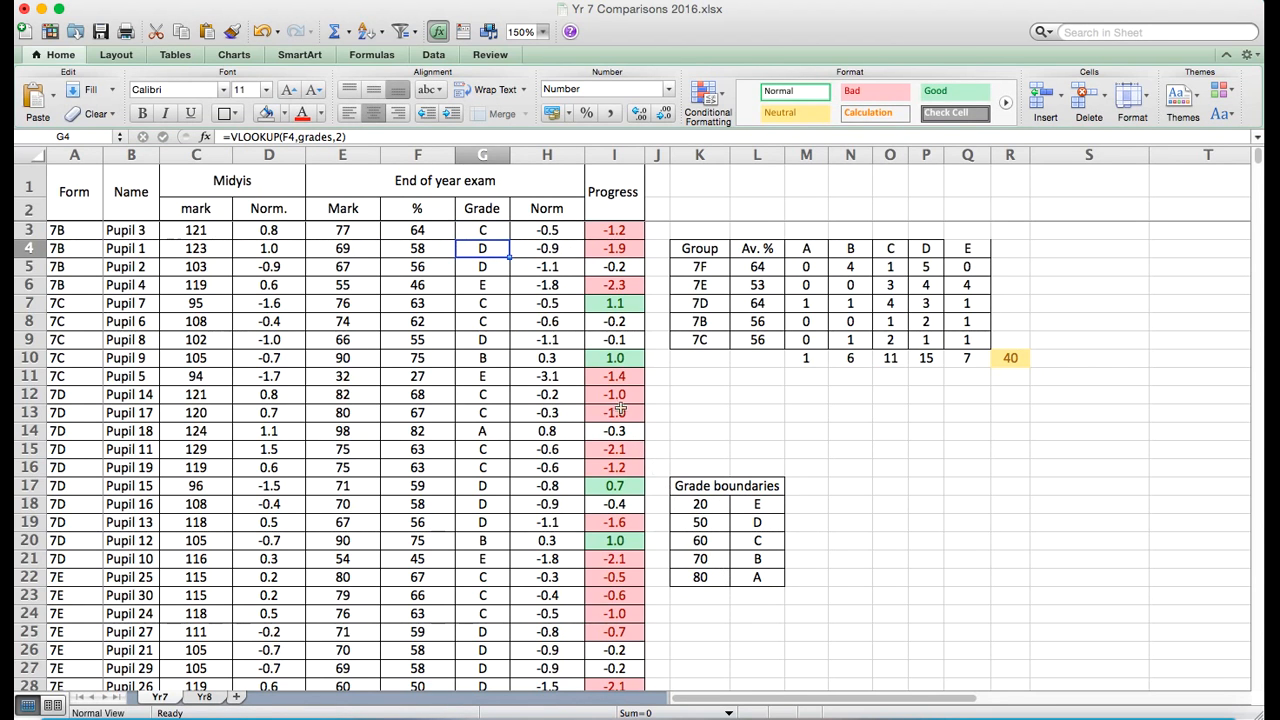
click(558, 232)
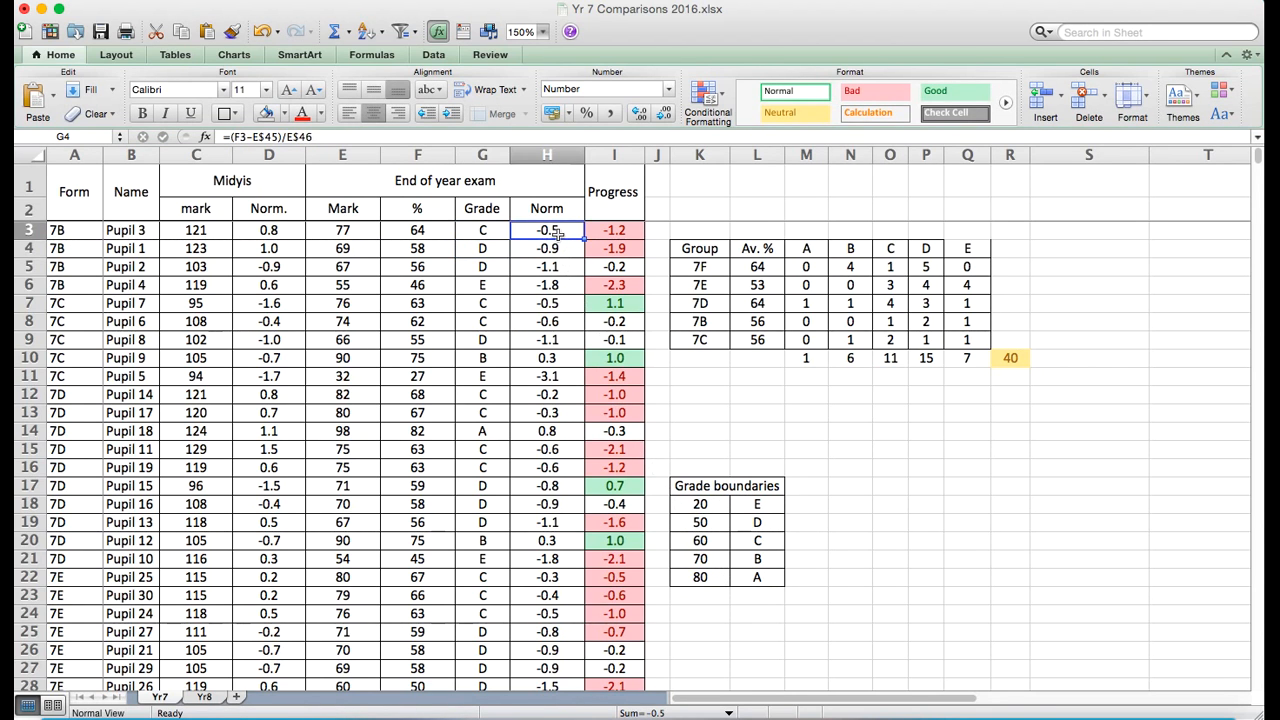
- Compare the first pupils' Midyis marks and norm with their end of year exam percentages and norms
click(279, 233)
drag(198, 232, 222, 393)
drag(429, 232, 428, 396)
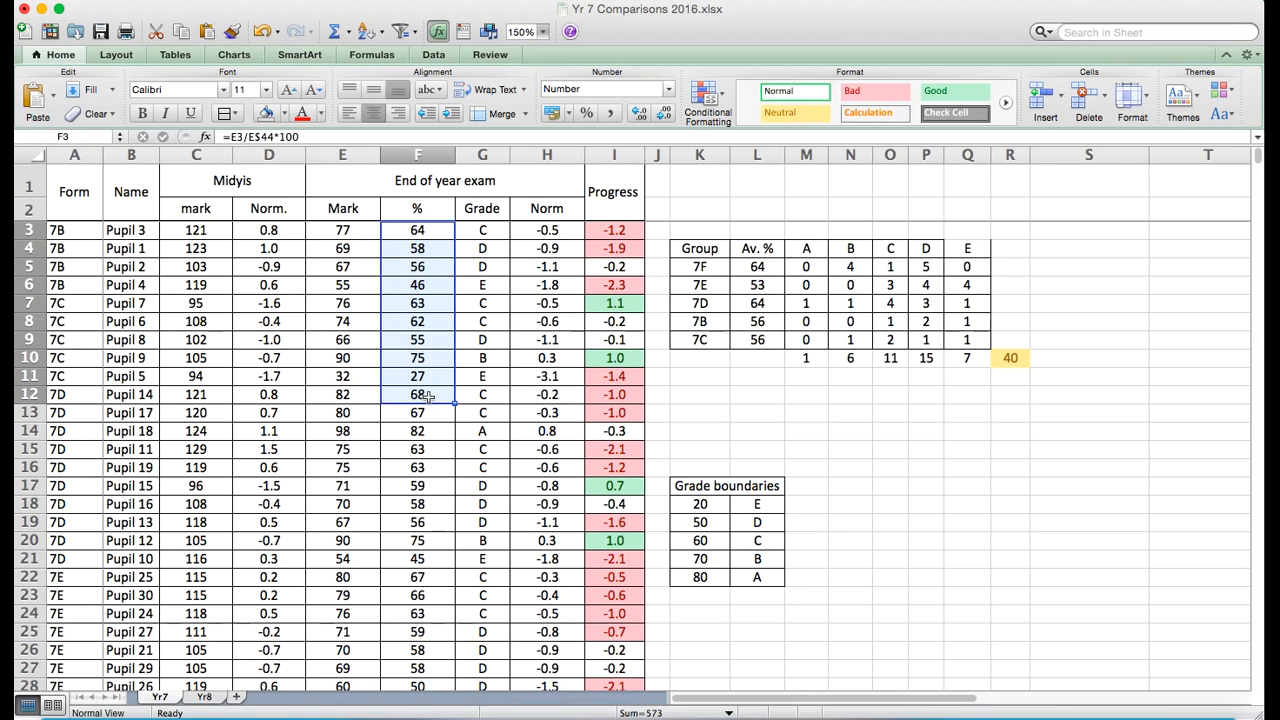
drag(549, 229, 551, 413)
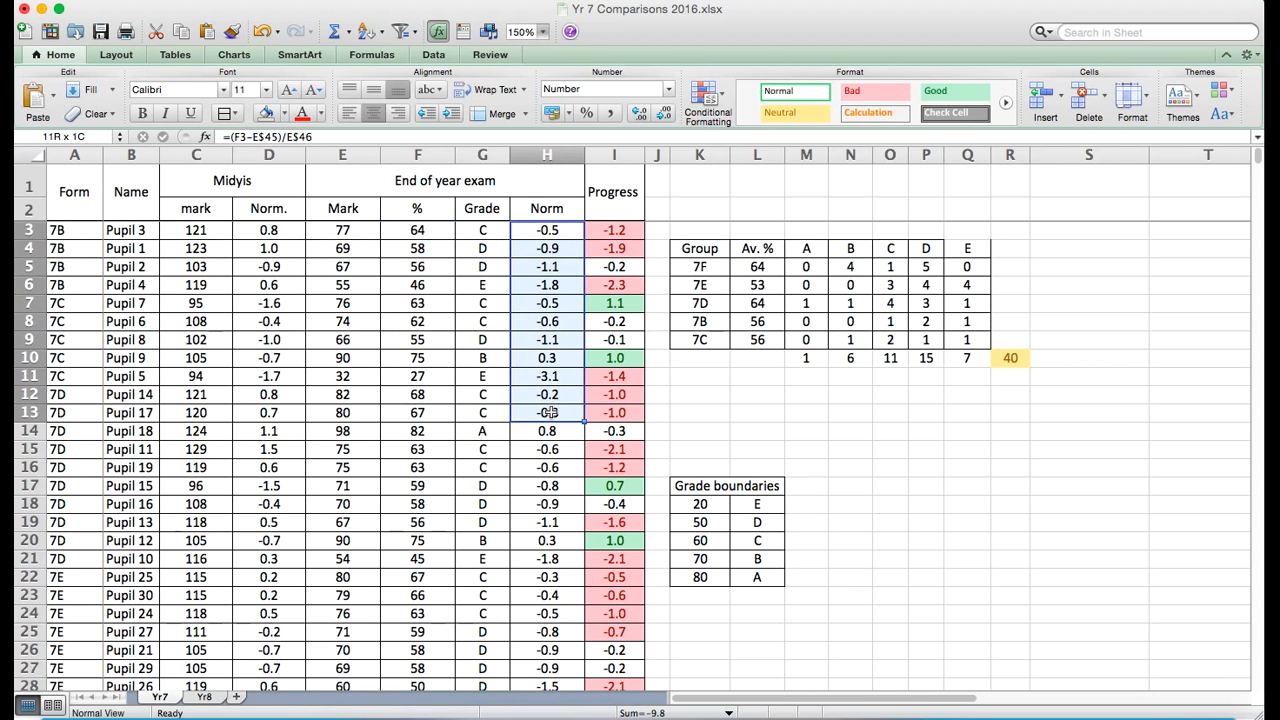
- Review the progress formula in I3 and look through the colour-coded values in the Progress column
click(620, 231)
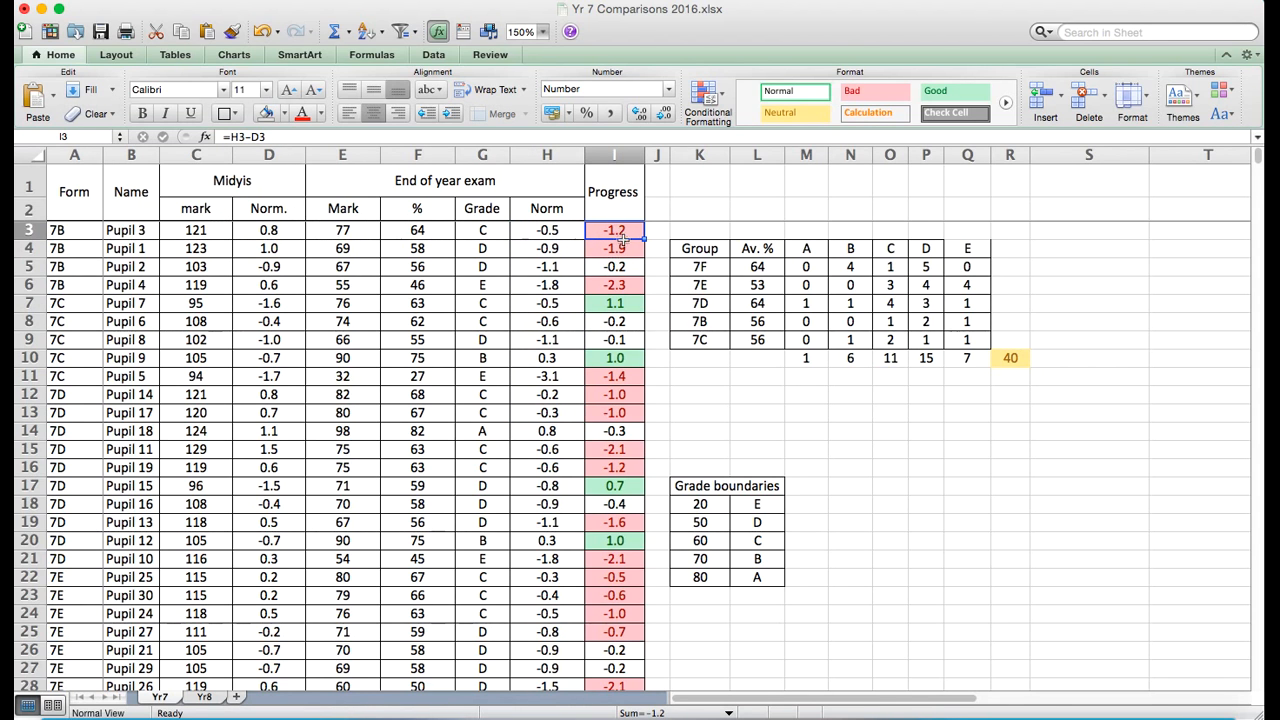
scroll(626, 431, down, 2)
scroll(626, 431, down, 1)
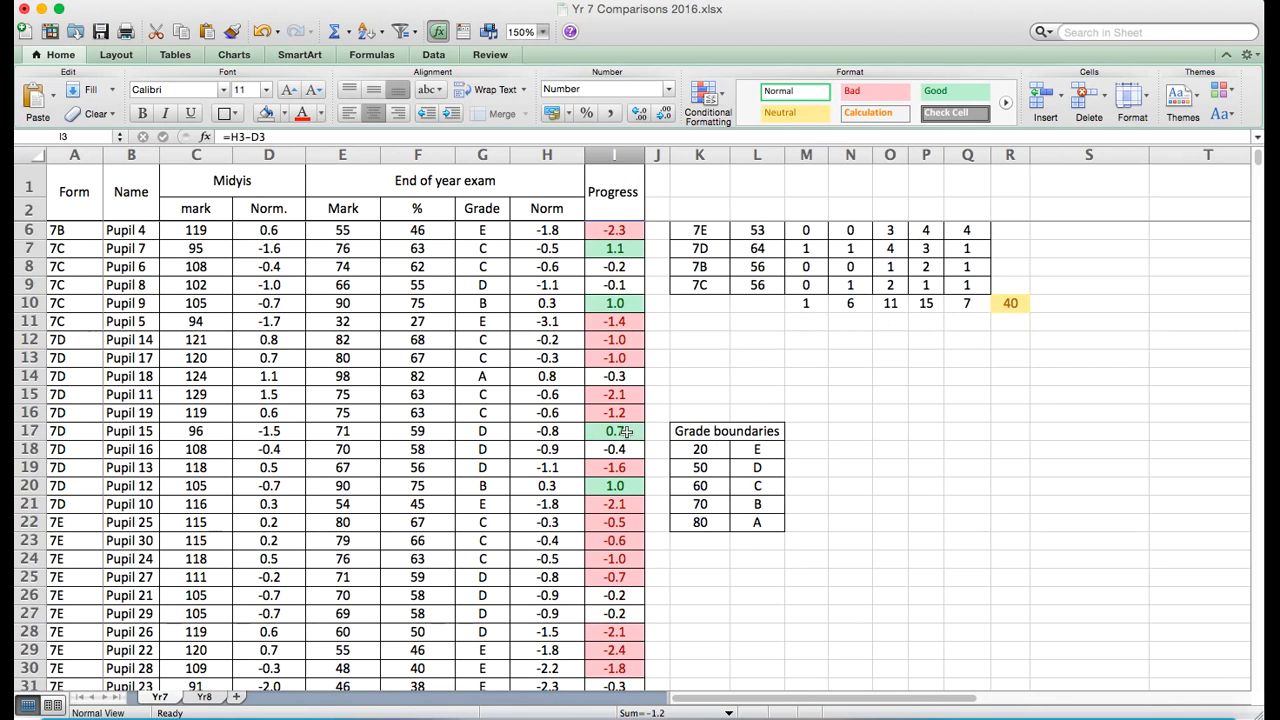
scroll(626, 431, down, 3)
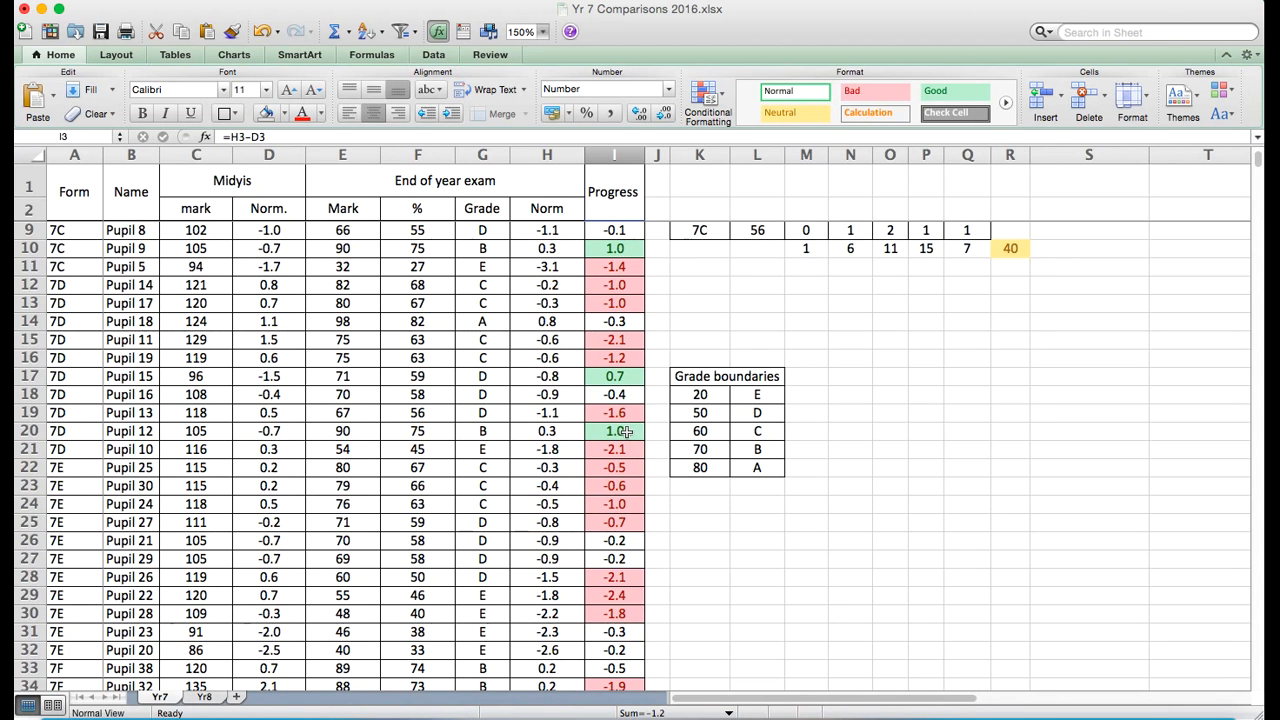
scroll(626, 431, up, 6)
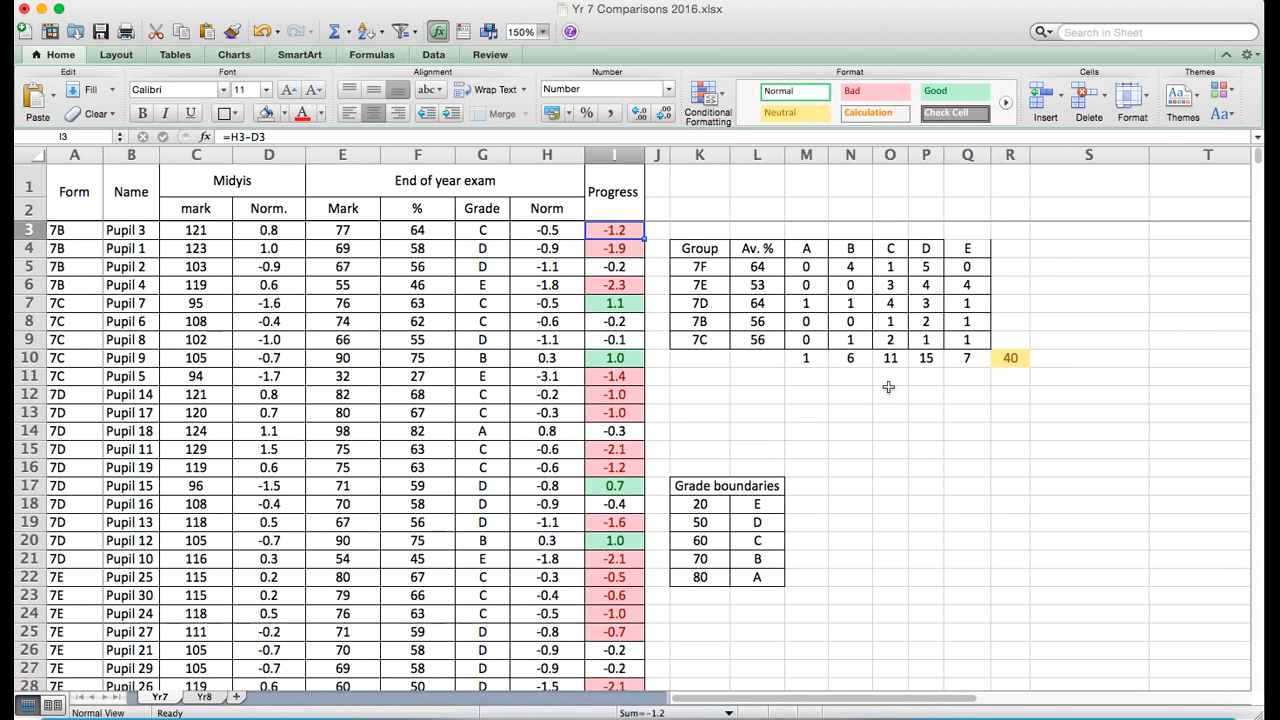
- Inspect the cell ranges used by group 7F's AVERAGEIFS formula in L5, clearing the stray +P14 reference before closing it
double_click(754, 266)
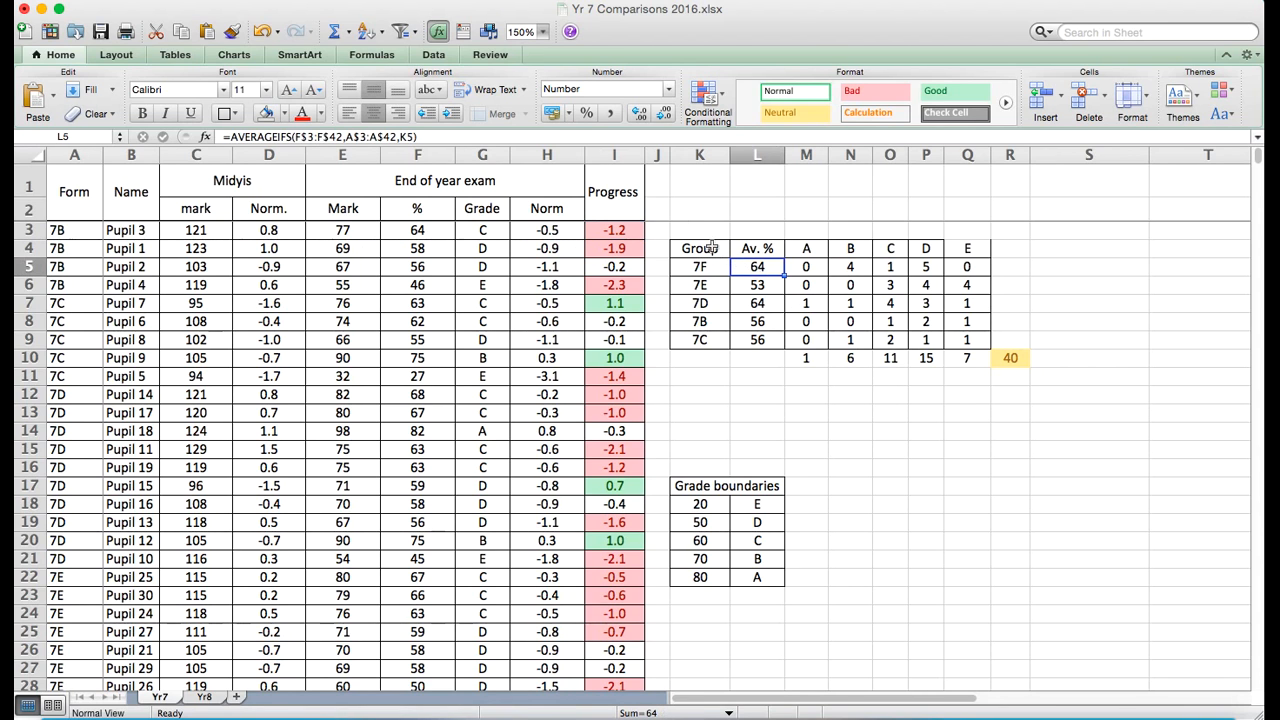
click(548, 133)
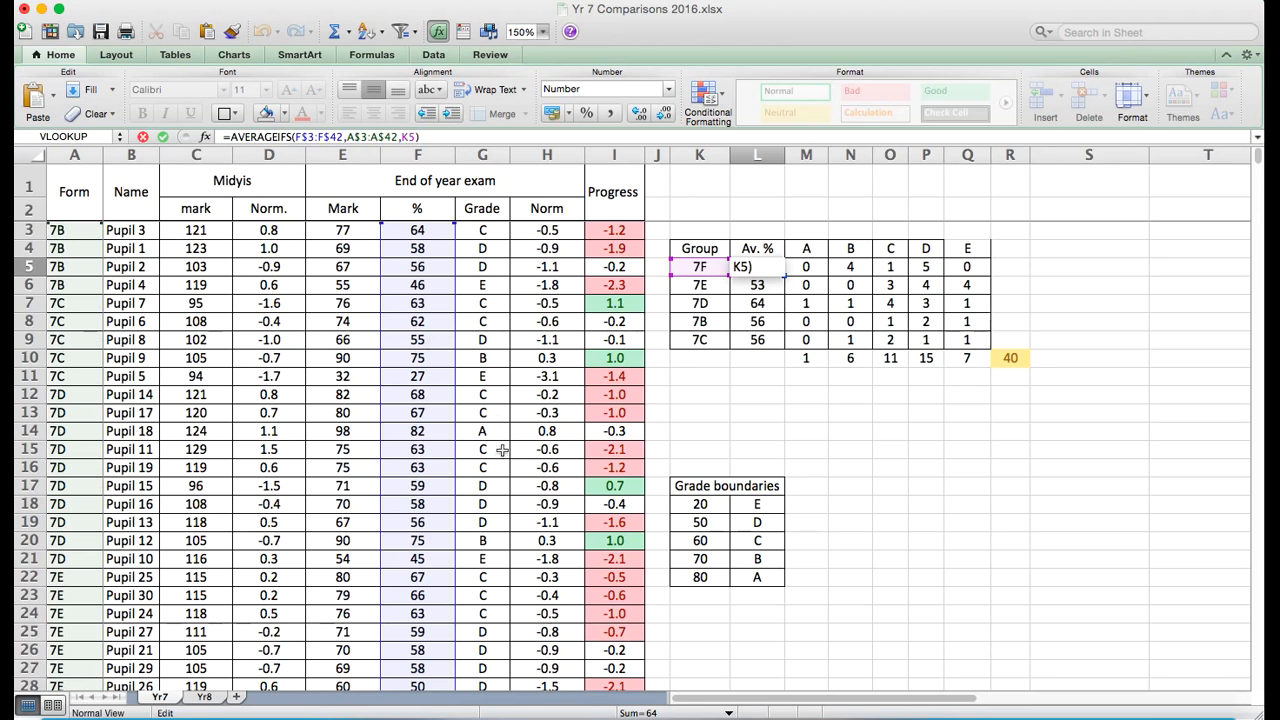
text(+)
click(915, 428)
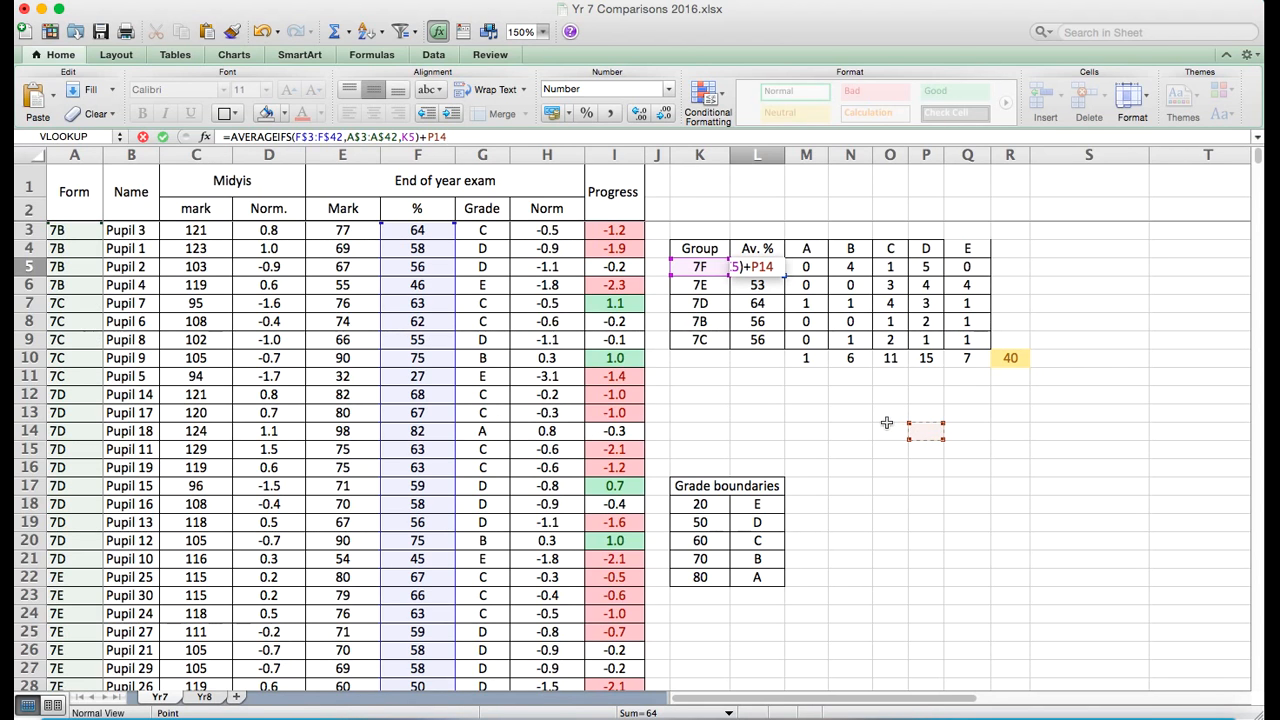
key(BackSpace)
key(BackSpace)
key(BackSpace)
key(BackSpace)
key(Return)
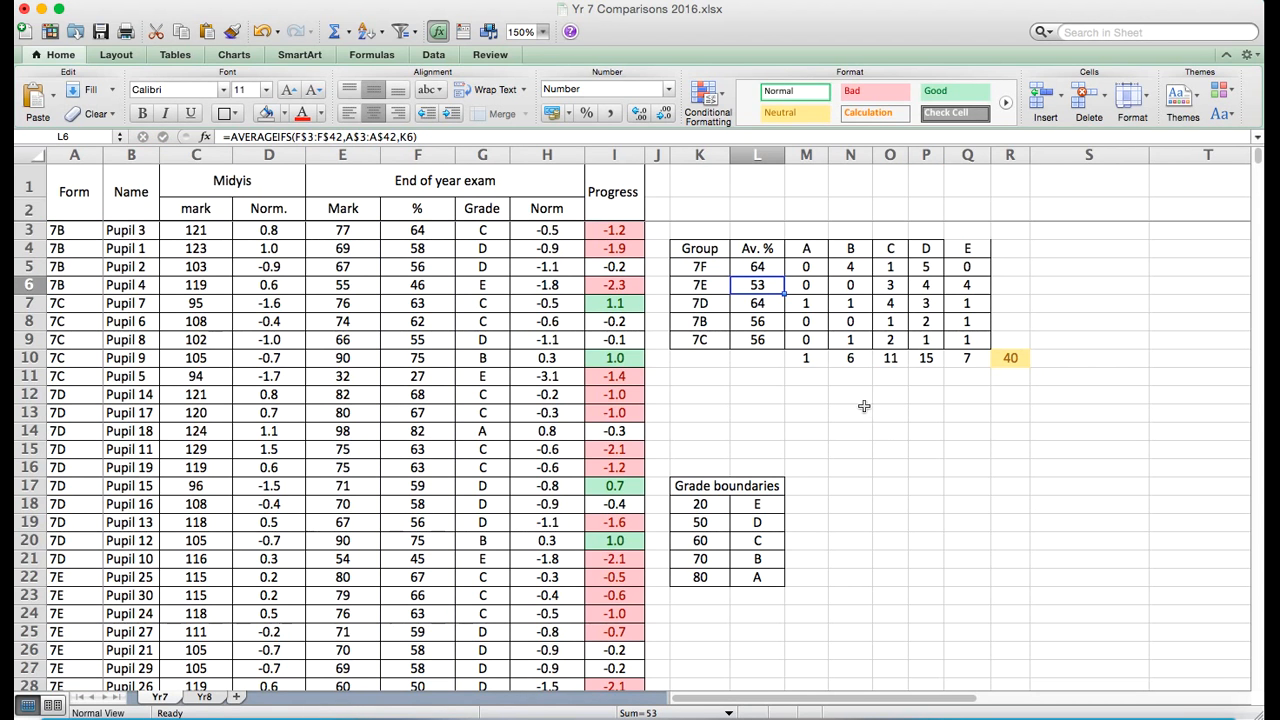
scroll(860, 406, down, 4)
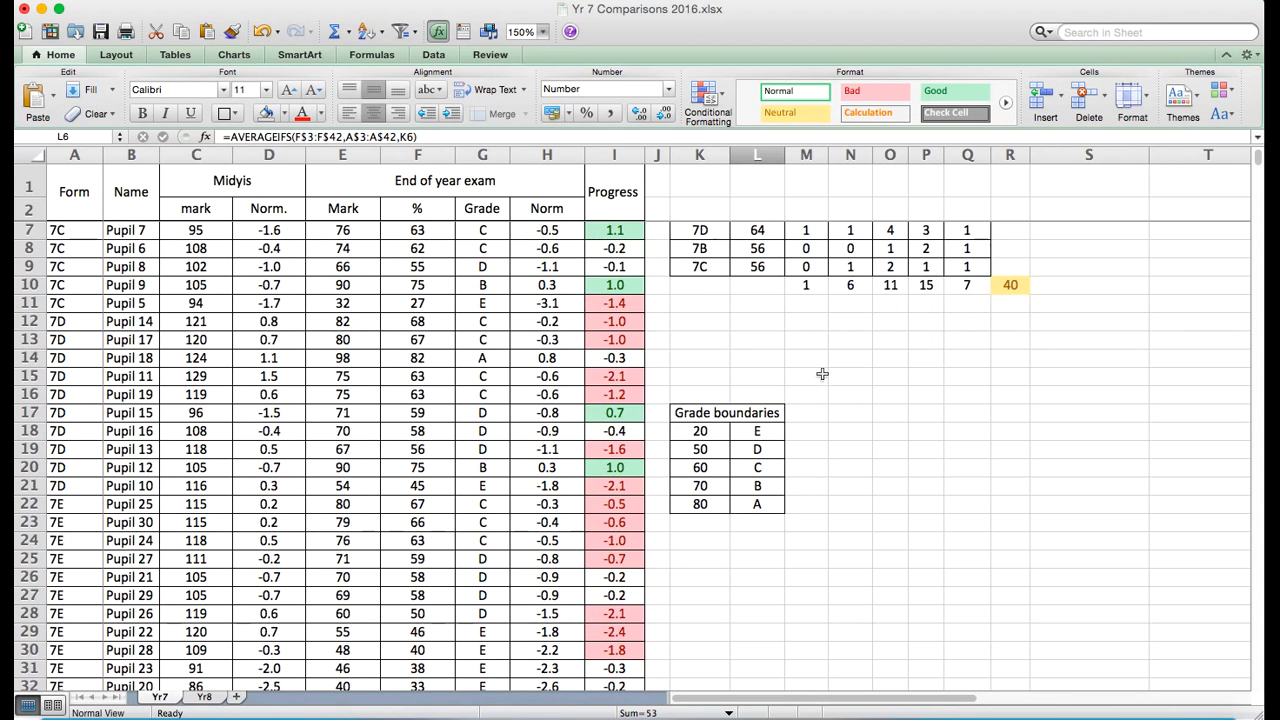
scroll(485, 350, down, 1)
scroll(485, 350, down, 3)
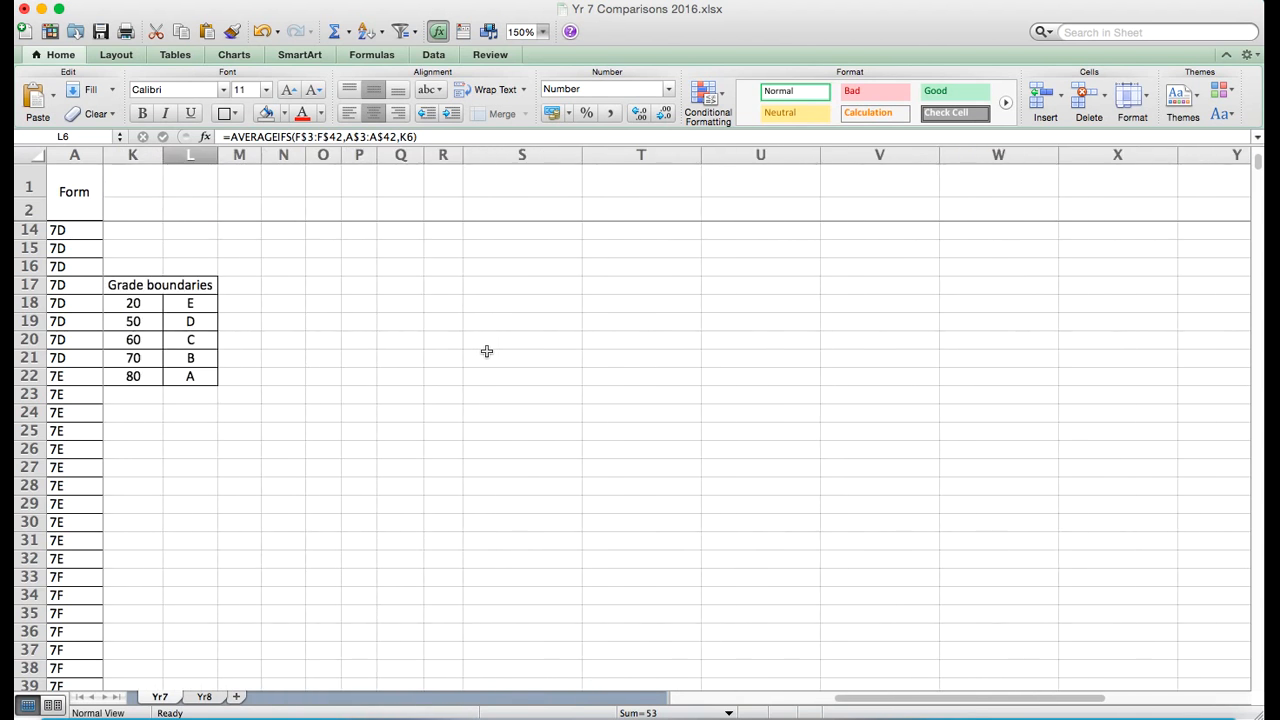
scroll(485, 352, up, 8)
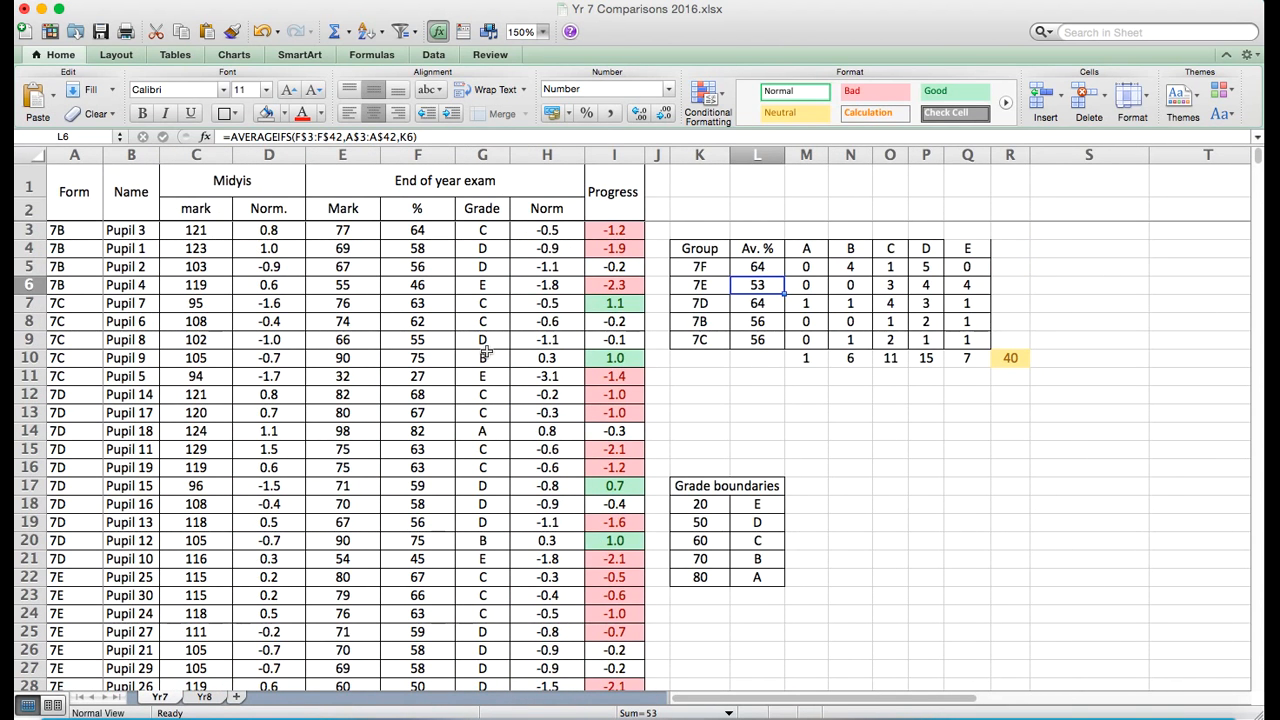